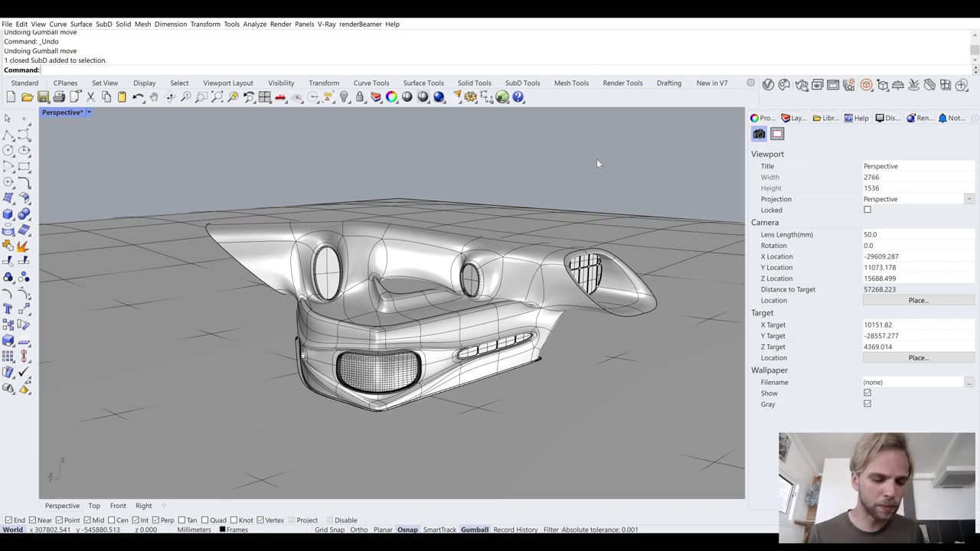
- Examine the building model from several angles, including its round openings, front corner window and tubular ends
right_drag(549, 263, 545, 326)
scroll(365, 264, up, 5)
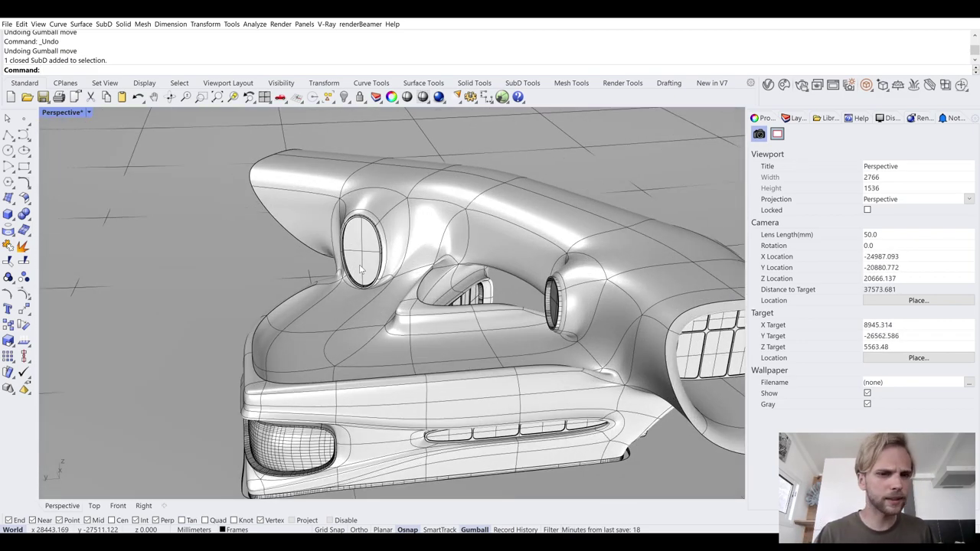
scroll(365, 264, down, 5)
right_drag(366, 264, 381, 244)
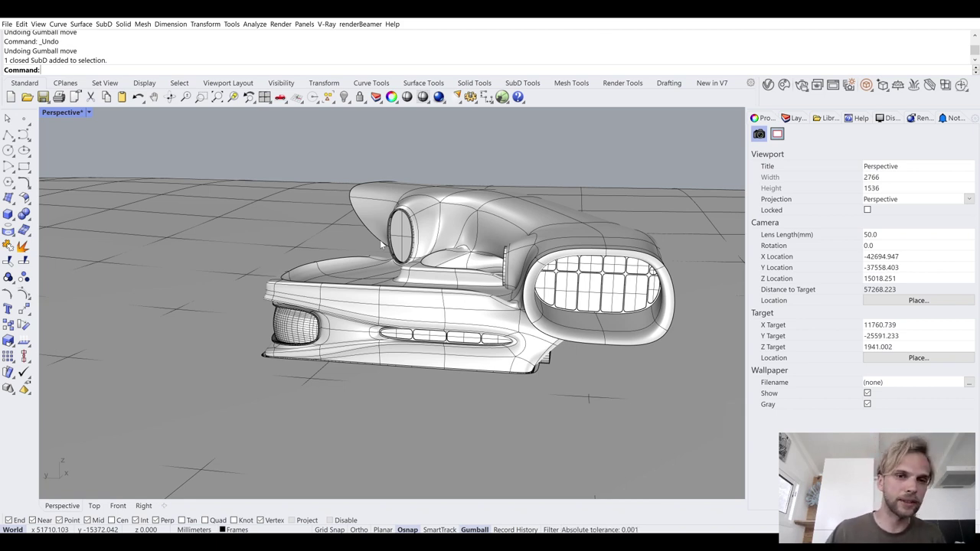
right_drag(456, 266, 498, 279)
scroll(497, 279, down, 4)
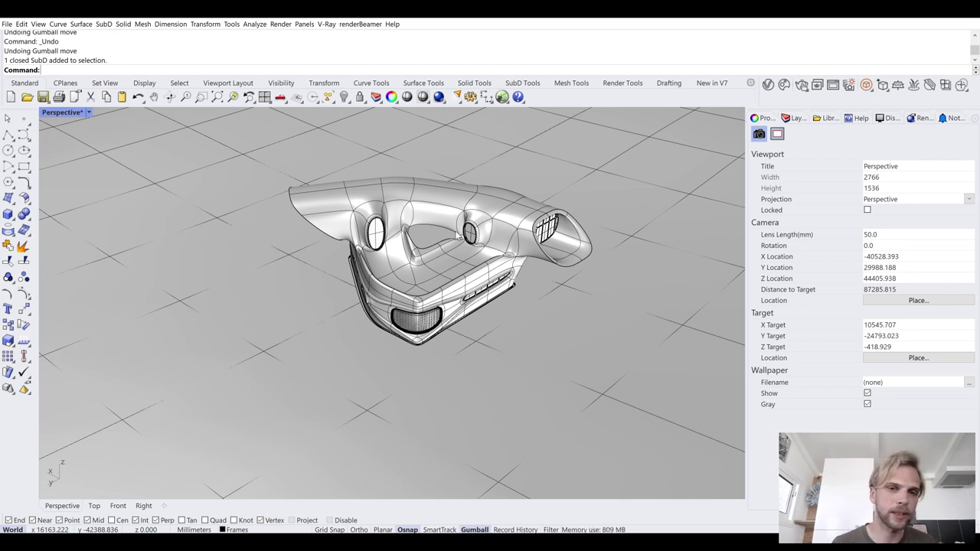
right_drag(429, 199, 466, 160)
scroll(466, 160, up, 5)
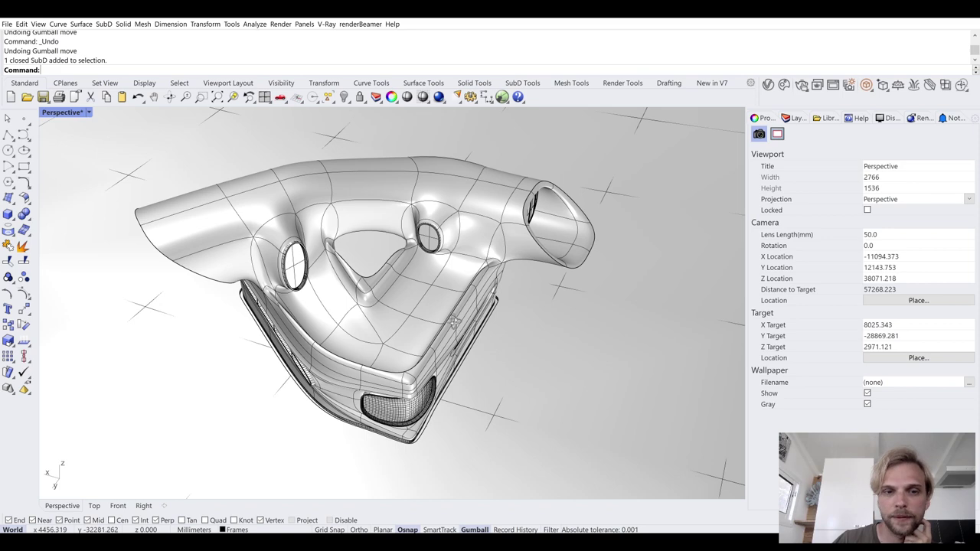
right_drag(383, 306, 253, 253)
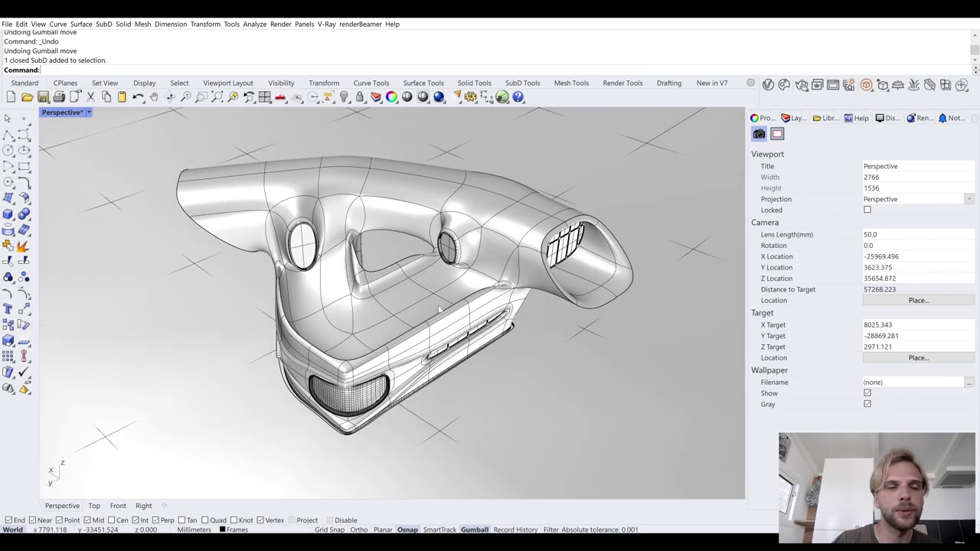
- Set the perspective viewport to the NE isometric view and reorient it to frame the building's front corner from above
click(89, 114)
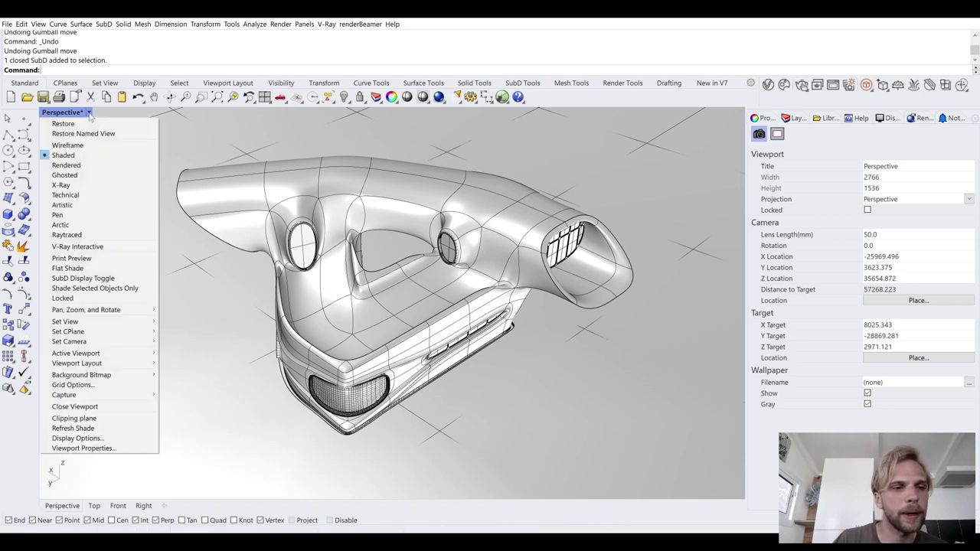
mouse_move(65, 323)
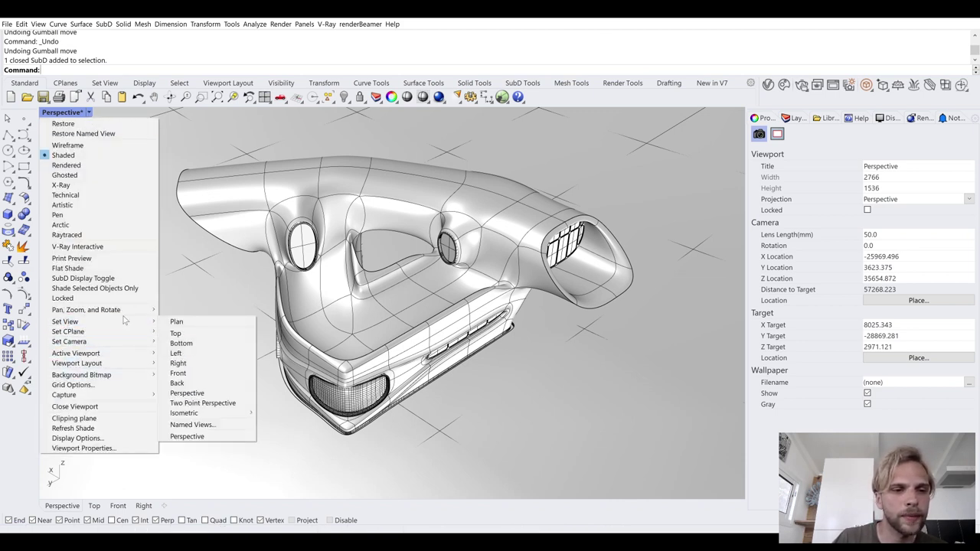
mouse_move(188, 418)
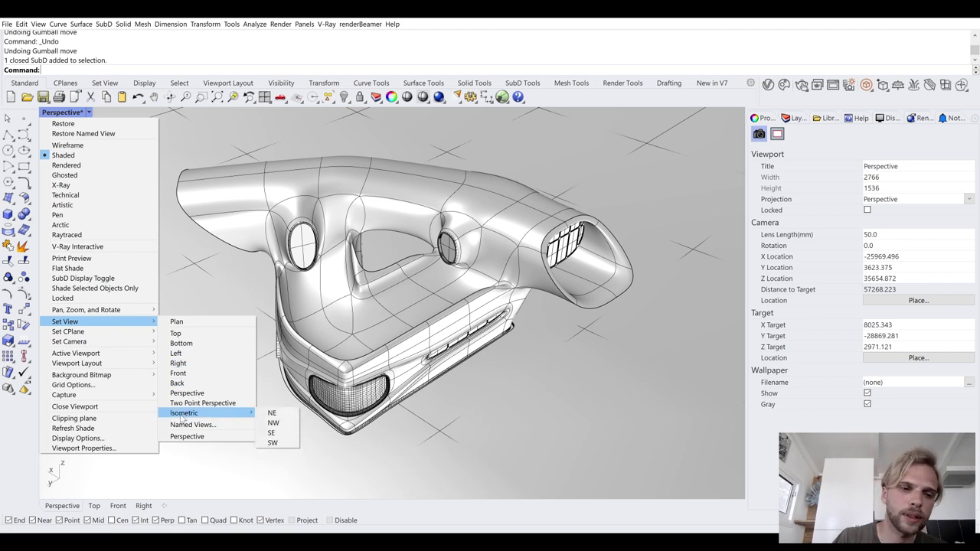
click(280, 415)
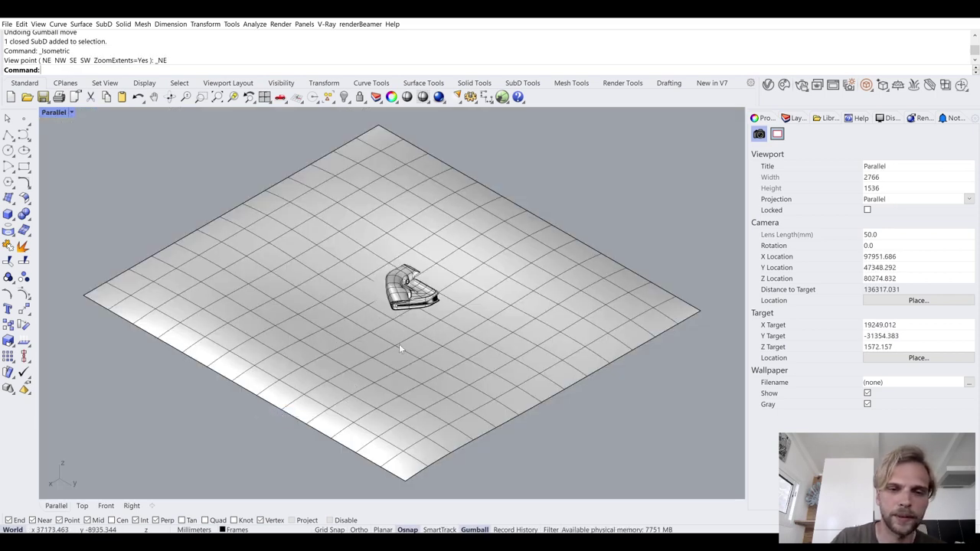
scroll(461, 305, up, 10)
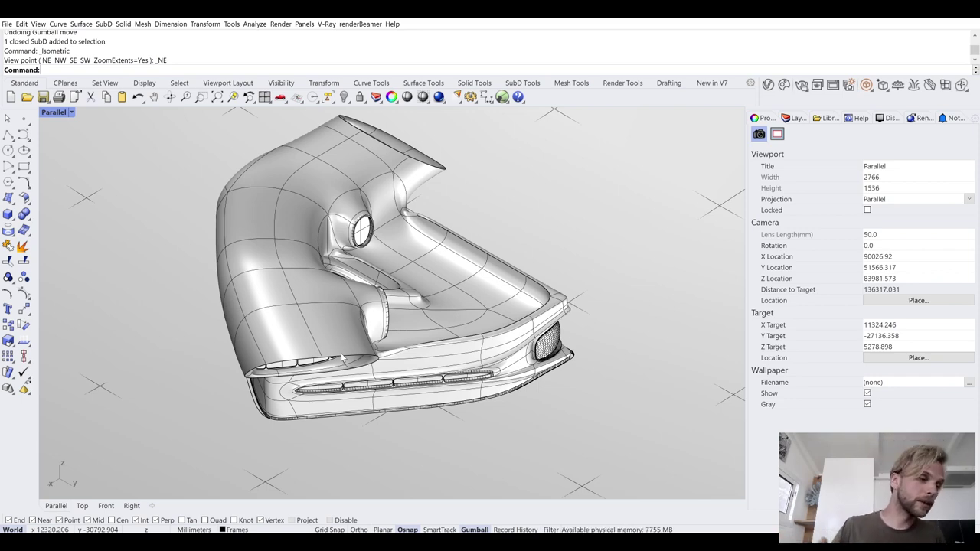
right_drag(342, 358, 375, 278)
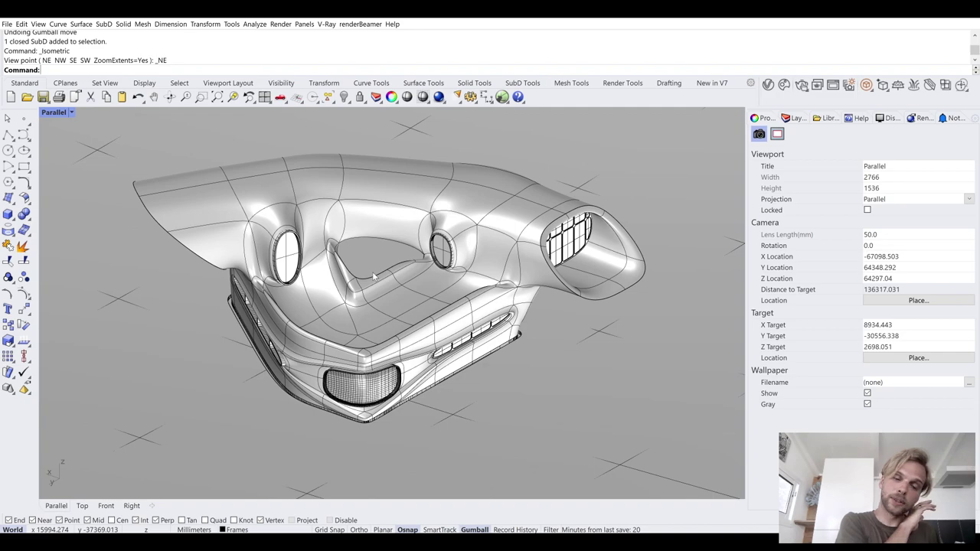
mouse_move(375, 277)
right_down()
mouse_move(395, 277)
mouse_move(384, 264)
mouse_move(420, 268)
mouse_move(393, 274)
right_up()
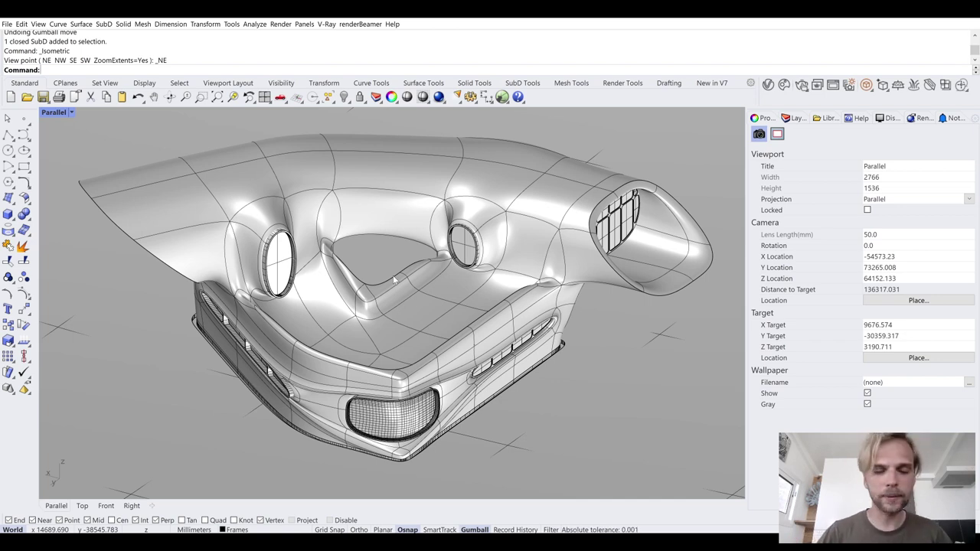
scroll(394, 277, down, 3)
shift+right_drag(394, 277, 391, 301)
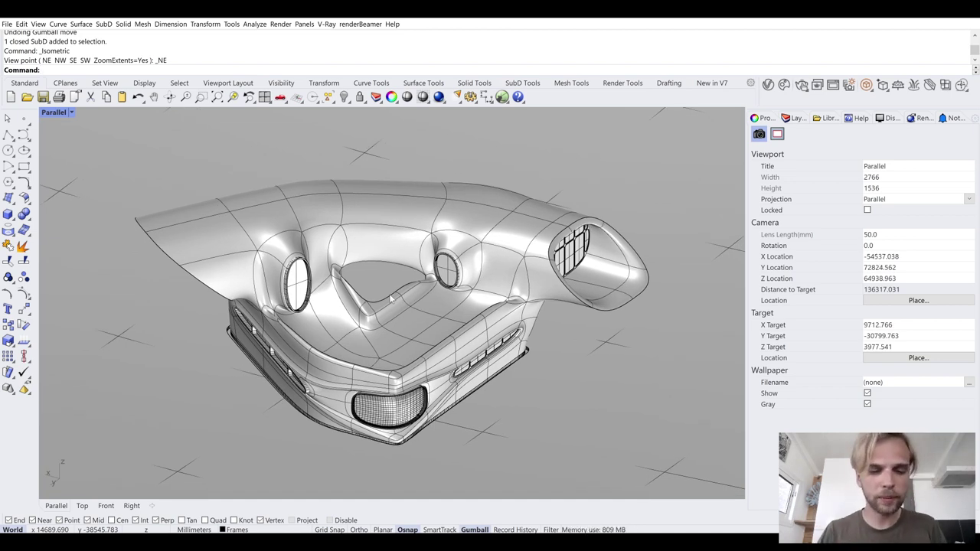
- Save the current parallel viewport as a named view called Diagram1
text(Nam)
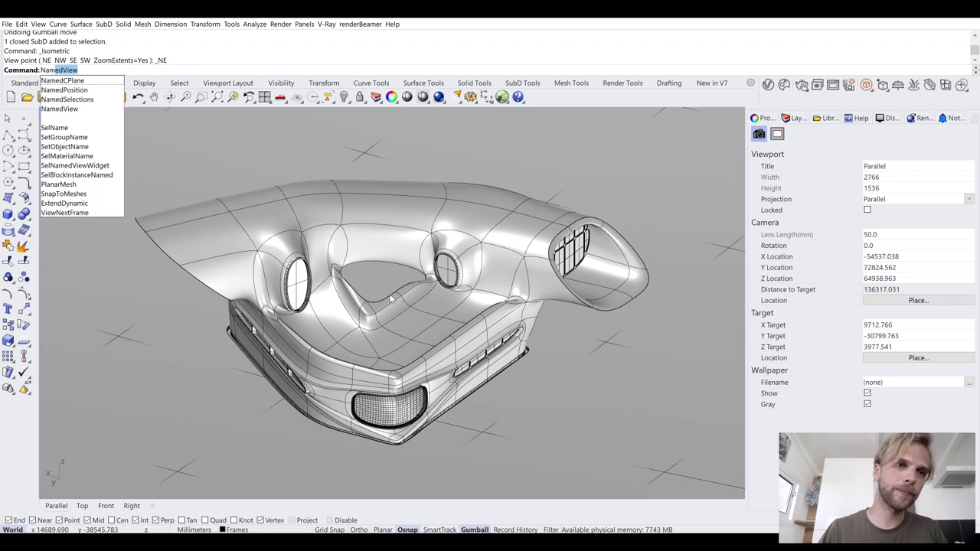
key(Return)
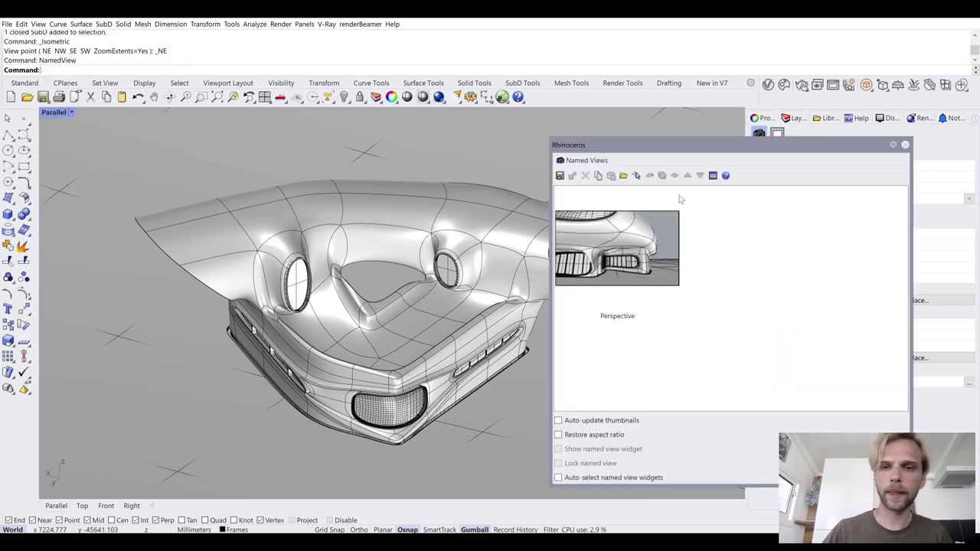
drag(663, 145, 500, 133)
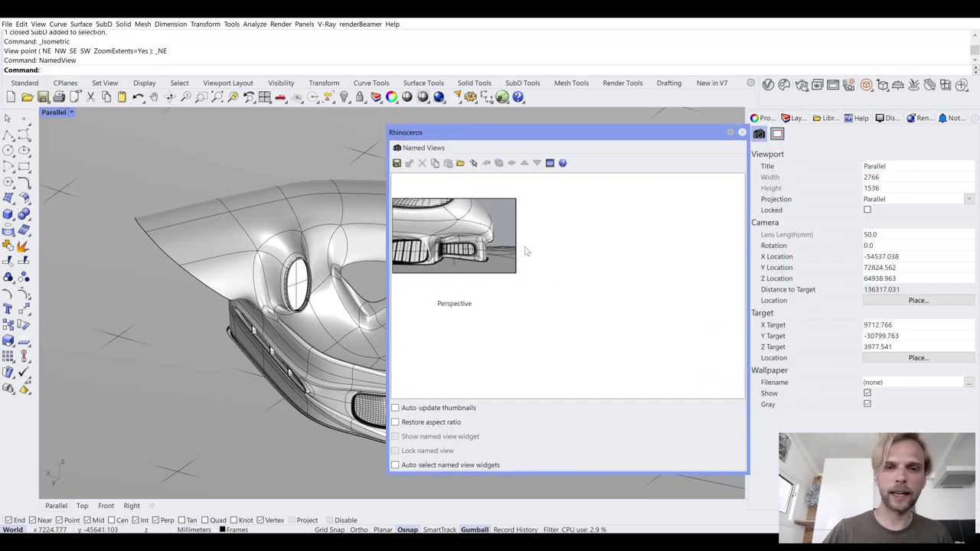
click(398, 164)
click(451, 273)
key(ctrl+a)
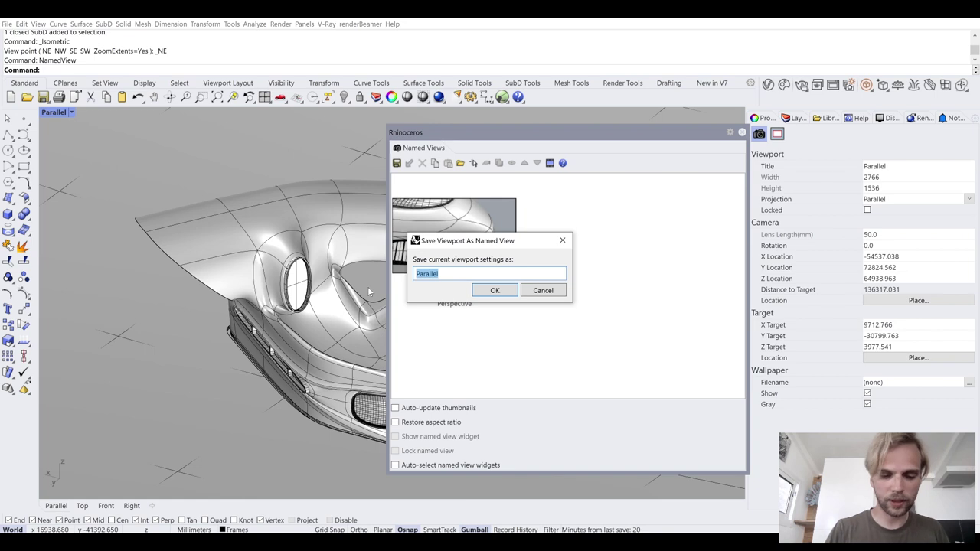
text(Diag)
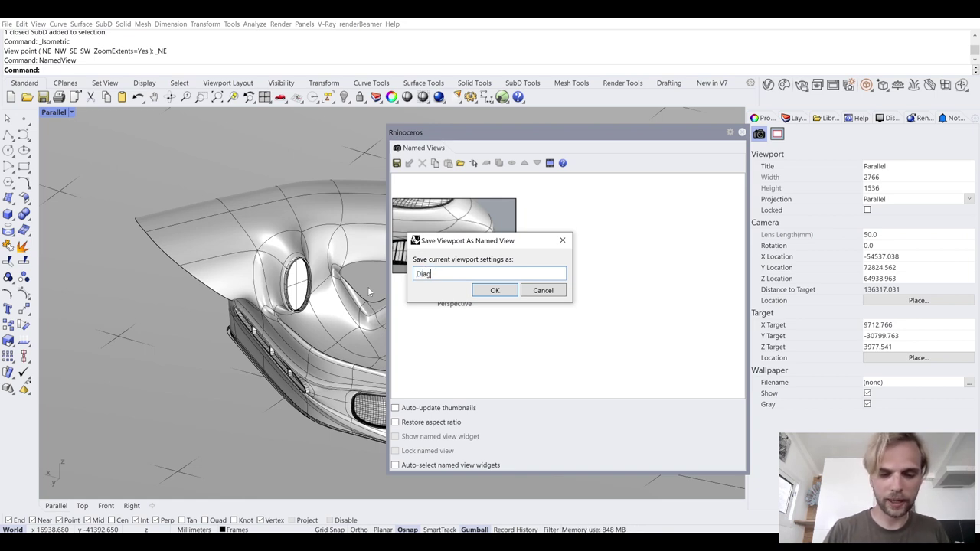
text(ram1)
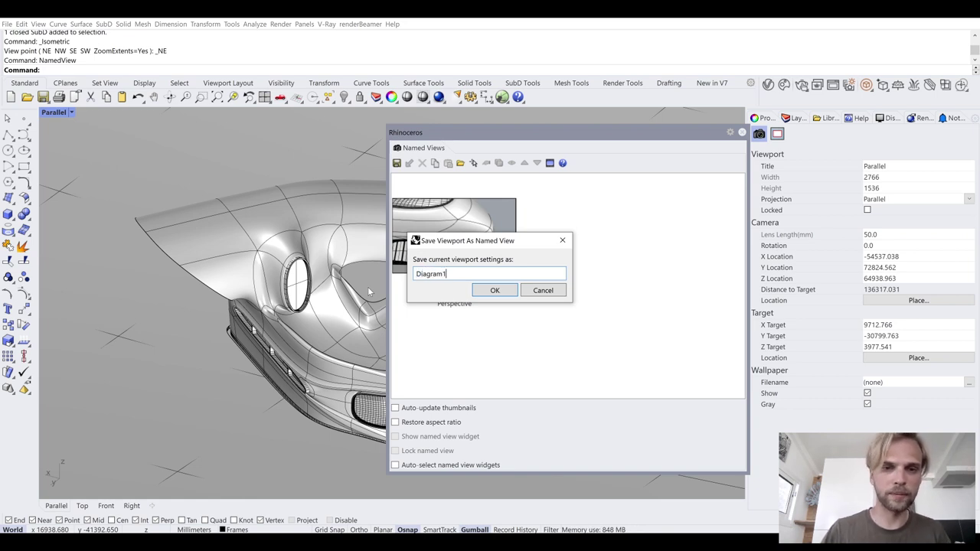
click(494, 292)
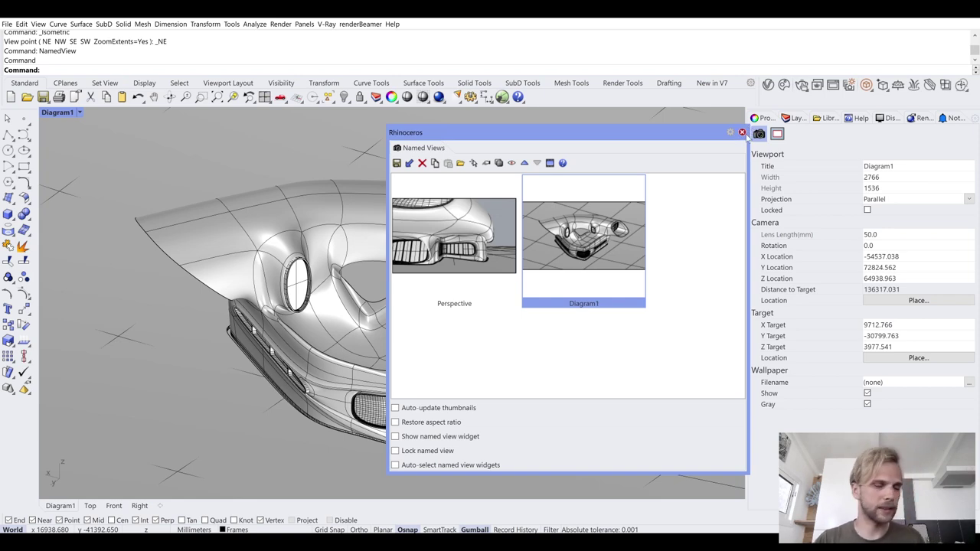
click(742, 134)
- Orbit away from the saved view and restore the named view Diagram1
right_drag(398, 307, 459, 298)
scroll(362, 297, down, 5)
right_drag(361, 297, 437, 184)
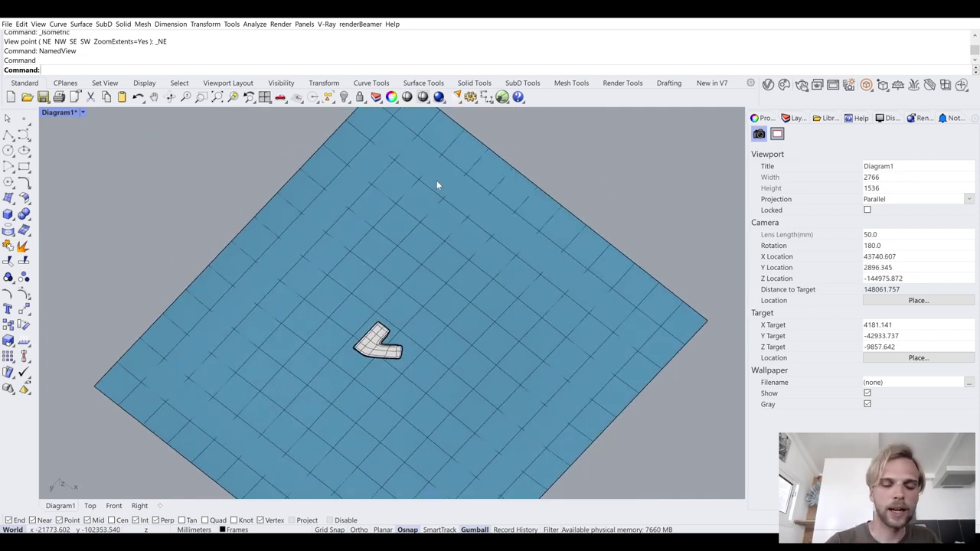
key(Up)
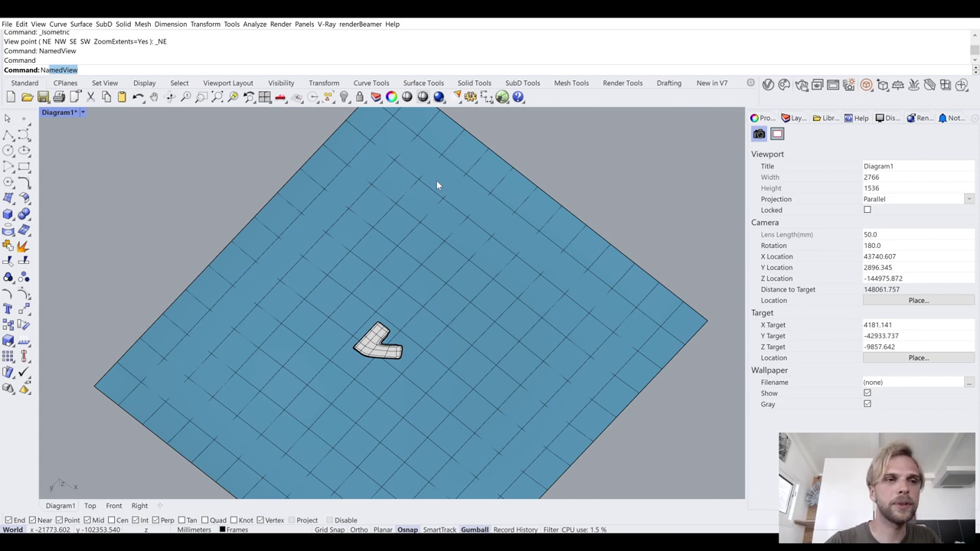
key(Return)
double_click(580, 222)
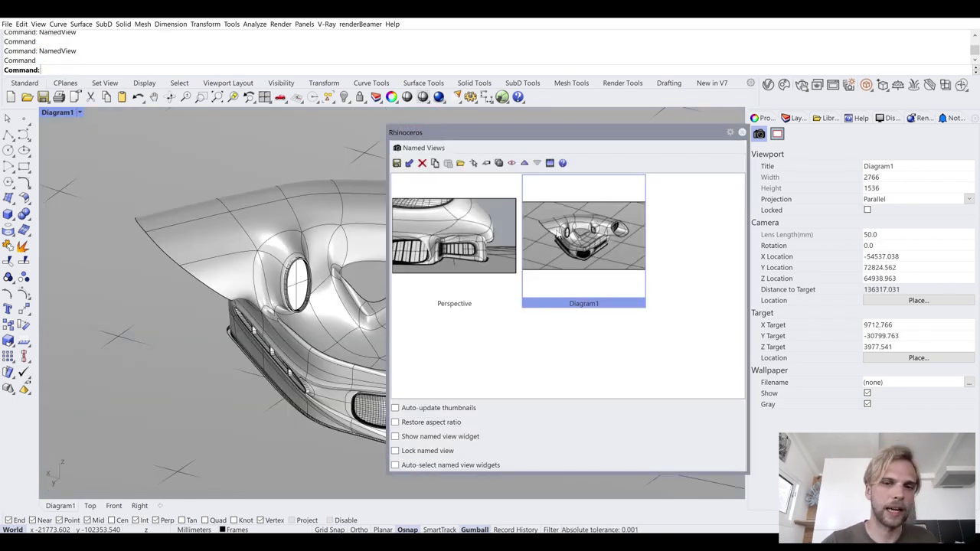
click(742, 133)
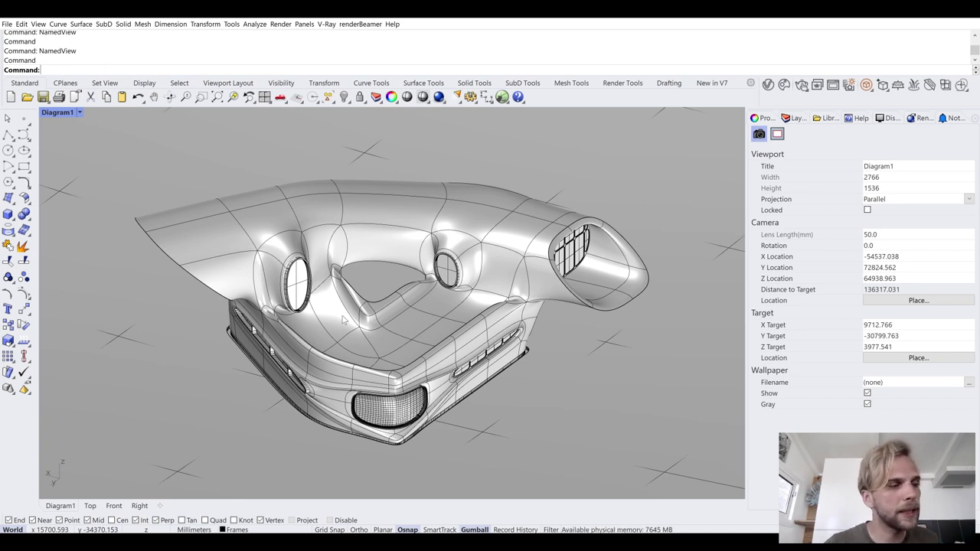
- Hide the landscape ground surface around the building
click(331, 214)
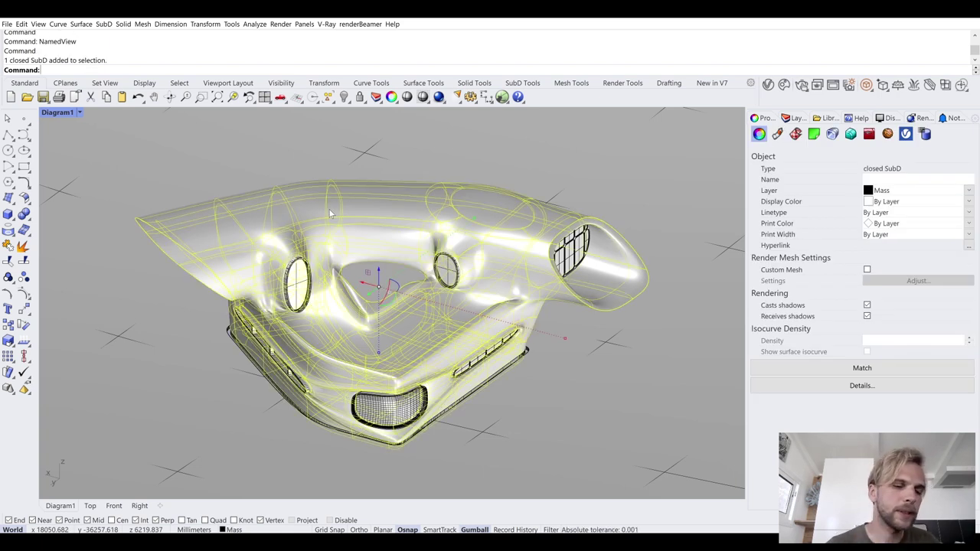
key(Escape)
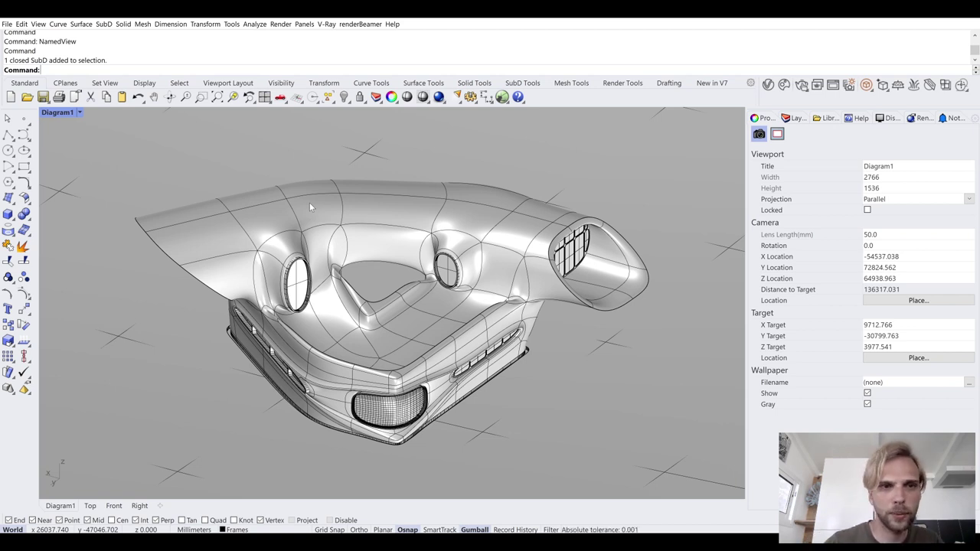
click(95, 365)
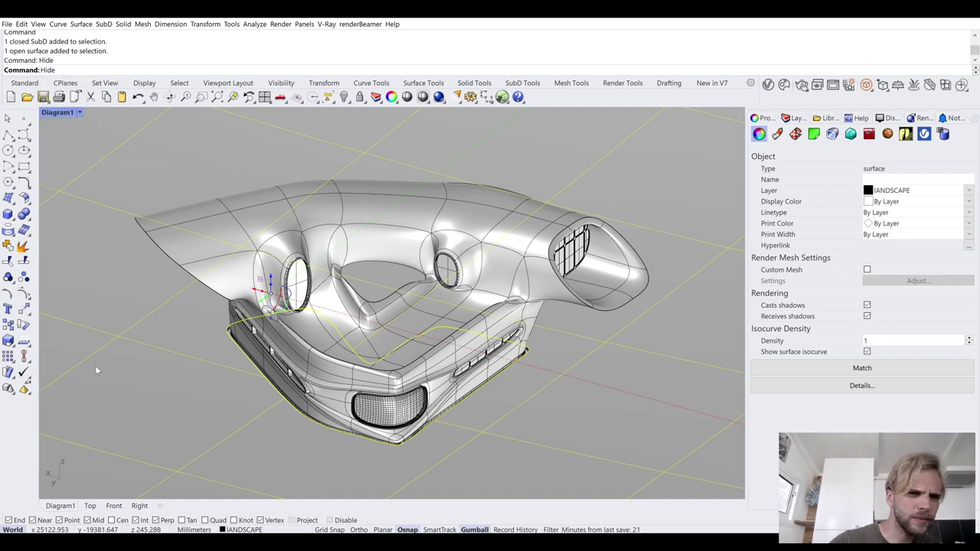
key(ctrl+h)
click(404, 218)
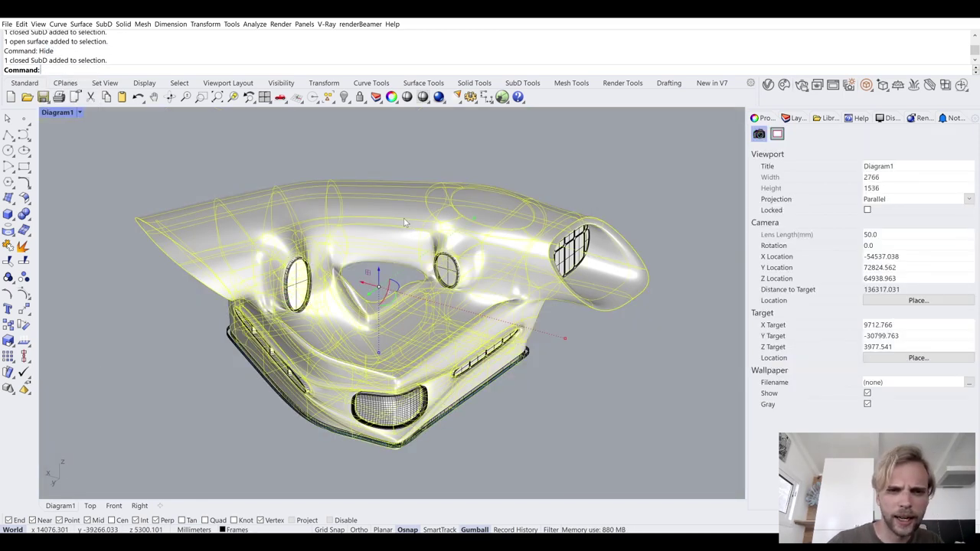
click(332, 151)
- Draw a solid box on the empty area beside the building's front
scroll(343, 224, down, 5)
right_drag(343, 224, 146, 250)
click(8, 214)
click(313, 321)
click(350, 346)
click(324, 291)
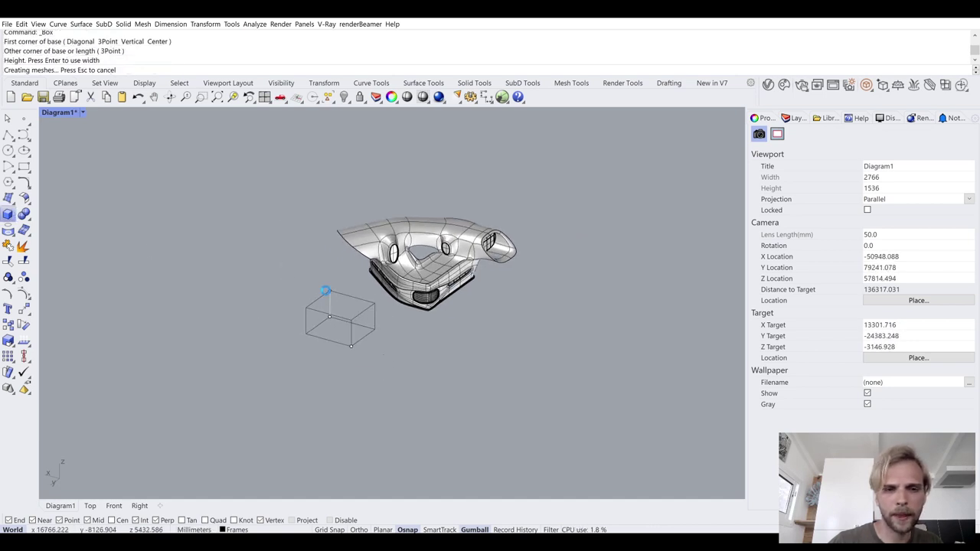
- Duplicate the box into three overlapping, offset boxes and raise the rear one by about 772 mm
scroll(329, 306, up, 3)
click(333, 315)
scroll(329, 315, up, 2)
drag(311, 318, 296, 264)
key(alt)
click(421, 435)
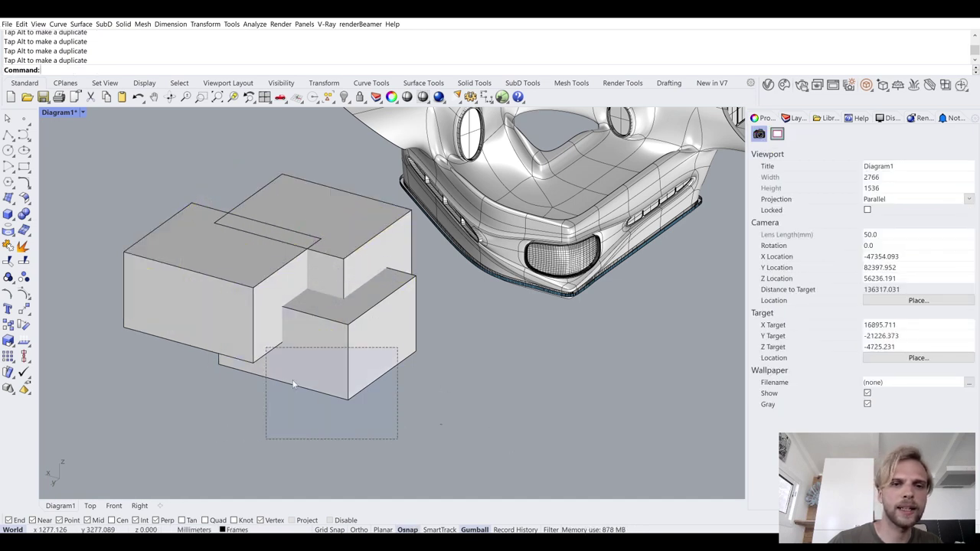
click(325, 258)
drag(314, 237, 315, 227)
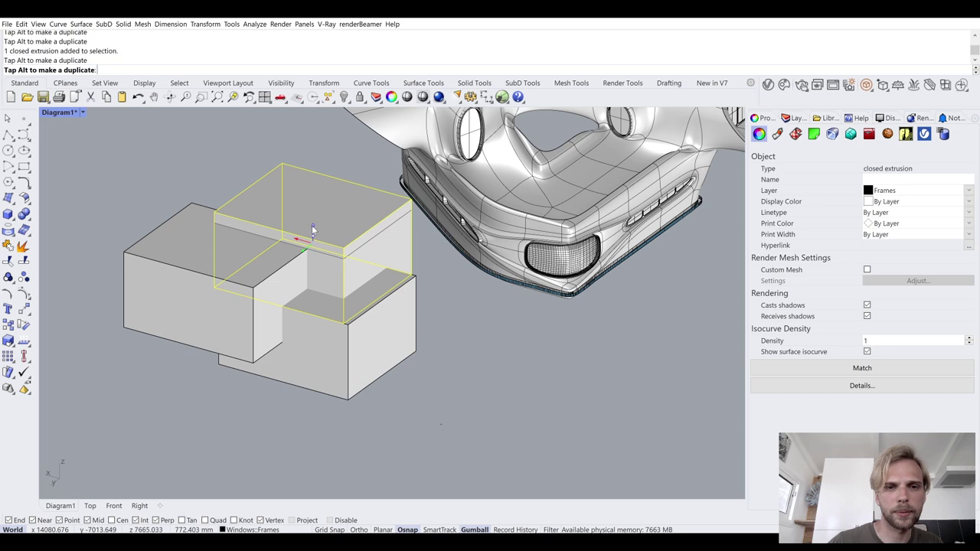
- Merge the three overlapping boxes into one solid with BooleanUnion
click(422, 421)
drag(422, 421, 245, 280)
text(BooleanUnion)
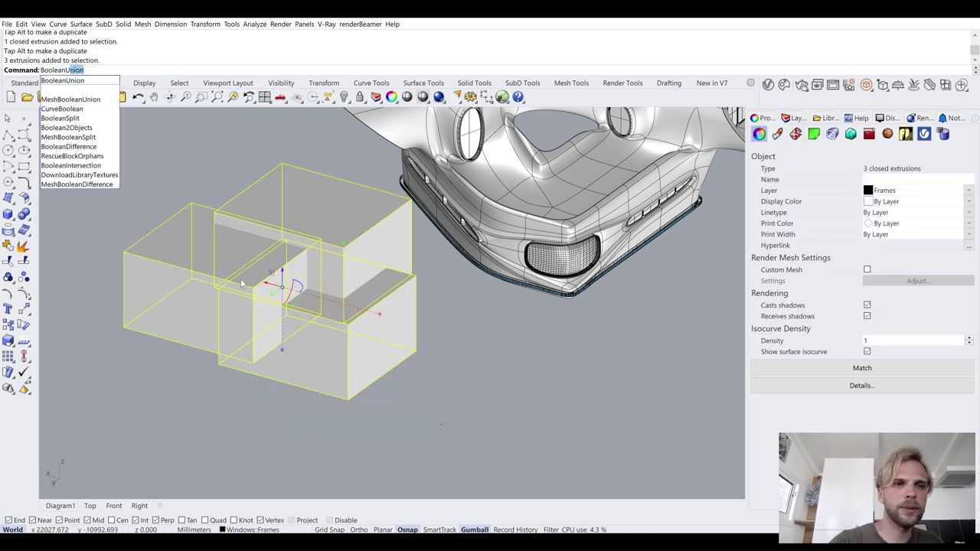
click(62, 118)
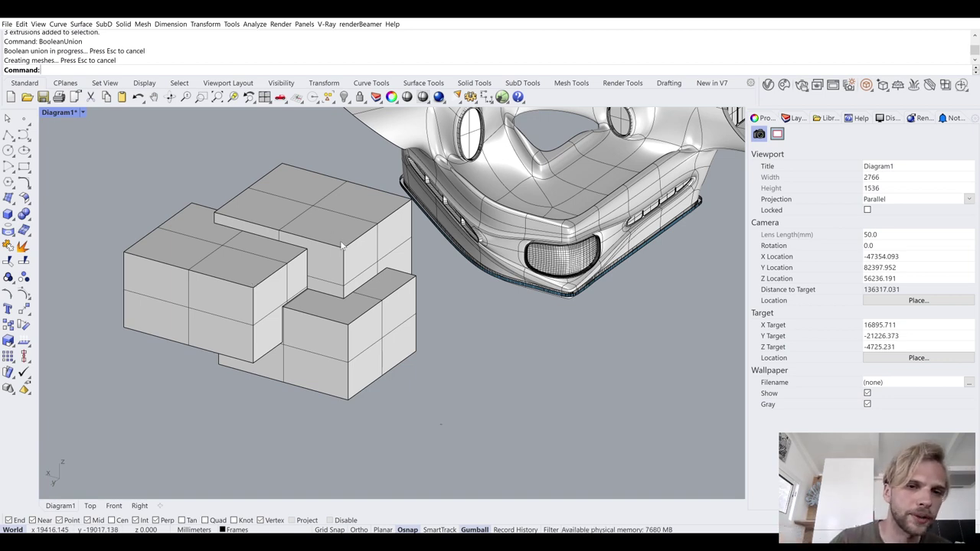
right_drag(503, 242, 383, 368)
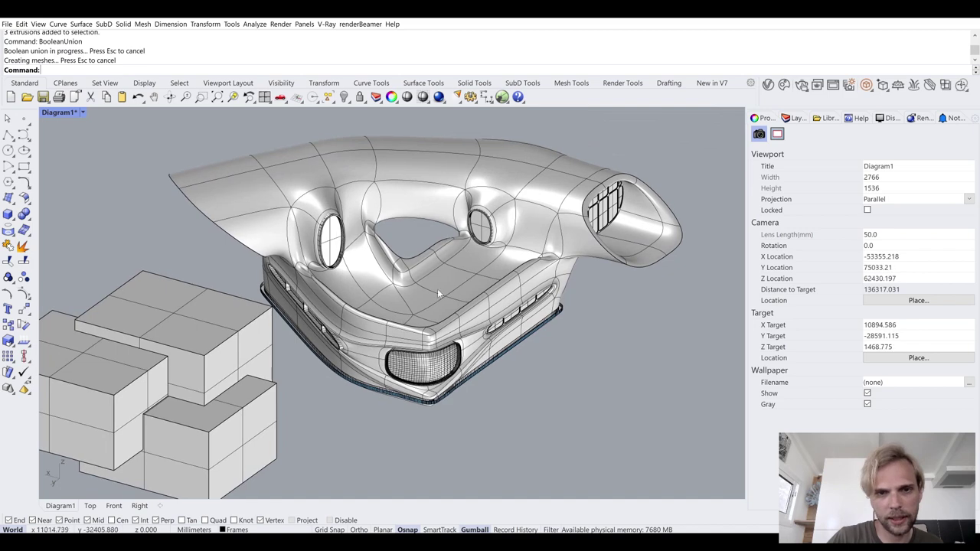
scroll(235, 217, up, 3)
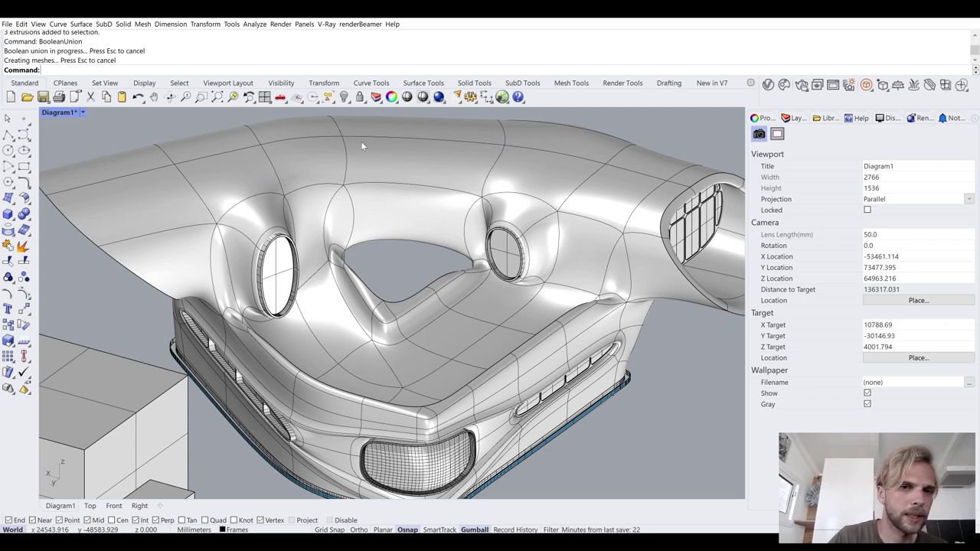
- Inspect the building shell's surface continuity with the EMap environment map, without making any changes
click(420, 156)
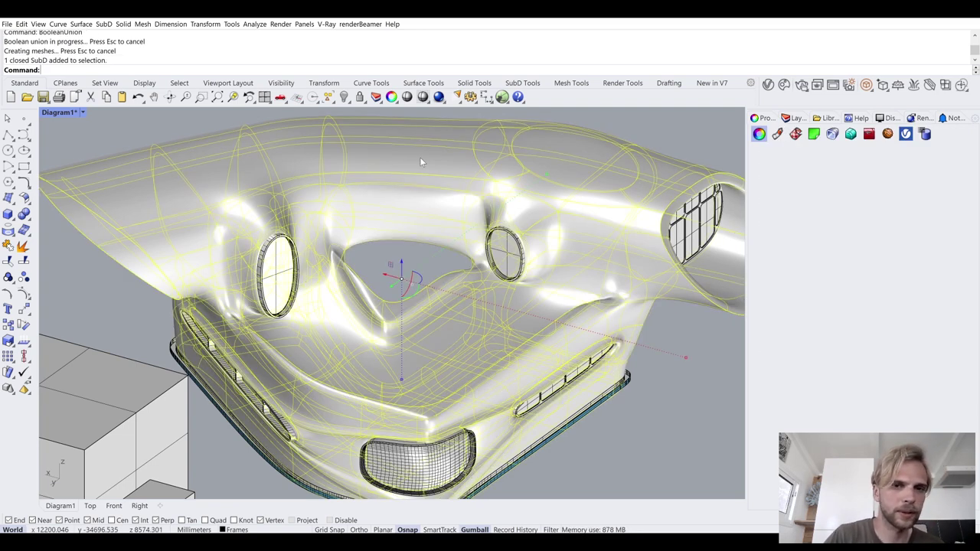
text(EMap)
key(Return)
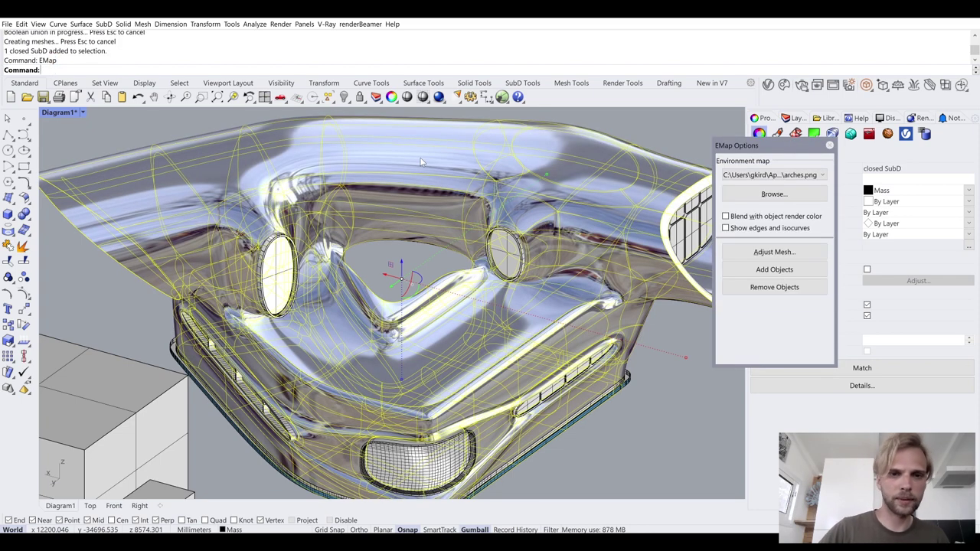
click(640, 413)
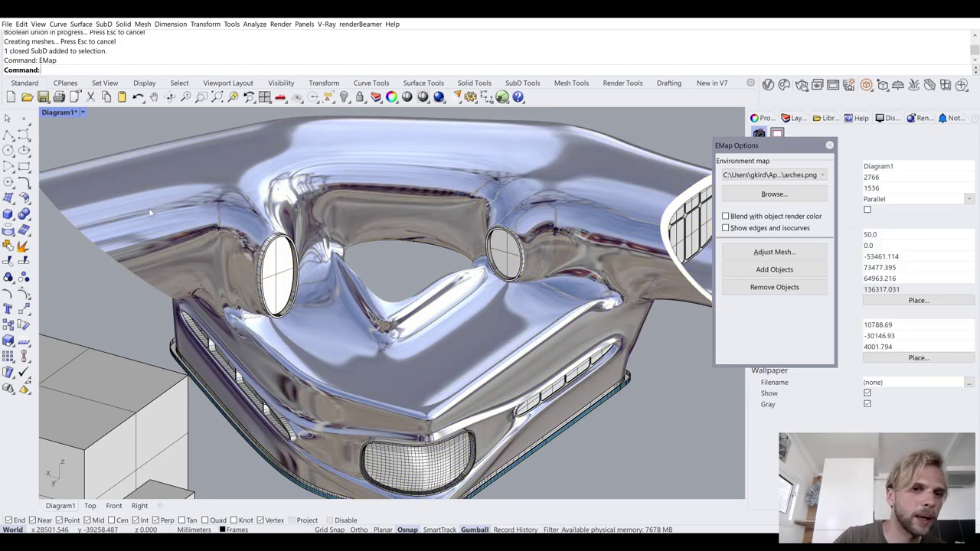
click(829, 145)
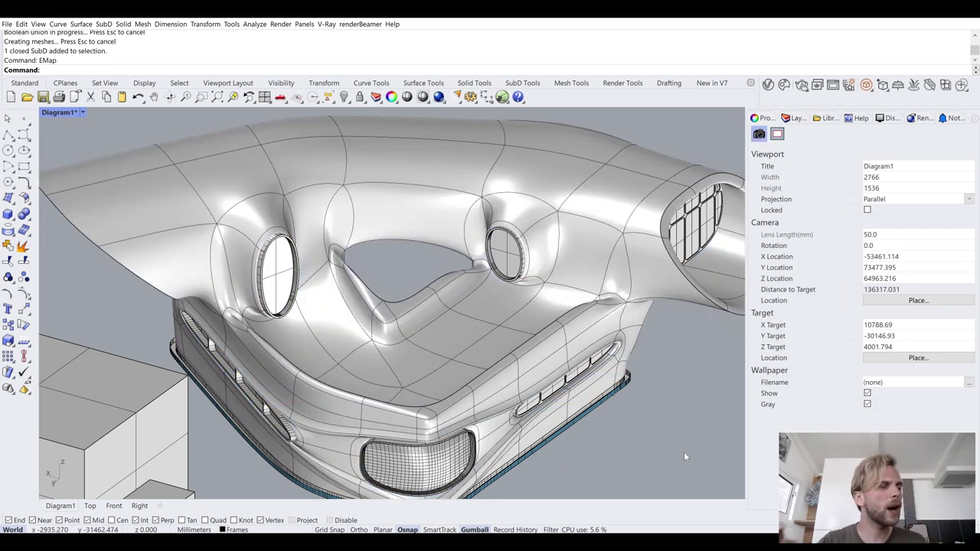
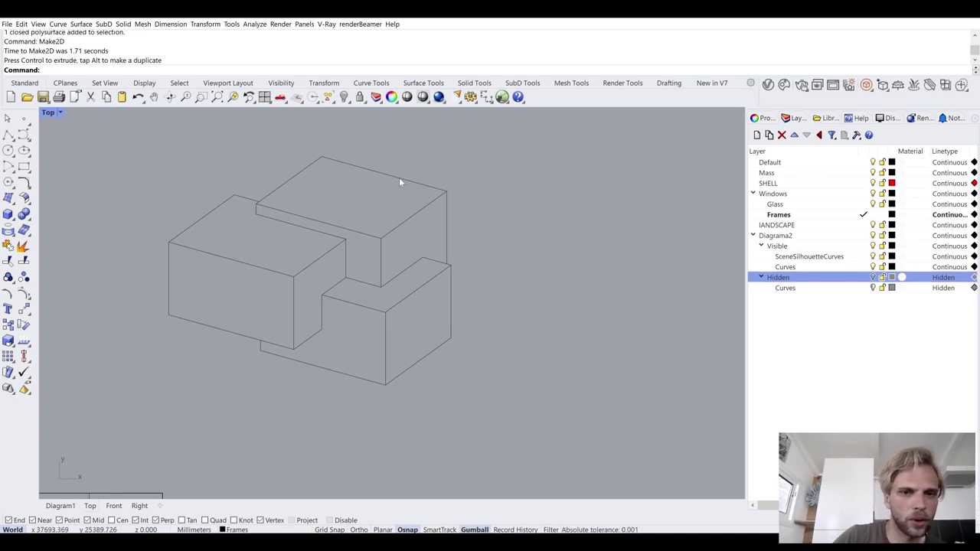
- Create a Make2D drawing of the building shell from the Diagram1 view, including hidden lines, on the Diagrama2 layer
double_click(49, 112)
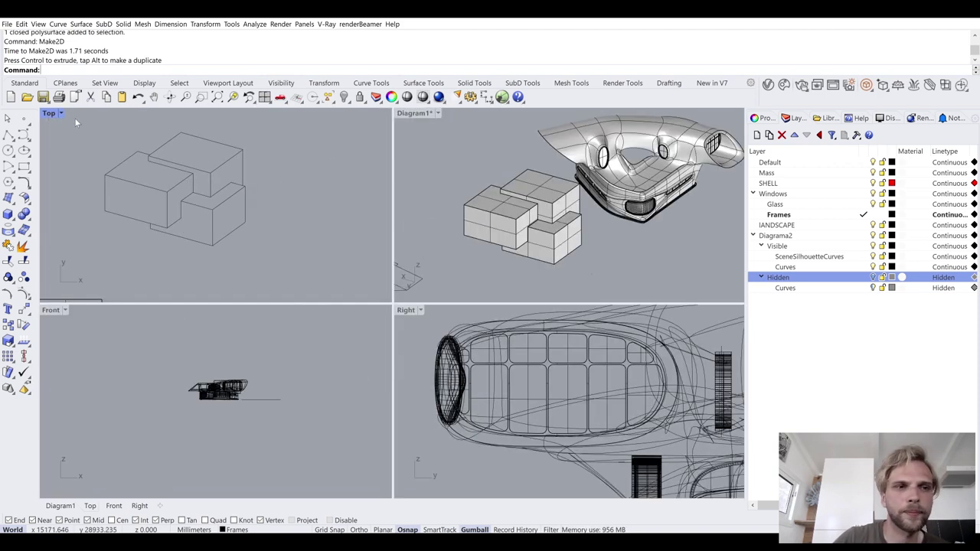
double_click(416, 113)
click(541, 166)
text(Make2D)
key(Return)
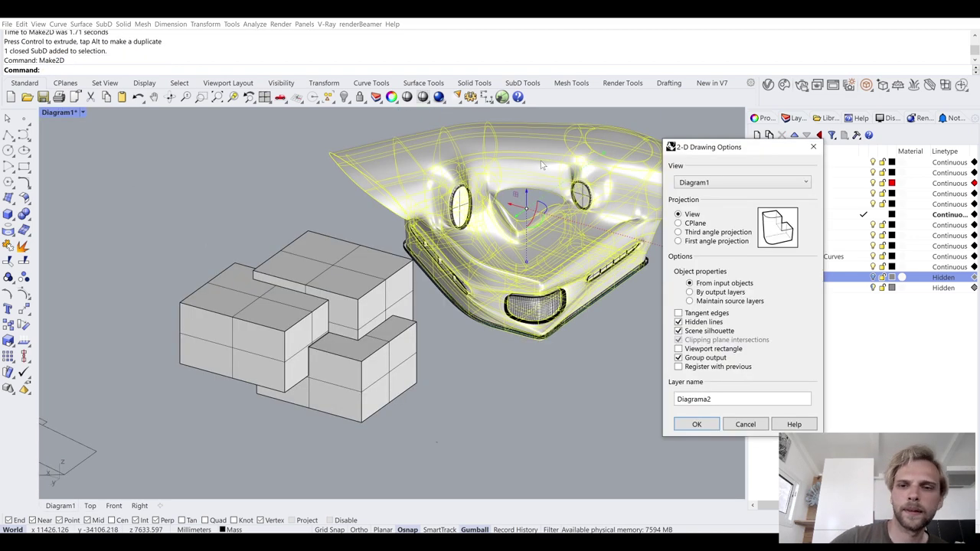
key(Return)
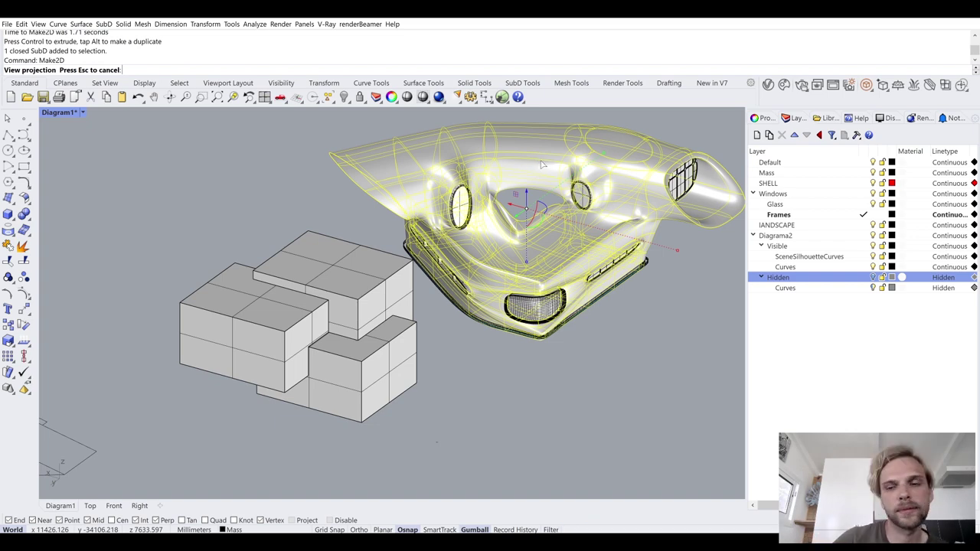
- Move the building's 2D line drawing clear of the boxes' drawing in the Top view and inspect its lines
double_click(56, 114)
double_click(48, 114)
drag(349, 224, 582, 238)
click(627, 332)
right_drag(607, 266, 426, 296)
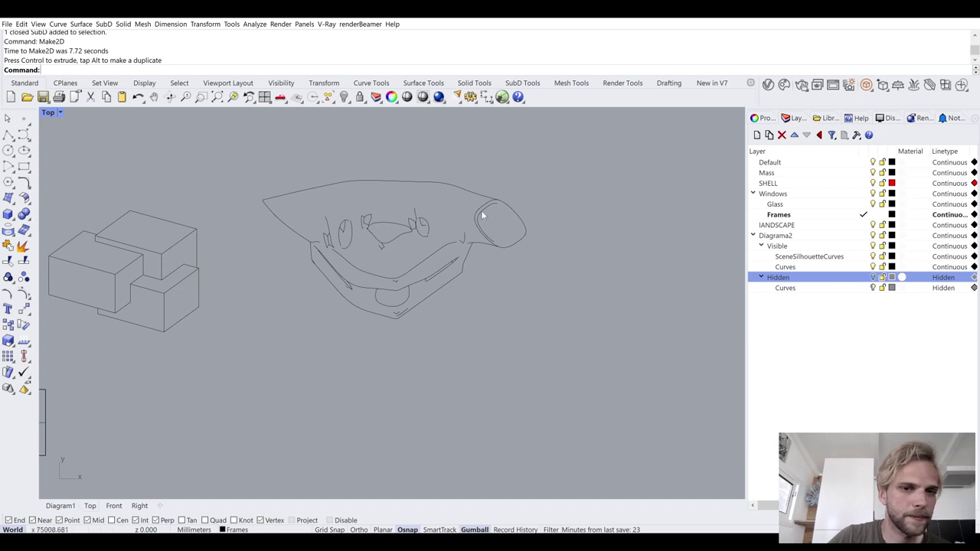
scroll(294, 200, up, 2)
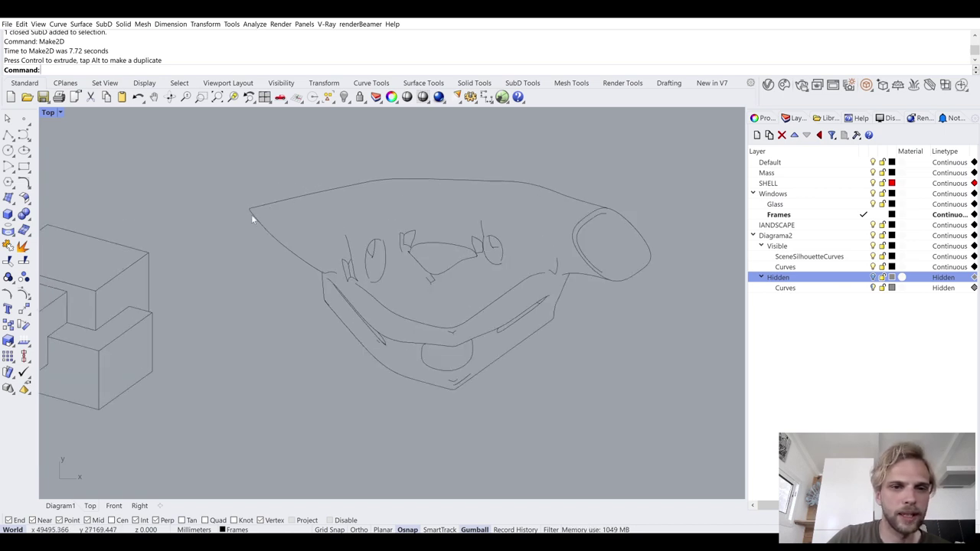
scroll(496, 258, up, 2)
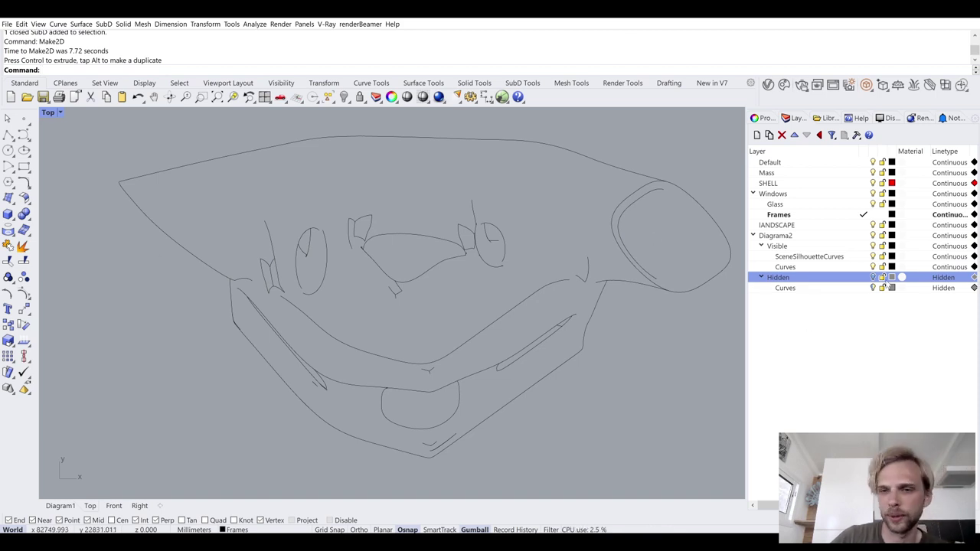
- Delete the Diagrama2 layer with all its drawing objects, and delete the merged box solid
click(808, 235)
click(782, 135)
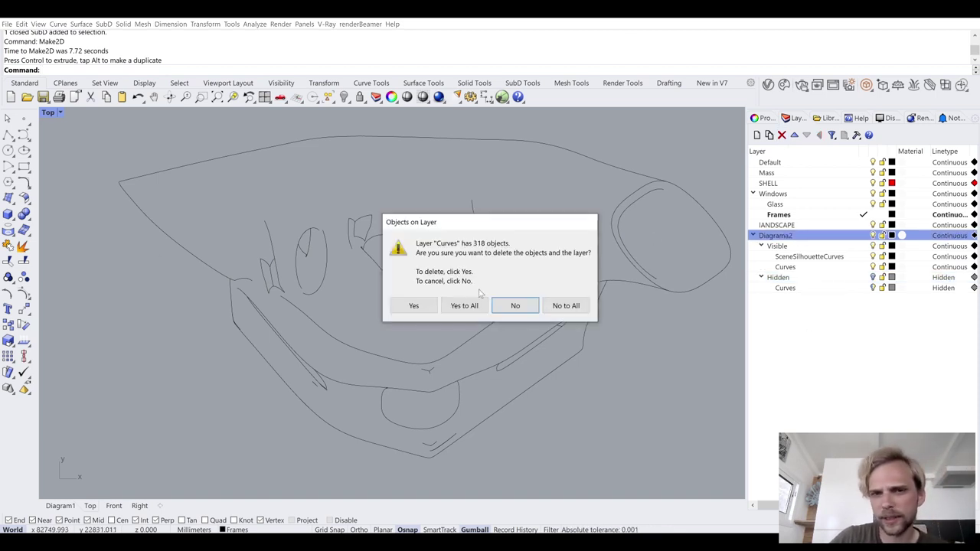
click(456, 306)
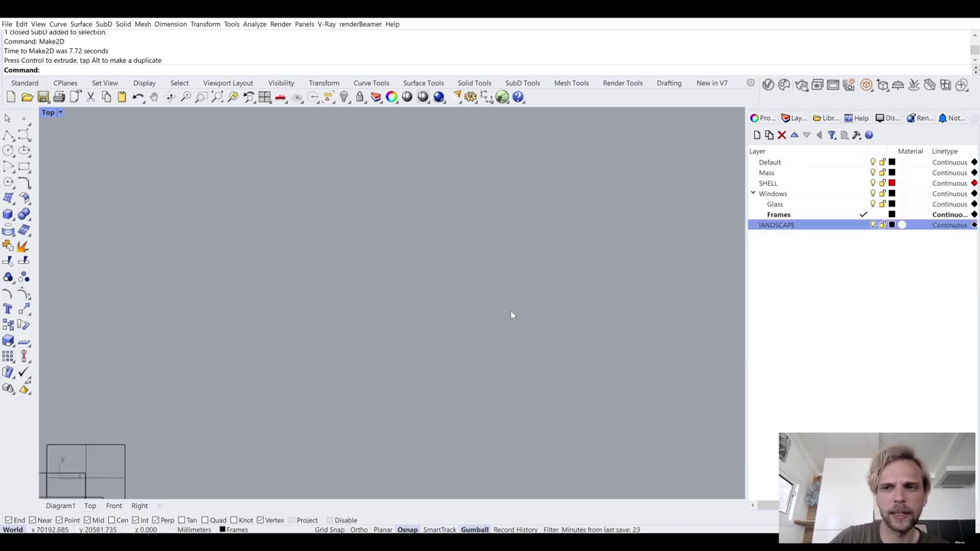
scroll(429, 306, down, 2)
drag(352, 434, 108, 310)
key(Delete)
- Return to the Diagram1 view with the building centred and create a new layer named Contours
double_click(48, 113)
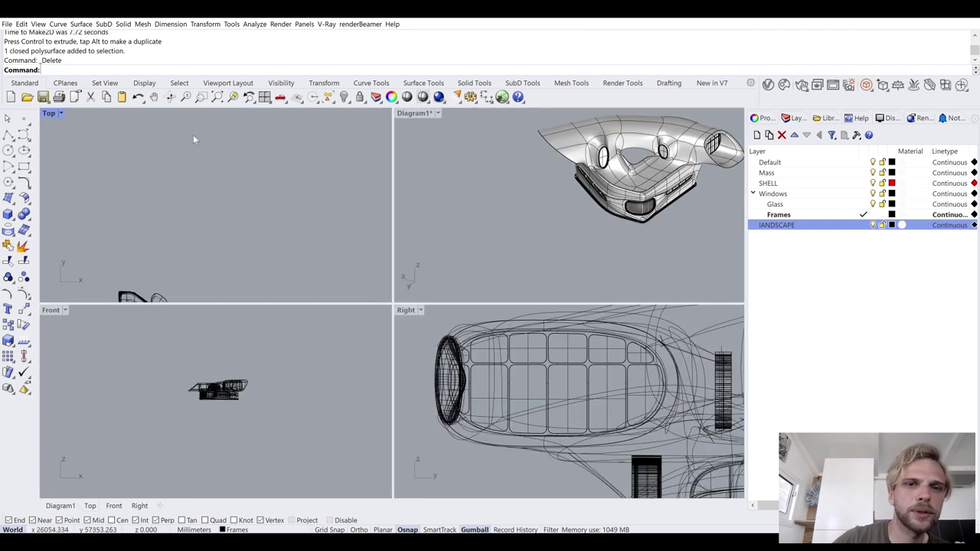
double_click(399, 116)
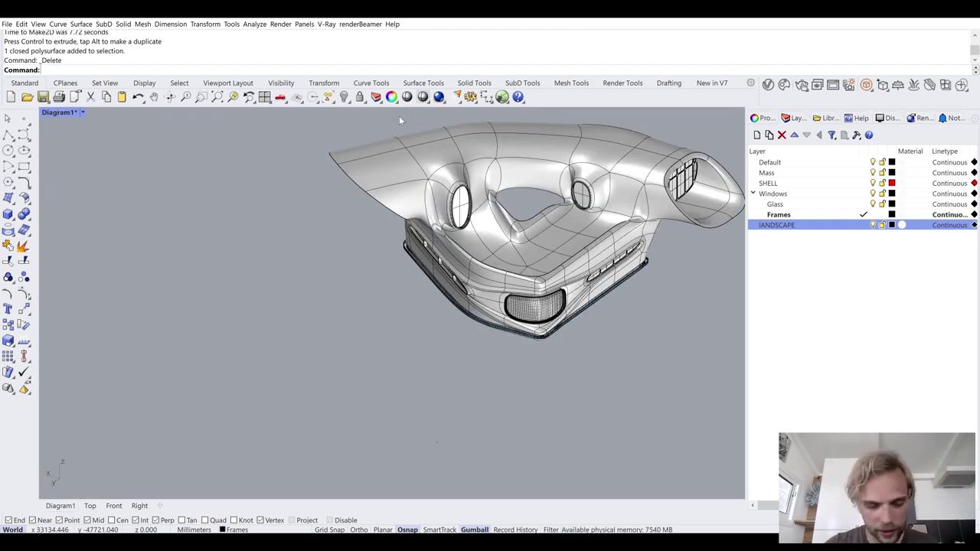
shift+right_drag(493, 129, 406, 230)
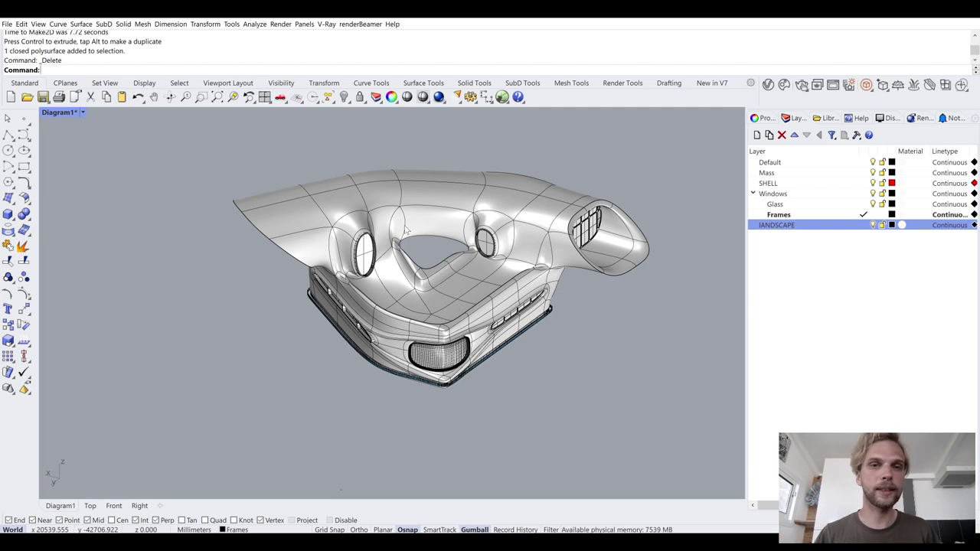
click(440, 200)
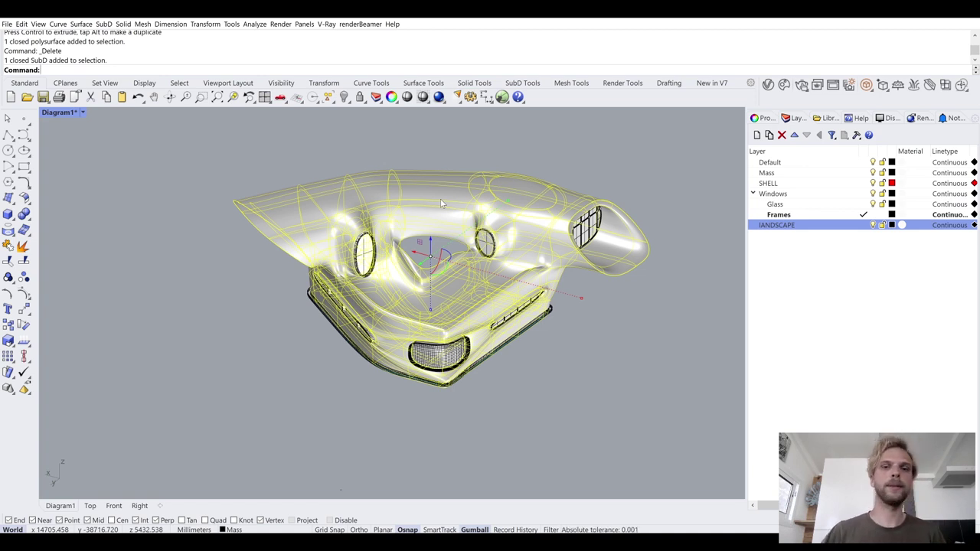
key(Escape)
click(756, 134)
text(Contours)
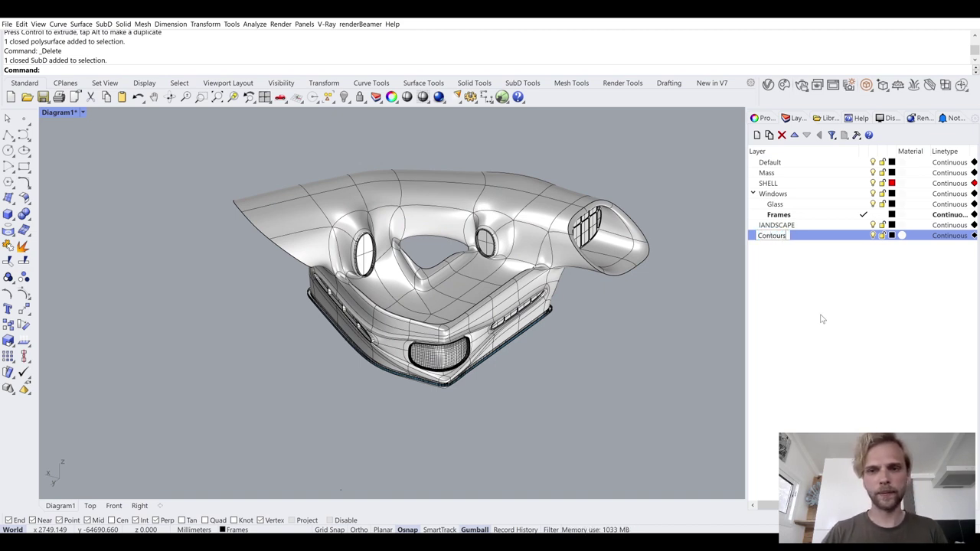
key(Return)
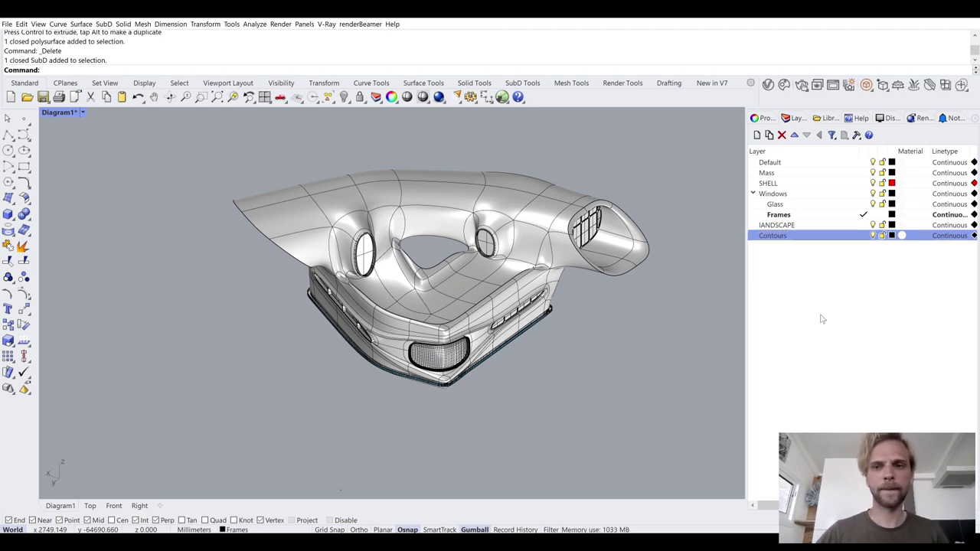
- Set the Contours layer's colour to blue
click(893, 236)
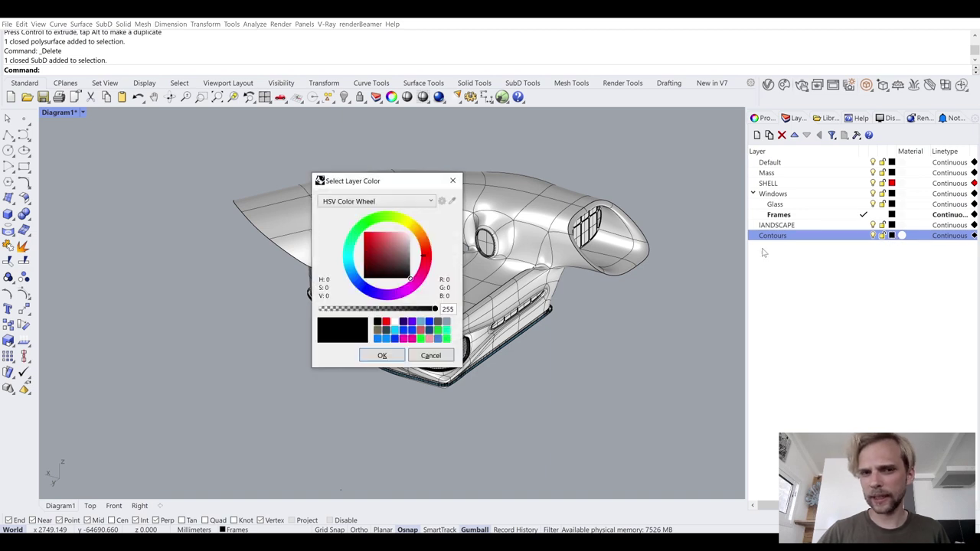
click(356, 282)
drag(355, 280, 352, 278)
click(382, 355)
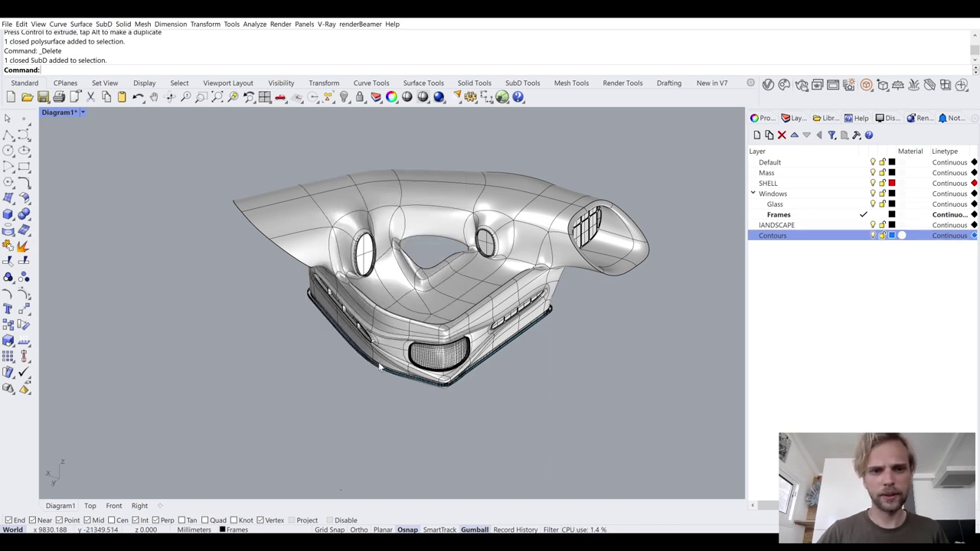
- Change the Contours layer's colour to bright green and make it the current layer
click(892, 237)
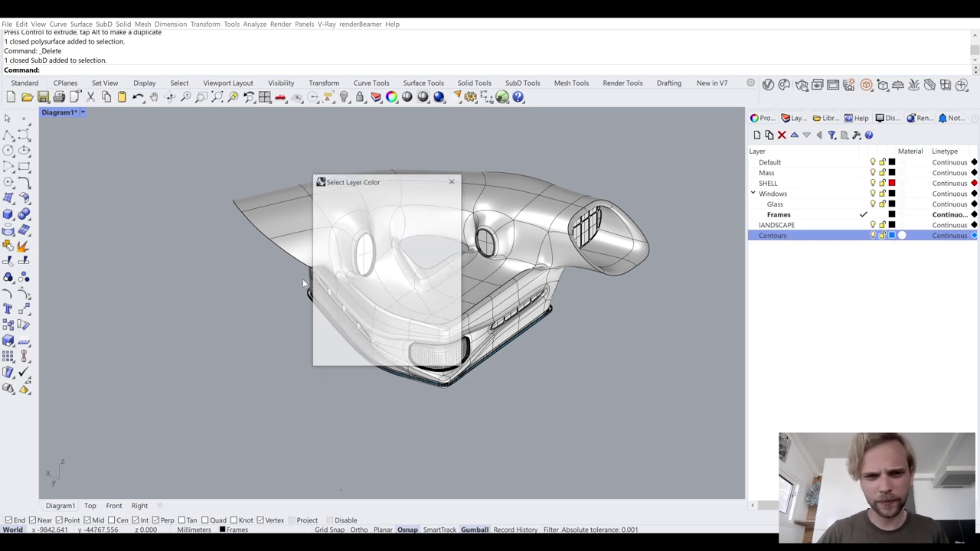
click(364, 230)
click(383, 355)
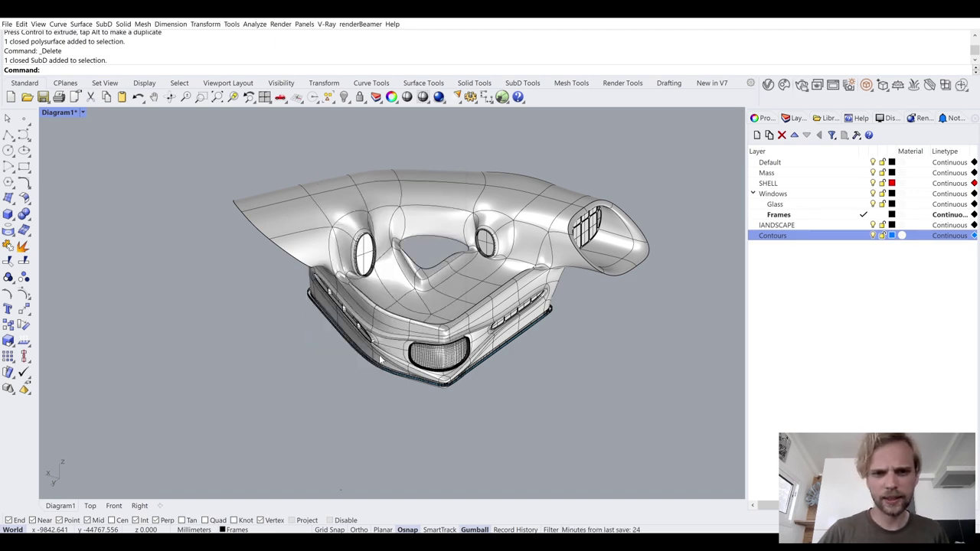
click(863, 236)
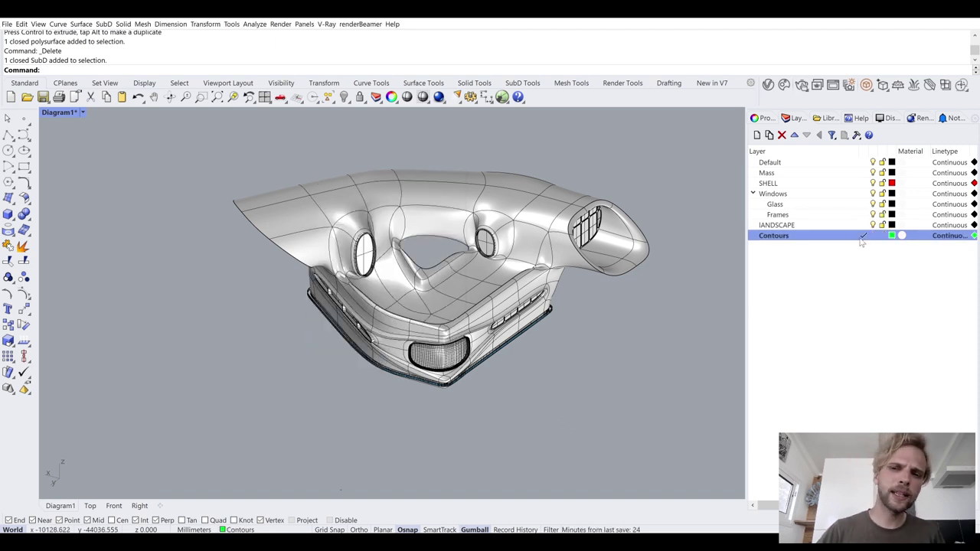
- Generate Contour curves across the building shell at 200 mm spacing, with the direction set along the Y axis beside it in the Top view
click(300, 200)
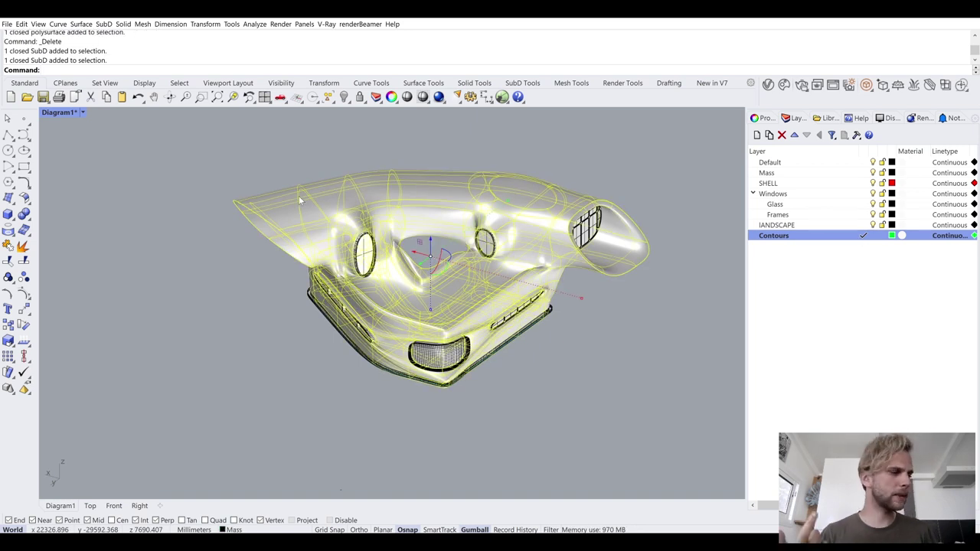
text(Contour)
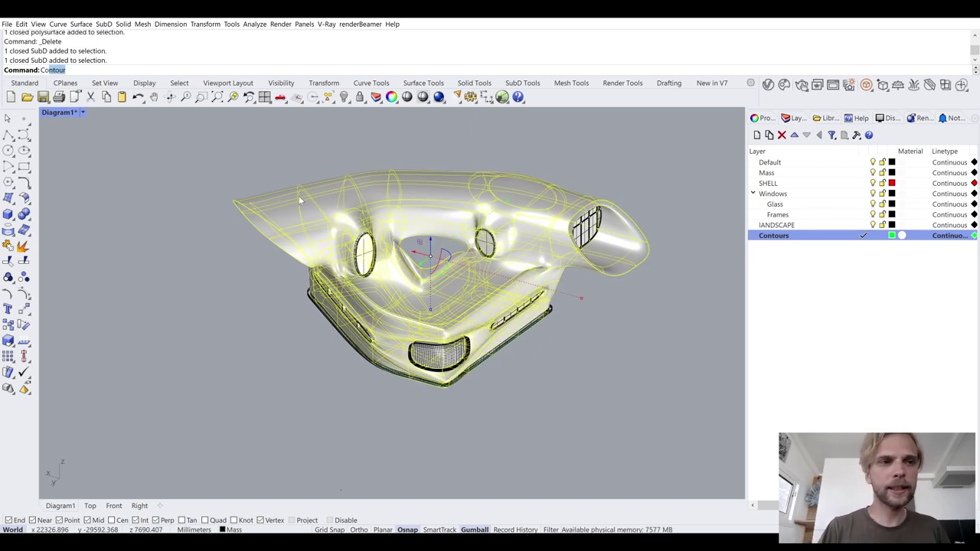
key(Return)
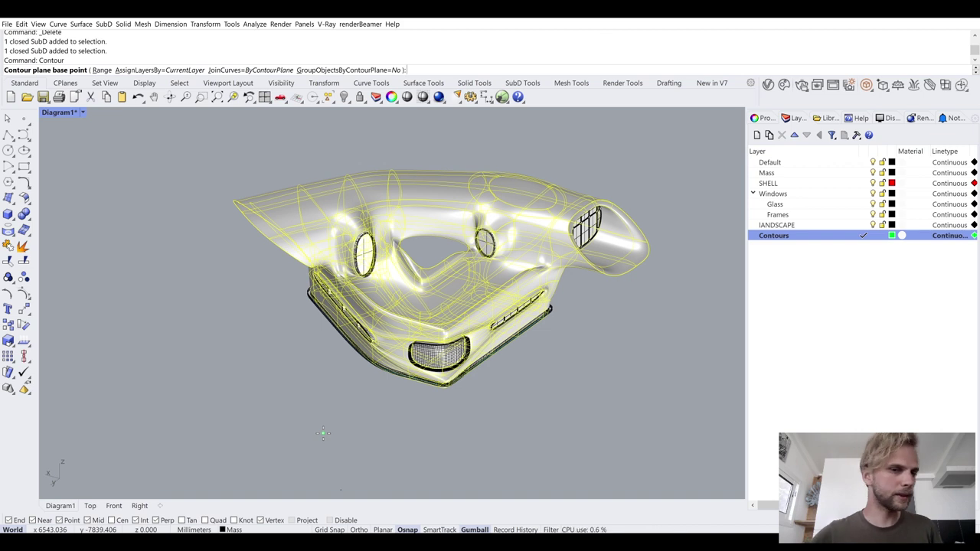
double_click(48, 116)
scroll(72, 134, up, 3)
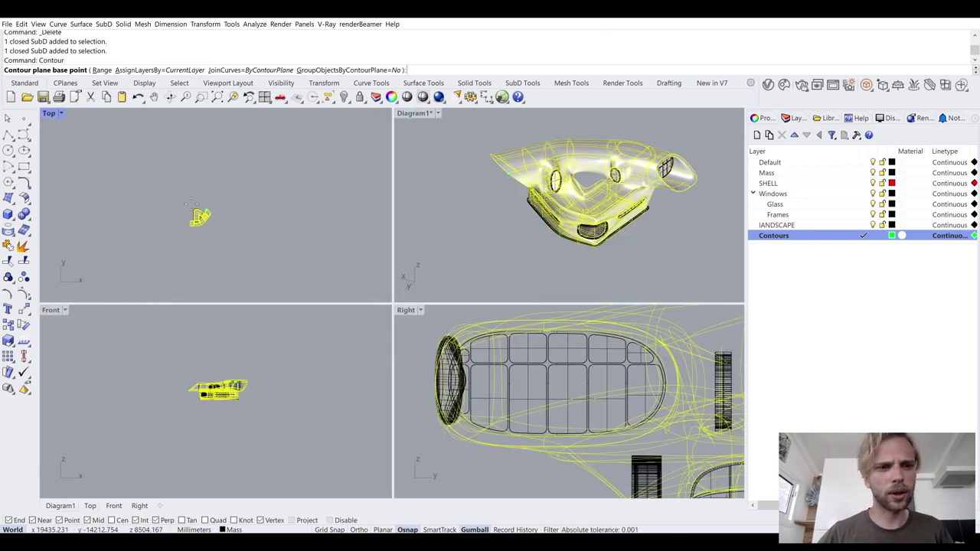
scroll(197, 172, up, 5)
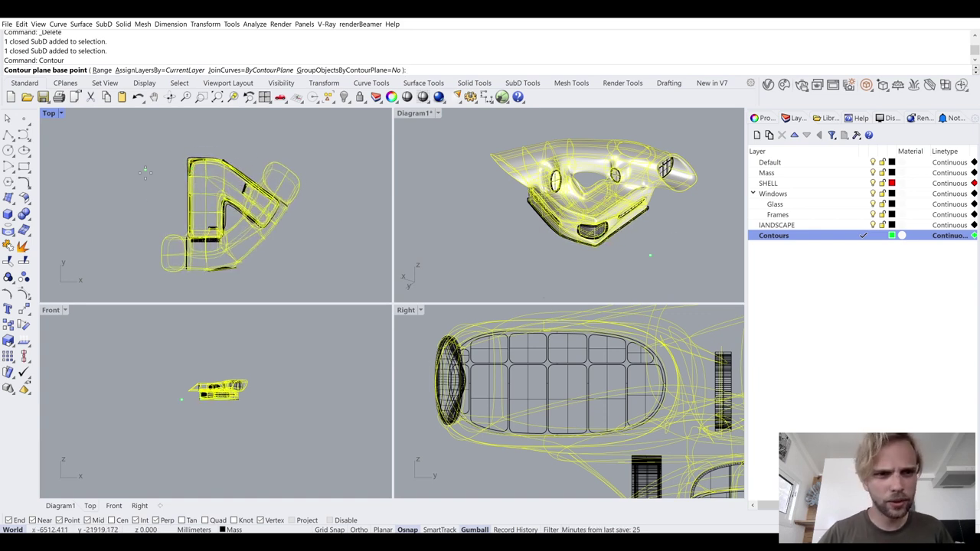
right_drag(145, 170, 216, 136)
click(170, 134)
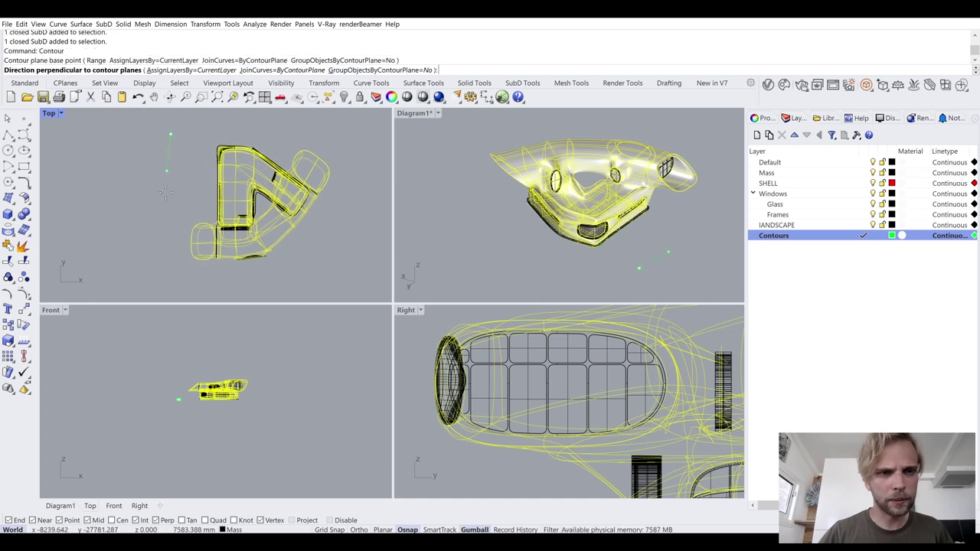
key(shift)
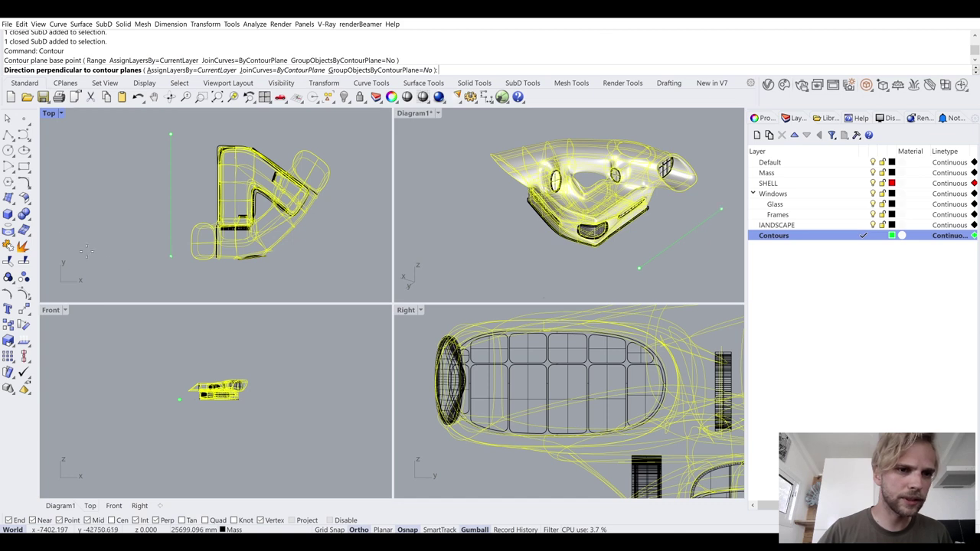
key(shift)
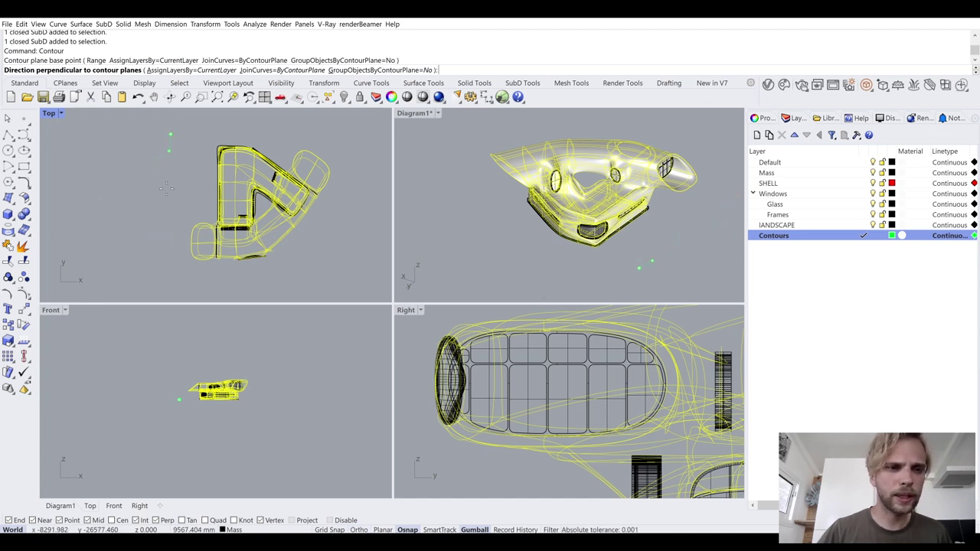
key(shift)
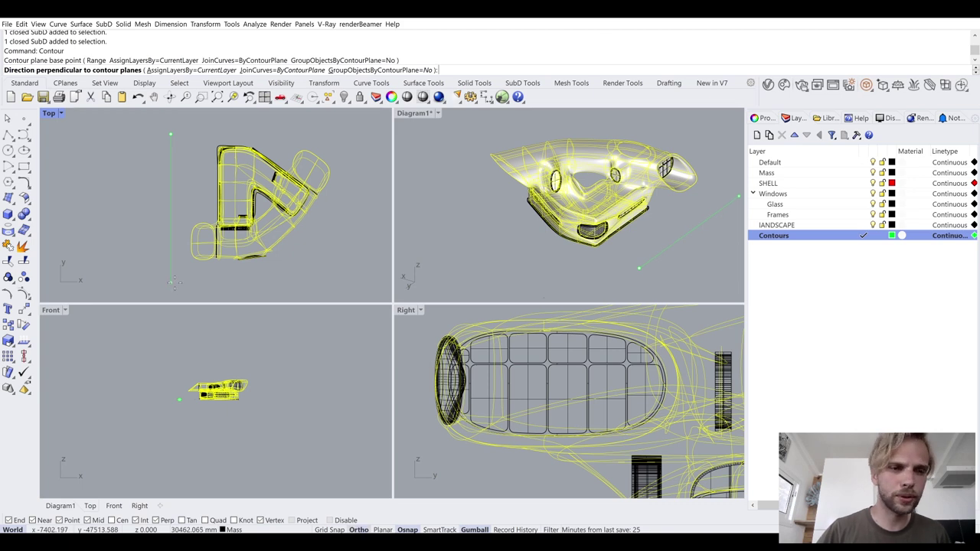
click(172, 283)
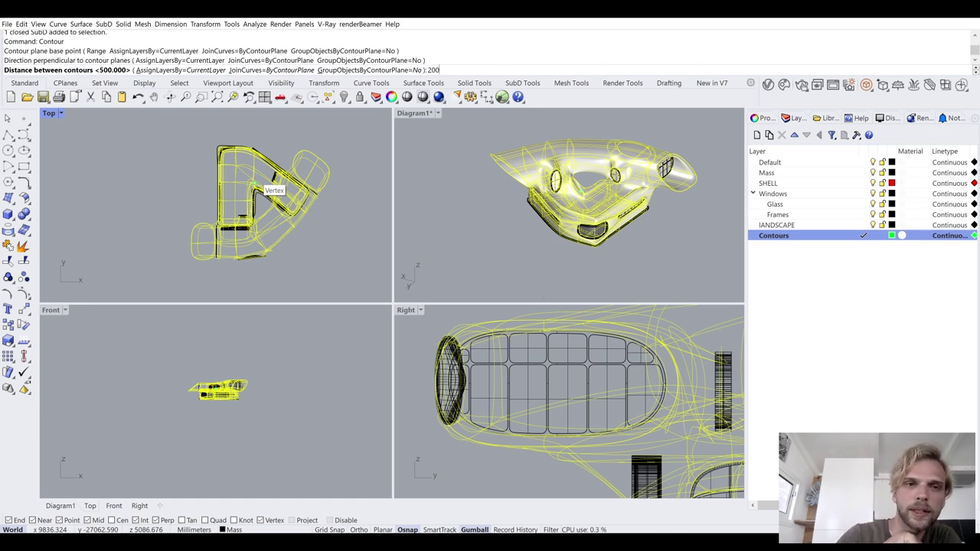
key(Return)
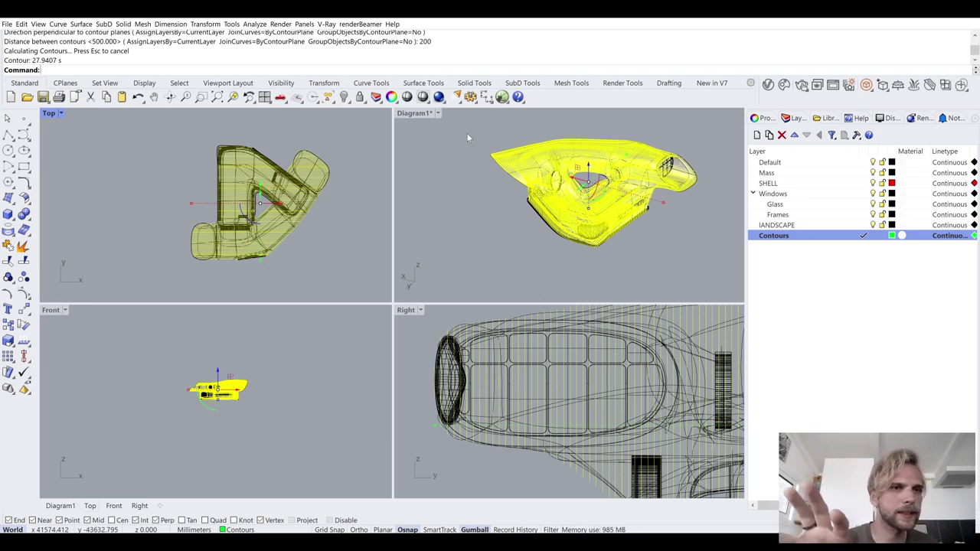
- Group the newly generated contour curves and maximise the Diagram1 view to check that they select as one object
text(g)
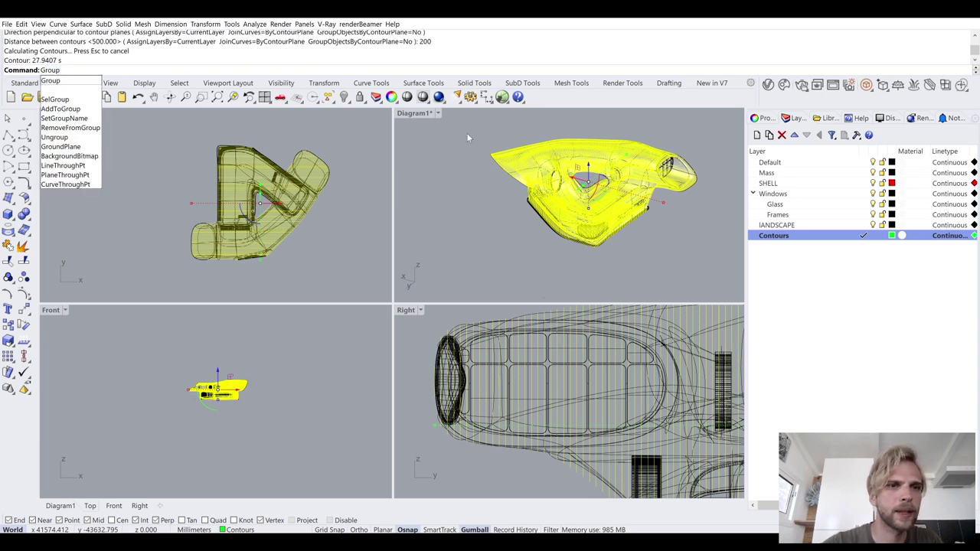
key(Return)
click(467, 132)
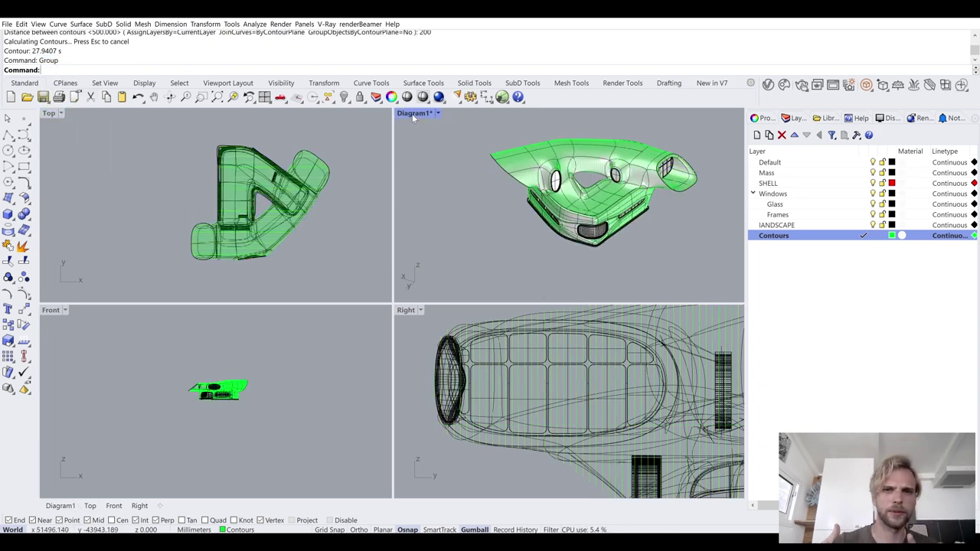
double_click(413, 114)
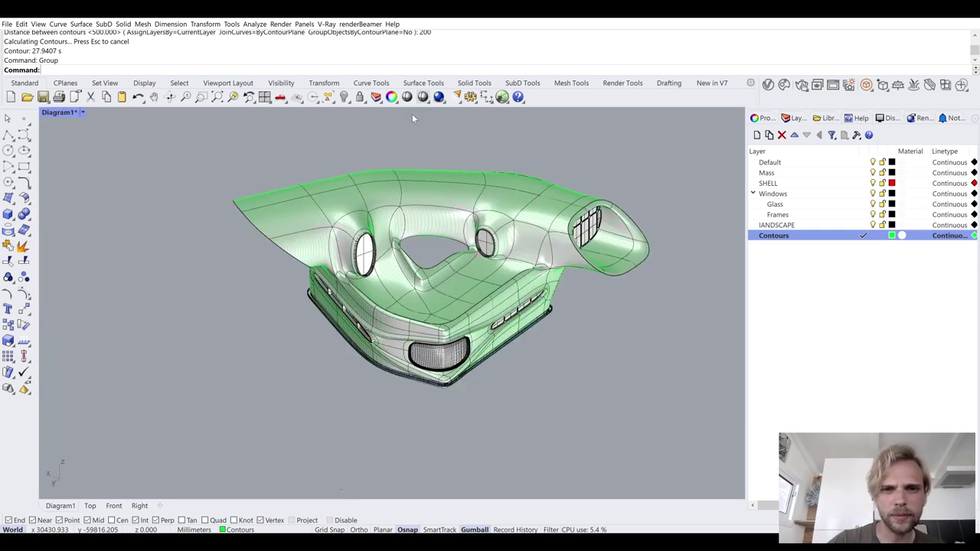
click(302, 209)
click(163, 277)
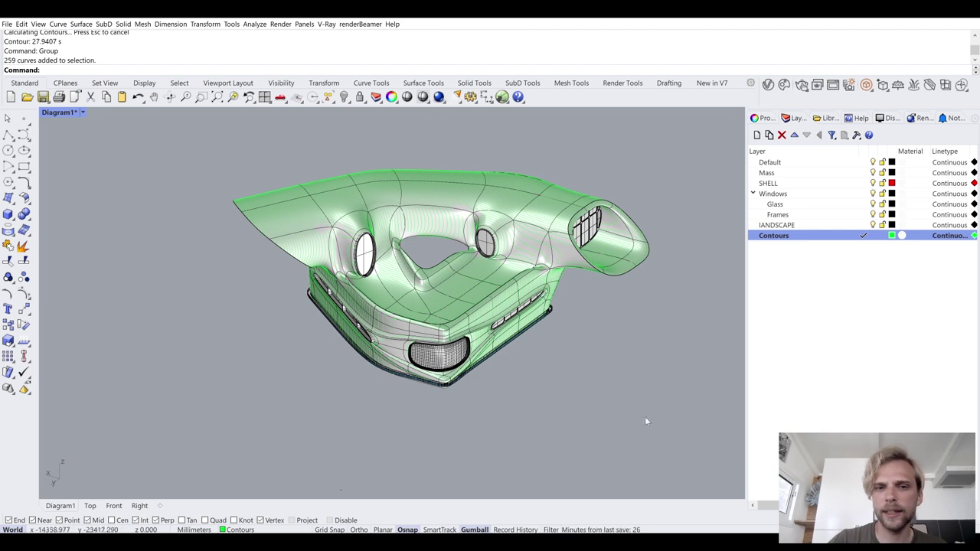
- Create a Make2D drawing of the contour group and shell from the Diagram1 view, with hidden lines off, scene silhouette on and layer name qqq
click(565, 244)
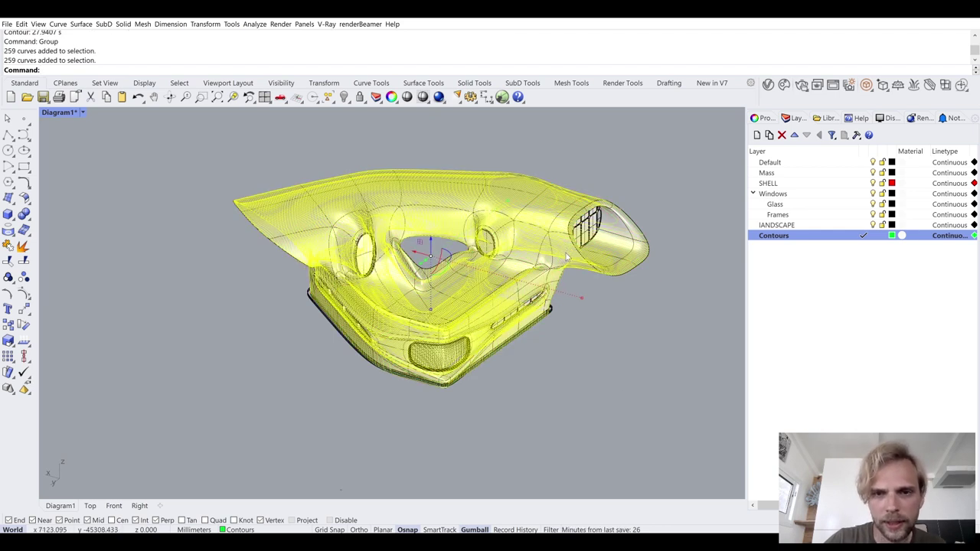
shift+click(562, 251)
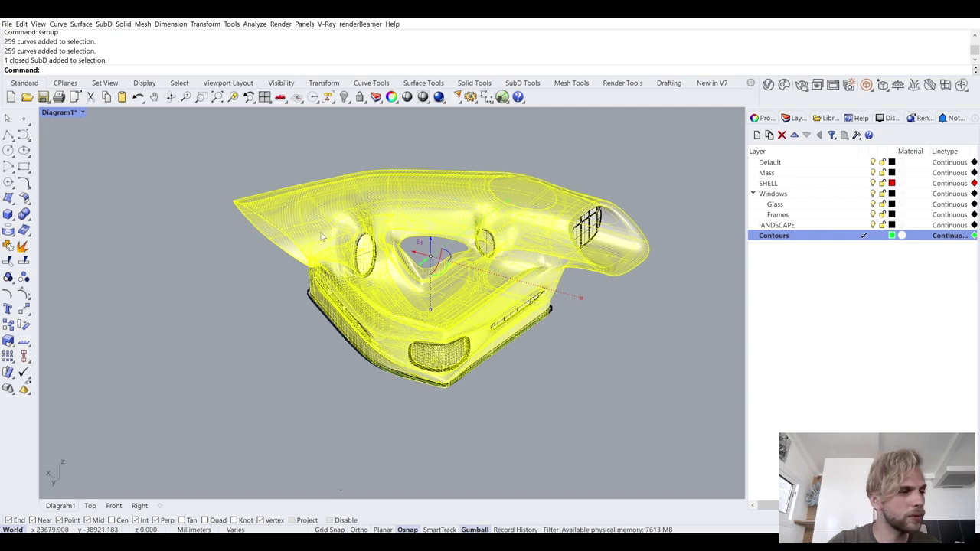
text(ake2D)
key(Return)
drag(721, 153, 174, 87)
click(132, 265)
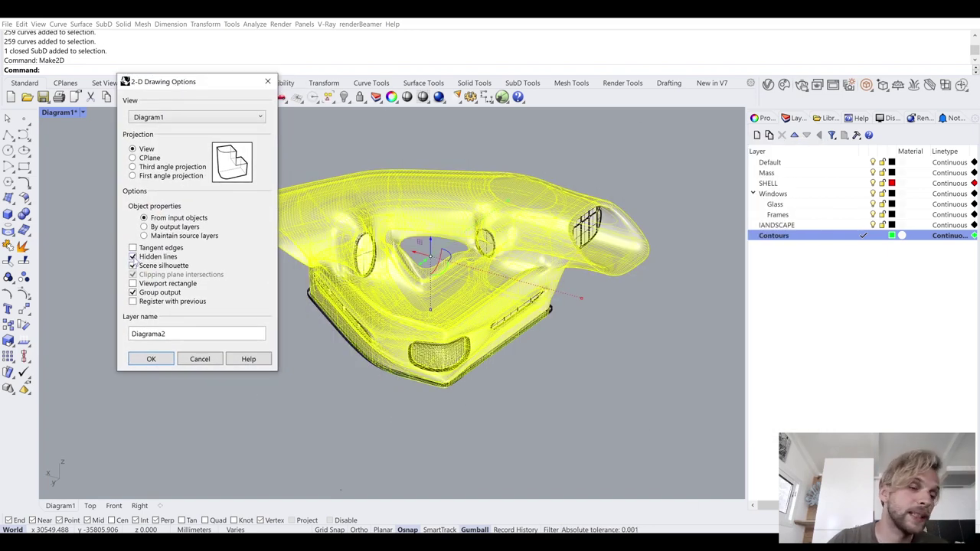
click(132, 257)
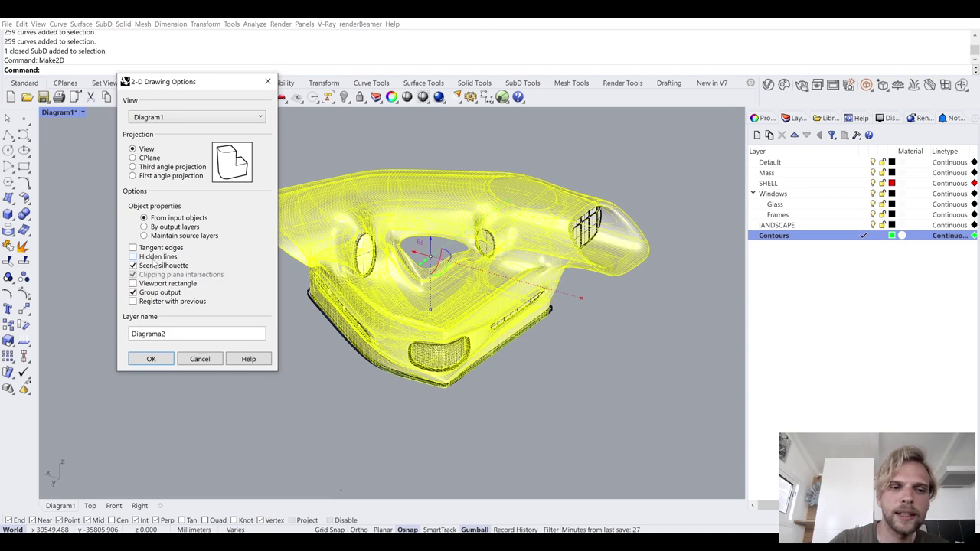
key(Tab)
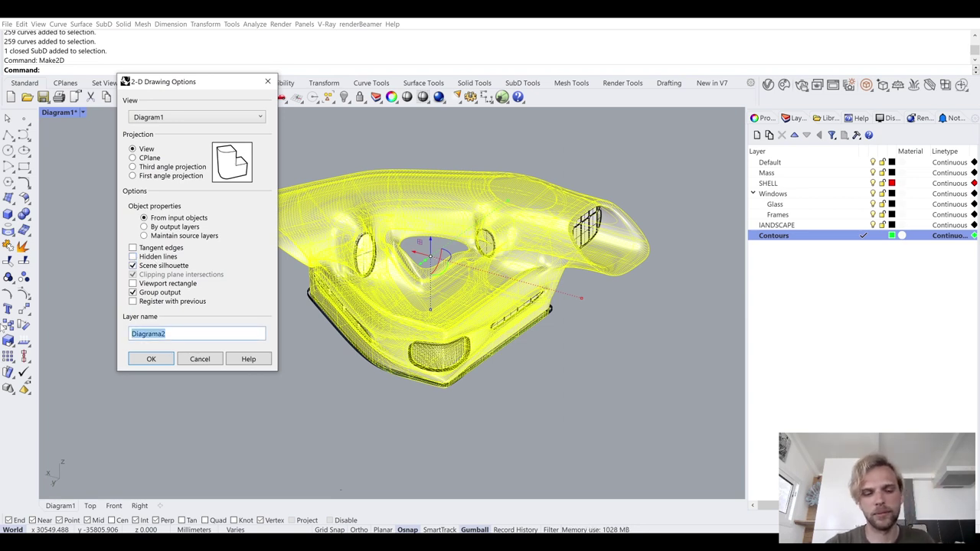
text(qqq)
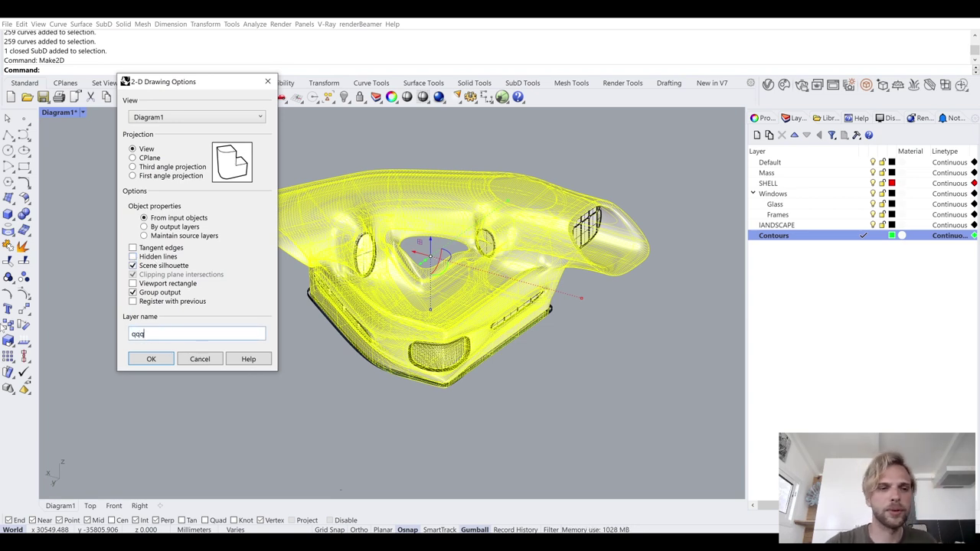
click(151, 360)
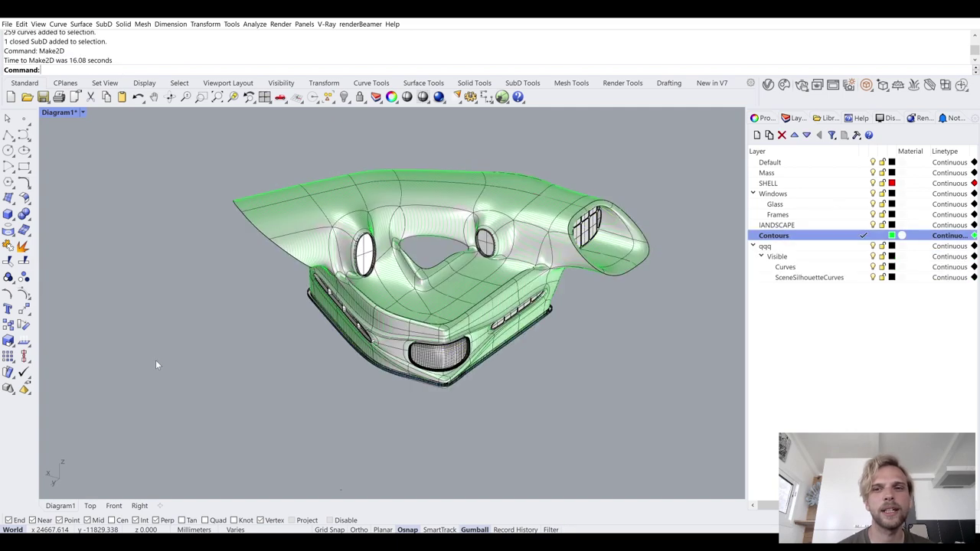
- Examine the flattened 2D drawing in the maximised Top view, checking its linework and selecting its curves
double_click(55, 113)
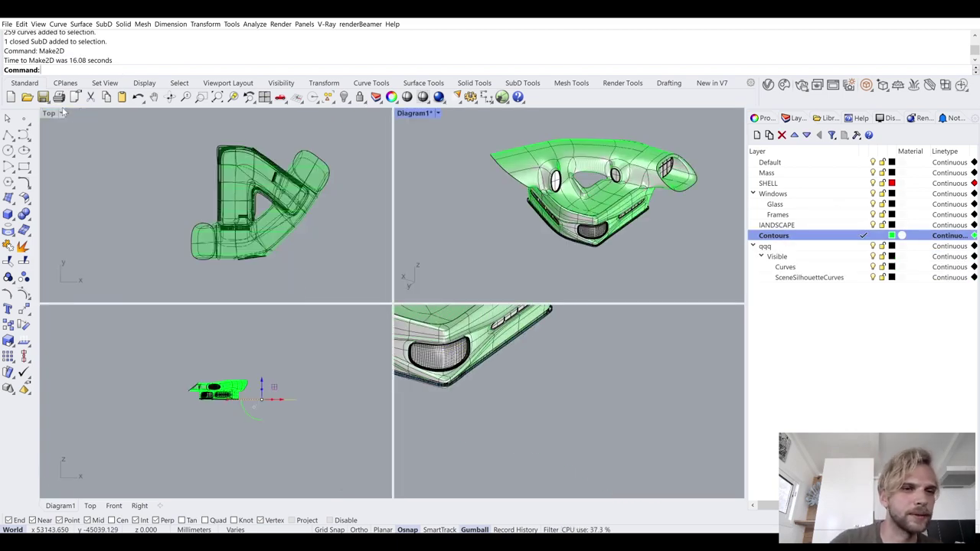
double_click(53, 112)
scroll(202, 266, down, 5)
scroll(290, 164, up, 3)
right_drag(290, 165, 309, 206)
scroll(255, 228, up, 8)
key(Escape)
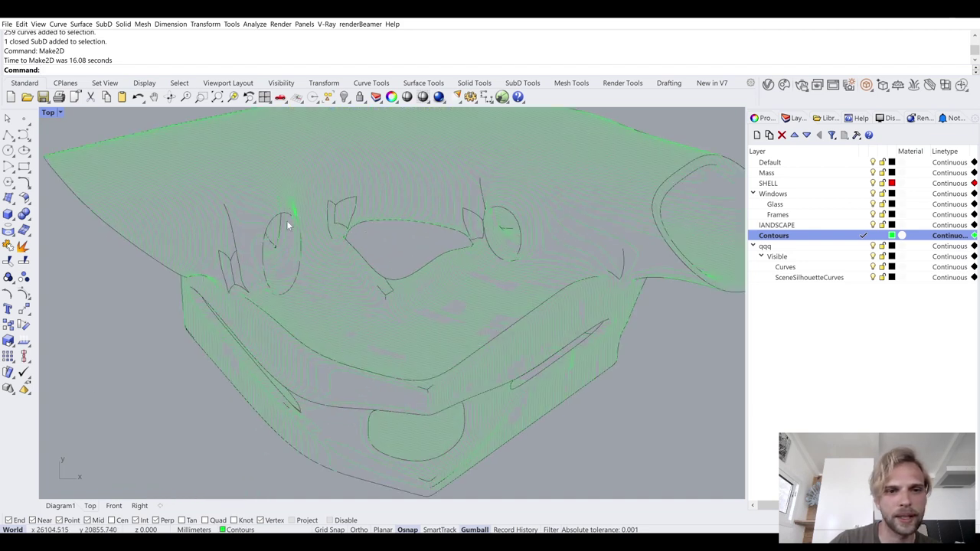
scroll(299, 239, down, 3)
click(310, 222)
scroll(199, 180, down, 2)
drag(87, 135, 608, 426)
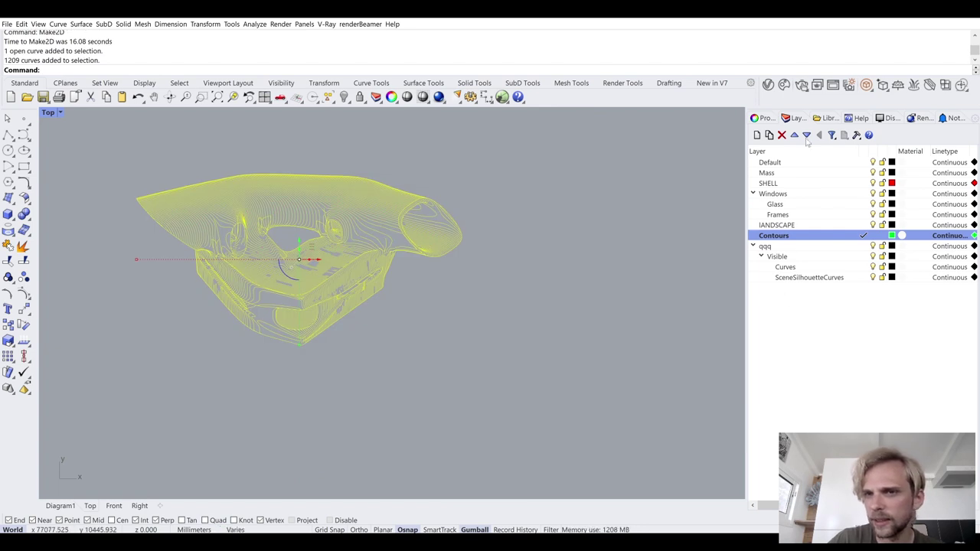
key(Escape)
- Change the Contours layer's colour to dark purple (R 104, G 37, B 140)
click(893, 235)
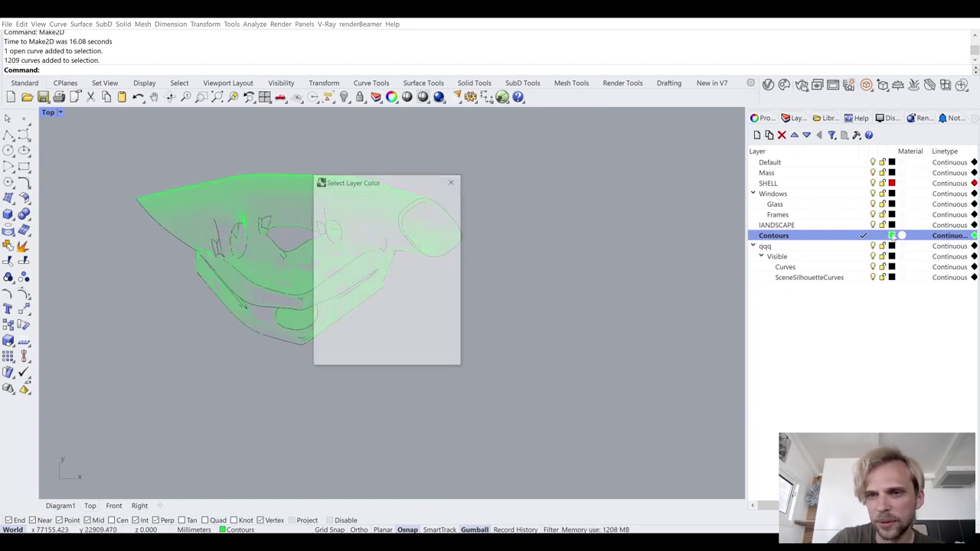
drag(356, 284, 396, 295)
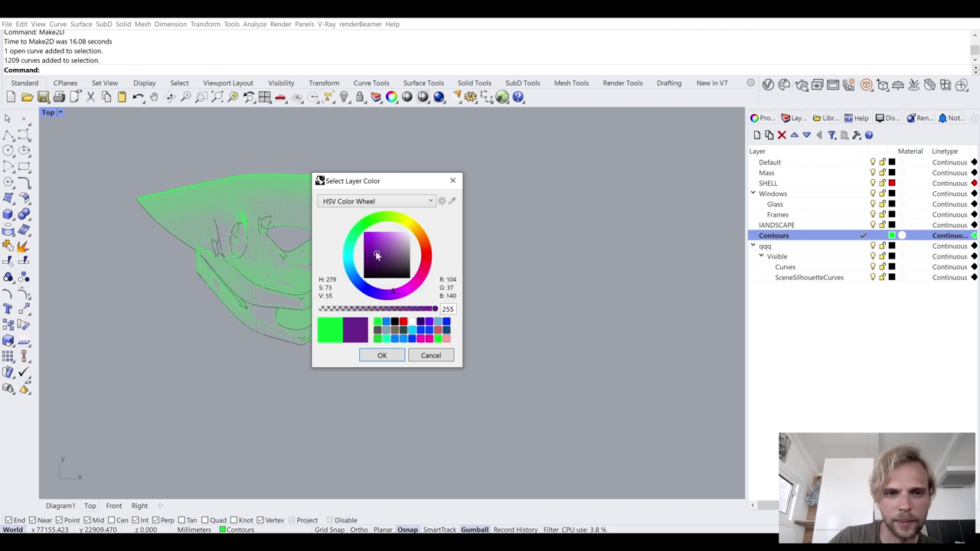
click(382, 355)
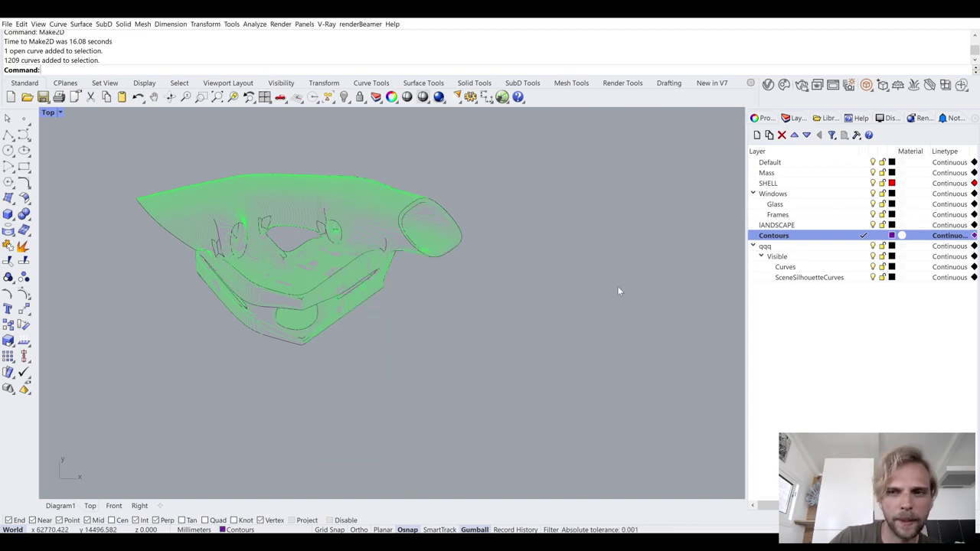
- Set the display colour of all curves in the 2D drawing to By Layer
drag(115, 134, 571, 418)
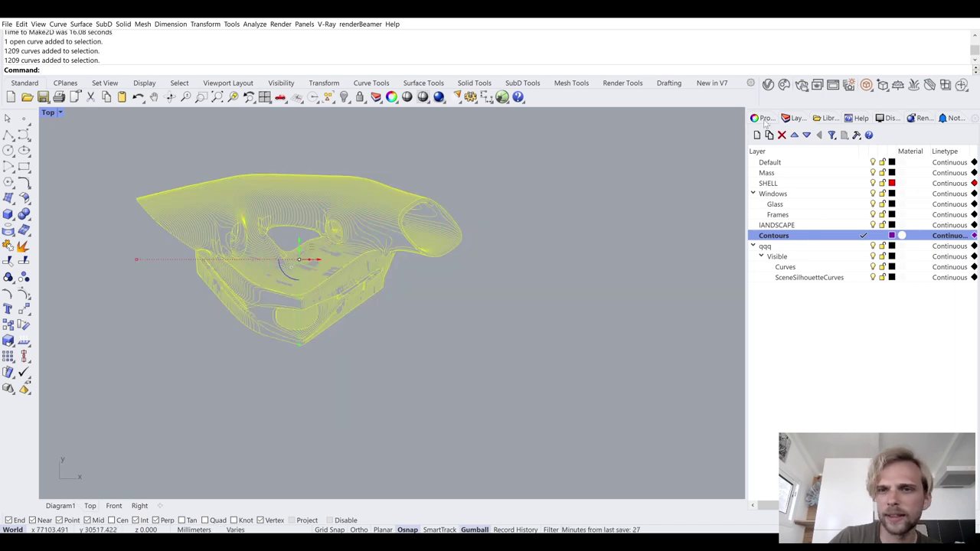
click(766, 121)
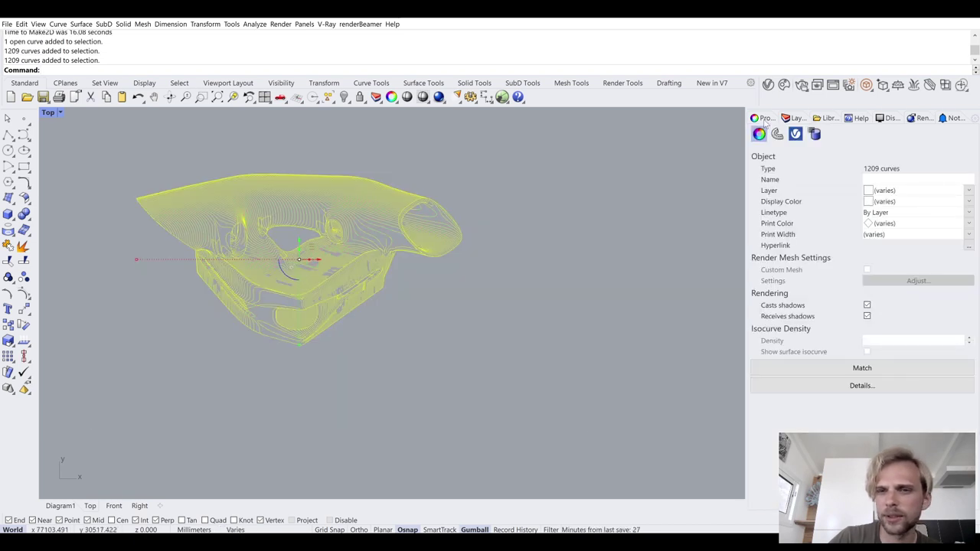
click(968, 201)
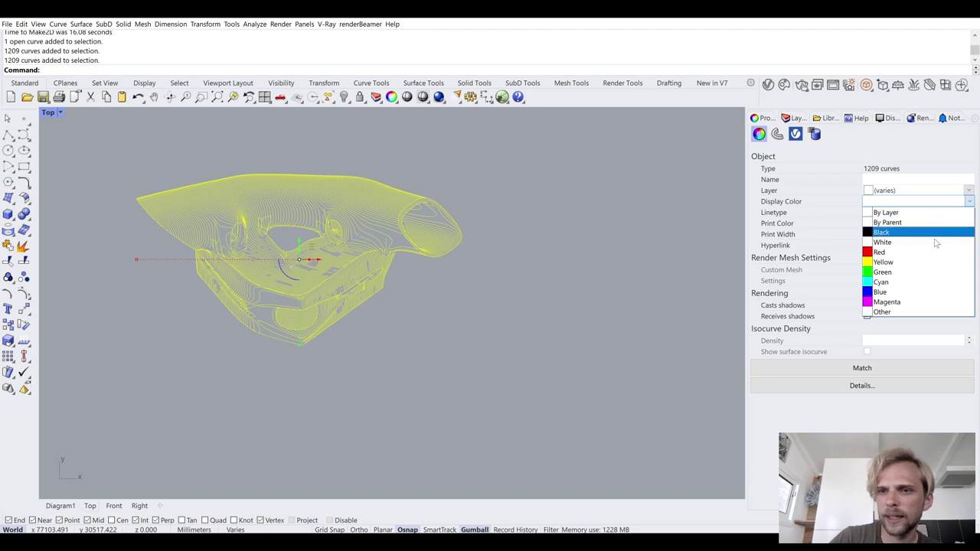
click(929, 214)
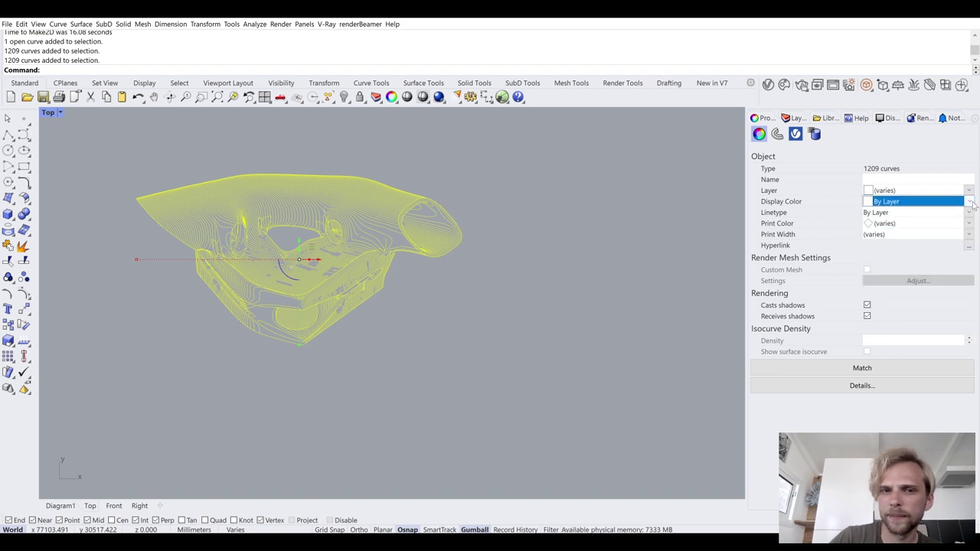
drag(422, 225, 432, 225)
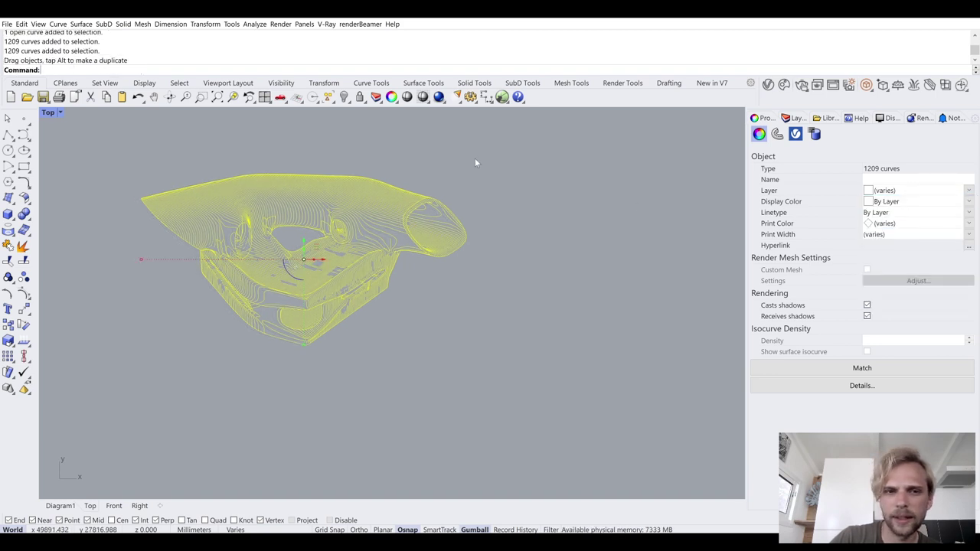
click(475, 157)
- Examine the 2D contour linework up close around the round windows, the central opening and the roof surface
scroll(199, 204, up, 2)
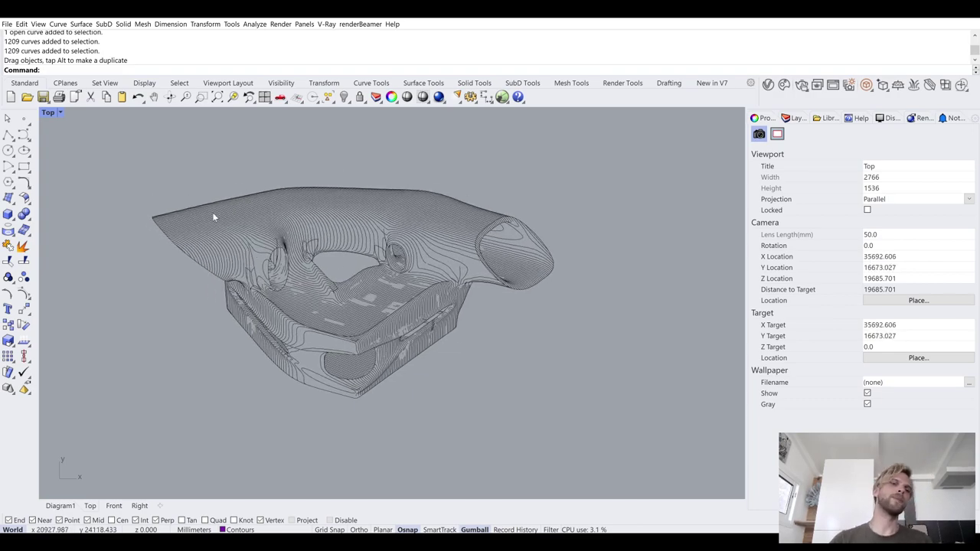
scroll(308, 295, up, 4)
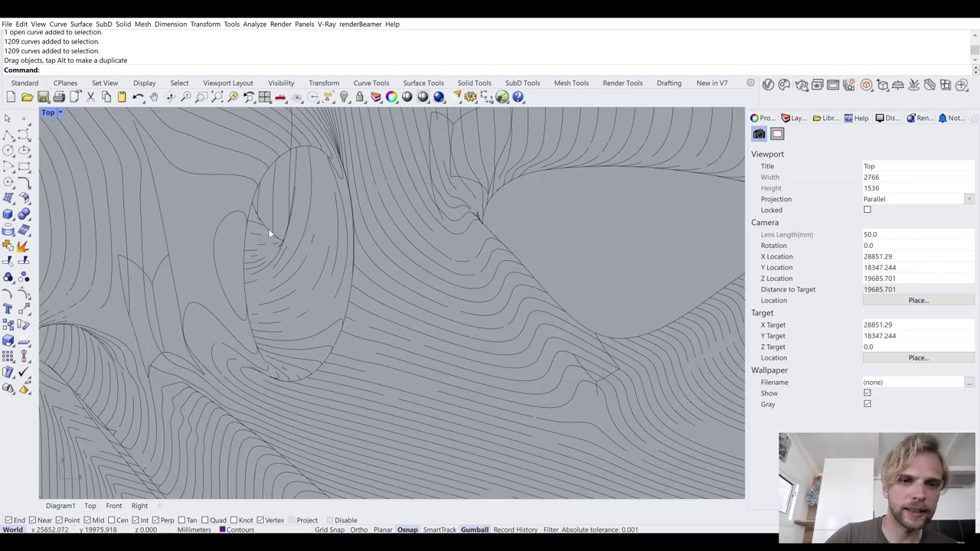
scroll(262, 231, down, 3)
scroll(284, 285, down, 3)
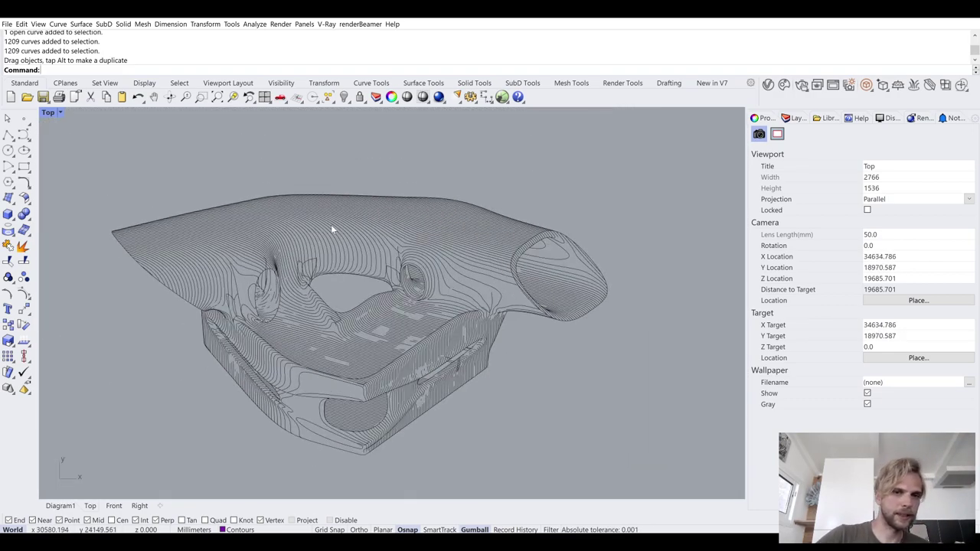
scroll(376, 343, up, 5)
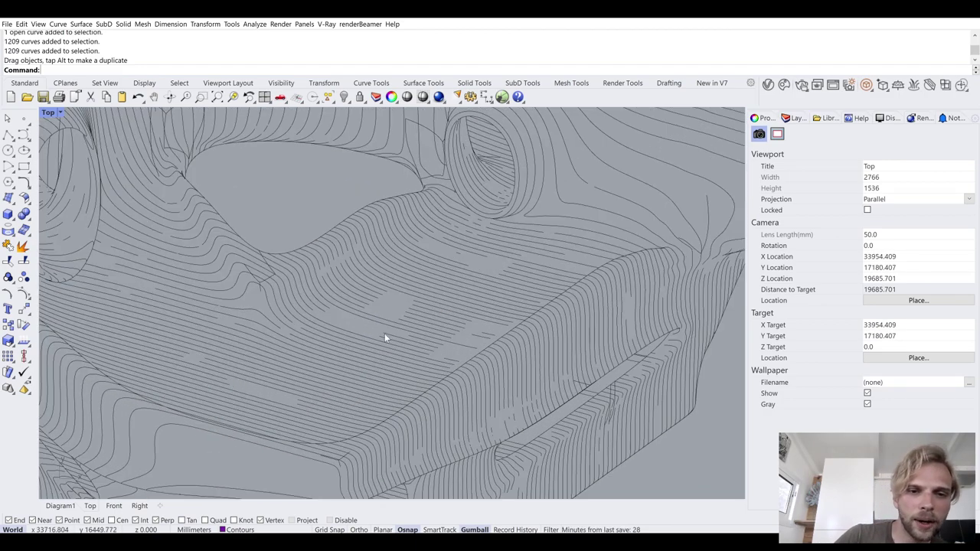
scroll(337, 299, down, 5)
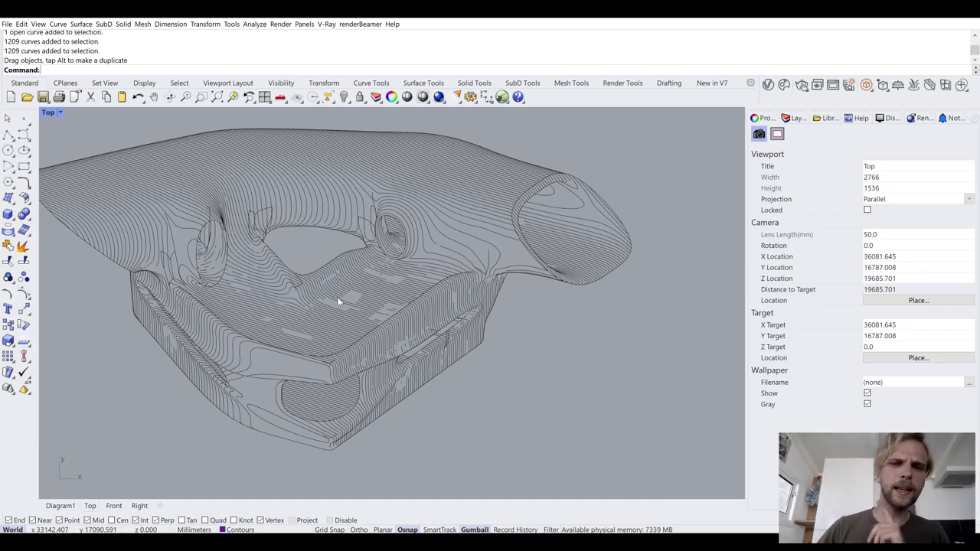
scroll(537, 206, up, 4)
right_drag(517, 248, 517, 243)
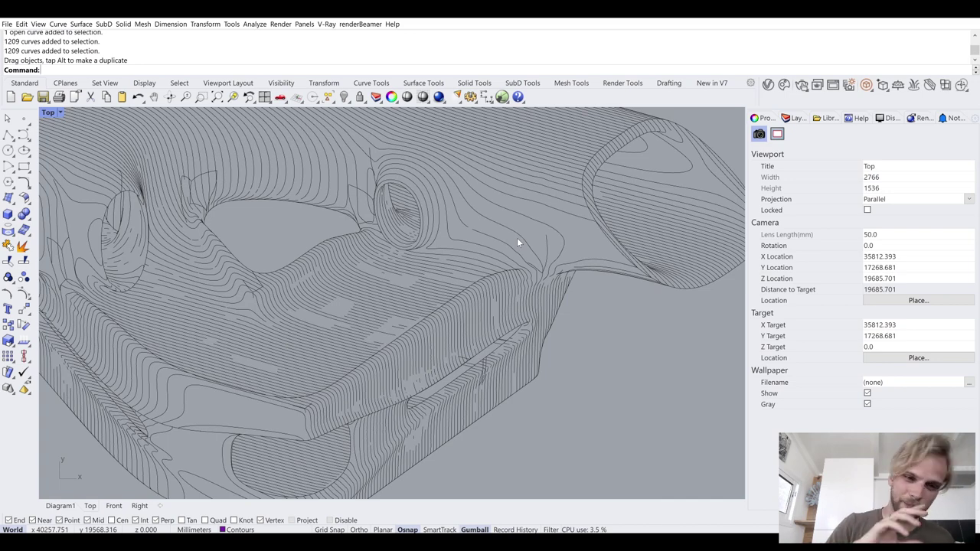
scroll(375, 191, up, 5)
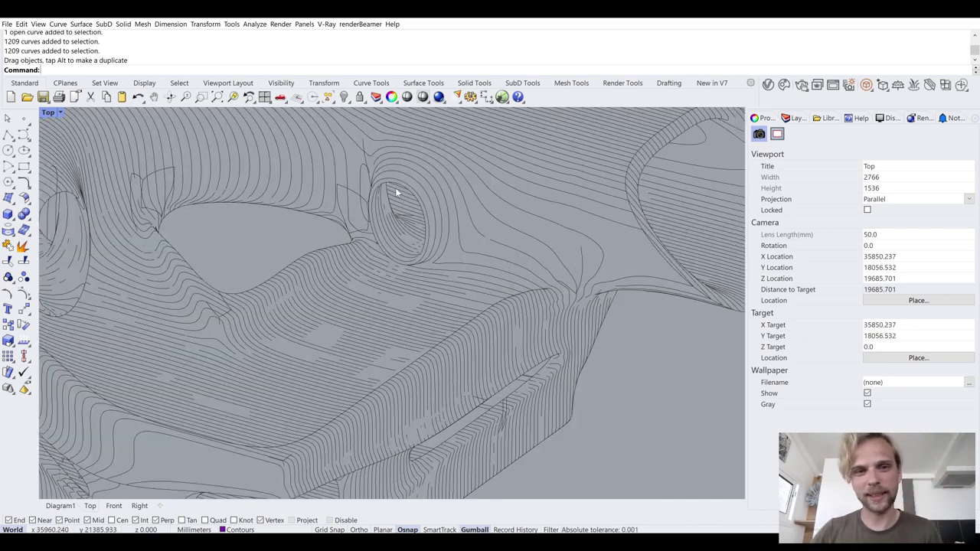
scroll(404, 203, down, 3)
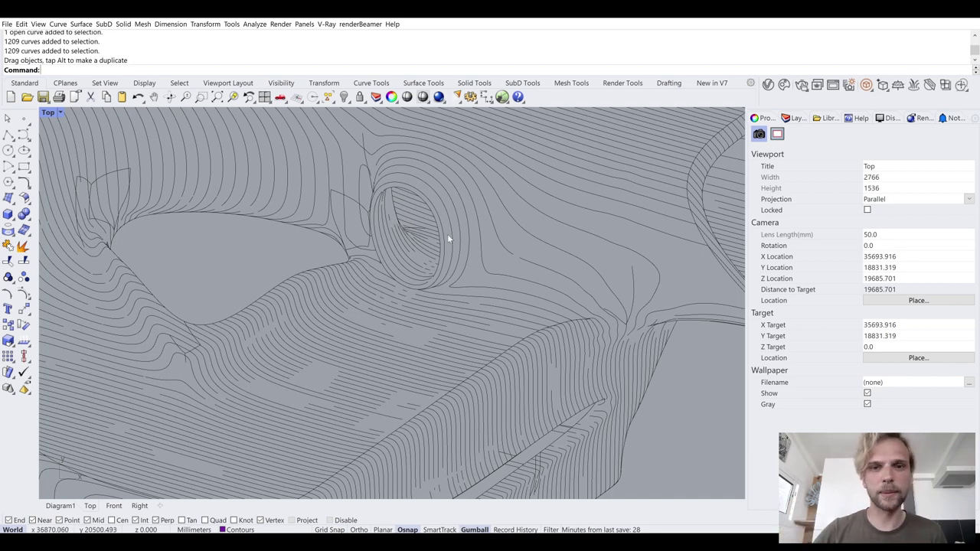
scroll(514, 262, down, 8)
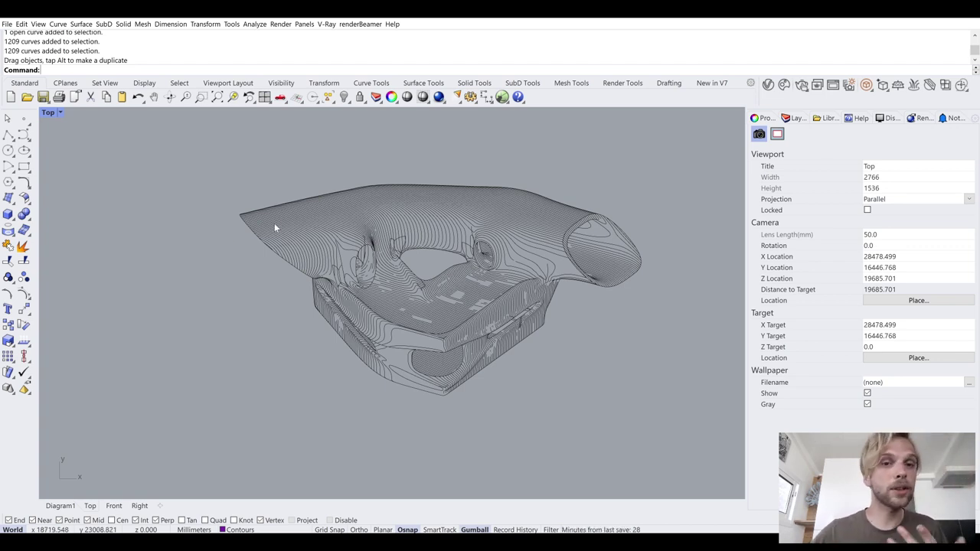
- Delete the whole 2D drawing from the Top view and return to the maximised Diagram1 view of the building
drag(183, 156, 705, 455)
key(Delete)
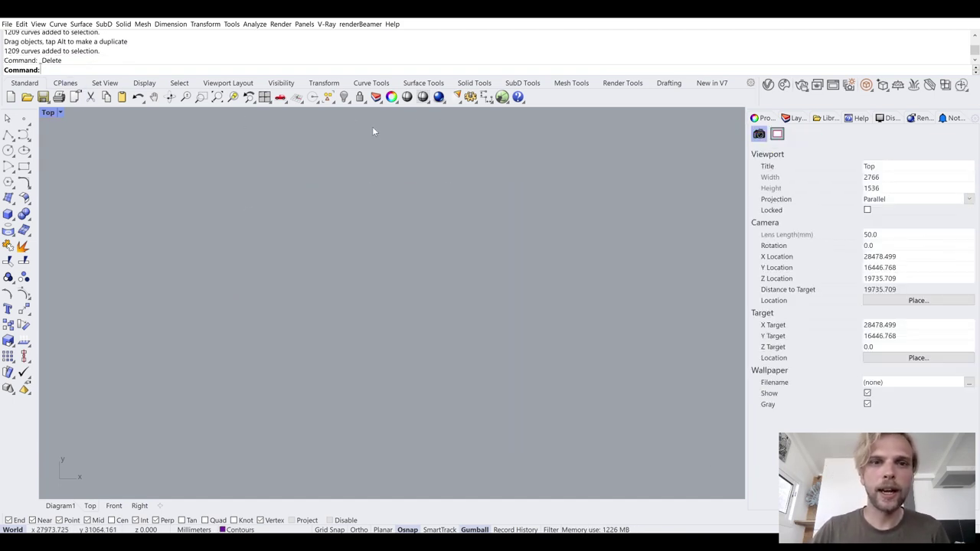
double_click(49, 113)
double_click(413, 114)
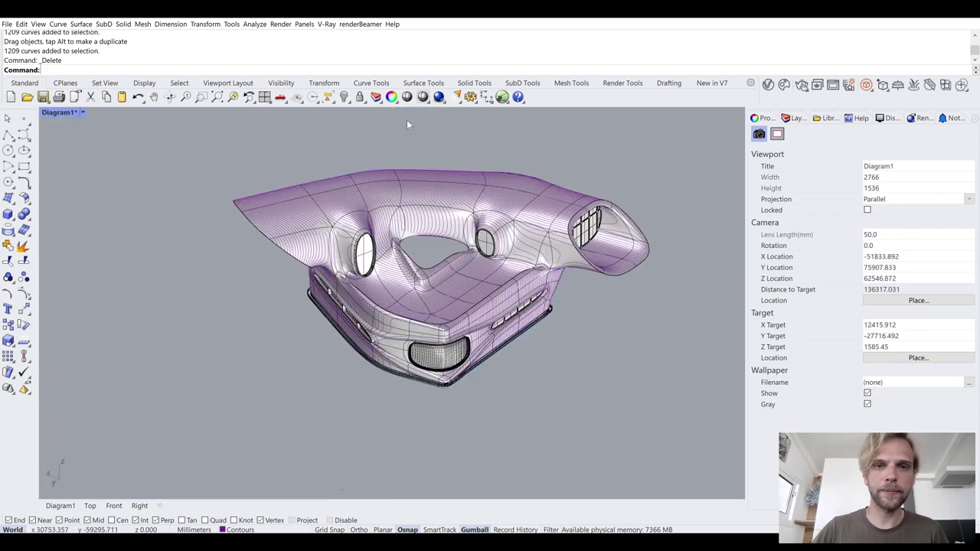
scroll(452, 220, up, 5)
scroll(452, 220, up, 3)
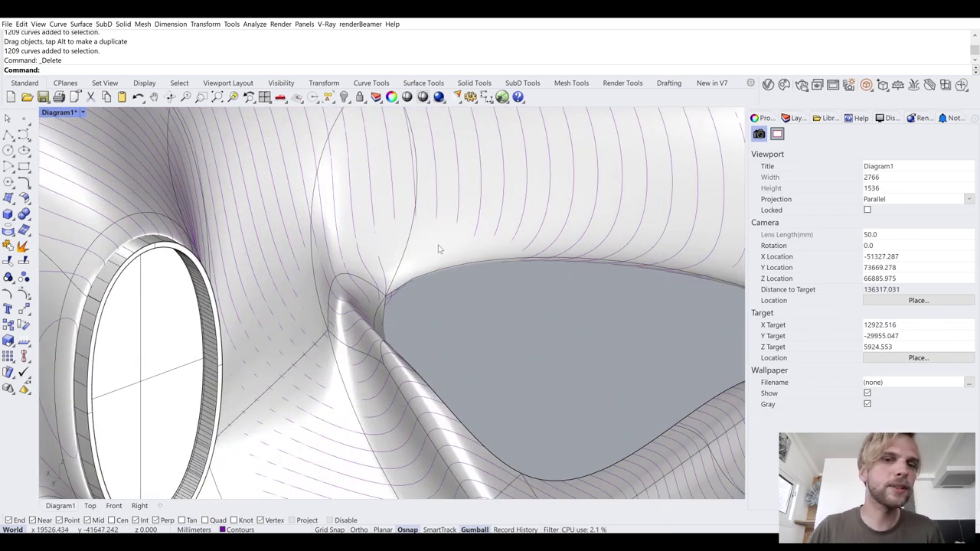
scroll(439, 249, down, 6)
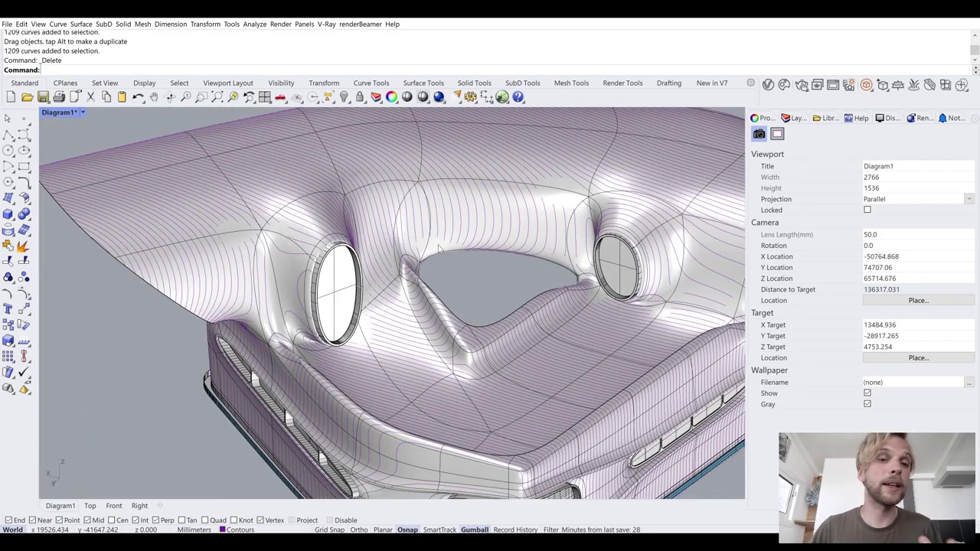
- Add a small horizontal clipping plane on the ground in front of the building in the Diagram1 view
scroll(438, 249, down, 3)
shift+right_drag(405, 265, 376, 237)
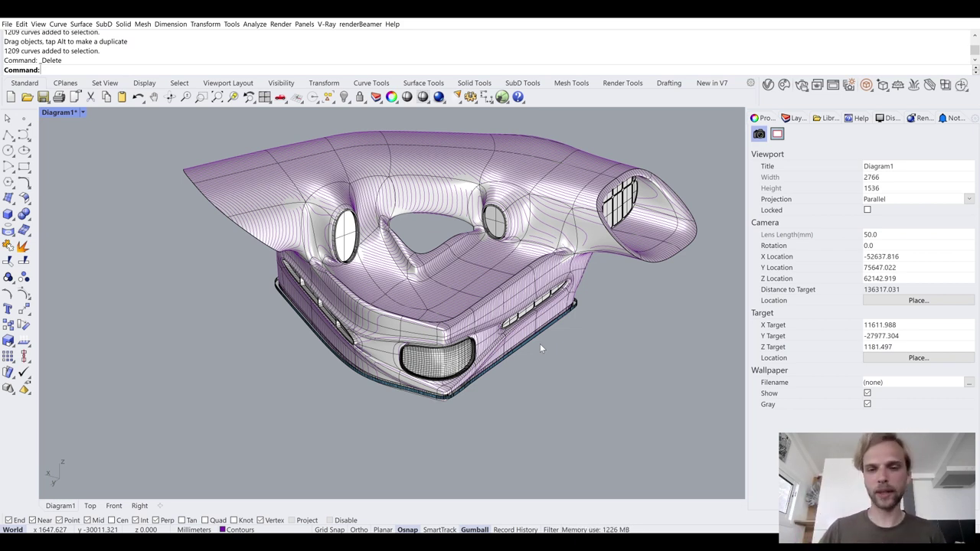
right_drag(567, 424, 530, 383)
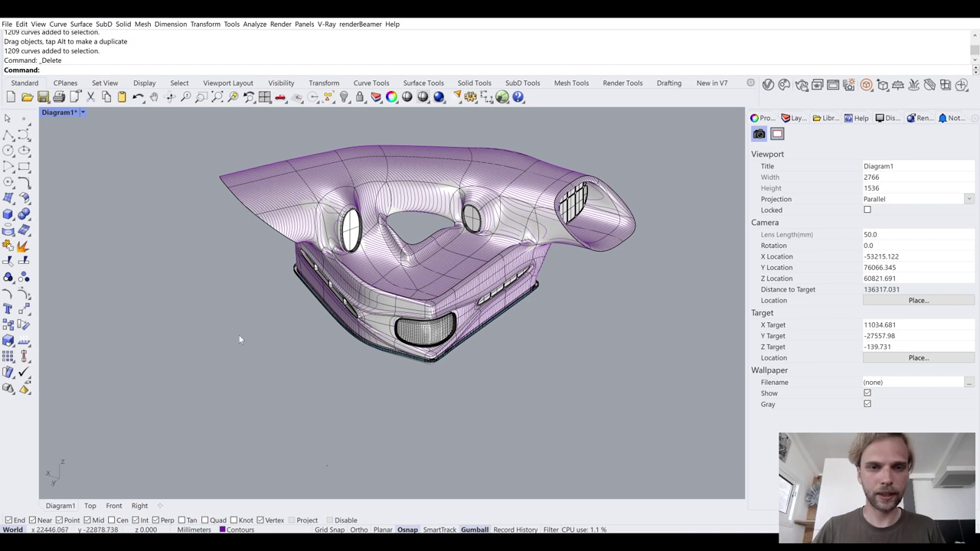
text(cl)
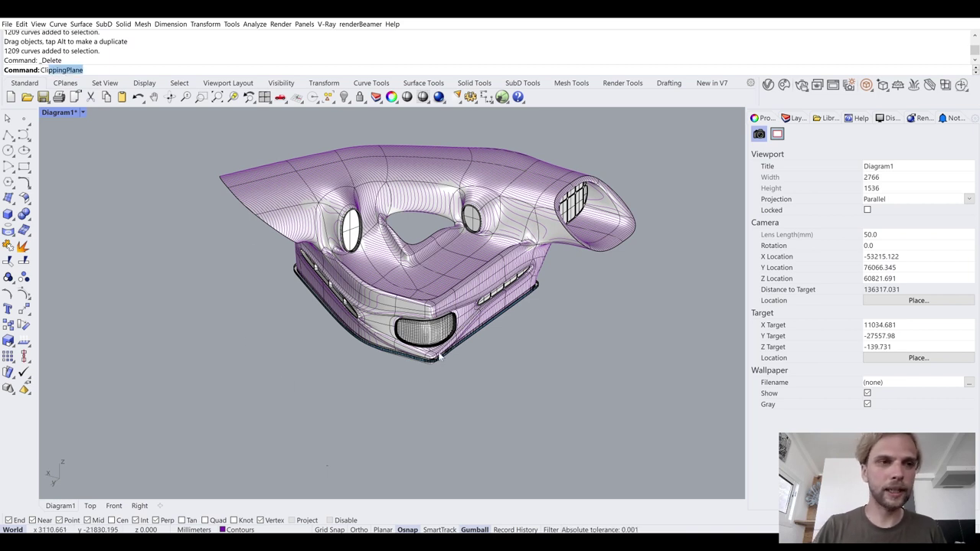
key(Return)
click(310, 379)
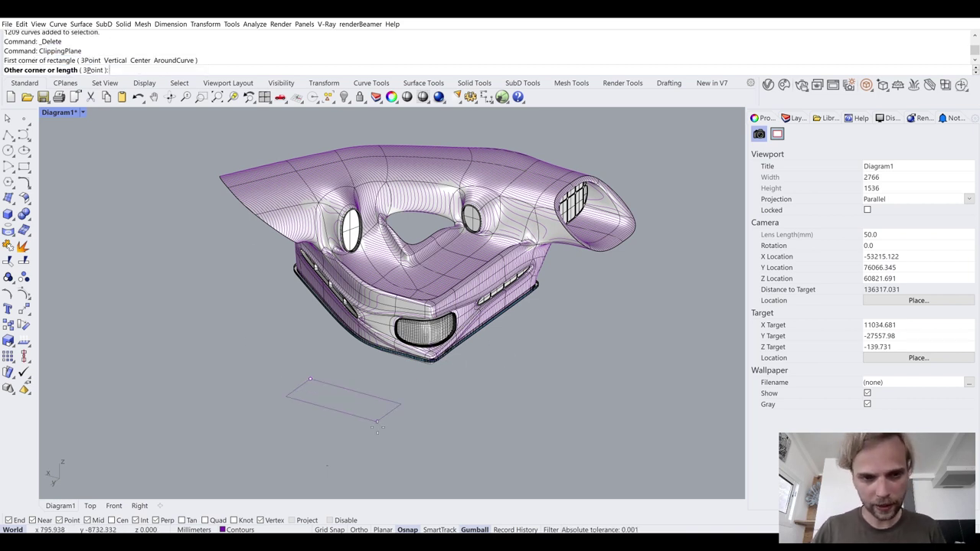
click(337, 427)
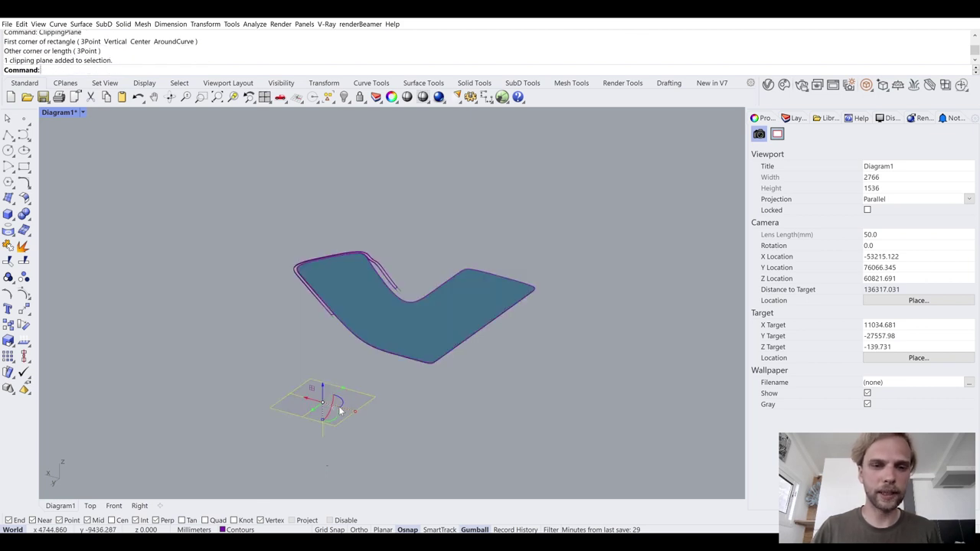
- Rotate the clipping plane upright so it cuts vertically through the building
shift+drag(333, 420, 262, 423)
mouse_move(339, 408)
mouse_down()
mouse_move(383, 420)
mouse_move(327, 415)
mouse_up()
click(568, 388)
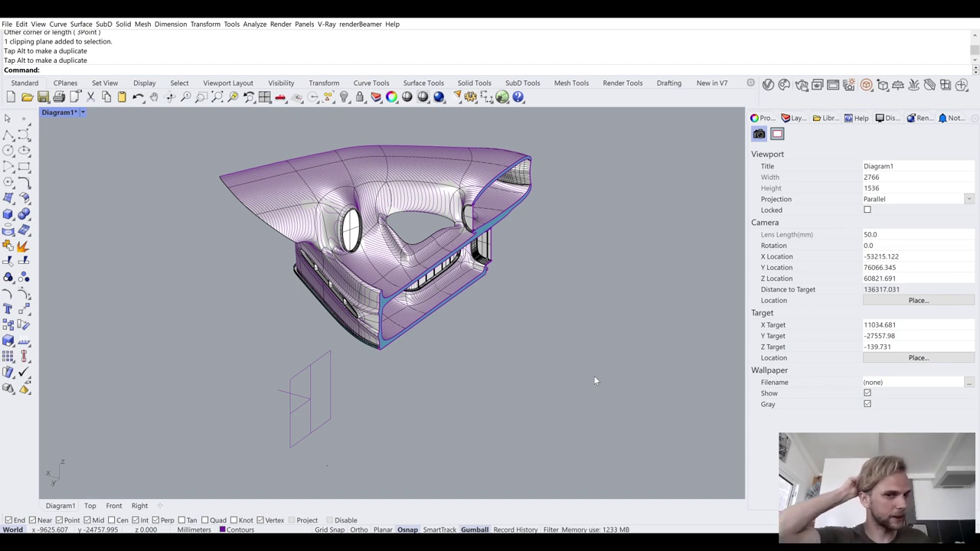
- Flip the clipping plane's direction and flip it back to compare both sides of the cut
click(304, 375)
text(Flip)
key(Return)
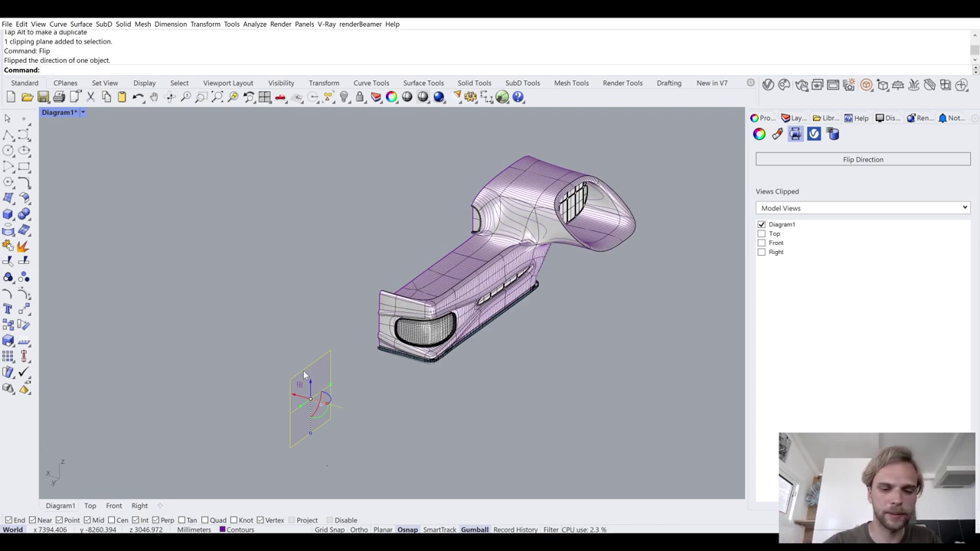
key(Return)
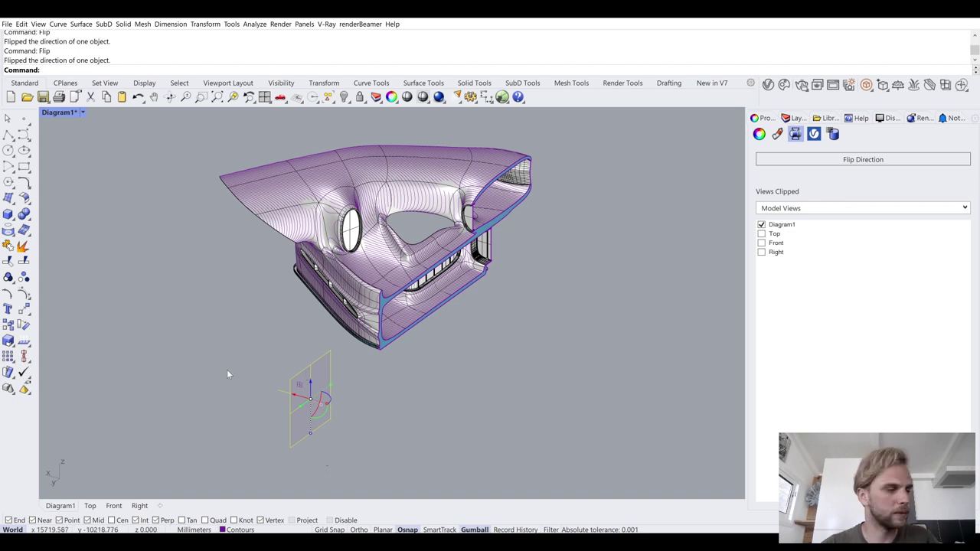
- Remove the leftover qqq layers and add a new layer named Clipping plane
click(227, 374)
drag(398, 460, 216, 344)
click(720, 299)
click(796, 118)
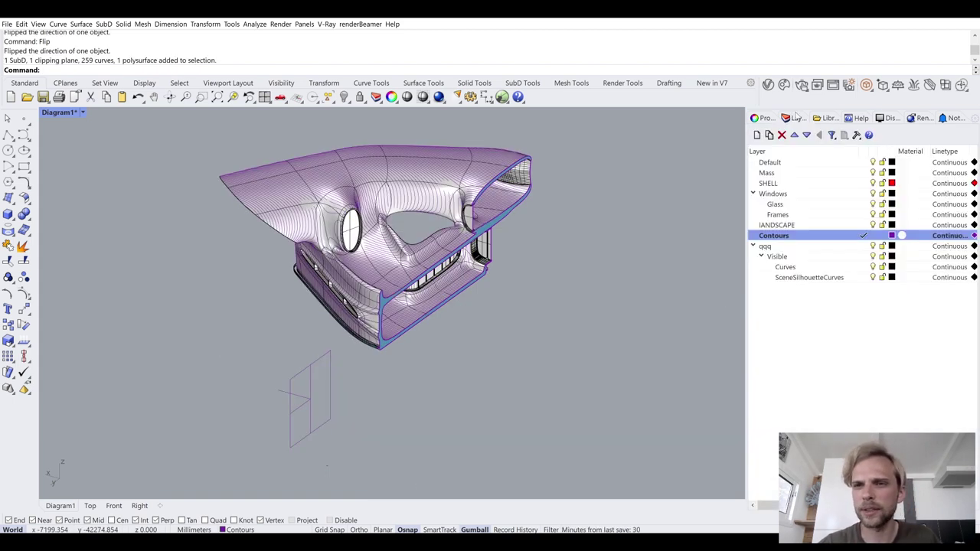
click(757, 135)
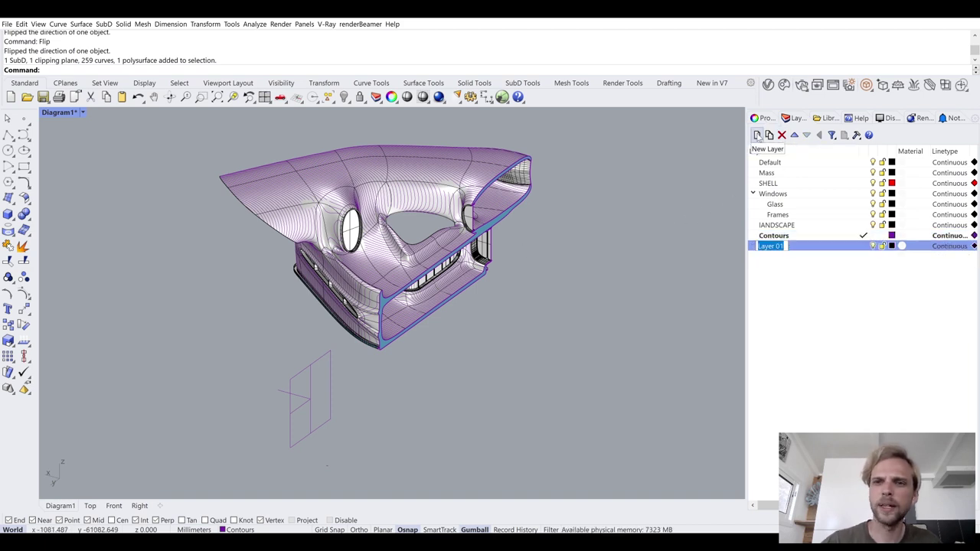
text(Clipping plane)
key(Return)
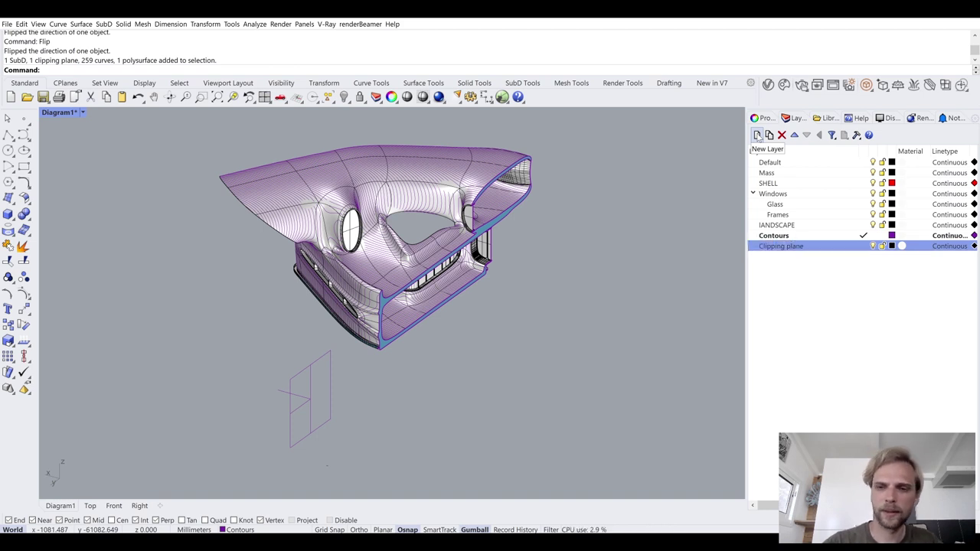
- Move the clipping plane object onto the Clipping plane layer
click(330, 406)
right_click(808, 247)
click(819, 400)
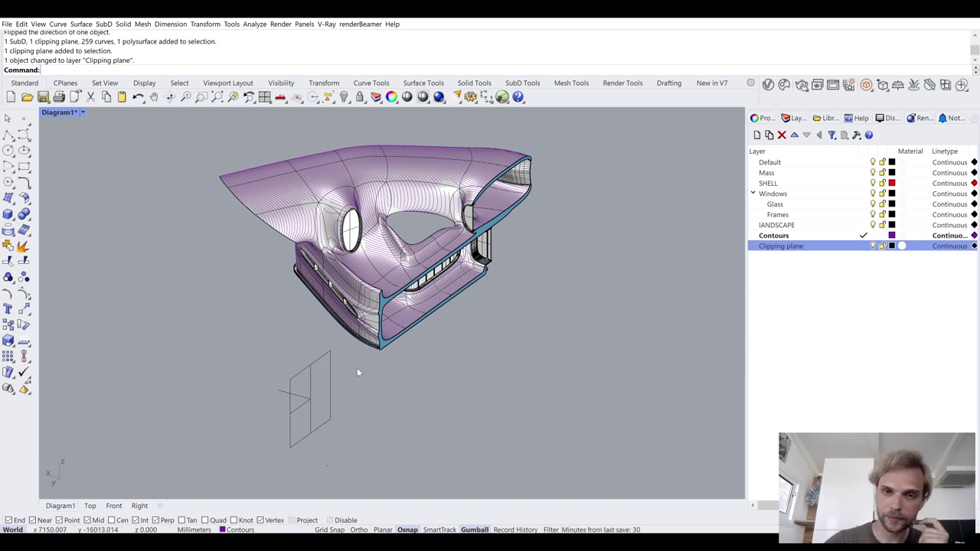
click(838, 290)
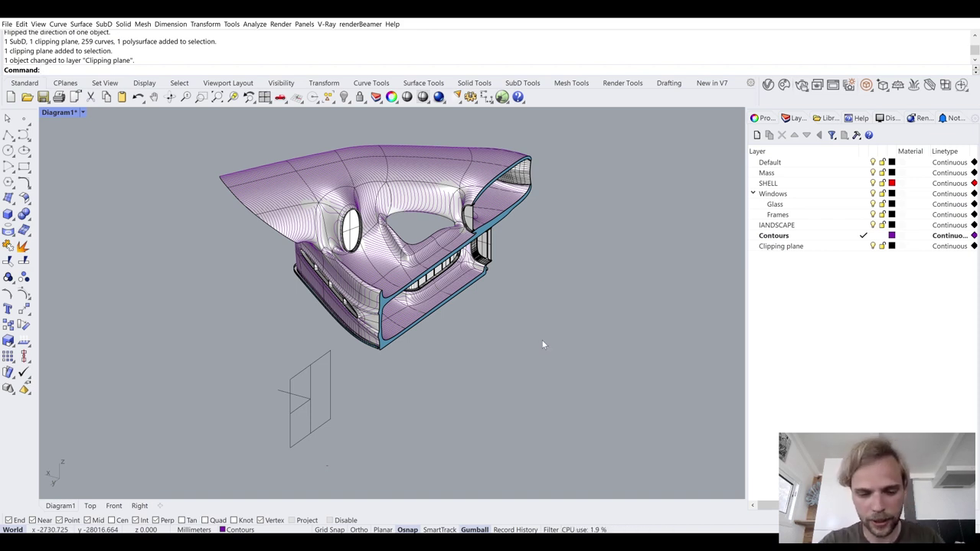
- Show the hidden landscape surface and turn off the clipping plane's effect on the Diagram1 view
key(Return)
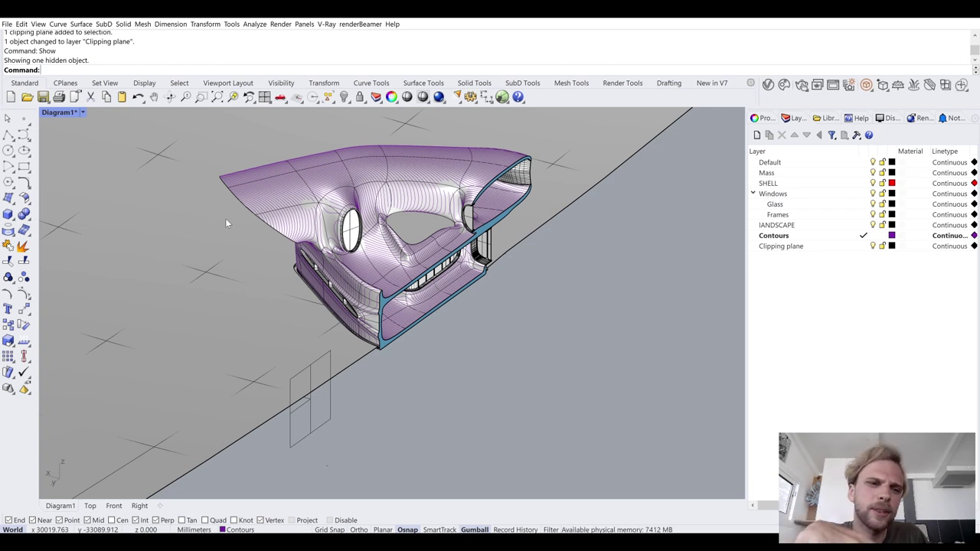
click(314, 314)
click(330, 431)
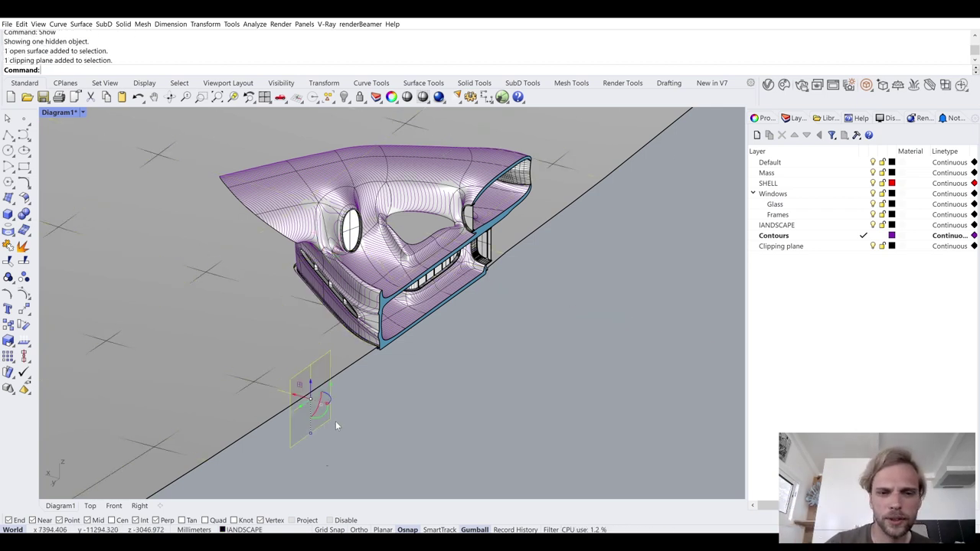
click(766, 119)
click(761, 224)
- Examine the full landscape surface and where the building sits on it
scroll(521, 327, down, 3)
scroll(530, 325, down, 2)
click(197, 181)
right_drag(244, 194, 240, 223)
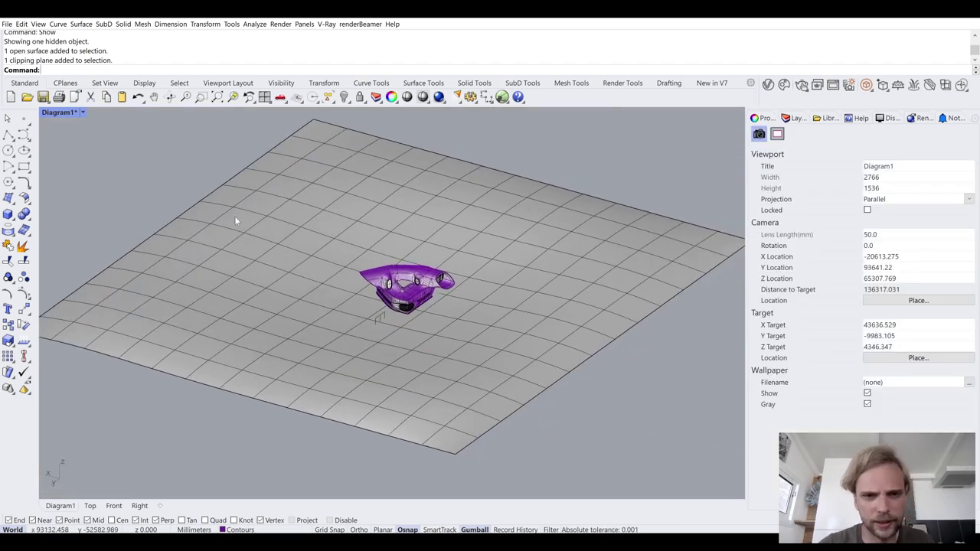
click(241, 238)
scroll(383, 260, up, 6)
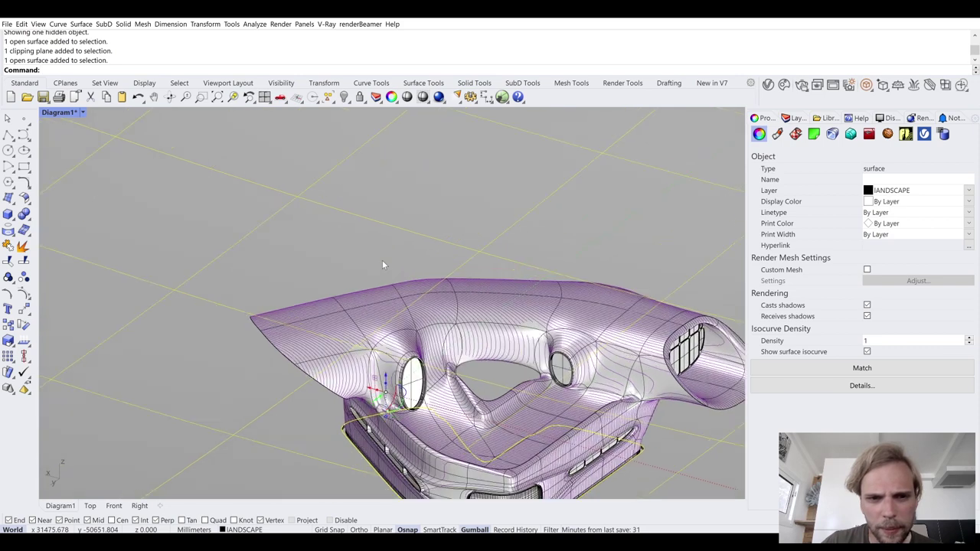
scroll(382, 260, down, 5)
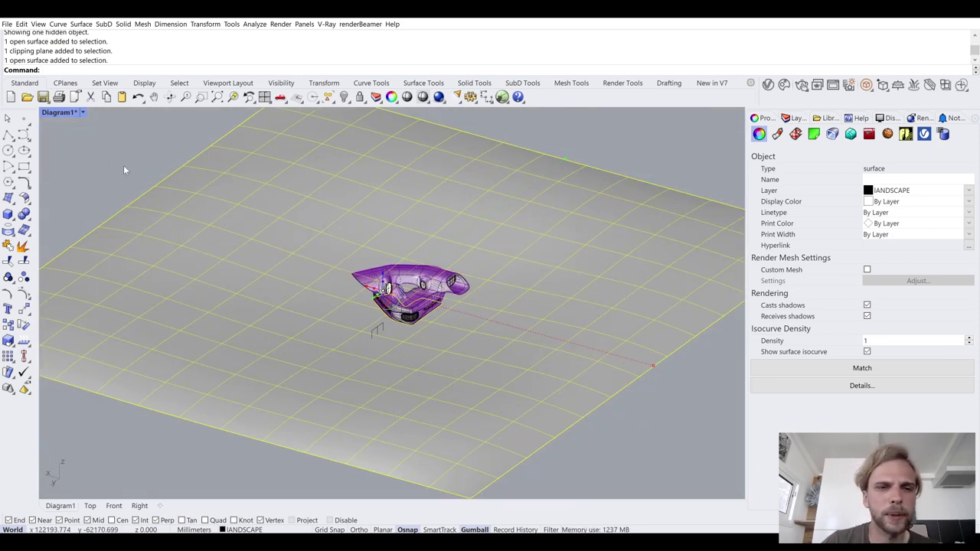
key(Escape)
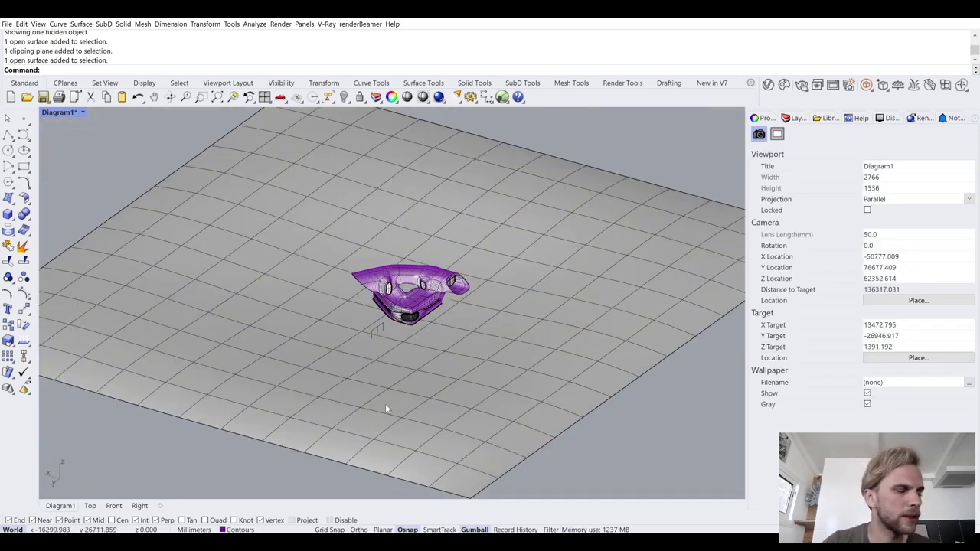
- Select the landscape surface and add a new layer named Landscape_contours
click(797, 119)
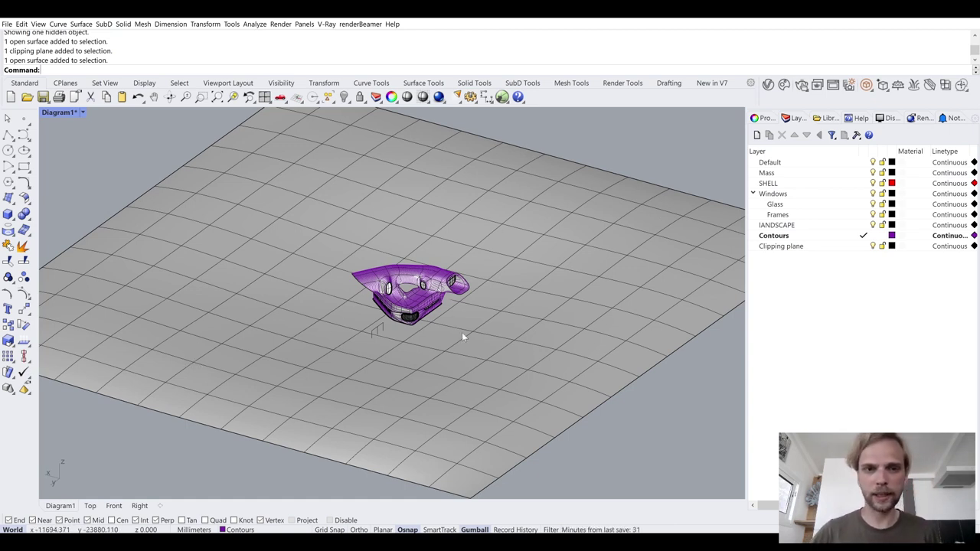
click(528, 325)
click(758, 135)
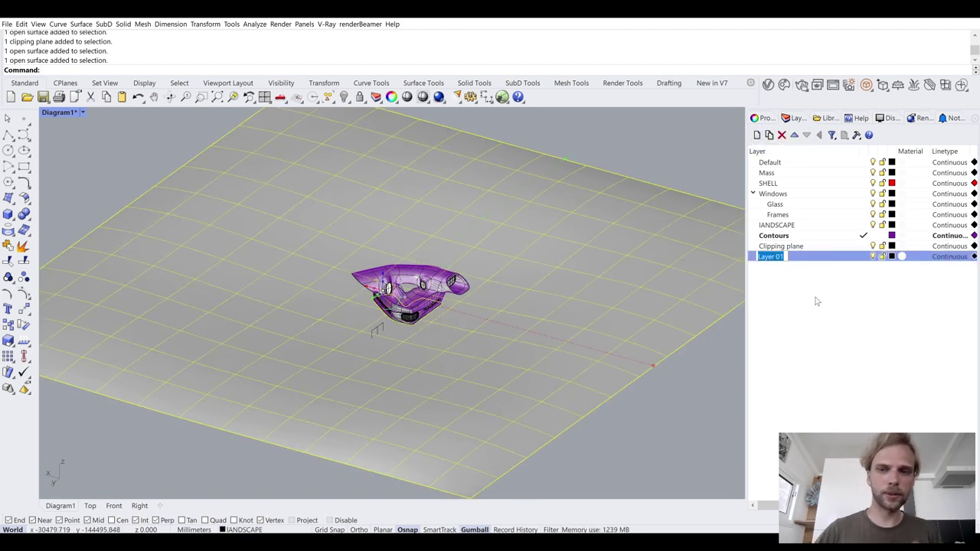
text(L)
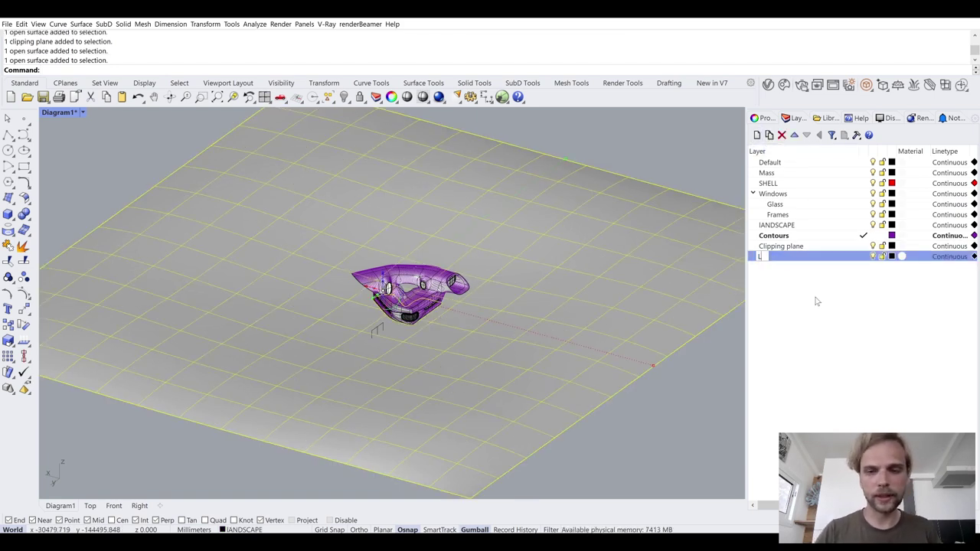
text(andscape_contours)
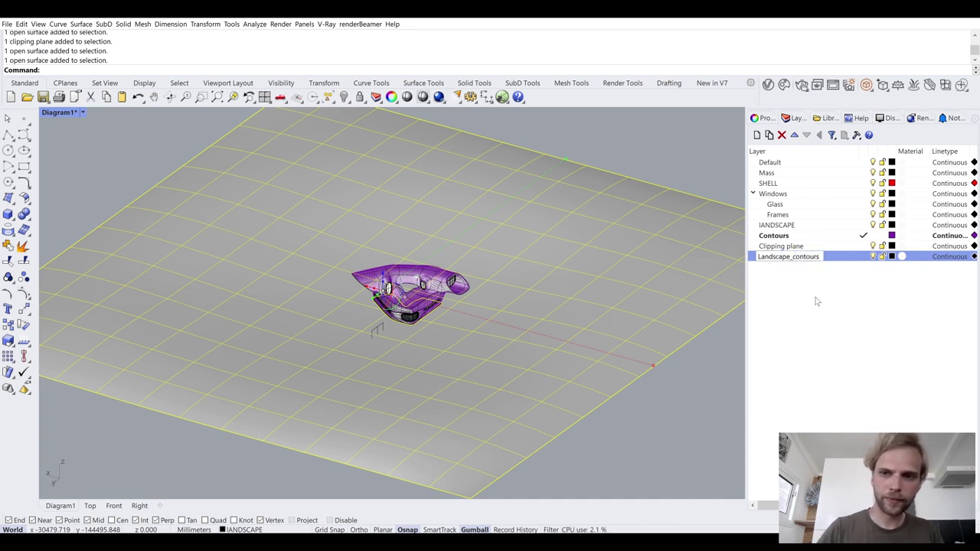
key(Return)
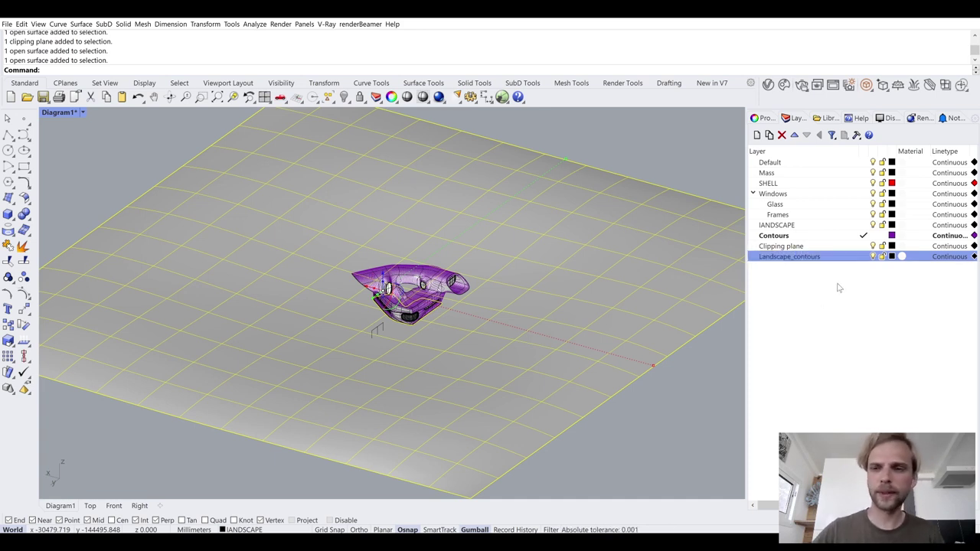
- Set the Landscape_contours layer's colour to bright green (R 15, G 255, B 0) and make it the current layer
click(891, 256)
click(370, 222)
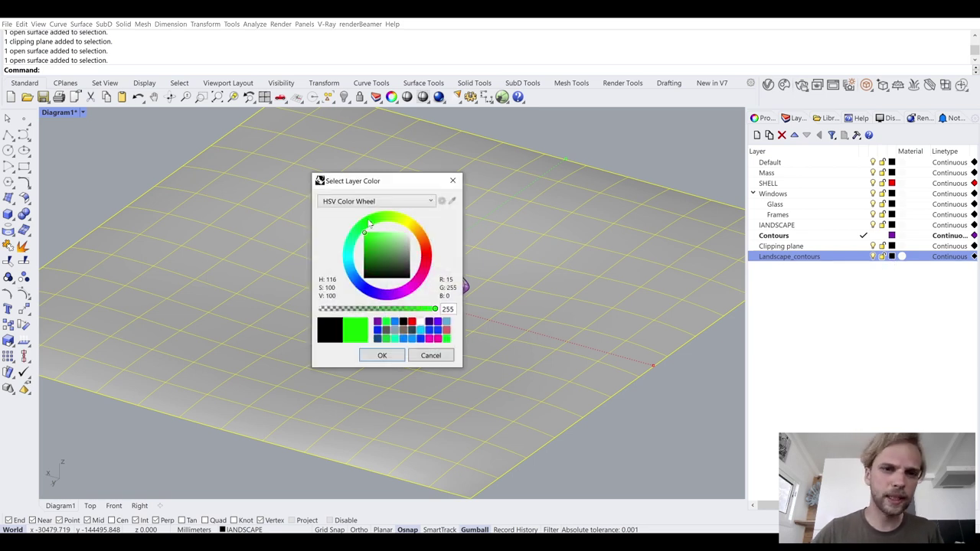
click(374, 355)
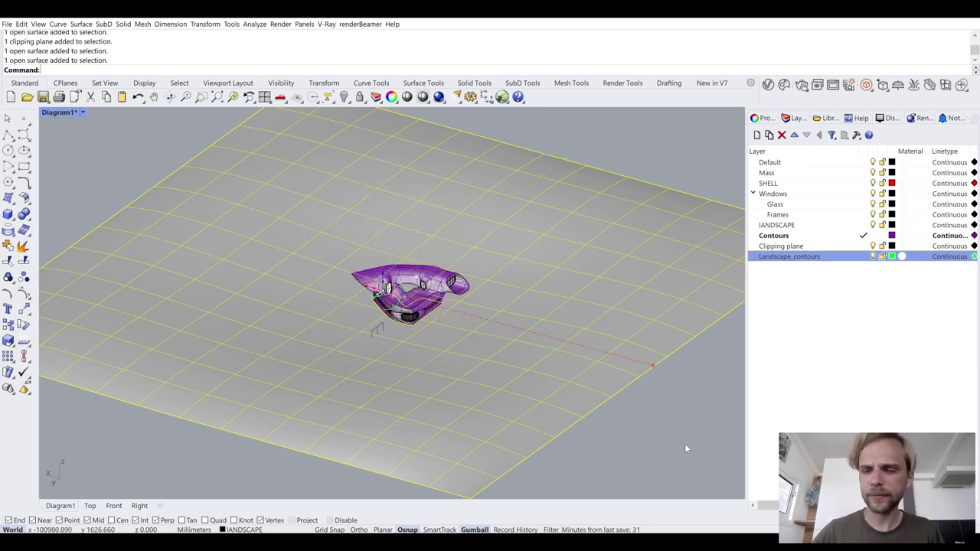
click(864, 257)
- Generate contours on the landscape surface in the Top view, with the direction running along X and a spacing of 1000 mm
double_click(51, 115)
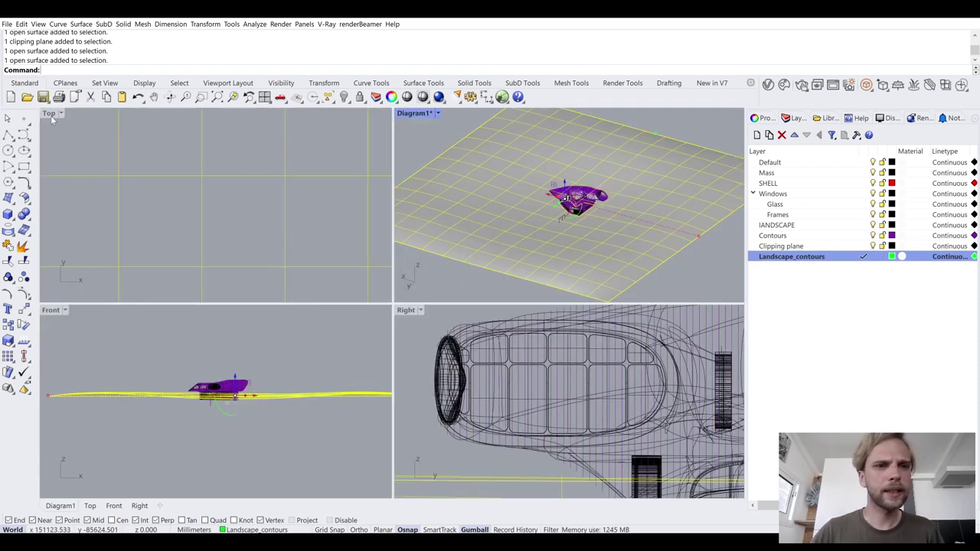
double_click(47, 113)
scroll(234, 250, down, 3)
scroll(297, 267, up, 5)
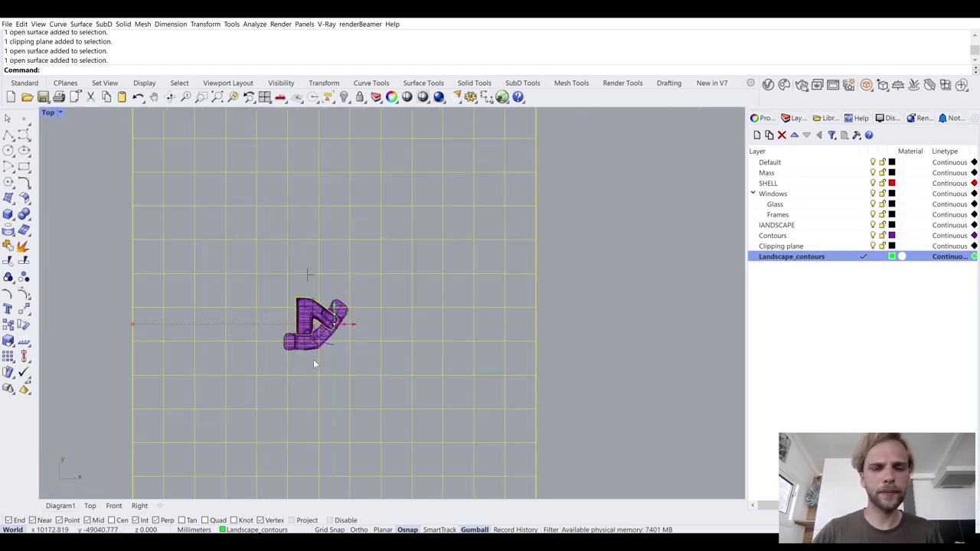
scroll(296, 266, up, 5)
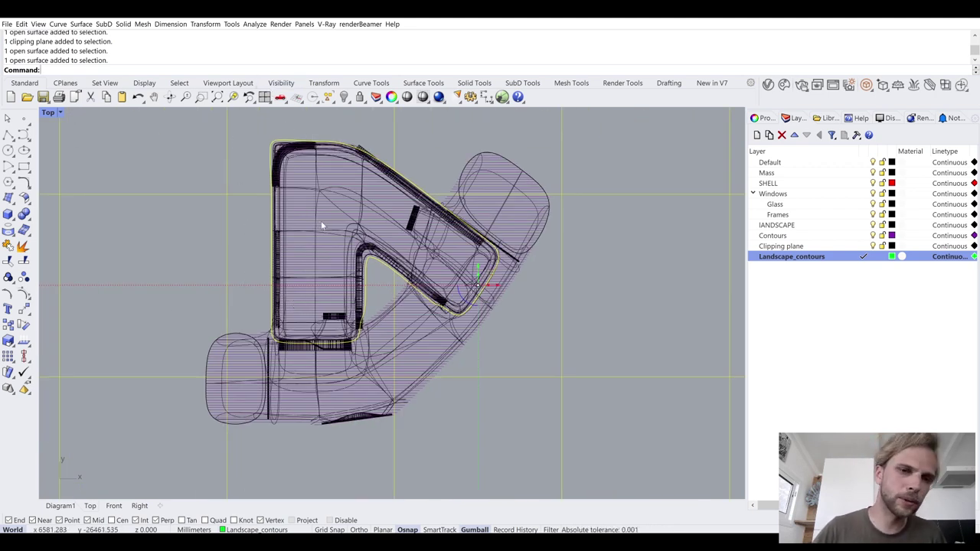
scroll(266, 391, down, 8)
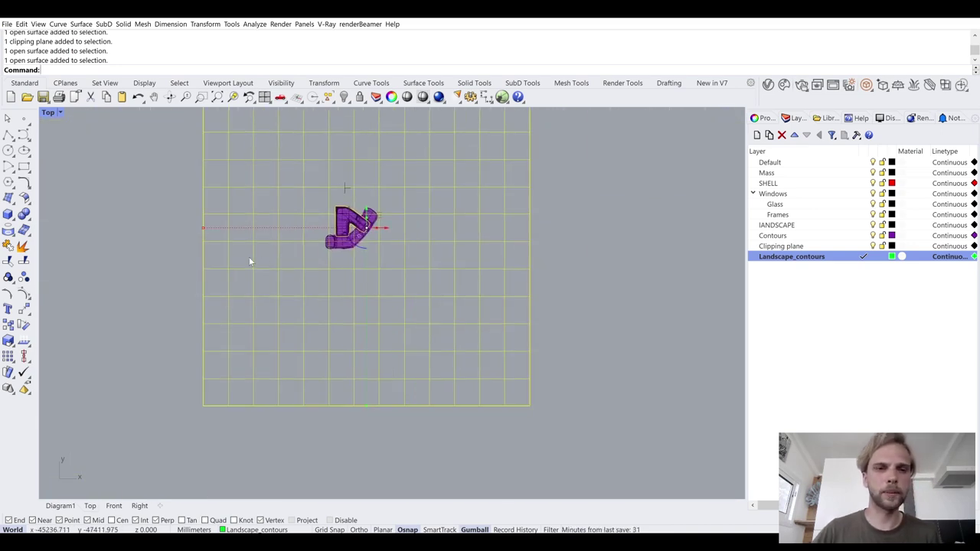
text(Contour)
key(Return)
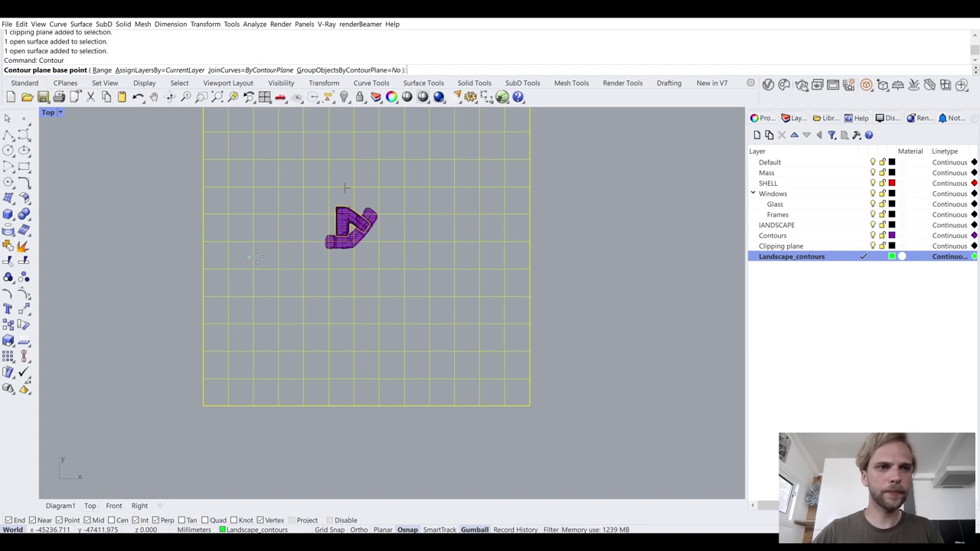
scroll(244, 264, down, 2)
click(193, 377)
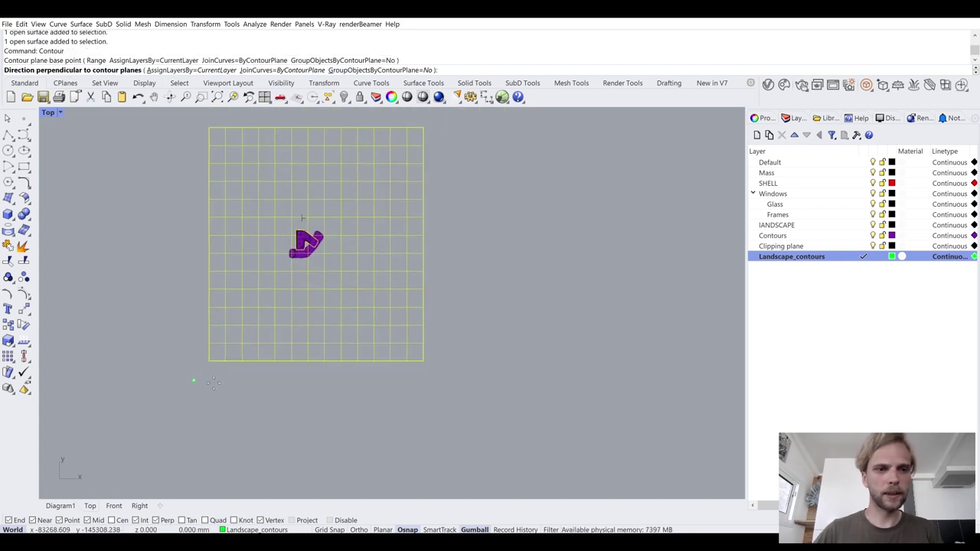
click(450, 381)
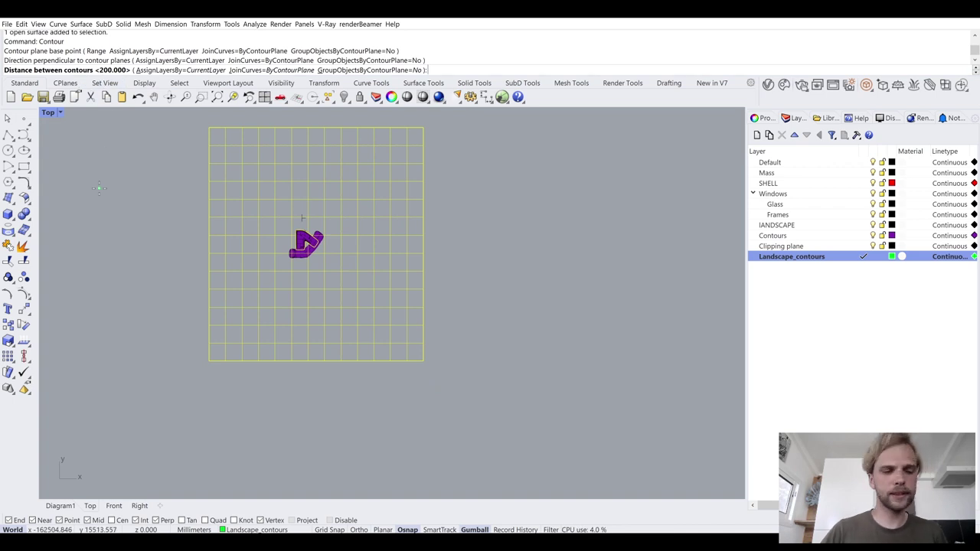
key(Return)
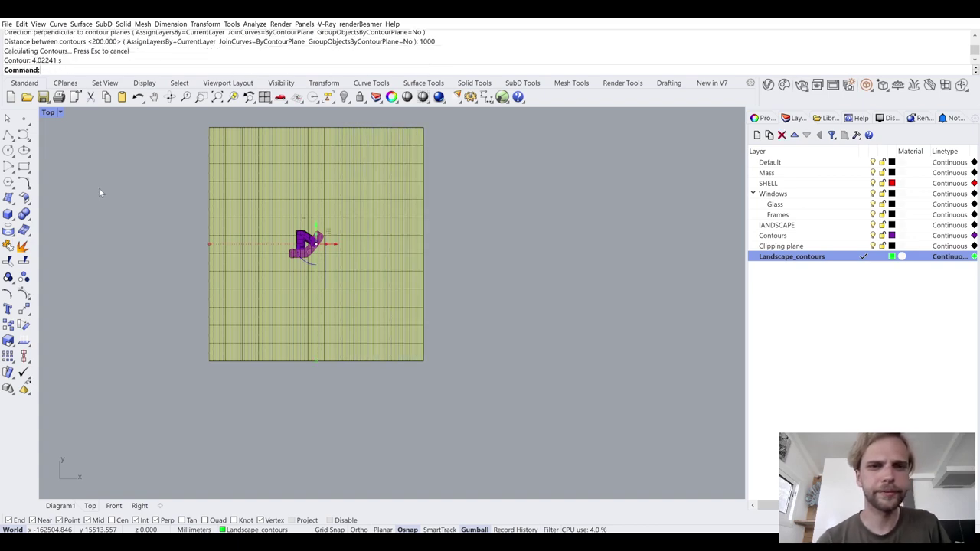
double_click(50, 112)
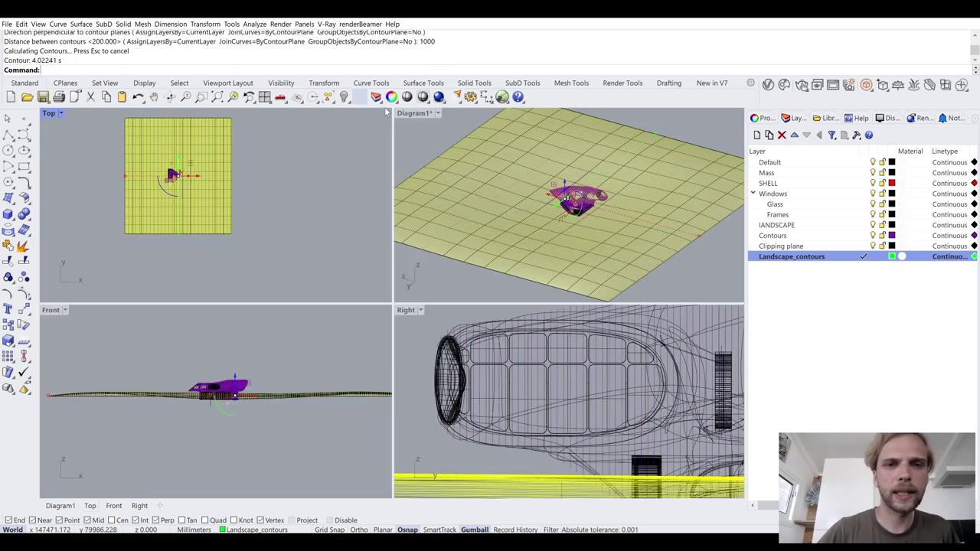
- Maximize the Diagram1 view, group the new landscape contour curves and check the group by selecting and deselecting it
double_click(405, 121)
right_drag(430, 265, 483, 290)
scroll(431, 270, up, 4)
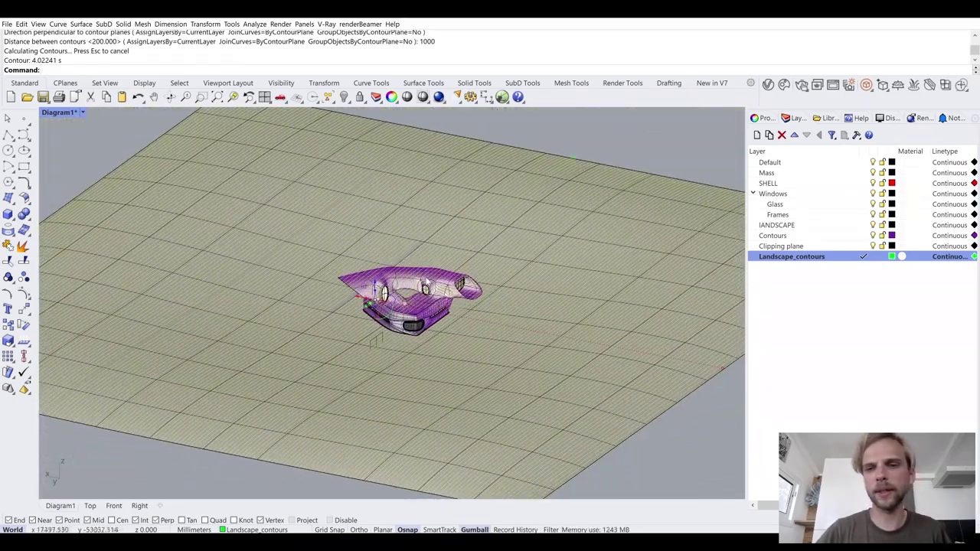
key(Return)
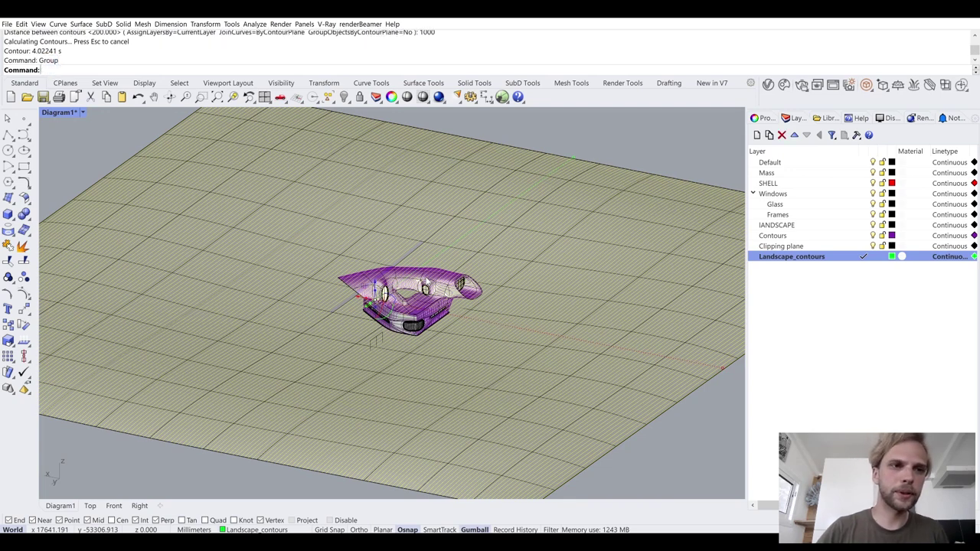
key(Escape)
scroll(344, 326, up, 5)
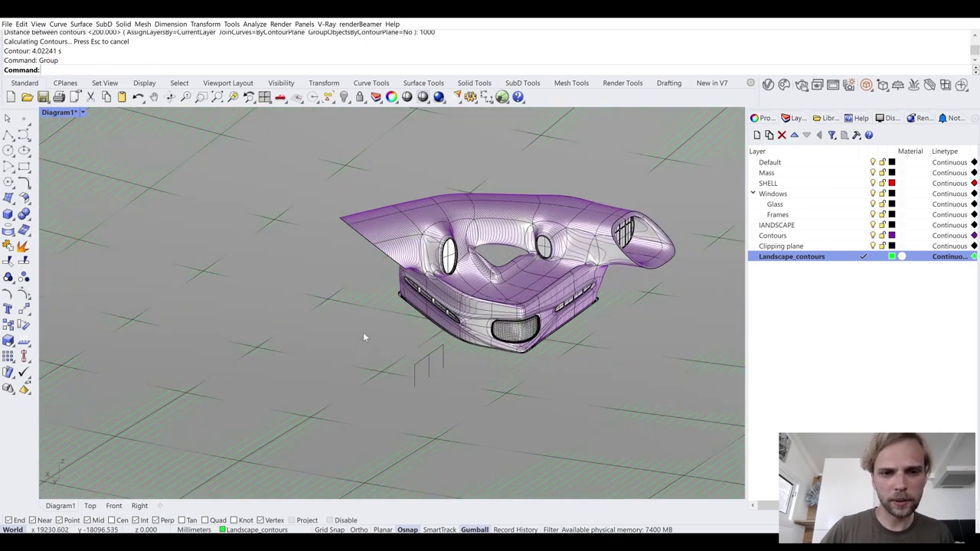
click(363, 333)
key(Escape)
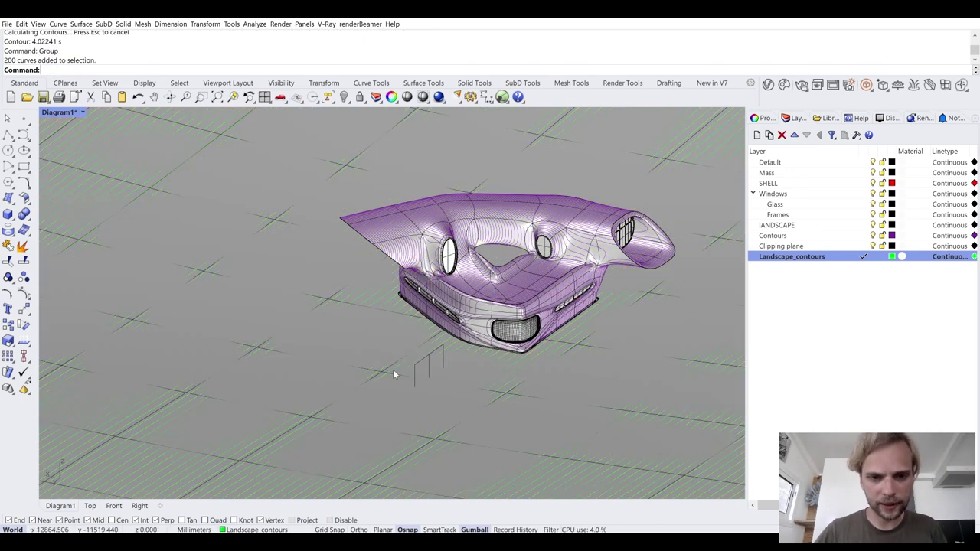
- Select the landscape surface near the building and hide it, leaving its contour curves shown
scroll(371, 360, up, 6)
click(356, 368)
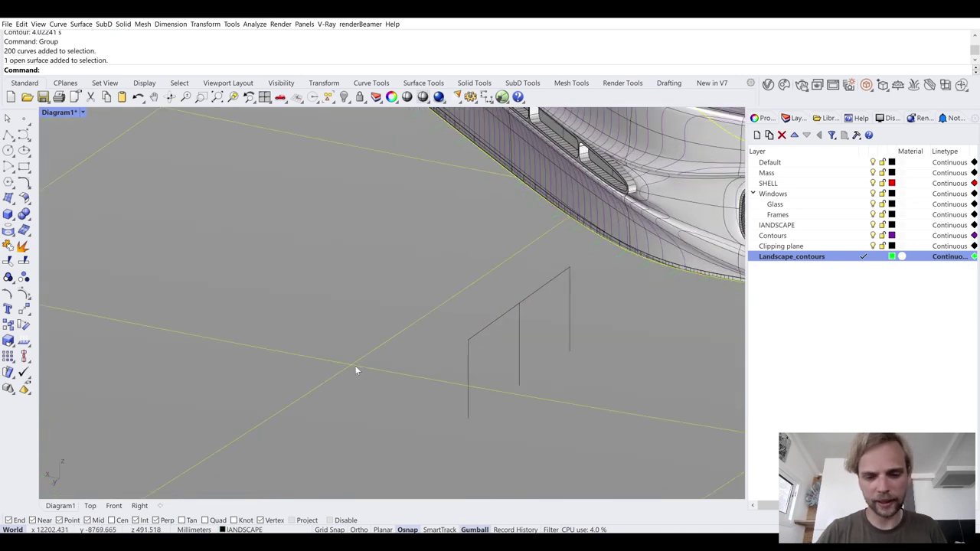
key(Return)
- Examine the landscape contour lines around the building, from the whole terrain to close to the shell's base
scroll(353, 369, down, 8)
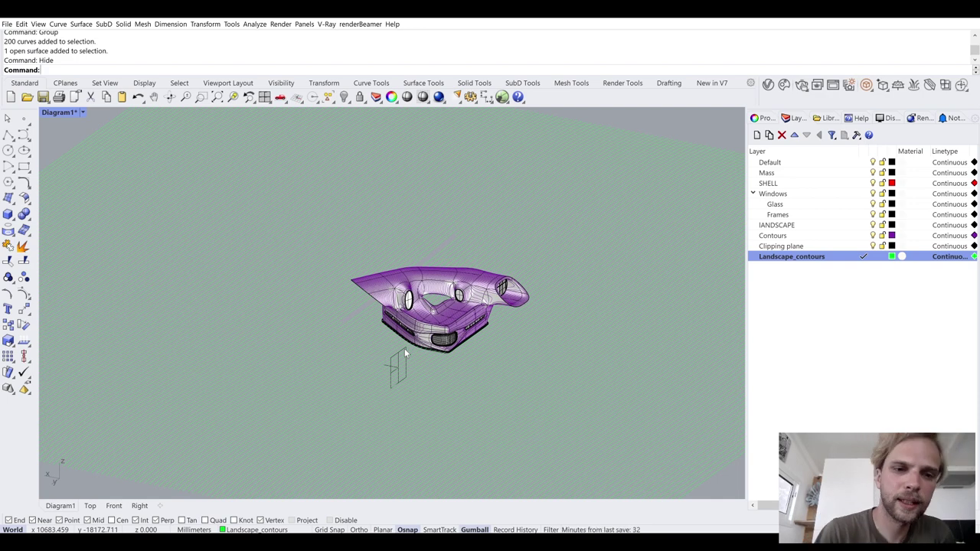
scroll(342, 295, up, 6)
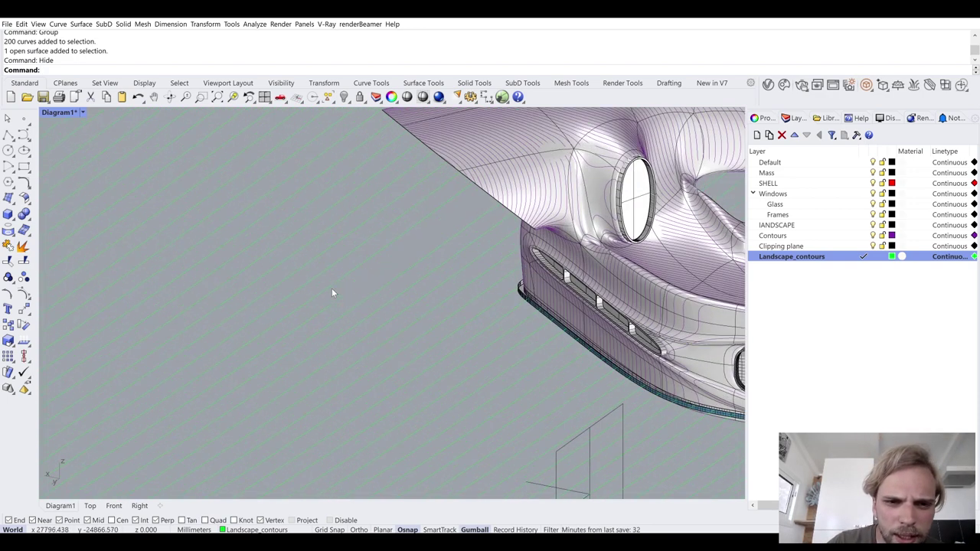
click(339, 296)
scroll(354, 295, down, 4)
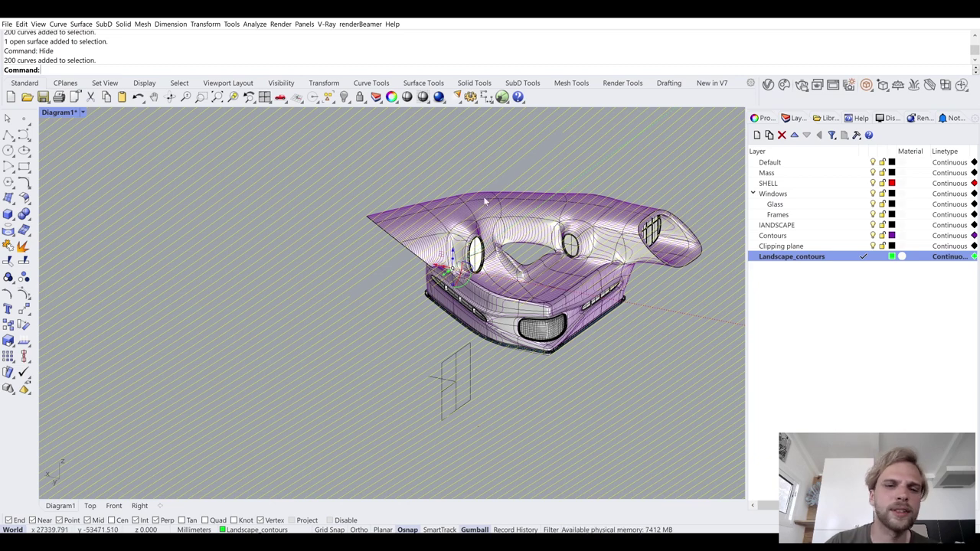
key(Escape)
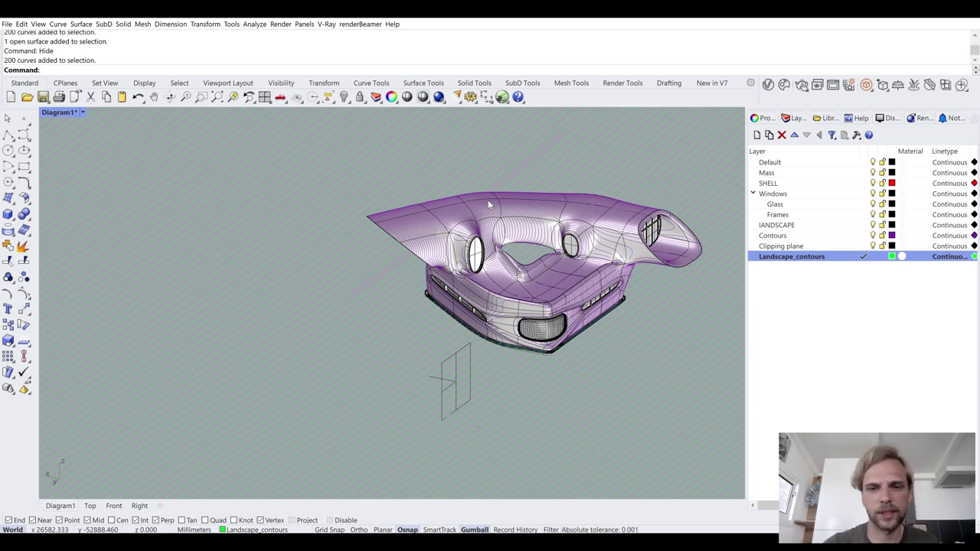
scroll(533, 263, down, 8)
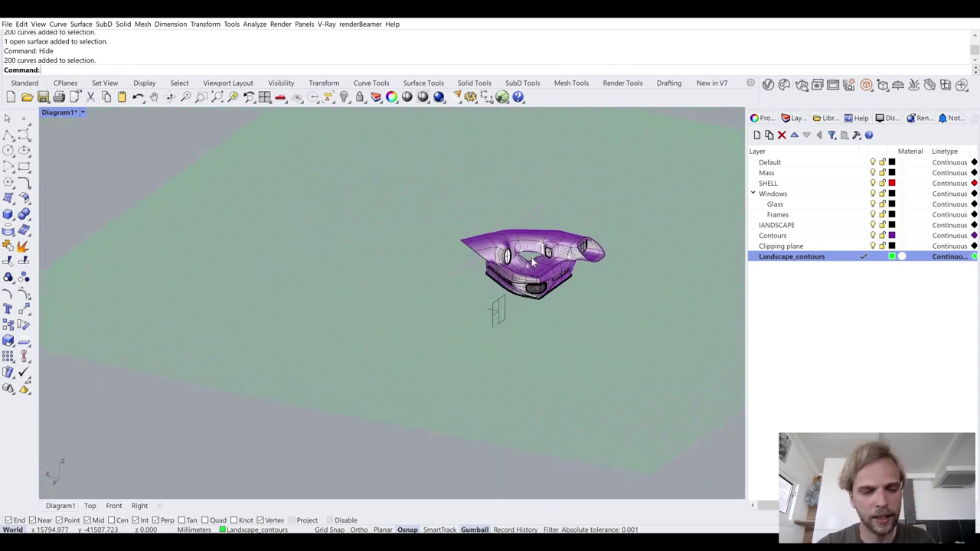
scroll(526, 270, up, 7)
scroll(474, 309, up, 6)
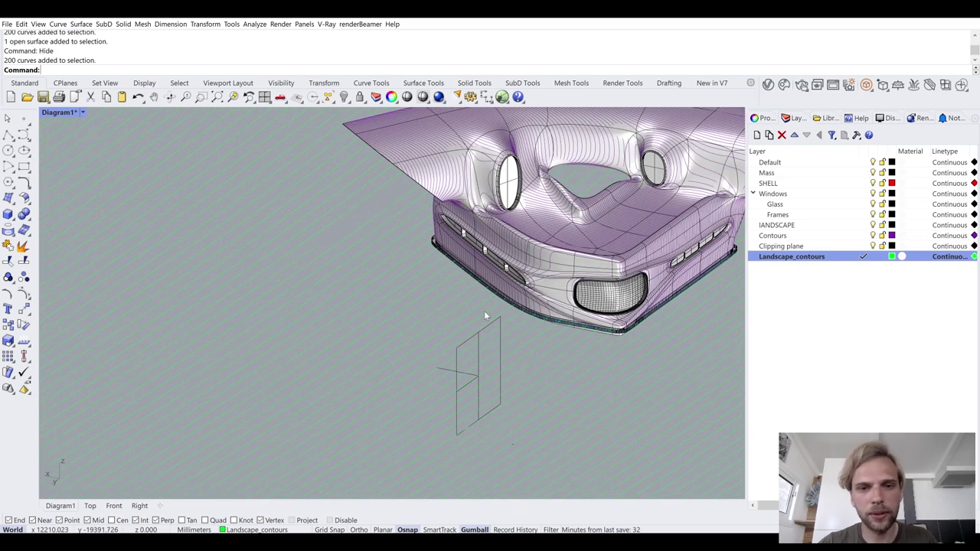
- Select the clipping plane in front of the building and enable its clipping in the Diagram1 view
click(477, 336)
click(758, 120)
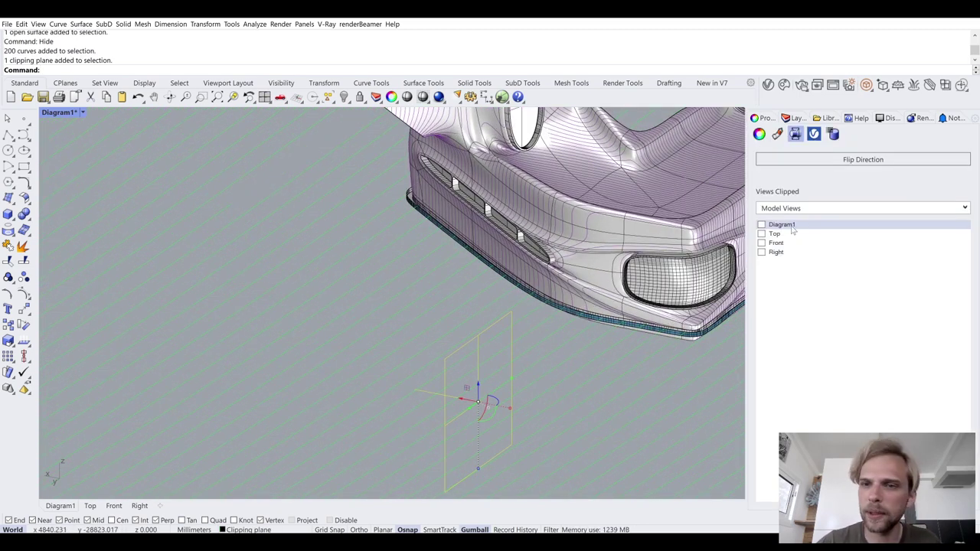
click(761, 224)
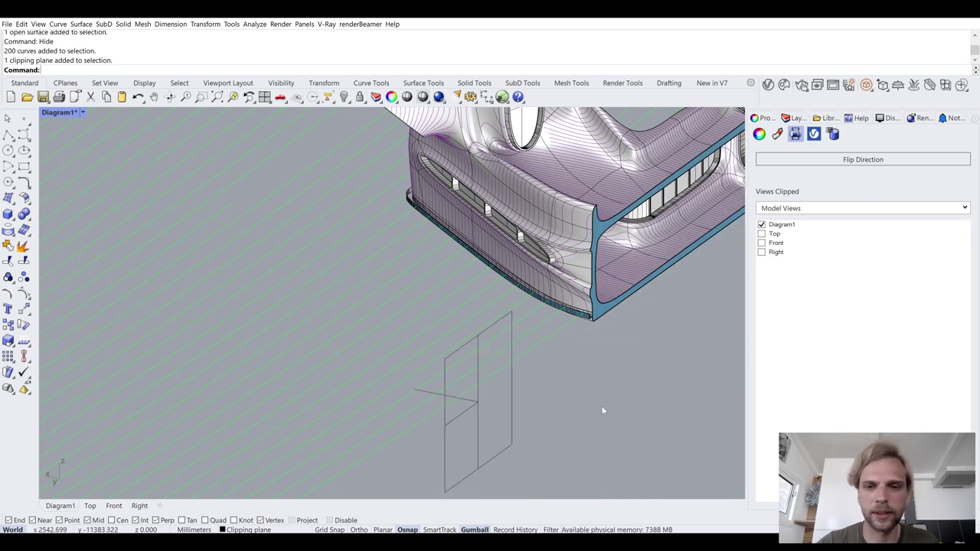
click(601, 405)
- Restore the saved Diagram1 named view, close the named views list and clear the selection
scroll(599, 404, down, 3)
drag(674, 407, 383, 153)
scroll(439, 347, up, 5)
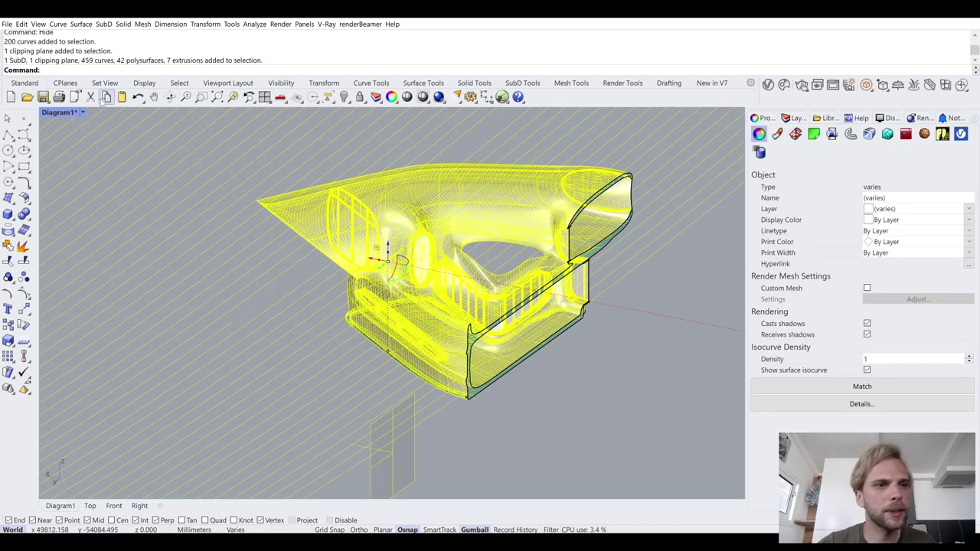
text(NamedView)
key(Return)
double_click(592, 226)
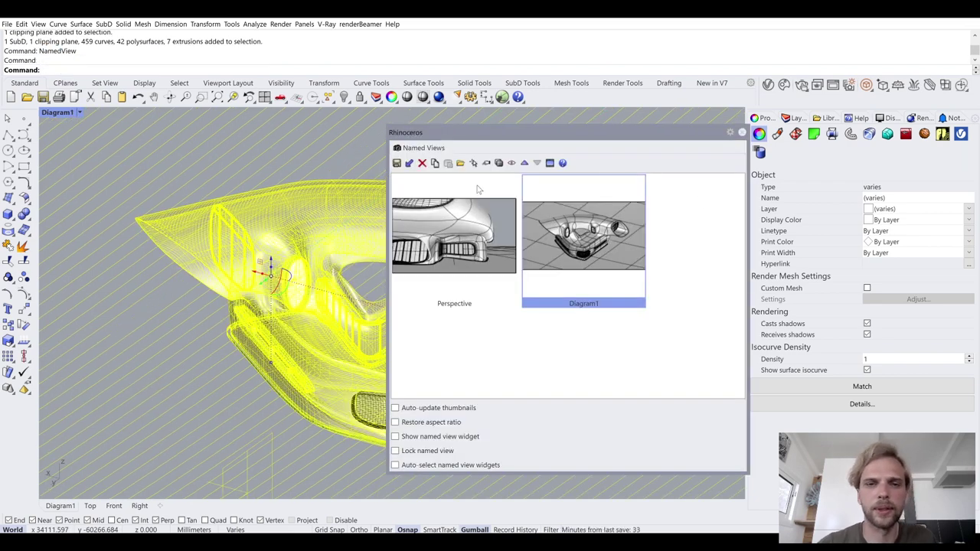
click(742, 132)
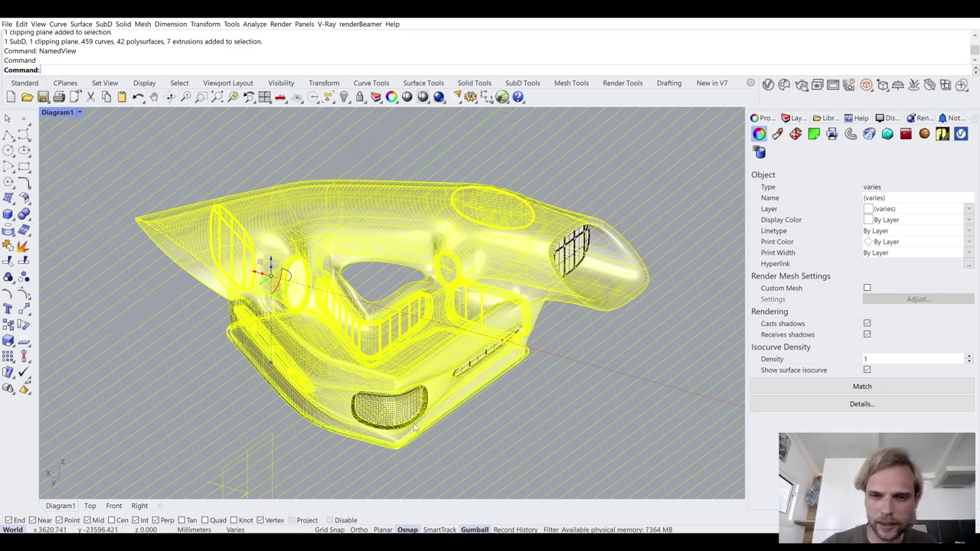
key(Escape)
click(580, 259)
key(Escape)
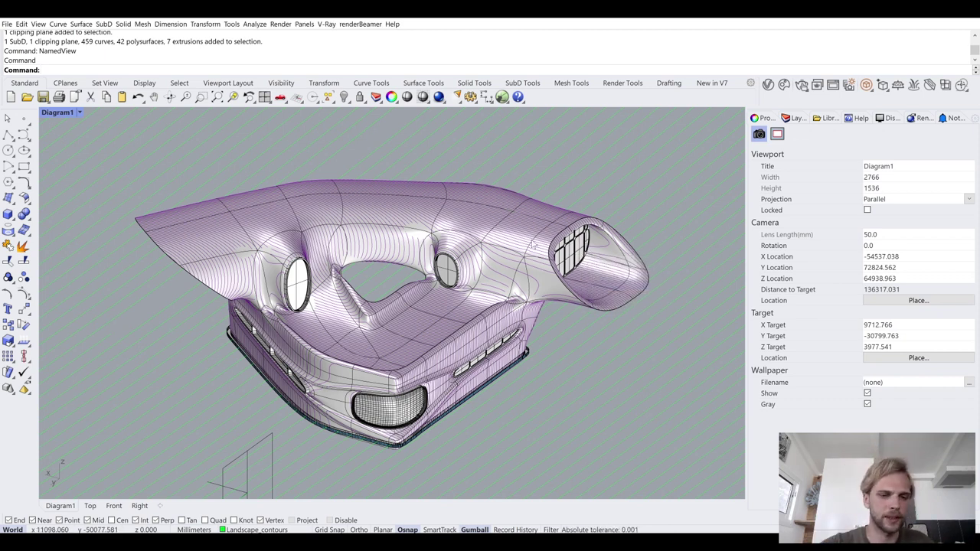
key(ctrl+a)
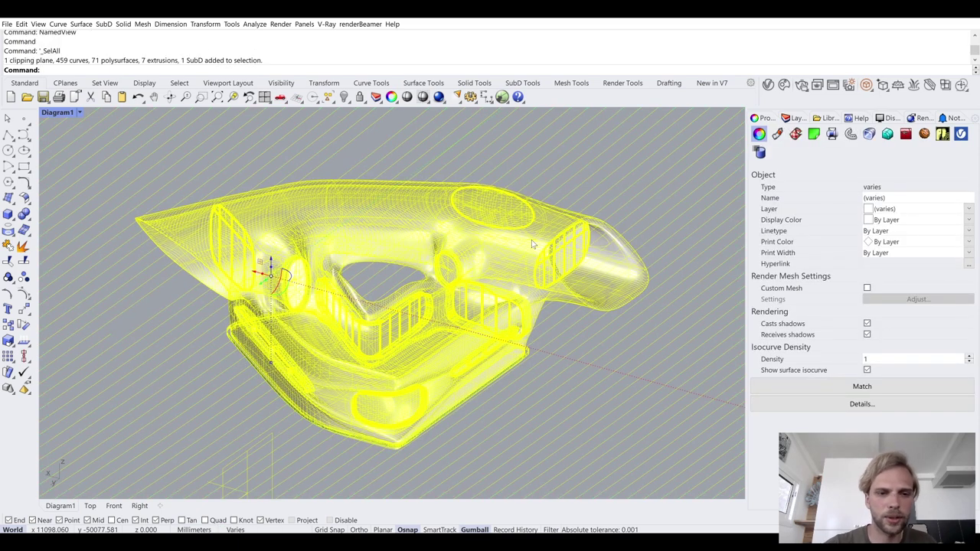
ctrl+click(272, 448)
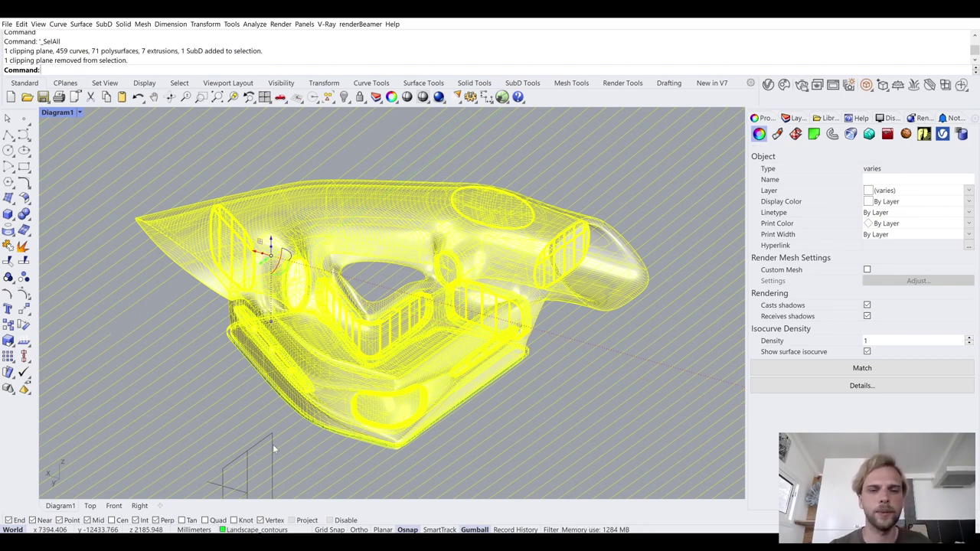
text(Make)
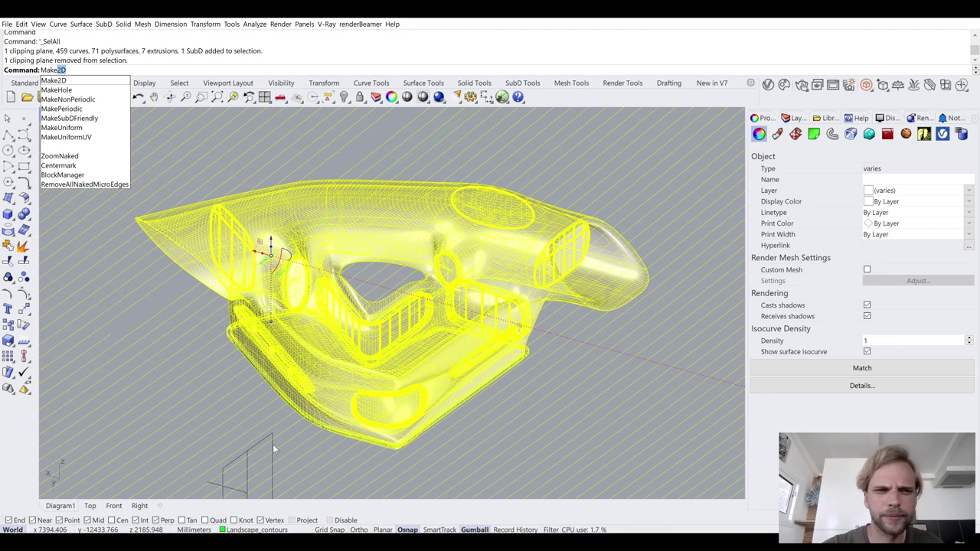
key(Escape)
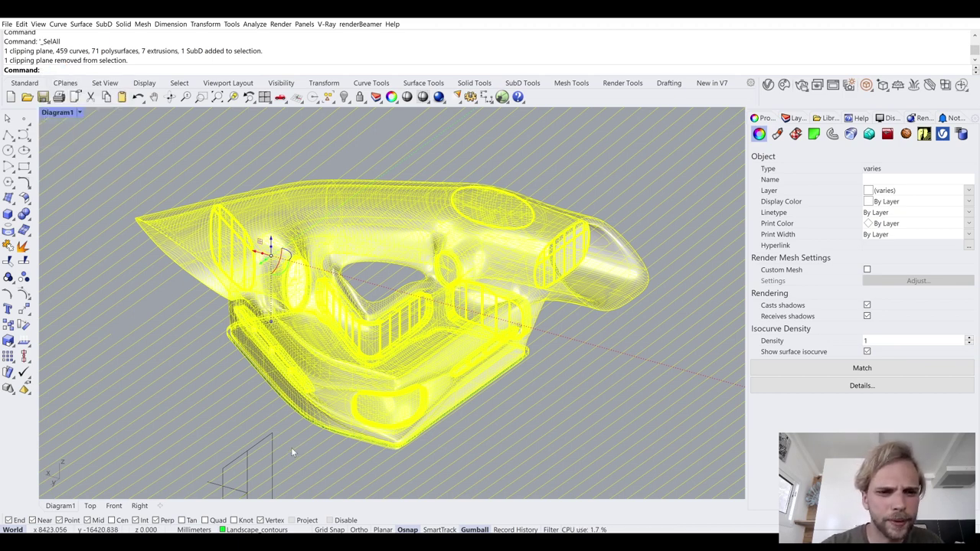
key(Escape)
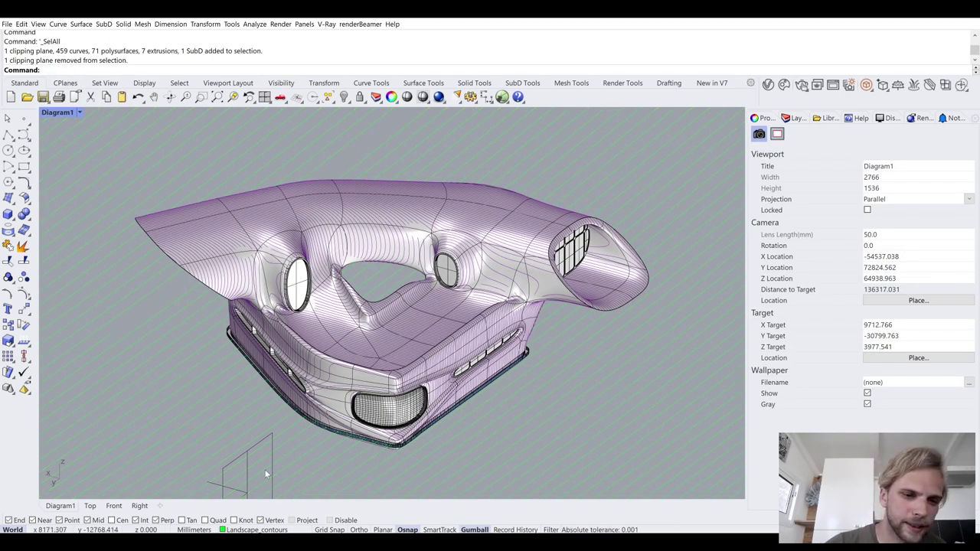
- Enable the clipping plane for the Diagram1 view again so the building is cut open, and deselect the plane
click(272, 461)
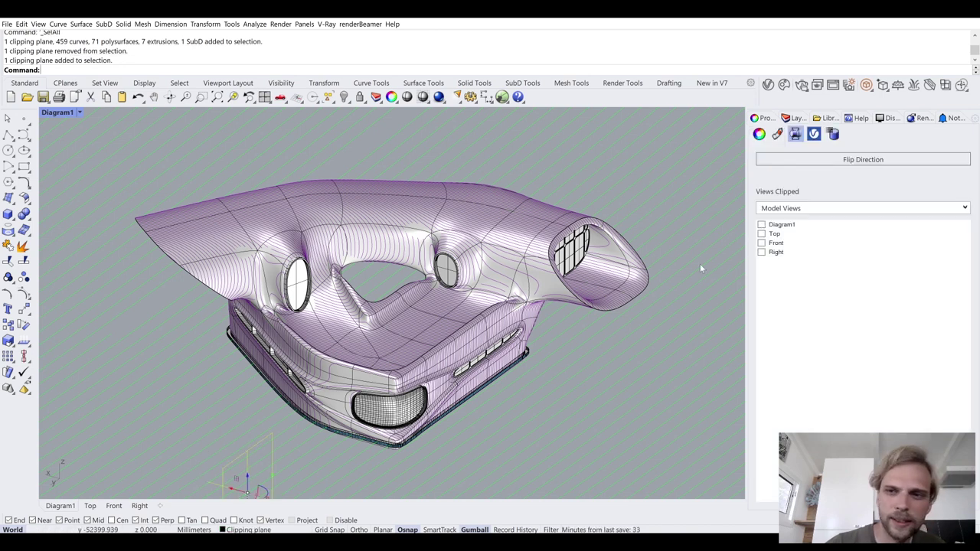
click(761, 225)
click(761, 225)
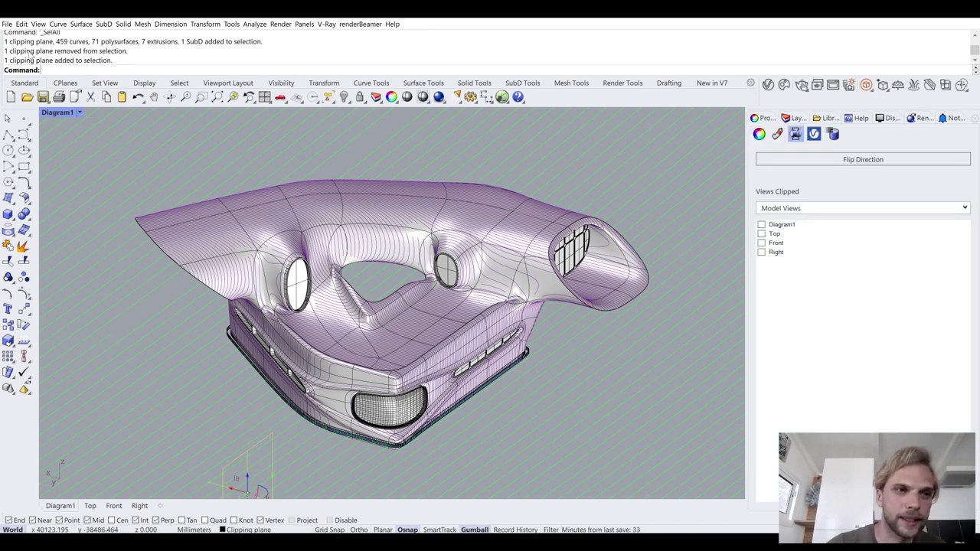
click(761, 225)
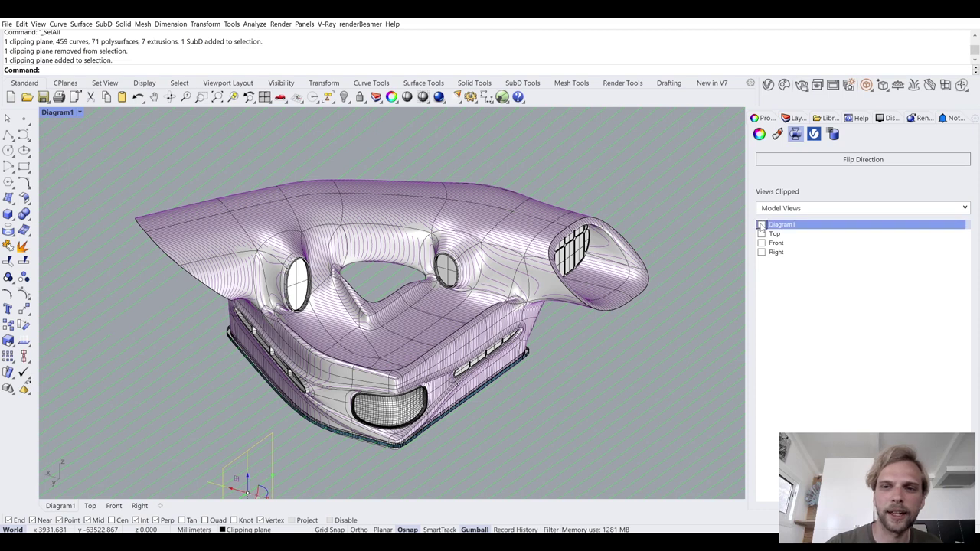
click(762, 224)
click(568, 390)
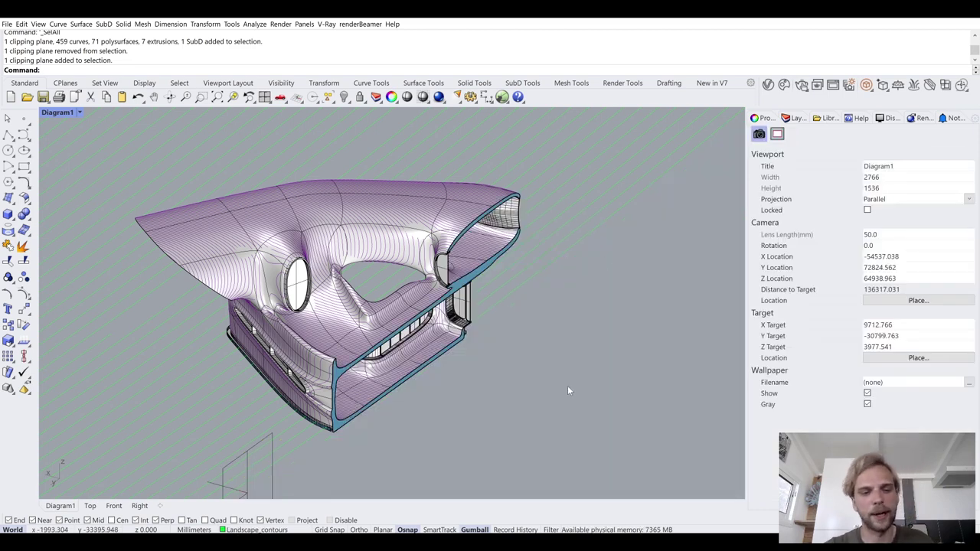
- Run Make2D on everything except the clipping plane from the Diagram1 view, with properties by output layers and layer name Section1
key(ctrl+a)
ctrl+click(271, 479)
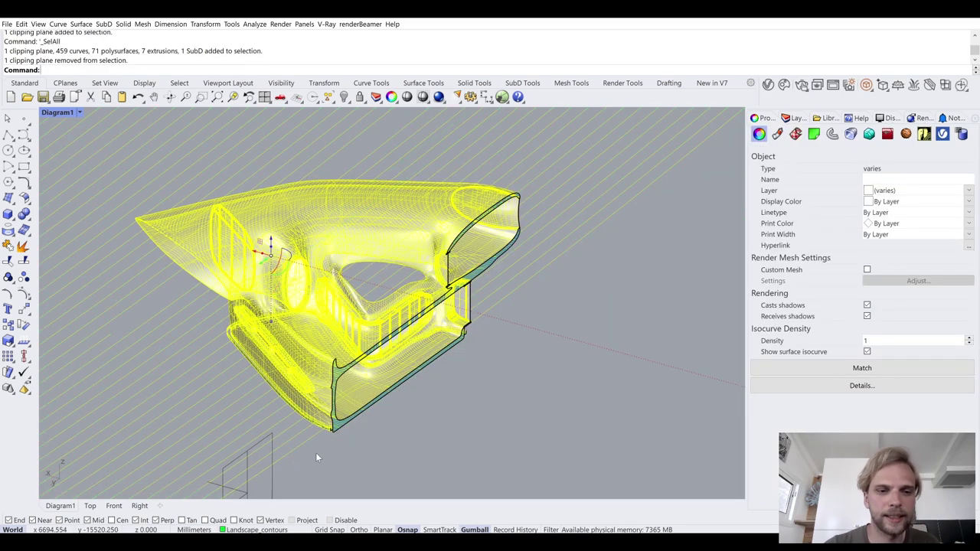
text(Make2D)
key(Return)
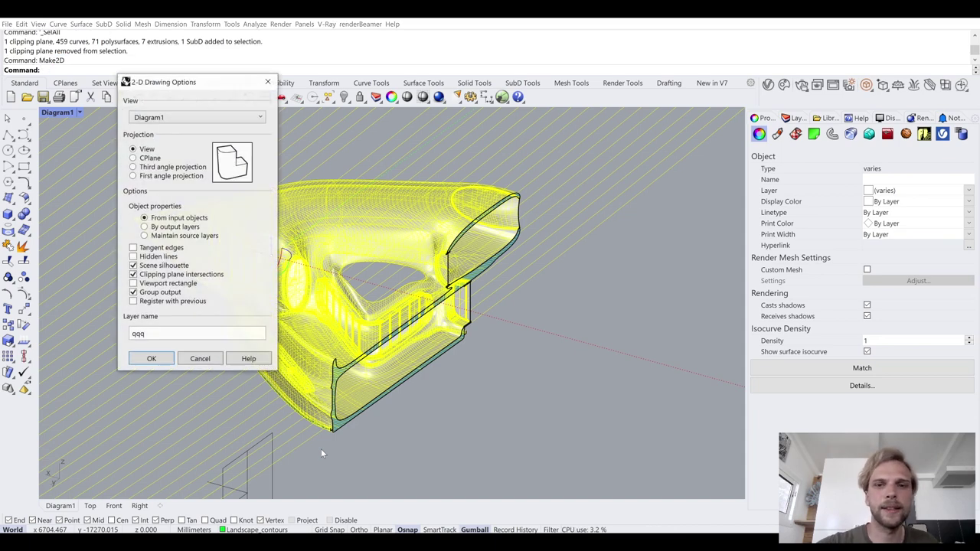
drag(201, 83, 541, 93)
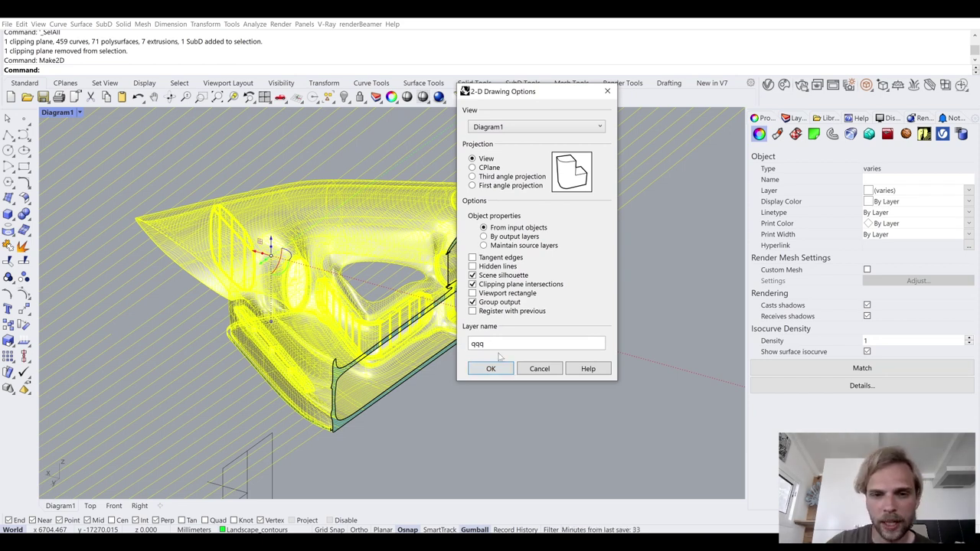
drag(494, 344, 370, 347)
text(Section1)
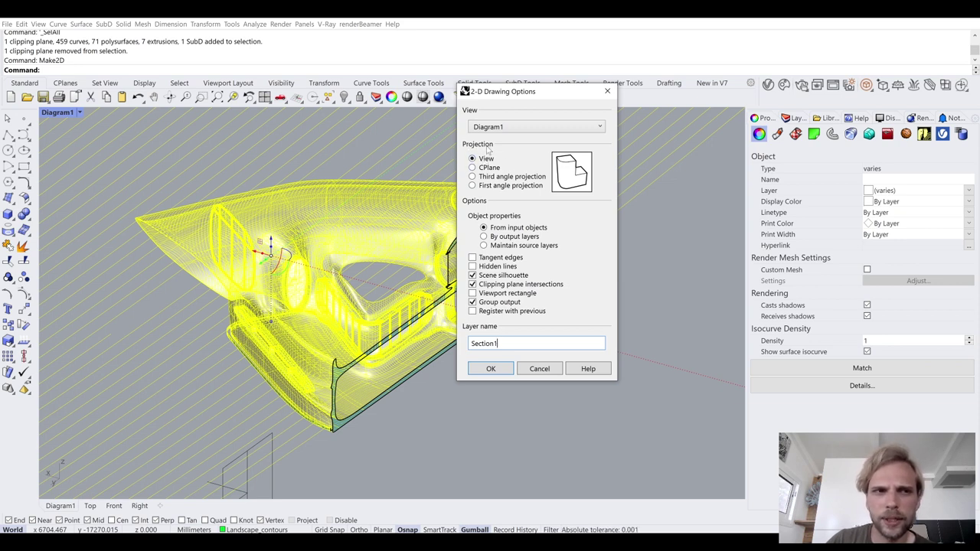
click(484, 237)
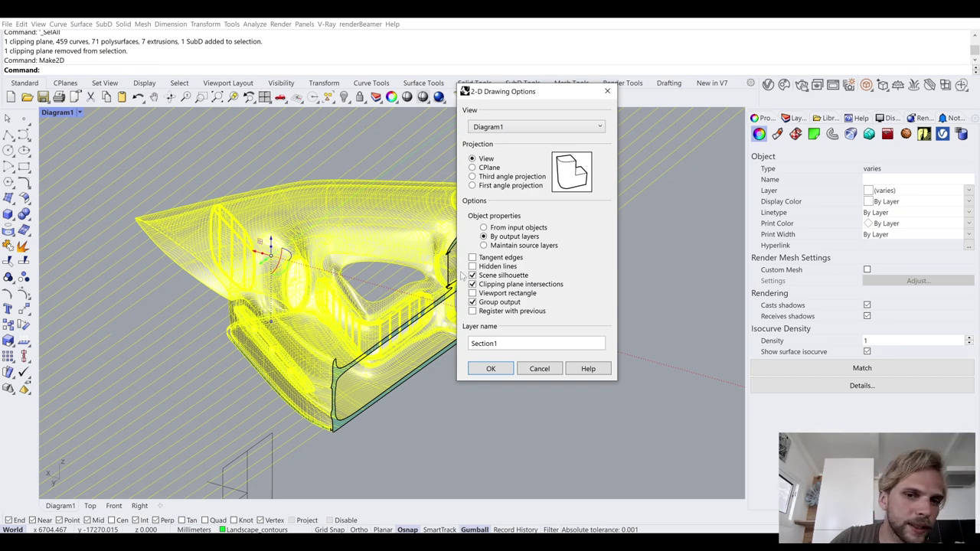
mouse_move(527, 98)
mouse_down()
mouse_move(728, 110)
mouse_move(511, 95)
mouse_up()
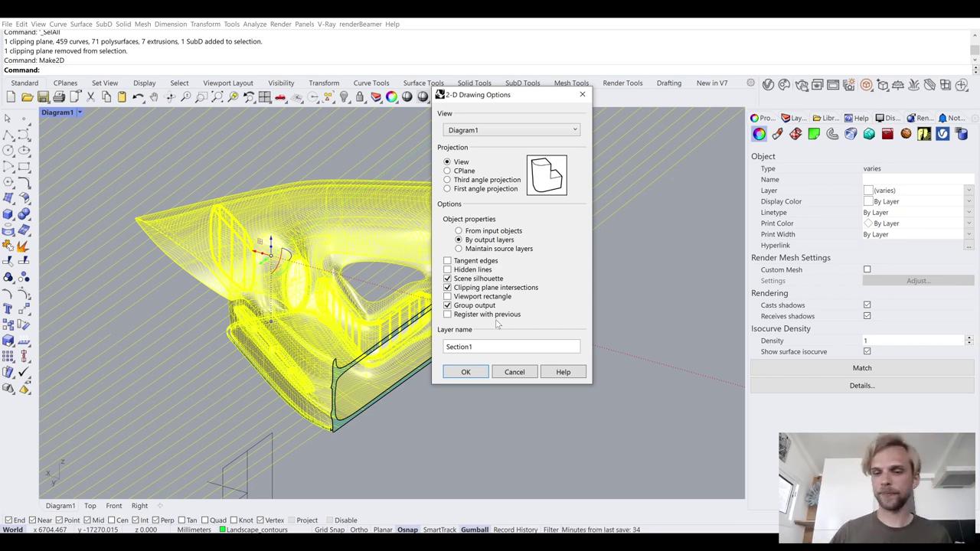
click(467, 372)
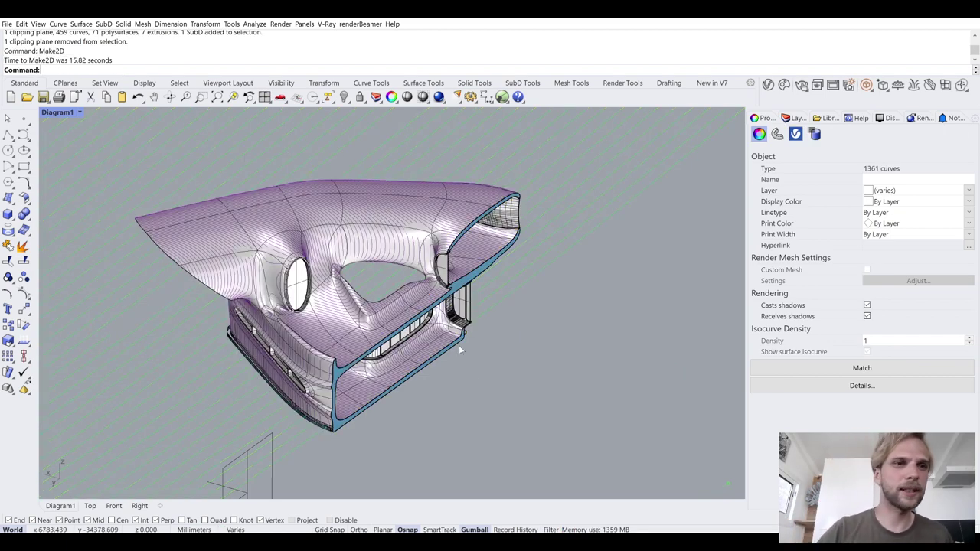
- Move the generated Make2D section drawing into empty space away from the model in the Top view, deselect it and check its lines
double_click(51, 112)
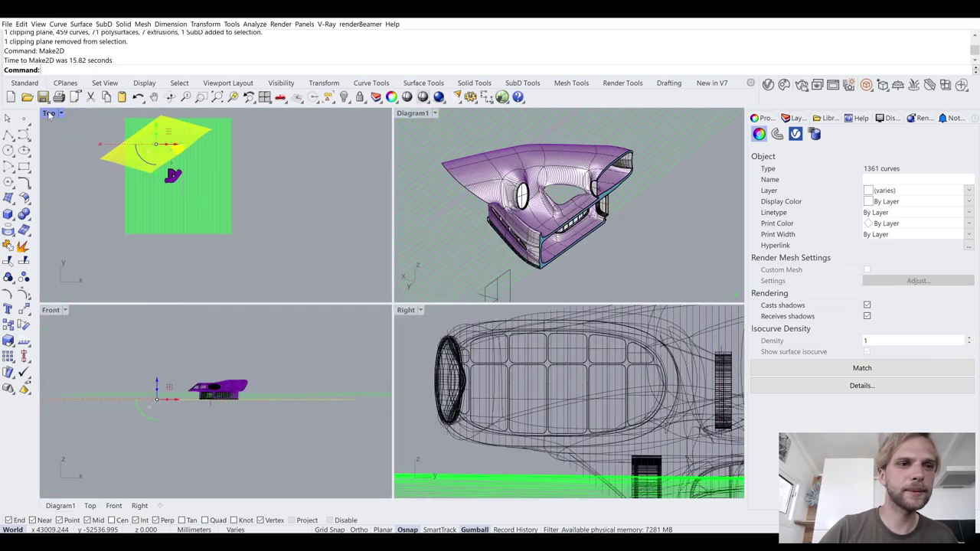
double_click(50, 113)
scroll(270, 171, down, 2)
scroll(269, 172, up, 5)
scroll(269, 172, up, 5)
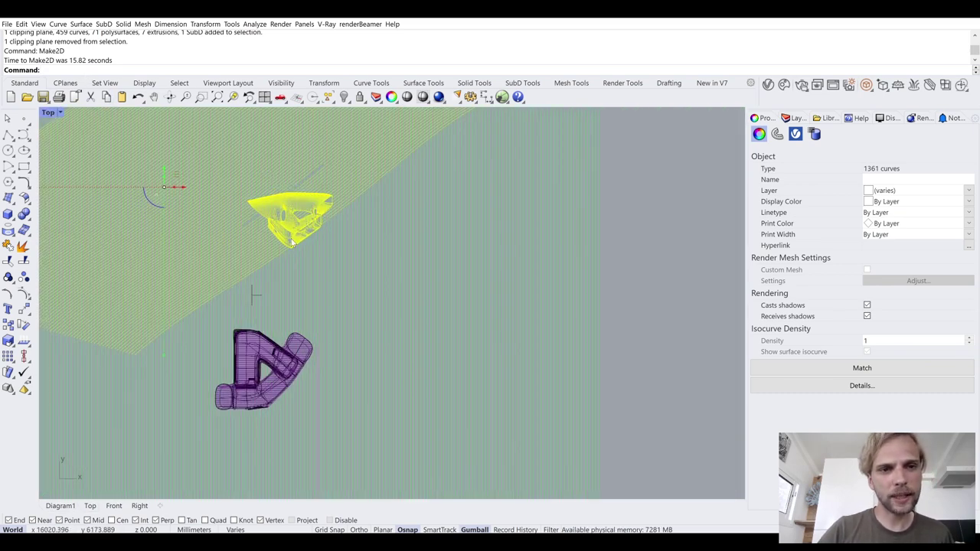
scroll(291, 193, down, 5)
right_drag(278, 220, 474, 264)
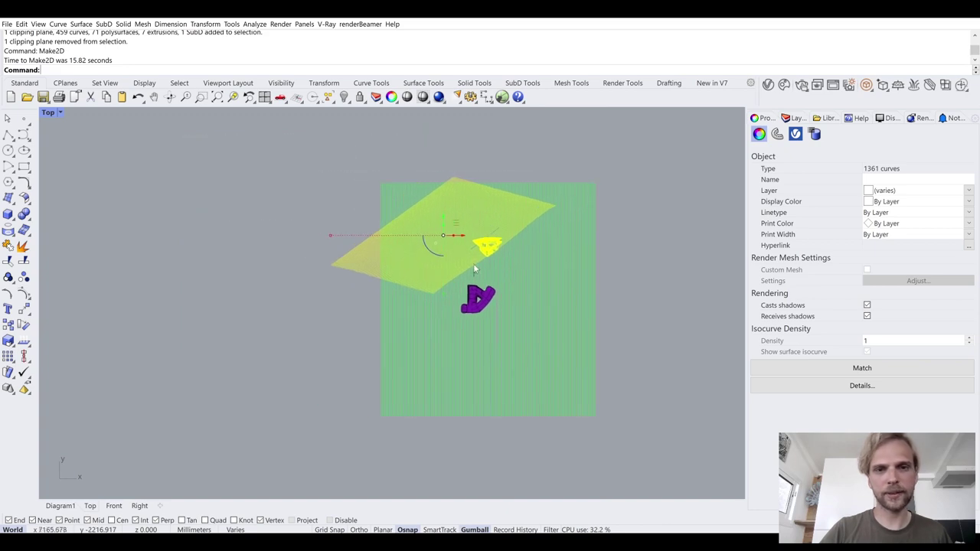
drag(461, 235, 153, 245)
key(Escape)
scroll(147, 245, up, 10)
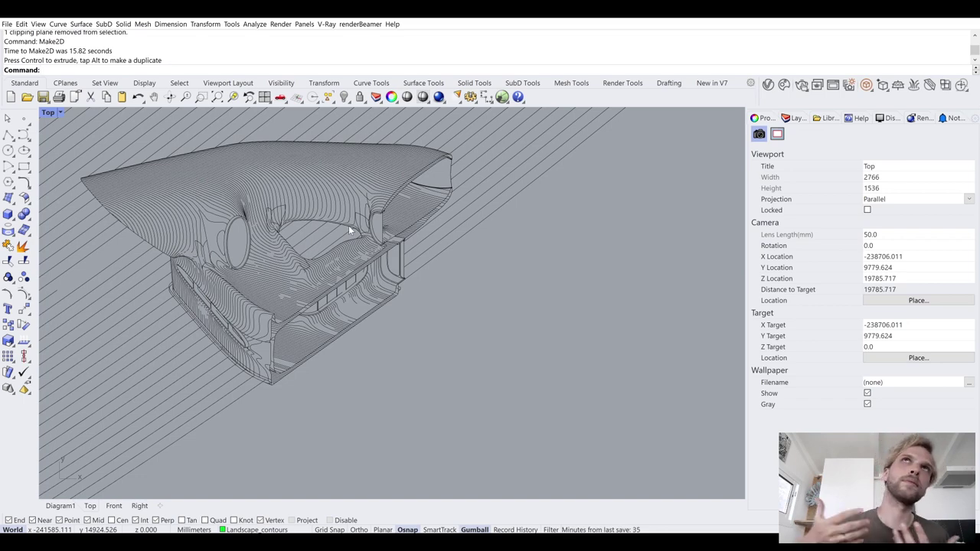
scroll(349, 226, down, 6)
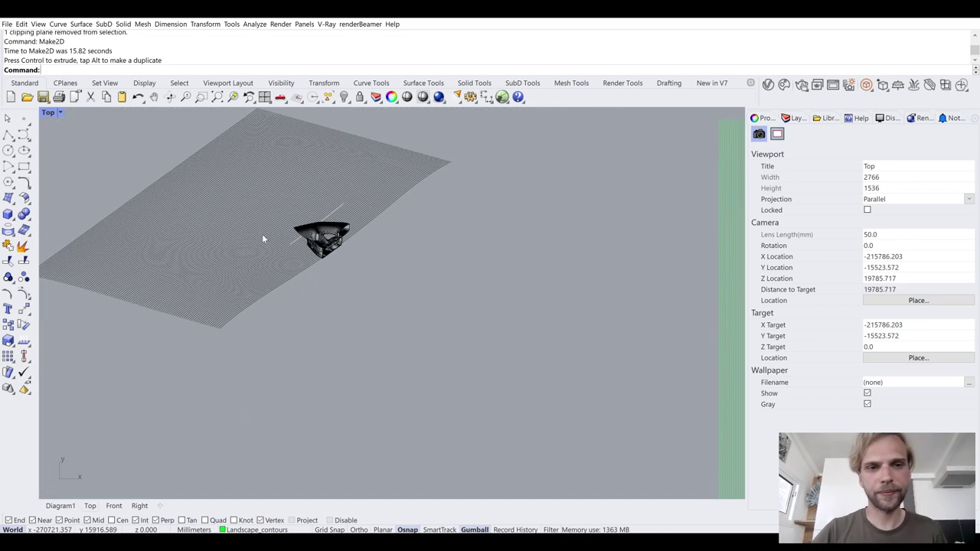
scroll(331, 200, up, 3)
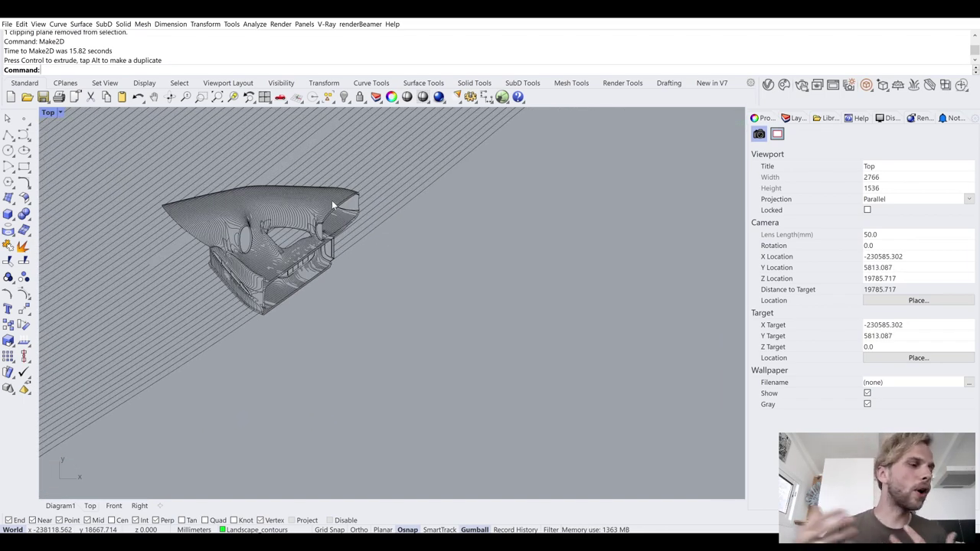
- Flip the direction of the clipping plane in the Diagram1 view to show the other half of the building, and deselect it
double_click(47, 114)
double_click(411, 114)
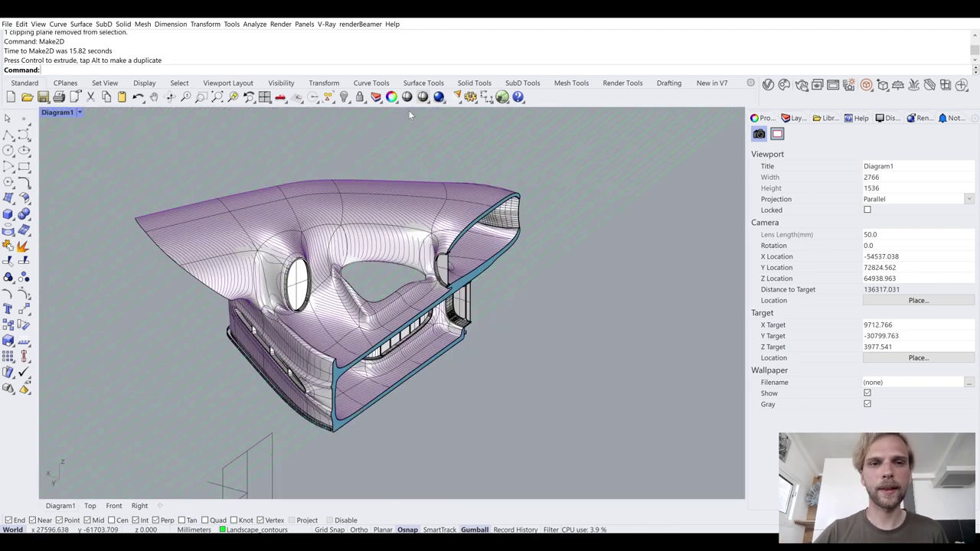
click(274, 490)
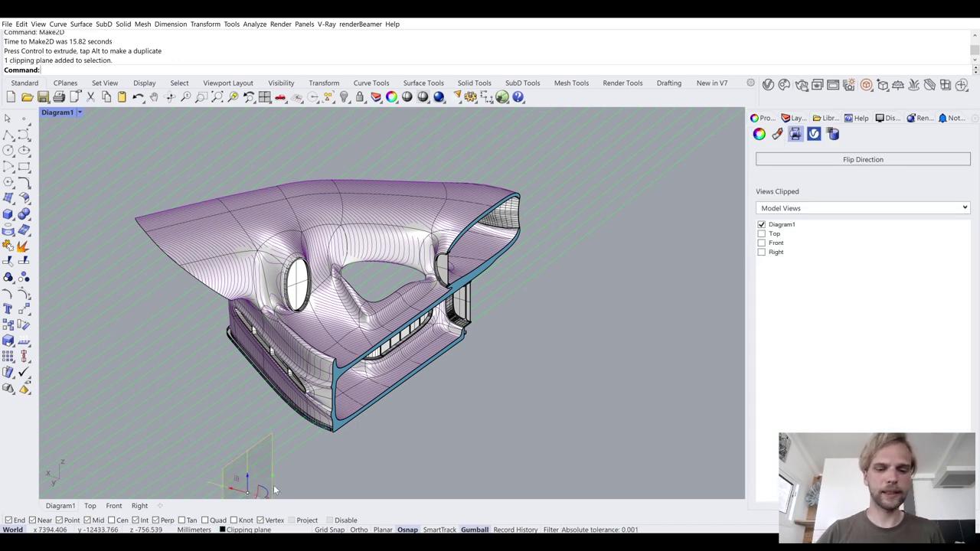
text(Flip)
key(Return)
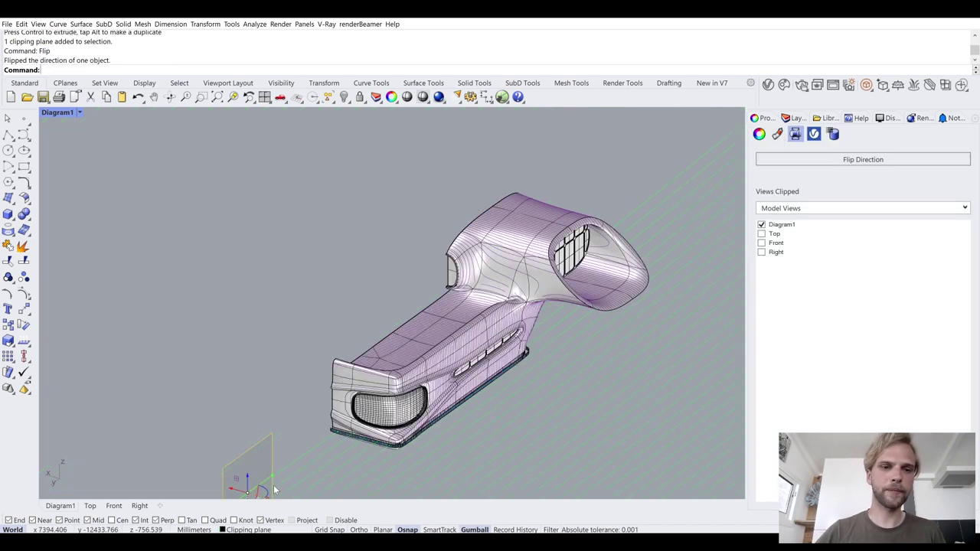
click(232, 333)
right_drag(255, 347, 335, 332)
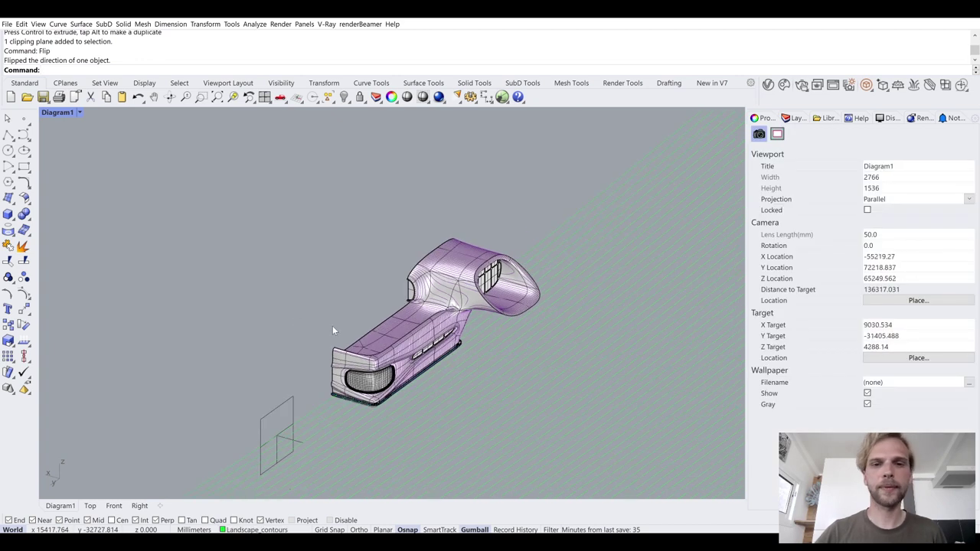
- Run Make2D on everything except the clipping plane from the Diagram1 view, with properties by output layers and layer name Section1
key(ctrl+a)
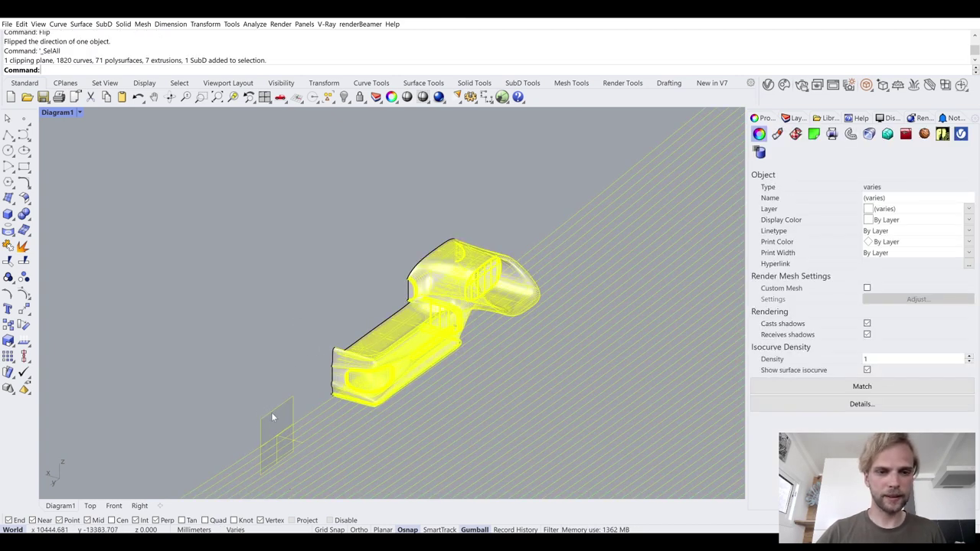
ctrl+click(271, 412)
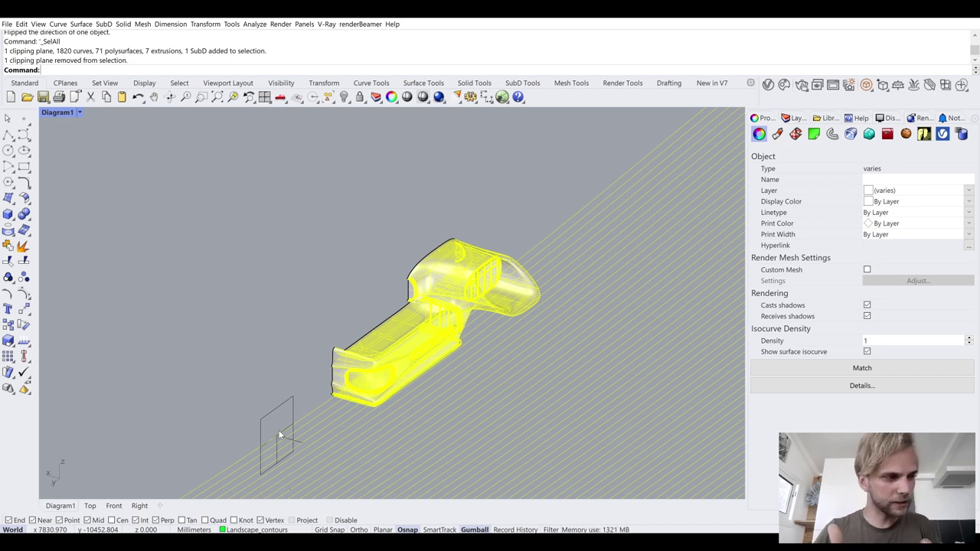
text(M)
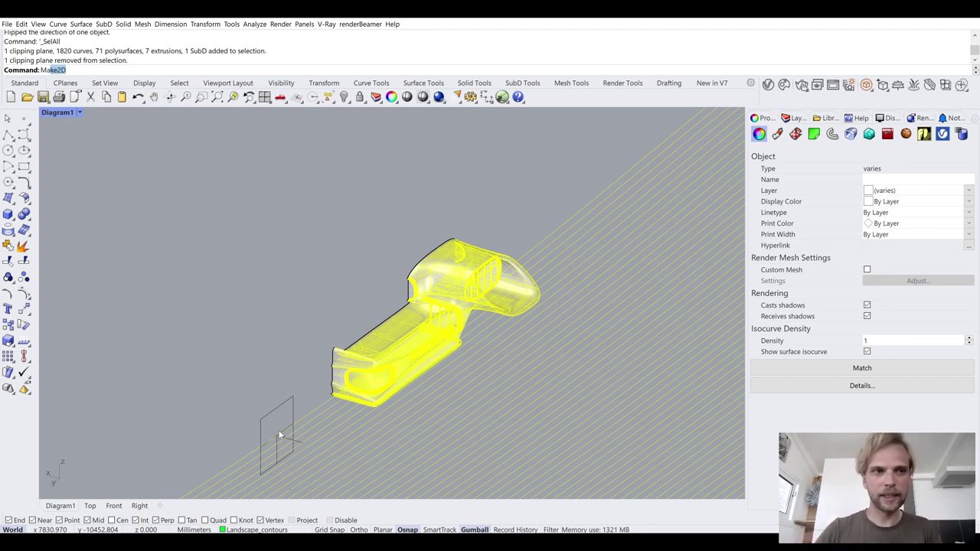
text(ake)
key(Return)
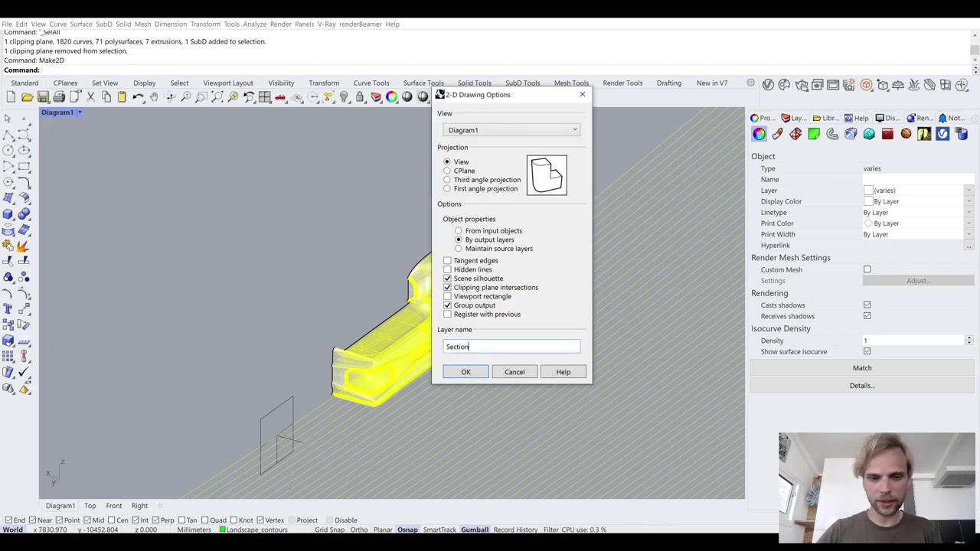
text(2)
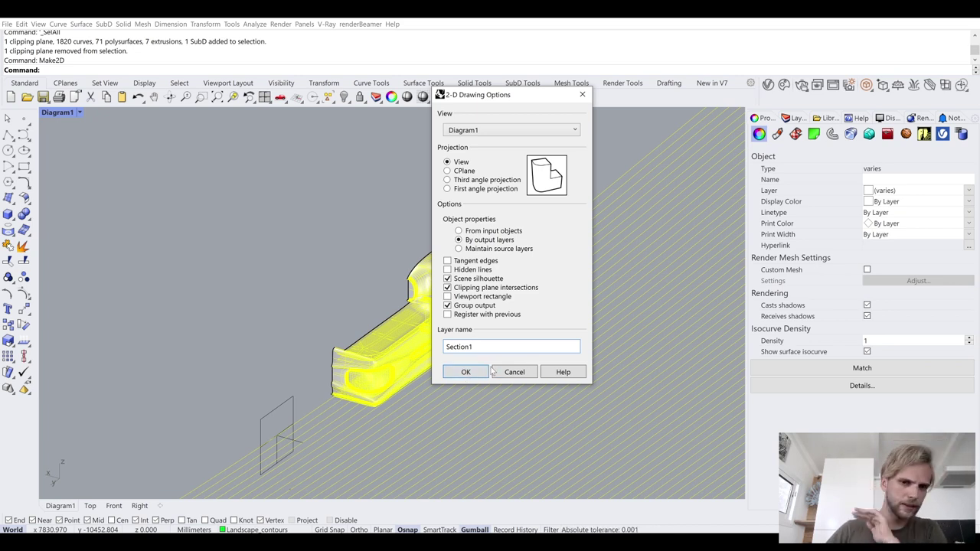
click(476, 374)
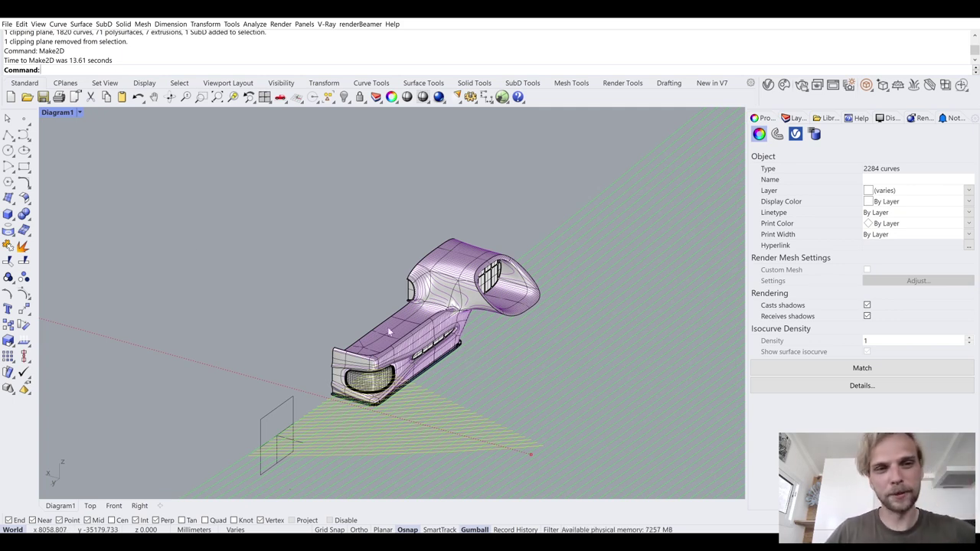
- Move the newly generated Make2D curves clear of the model in the Top view, below the first section drawing, and deselect them
double_click(49, 114)
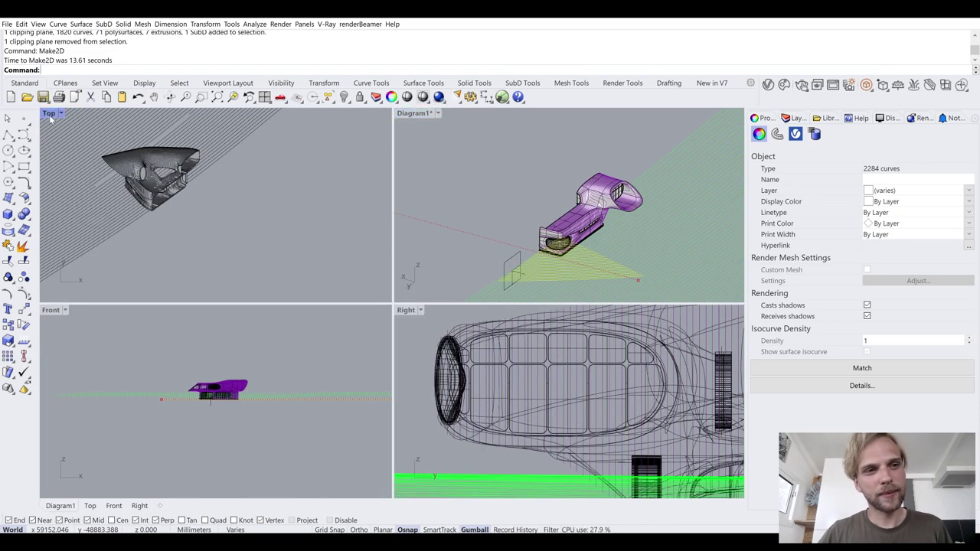
double_click(49, 113)
scroll(399, 298, down, 5)
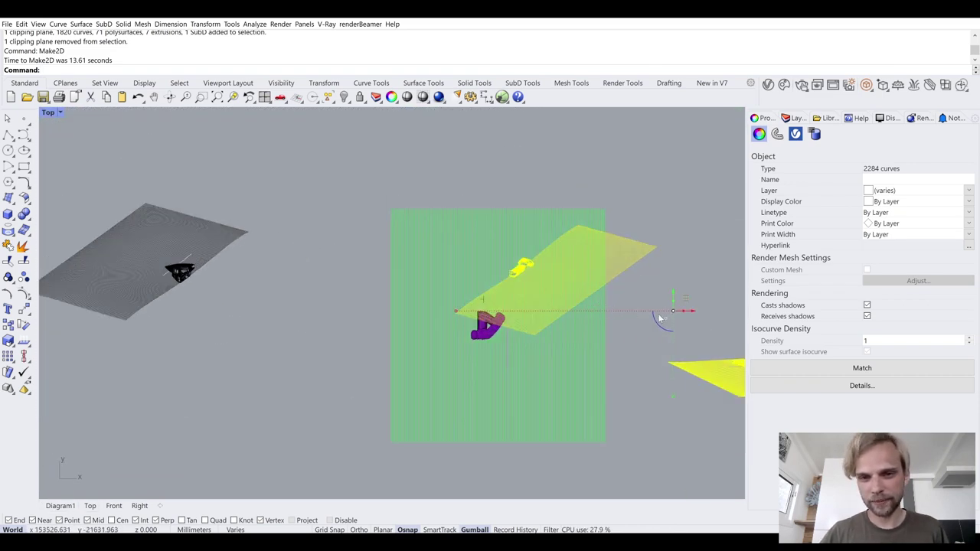
scroll(692, 324, down, 4)
right_drag(691, 320, 545, 293)
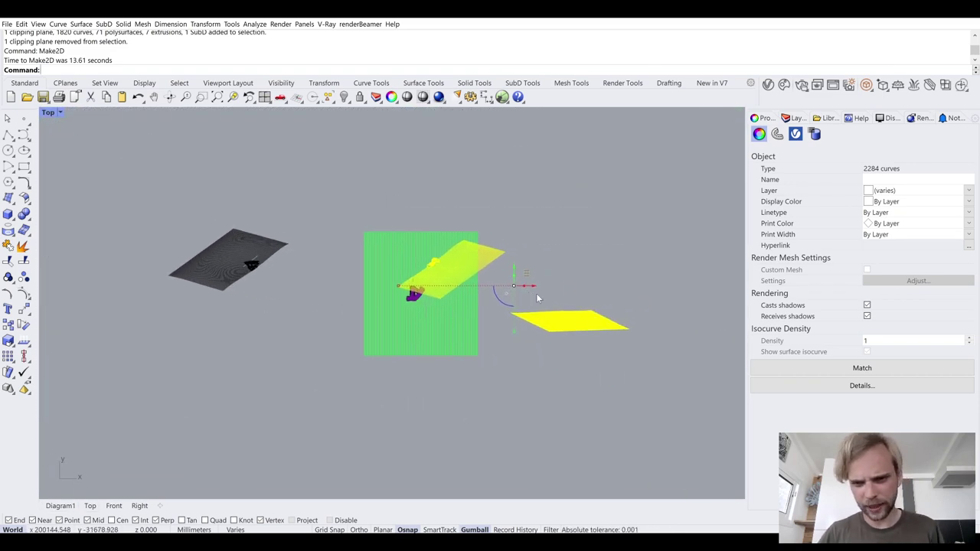
scroll(607, 376, up, 8)
scroll(467, 320, down, 6)
scroll(331, 259, up, 3)
scroll(331, 262, down, 2)
scroll(332, 262, down, 1)
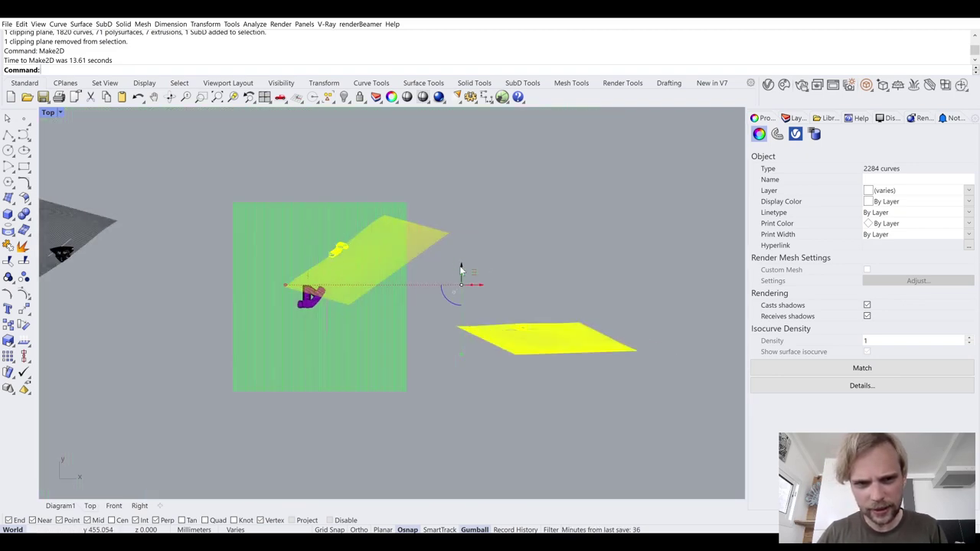
drag(474, 270, 193, 384)
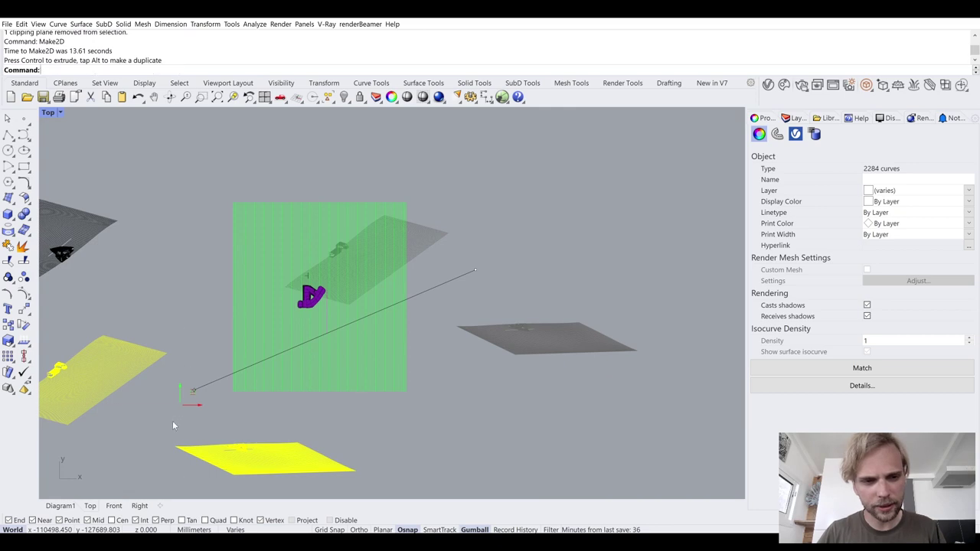
drag(173, 425, 173, 421)
key(Escape)
- Delete the distorted extra drawing that Make2D generated from the first section's flat curves
scroll(199, 460, up, 2)
scroll(331, 312, up, 4)
scroll(330, 312, up, 4)
scroll(291, 312, down, 4)
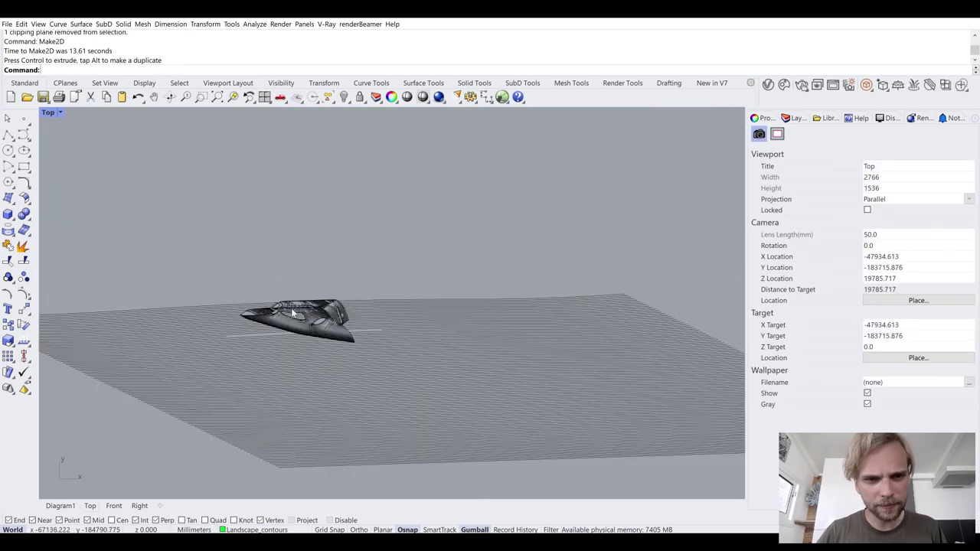
scroll(291, 310, down, 4)
drag(518, 406, 184, 278)
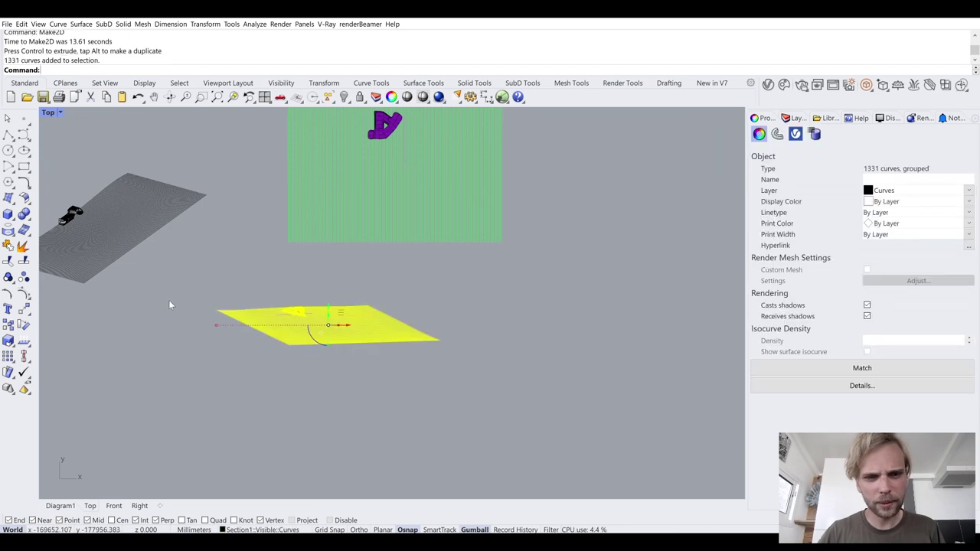
key(Delete)
right_drag(169, 299, 406, 368)
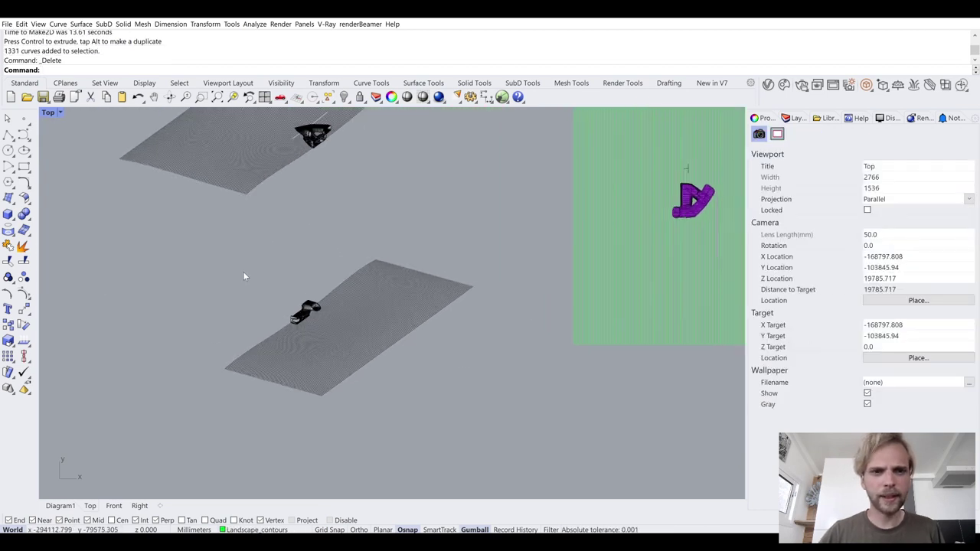
drag(454, 415, 228, 257)
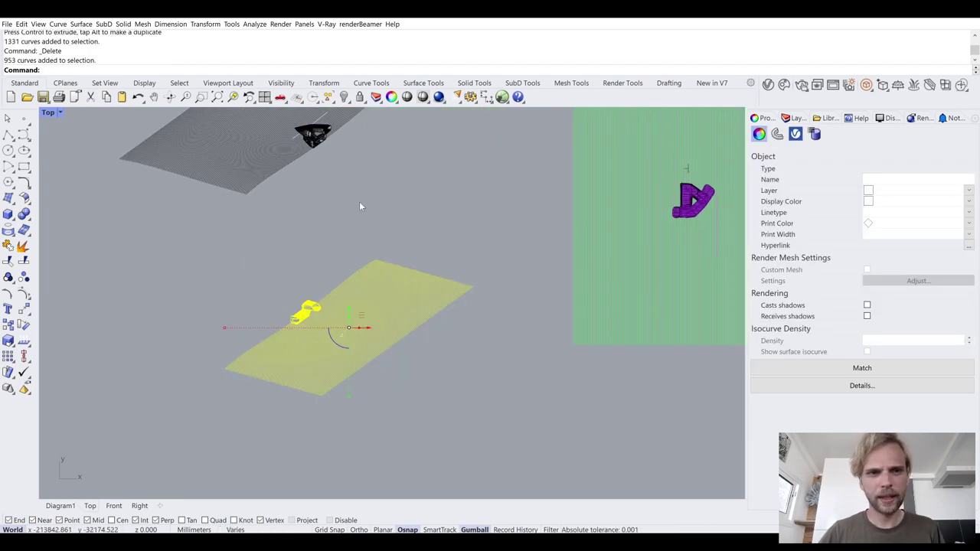
drag(359, 314, 390, 153)
click(472, 219)
key(ctrl+z)
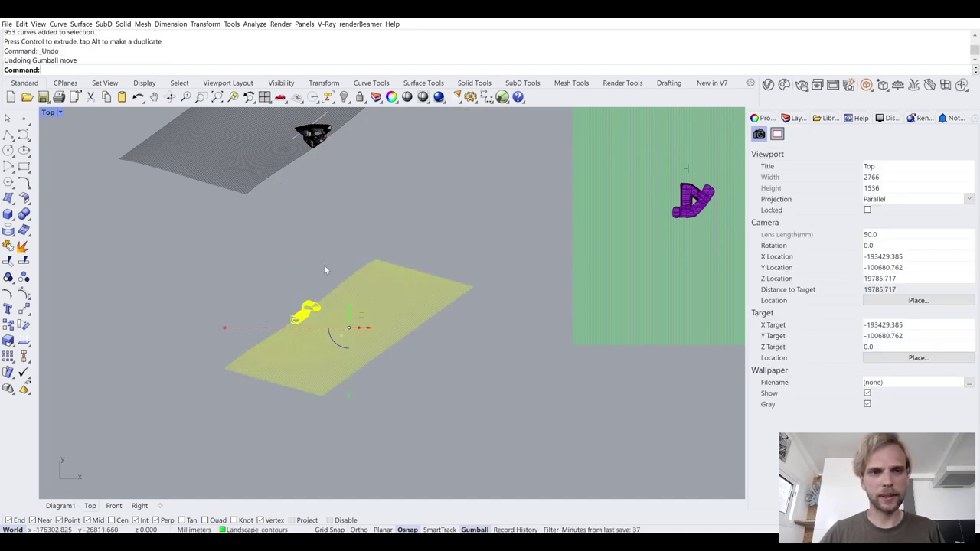
- Move the flipped section drawing up beside the first section drawing and deselect it
drag(484, 432, 211, 265)
click(365, 222)
click(348, 291)
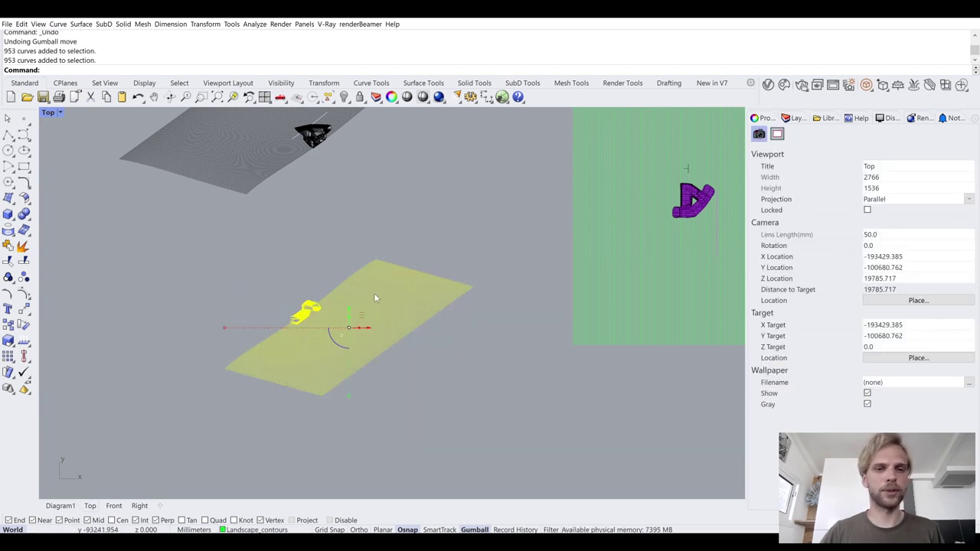
drag(348, 291, 407, 139)
click(490, 254)
- Select the clipping plane near the building, turn off its clipping in the Diagram1 view and deselect it
scroll(412, 228, up, 8)
click(523, 197)
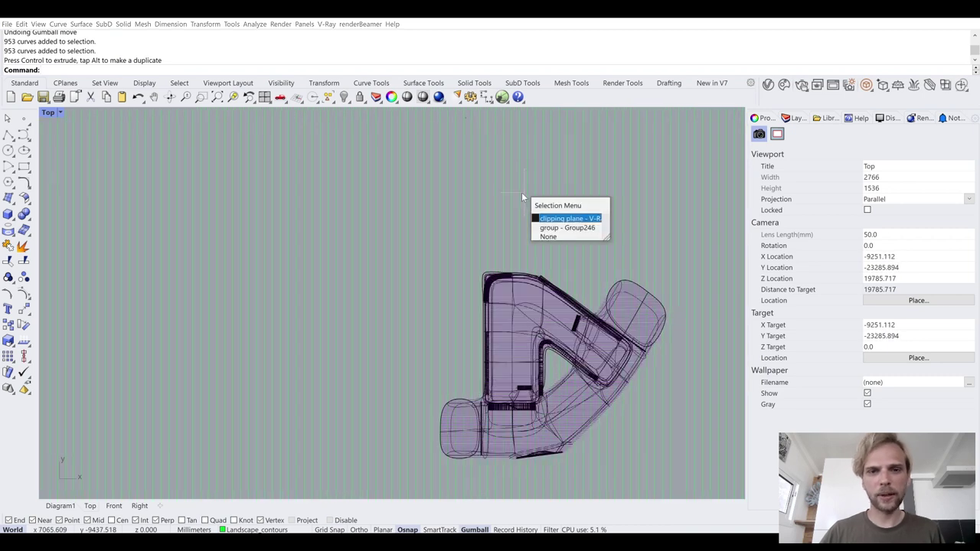
key(Return)
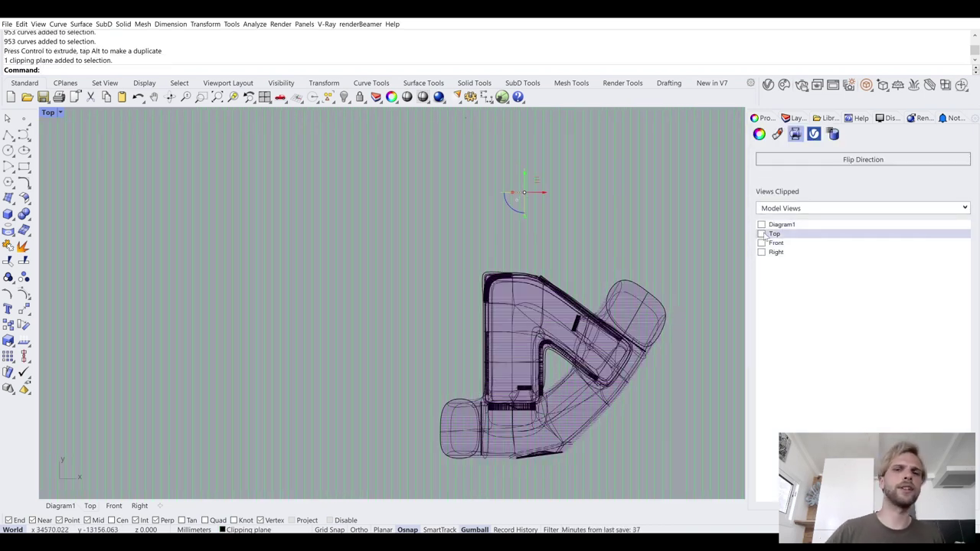
scroll(574, 200, down, 5)
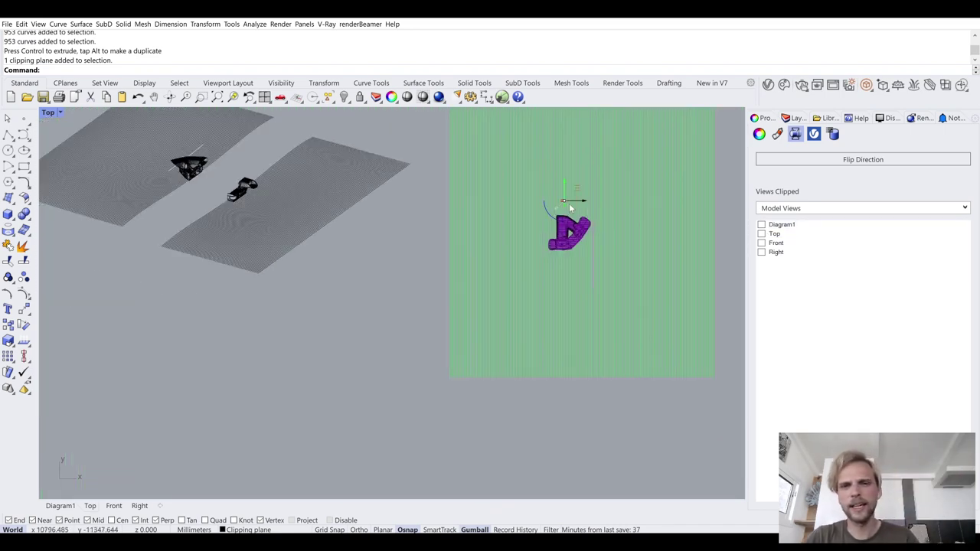
key(Escape)
- Examine the two section drawings side by side and look closely at the contour lines and how they are grouped
right_drag(342, 269, 433, 302)
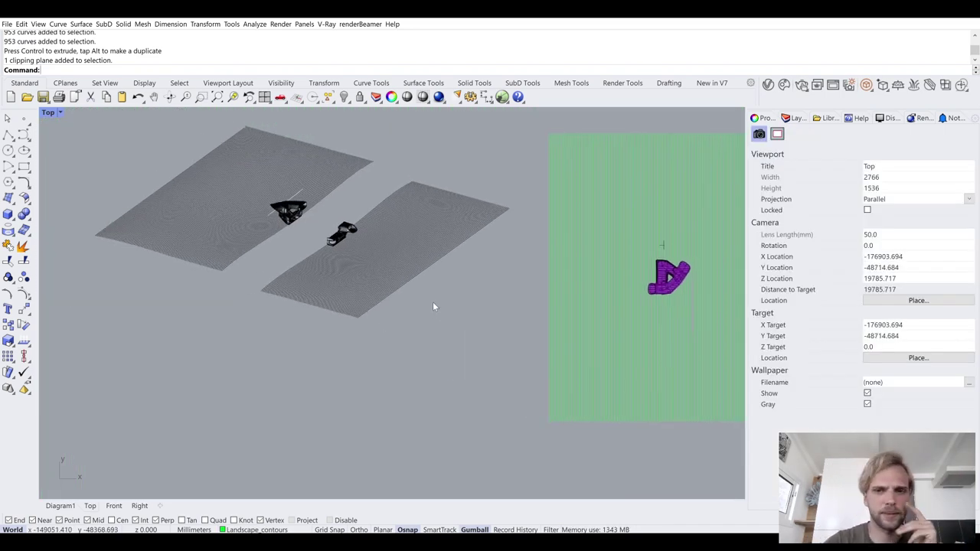
scroll(226, 208, up, 5)
scroll(328, 199, up, 2)
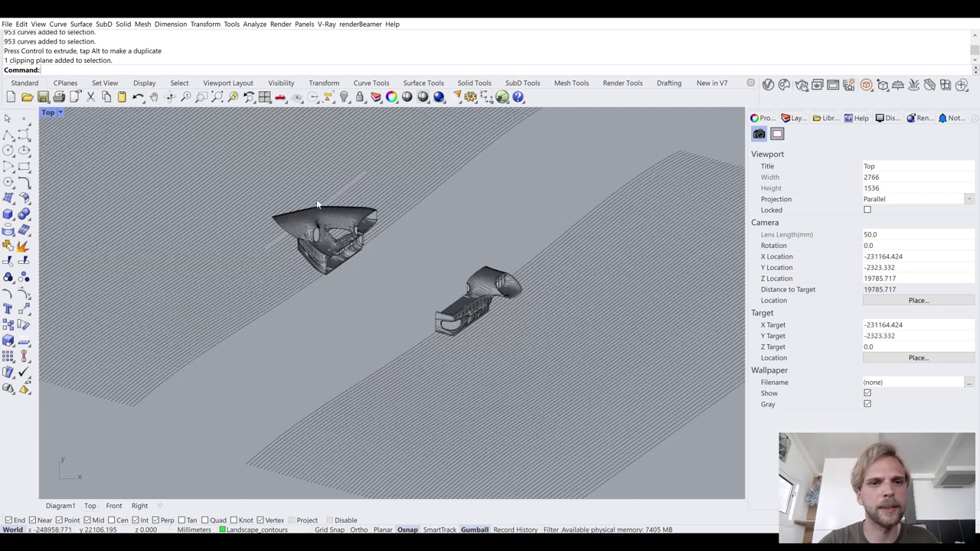
scroll(490, 356, up, 6)
scroll(456, 245, up, 2)
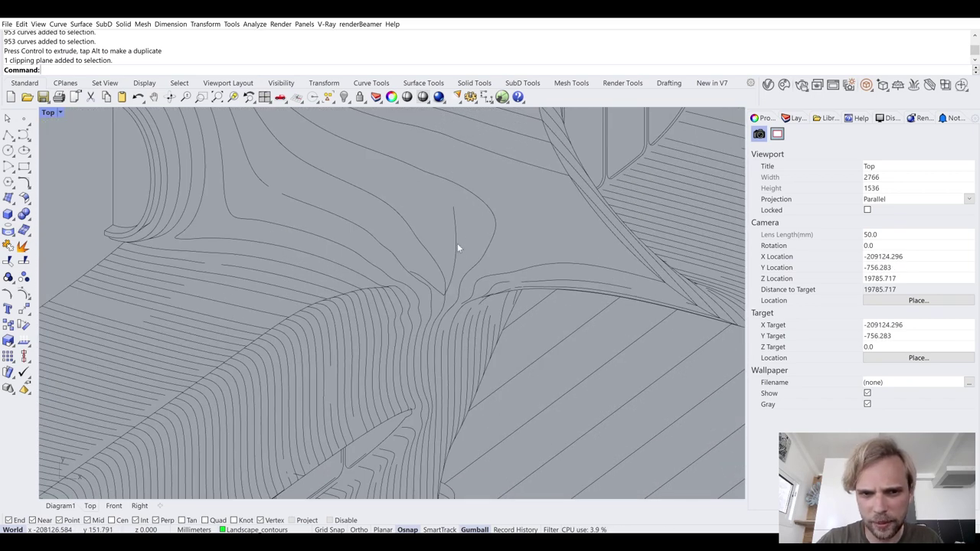
click(458, 246)
key(Escape)
scroll(444, 213, down, 8)
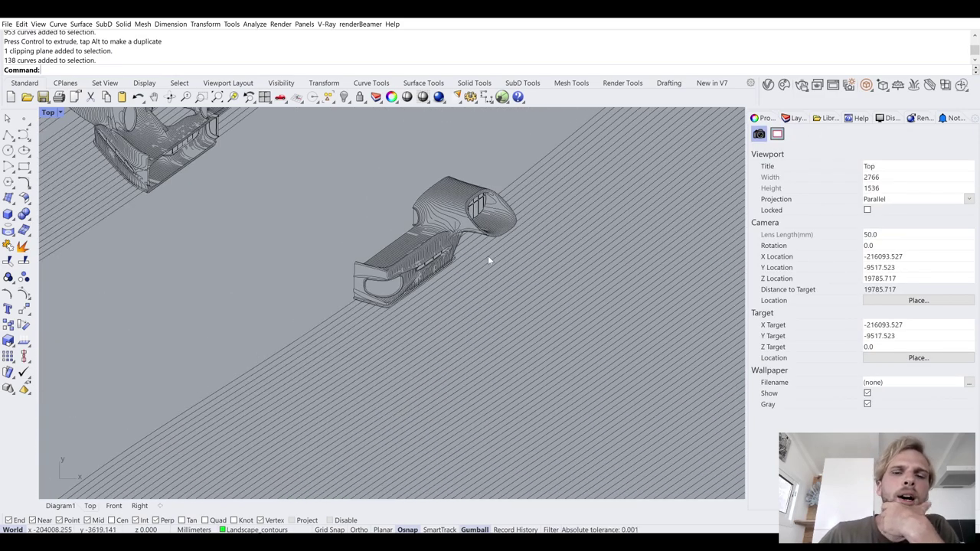
- Check how the contour curves near the pointed roof tip of the larger section drawing are grouped, leaving nothing selected
scroll(381, 278, down, 3)
scroll(340, 186, up, 5)
click(341, 196)
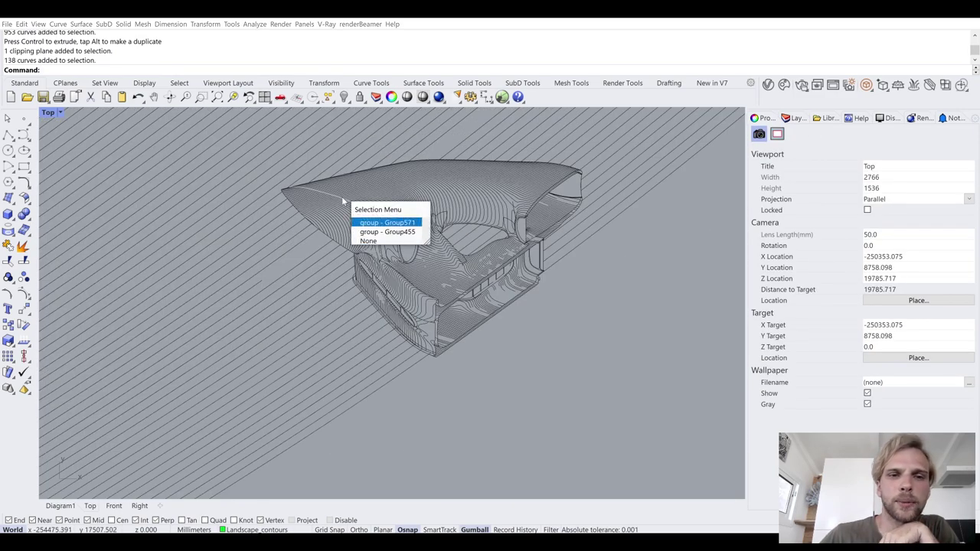
key(Escape)
click(323, 209)
key(Escape)
scroll(329, 219, up, 3)
scroll(328, 219, up, 3)
click(304, 179)
key(Escape)
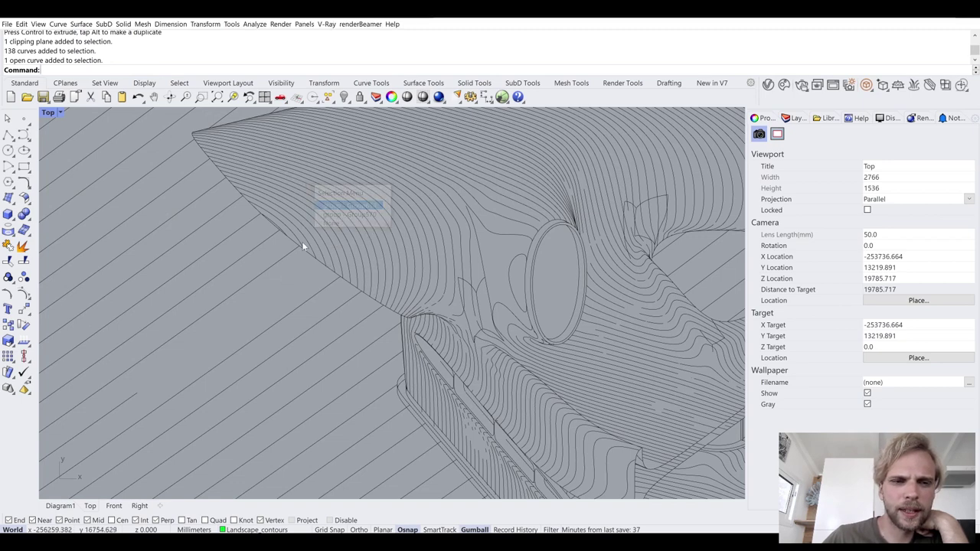
- Examine the larger section drawing up close for broken contour lines along the lower wall, the front corner and above the oval window
scroll(310, 215, down, 3)
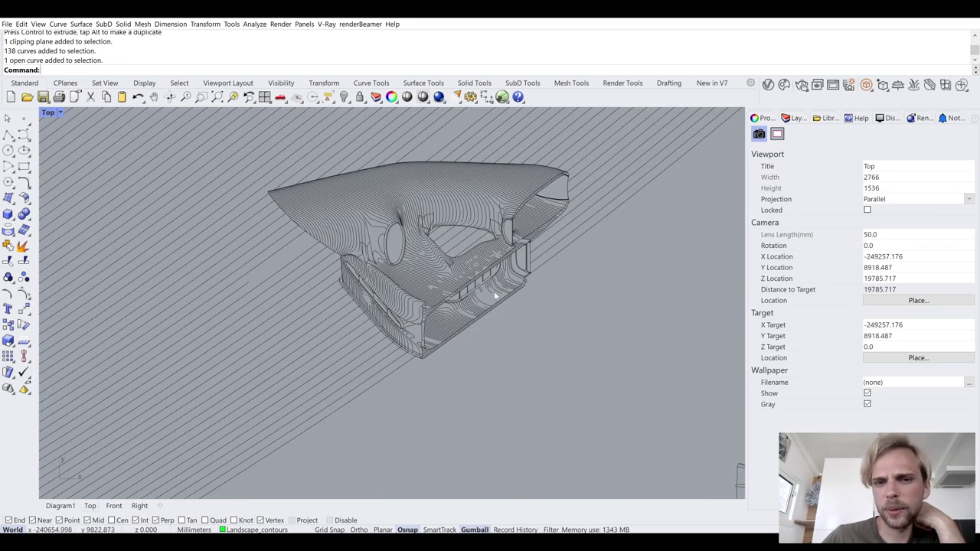
scroll(461, 296, up, 3)
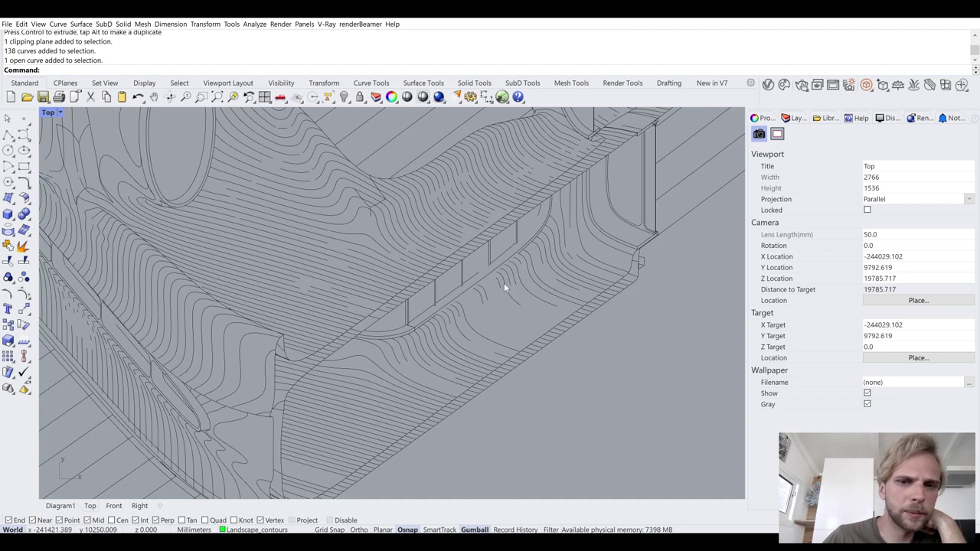
scroll(490, 268, up, 3)
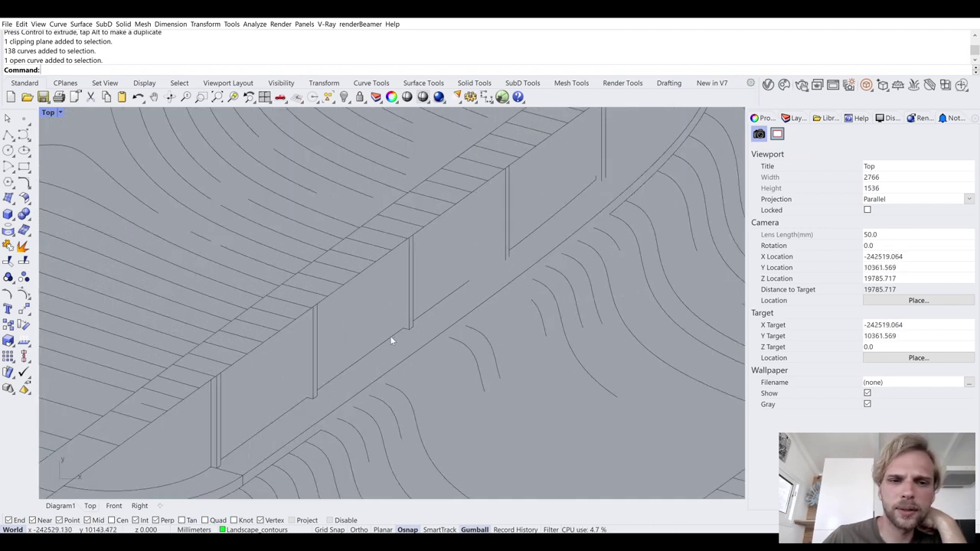
scroll(455, 230, down, 4)
scroll(463, 249, down, 3)
scroll(429, 262, up, 4)
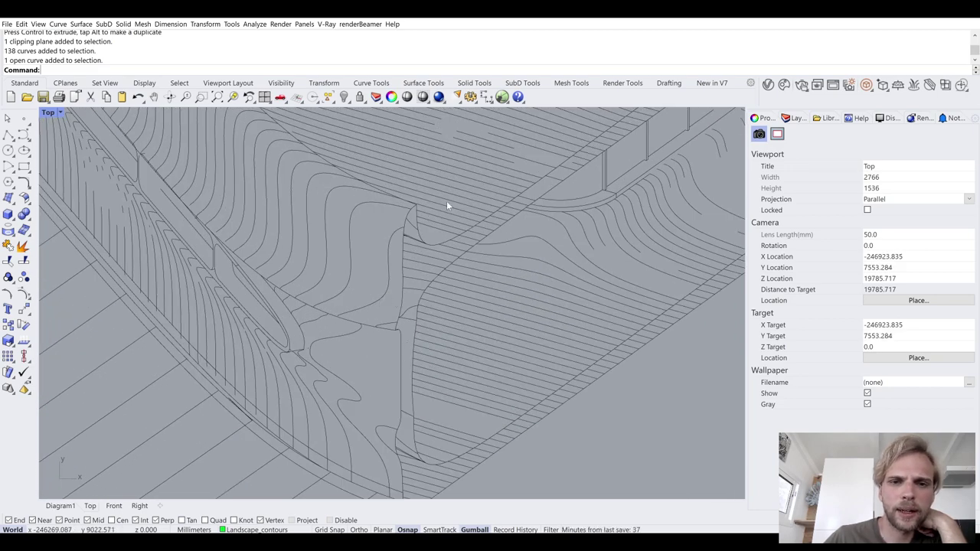
scroll(414, 245, down, 6)
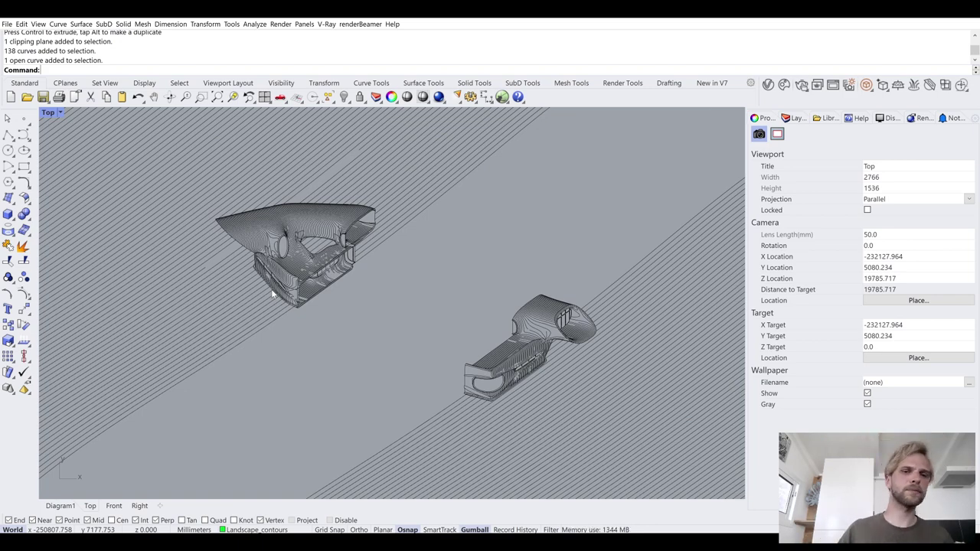
scroll(291, 222, up, 8)
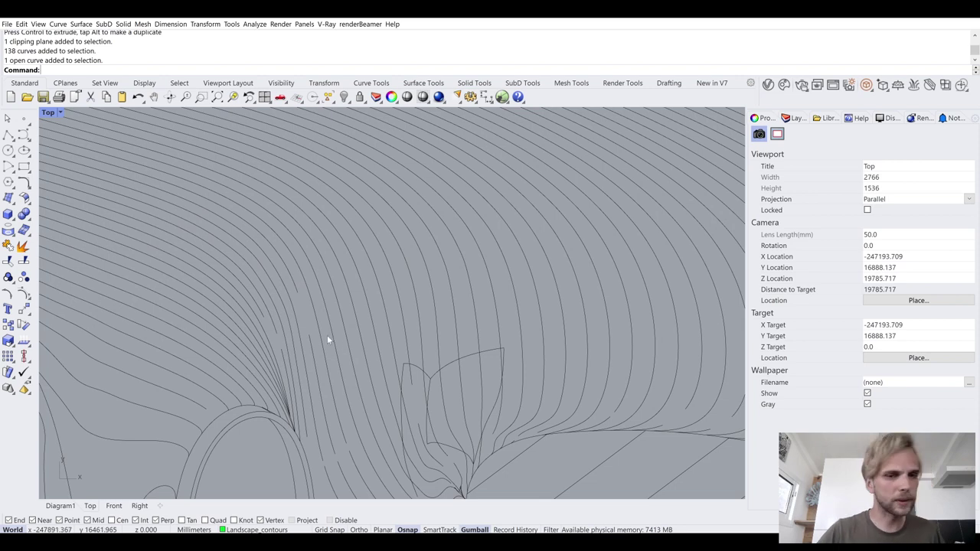
scroll(306, 305, up, 4)
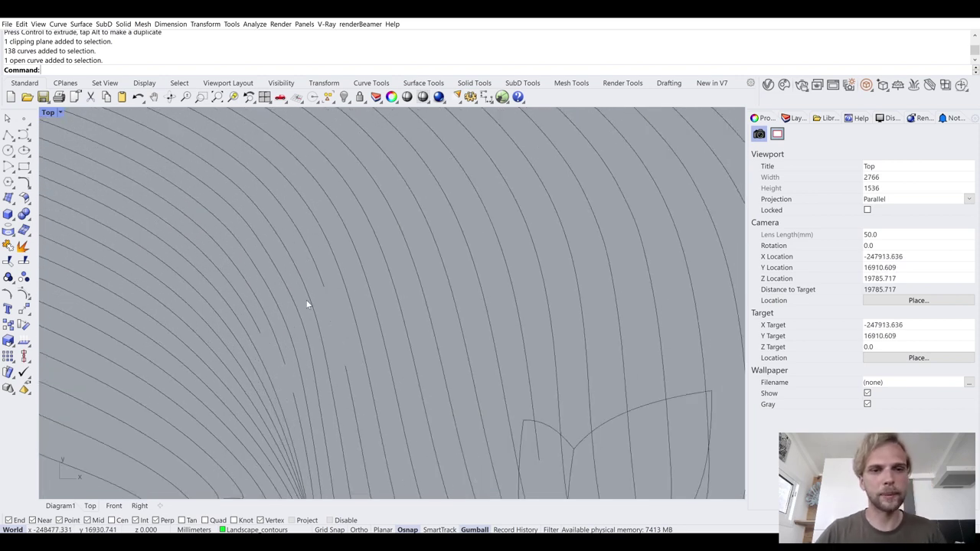
- Show the layer list and bridge the larger contour gap above the oval window with BlendCrv, using Curvature continuity at both ends and Join
click(796, 119)
scroll(521, 317, down, 3)
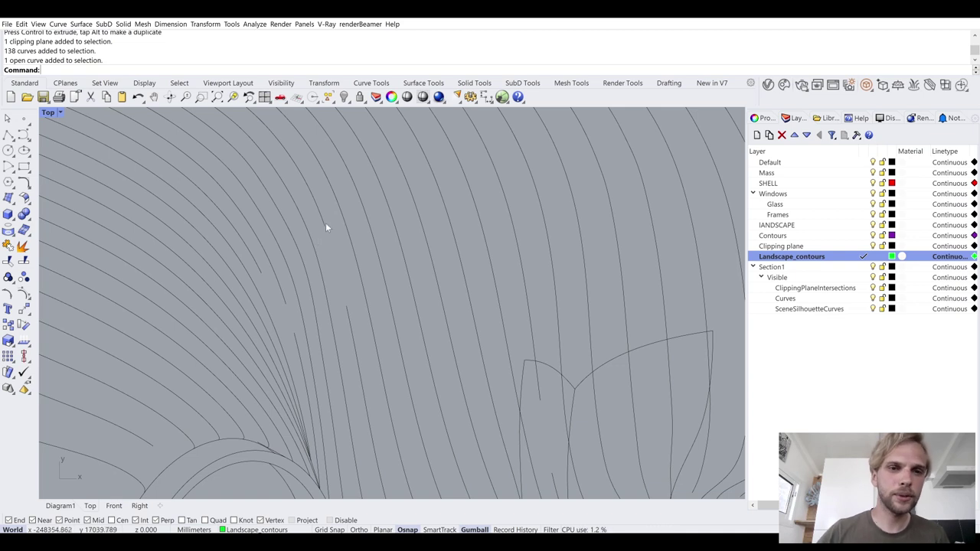
text(BlendCrv)
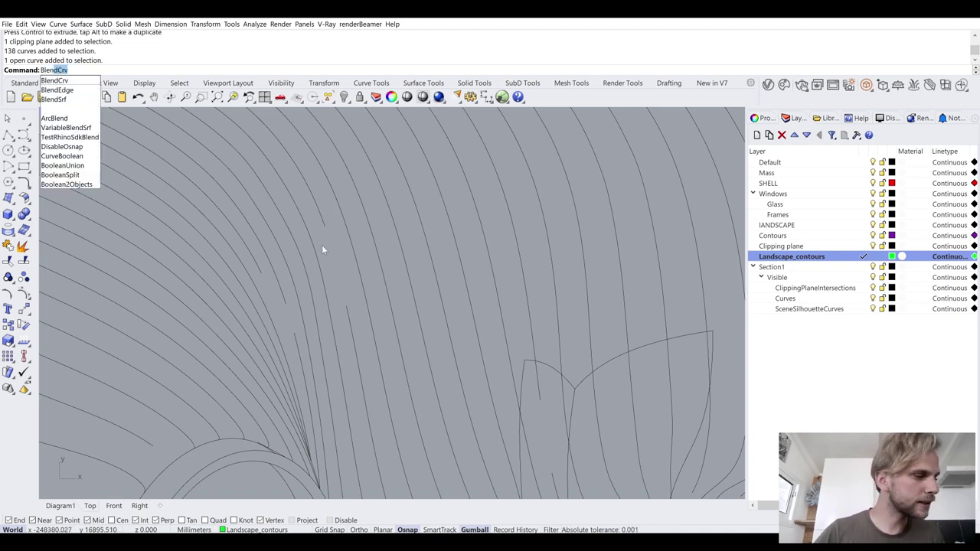
key(Return)
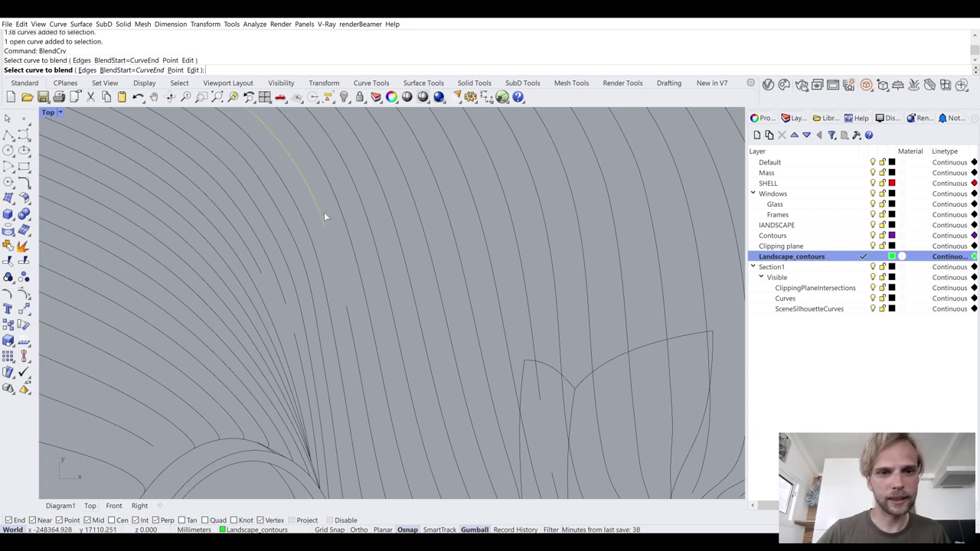
click(350, 328)
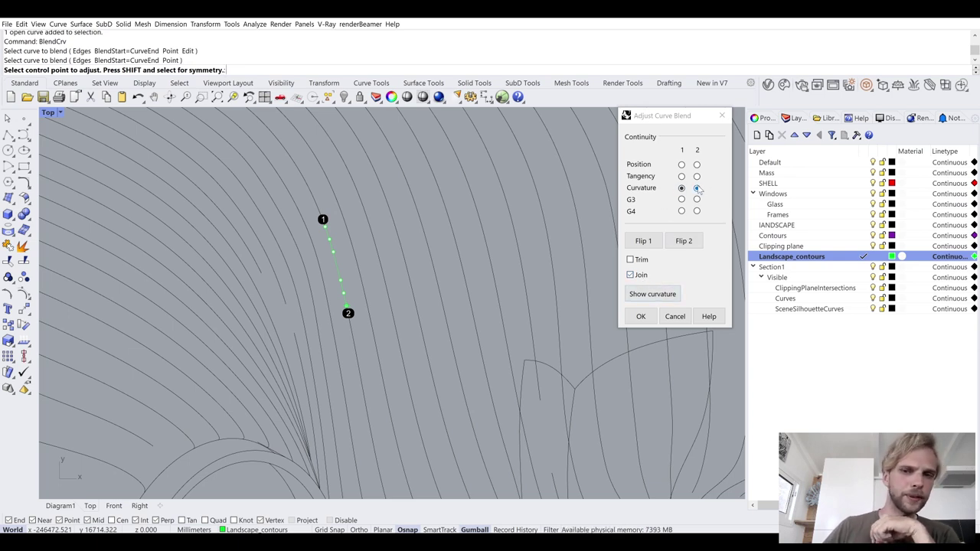
click(641, 316)
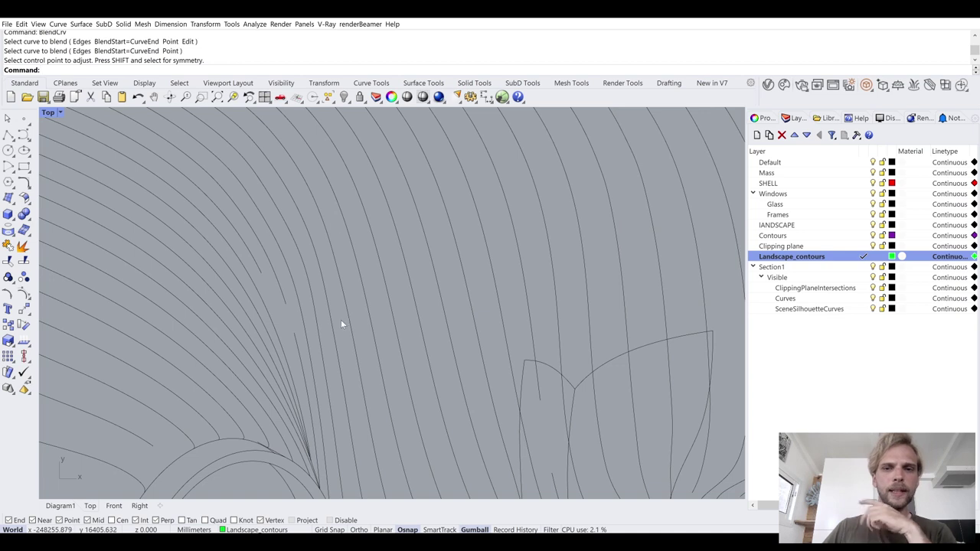
drag(340, 300, 344, 298)
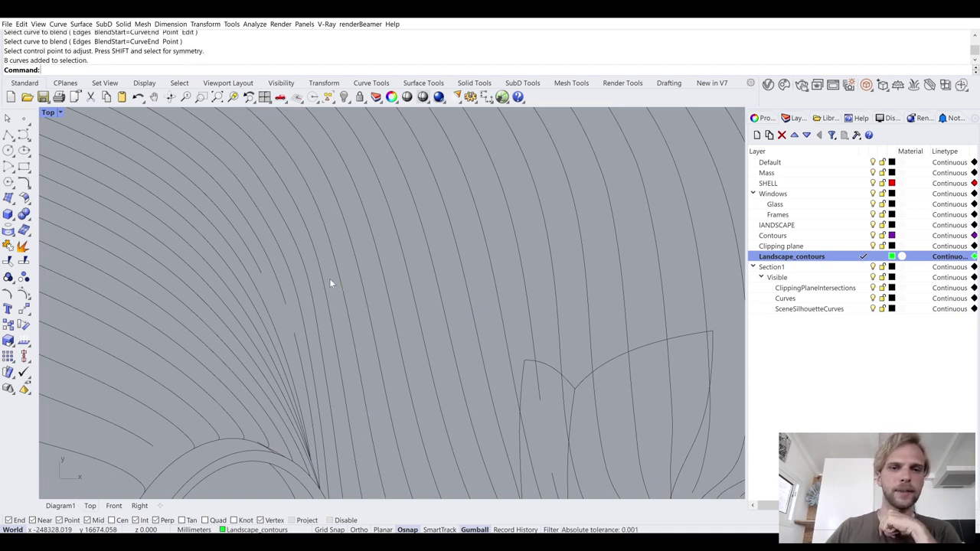
- Blend the two ends of the neighbouring short contour gap above the oval window
key(Return)
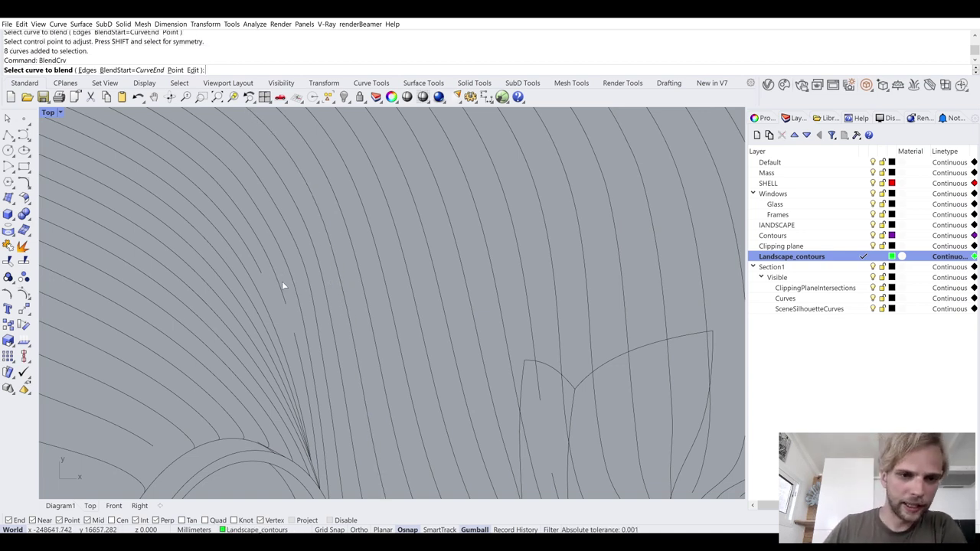
click(301, 357)
click(300, 352)
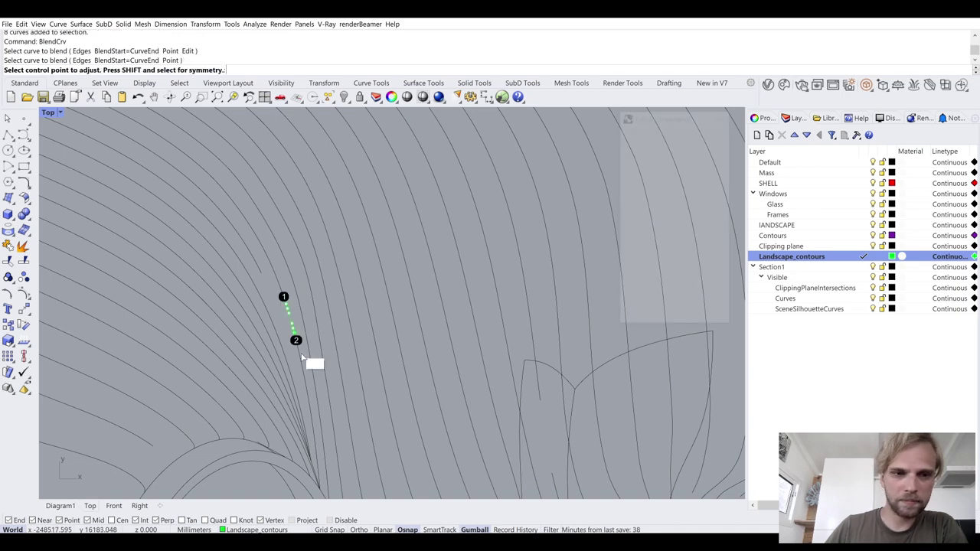
key(Return)
- Inspect the repaired contours above the oval window and look over the surrounding drawing for further gaps
scroll(316, 476, up, 2)
scroll(311, 459, down, 3)
click(269, 307)
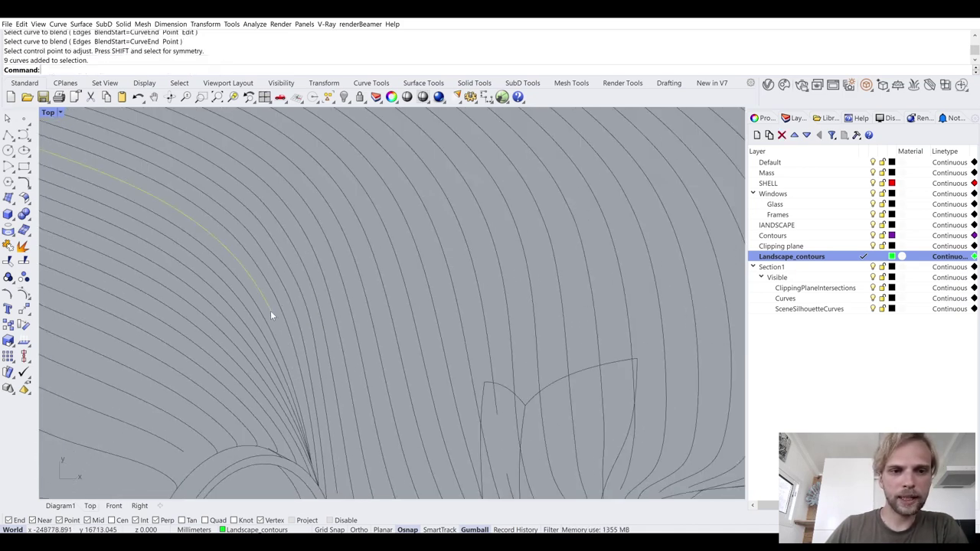
scroll(277, 357, up, 3)
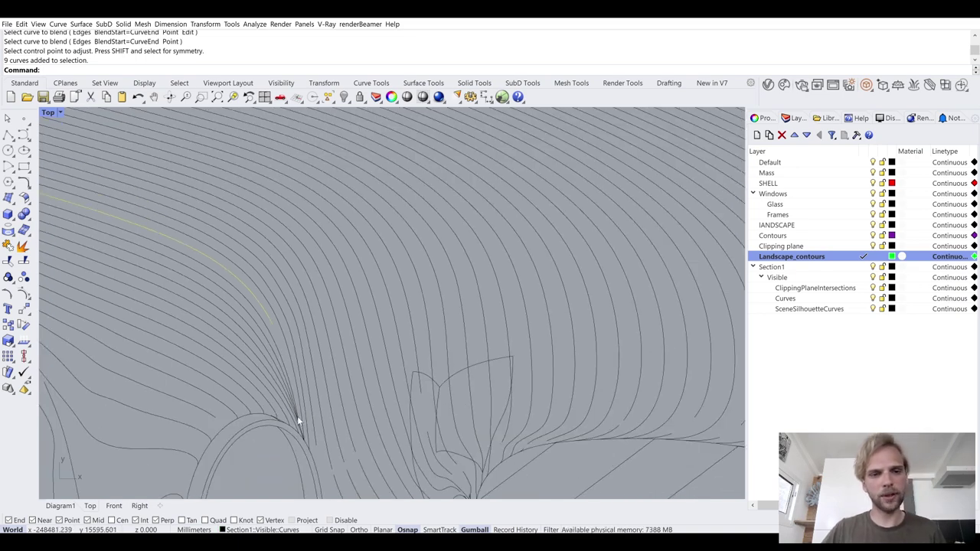
key(Escape)
scroll(320, 260, down, 4)
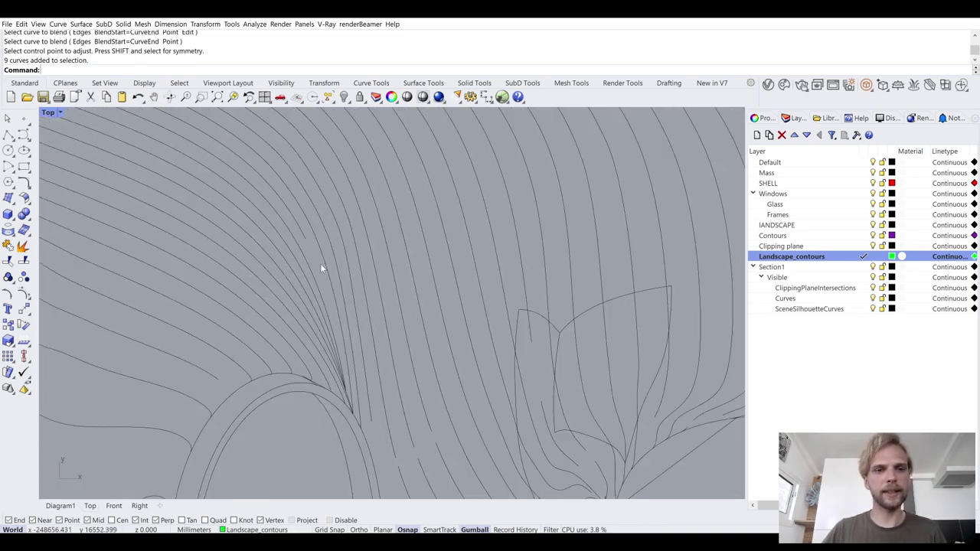
scroll(326, 281, up, 4)
click(297, 217)
key(Escape)
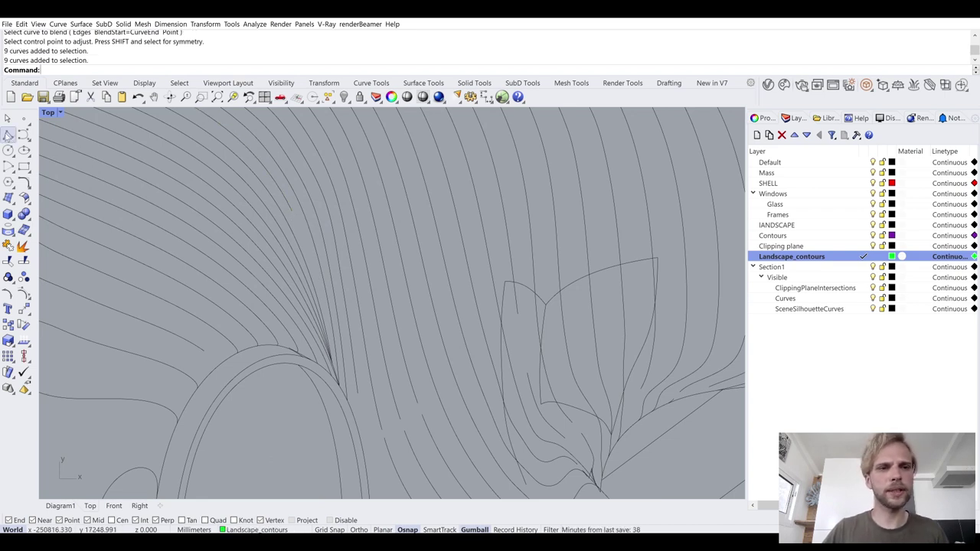
scroll(322, 389, down, 2)
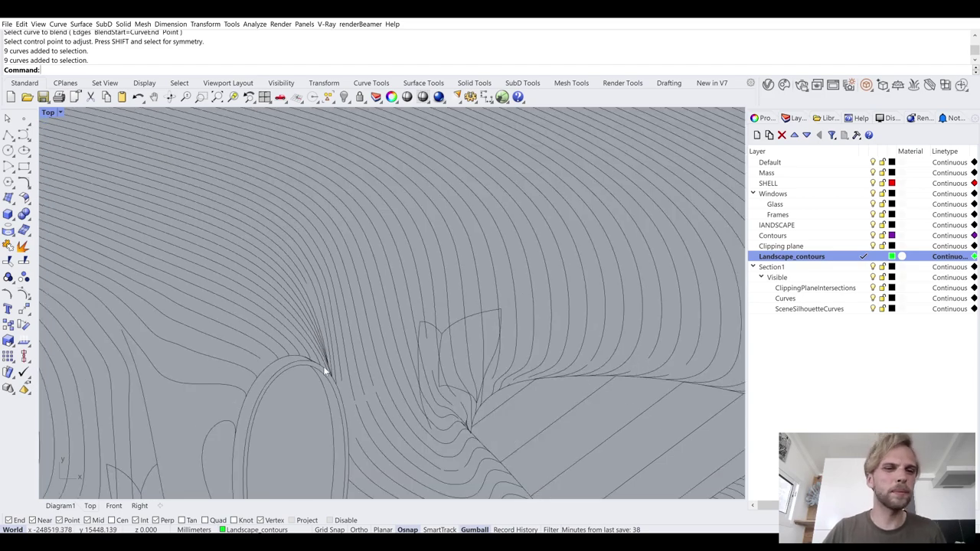
scroll(285, 217, up, 4)
scroll(322, 223, down, 2)
ctrl+shift+right_drag(320, 177, 342, 245)
scroll(605, 286, up, 2)
scroll(516, 265, up, 2)
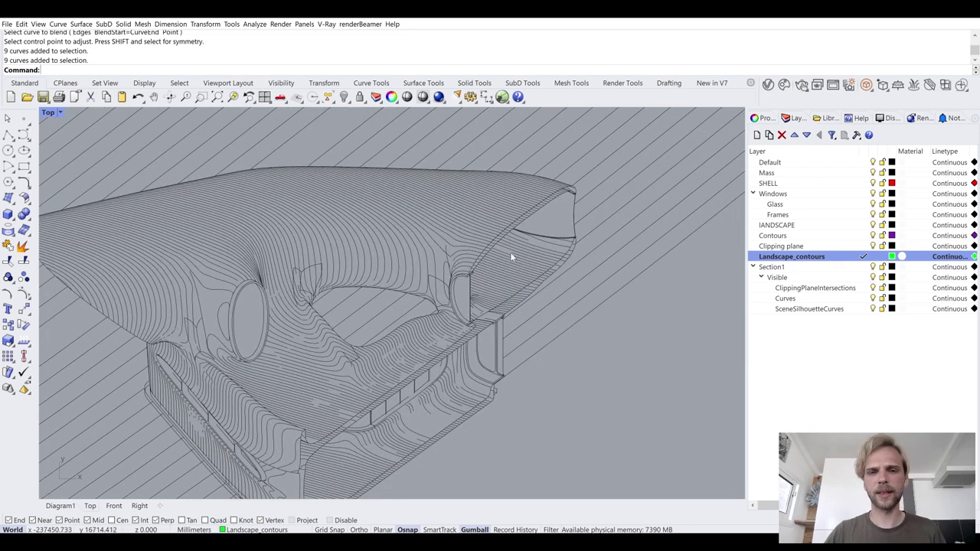
- Blend the broken contour inside the large end opening, from the cut edge to its continuation, with Curvature continuity and Join
scroll(501, 280, up, 3)
scroll(475, 282, up, 2)
key(Return)
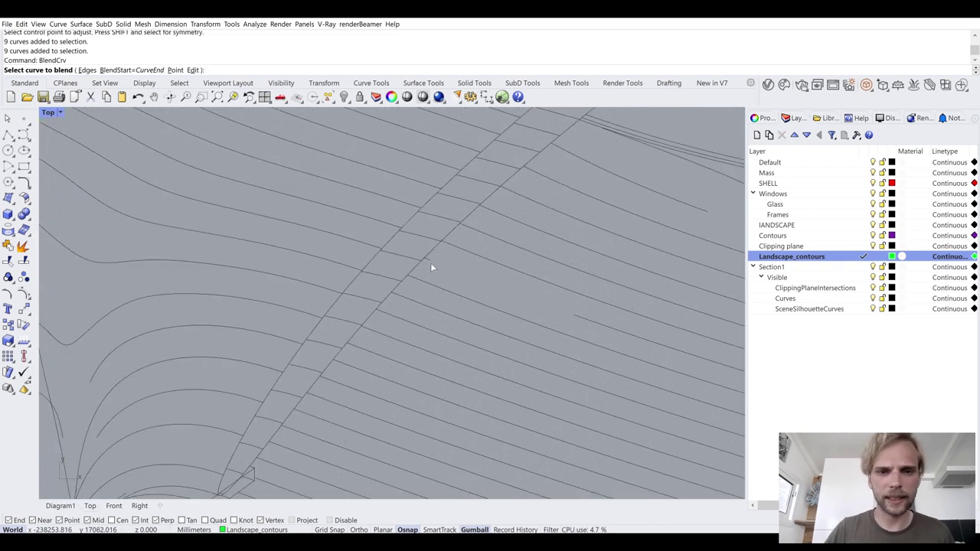
click(430, 261)
click(586, 319)
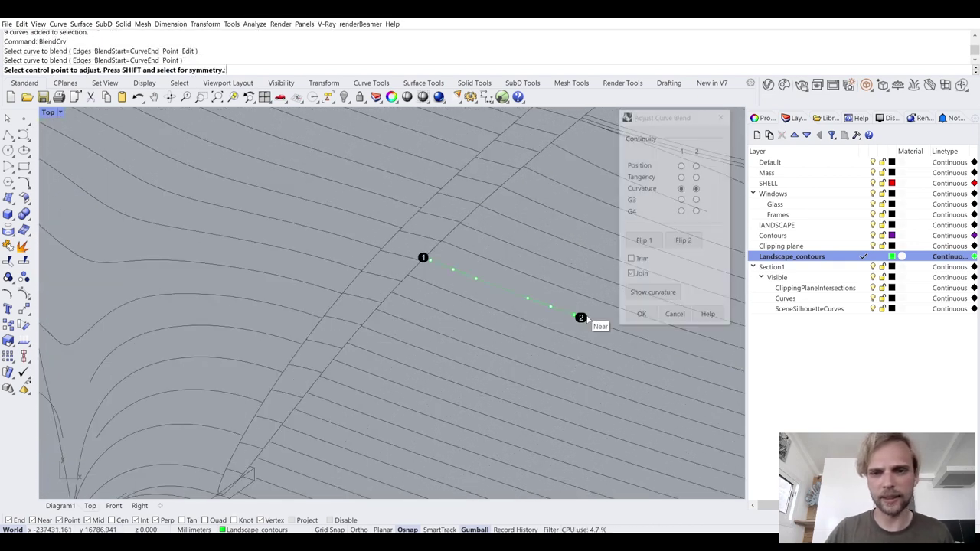
click(641, 316)
- Join the short loose contour beneath the end opening's thin curved edge to the line at the outer cut edge with a curvature blend
scroll(641, 307, down, 3)
scroll(419, 255, up, 4)
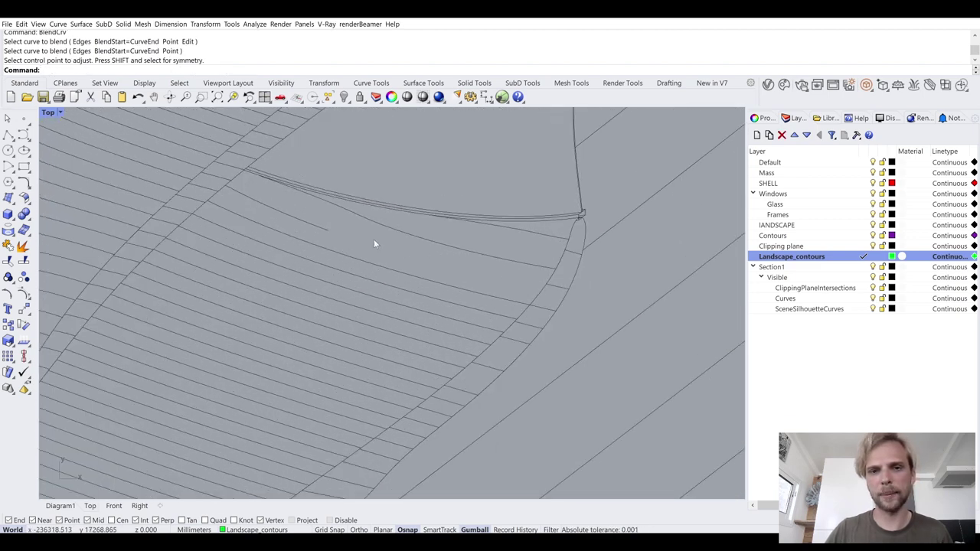
key(Return)
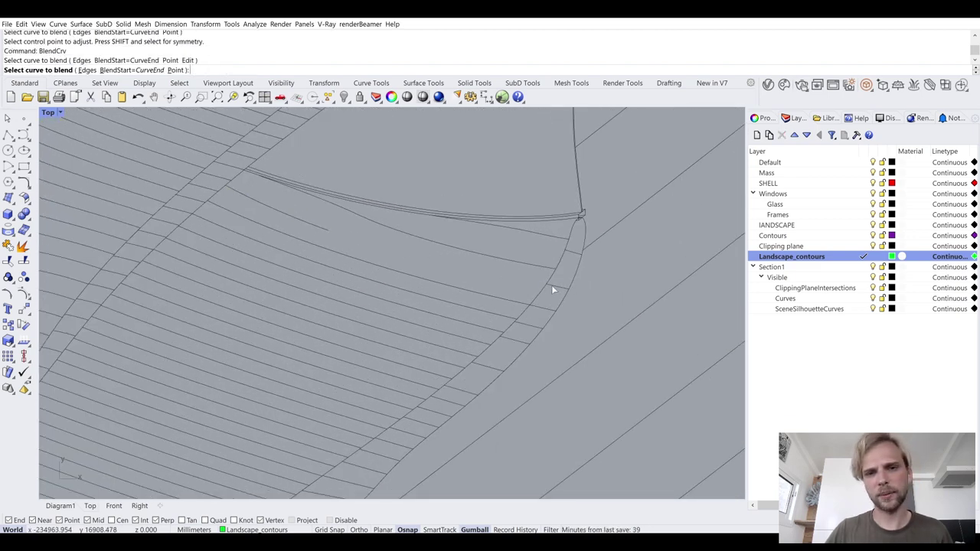
click(327, 229)
click(551, 289)
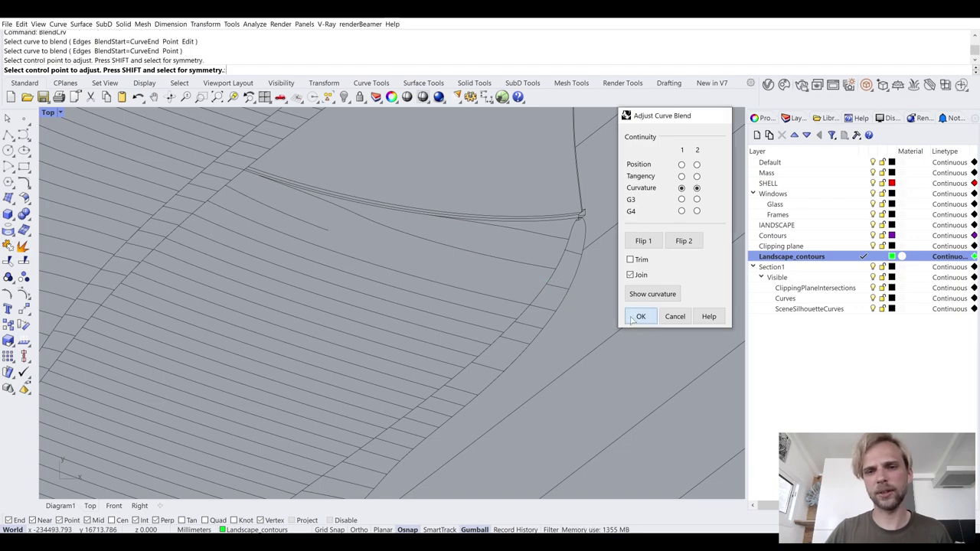
click(641, 316)
- Bridge the contour gap on the curved lower wall closest to the rounded frame with a curve blend
scroll(611, 310, down, 5)
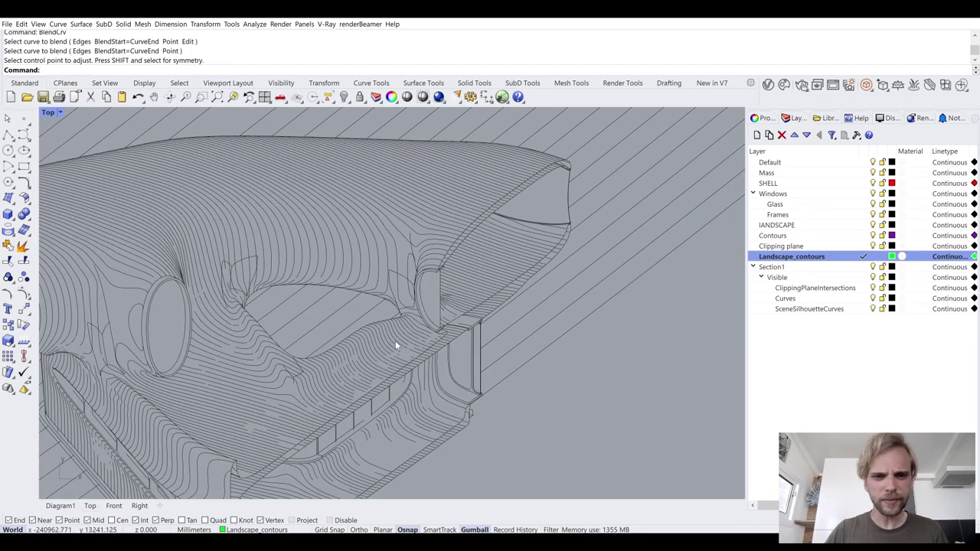
scroll(393, 349, up, 10)
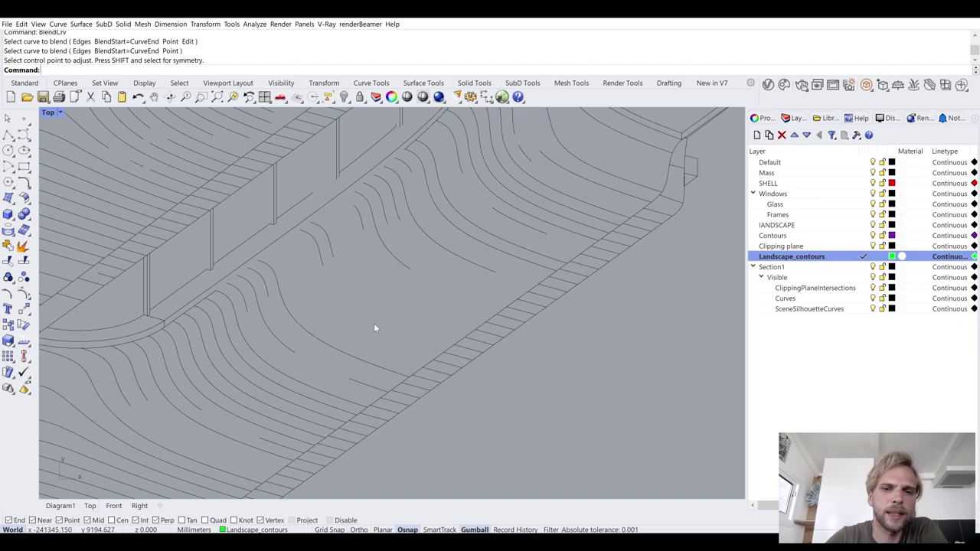
click(397, 372)
key(Escape)
scroll(417, 325, down, 3)
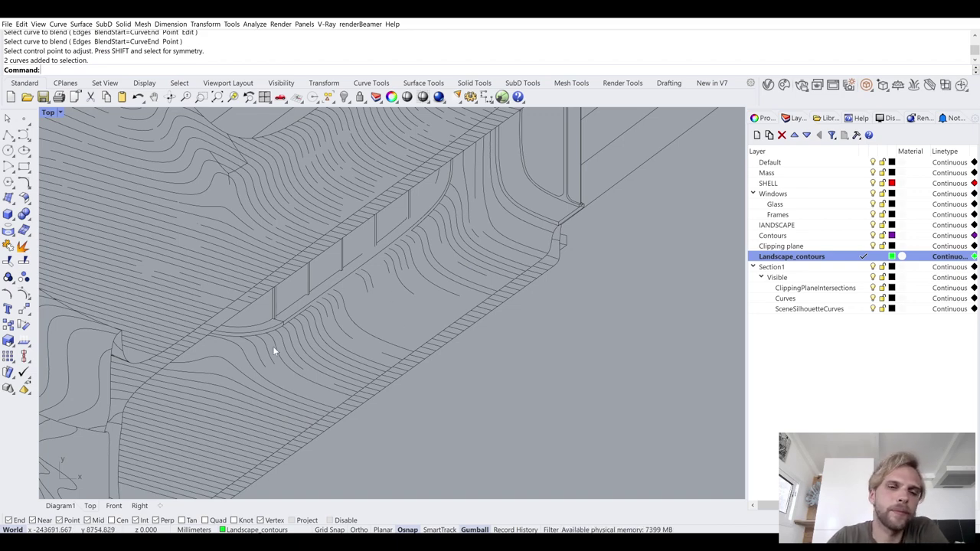
scroll(503, 246, up, 5)
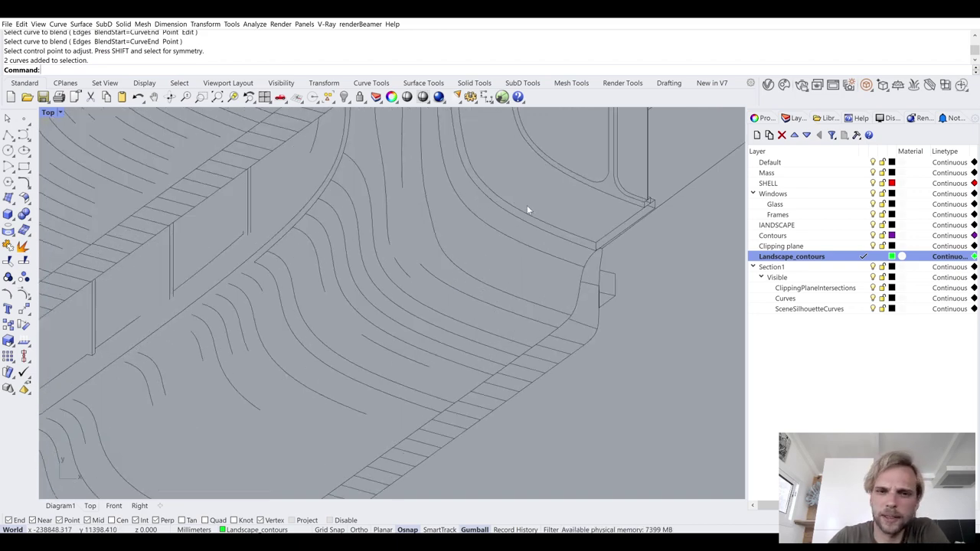
key(Return)
click(380, 239)
click(403, 324)
click(639, 317)
- Blend two more broken contours on the curved lower wall, working away from the rounded frame towards the window strip
key(Return)
click(375, 320)
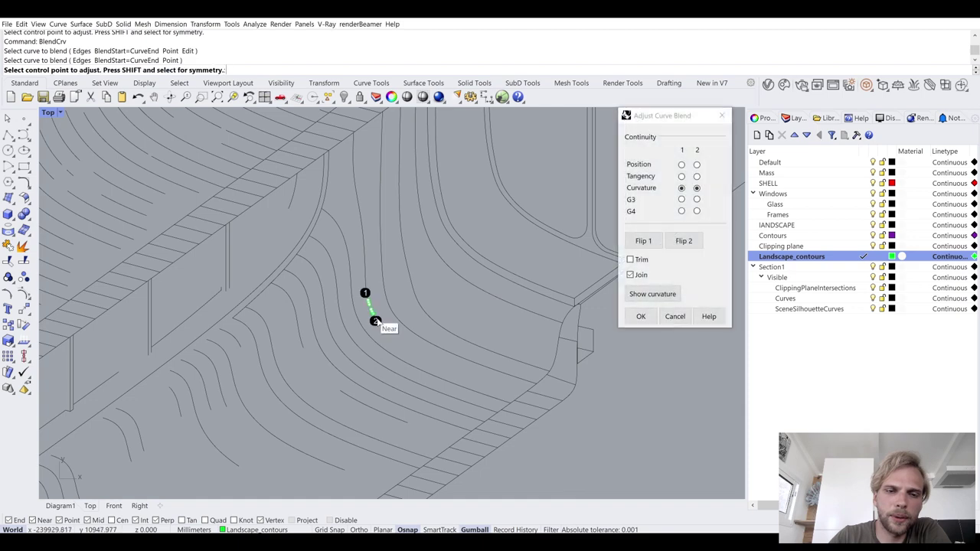
key(Return)
key(Return)
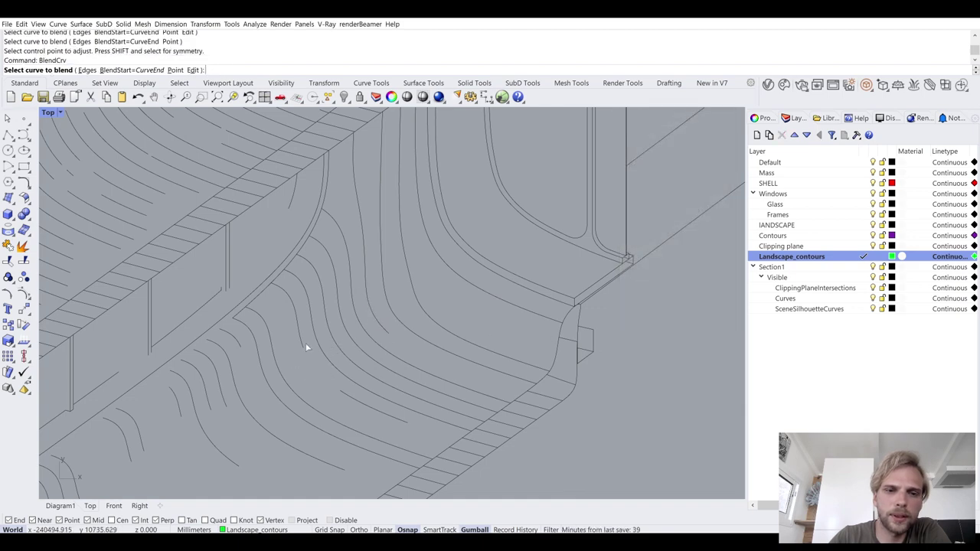
click(301, 341)
click(344, 392)
key(Return)
- Blend two more broken contours on the curved lower wall, beside the rounded end of the window strip
right_drag(323, 403, 390, 304)
key(Return)
click(464, 342)
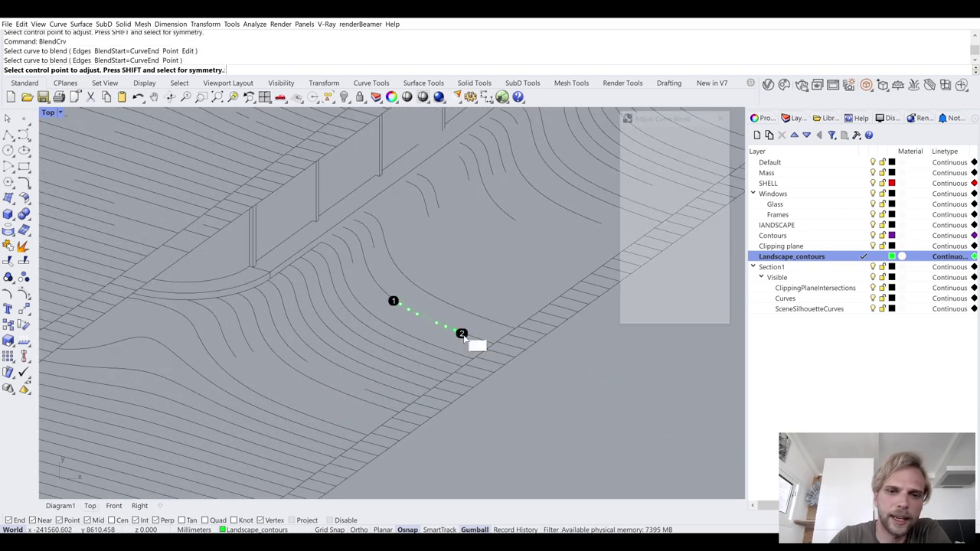
key(Return)
key(Return)
click(299, 358)
click(379, 393)
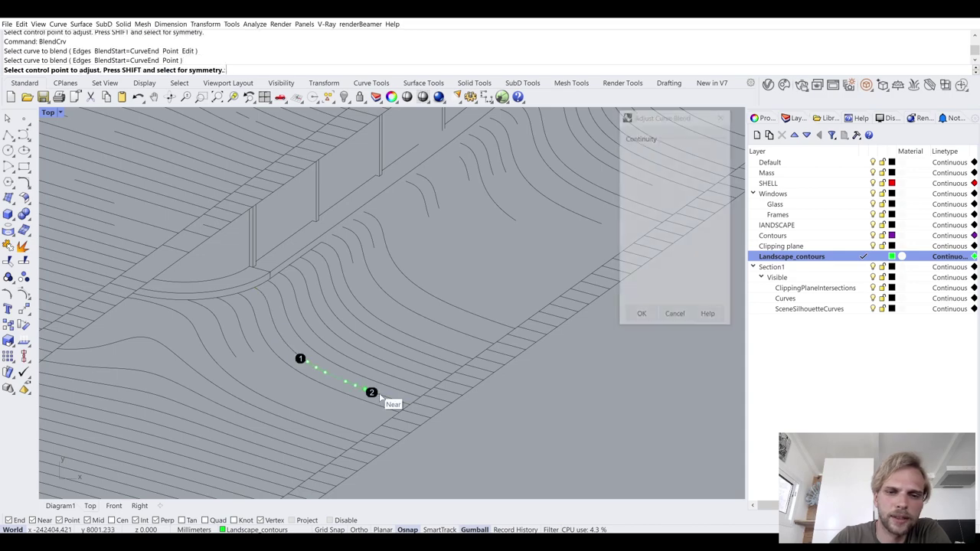
click(641, 317)
right_drag(291, 353, 398, 307)
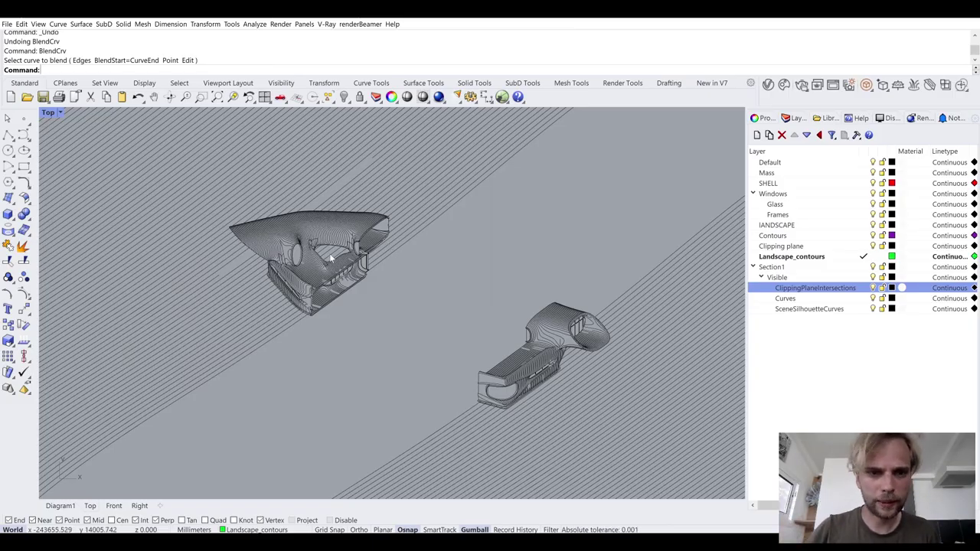
- Examine both section drawings, hiding and reshowing Section1's Curves layer to check which lines it contains
scroll(328, 255, up, 5)
scroll(282, 136, down, 2)
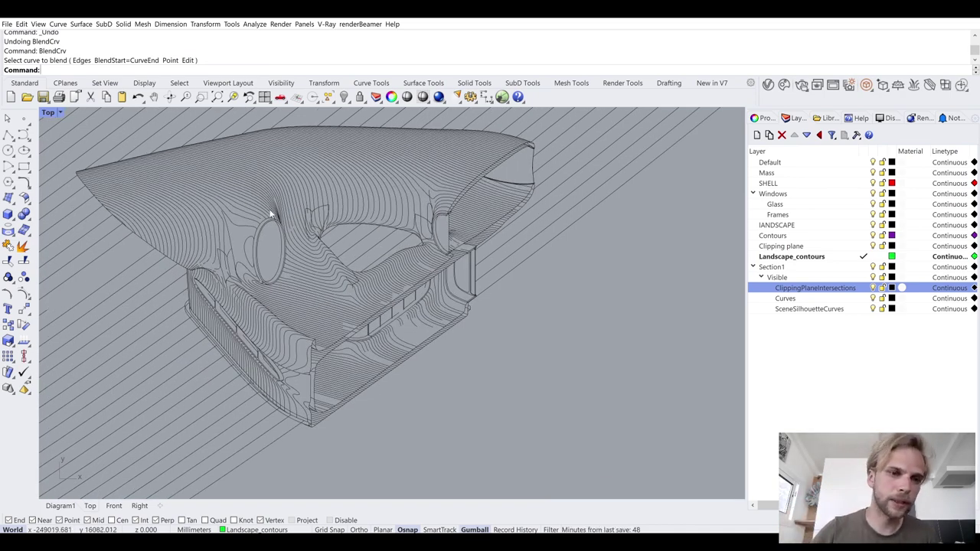
scroll(429, 327, down, 6)
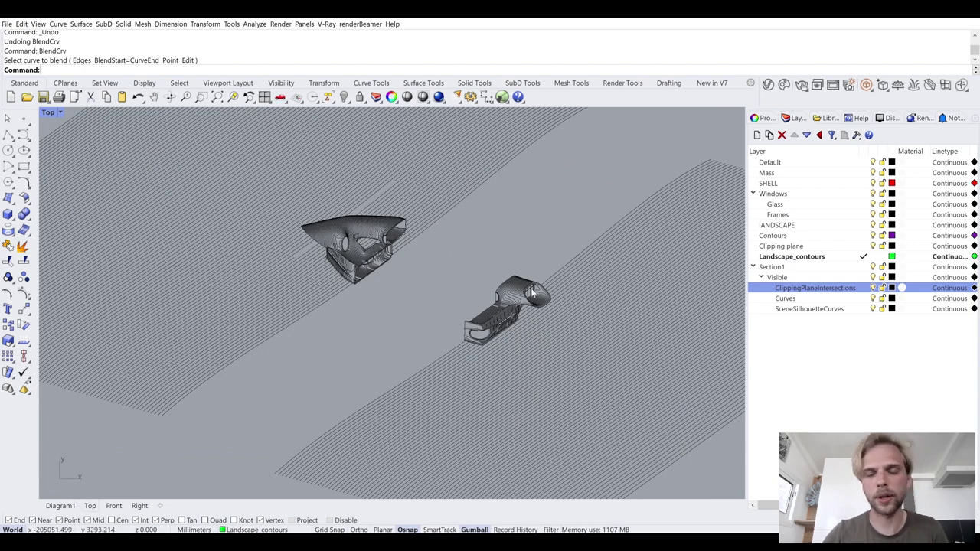
scroll(314, 247, up, 3)
scroll(361, 231, up, 2)
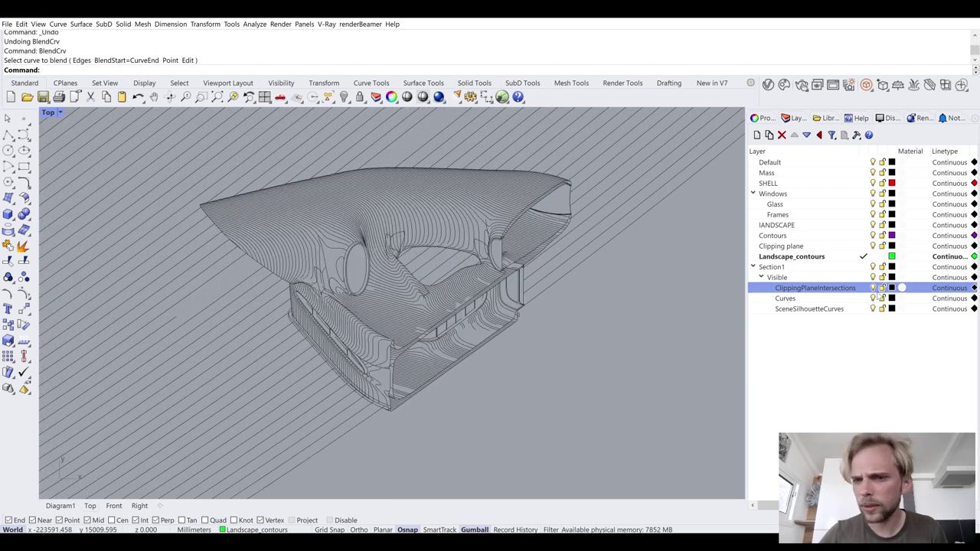
right_drag(450, 357, 446, 323)
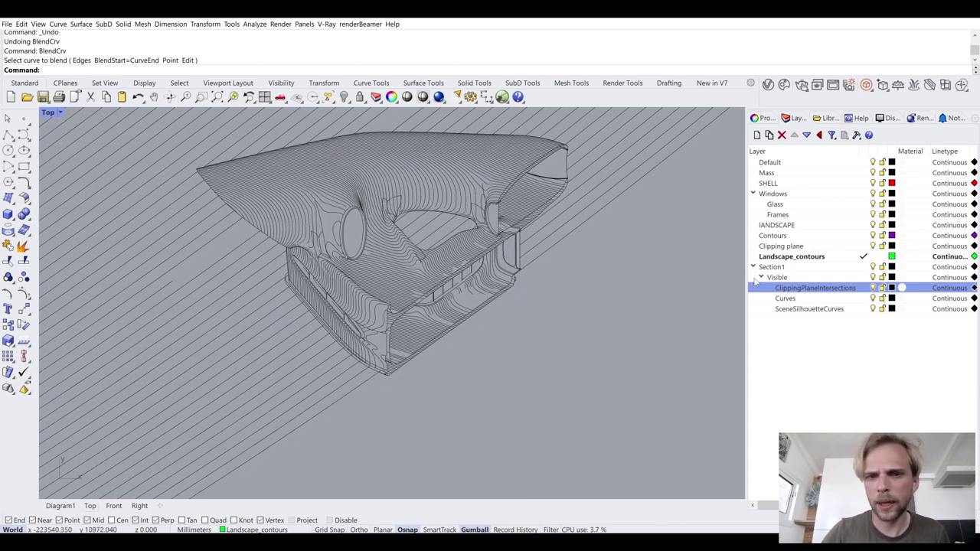
click(874, 300)
click(874, 299)
scroll(526, 323, down, 5)
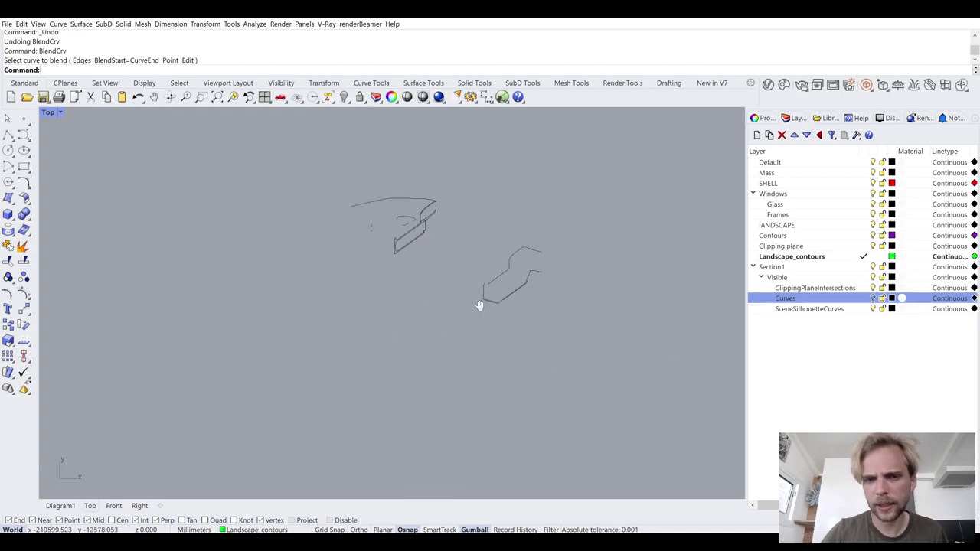
click(874, 298)
- Select the grouped outline curves of both building halves and isolate them from everything else
scroll(246, 231, up, 10)
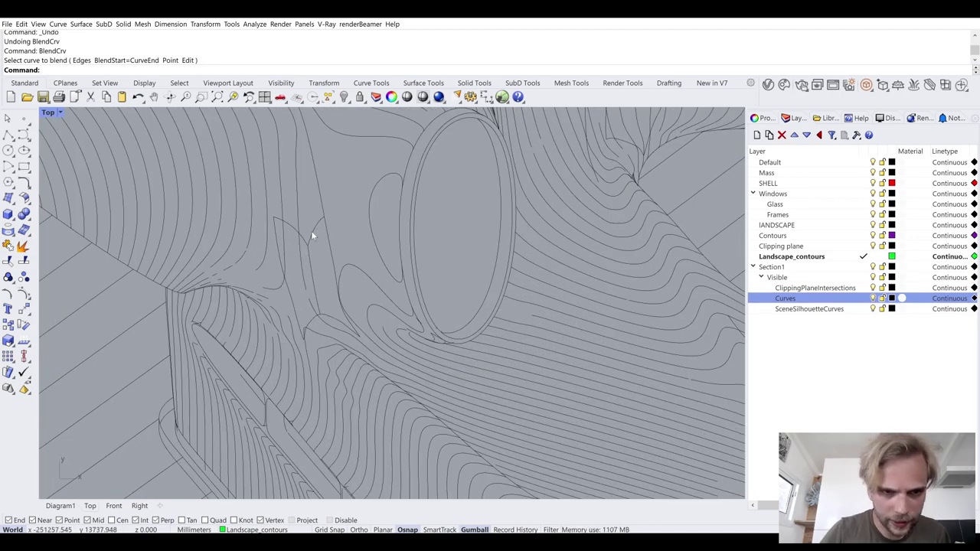
scroll(266, 227, up, 3)
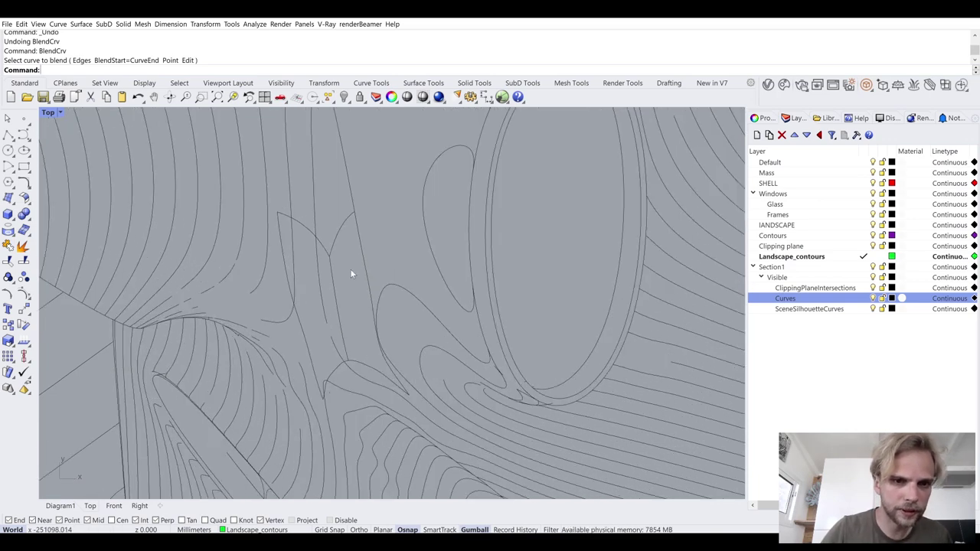
key(ctrl+a)
scroll(332, 247, down, 6)
scroll(337, 236, down, 3)
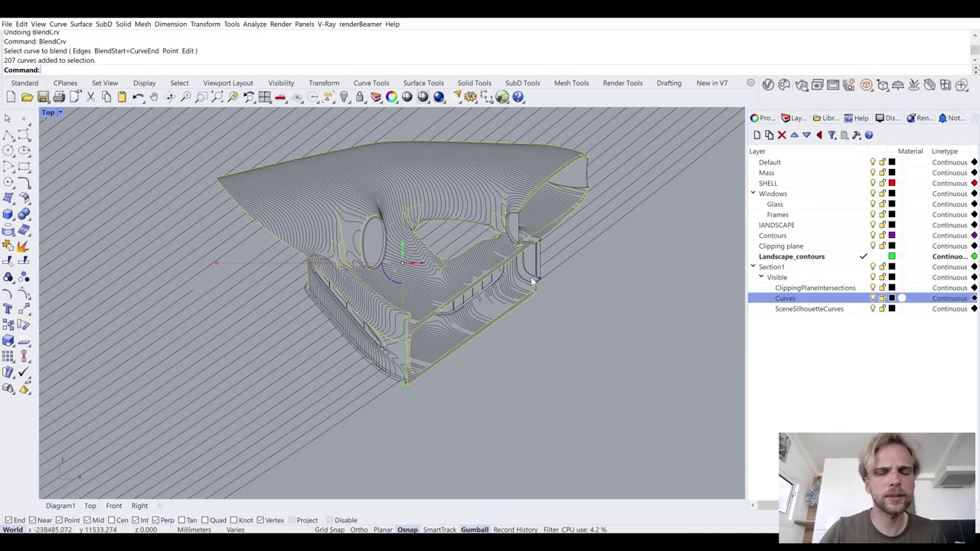
scroll(545, 293, down, 3)
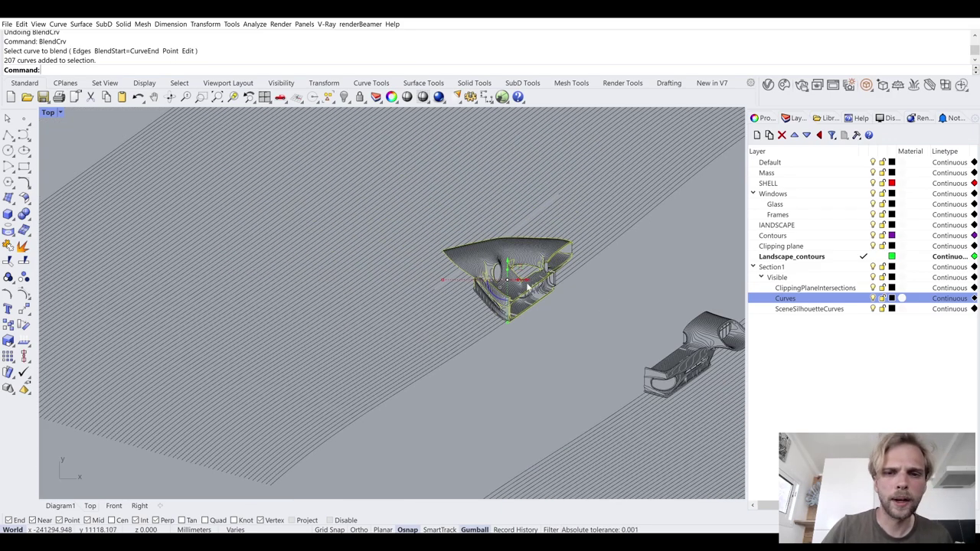
scroll(487, 257, up, 5)
scroll(613, 367, down, 3)
right_drag(650, 409, 507, 356)
scroll(507, 356, up, 2)
scroll(638, 186, up, 2)
scroll(576, 238, up, 3)
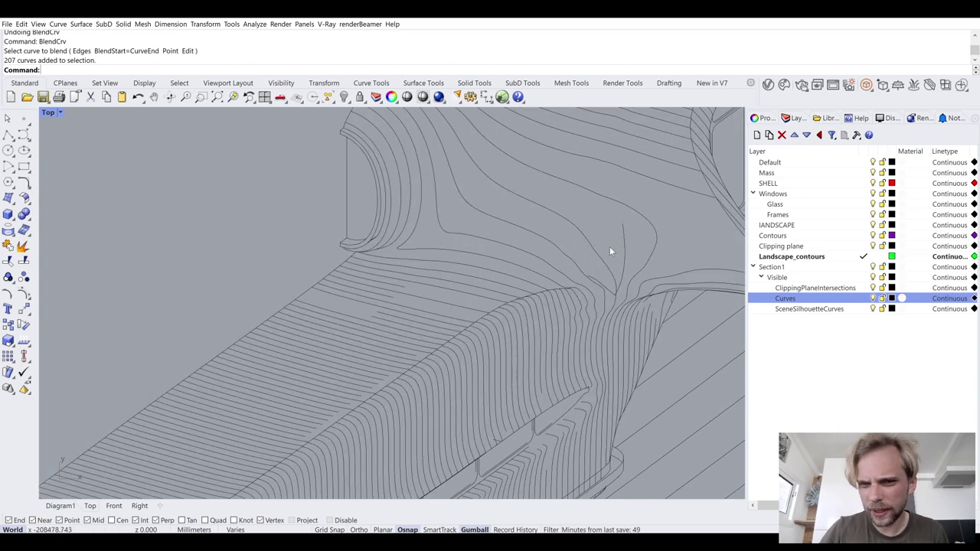
click(624, 256)
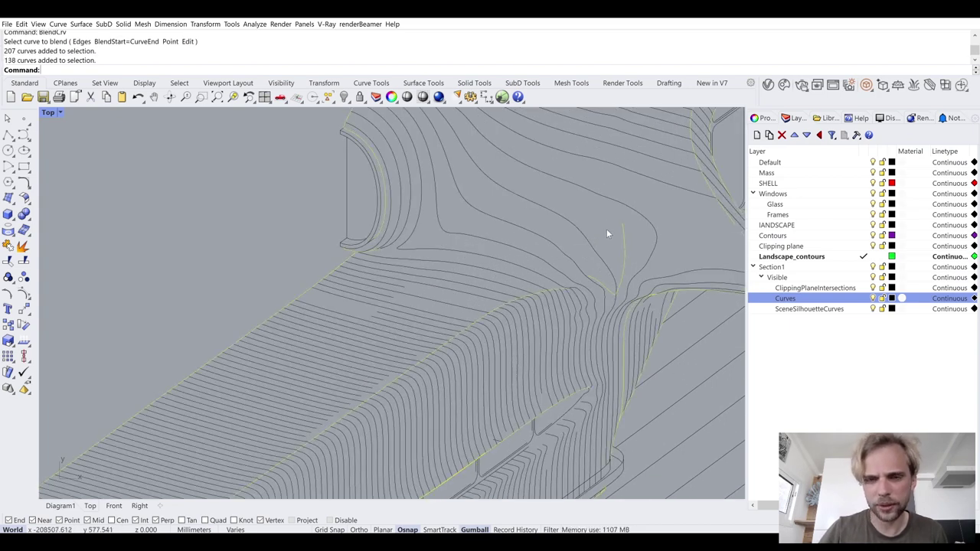
scroll(621, 268, down, 6)
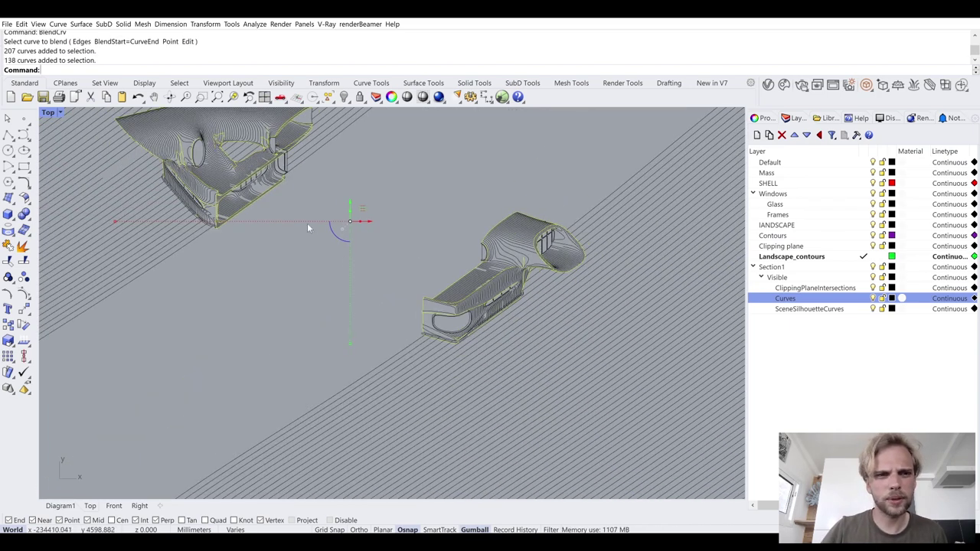
scroll(329, 243, up, 3)
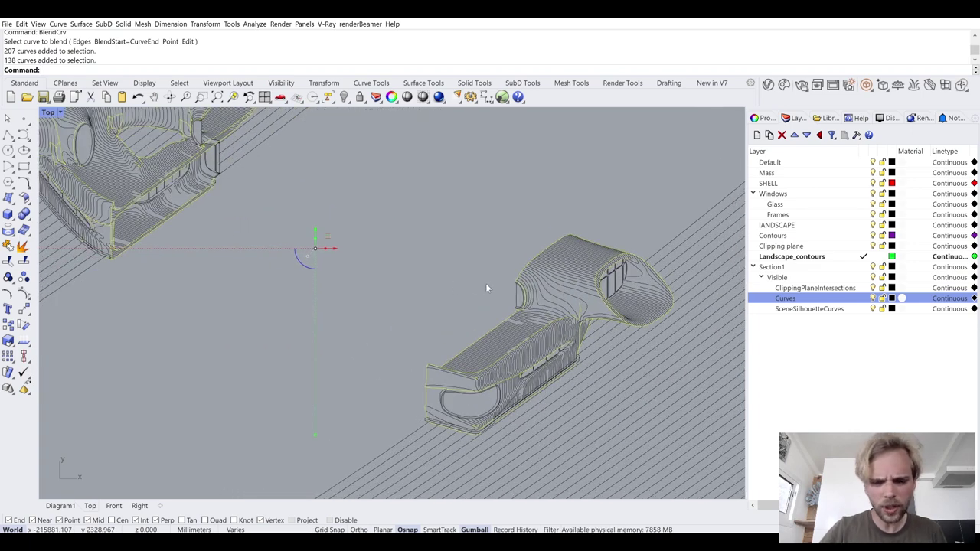
text(Isolate)
key(Return)
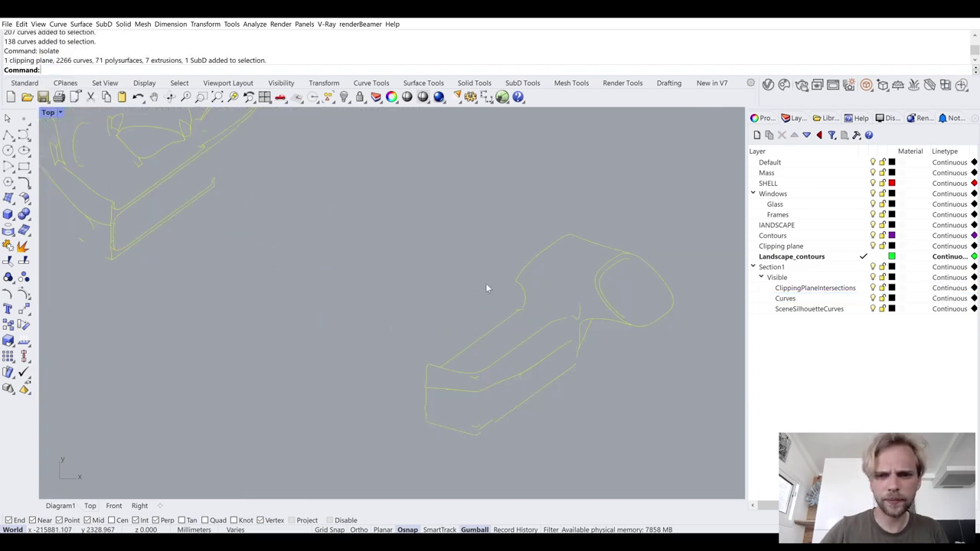
key(Escape)
- Ungroup the outline curves of the smaller building half with the tubular end
scroll(563, 319, up, 4)
right_drag(576, 314, 555, 228)
key(ctrl+a)
text(Ungroup)
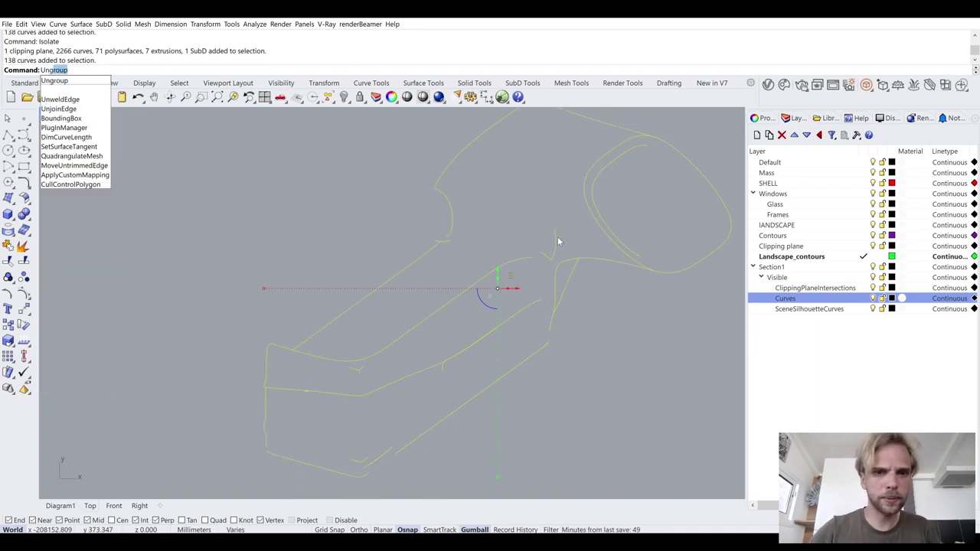
key(Return)
- Delete the two stray curves where the smaller half's long body meets its tubular end
scroll(566, 231, up, 3)
drag(574, 250, 516, 232)
key(Delete)
click(528, 276)
key(Delete)
scroll(414, 307, down, 3)
scroll(400, 322, up, 4)
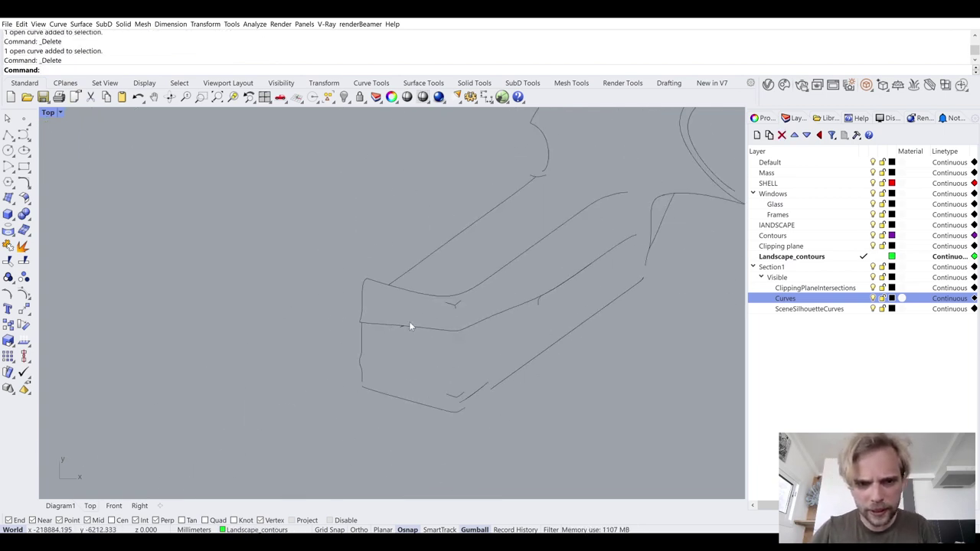
drag(512, 304, 455, 285)
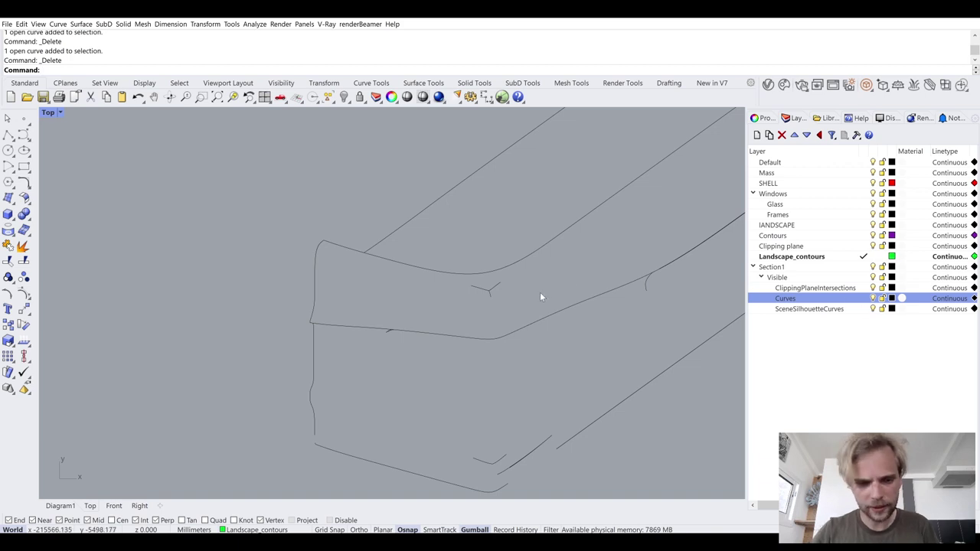
- Ungroup the outline curves of the larger building half
scroll(532, 287, down, 5)
right_drag(254, 245, 361, 382)
scroll(376, 328, up, 6)
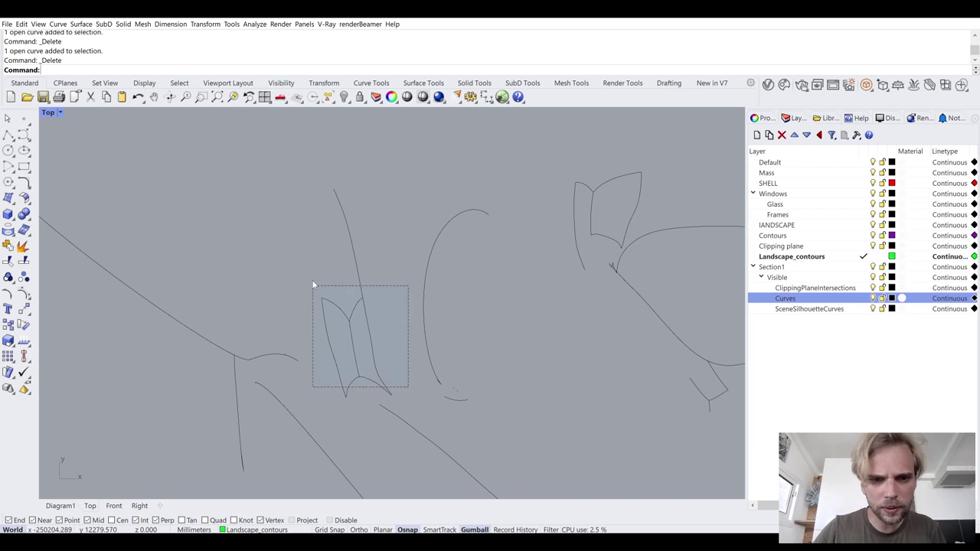
drag(313, 289, 311, 277)
key(ctrl+a)
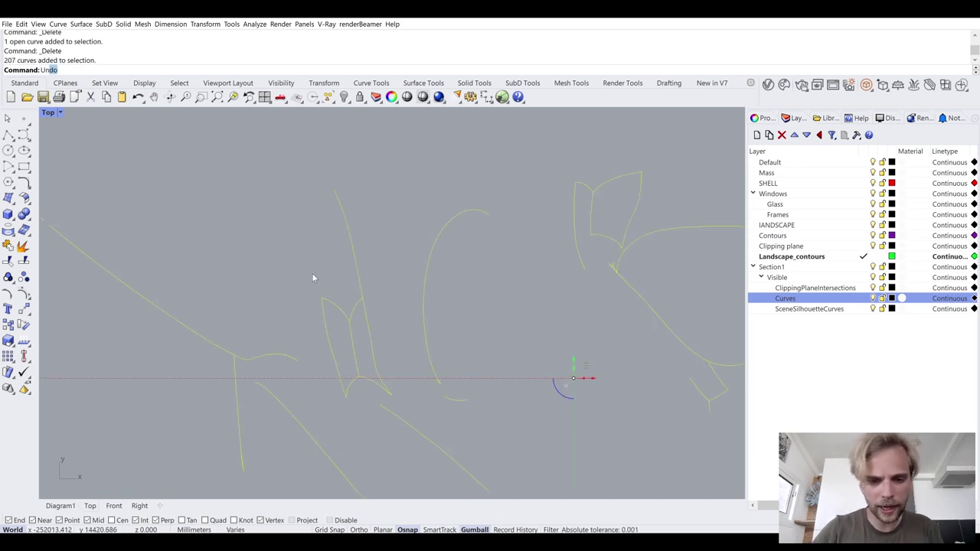
text(g)
key(Return)
key(Escape)
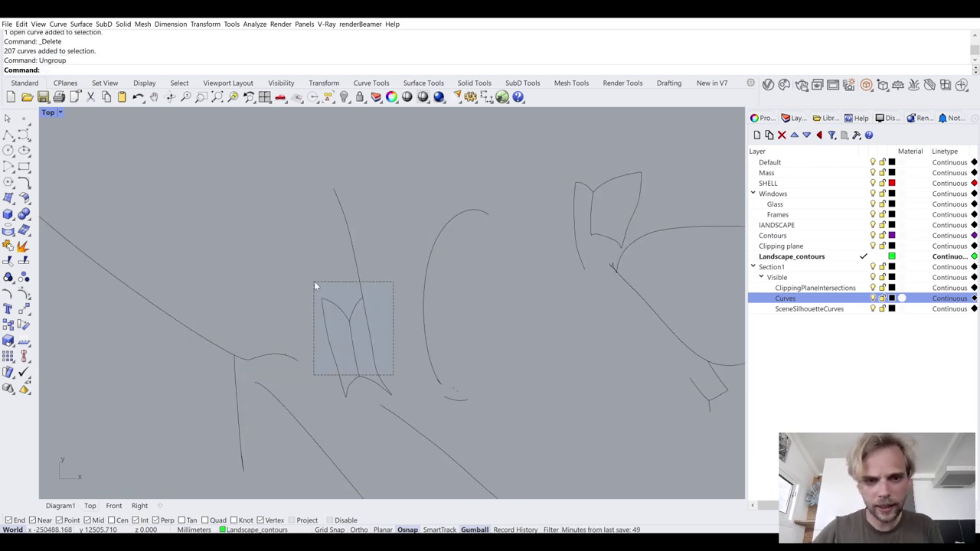
- Delete the stray crossing curves beside the oval opening of the larger half
drag(314, 285, 315, 282)
key(Delete)
scroll(351, 354, down, 5)
scroll(351, 355, down, 3)
- Regroup the outline curves of each building half into its own separate group
drag(546, 437, 278, 247)
text(g)
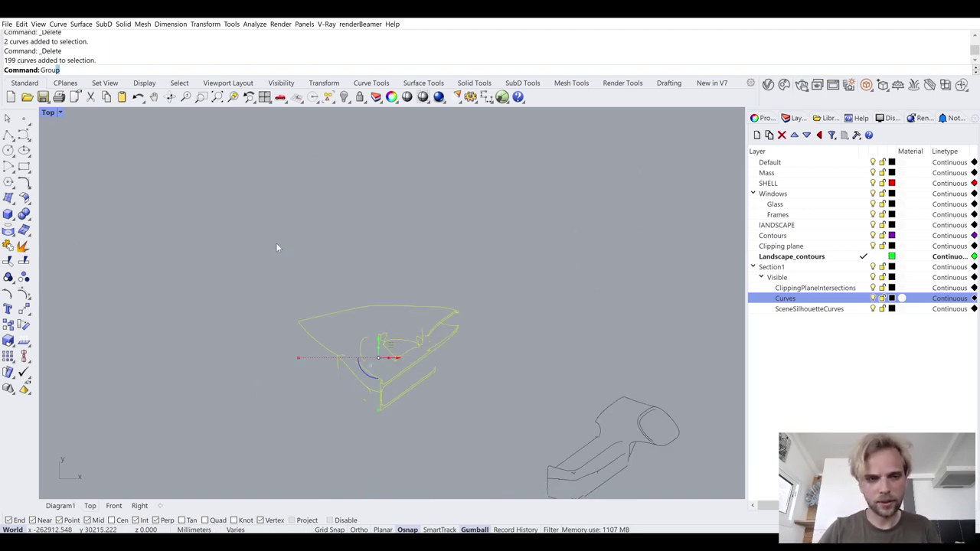
key(Return)
scroll(363, 258, down, 3)
drag(472, 327, 325, 215)
key(Return)
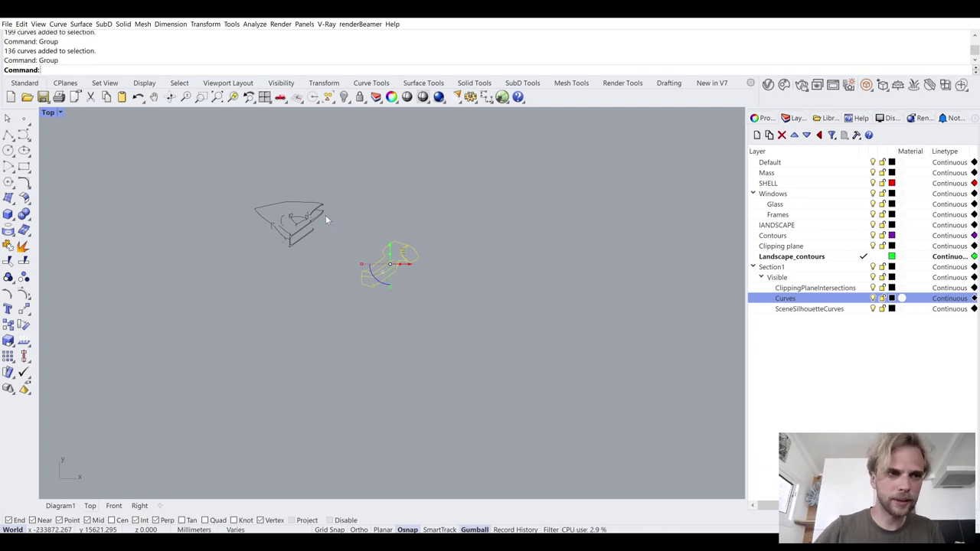
- Unisolate the outlines to bring back all hidden objects
text(Uni)
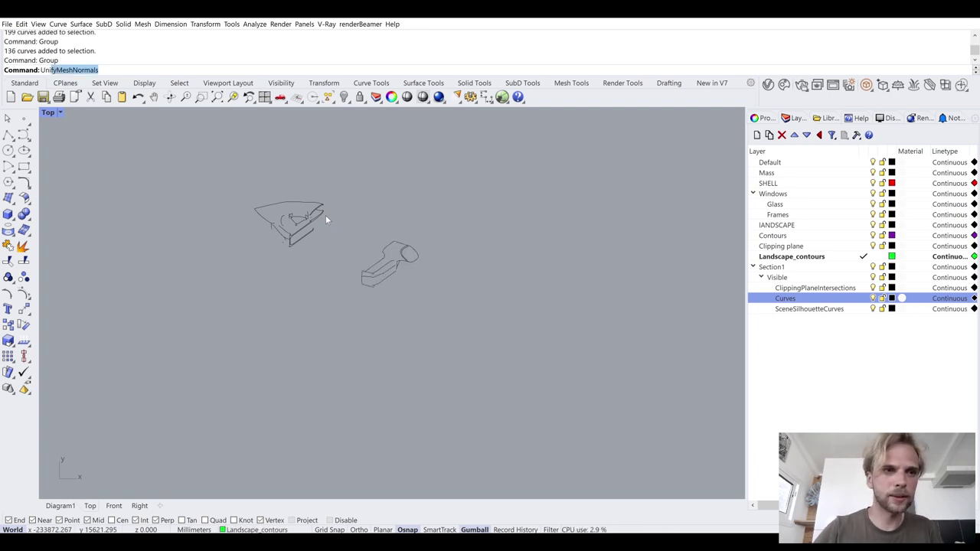
text(solate)
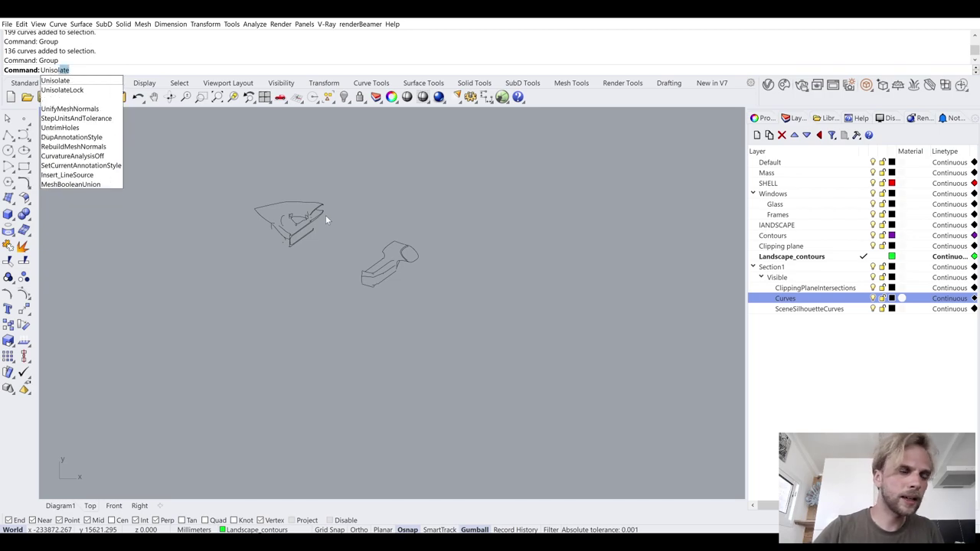
key(Return)
- Blend the two broken contours just above the arched edge near the larger half's outer corner, with Curvature continuity and Join
scroll(277, 193, up, 5)
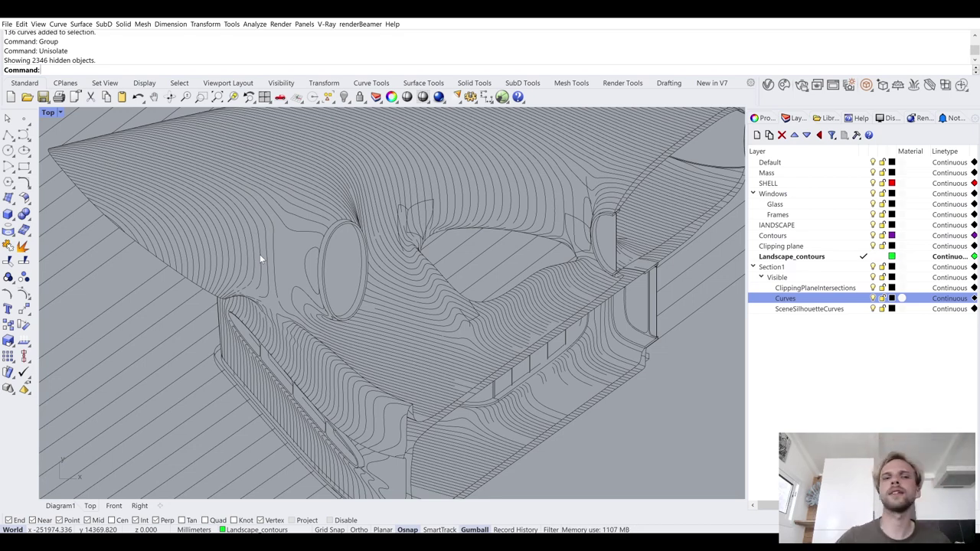
scroll(233, 286, up, 5)
text(BlendCrv)
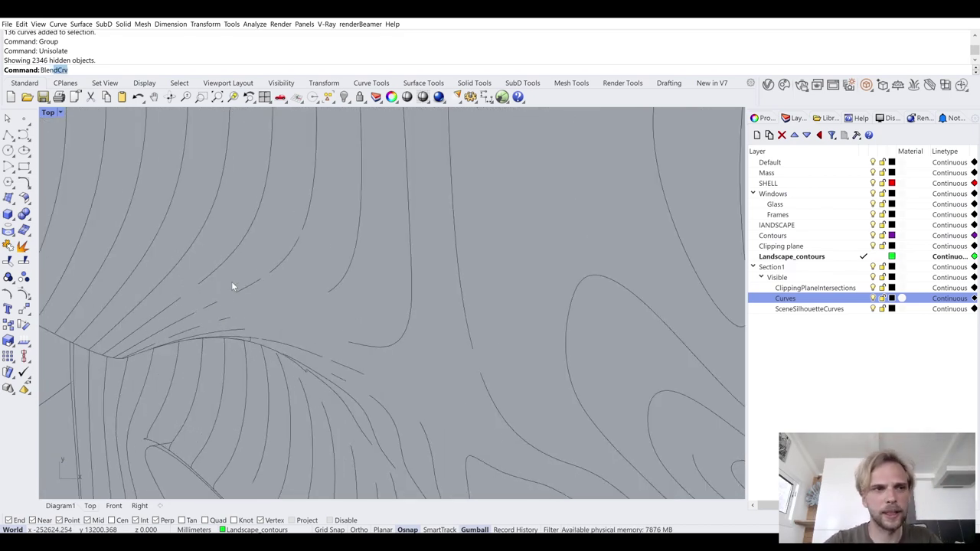
key(Return)
scroll(227, 294, up, 2)
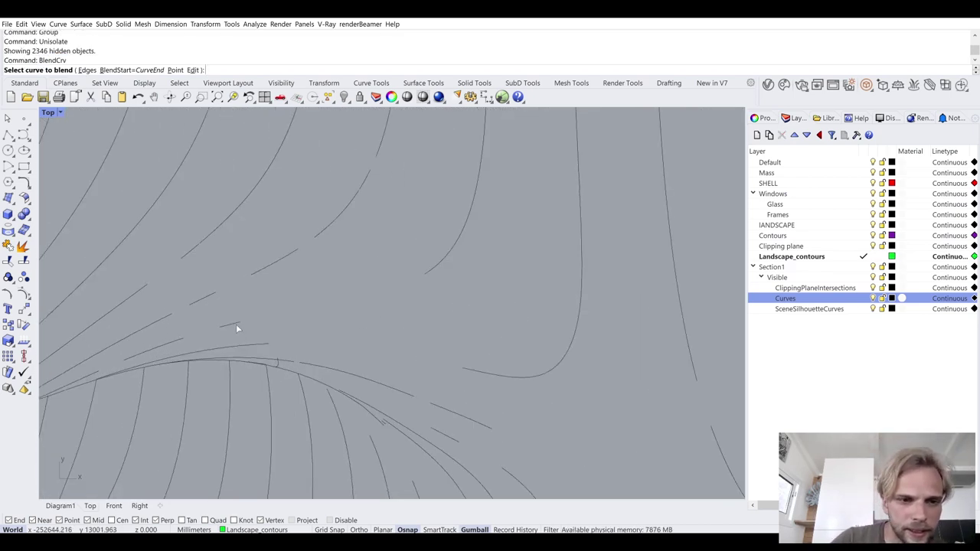
click(431, 272)
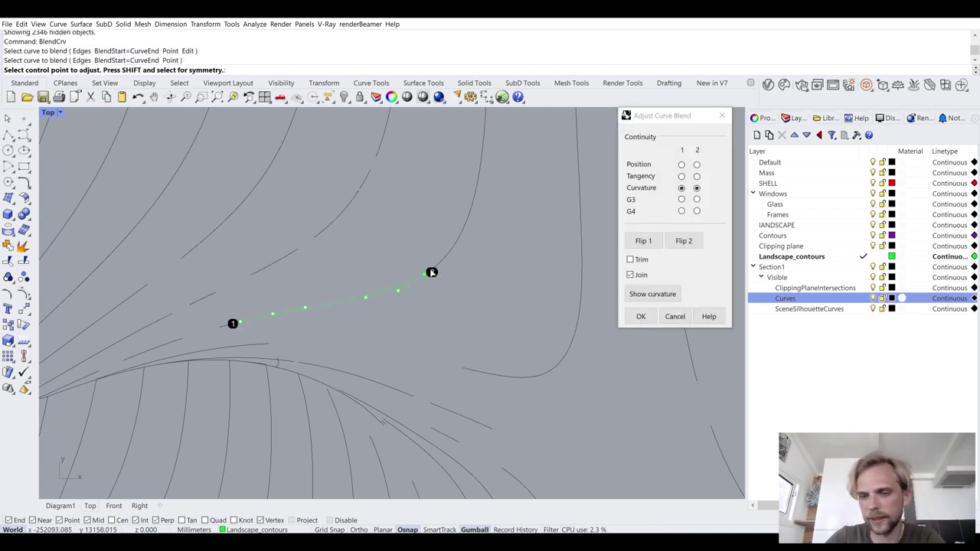
key(Return)
key(Return)
click(278, 351)
click(476, 370)
key(Return)
key(Return)
key(Escape)
- Bridge further gaps in the contours fanning out from the arched edge's outer corner with curve blends
scroll(184, 335, up, 2)
key(Return)
click(239, 317)
key(Return)
key(Return)
click(268, 281)
click(299, 268)
key(Return)
key(Return)
click(294, 219)
click(339, 239)
key(Return)
- Blend two consecutive gaps in the remaining broken contour above the arched edge to connect its loose segments
key(Return)
click(316, 259)
click(358, 237)
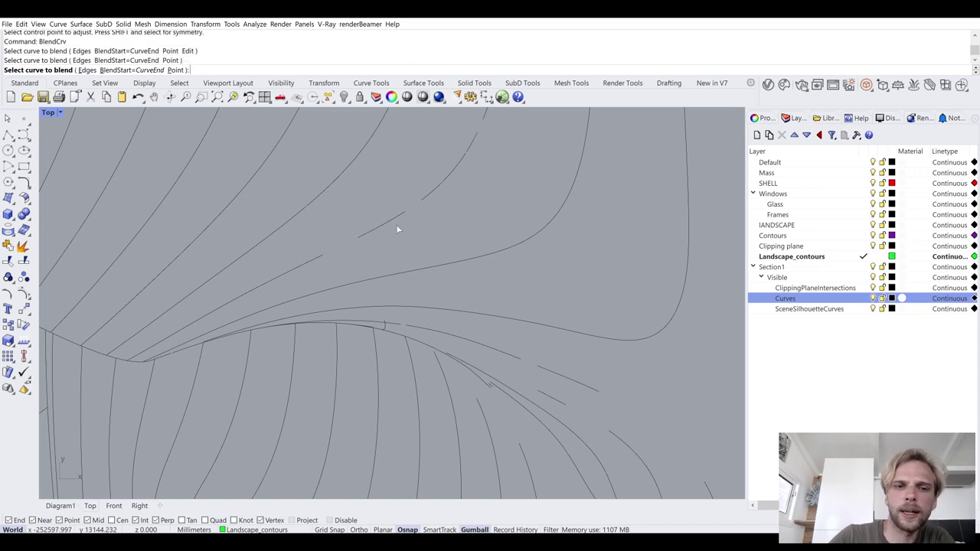
key(Return)
key(Return)
click(397, 214)
click(433, 200)
key(Return)
scroll(431, 222, down, 5)
scroll(494, 273, up, 3)
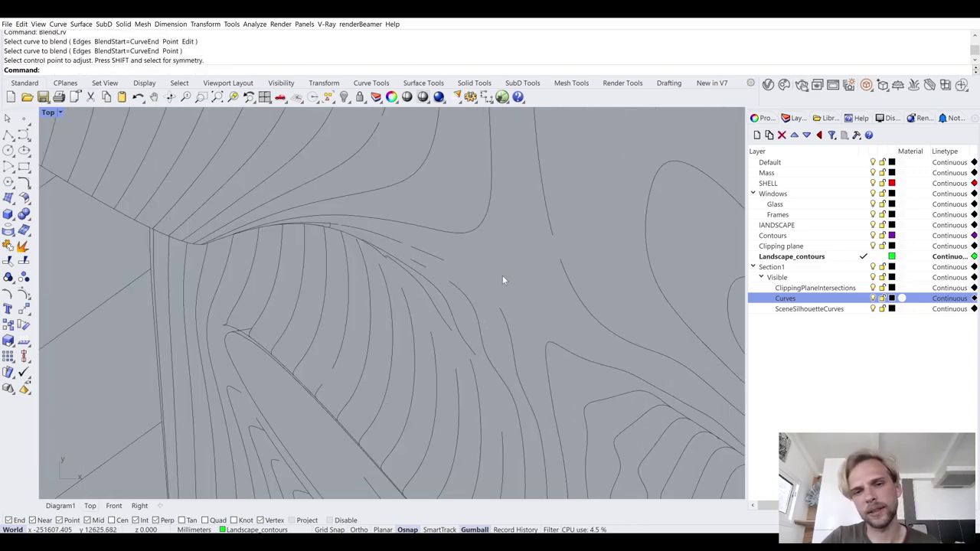
- Blend the broken contours descending from the arched edge towards the side wall below the oval opening
key(Return)
click(451, 265)
click(504, 321)
key(Return)
scroll(425, 264, down, 3)
key(Return)
click(454, 285)
click(454, 285)
key(Return)
scroll(454, 285, up, 3)
ctrl+shift+right_drag(455, 285, 312, 208)
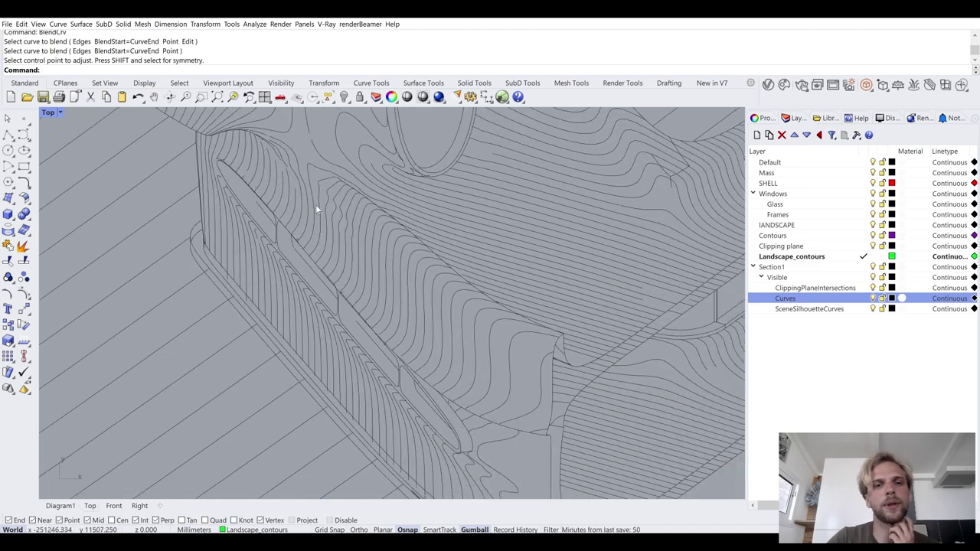
scroll(497, 310, down, 3)
scroll(497, 310, up, 5)
shift+right_drag(516, 278, 442, 225)
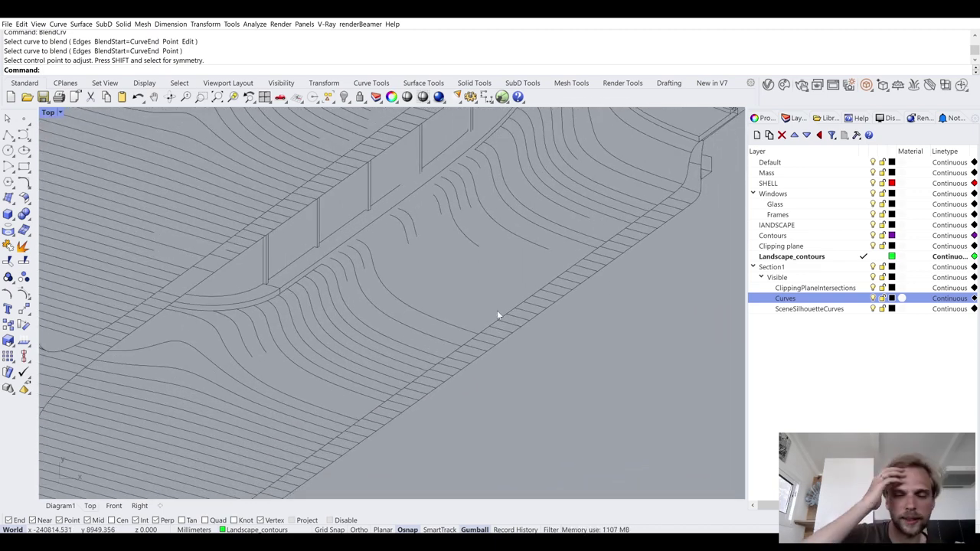
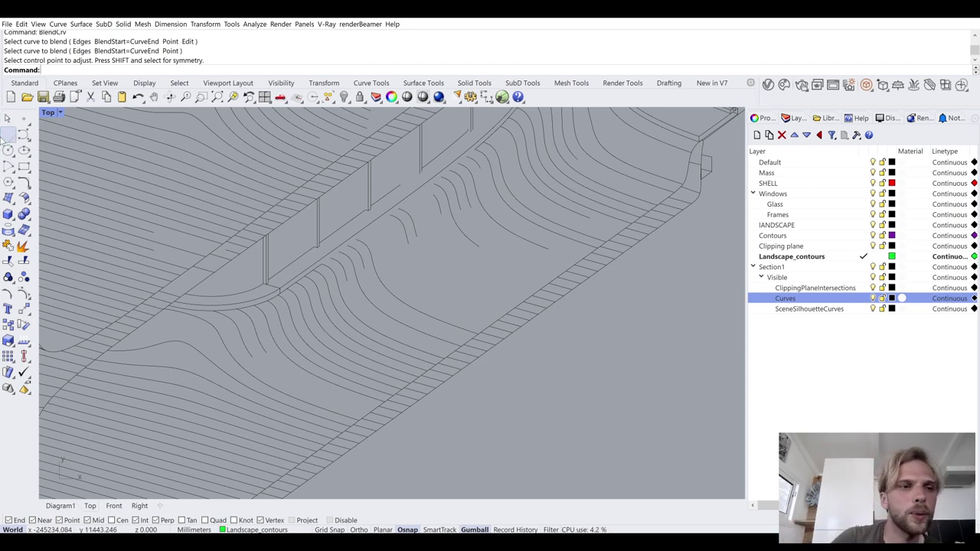
- Draw a polyline from the open end of the long contour below the arched edge to the side wall's inner edge
click(8, 136)
scroll(576, 267, up, 2)
scroll(576, 267, up, 1)
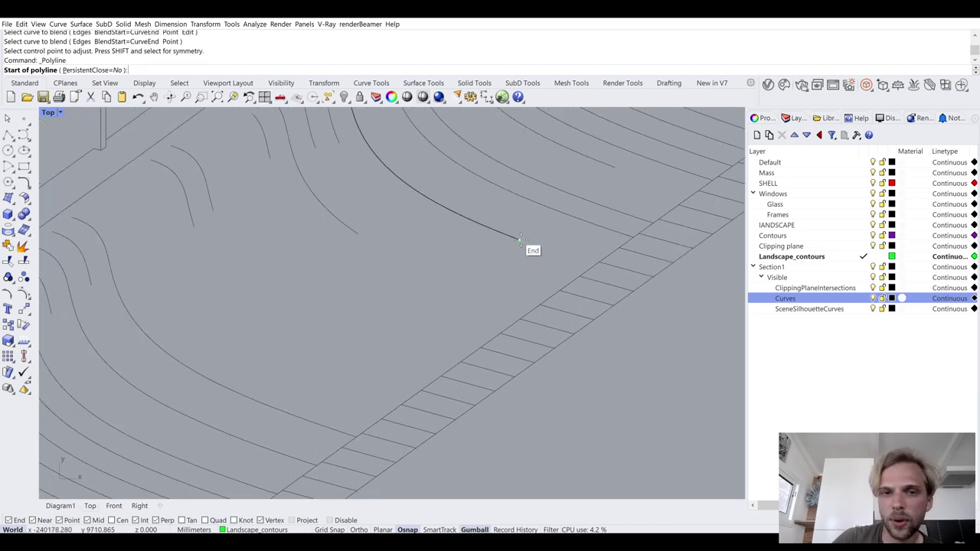
click(519, 241)
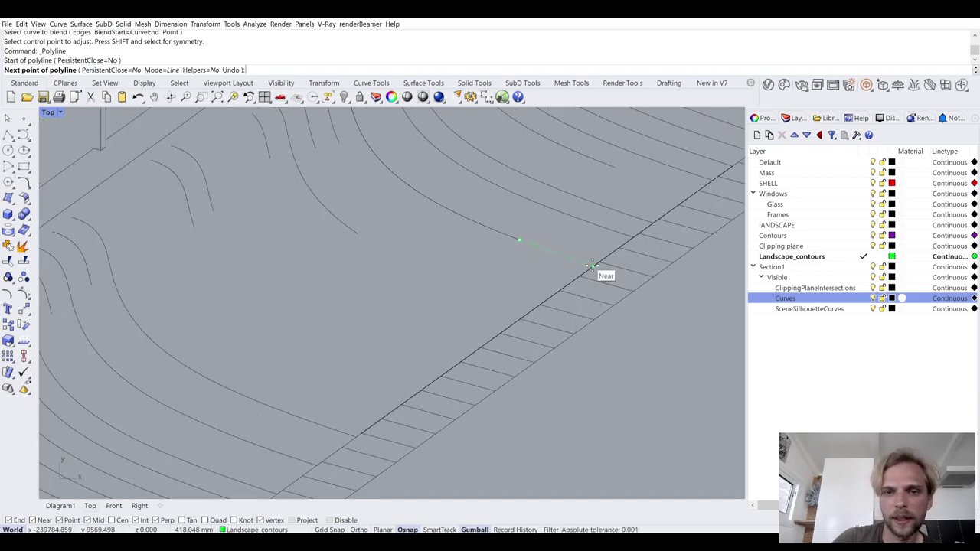
click(592, 265)
key(Return)
scroll(453, 260, down, 2)
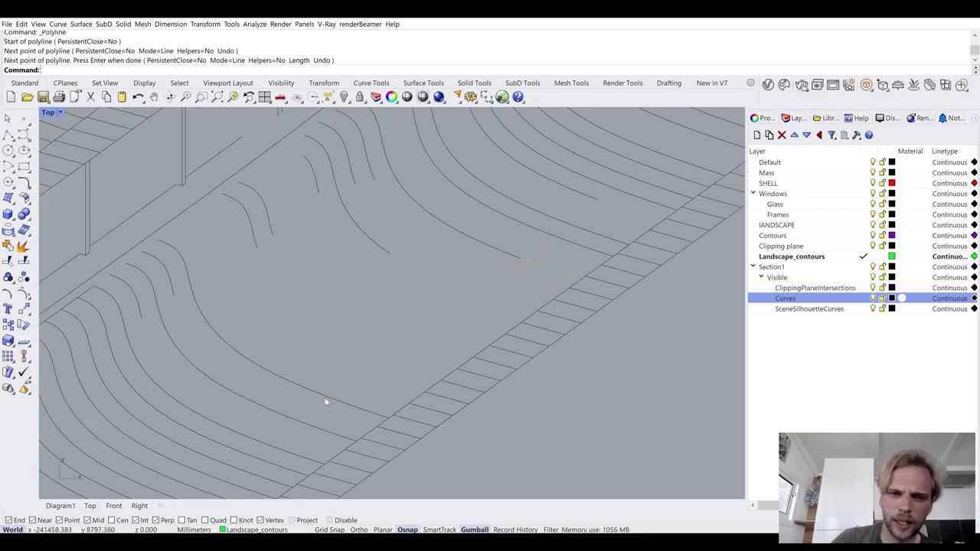
key(Return)
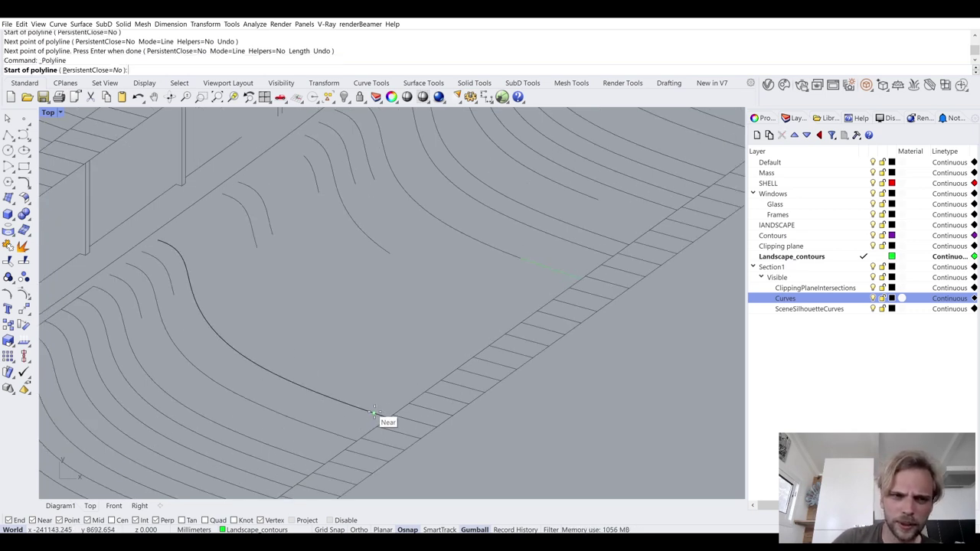
right_drag(306, 427, 339, 426)
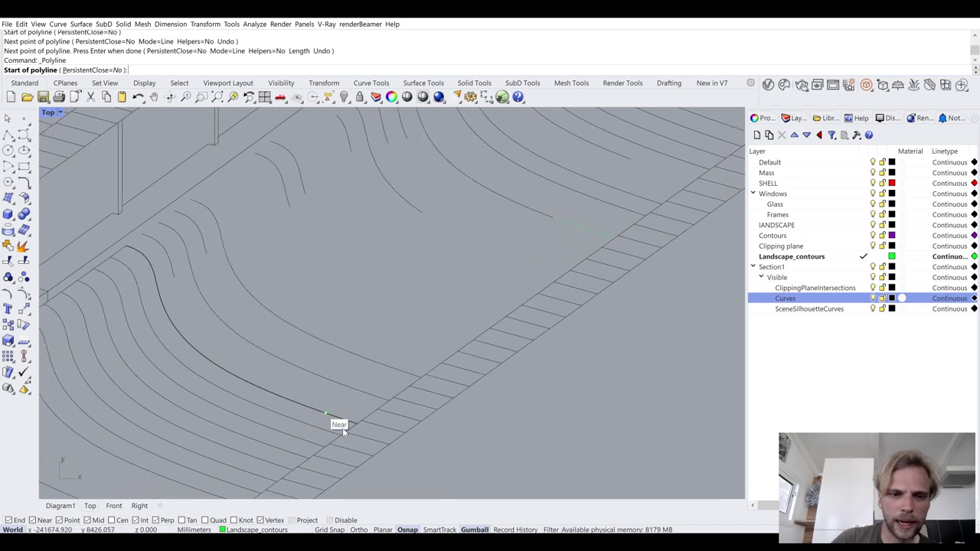
click(420, 376)
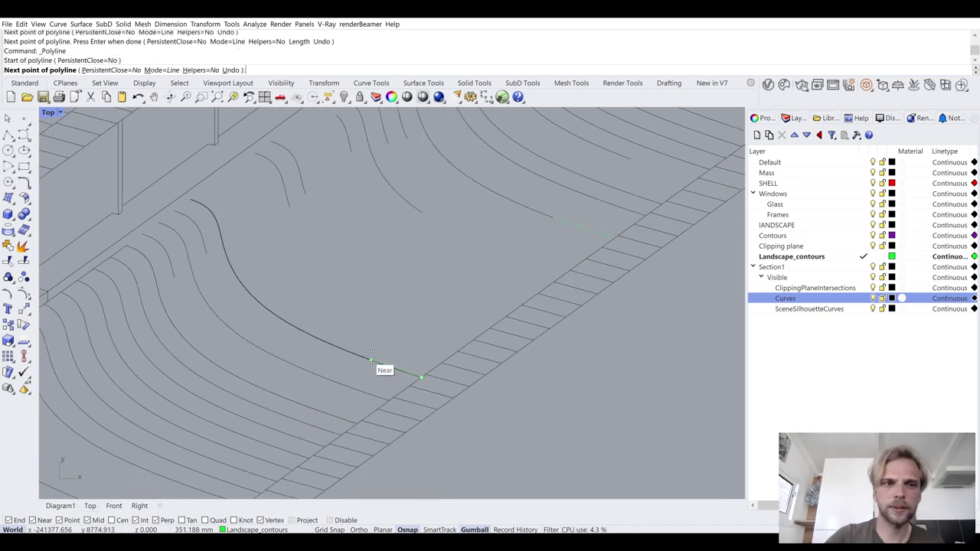
key(Return)
- Ungroup the long complete contour left of the gap from the short wall hatch segment selected with it
click(349, 349)
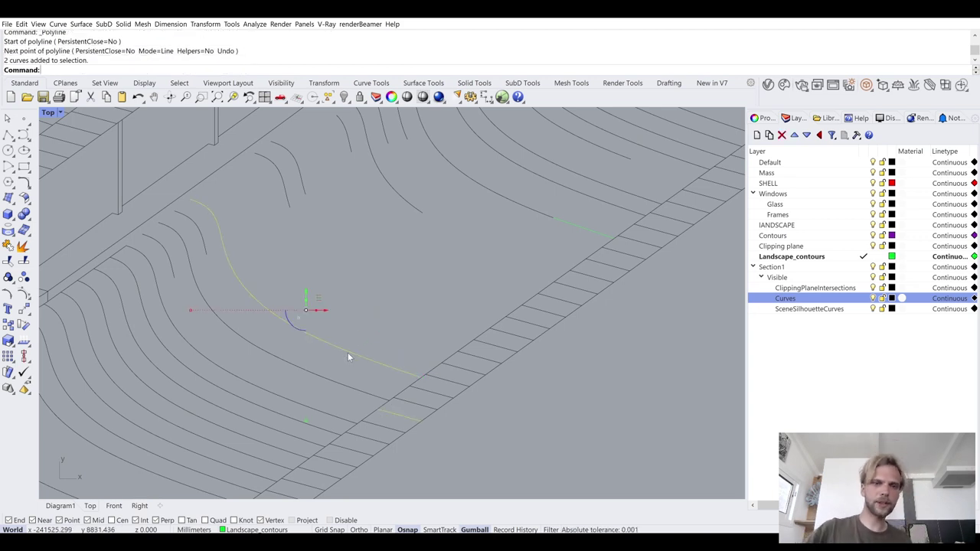
text(Ungroup)
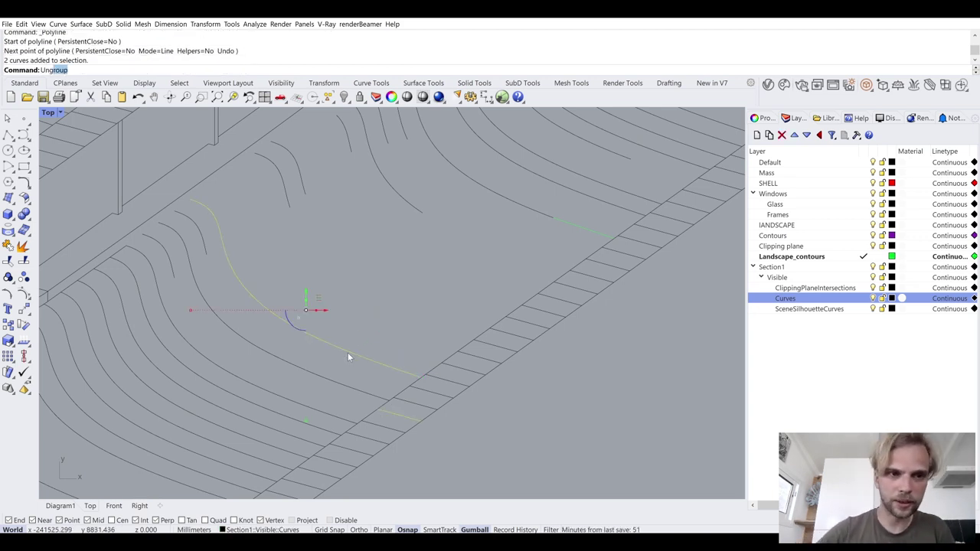
key(Return)
click(348, 353)
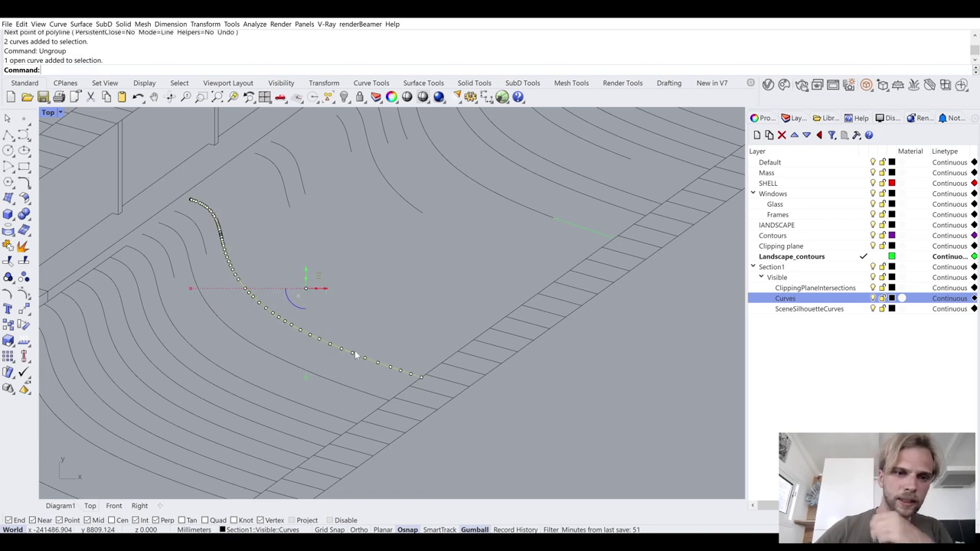
key(Escape)
- Try deleting the curves at the extended contour on the far side of the gap and undo the deletion
right_drag(300, 242, 341, 241)
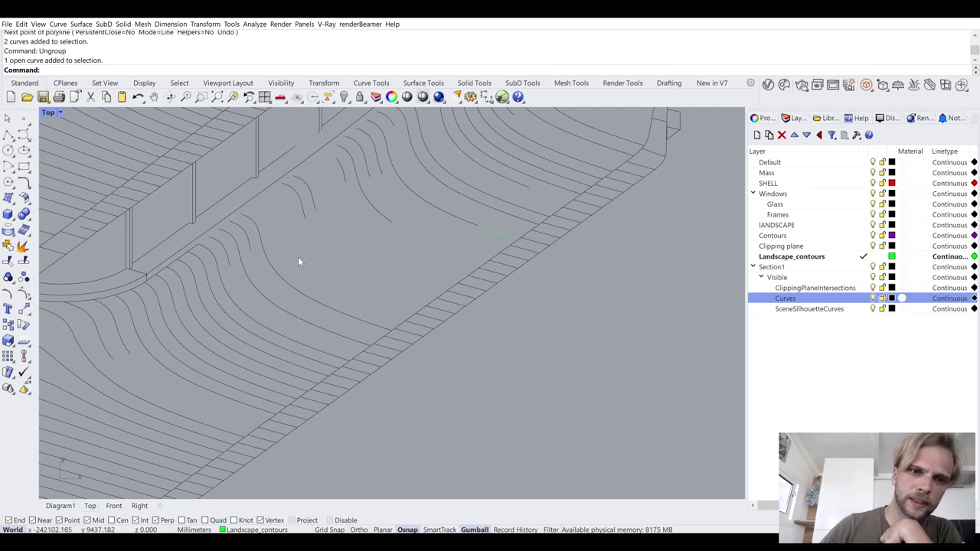
click(499, 235)
key(Delete)
click(452, 211)
key(Delete)
key(ctrl+z)
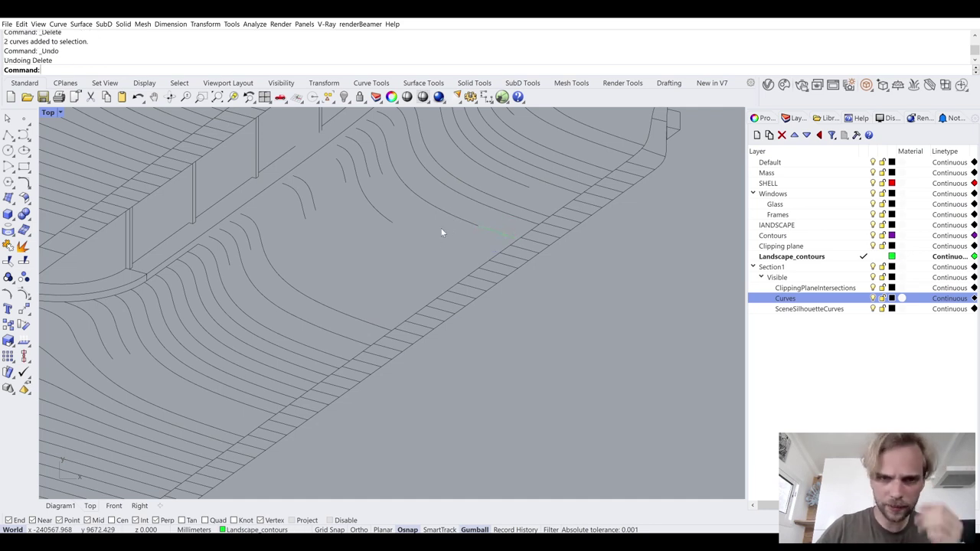
- Ungroup the contour on the far side of the gap and join it with its straight extension line
click(466, 225)
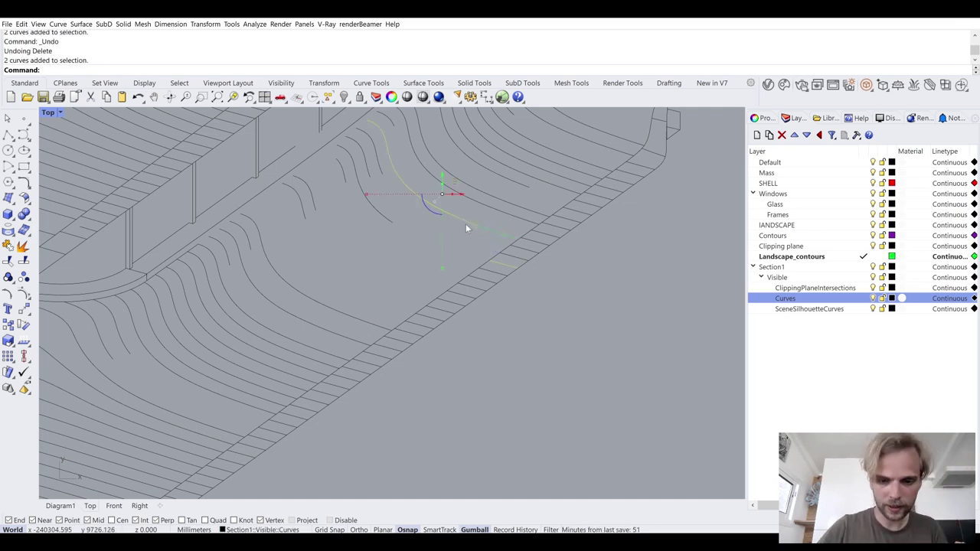
key(Return)
click(494, 228)
click(495, 229)
text(j)
key(Return)
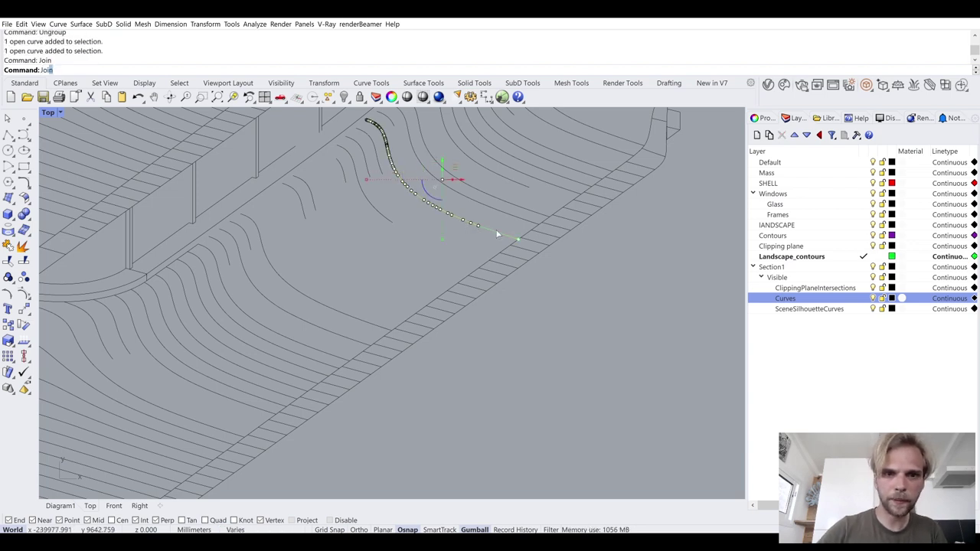
- Delete the broken contour fragments lying in the gap between the two complete contours
scroll(386, 163, up, 2)
click(376, 157)
key(Delete)
click(358, 159)
scroll(413, 322, down, 5)
key(Delete)
scroll(409, 349, down, 5)
click(471, 360)
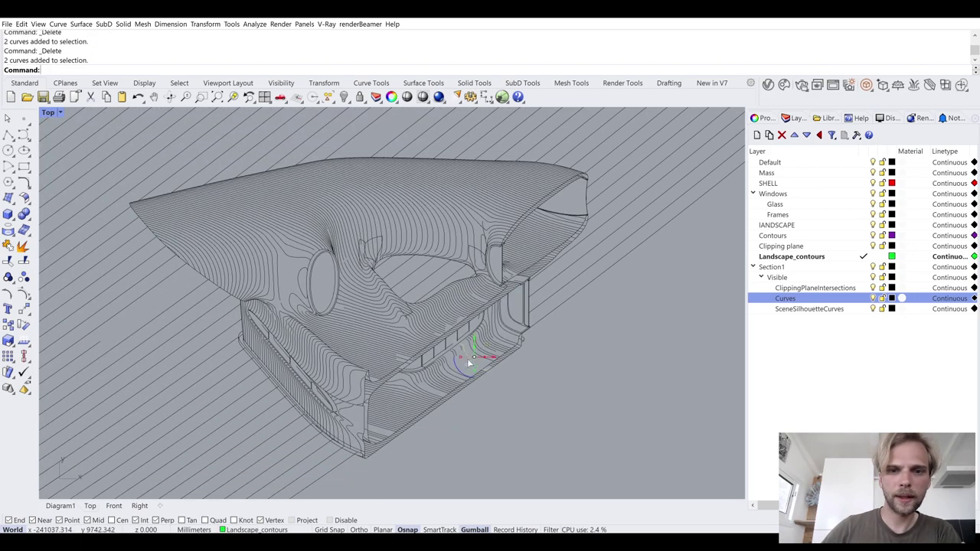
scroll(459, 353, up, 4)
key(Delete)
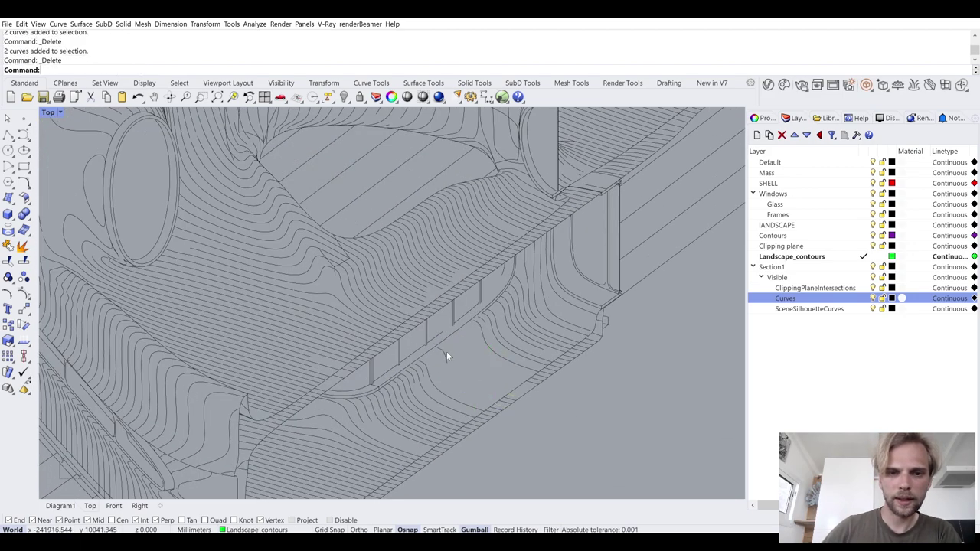
- Try tweening a single curve between the two complete contours bordering the gap and undo it
scroll(475, 365, up, 3)
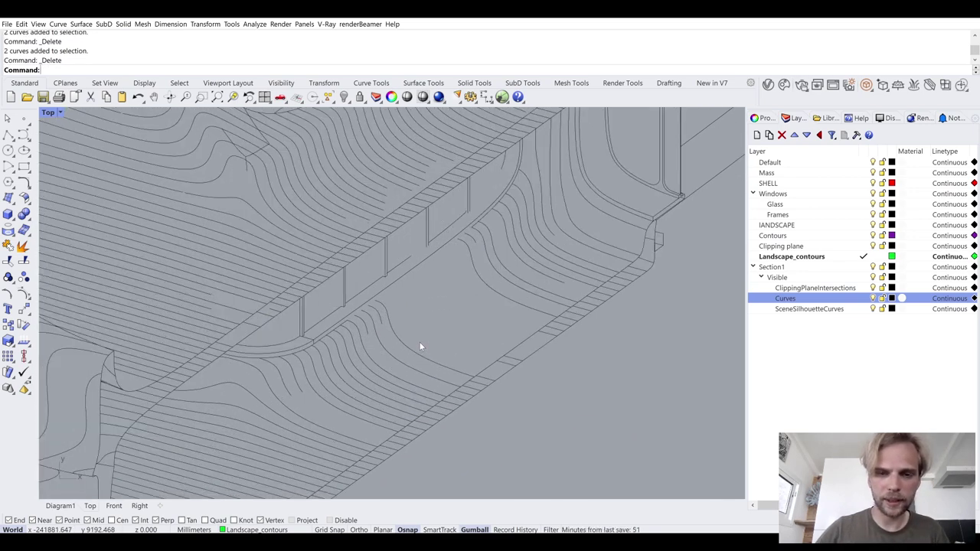
text(t)
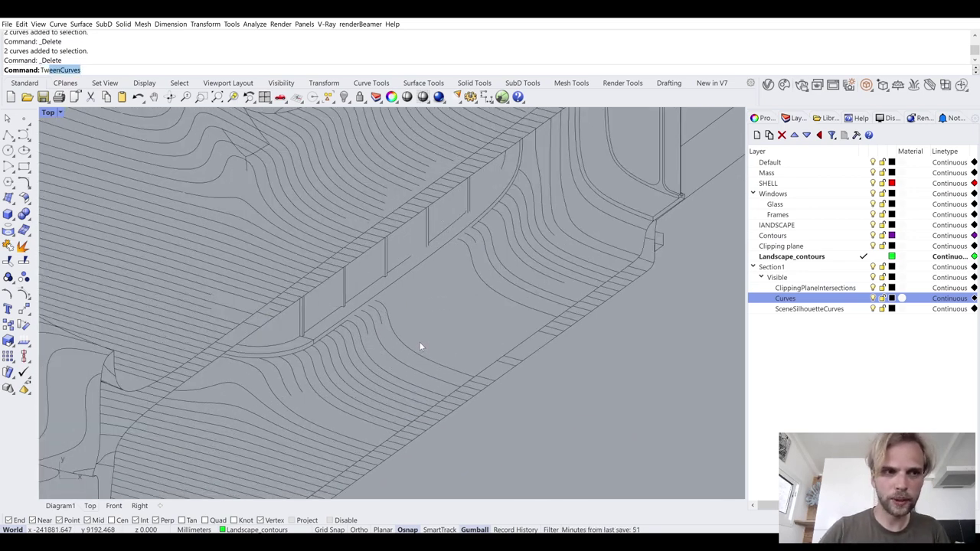
key(Return)
click(437, 366)
click(523, 306)
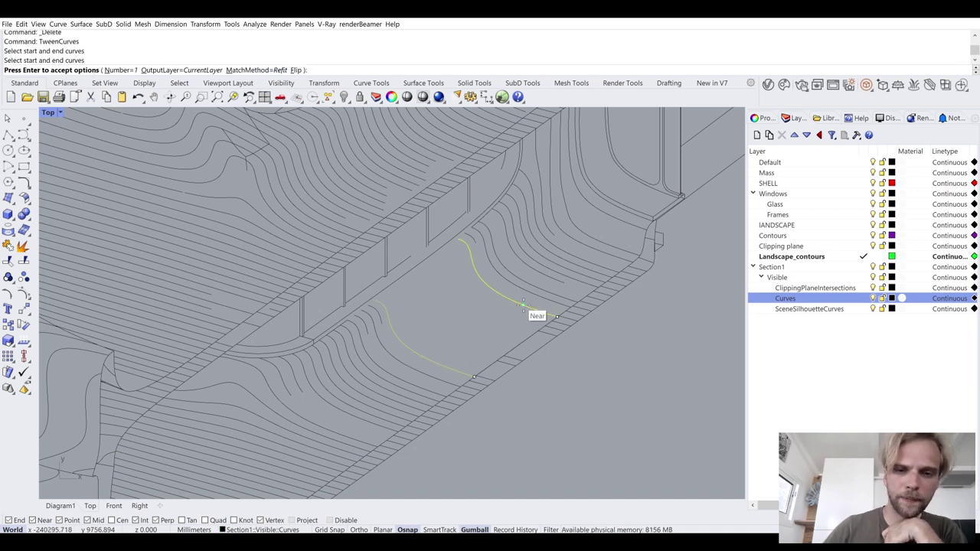
key(Return)
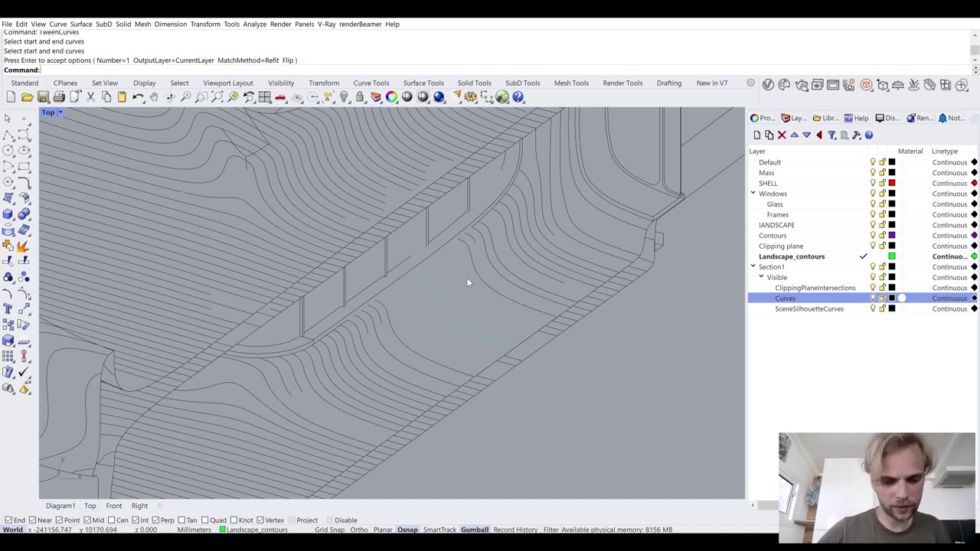
key(ctrl+z)
- Tween between the two contours bordering the cleared gap, starting from the far one, with the number of curves set to 9
key(Return)
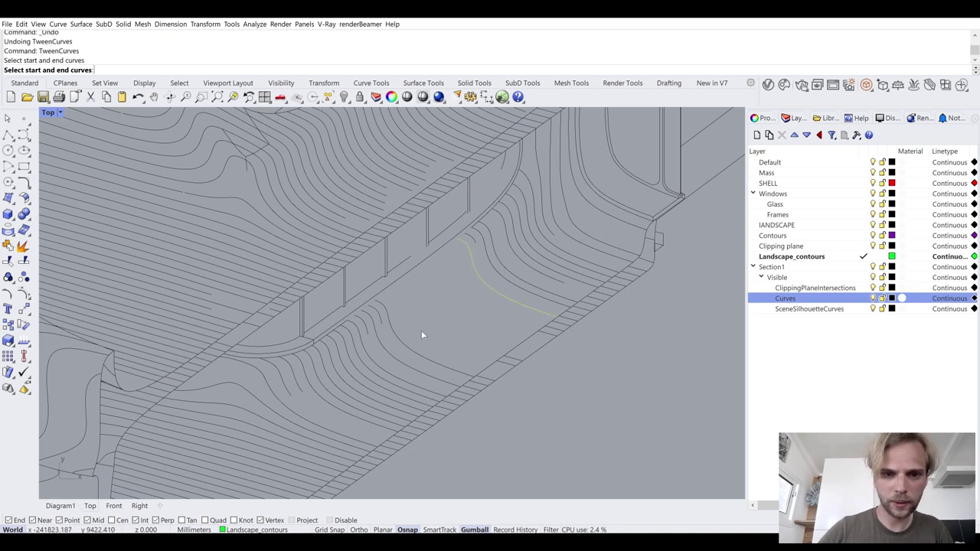
click(468, 376)
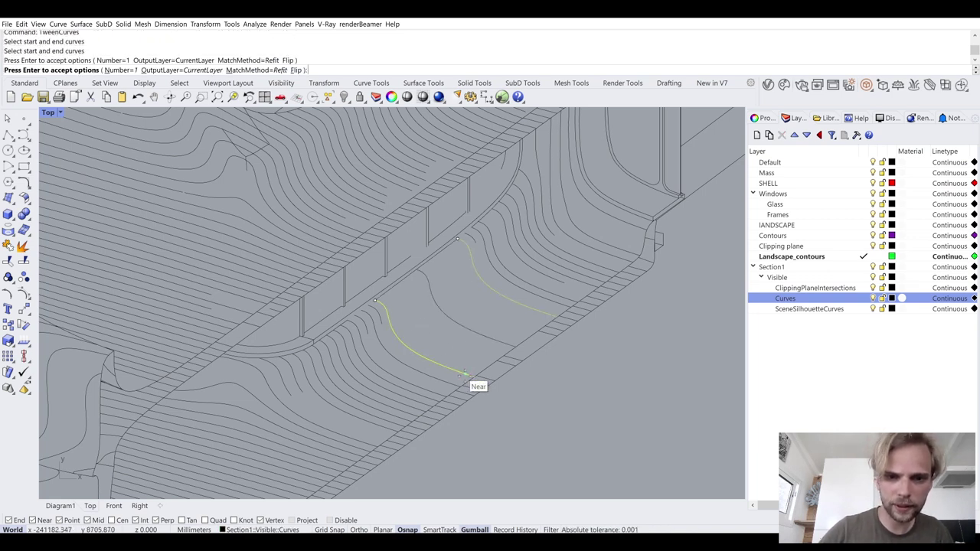
click(121, 69)
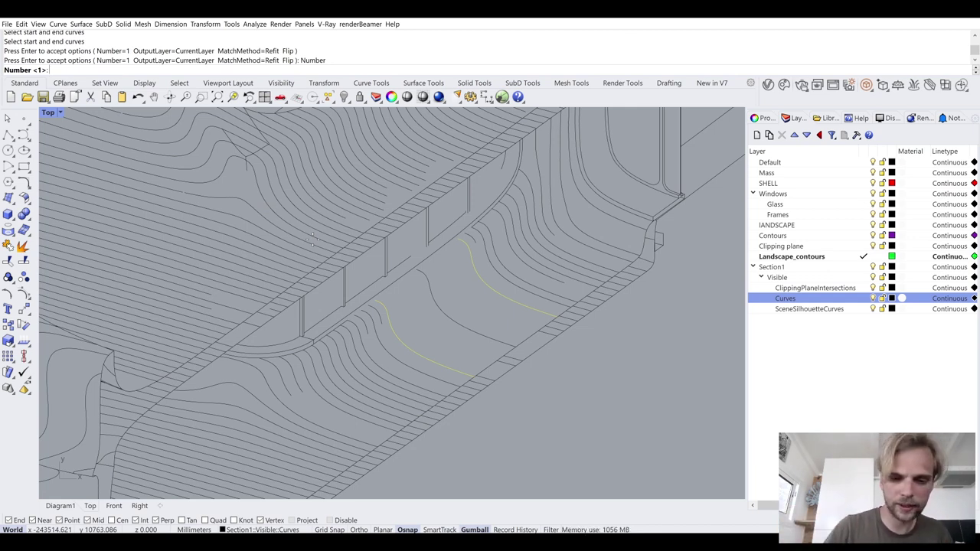
key(Return)
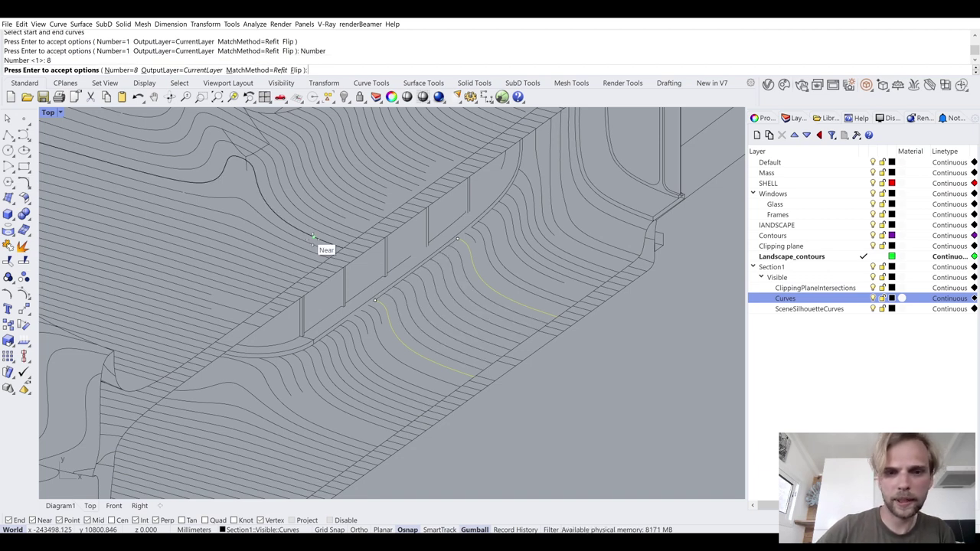
text(9)
key(Return)
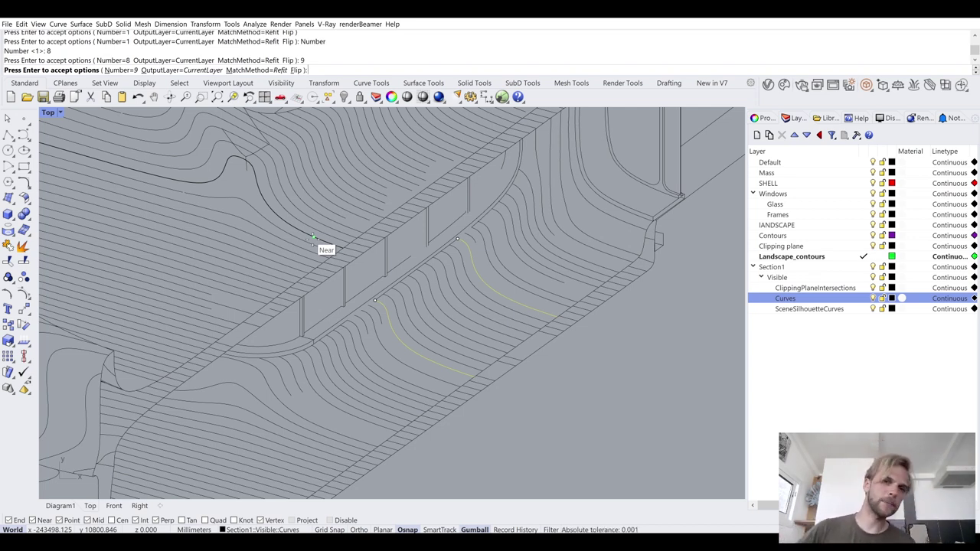
- Finish tweening nine curves between the two selected contours, and delete the broken contours beside their lower-left end
key(Return)
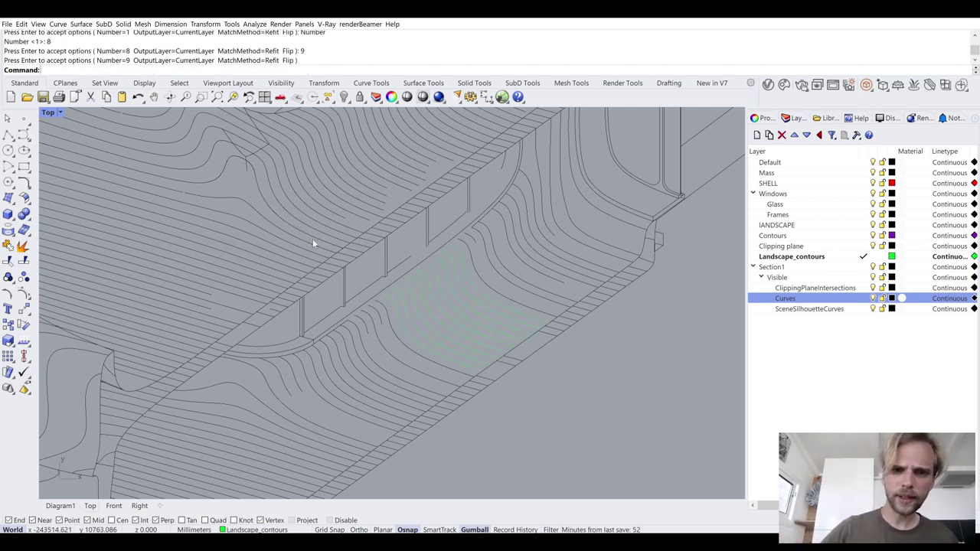
scroll(398, 343, up, 4)
scroll(367, 309, up, 2)
click(367, 299)
key(Delete)
click(348, 323)
key(Delete)
right_drag(345, 321, 450, 242)
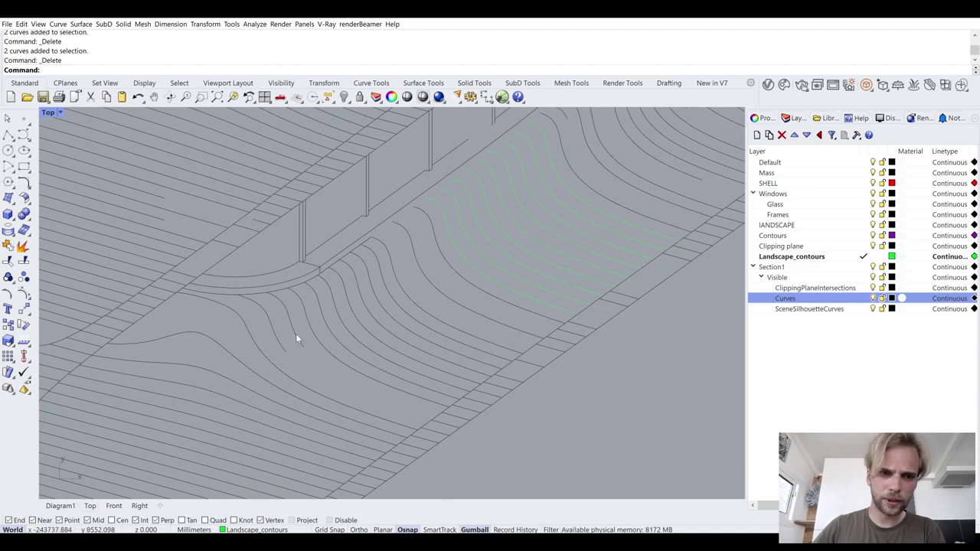
- Ungroup the pair of contours bordering the upper-right side of the new tween curves
right_drag(585, 251, 478, 342)
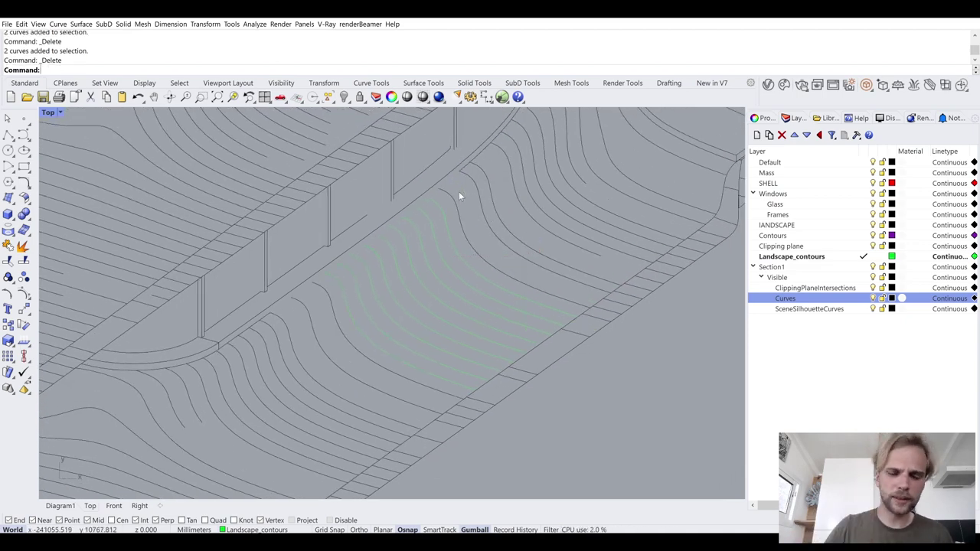
click(481, 200)
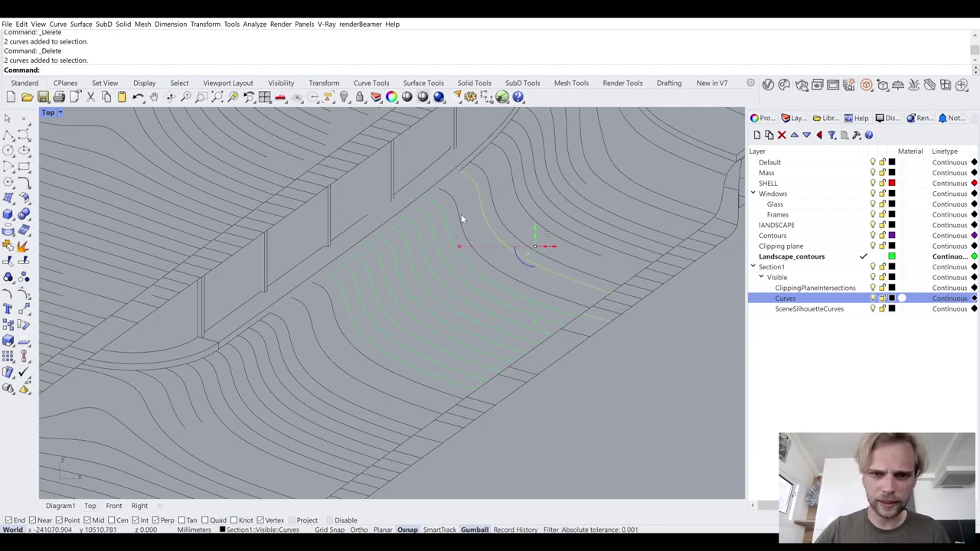
key(Return)
key(Escape)
- Tween a single curve between the two ungrouped contours by setting the TweenCurves number to 1
click(483, 217)
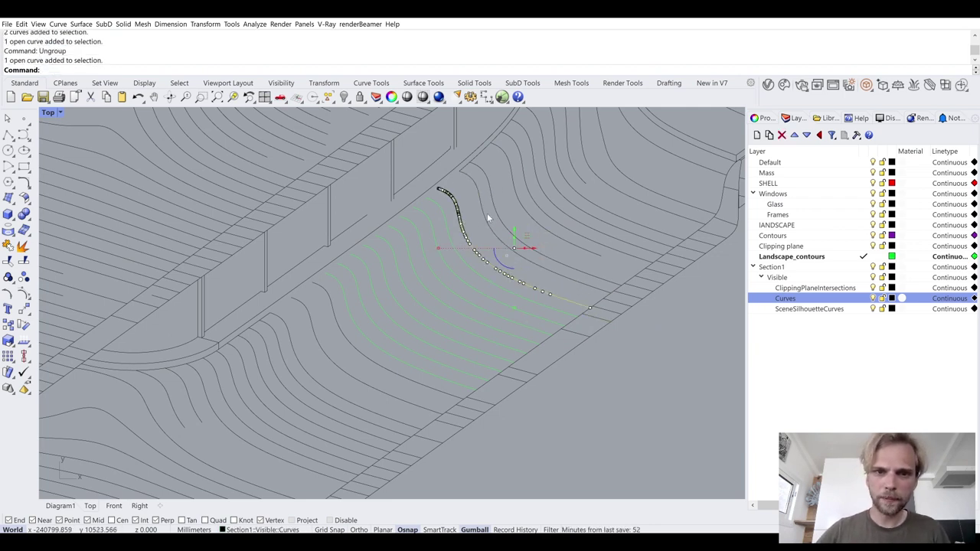
shift+click(487, 218)
text(T)
key(Return)
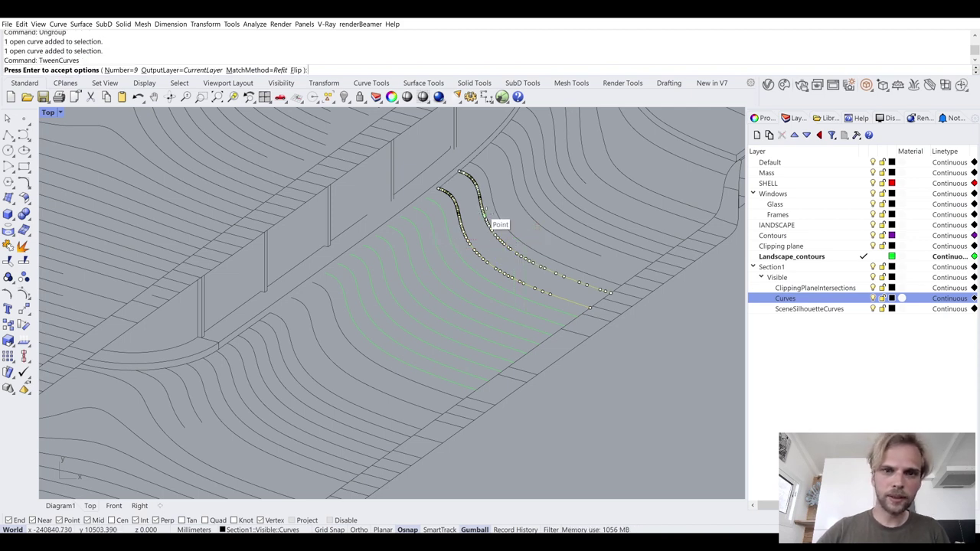
text(n)
key(Return)
text(1)
key(Return)
key(Return)
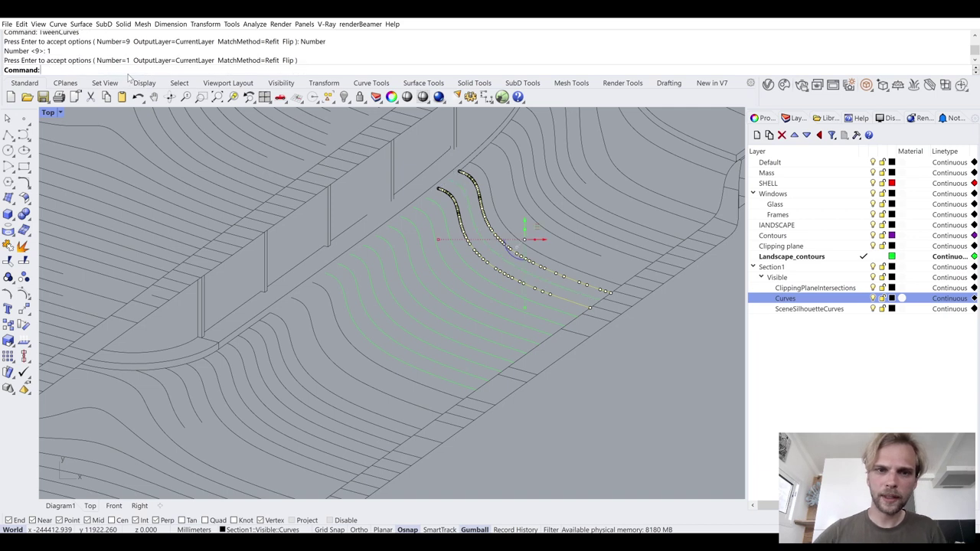
- Tween one curve into each of the two neighbouring contour gaps on the lower-left side of the tweened area
right_drag(322, 354, 356, 304)
key(Up)
key(Return)
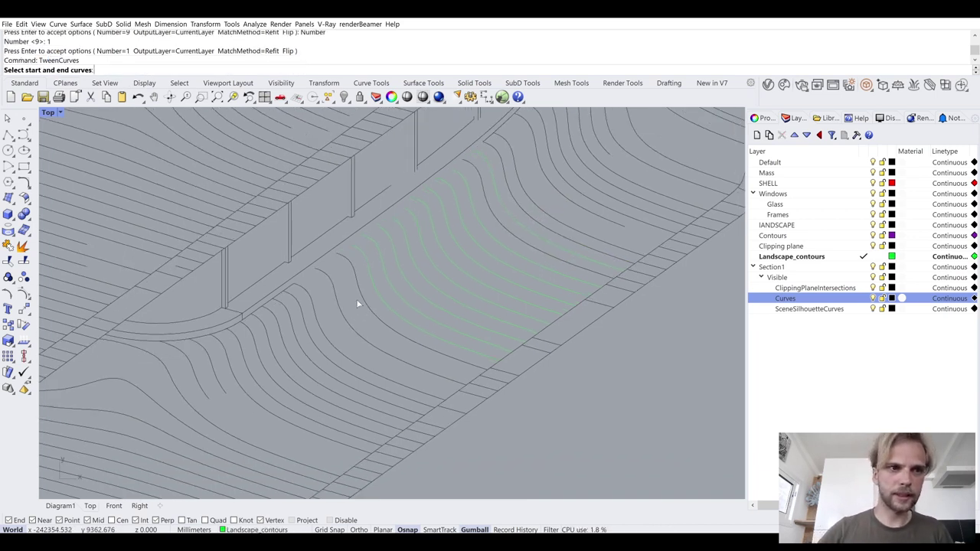
click(359, 297)
click(349, 326)
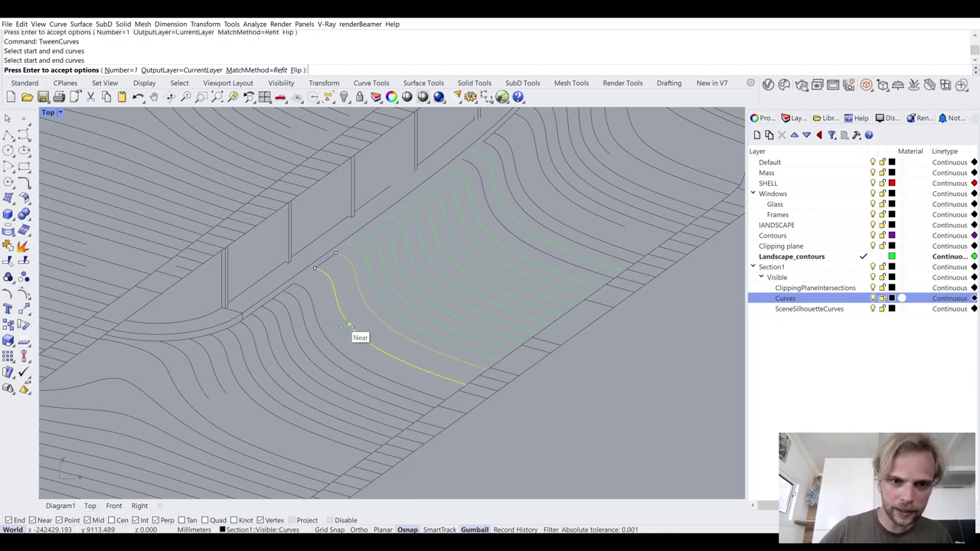
key(Return)
key(Return)
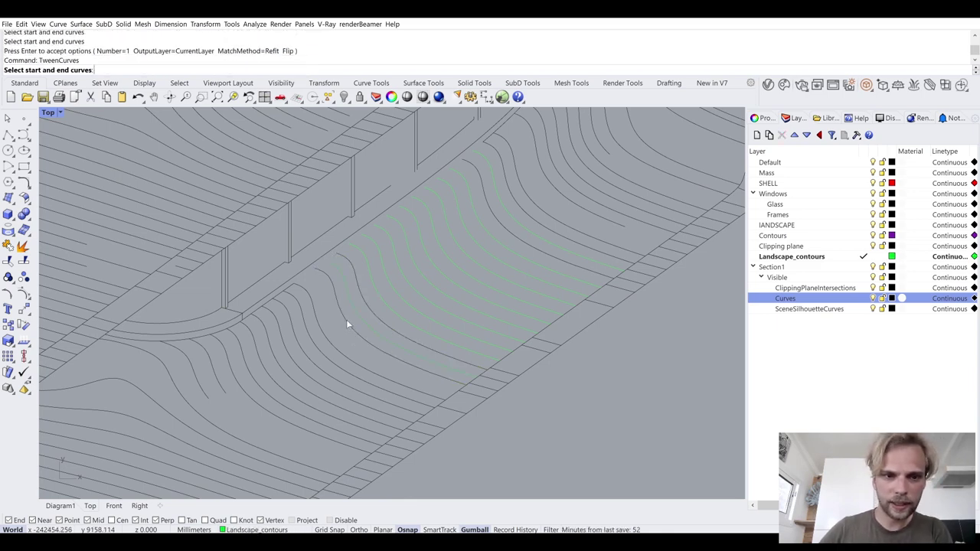
click(326, 337)
key(Return)
- Delete the broken contours in the gap on the upper-right side of the tweened area
scroll(318, 337, down, 3)
right_drag(318, 337, 399, 237)
scroll(474, 195, up, 3)
drag(488, 204, 487, 285)
key(Delete)
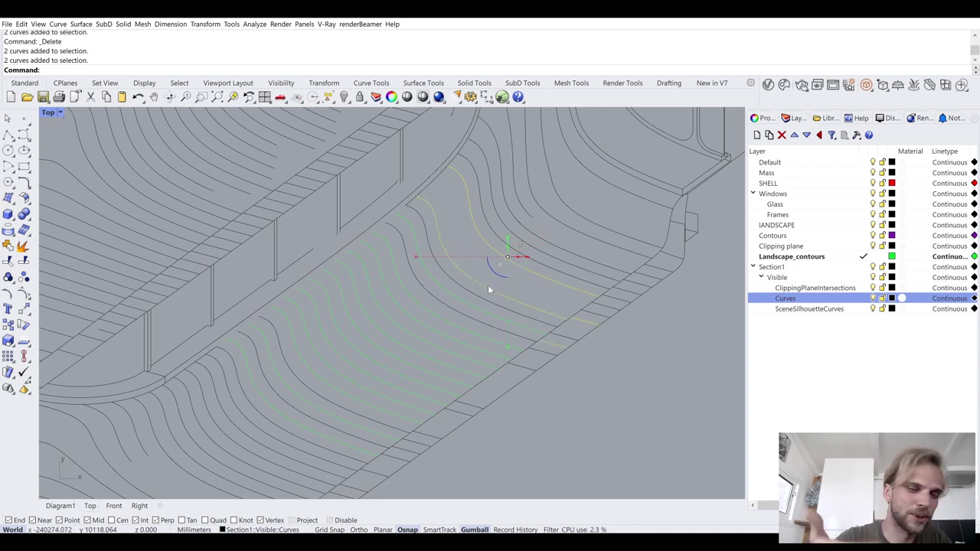
text(TweenCurves)
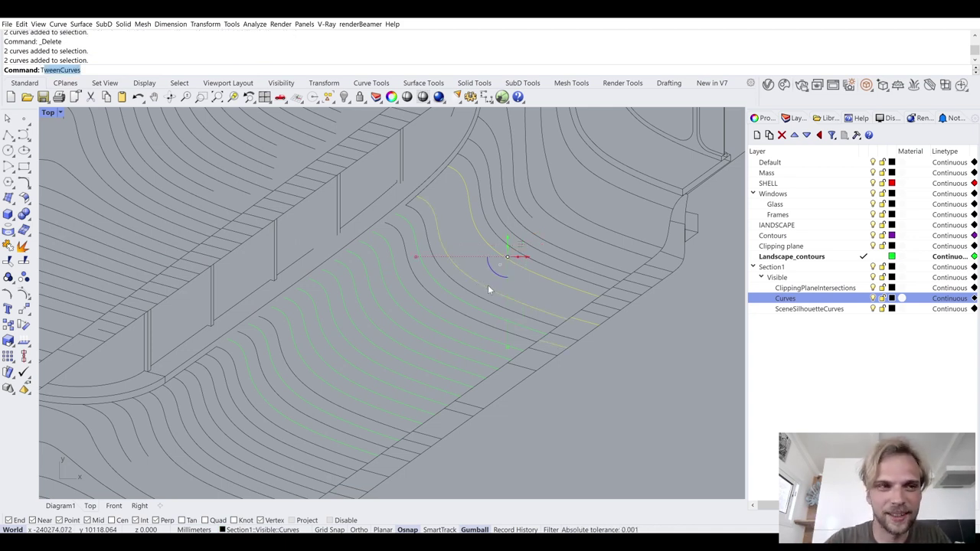
key(Return)
key(Escape)
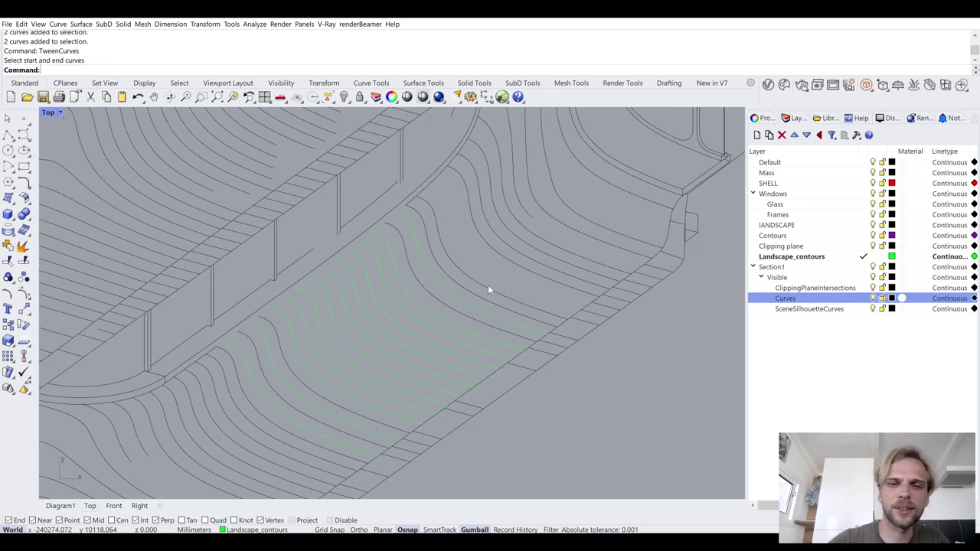
key(Escape)
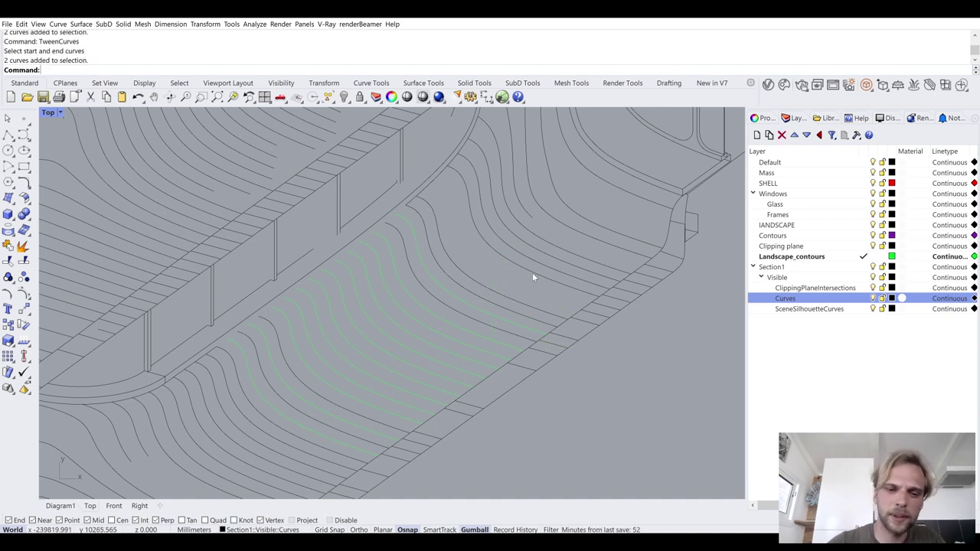
- Try tweening one curve across the upper-right gap between the contours, and undo it
text(TweenCurves)
key(Return)
click(535, 274)
click(527, 310)
key(Return)
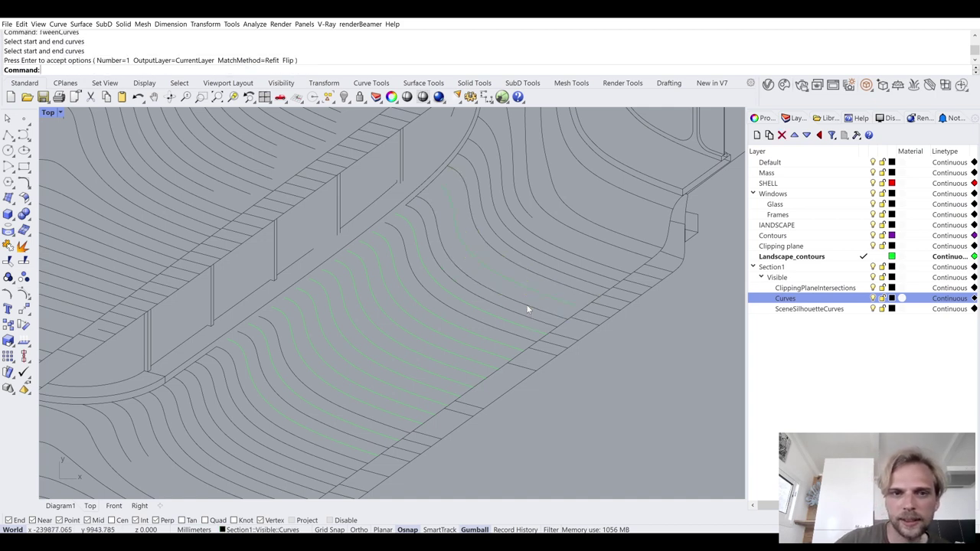
key(ctrl+z)
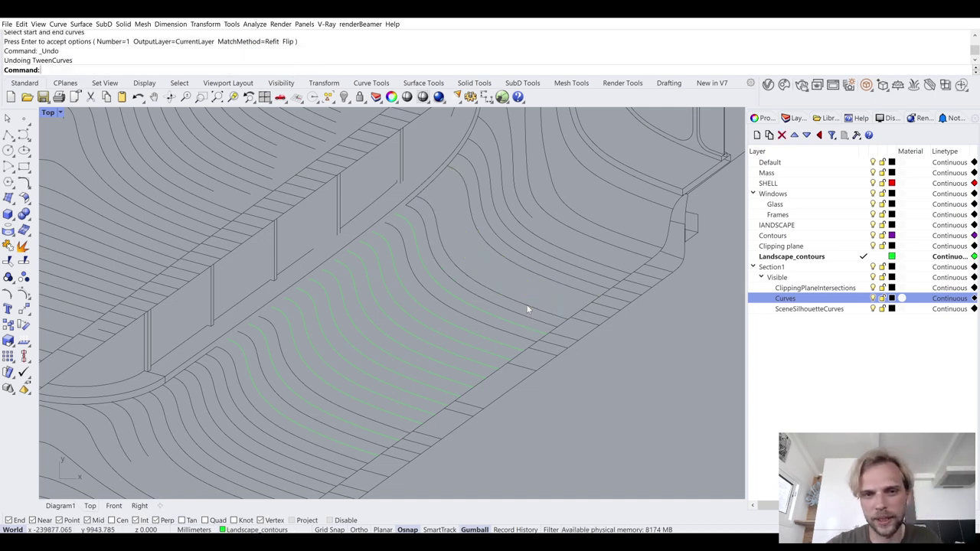
- Tween two curves between the contours bordering the upper-right gap, setting the number to 2
key(Return)
click(508, 288)
click(499, 295)
click(115, 69)
text(2)
key(Return)
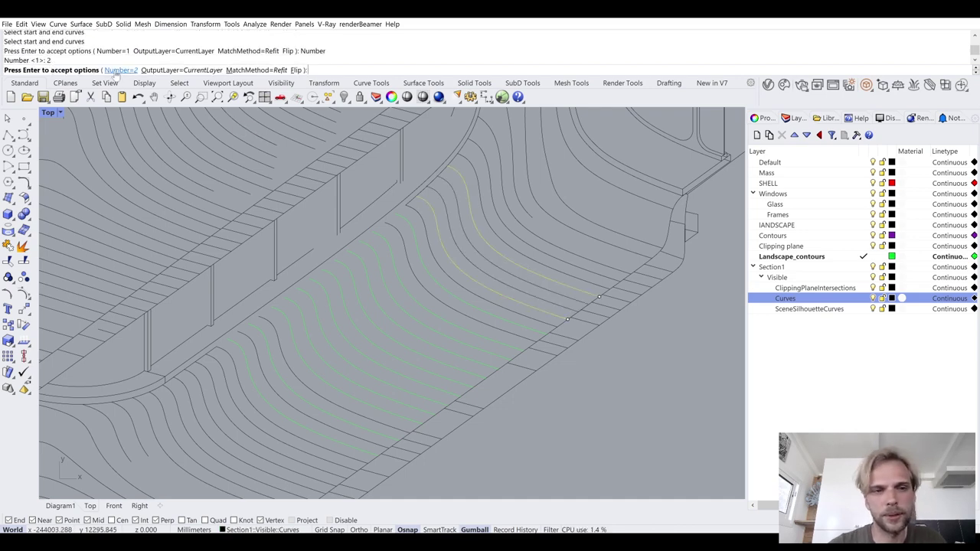
key(Return)
- Draw a straight polyline about 613 mm long from the border edge into the next gap, parallel to the neighbouring contours
right_drag(355, 210, 554, 336)
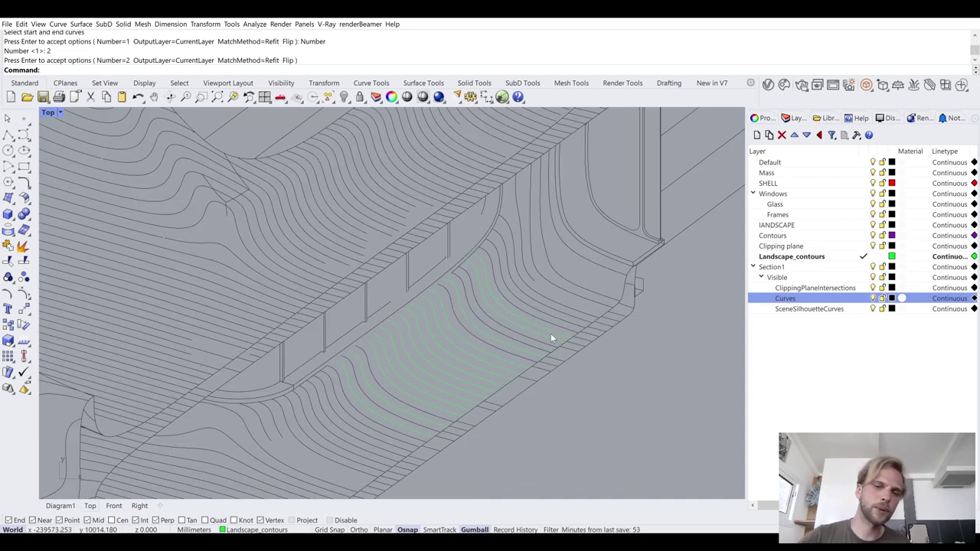
scroll(551, 284, up, 2)
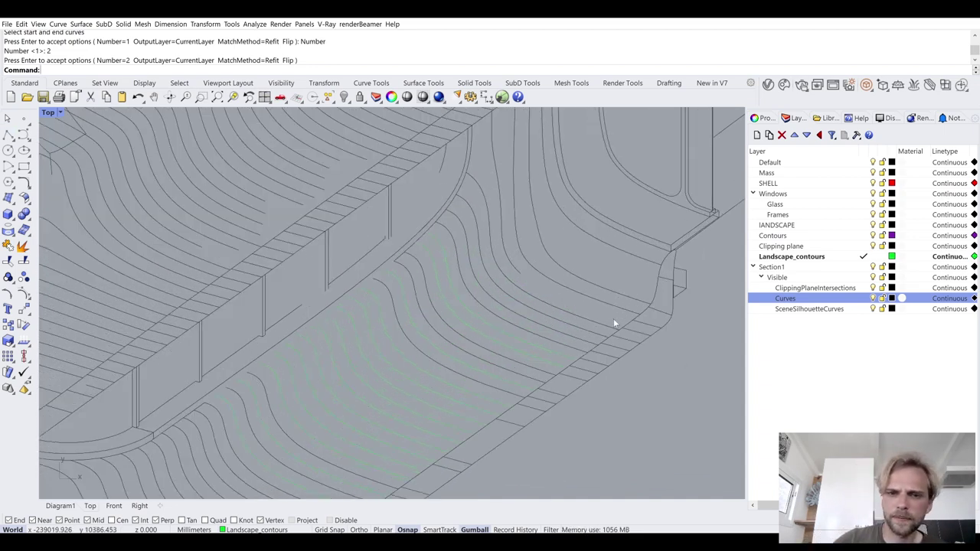
right_drag(560, 303, 503, 234)
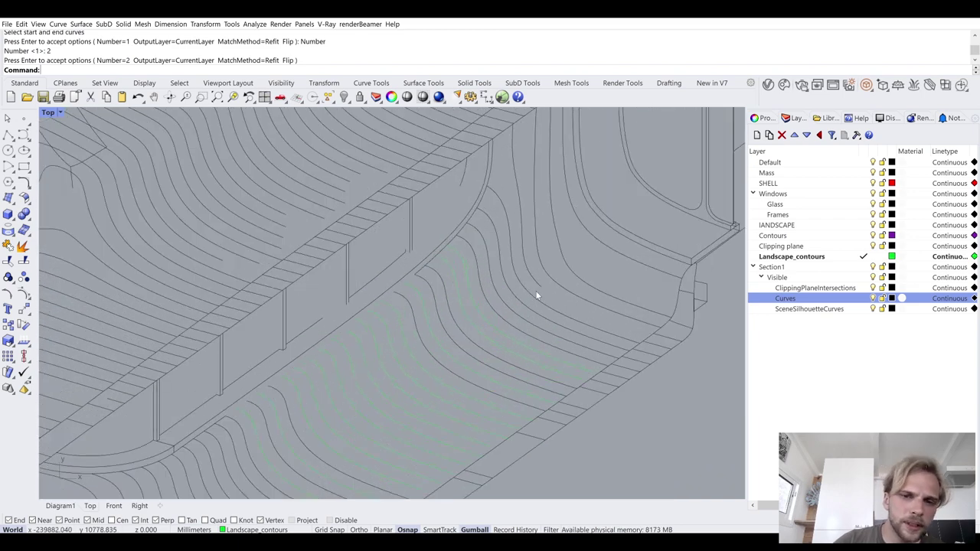
click(8, 135)
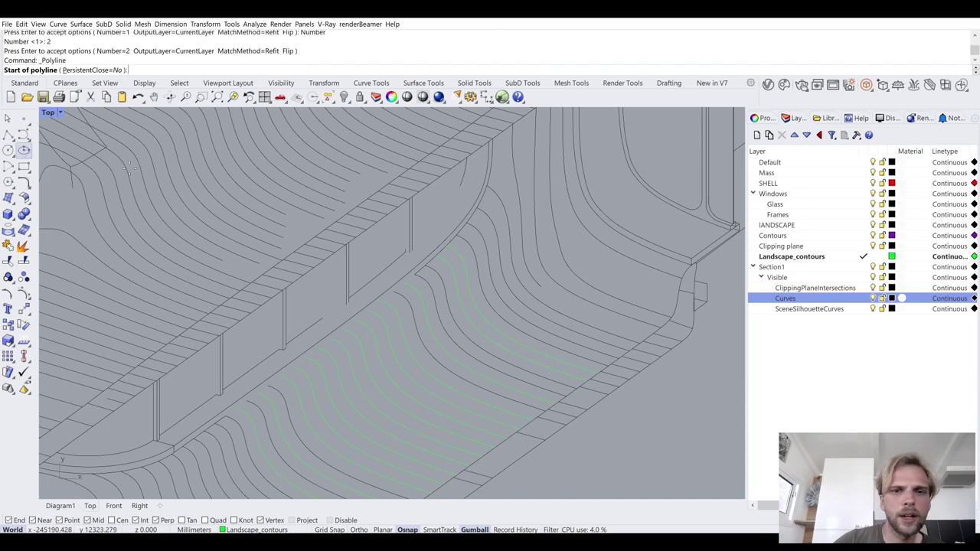
scroll(626, 327, up, 3)
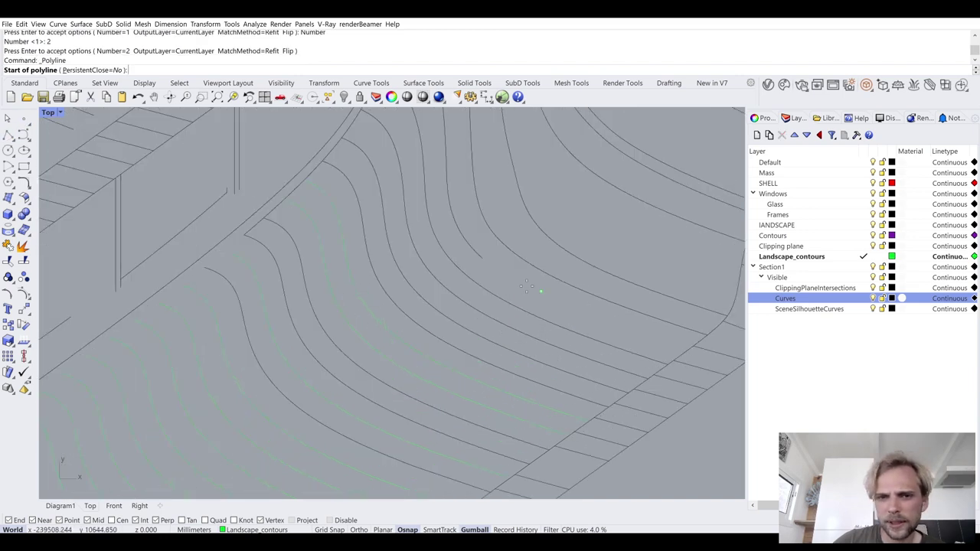
click(687, 351)
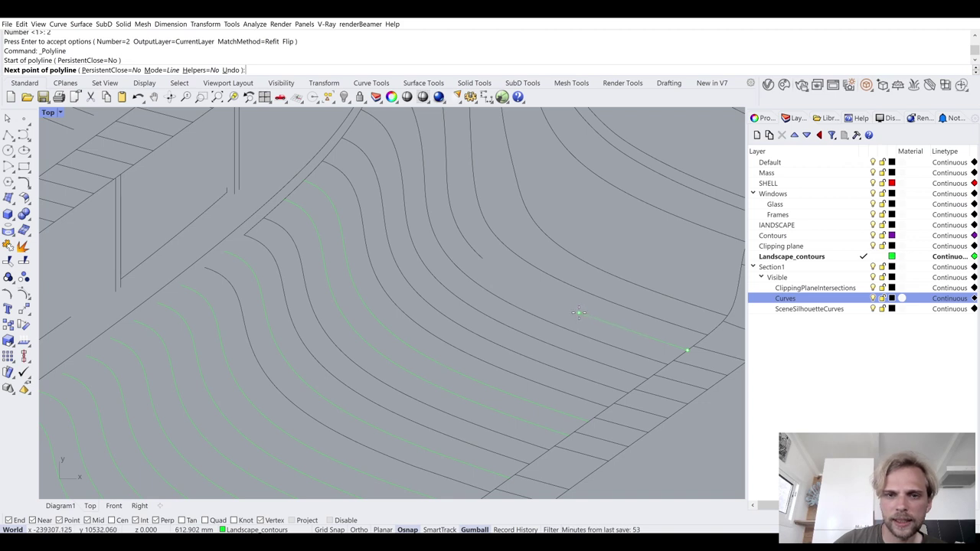
click(580, 313)
key(Return)
- Blend the inner end of the new line with the loose end of the broken contour using BlendCrv
text(Blendcrv)
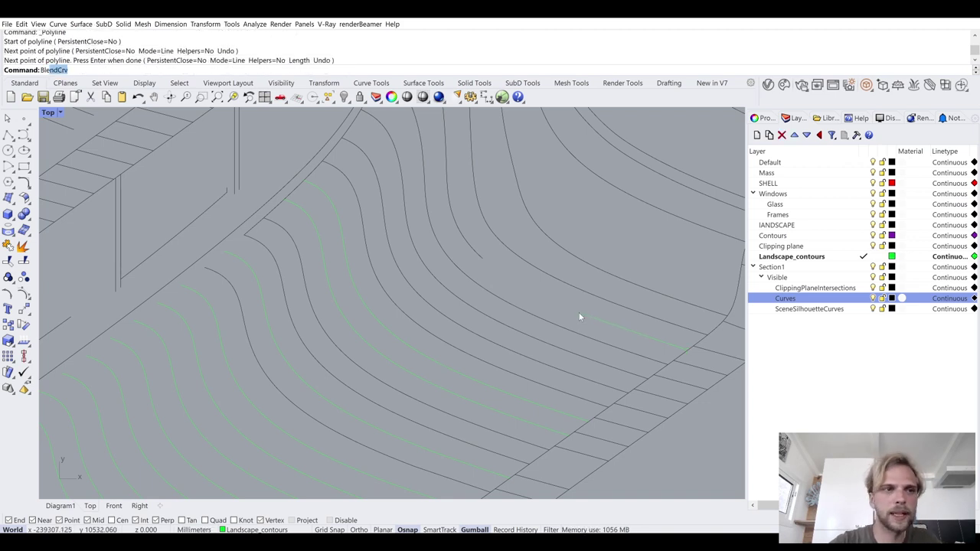
key(Return)
click(580, 316)
click(479, 261)
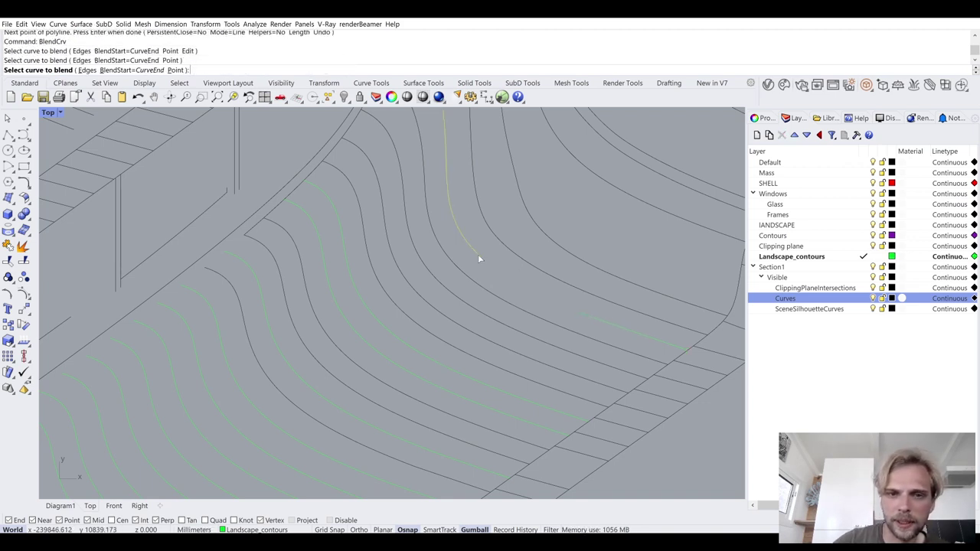
key(Return)
- Draw two short parallel polylines from the border edge into the lower-left gap, following the direction of the adjacent contours
ctrl+shift+right_drag(478, 259, 410, 361)
scroll(409, 360, up, 3)
click(7, 134)
scroll(542, 383, up, 3)
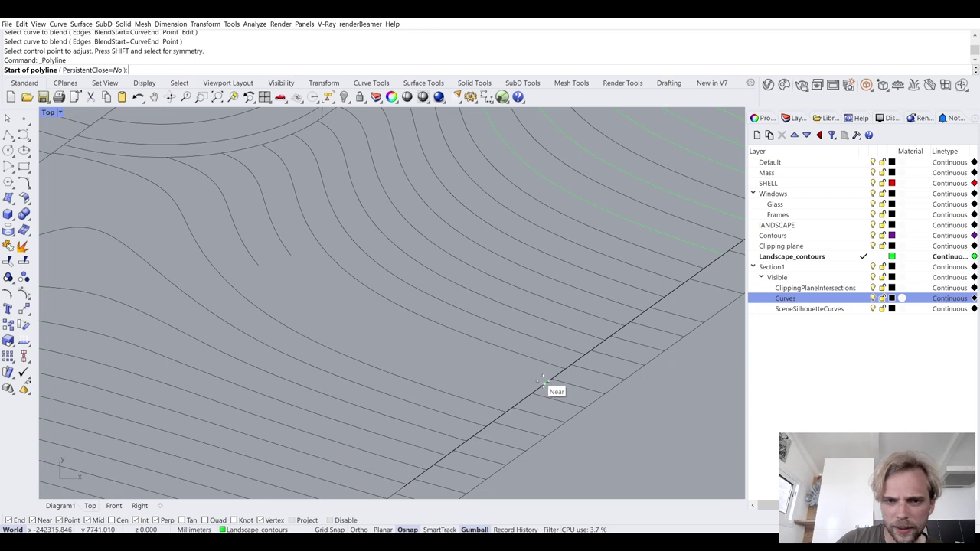
click(542, 383)
click(445, 351)
key(Return)
key(Return)
click(522, 400)
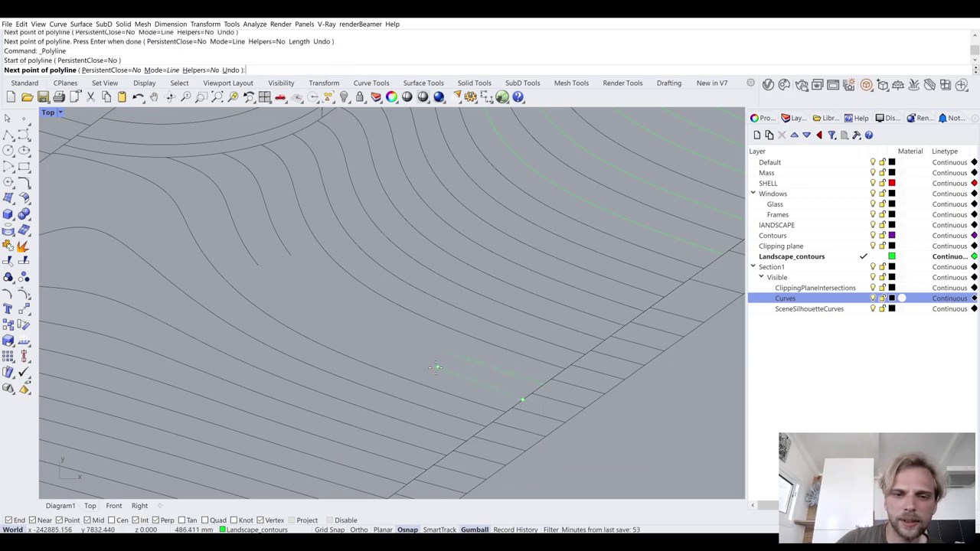
click(421, 365)
key(Return)
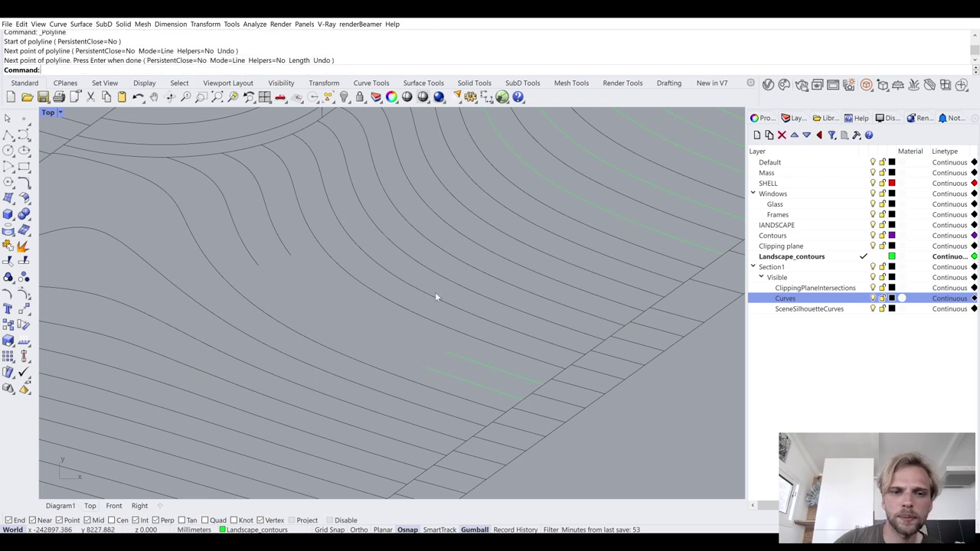
- Blend each of the two short lines with its matching broken contour end using BlendCrv
text(b)
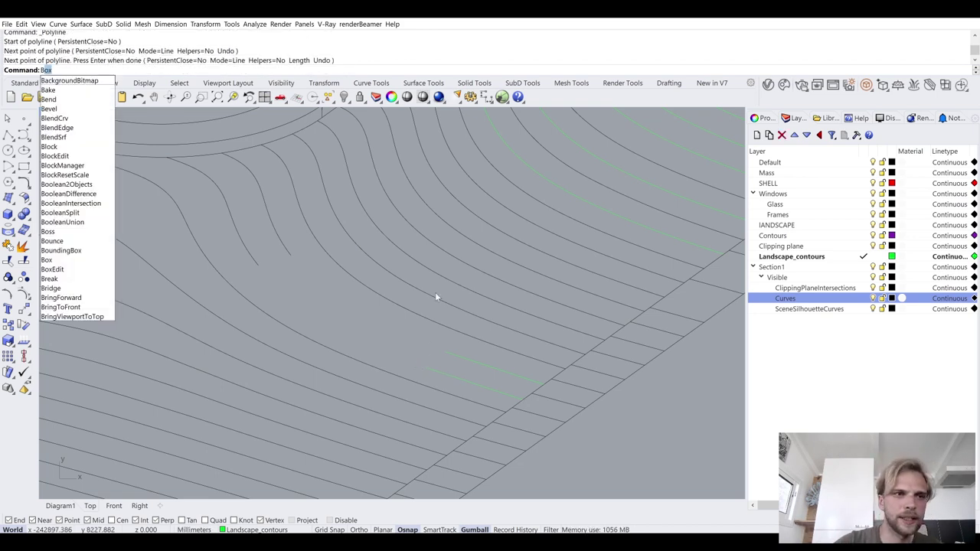
text(lendcrv)
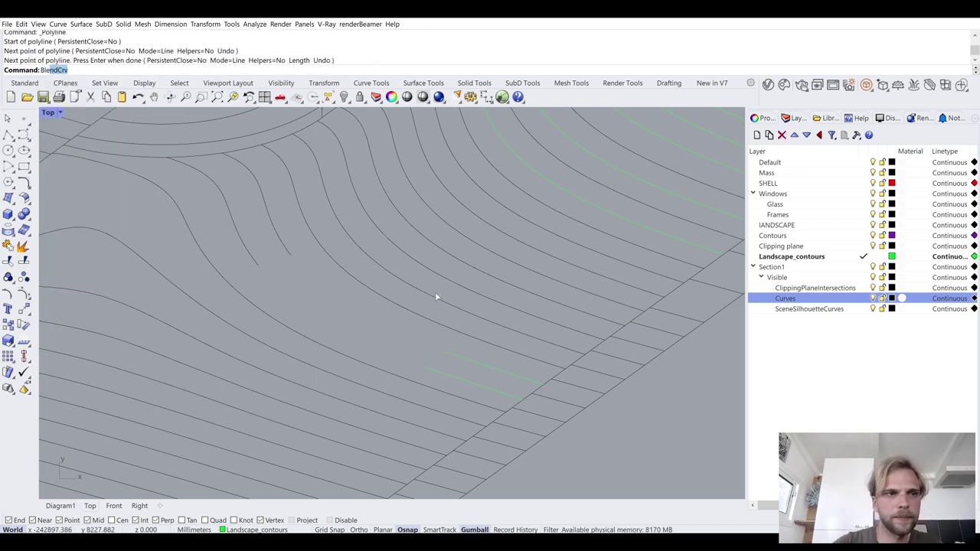
key(Return)
click(451, 354)
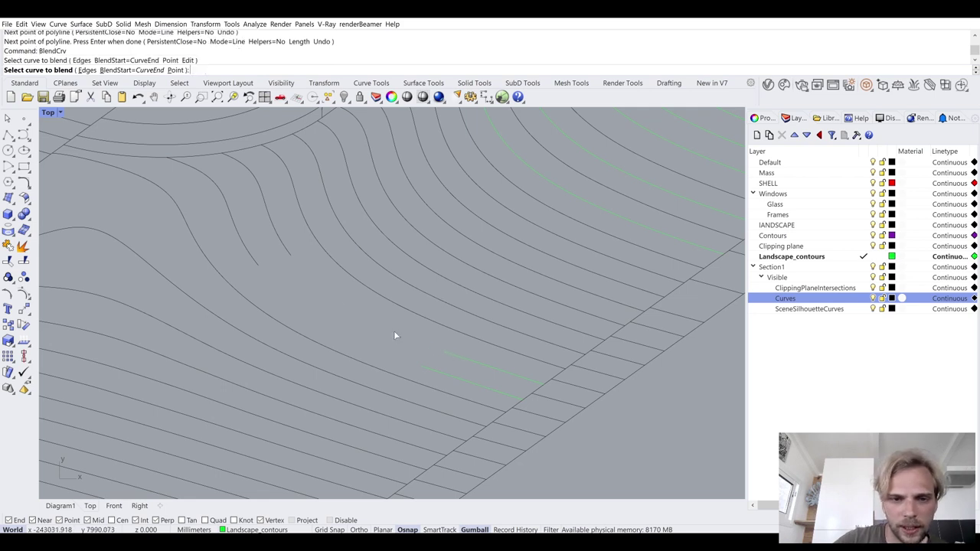
click(292, 259)
key(Return)
key(Return)
click(431, 381)
click(261, 265)
key(Return)
- Tween two curves across the wide gap between the straight contours near the lower-left corner of the terrain
scroll(428, 241, down, 5)
scroll(392, 241, down, 3)
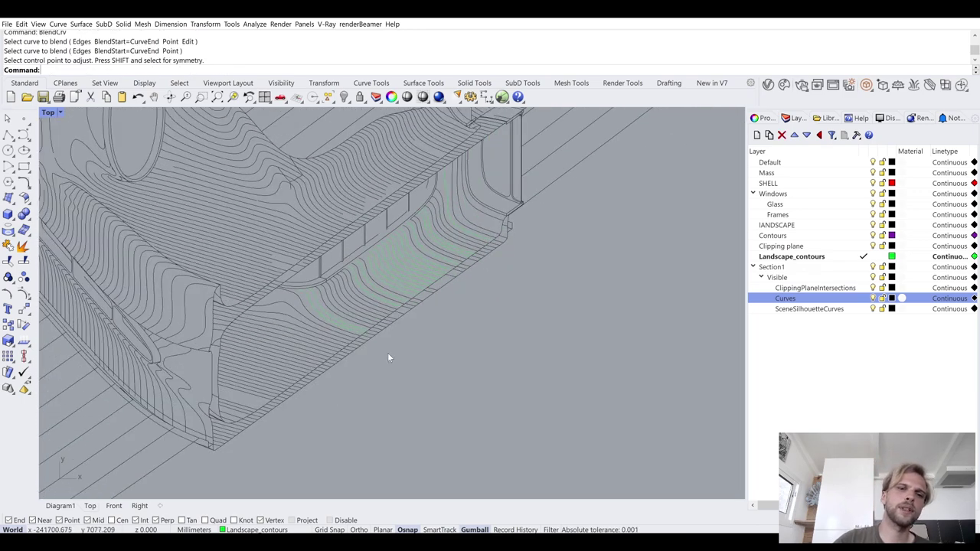
scroll(208, 400, up, 6)
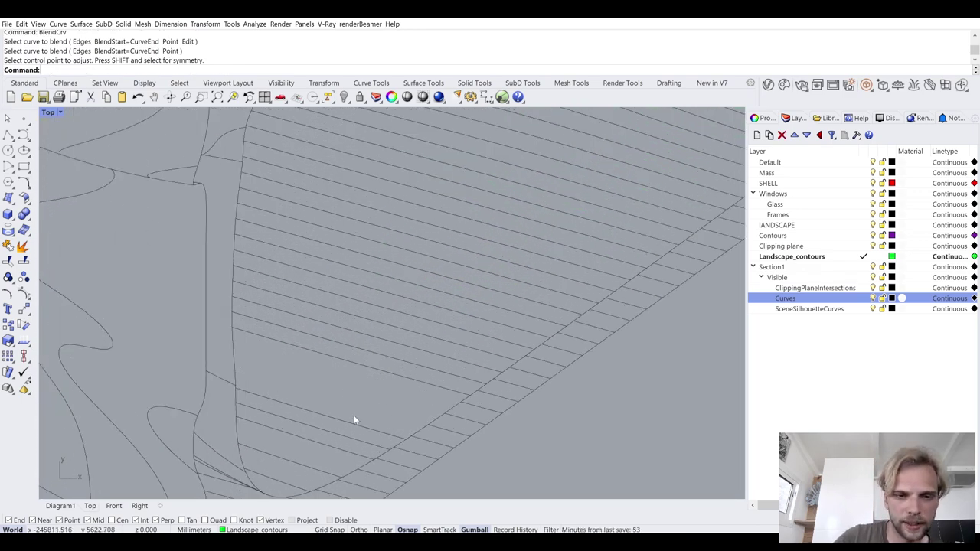
text(TweenCurves)
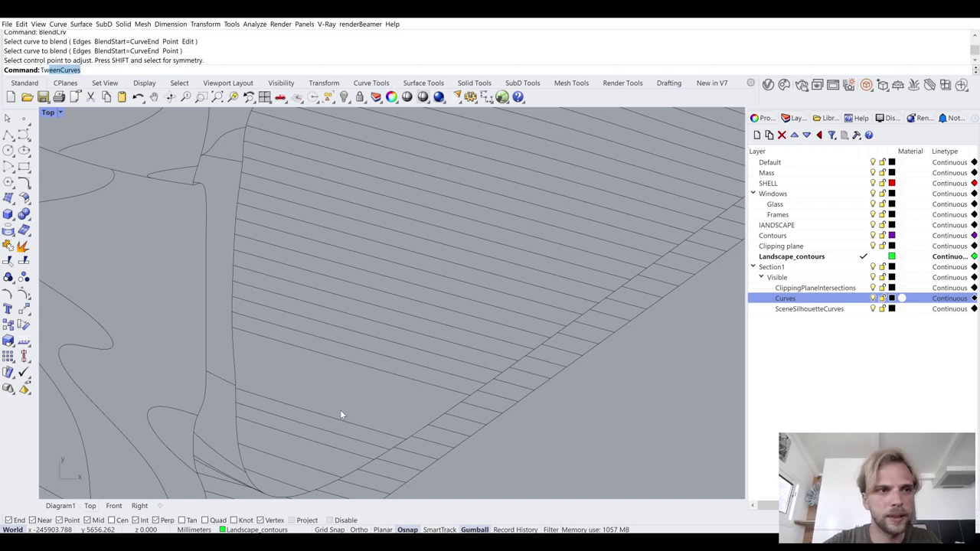
key(Return)
click(397, 388)
click(420, 387)
key(Return)
scroll(410, 381, down, 8)
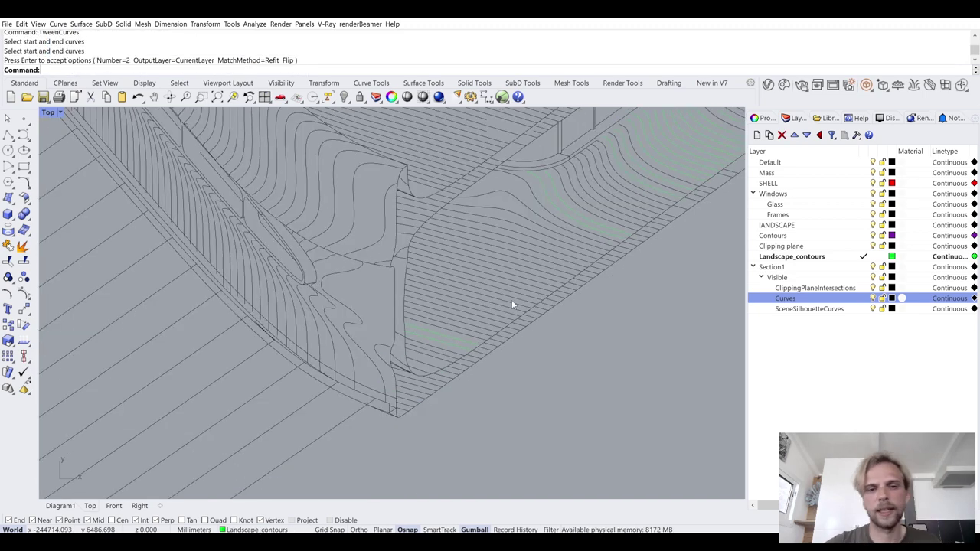
- Move the newly drawn fill curves from Landscape_contours to the Section1 Curves layer, leaving out the large separate set of site contours
scroll(556, 373, up, 6)
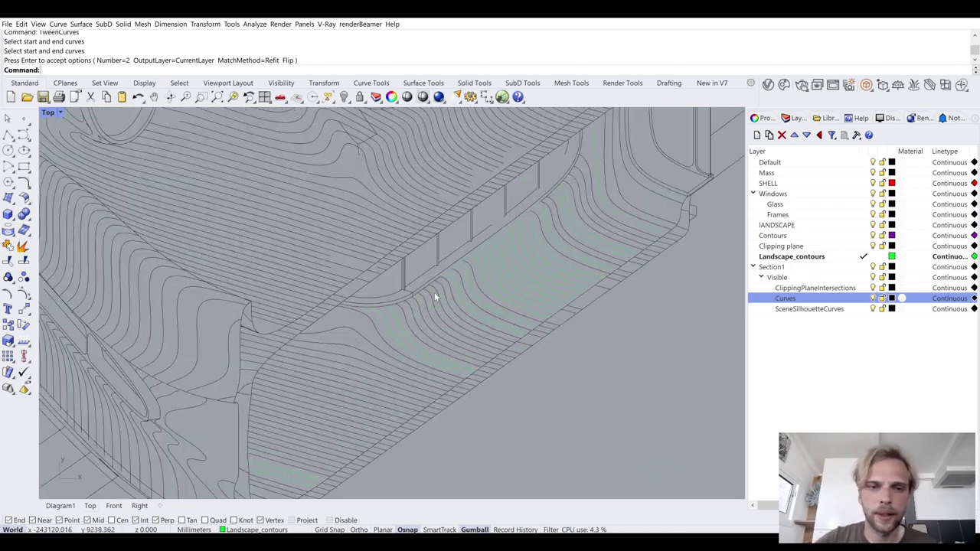
right_click(849, 256)
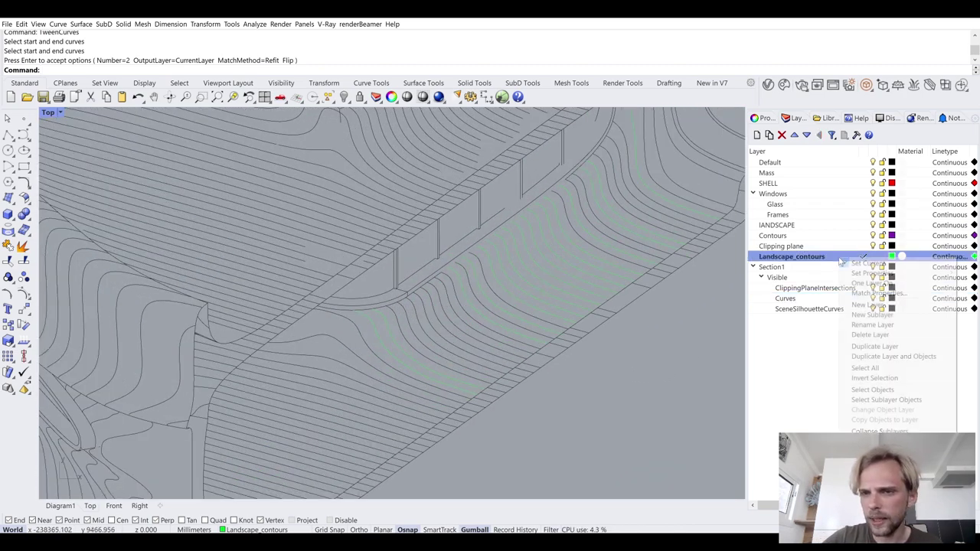
click(873, 391)
scroll(555, 274, down, 5)
scroll(556, 274, down, 8)
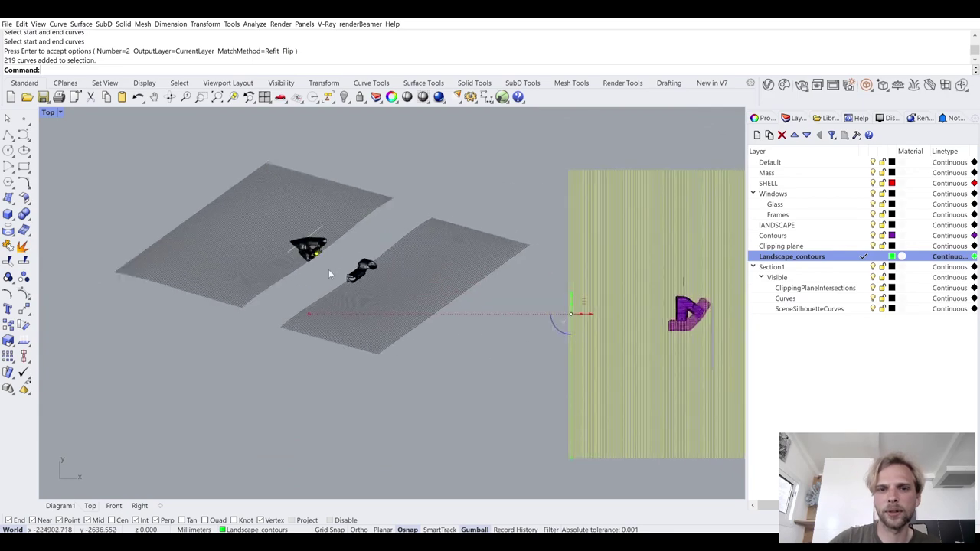
drag(555, 394, 360, 195)
scroll(360, 214, up, 10)
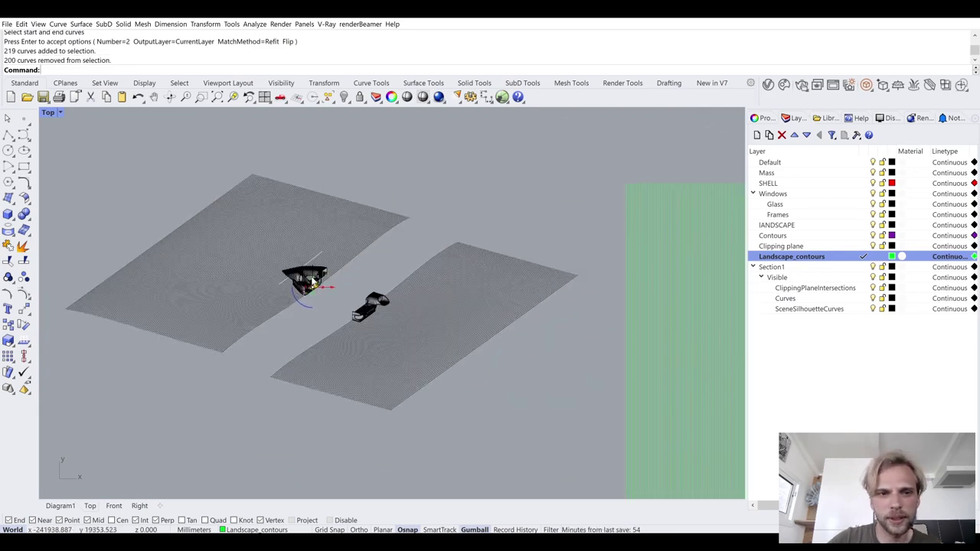
right_click(804, 301)
click(842, 442)
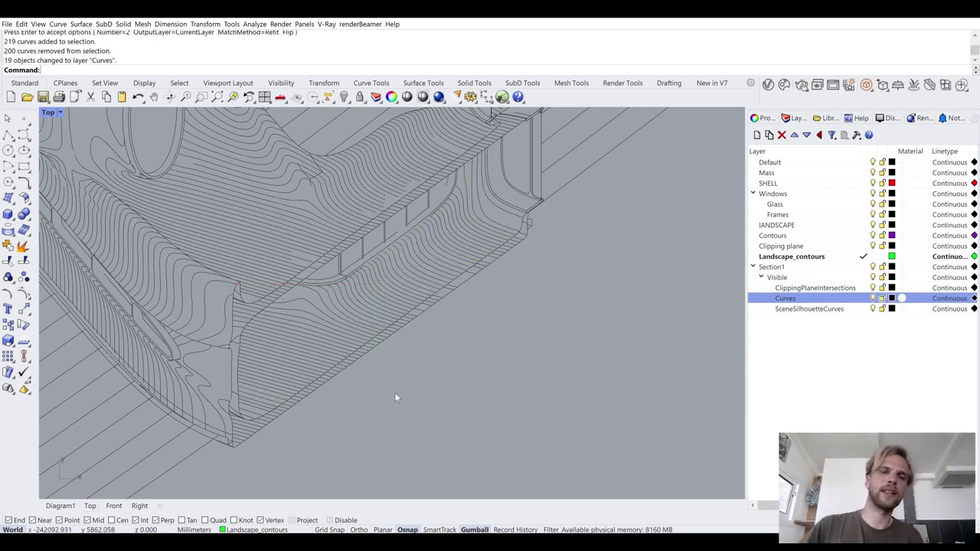
- Isolate the grouped outline curves that contain the stray lines crossing the contours below the curved opening
scroll(357, 345, up, 6)
right_drag(377, 340, 389, 359)
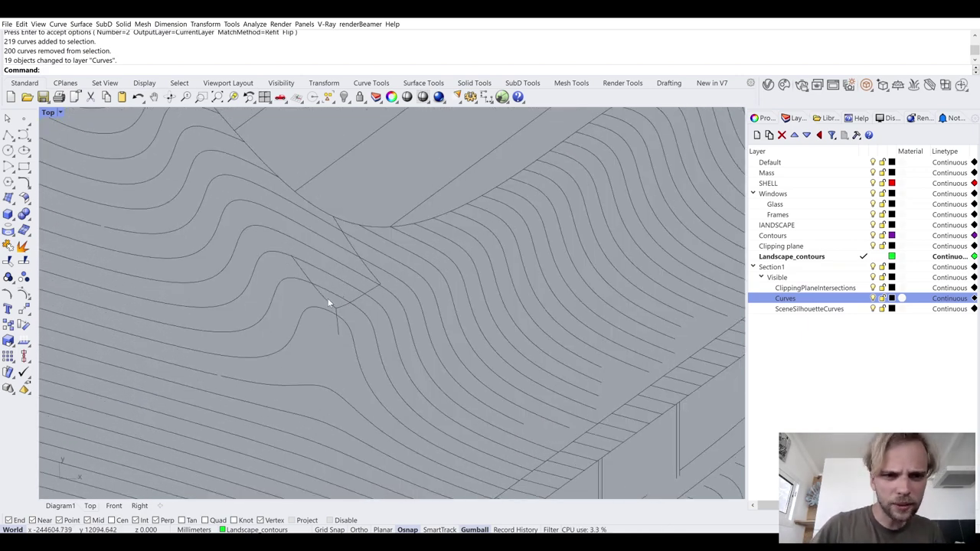
click(341, 301)
key(ctrl+z)
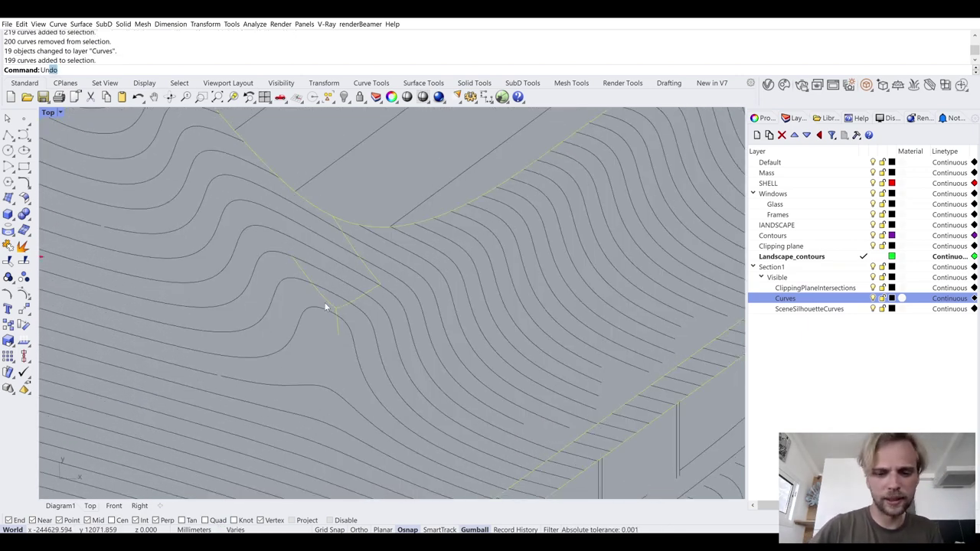
text(p)
key(Return)
text(Isolate)
key(Return)
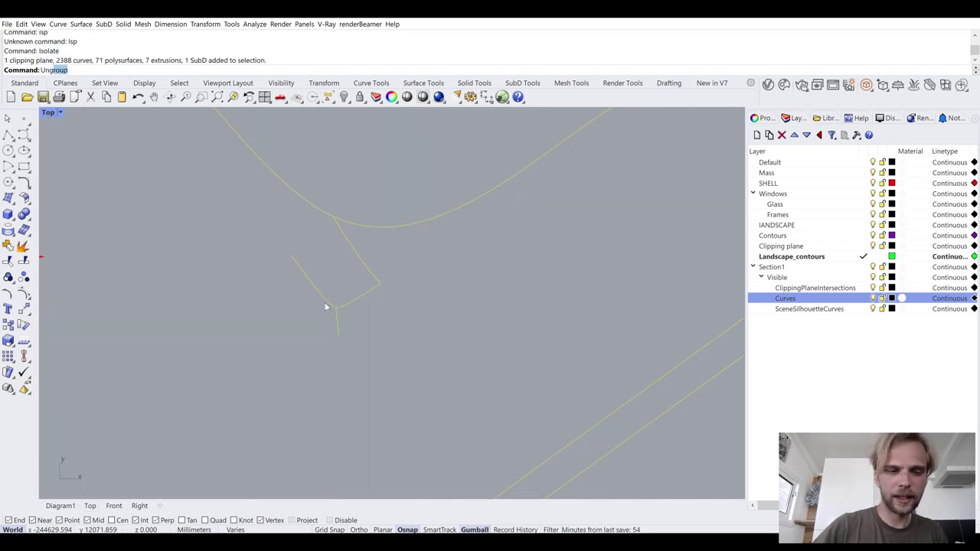
- Ungroup the isolated outline curves and delete the four stray segments below the curved opening
key(Return)
drag(413, 344, 253, 256)
key(Delete)
- Group the remaining outline curves again and unisolate the hidden objects
scroll(253, 261, down, 5)
drag(459, 313, 92, 148)
text(grou)
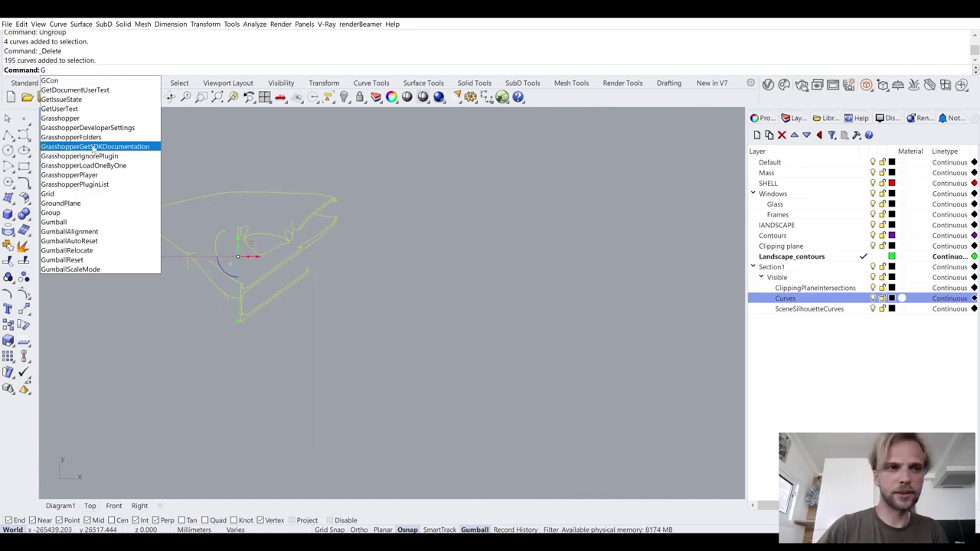
key(Return)
text(uni)
key(Return)
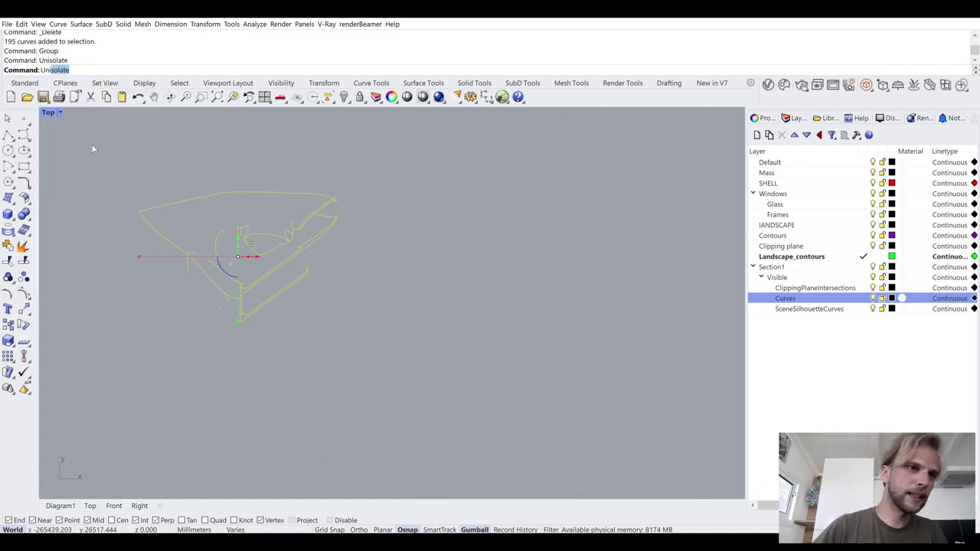
key(Escape)
- Draw a polyline through the open contour ends along the missing edge below the window strip
scroll(346, 333, down, 3)
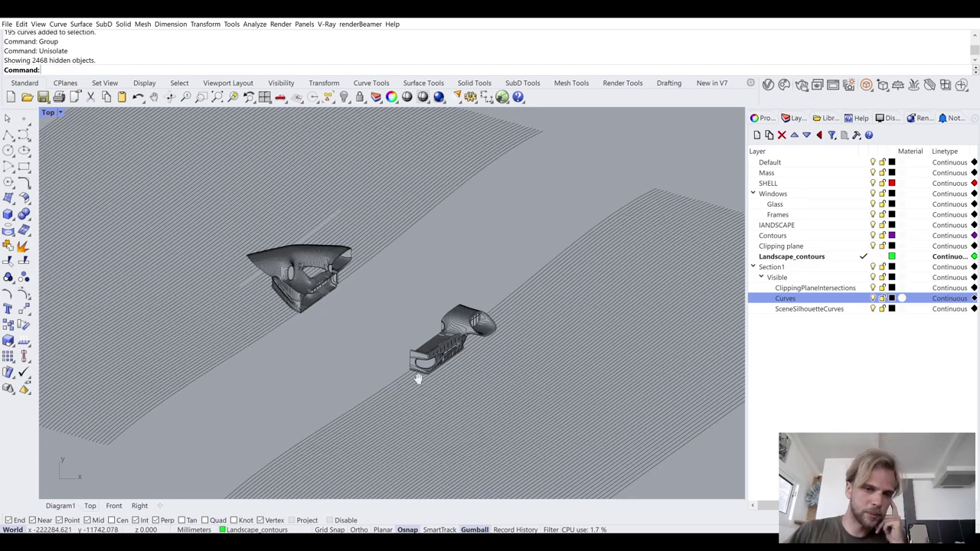
scroll(334, 288, up, 10)
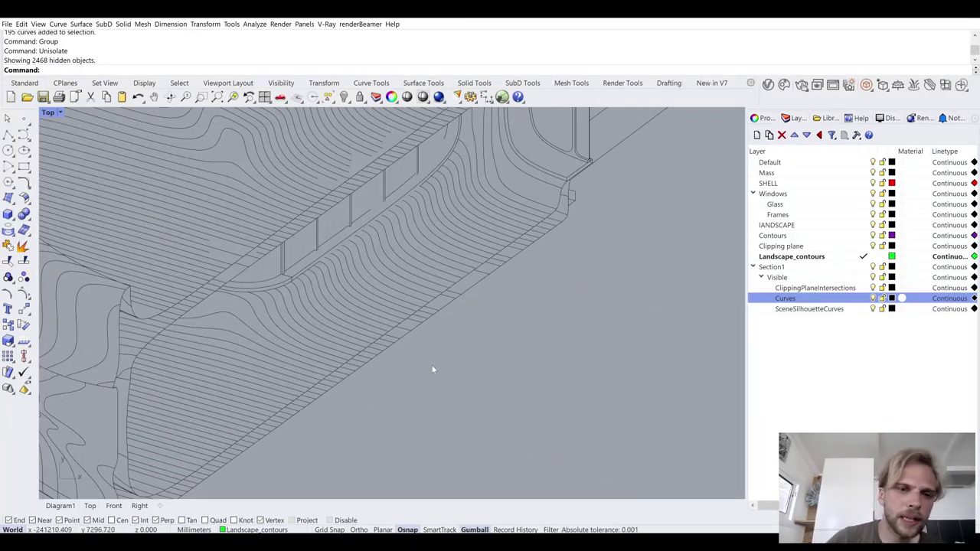
scroll(385, 290, down, 6)
scroll(246, 263, up, 6)
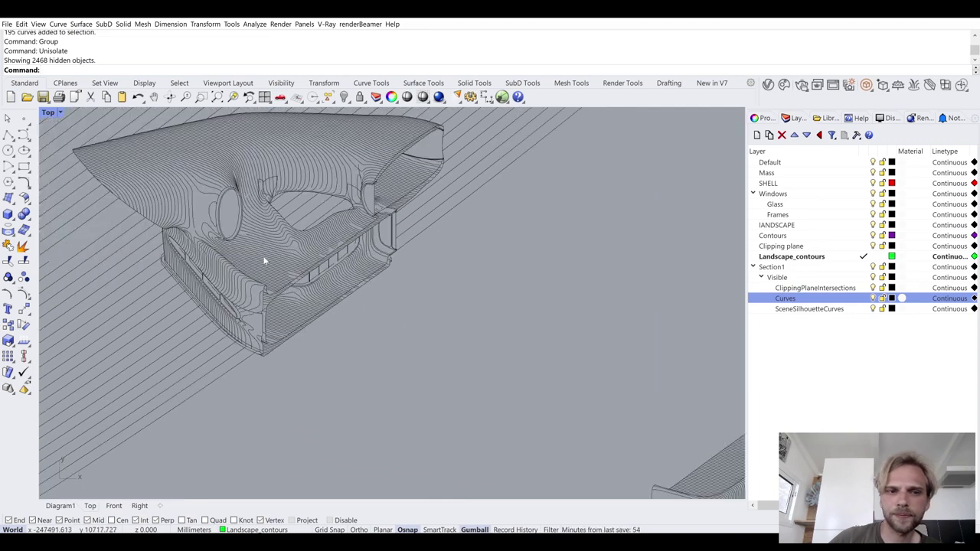
scroll(422, 340, up, 4)
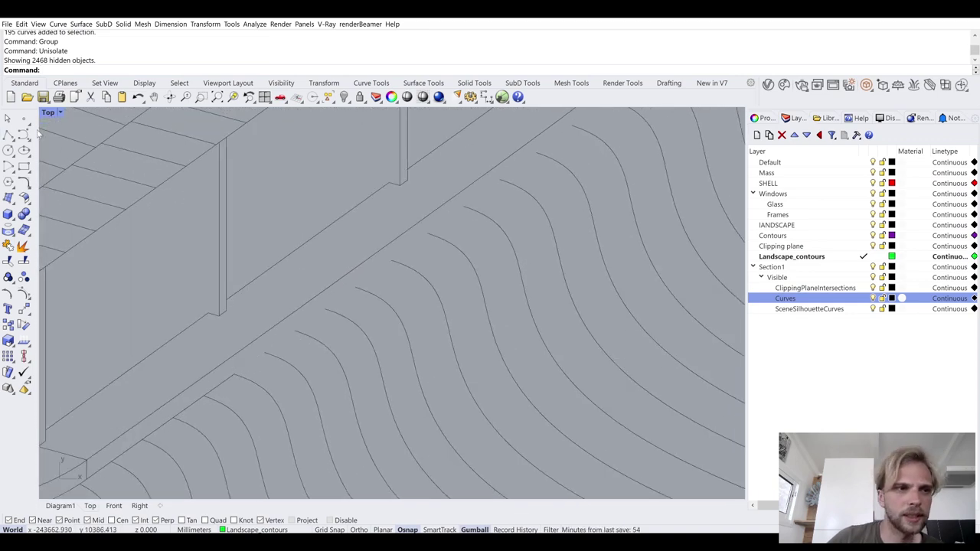
click(9, 137)
click(233, 375)
click(264, 351)
click(296, 331)
scroll(295, 332, down, 5)
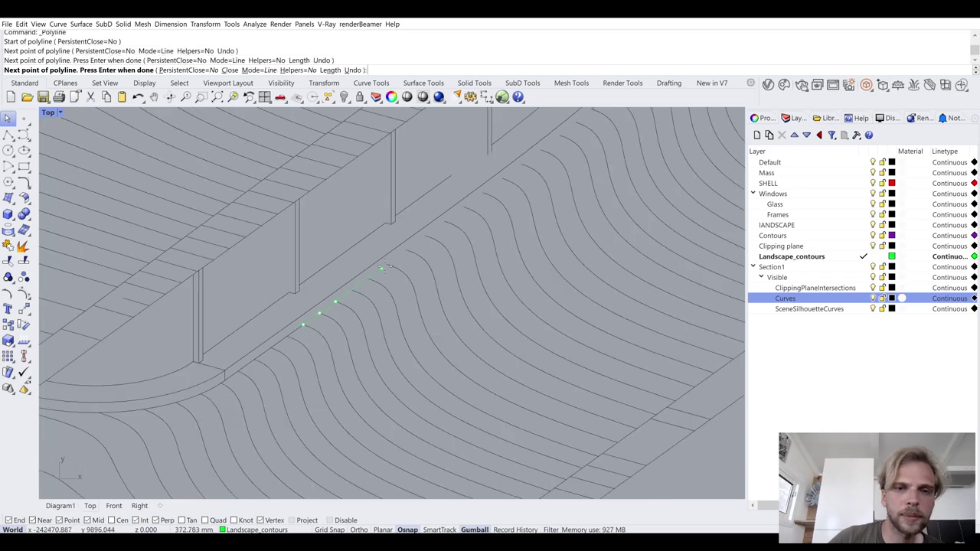
scroll(444, 256, up, 1)
click(449, 255)
scroll(433, 243, down, 3)
key(Return)
scroll(328, 260, down, 5)
scroll(427, 273, up, 8)
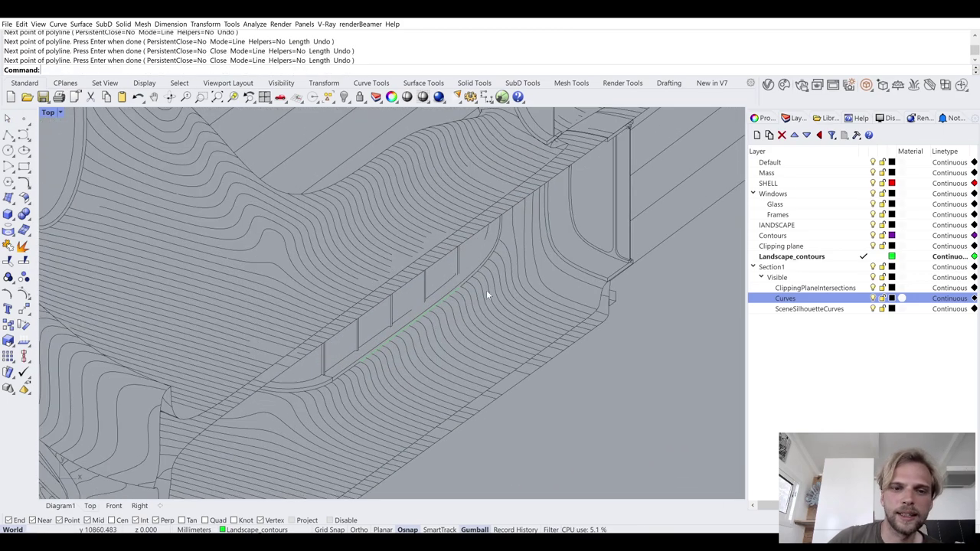
- Close the open lower end of a window mullion with a short polyline between its two vertical lines
key(Return)
scroll(411, 300, up, 5)
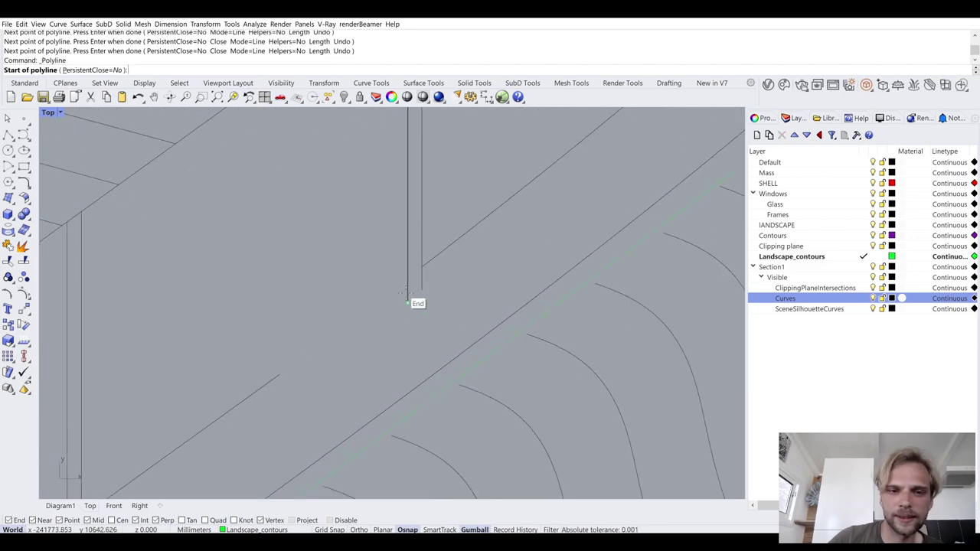
click(407, 301)
click(420, 291)
scroll(418, 294, down, 4)
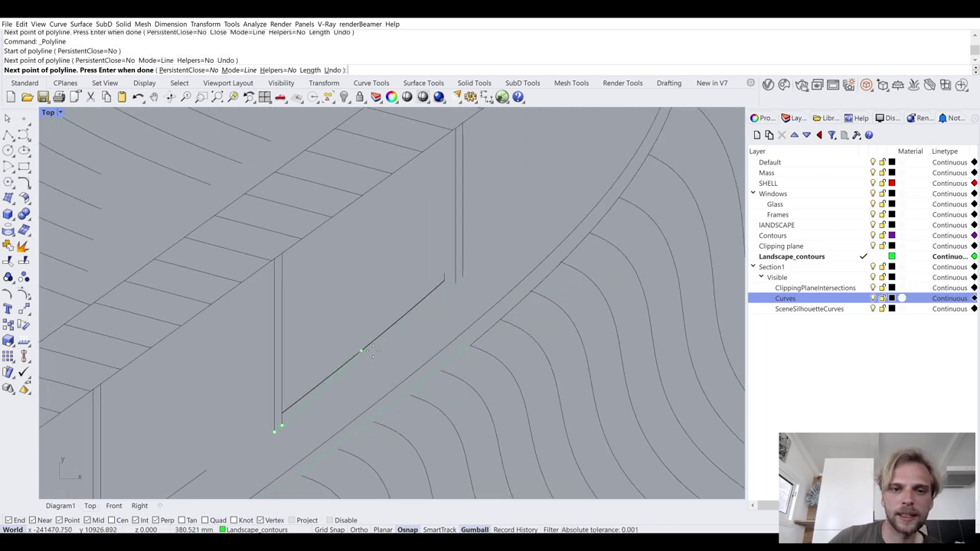
key(Return)
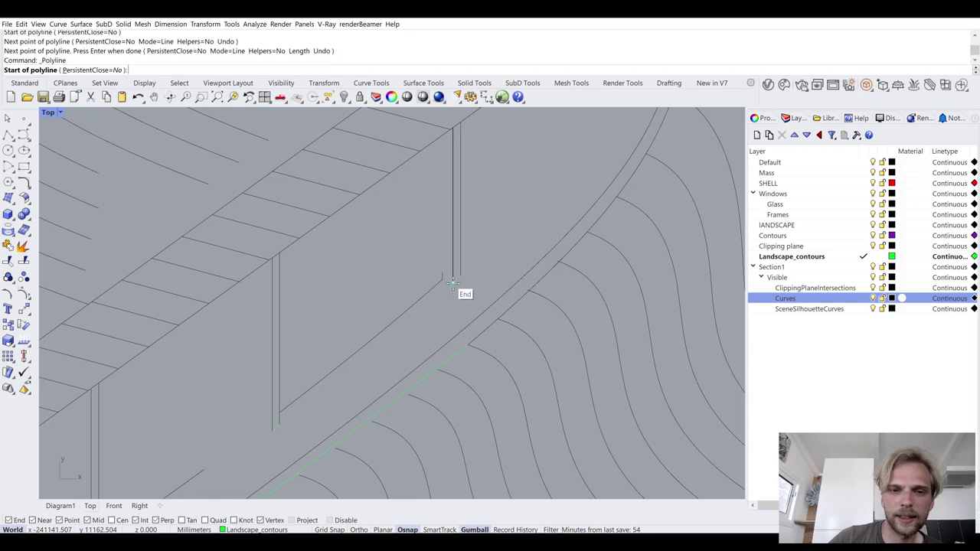
- Draw short polylines closing the base of the next mullion and linking it to the end of the sill line
key(Return)
click(442, 283)
click(456, 289)
scroll(447, 286, up, 4)
key(Return)
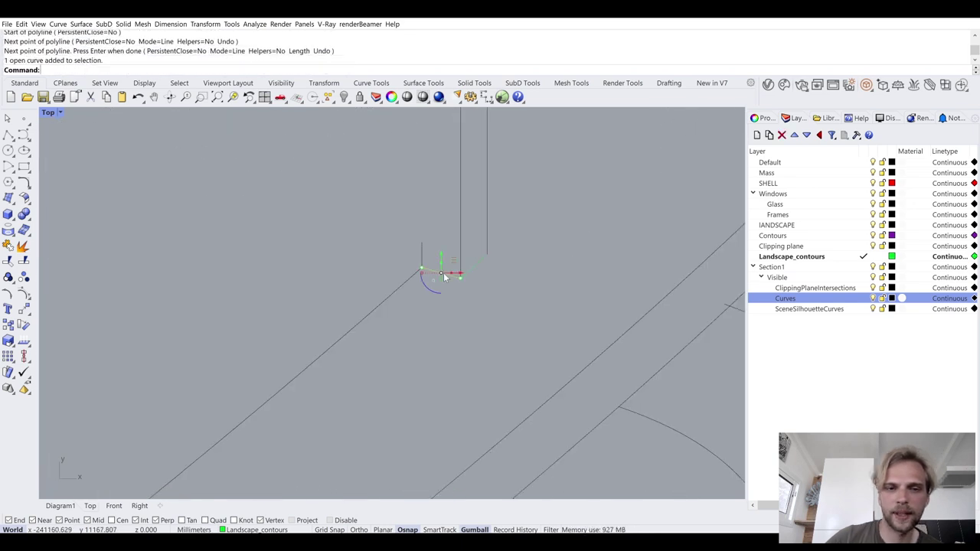
- Copy the short sill-to-mullion link line to the base of the neighbouring mullion
text(copy)
key(Return)
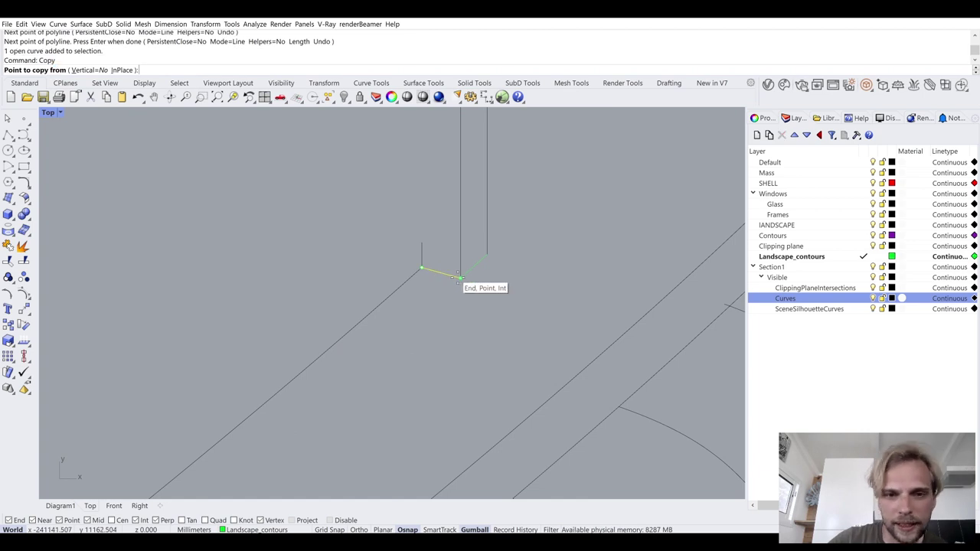
click(460, 275)
scroll(447, 272, down, 5)
scroll(380, 376, up, 4)
click(381, 377)
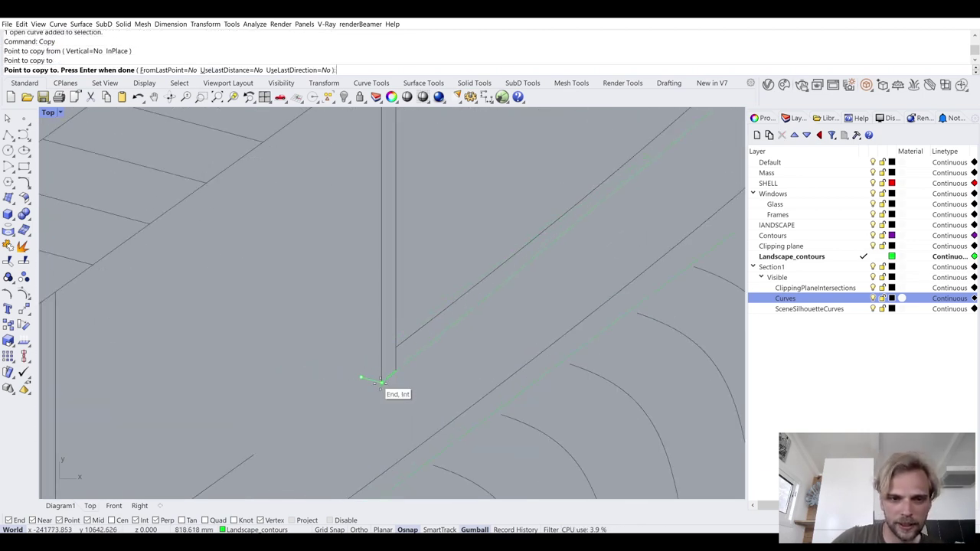
scroll(383, 383, down, 2)
scroll(342, 417, up, 4)
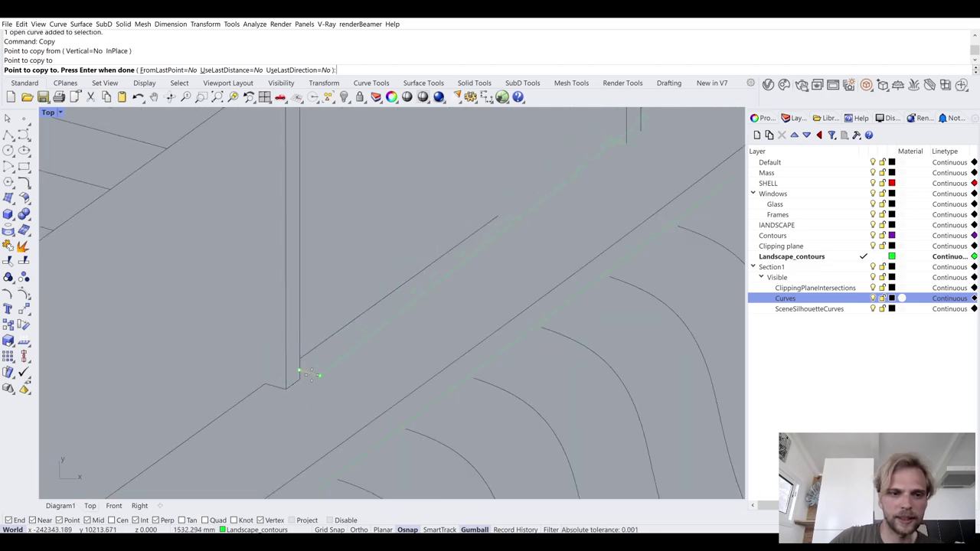
key(Return)
scroll(428, 268, down, 3)
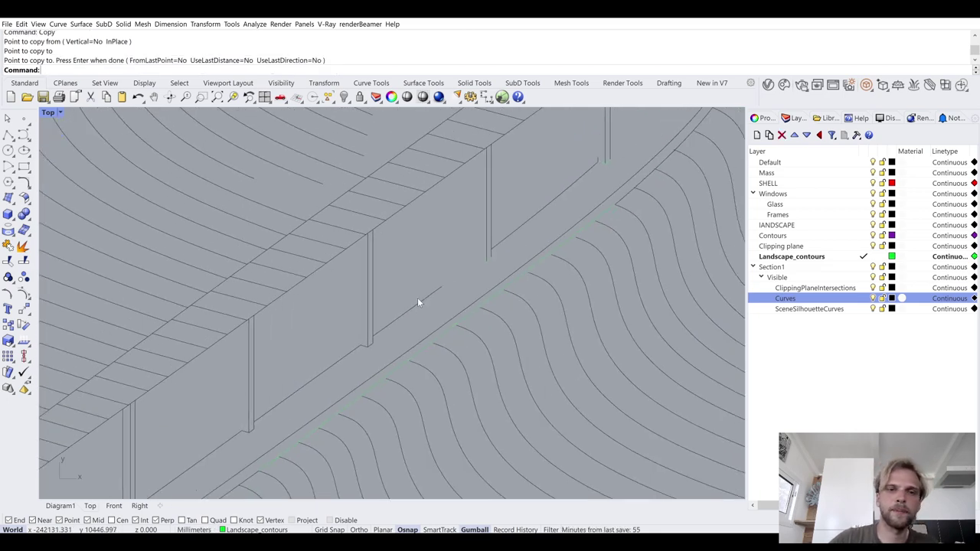
- Draw a vertical line from the sill corner beside a complete mullion past the upper edge, and trim the excess above that edge
scroll(442, 259, up, 2)
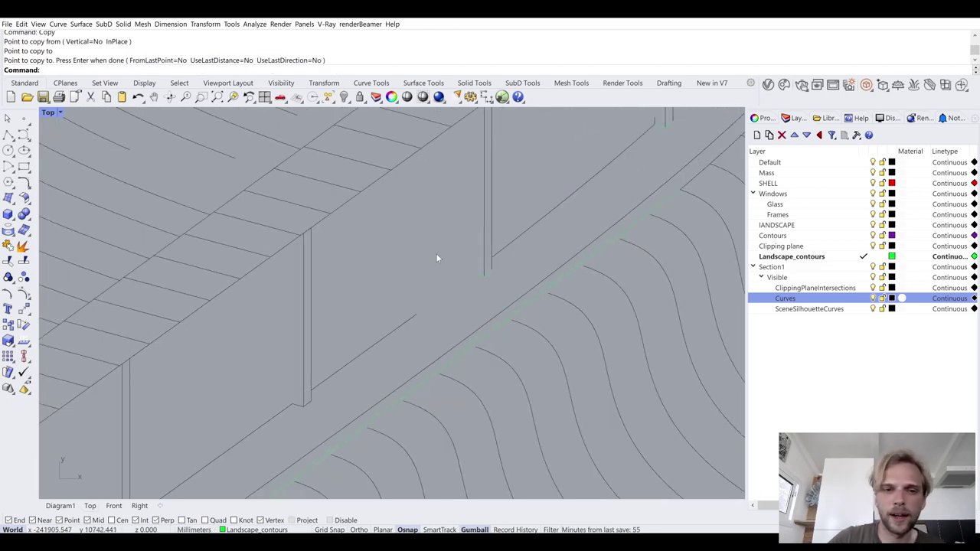
click(8, 134)
click(292, 403)
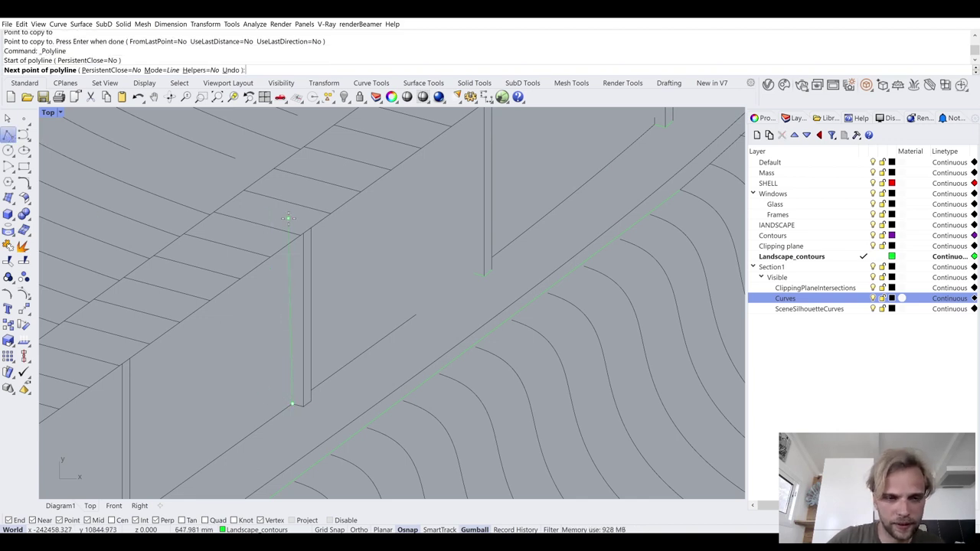
scroll(291, 219, up, 2)
click(291, 219)
key(Return)
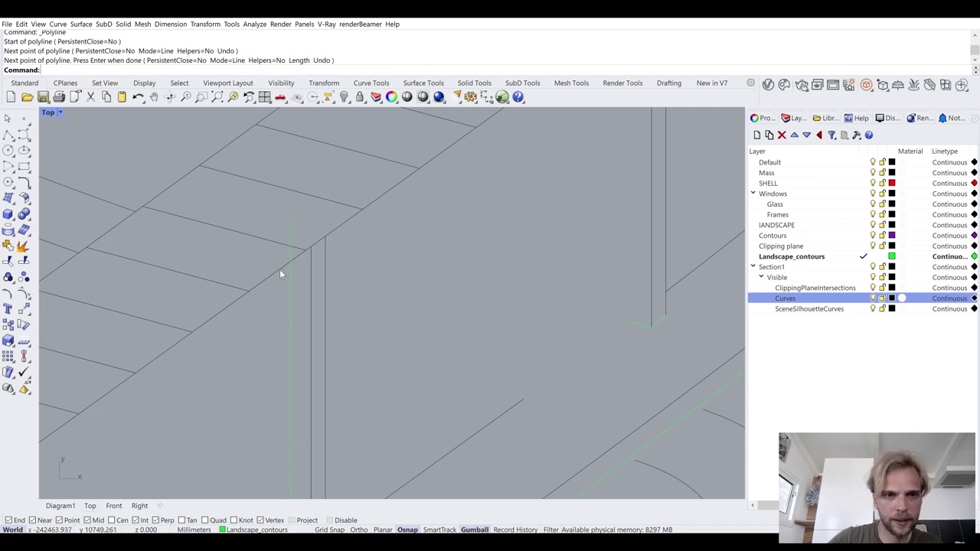
key(ctrl+a)
text(t)
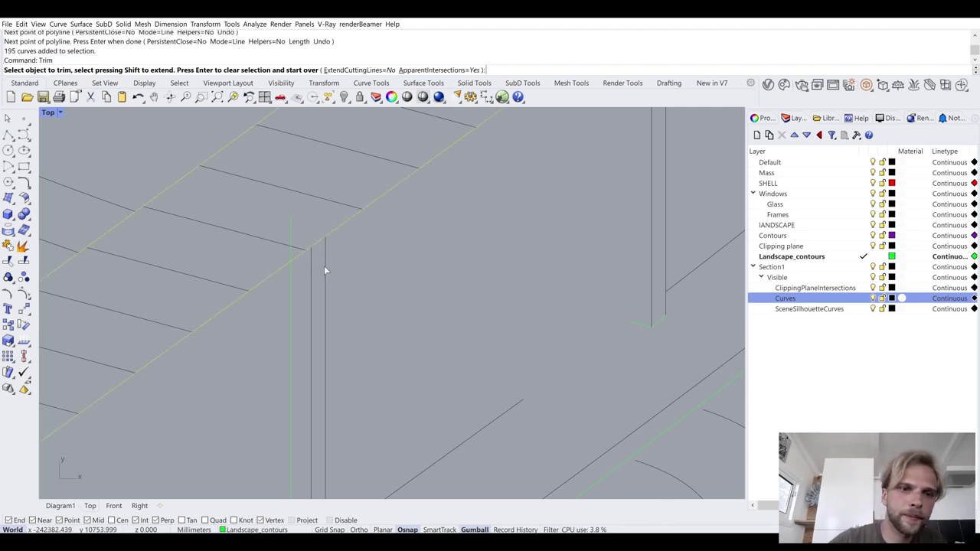
click(296, 229)
key(Return)
- Copy the trimmed vertical line to the bases of three other mullions along the window strip
click(292, 302)
text(copy)
key(Return)
scroll(278, 342, down, 3)
scroll(272, 429, down, 2)
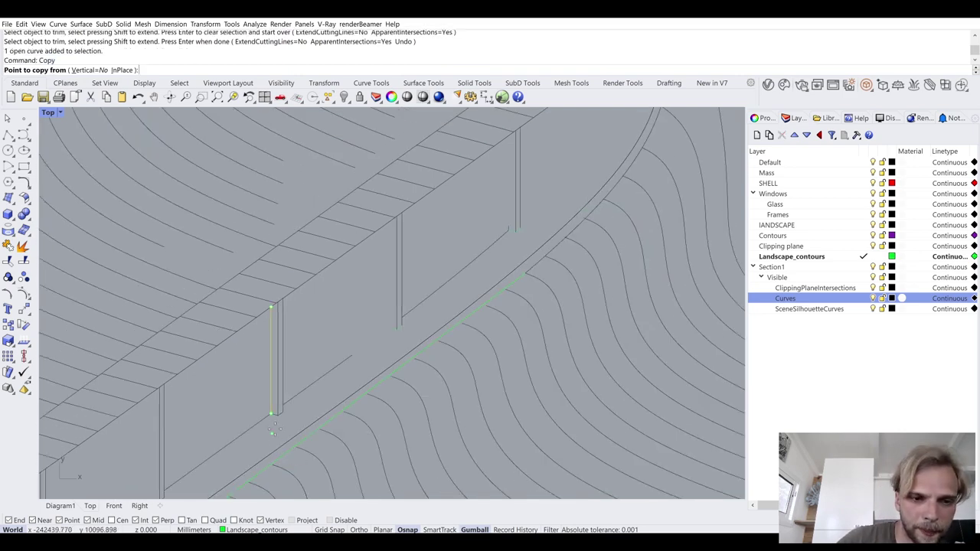
click(273, 416)
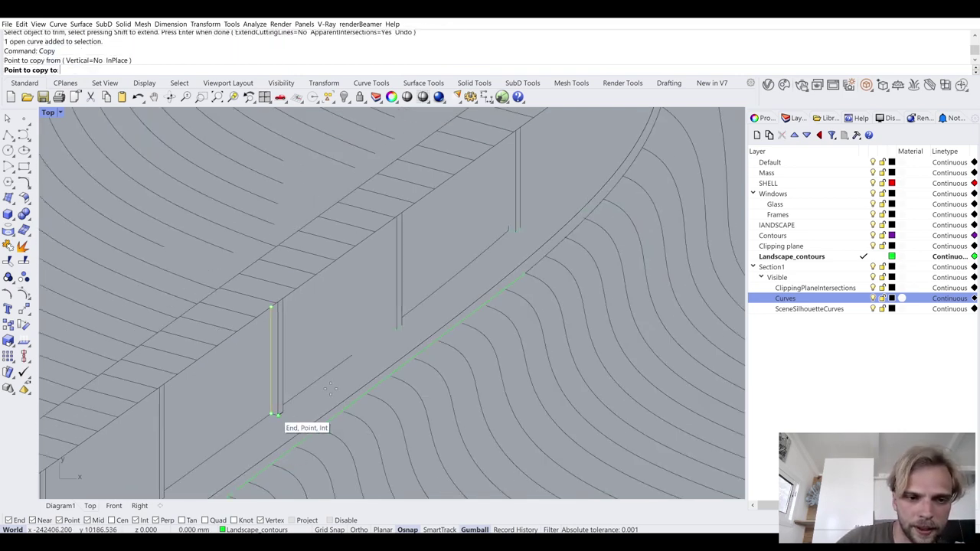
click(405, 335)
scroll(535, 217, up, 2)
click(481, 284)
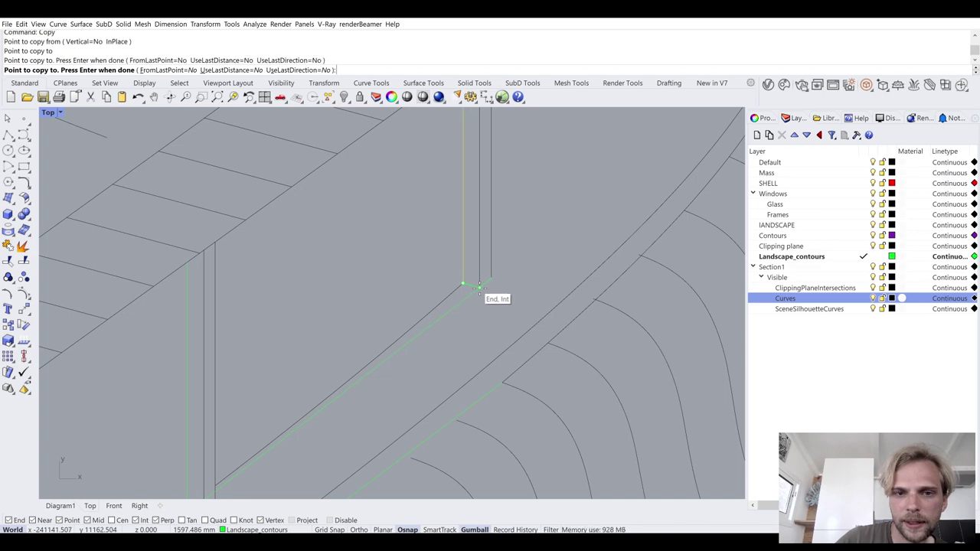
scroll(480, 284, up, 4)
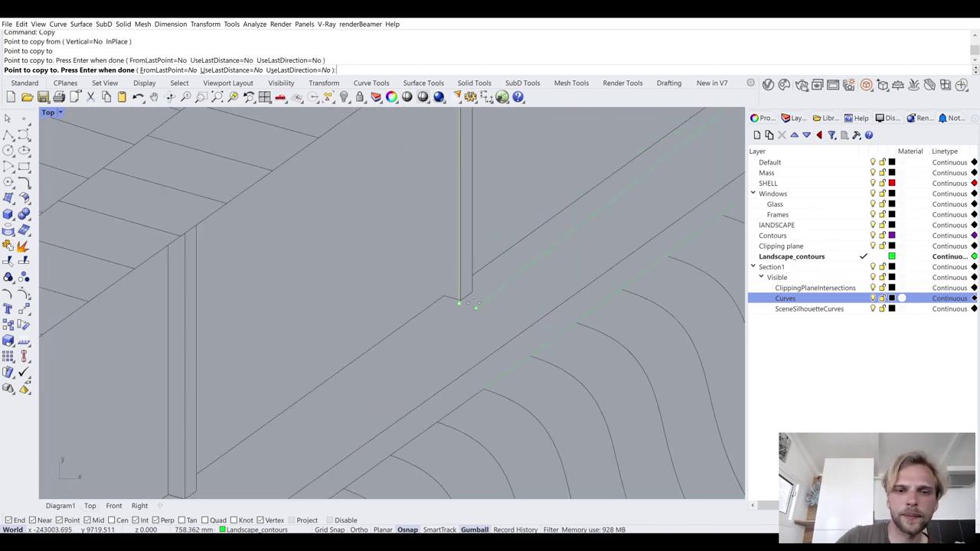
click(459, 300)
scroll(460, 300, down, 5)
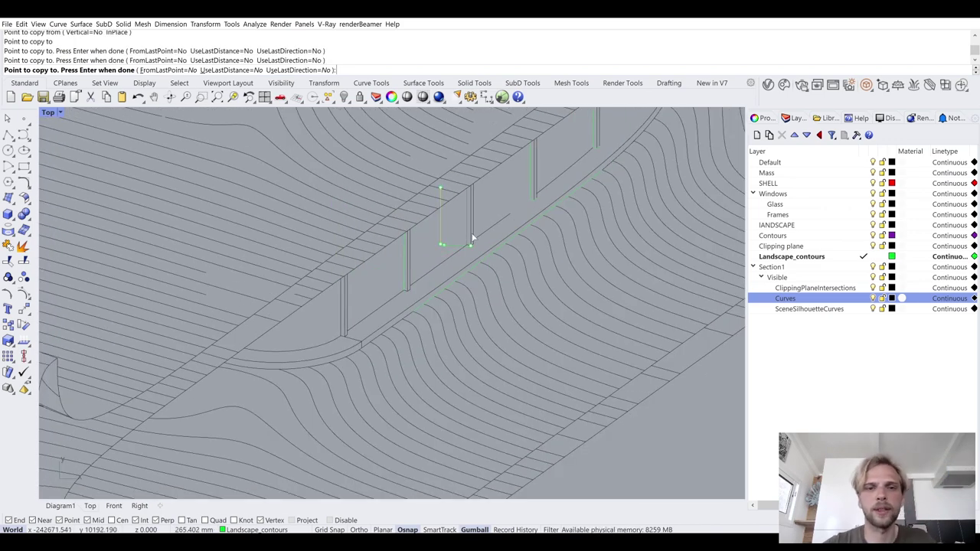
key(Return)
- Draw a line from the open end of the sill line to the base of the next mullion
scroll(397, 325, down, 2)
scroll(398, 324, up, 2)
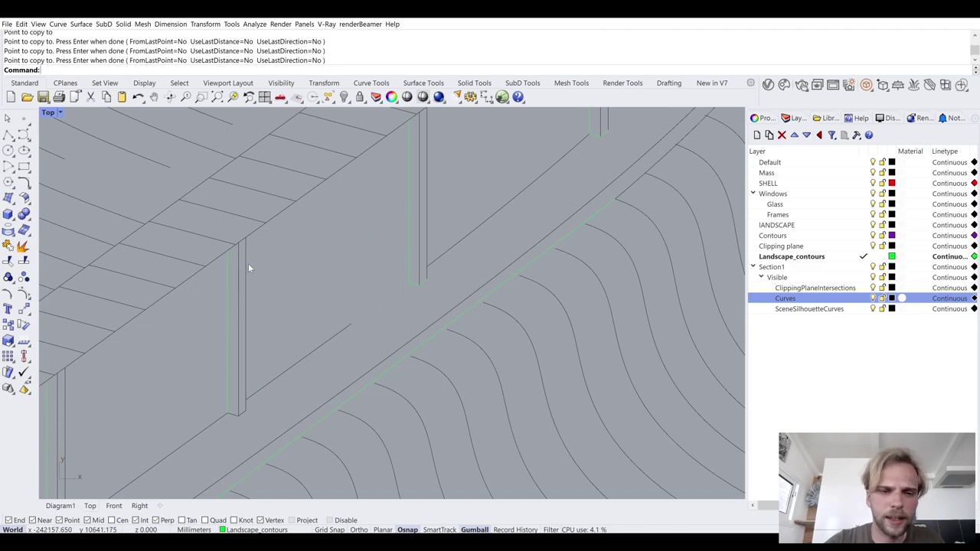
click(8, 135)
click(356, 320)
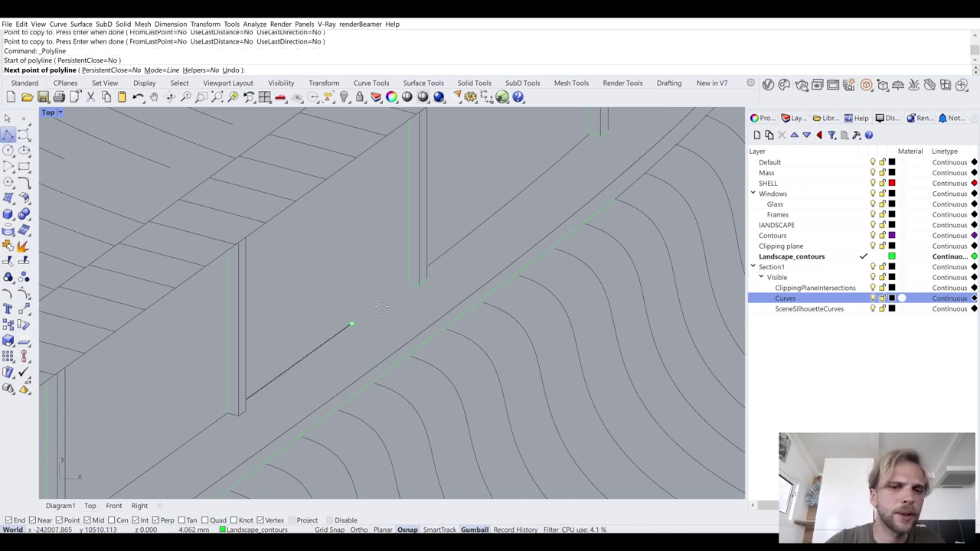
click(417, 288)
key(Return)
- Blend the sill line at the last mullion into the loose curve end beyond it, with curvature continuity and joining enabled
scroll(446, 273, down, 2)
right_drag(446, 273, 527, 259)
scroll(510, 208, up, 5)
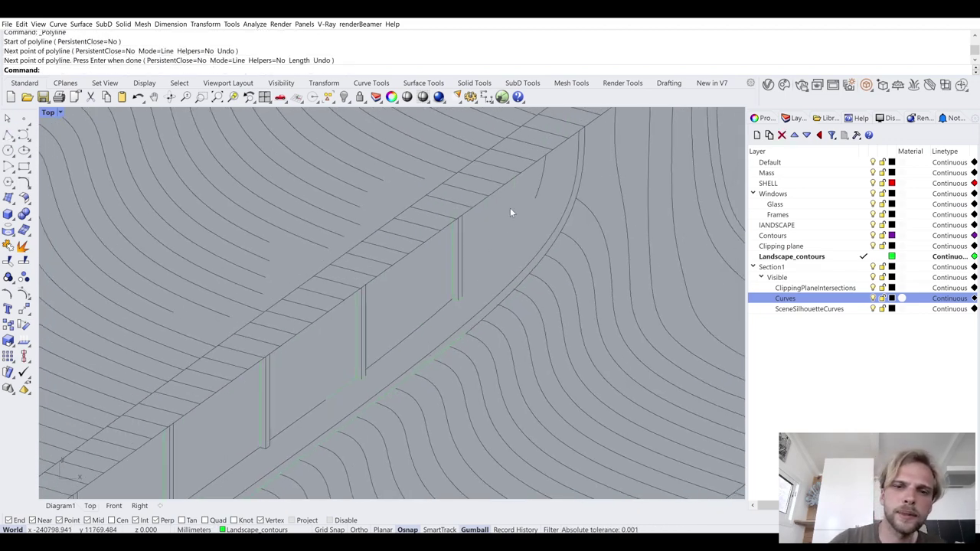
right_drag(442, 330, 378, 370)
text(ble)
key(Return)
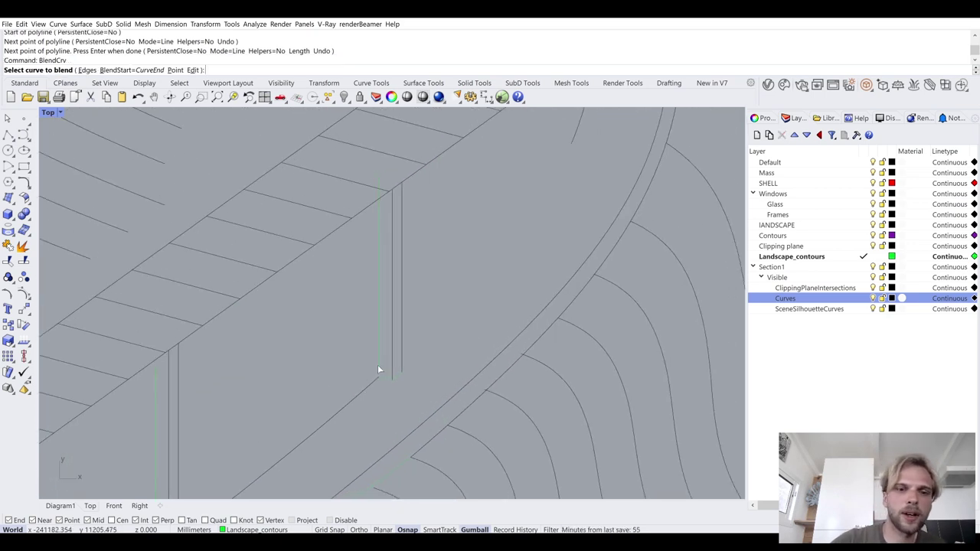
click(574, 140)
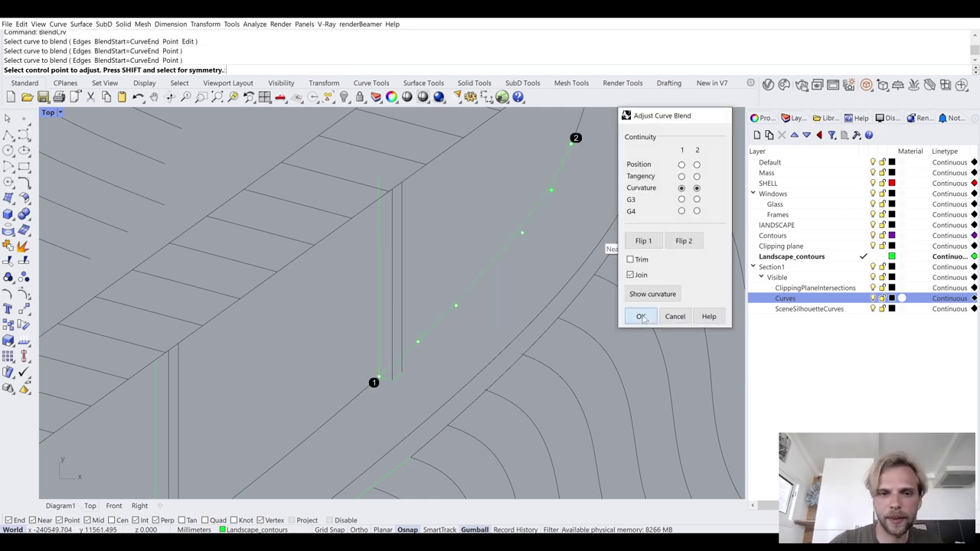
click(642, 317)
- Trim away the parts of the blended sill curve that cross the last mullion, using the mullion's vertical lines as cutters
scroll(399, 360, up, 3)
drag(366, 317, 363, 317)
text(trim)
key(Return)
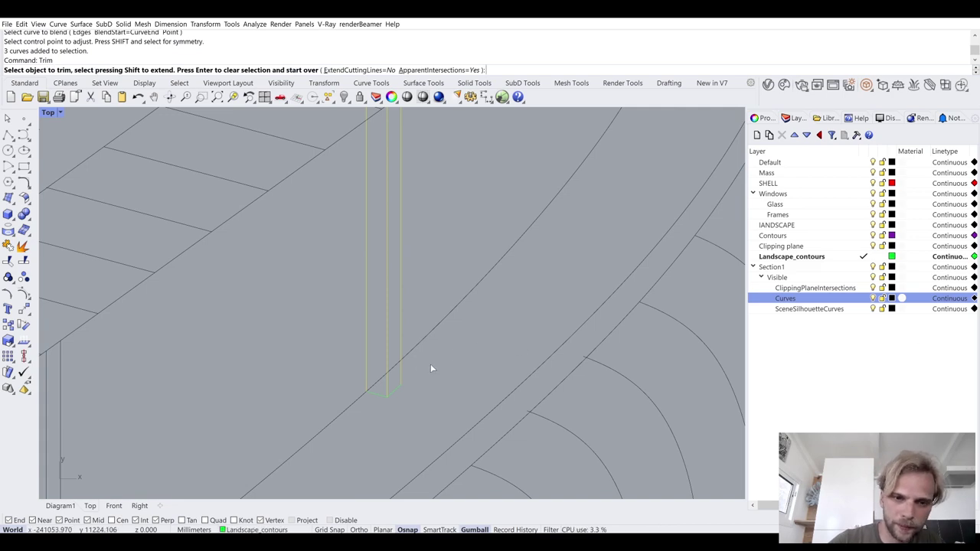
click(379, 383)
click(380, 384)
key(Return)
scroll(382, 359, down, 6)
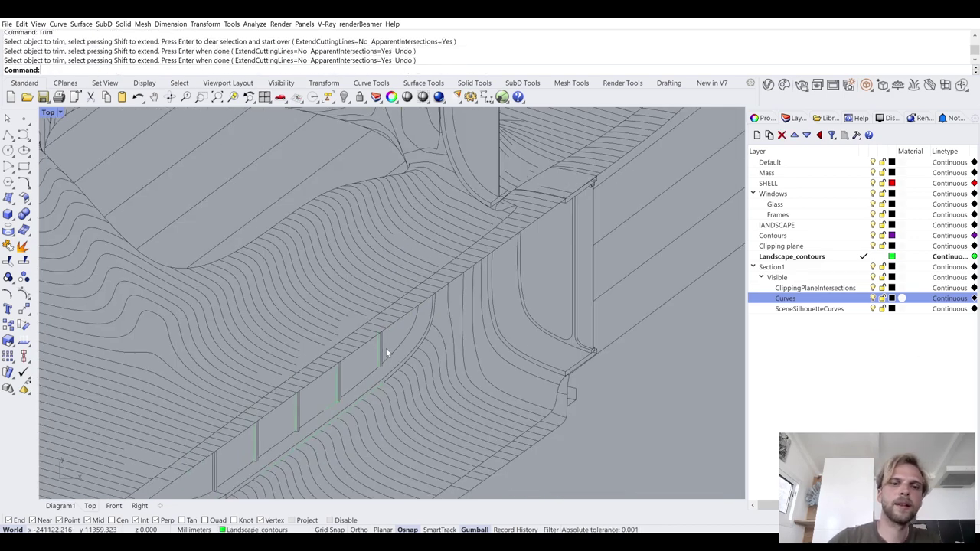
- Trim the last mullion's vertical line where it extends past the upper edge of the window strip
scroll(366, 371, up, 5)
key(ctrl+a)
text(trim)
key(Return)
scroll(424, 232, up, 2)
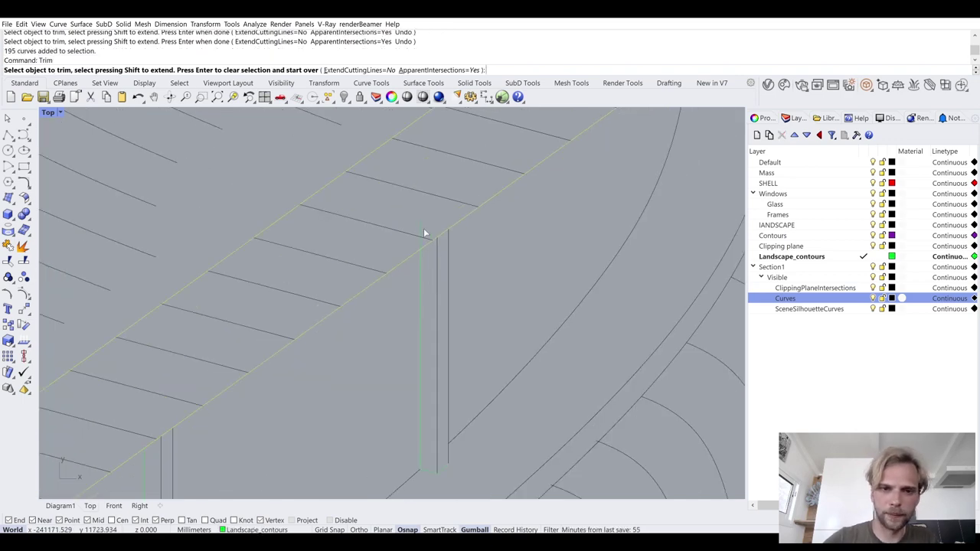
click(420, 226)
key(Return)
scroll(429, 230, down, 5)
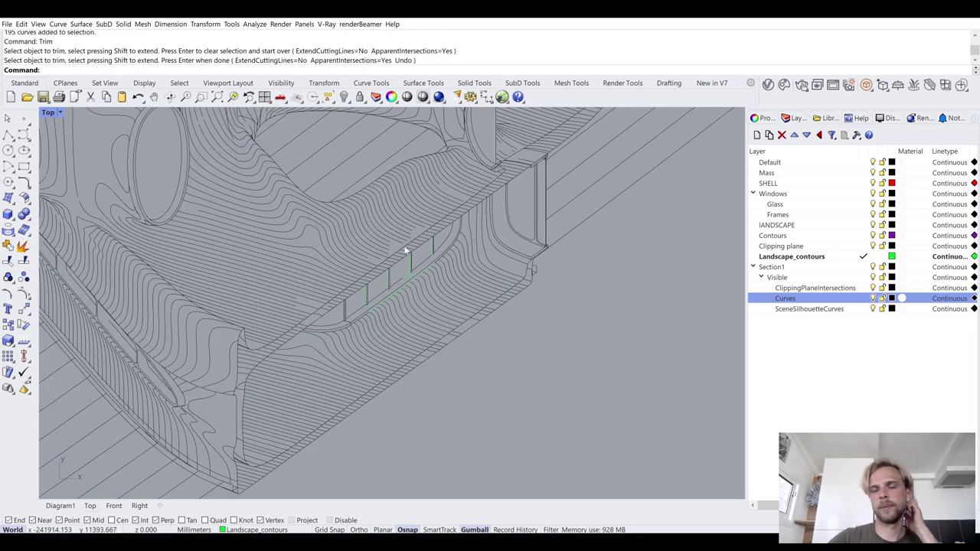
- Start the Extend command on the second building with its outline curves as the boundary
scroll(408, 237, down, 6)
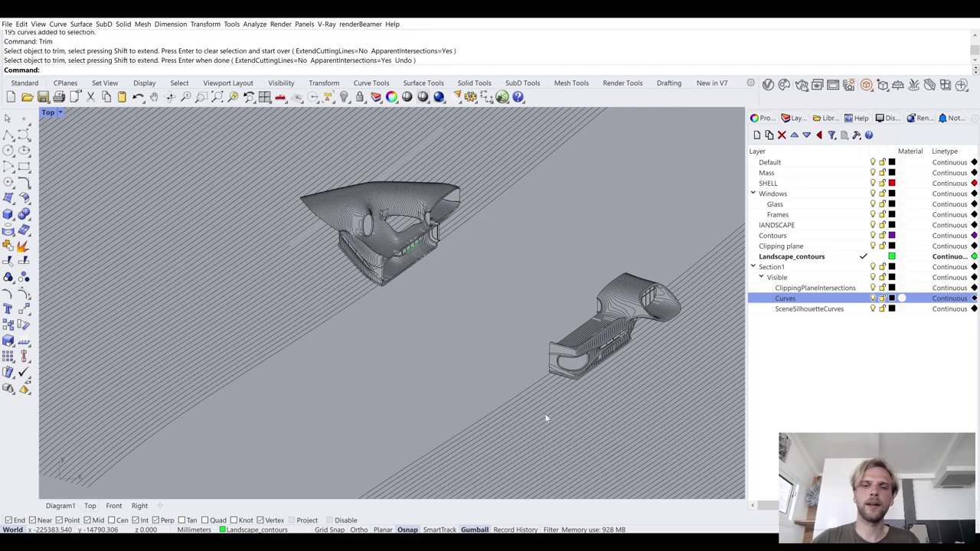
scroll(666, 313, up, 5)
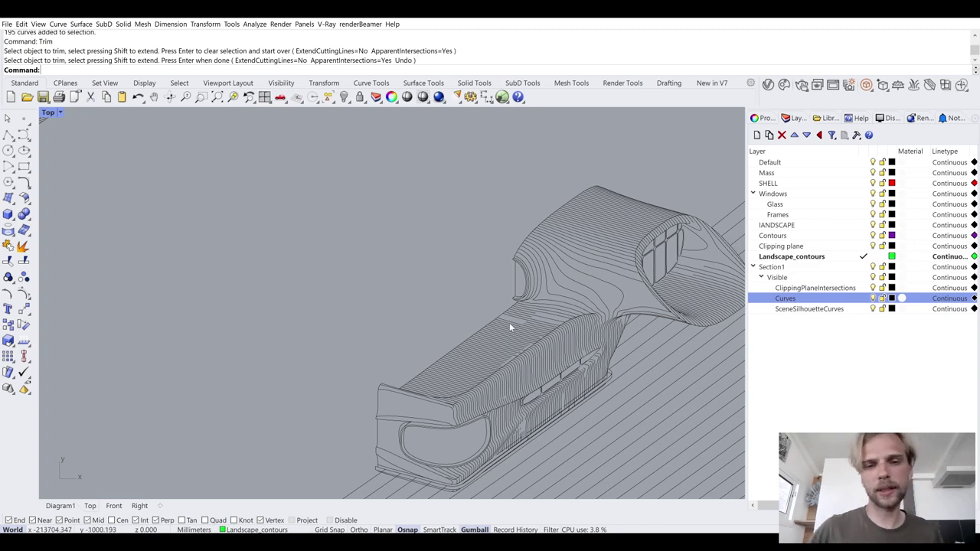
scroll(460, 323, up, 8)
right_drag(341, 269, 261, 268)
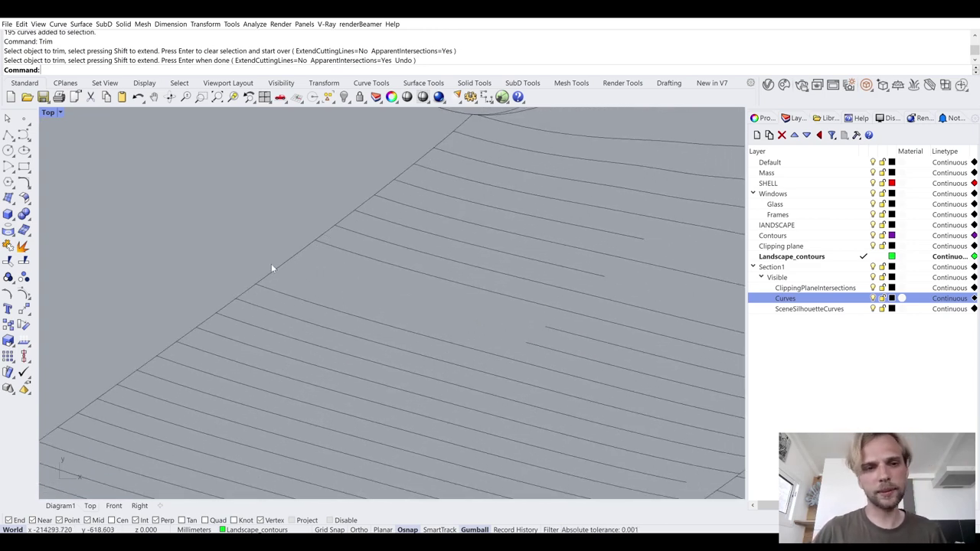
right_drag(439, 308, 242, 251)
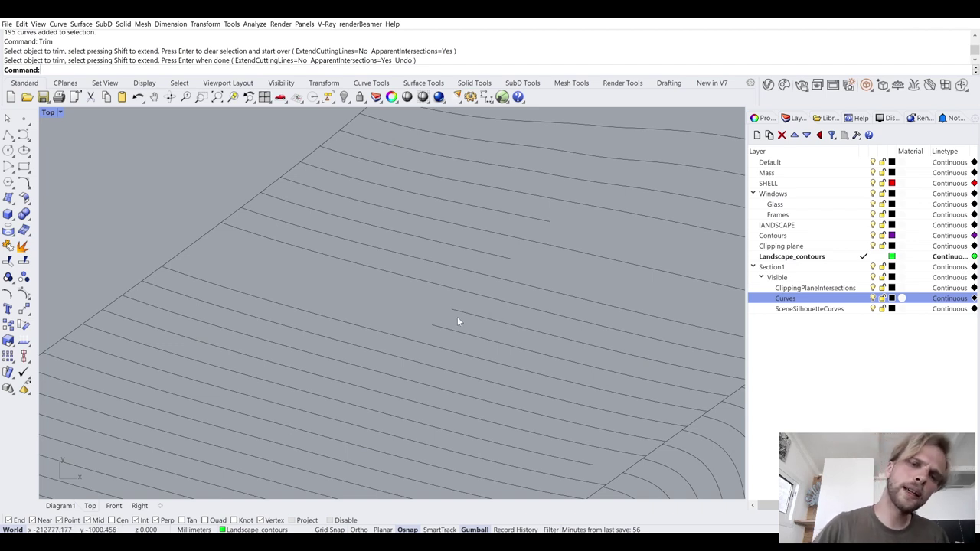
click(199, 244)
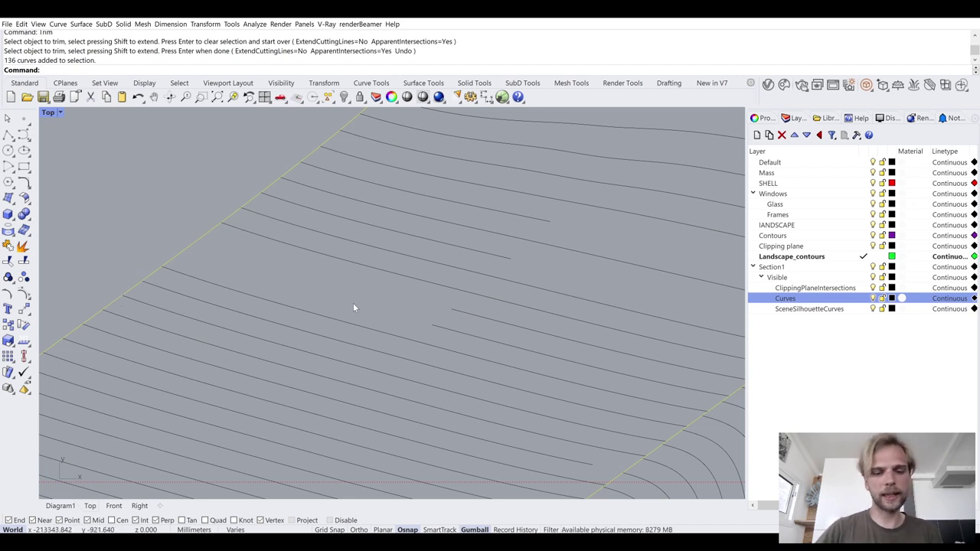
text(t)
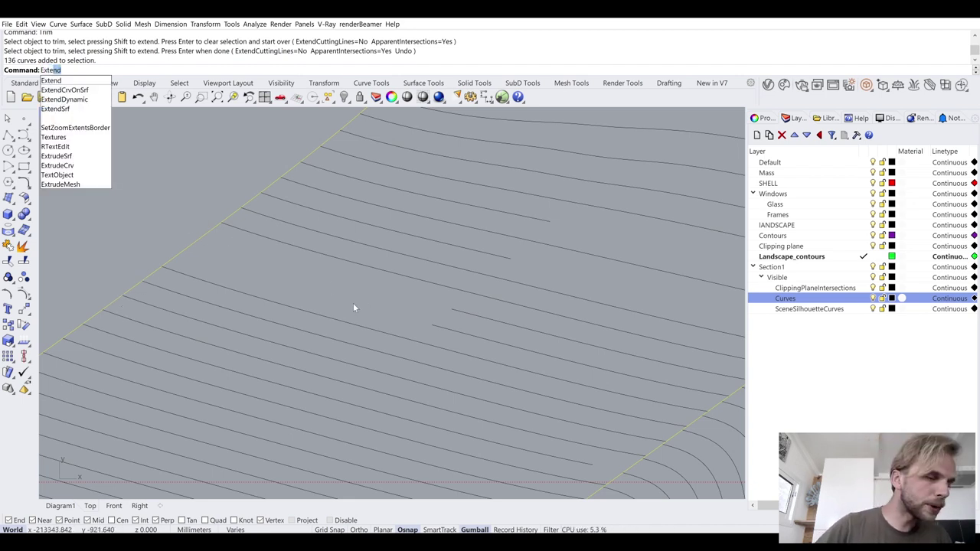
key(Return)
- Try to extend two interrupted roof contours to the outer roof edge, and undo both extensions
click(454, 315)
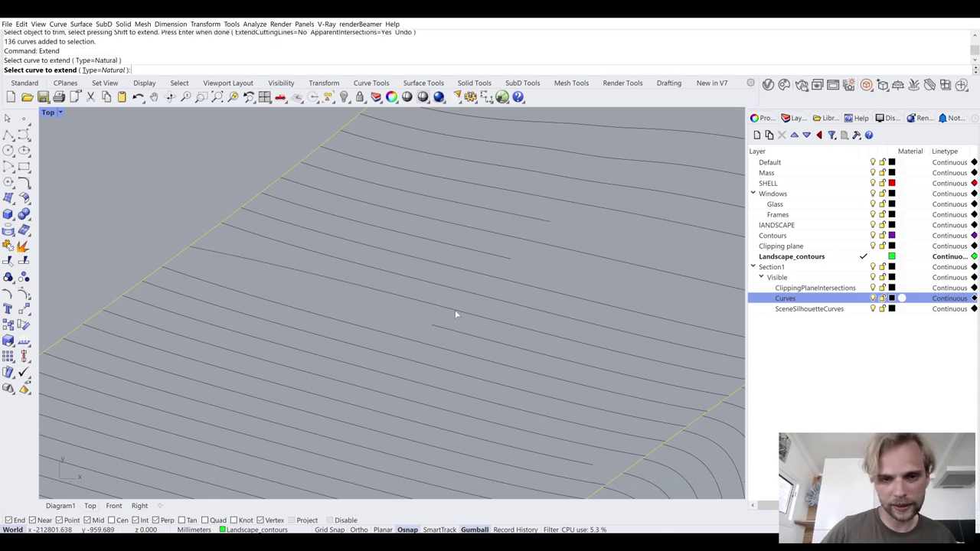
click(445, 331)
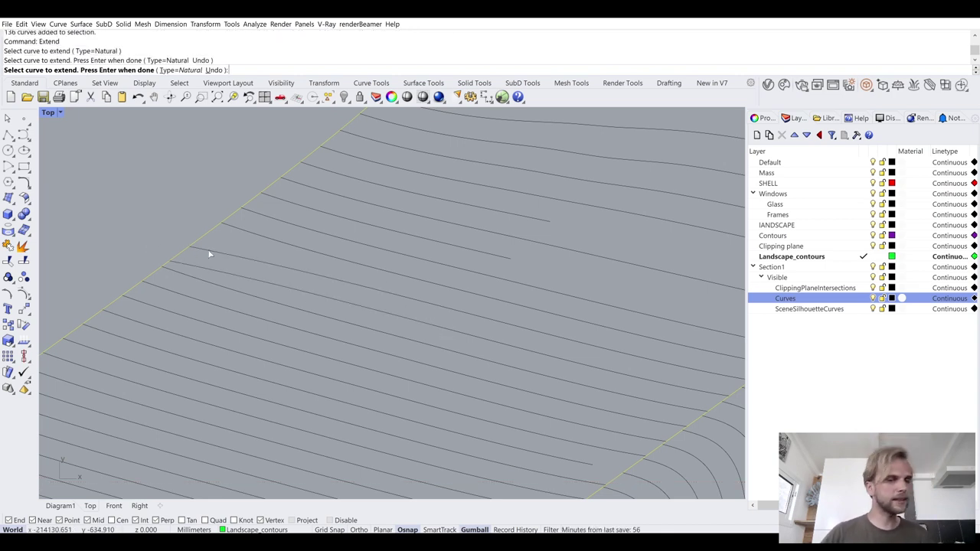
key(ctrl+z)
key(ctrl+z)
- Extend the roof contours that stop short of the facade-side roof edge up to that edge, using natural extension
scroll(284, 262, down, 6)
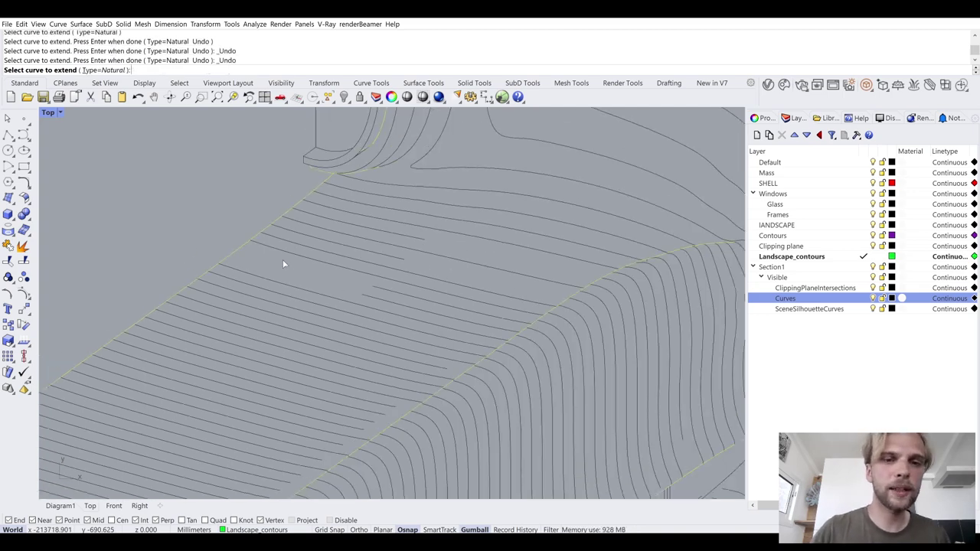
scroll(260, 372, up, 10)
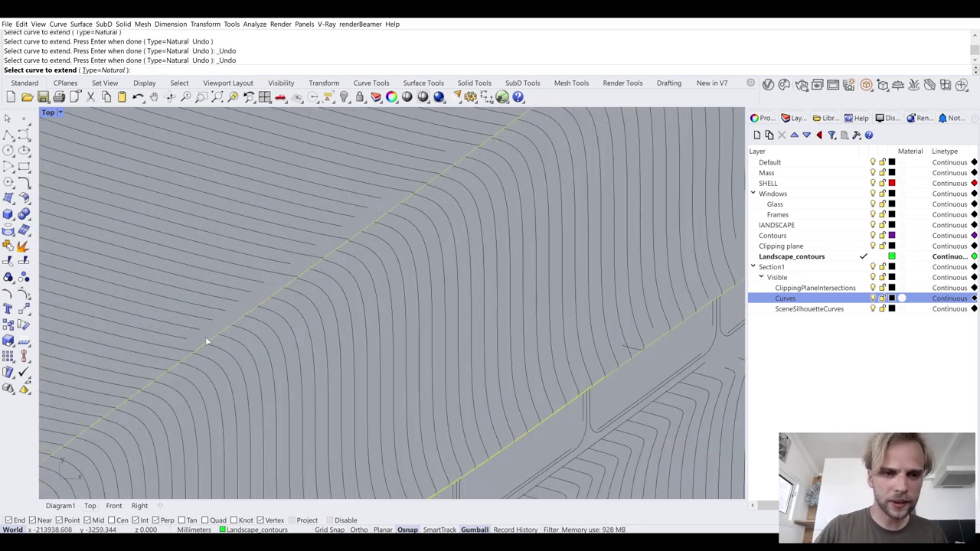
click(262, 313)
click(300, 284)
click(340, 256)
click(385, 229)
click(408, 207)
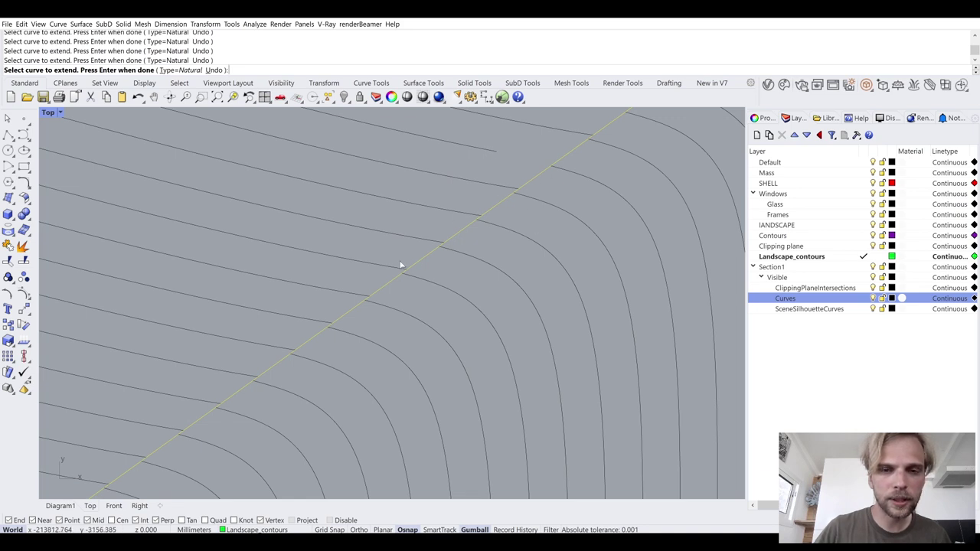
right_drag(516, 210, 500, 209)
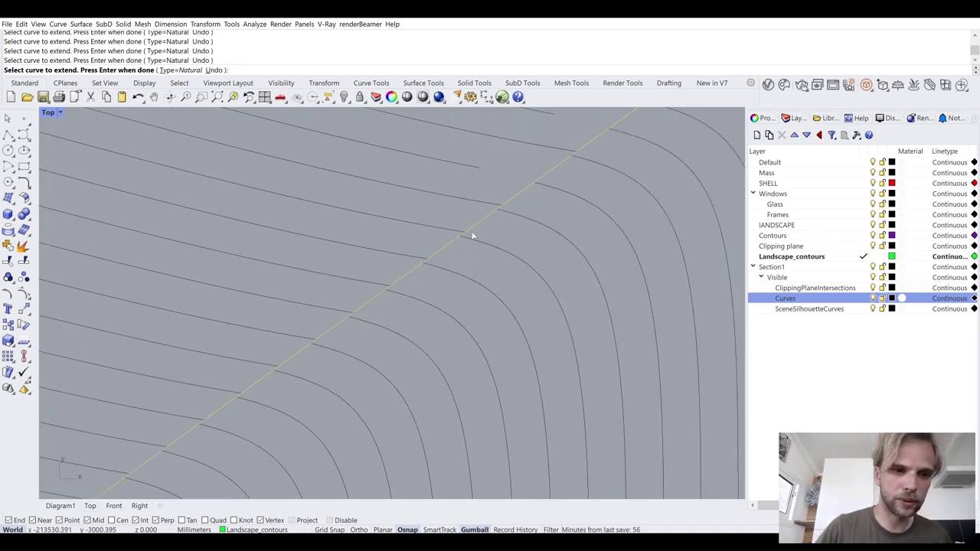
right_drag(385, 295, 378, 228)
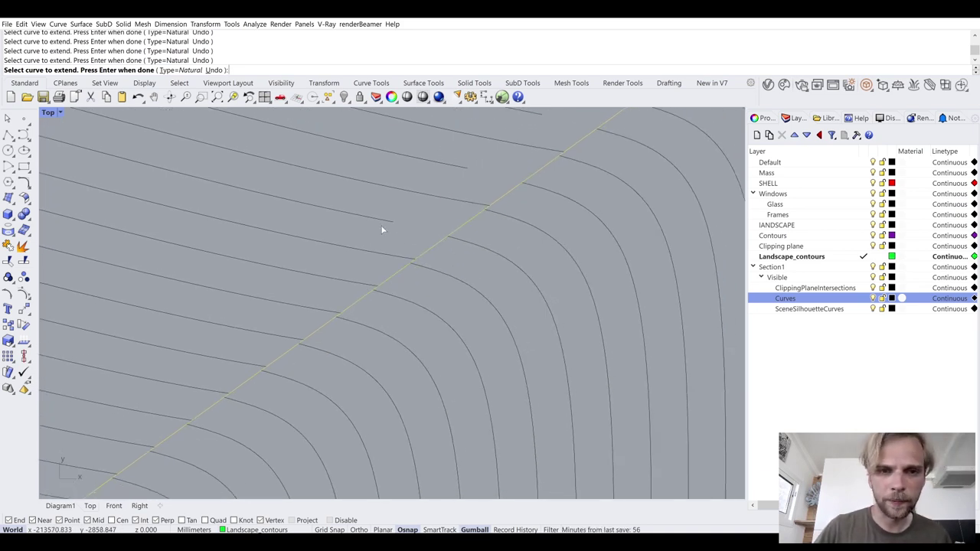
- Extend the remaining short contours farther along the roof to the facade-side edge
scroll(386, 226, down, 10)
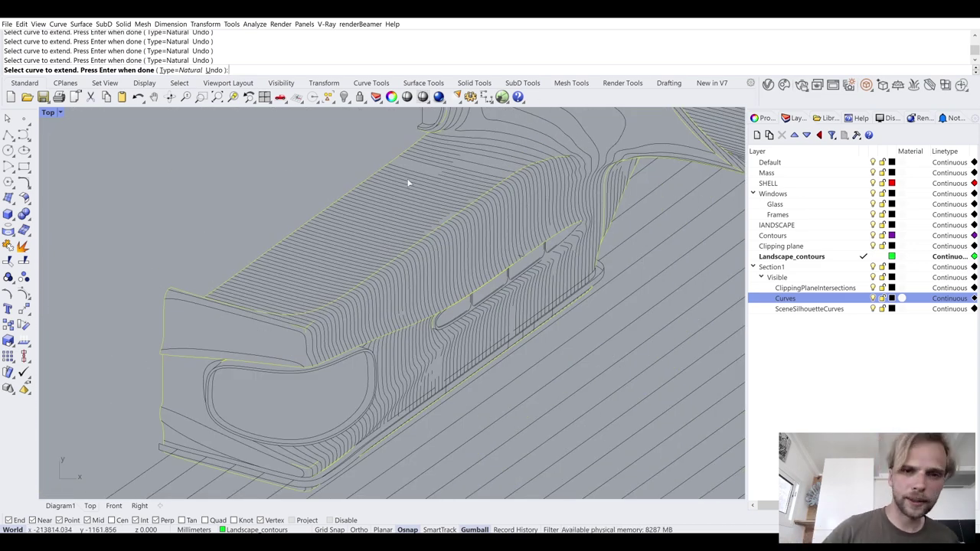
scroll(398, 254, up, 6)
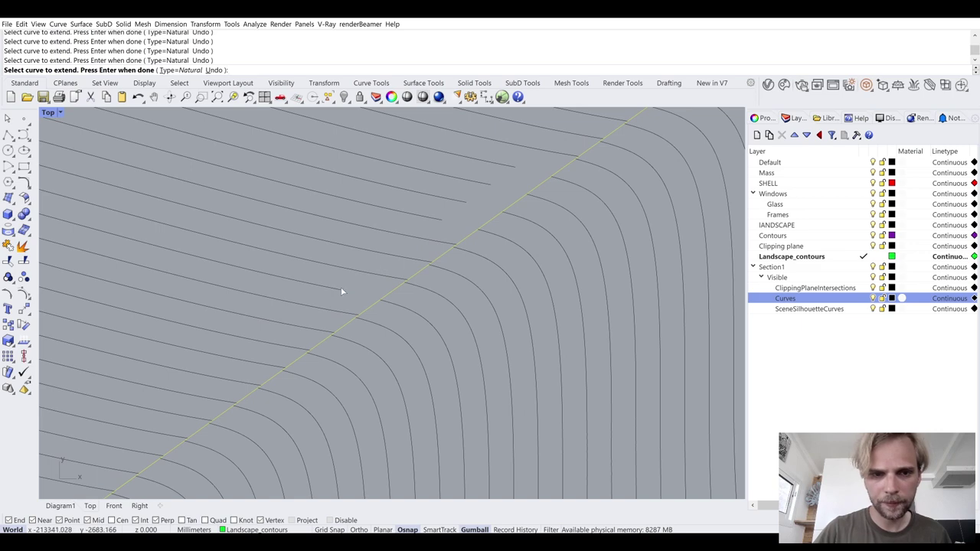
click(463, 199)
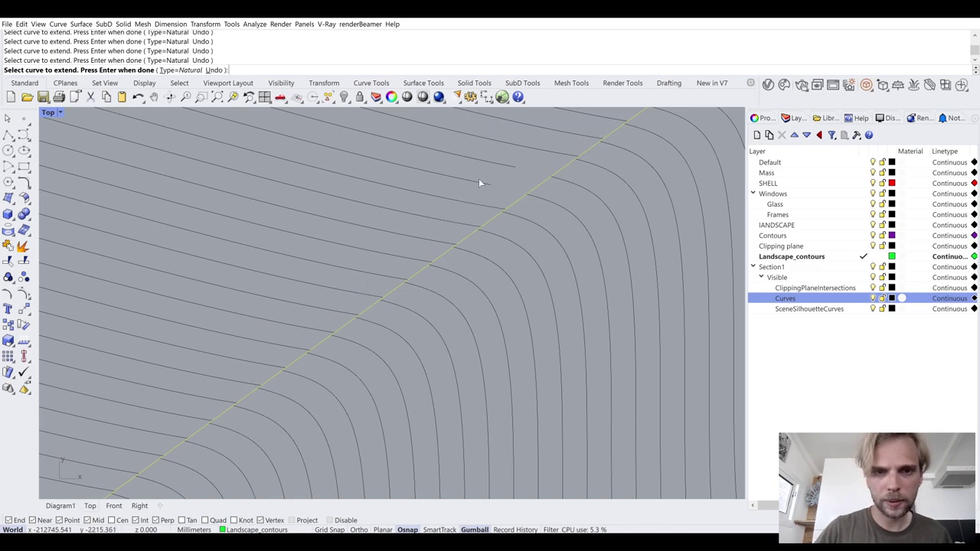
scroll(462, 237, down, 3)
scroll(452, 234, up, 3)
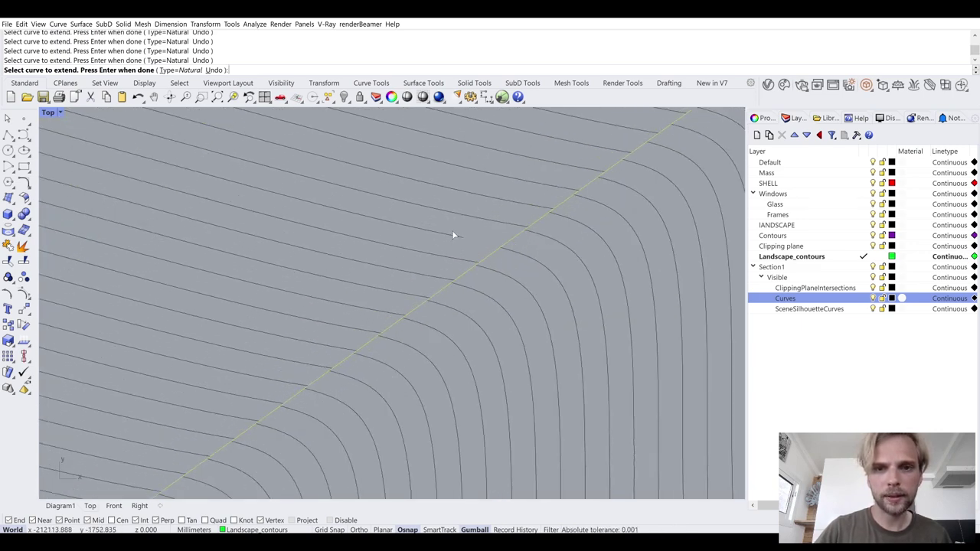
scroll(561, 197, down, 3)
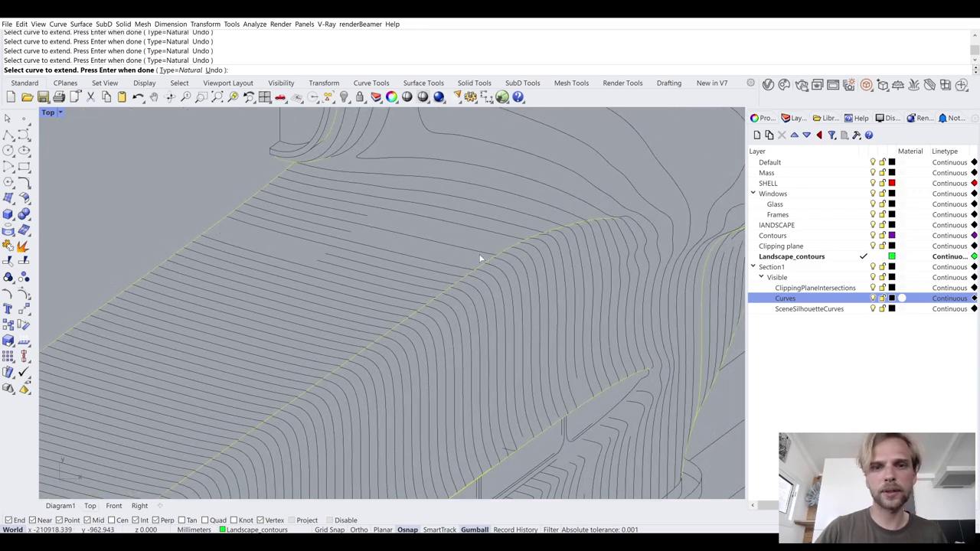
key(Return)
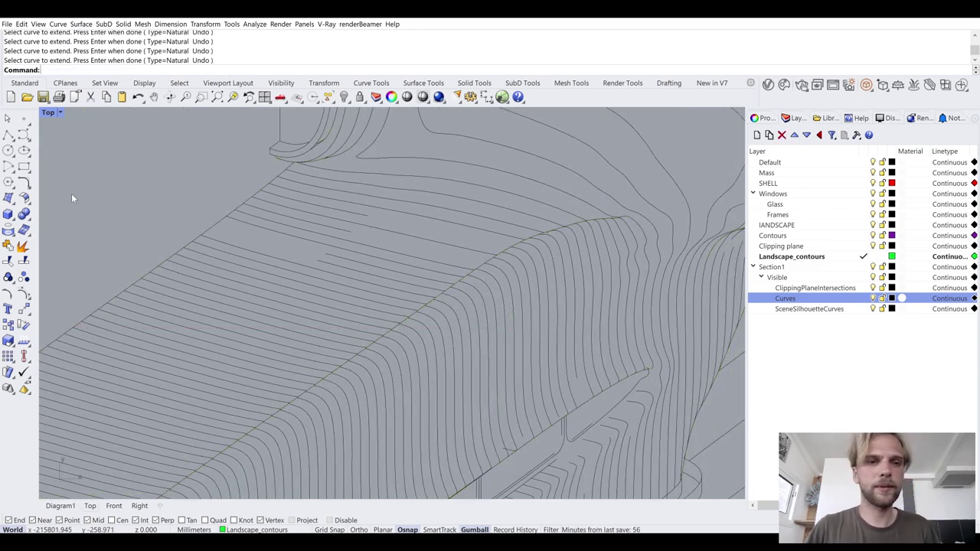
- Draw two short lines from the outer roof edge inward across the contour gap, running parallel to the neighbouring contours
click(22, 138)
scroll(208, 240, up, 5)
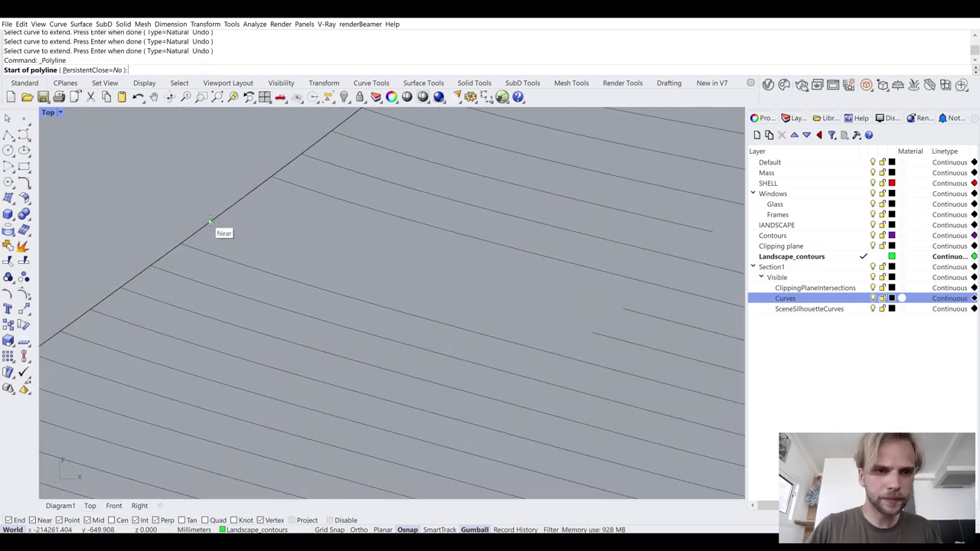
click(210, 223)
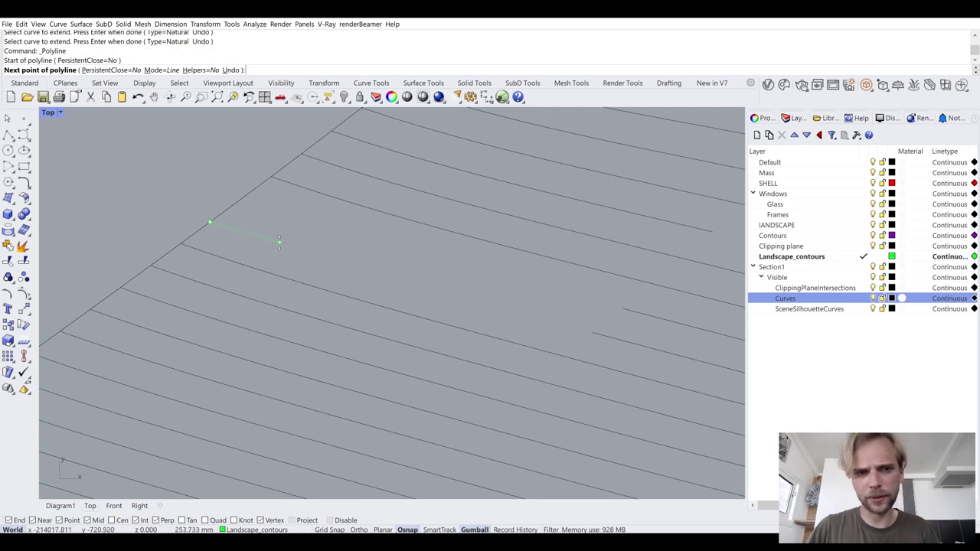
click(265, 243)
key(Return)
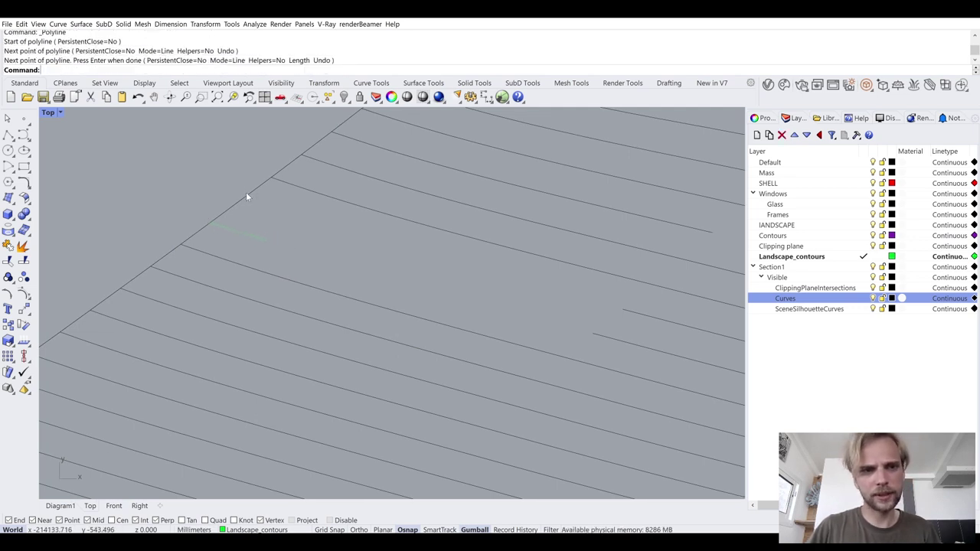
key(Return)
click(248, 195)
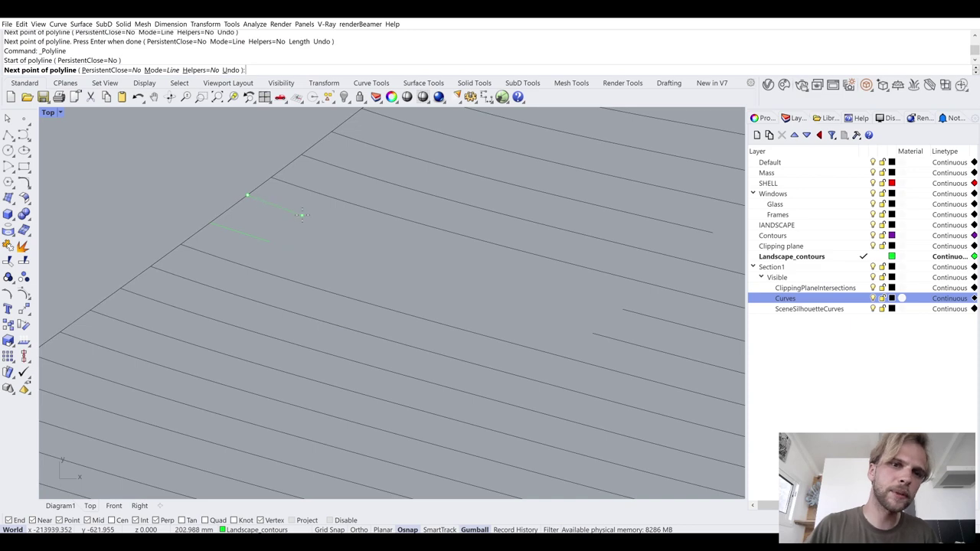
key(Escape)
- Draw two short lines inward from the roof's facade-side edge across the contour gap, parallel to the neighbouring contours
scroll(276, 260, down, 5)
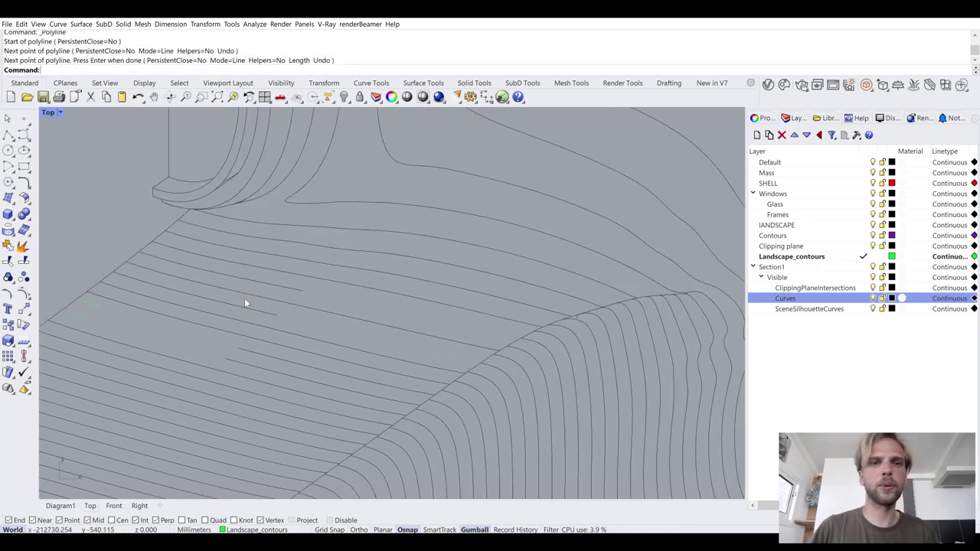
scroll(475, 363, up, 4)
key(Return)
click(474, 361)
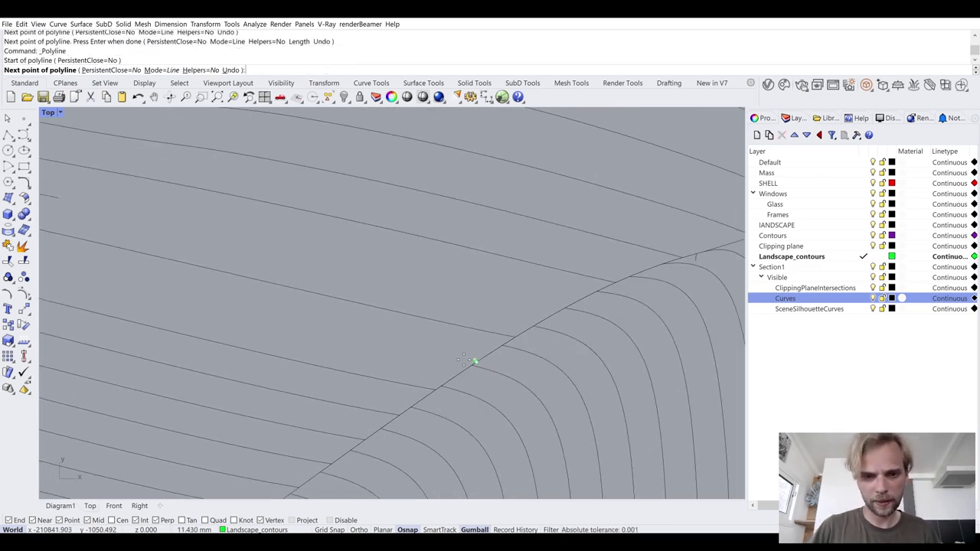
click(392, 346)
key(Return)
key(Return)
click(565, 304)
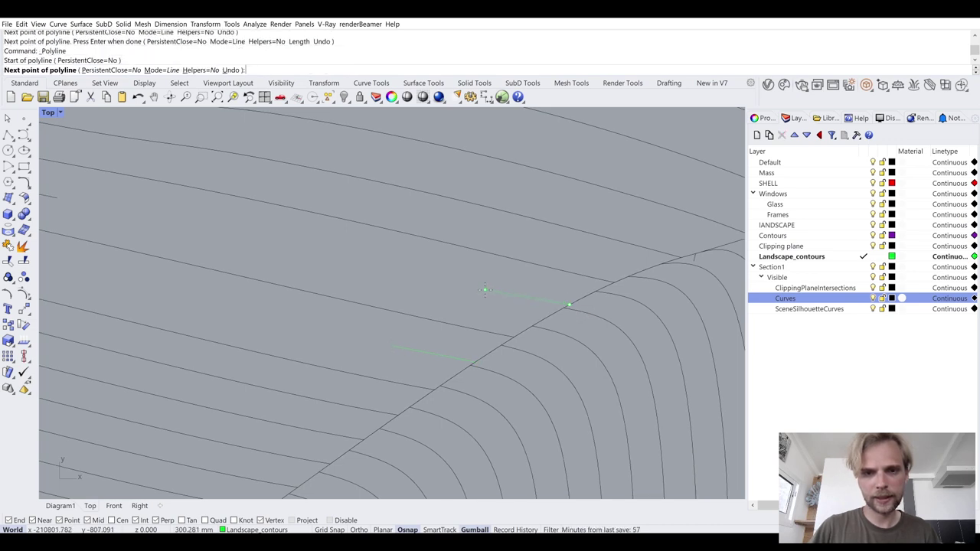
click(485, 290)
key(Return)
- Blend the two contours interrupted toward the facade side with the short lines at that roof edge using BlendCrv
scroll(475, 307, down, 5)
text(BlendCrv)
key(Return)
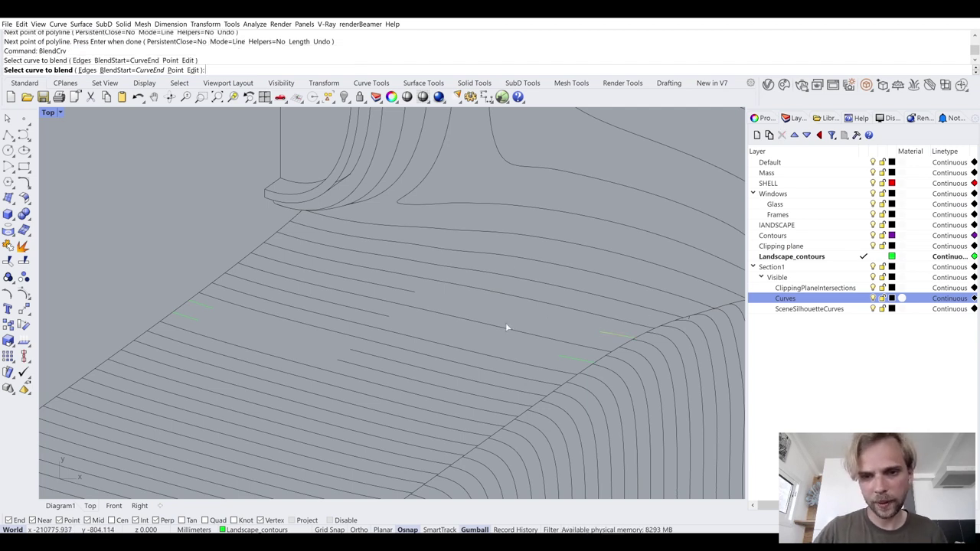
click(410, 296)
click(407, 289)
key(Return)
key(Return)
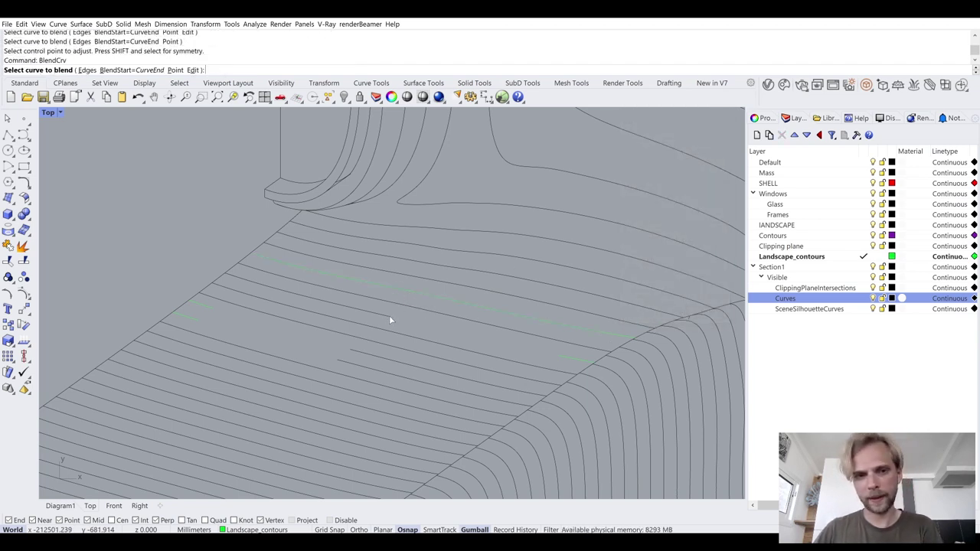
click(569, 363)
click(565, 358)
key(Return)
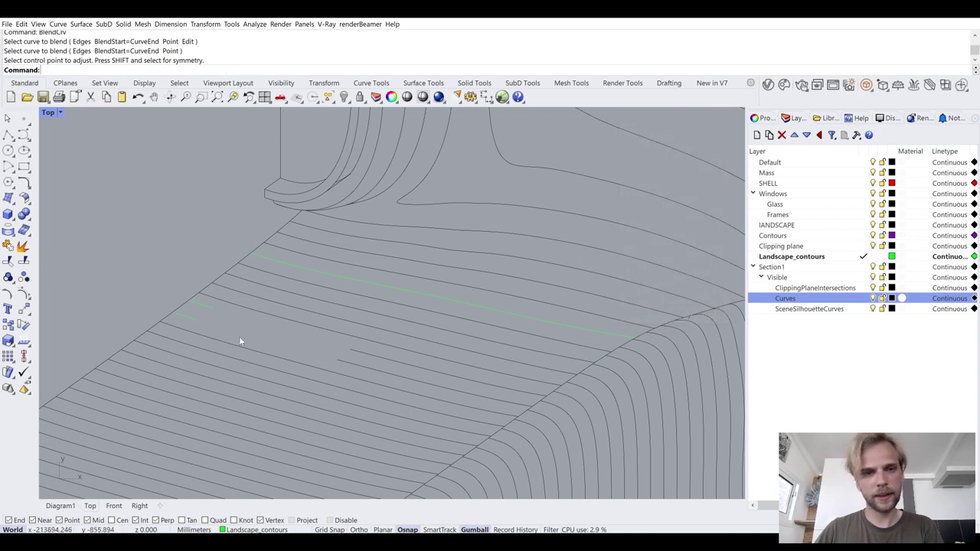
- Blend the upper contour interrupted toward the outer roof edge with the upper short line there
key(Return)
click(355, 353)
click(216, 310)
key(Return)
key(Escape)
drag(339, 364, 320, 364)
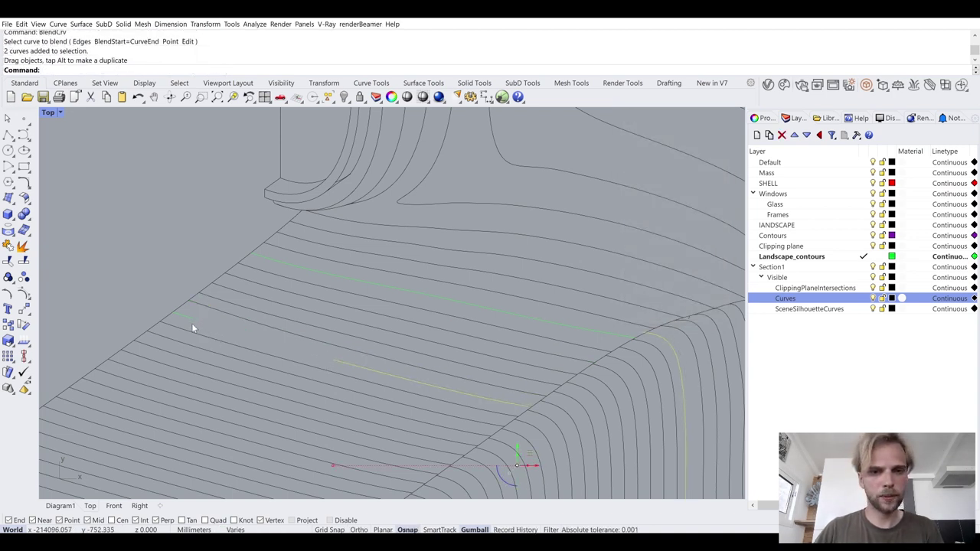
key(ctrl+z)
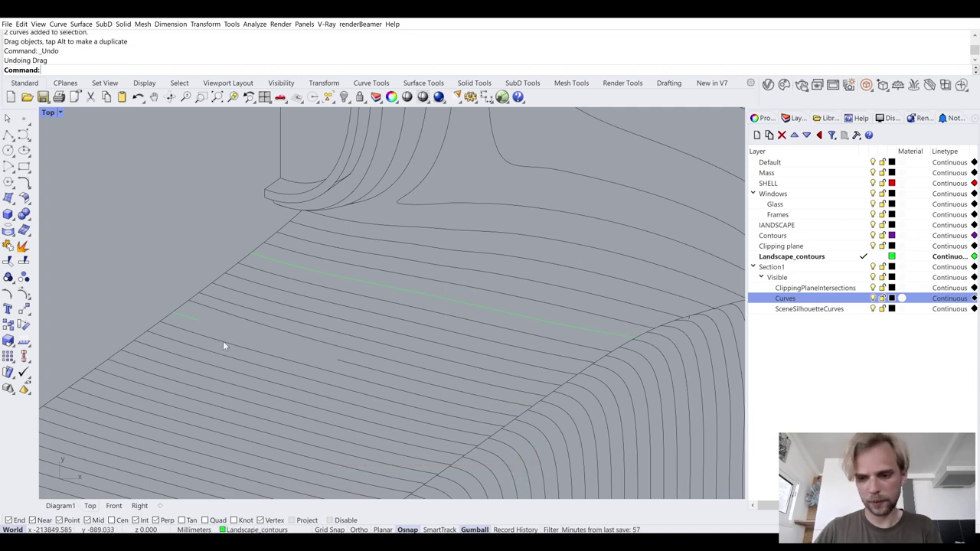
- Blend the lower interrupted contour with the remaining short line at the outer roof edge
key(Return)
click(344, 367)
click(192, 318)
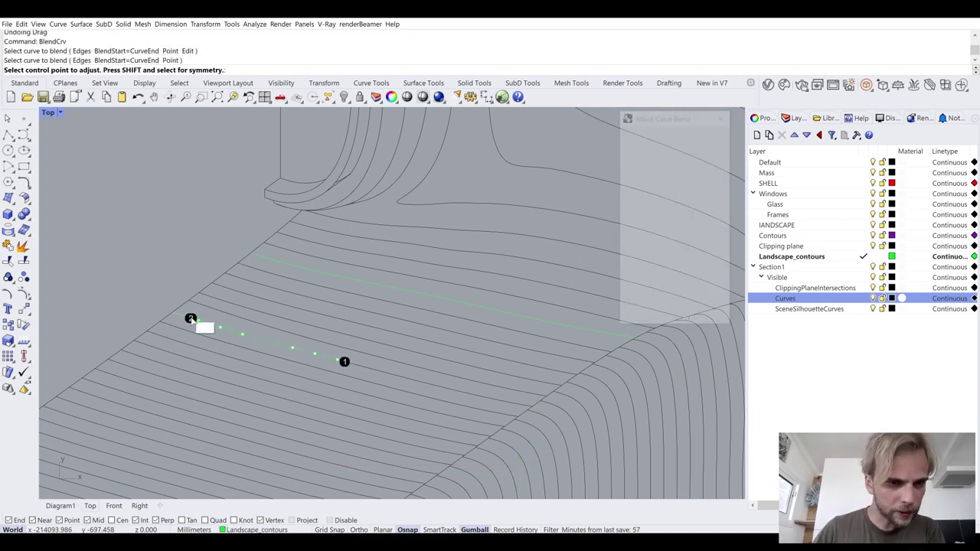
key(Return)
- Move the green repaired roof contour to the Curves layer under Section1's Visible layer
scroll(417, 231, down, 3)
scroll(355, 246, up, 3)
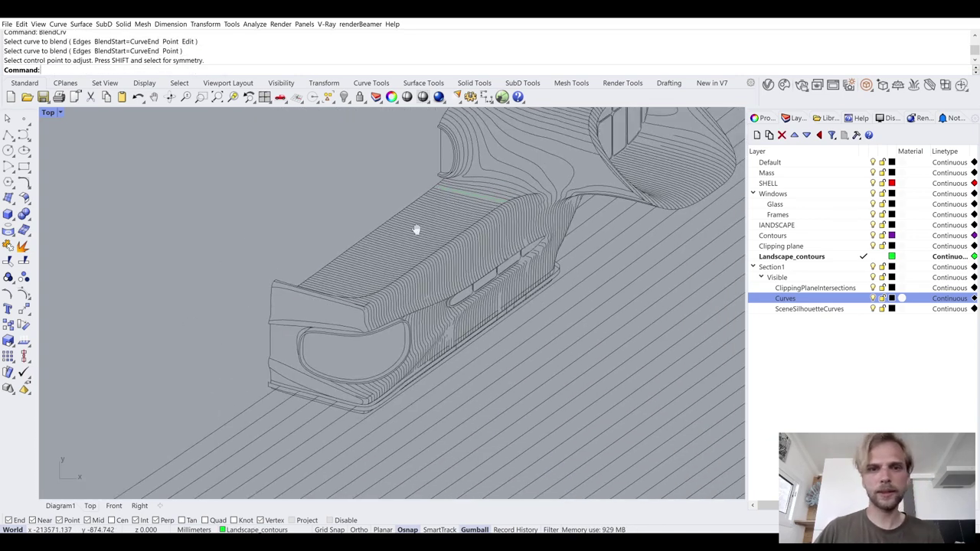
click(450, 233)
right_click(813, 298)
click(850, 420)
key(Escape)
scroll(340, 215, down, 3)
scroll(348, 244, up, 5)
scroll(499, 225, down, 4)
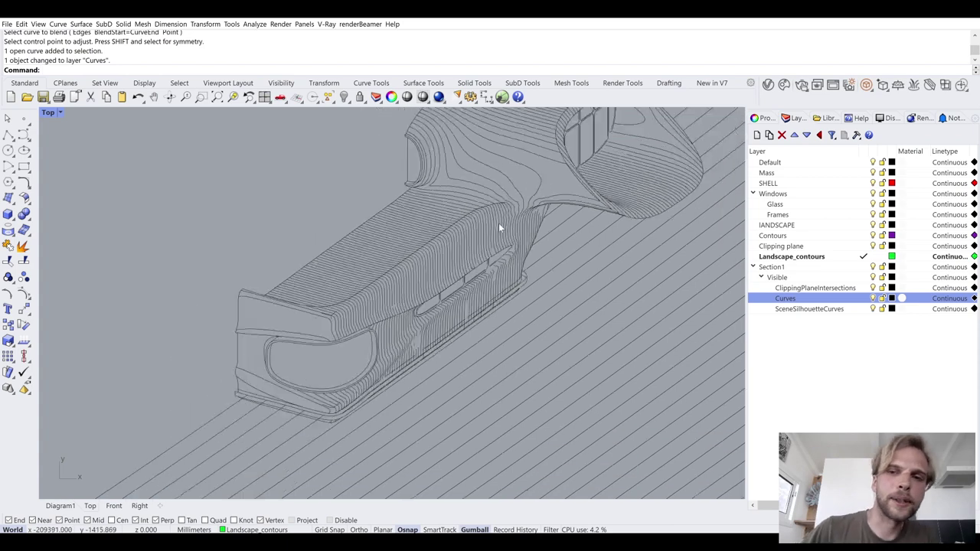
scroll(556, 226, up, 7)
scroll(464, 258, up, 2)
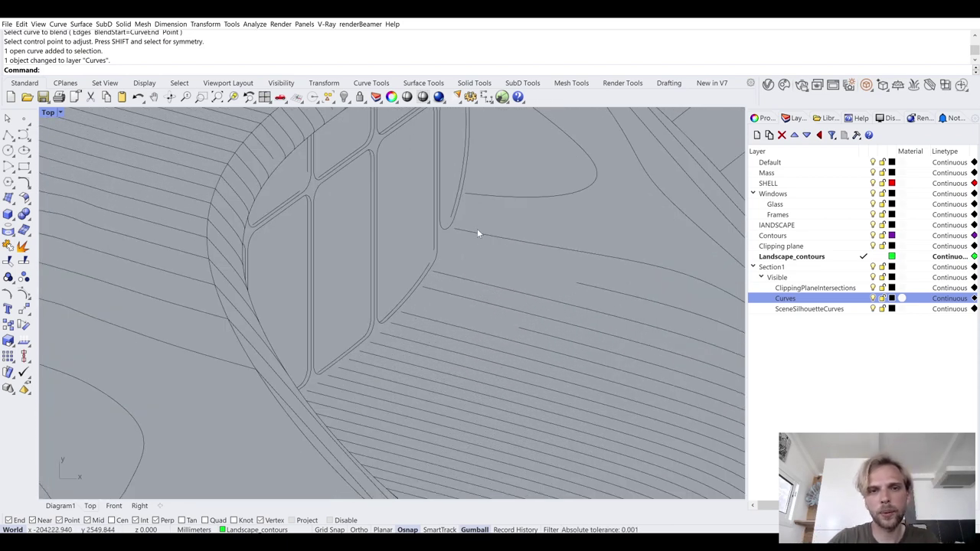
scroll(452, 230, up, 2)
scroll(436, 207, down, 3)
scroll(228, 193, up, 3)
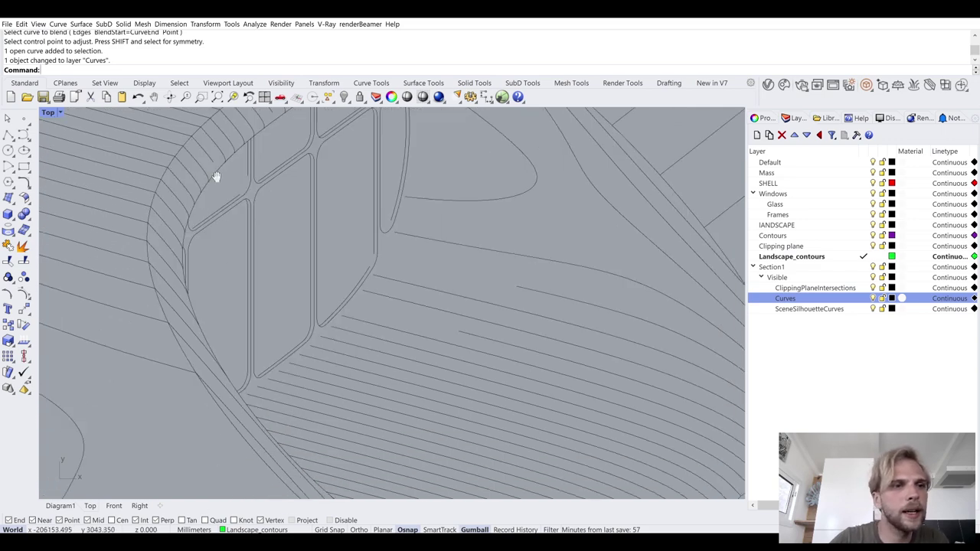
click(27, 138)
click(55, 143)
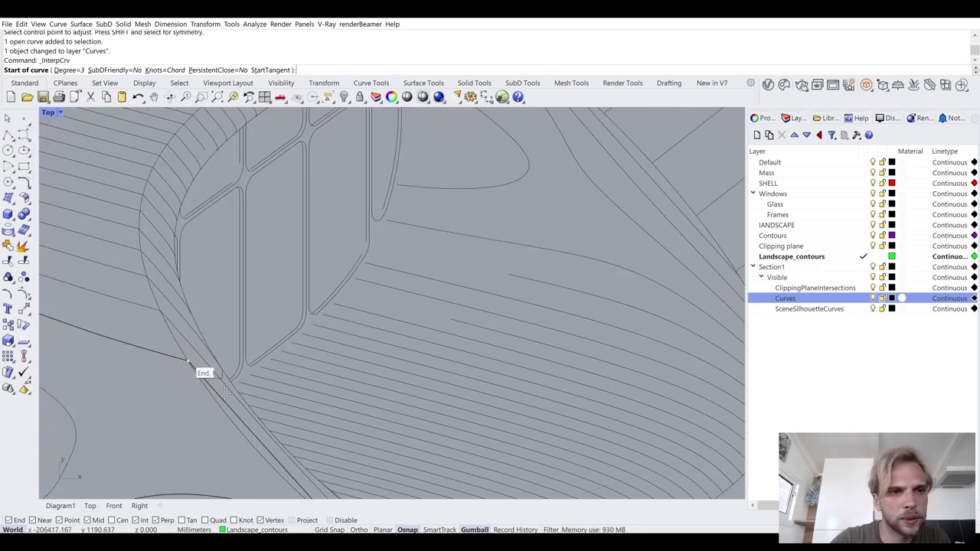
scroll(247, 383, up, 5)
click(245, 360)
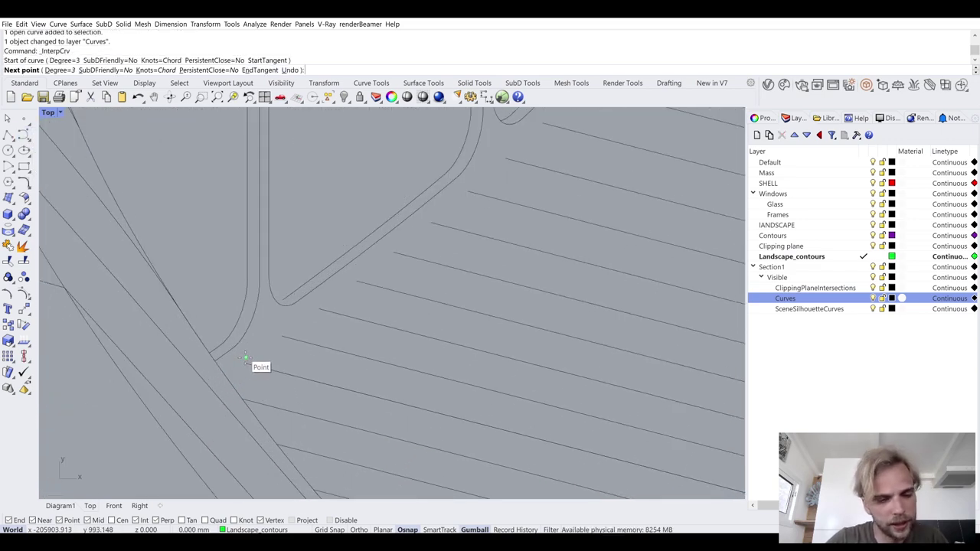
key(Escape)
- Start an interpolated curve at the window's lowest corner and run it through the contour ends along the window's sloping lower edge
click(28, 138)
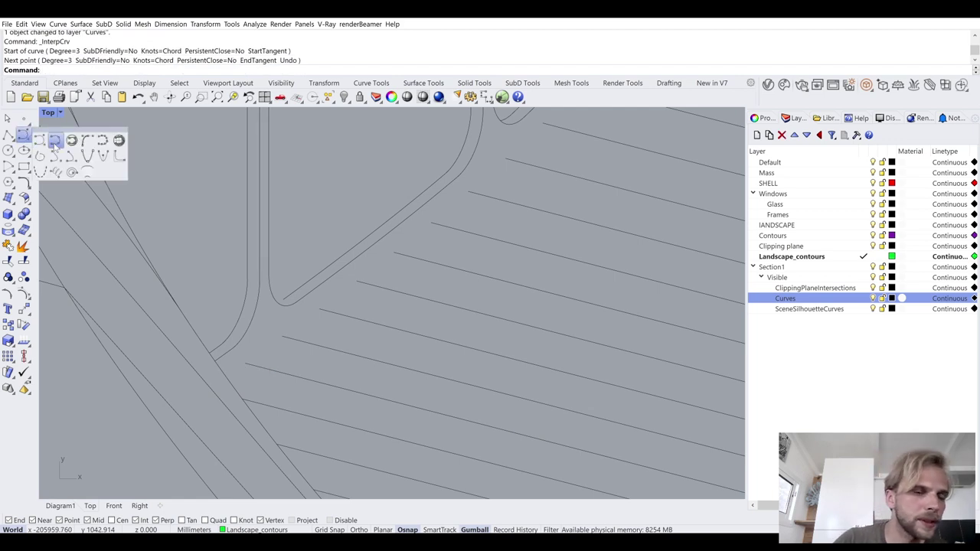
click(55, 142)
click(245, 363)
click(282, 337)
click(320, 308)
click(357, 282)
click(393, 253)
click(431, 223)
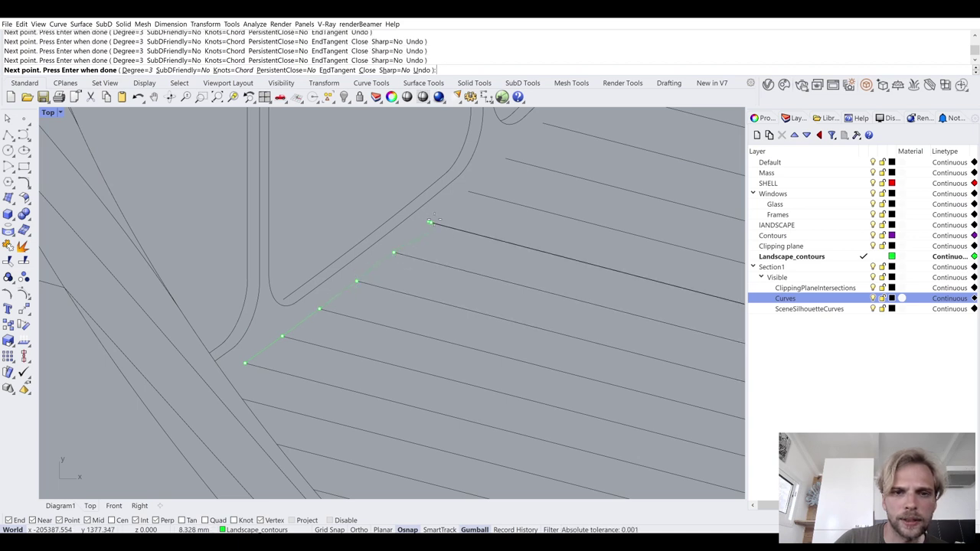
click(468, 192)
click(505, 159)
right_drag(542, 122, 391, 373)
click(392, 373)
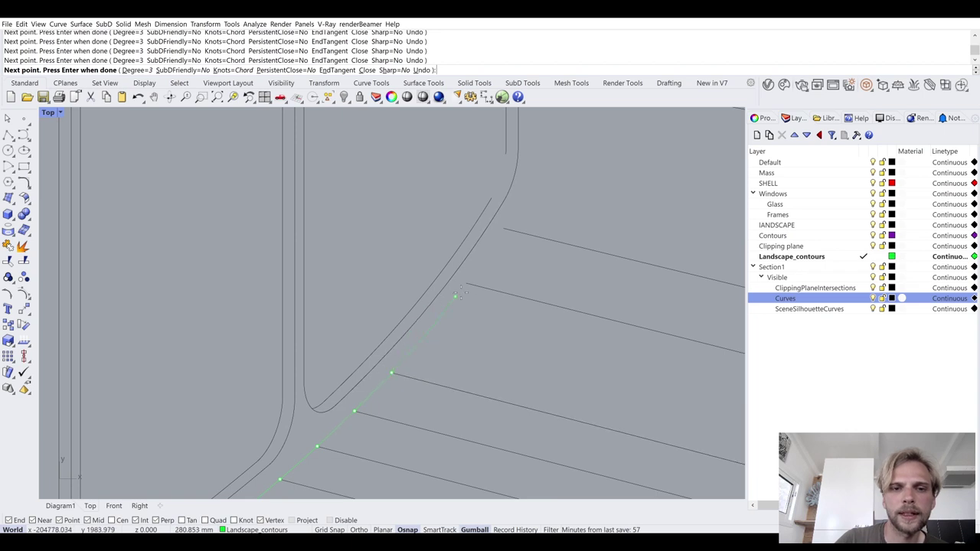
click(465, 284)
click(502, 229)
- Continue the curve up the window's side through the remaining contour ends and finish it just beyond the opening's upper arch
right_drag(502, 229, 389, 414)
click(466, 263)
scroll(466, 262, down, 4)
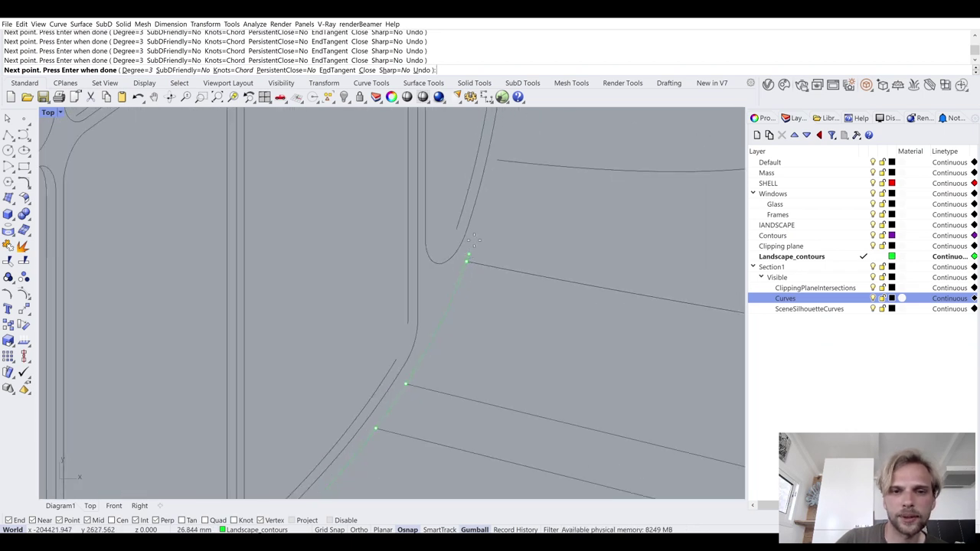
click(492, 175)
right_drag(492, 176, 428, 318)
scroll(414, 134, down, 2)
click(418, 120)
right_drag(418, 119, 437, 332)
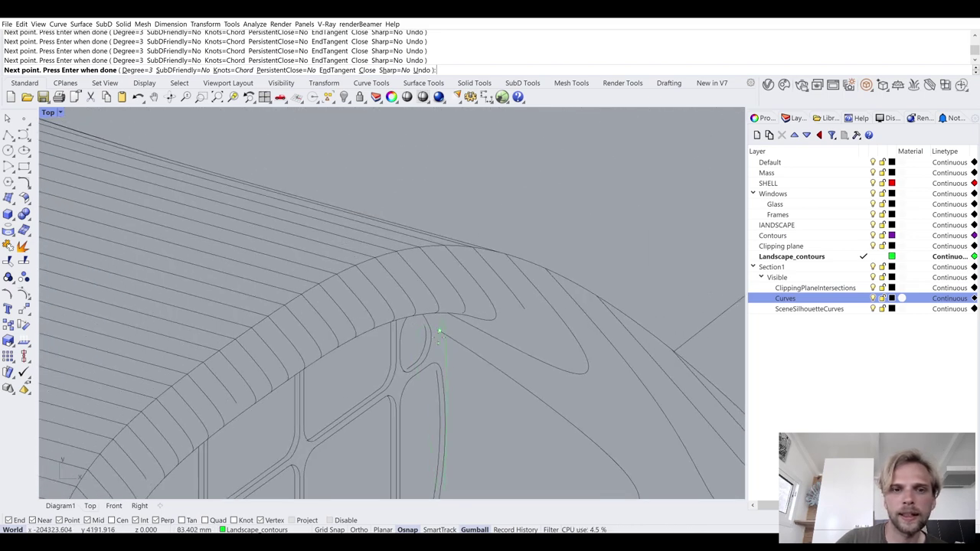
scroll(440, 333, up, 2)
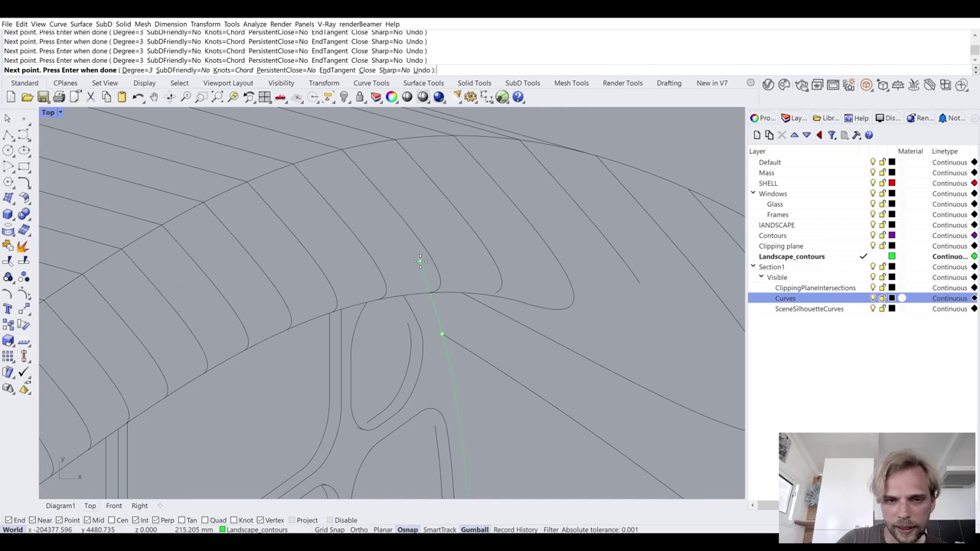
right_click(423, 263)
- Extend the new curve's lower end to the edge of the opening, using natural extension
right_drag(428, 283, 467, 152)
scroll(467, 153, up, 3)
scroll(319, 333, up, 4)
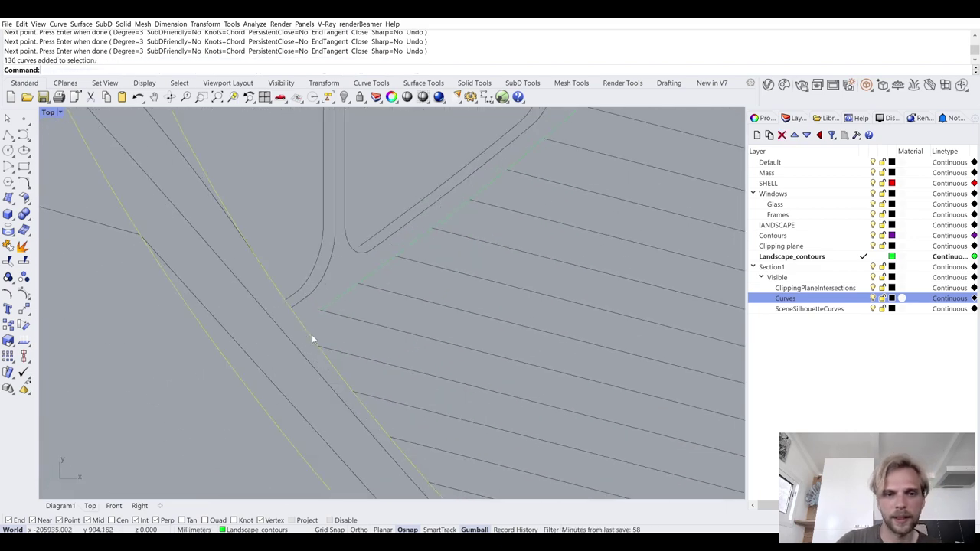
text(Extend)
key(Return)
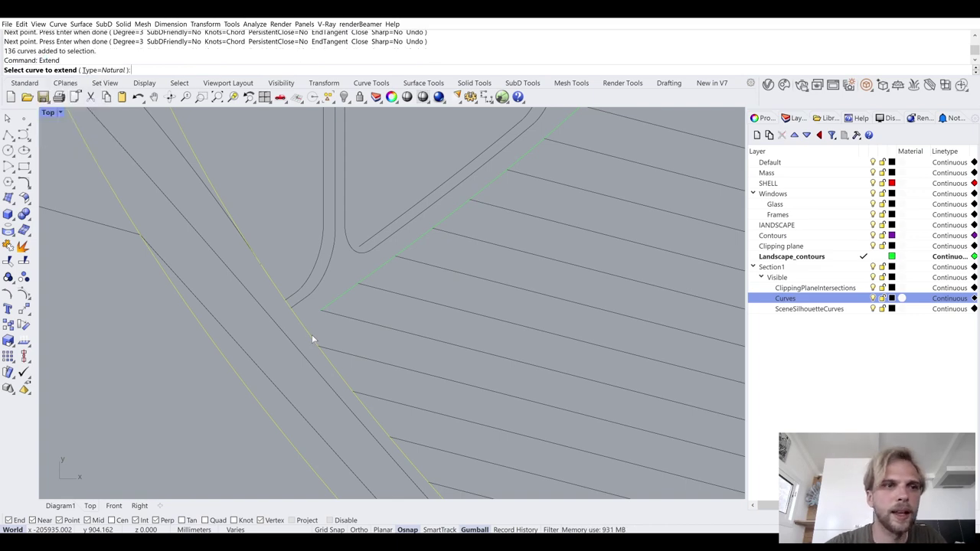
click(335, 304)
right_click(334, 307)
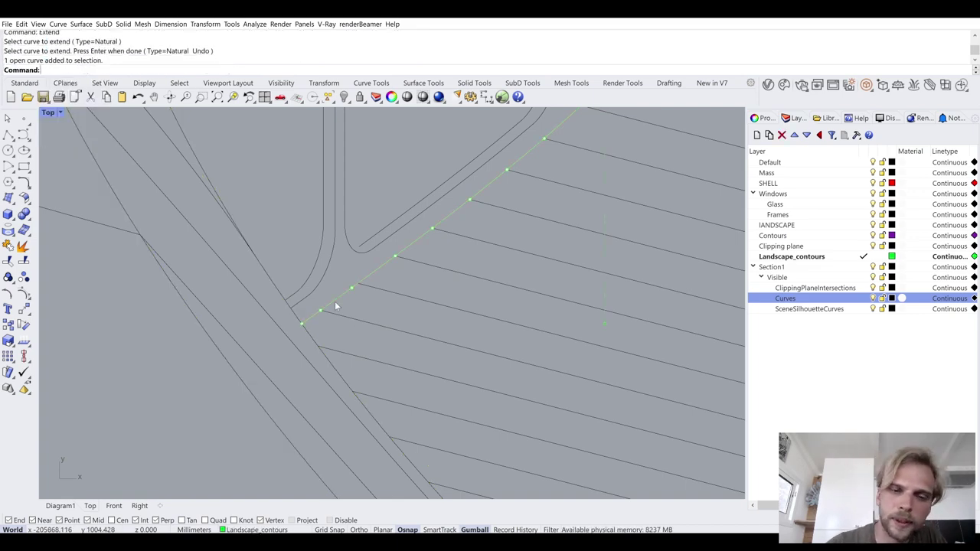
- Move the new window edge curve to the Curves layer
scroll(334, 306, down, 5)
right_click(833, 301)
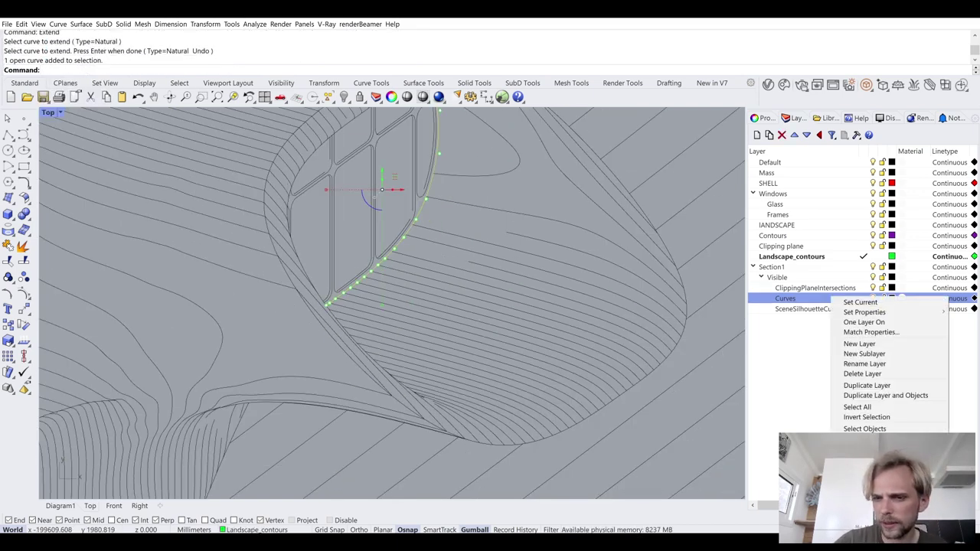
click(873, 449)
click(552, 244)
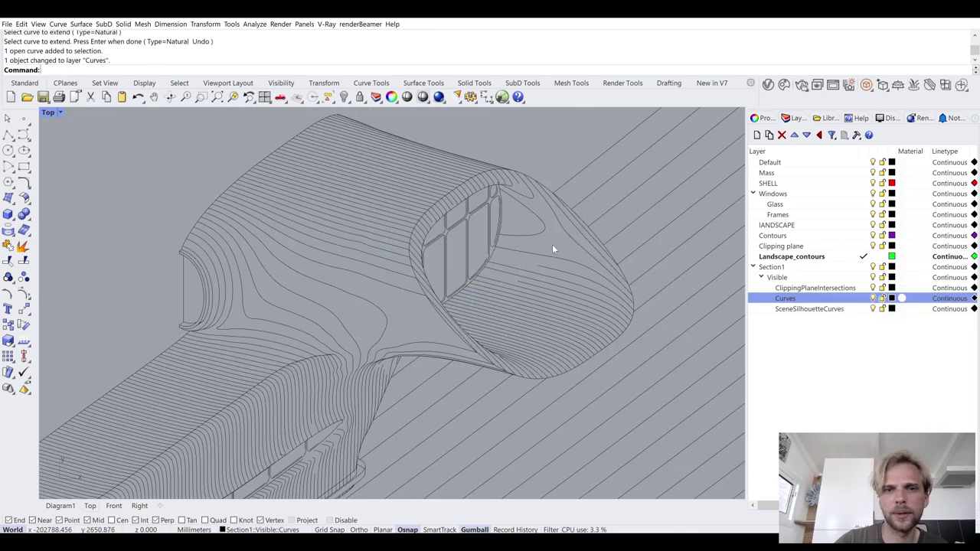
- Trim off the window edge curve's upper end where it passes beyond the opening's arch
scroll(487, 191, up, 8)
text(trim)
key(Return)
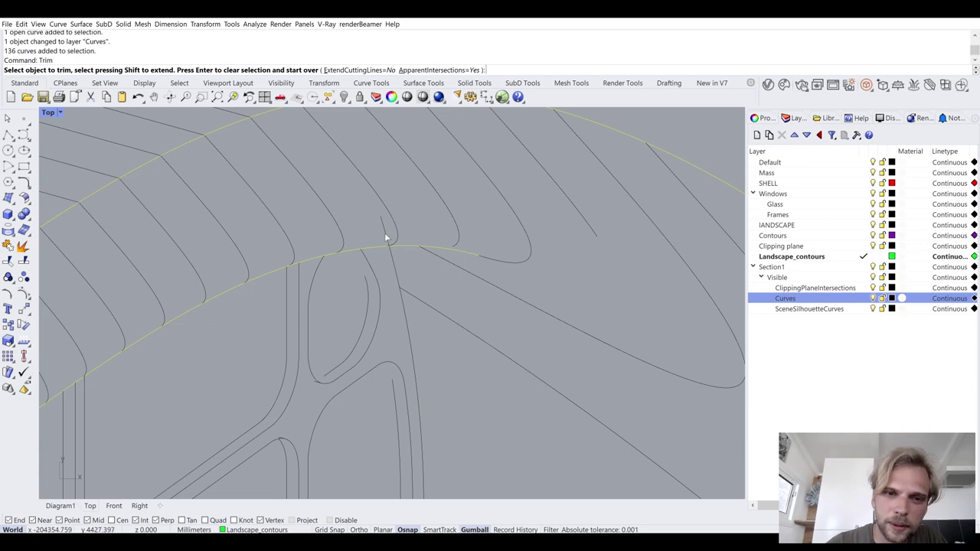
click(386, 236)
key(Return)
scroll(413, 306, down, 10)
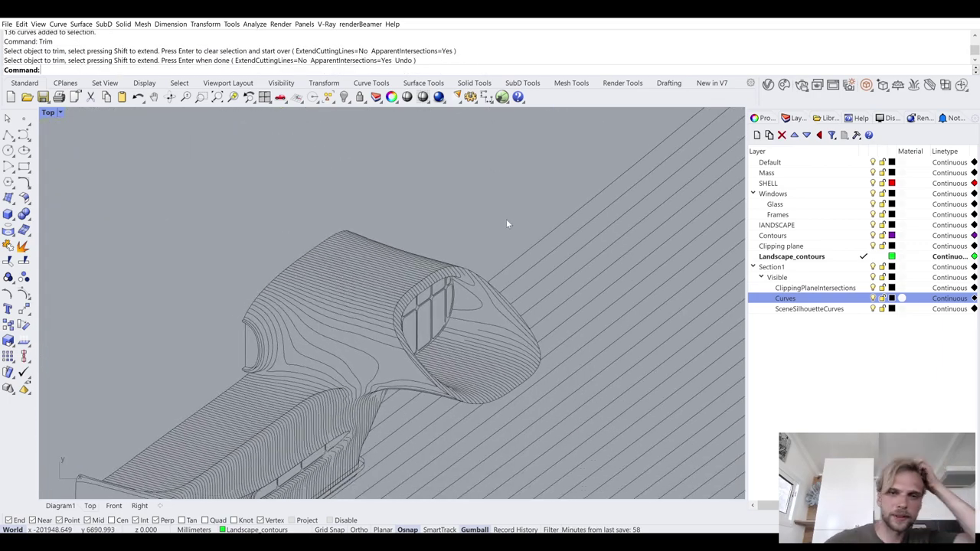
scroll(484, 281, down, 10)
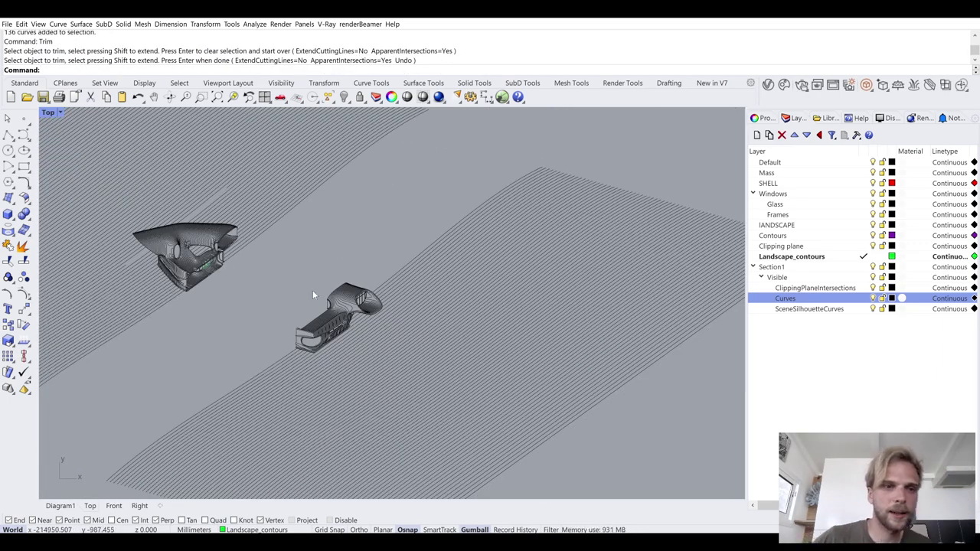
- Move the buildings' added lines from Landscape_contours to the Curves layer, leaving out the large landscape contour field
scroll(259, 257, up, 10)
scroll(419, 252, up, 5)
right_click(814, 257)
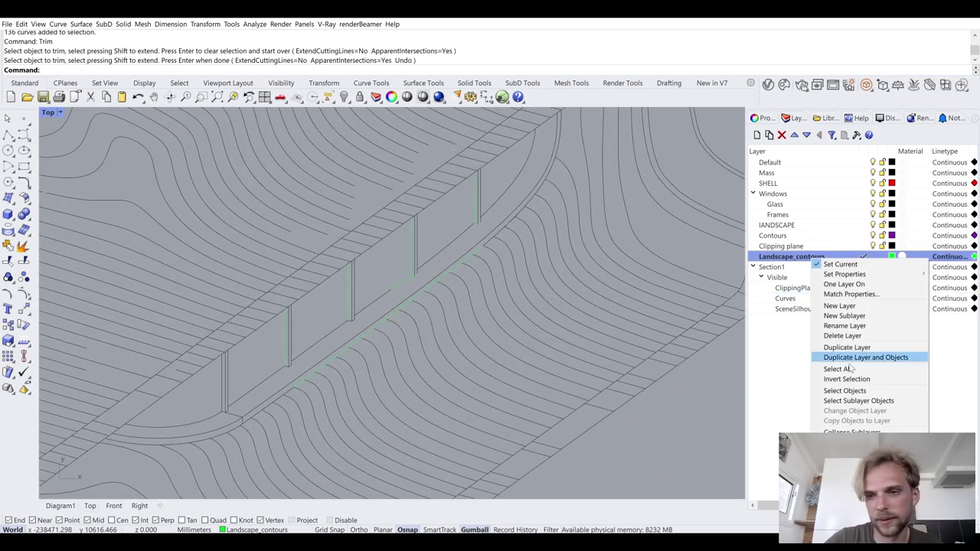
click(845, 389)
scroll(453, 286, down, 8)
scroll(518, 326, down, 6)
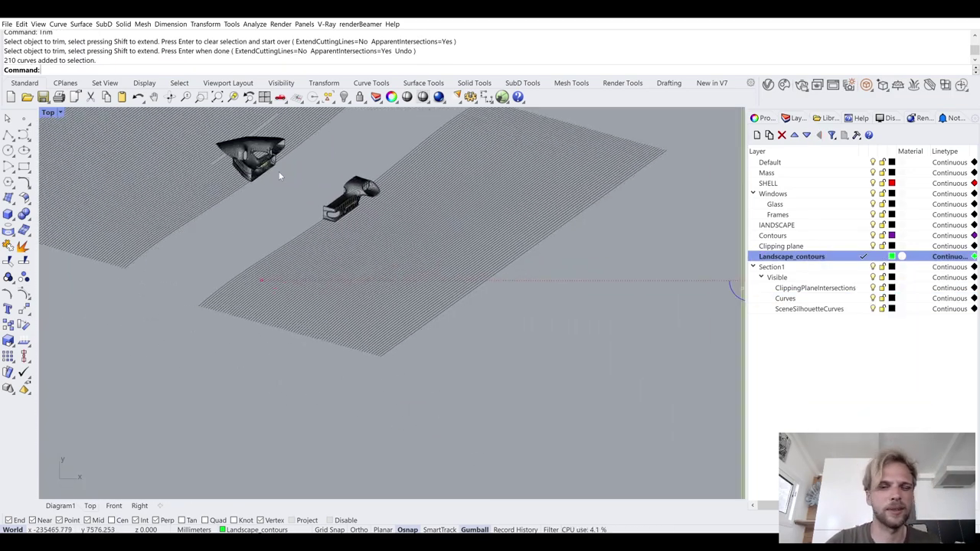
ctrl+drag(647, 350, 425, 134)
right_drag(425, 130, 503, 229)
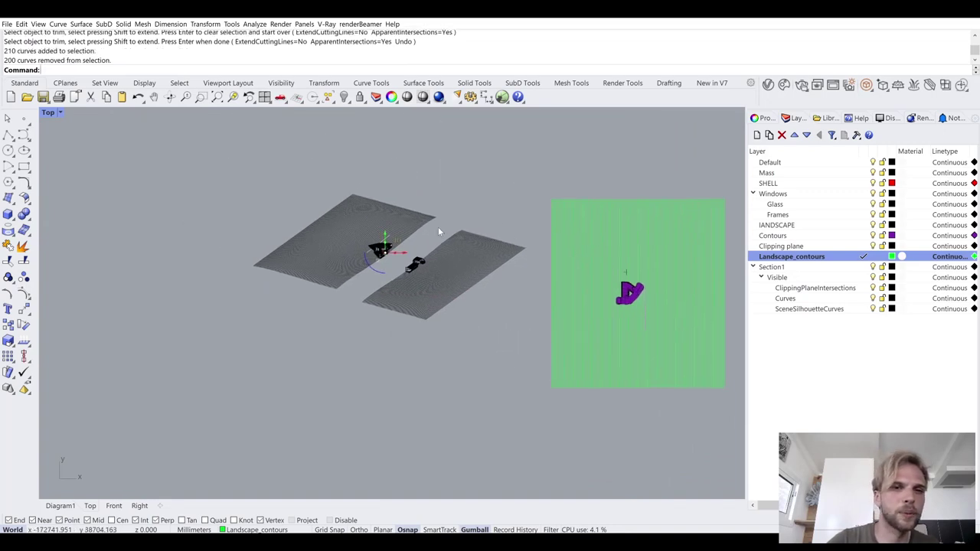
scroll(367, 271, up, 8)
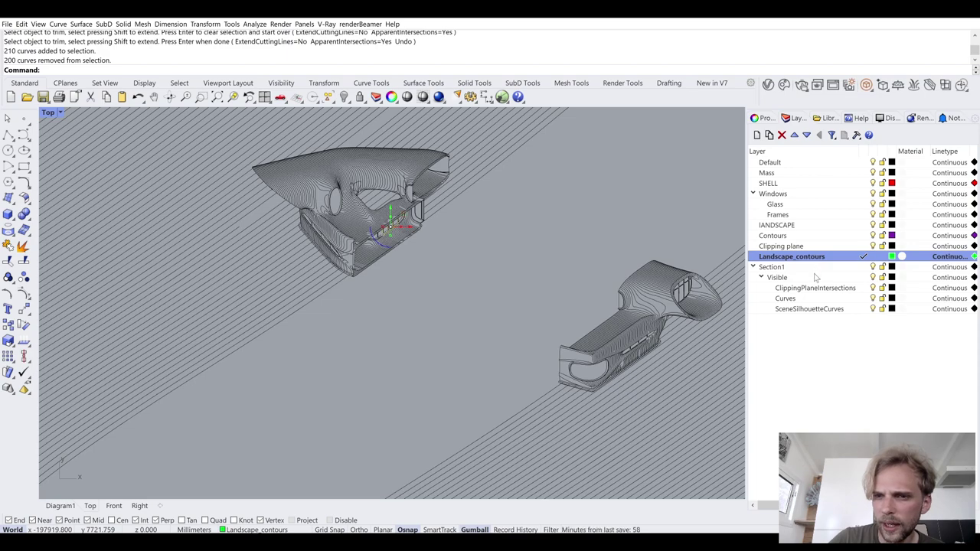
right_click(805, 298)
click(842, 447)
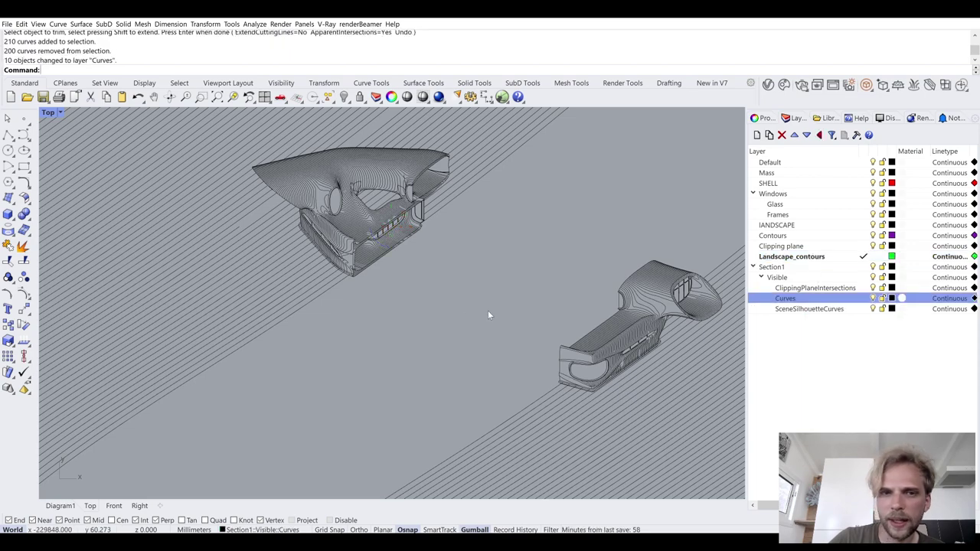
scroll(314, 220, up, 5)
scroll(280, 396, up, 4)
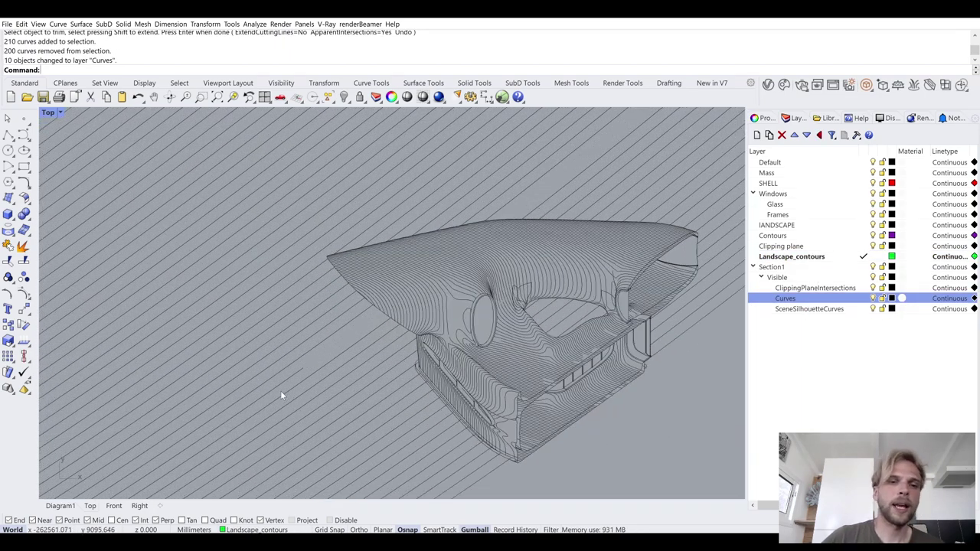
- Bridge the gap in the interrupted landscape contour across the pointed building with a blend curve between the two contour segments
scroll(306, 368, down, 4)
click(518, 200)
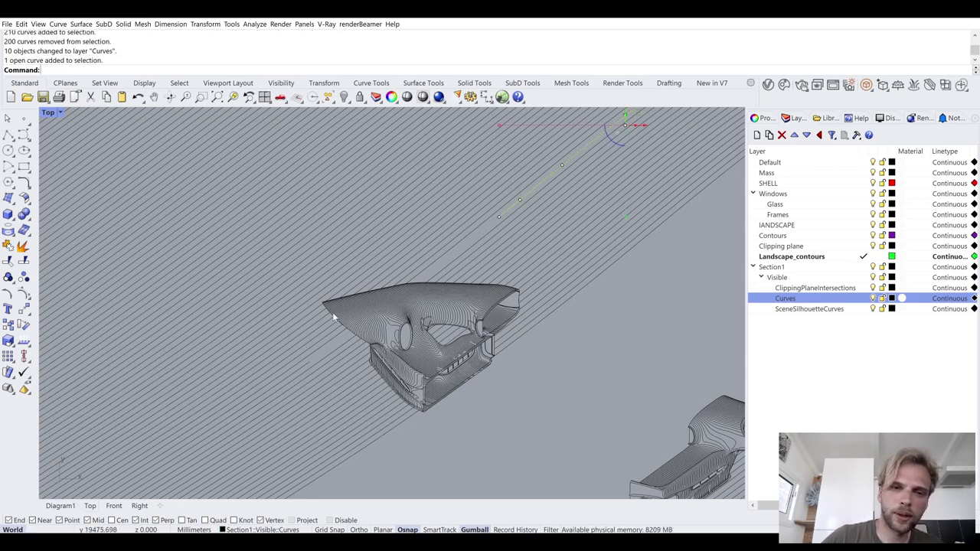
shift+click(299, 369)
text(BlendCrv)
key(Return)
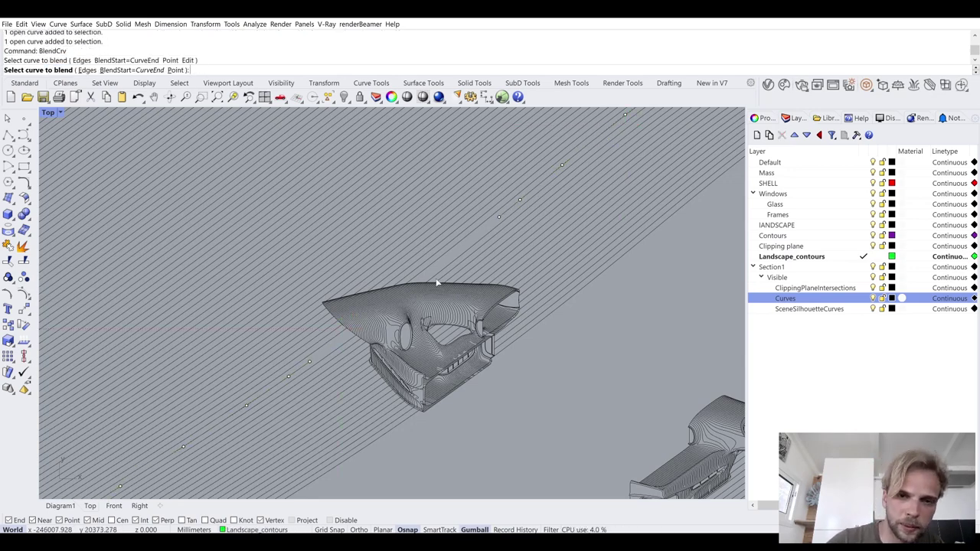
click(504, 212)
click(504, 212)
key(Return)
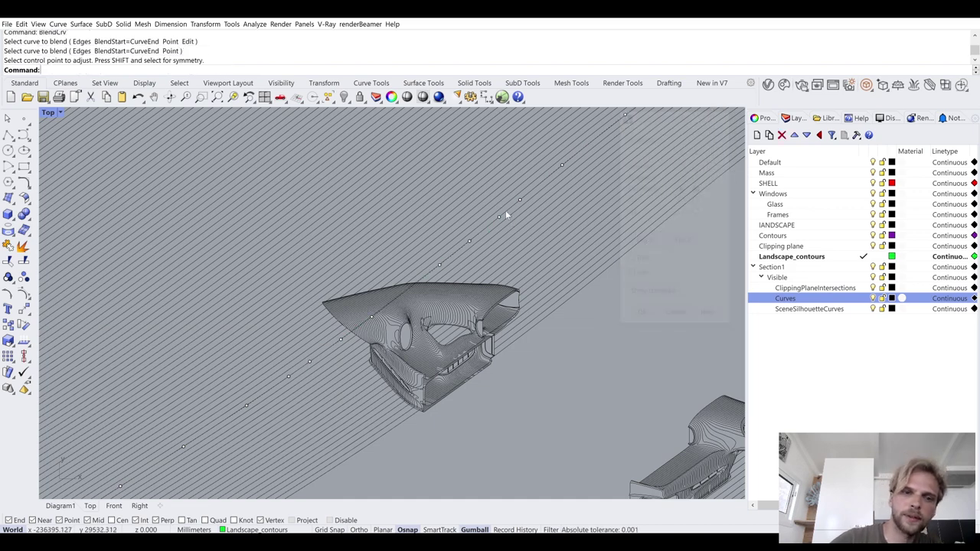
- Trim off the part of the blended contour that runs inside the pointed building, using the building's outline curves as cutting edges
scroll(424, 287, up, 8)
scroll(438, 266, up, 2)
click(421, 233)
click(451, 255)
scroll(450, 250, down, 5)
scroll(350, 252, up, 6)
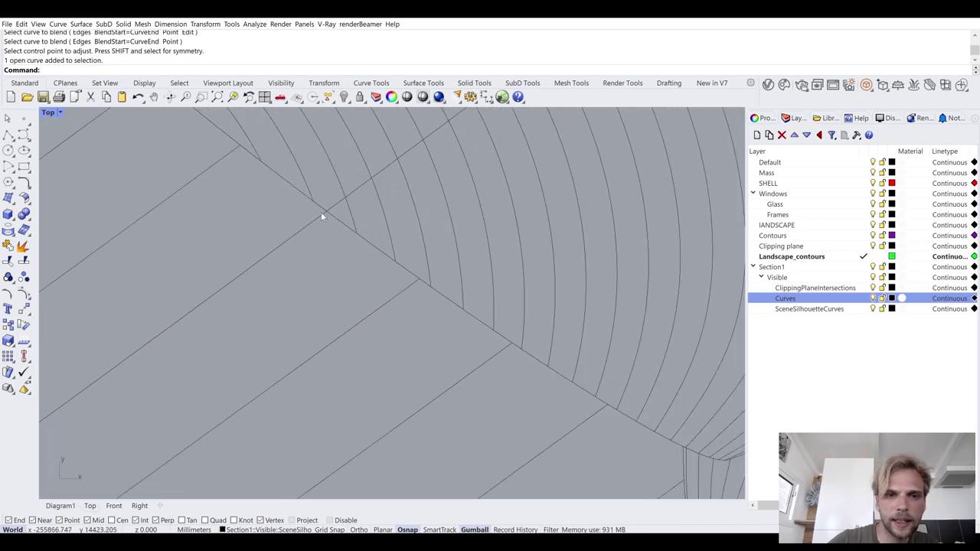
click(339, 224)
text(trim)
key(Return)
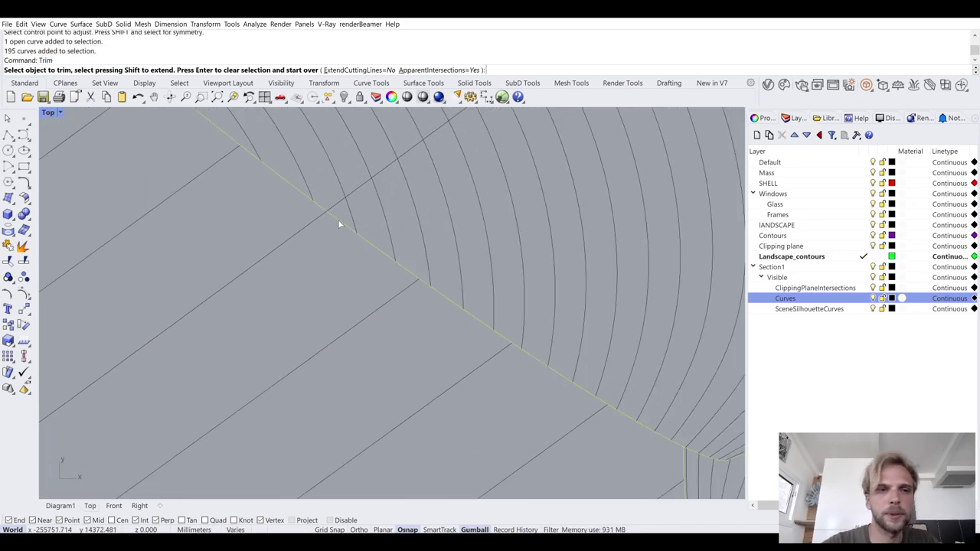
click(334, 204)
scroll(334, 204, down, 8)
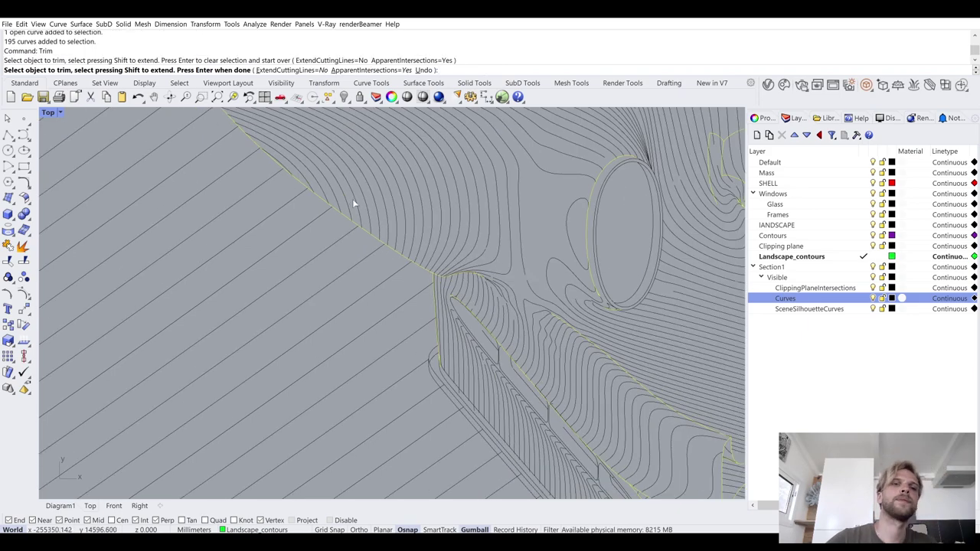
key(Return)
- Review the Section1 Visible sublayers and check what the Curves layer holds by hiding it and showing it again
scroll(442, 222, down, 4)
scroll(582, 161, down, 3)
scroll(587, 178, down, 5)
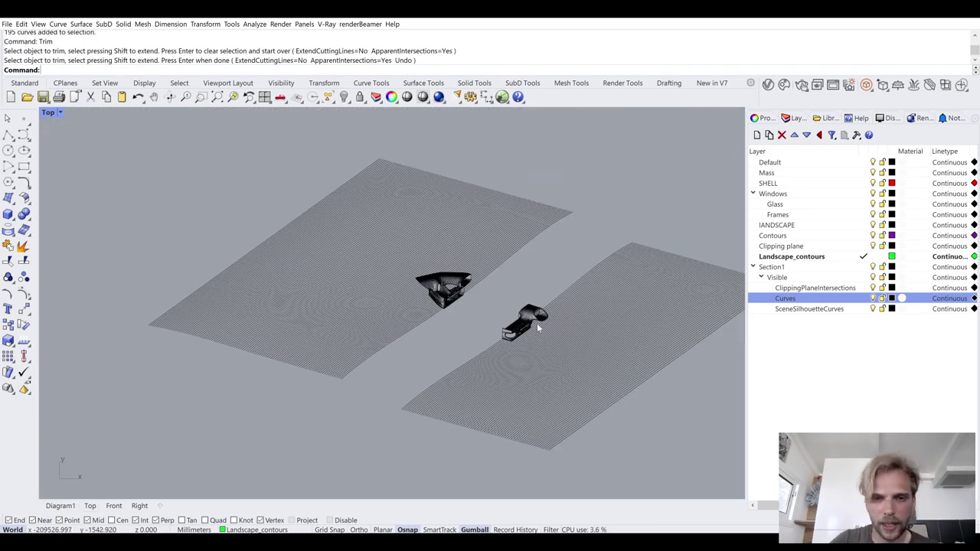
scroll(529, 293, up, 6)
scroll(473, 262, up, 2)
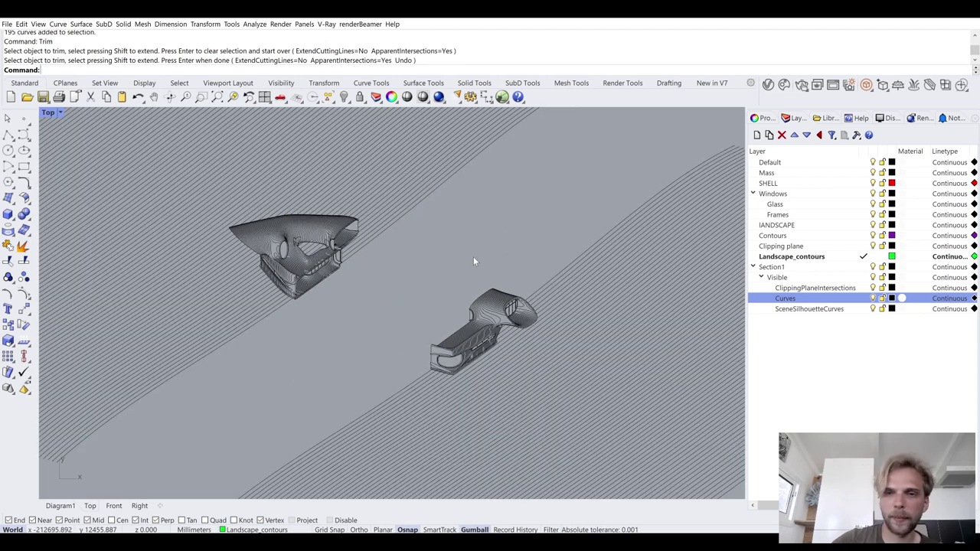
right_drag(417, 286, 433, 255)
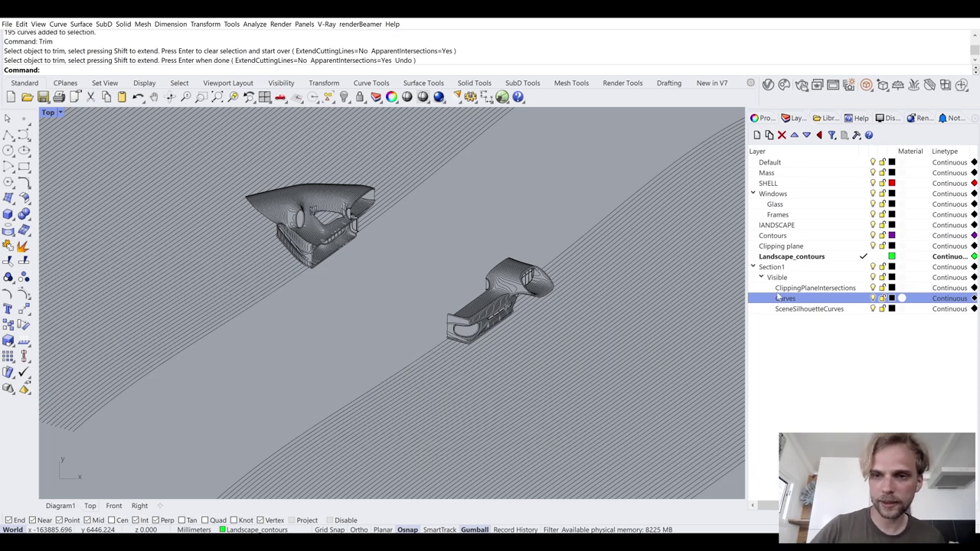
click(811, 310)
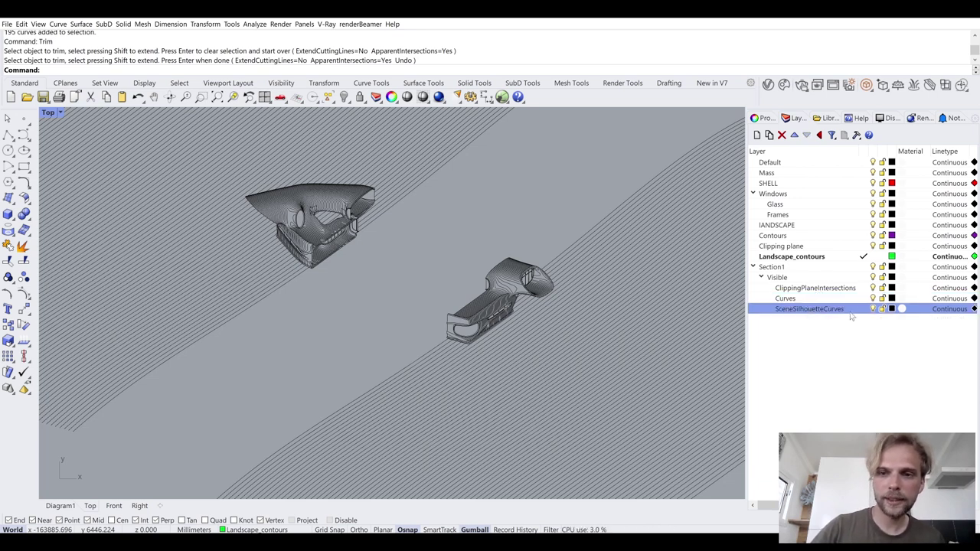
click(804, 299)
click(799, 289)
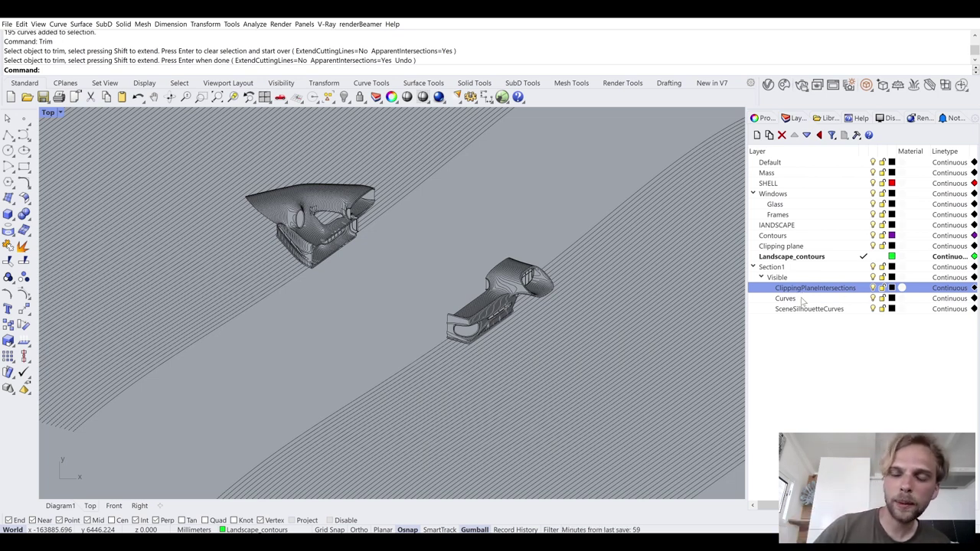
click(789, 300)
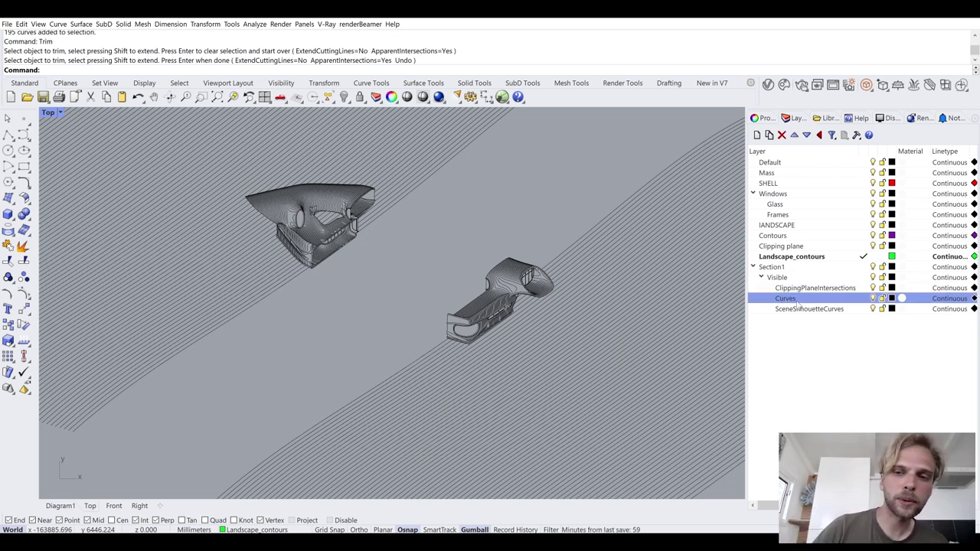
click(873, 299)
scroll(512, 277, down, 5)
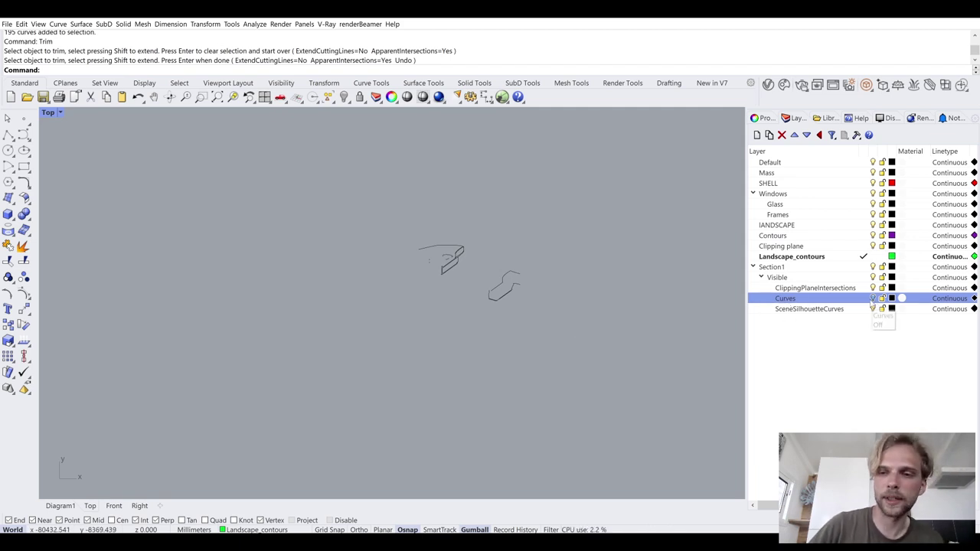
click(873, 299)
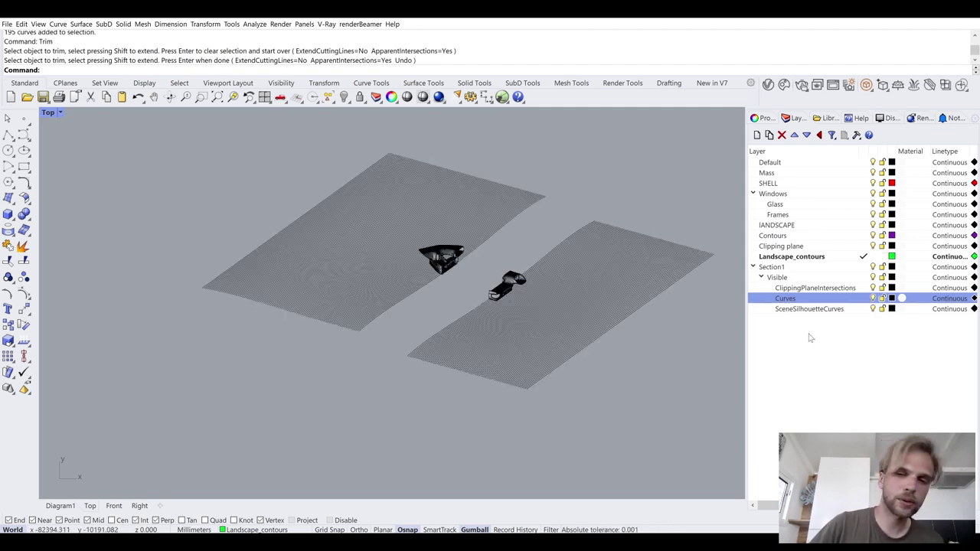
- Hide the Curves and ClippingPlaneIntersections layers to isolate the lines on SceneSilhouetteCurves
click(873, 299)
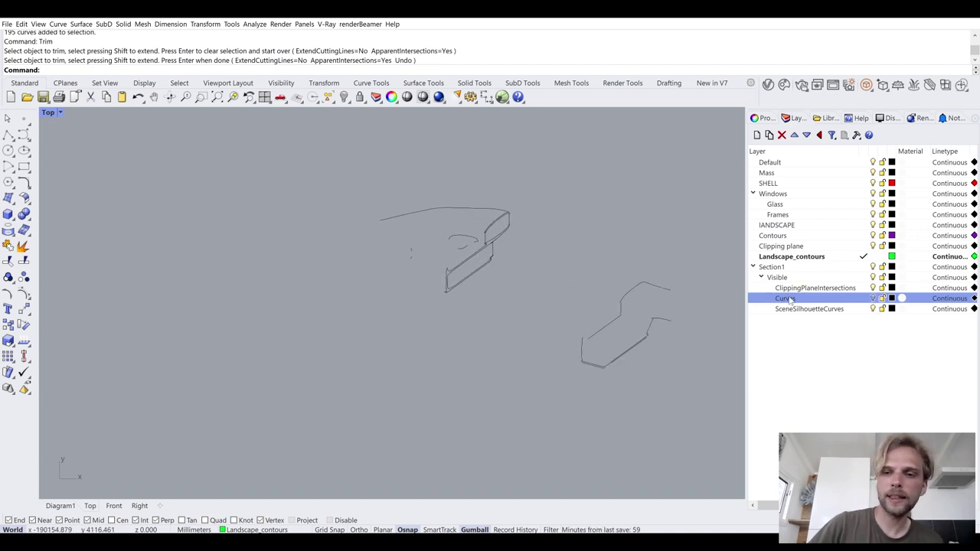
click(873, 288)
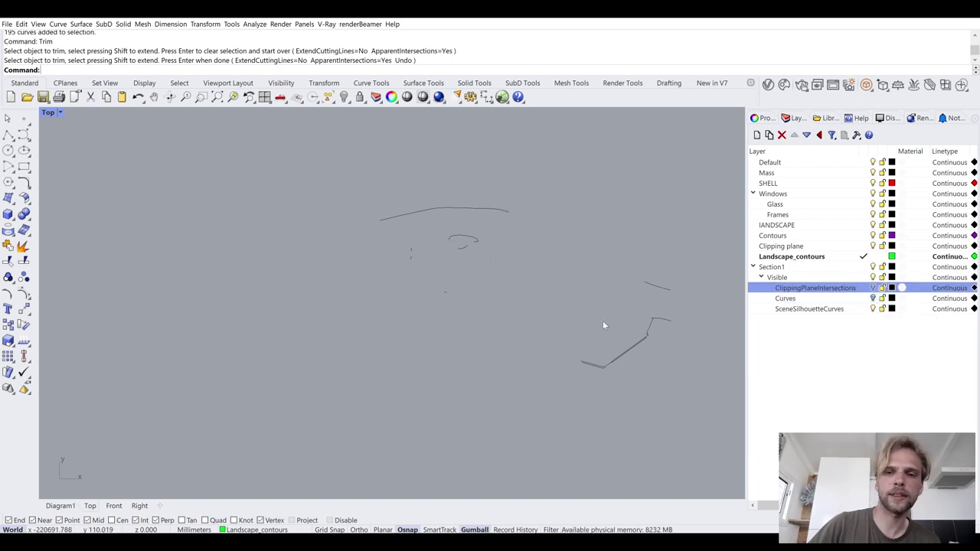
click(799, 310)
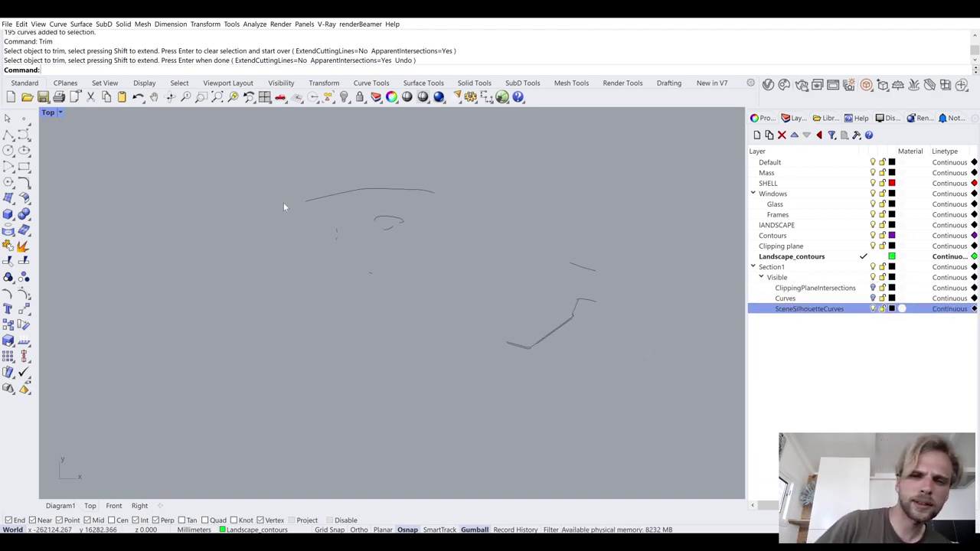
- Select both buildings' silhouette curves and delete the SceneSilhouetteCurves layer together with its curves
drag(170, 135, 648, 409)
key(Escape)
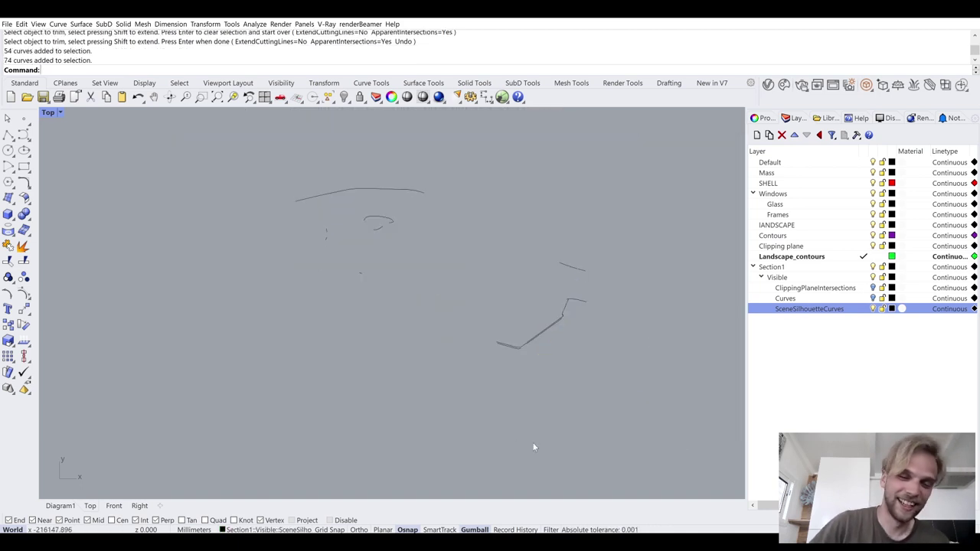
drag(715, 415, 117, 164)
key(Escape)
drag(657, 427, 208, 131)
key(Escape)
drag(656, 396, 171, 169)
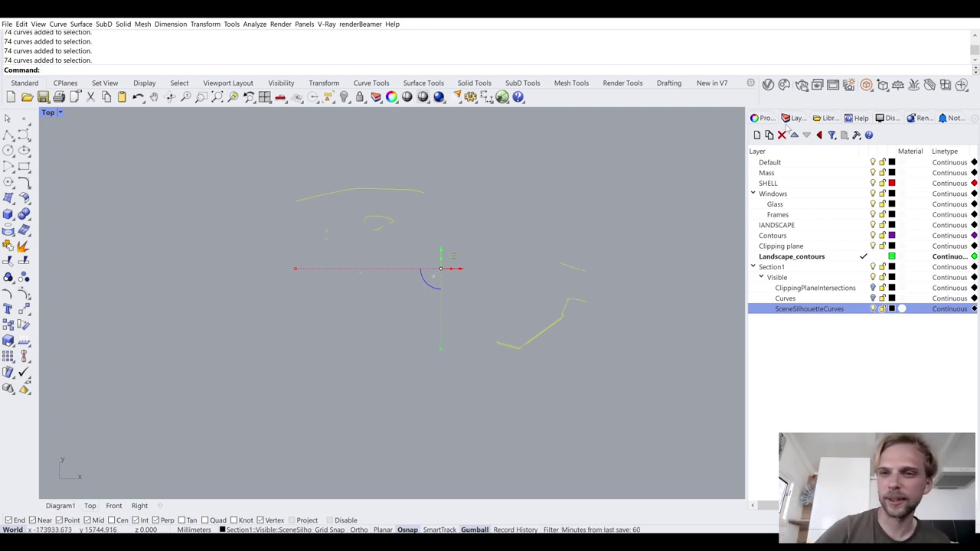
click(782, 135)
click(464, 305)
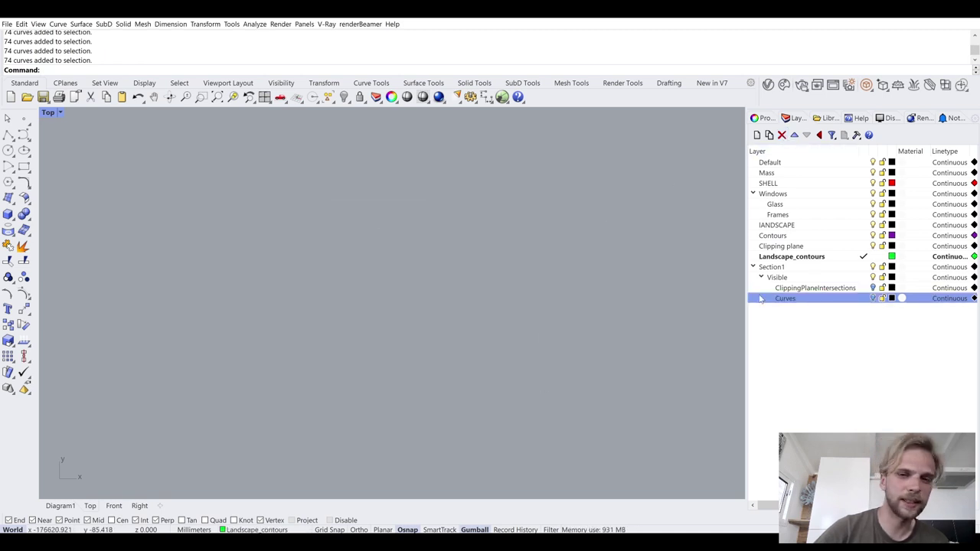
- Show the Curves and ClippingPlaneIntersections layers again and inspect the remaining linework of both buildings
click(872, 297)
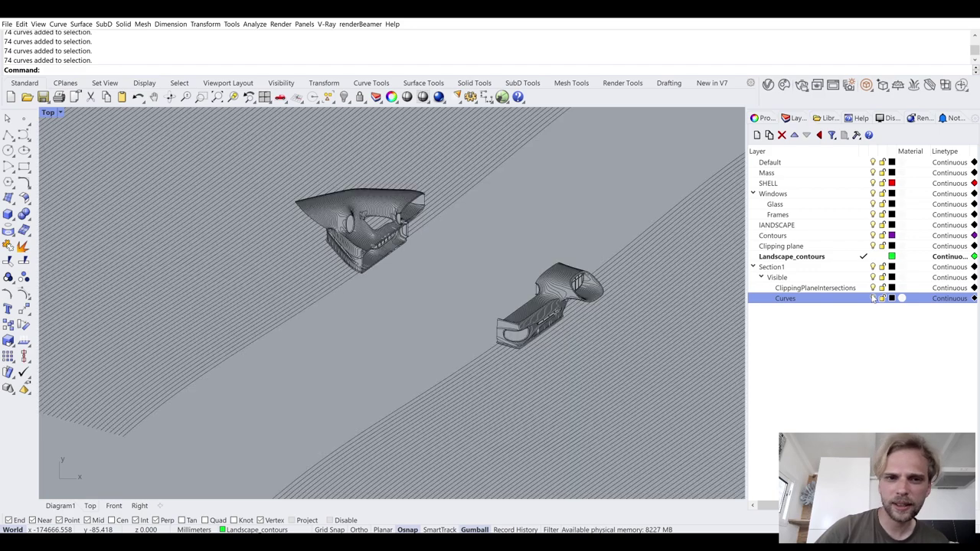
scroll(544, 309, up, 5)
scroll(562, 297, down, 3)
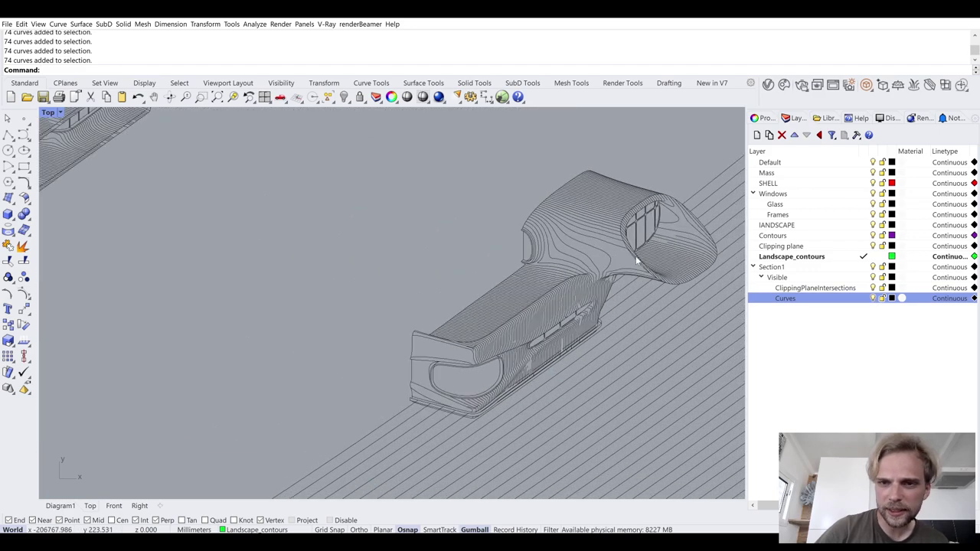
scroll(562, 262, up, 4)
right_drag(561, 262, 459, 291)
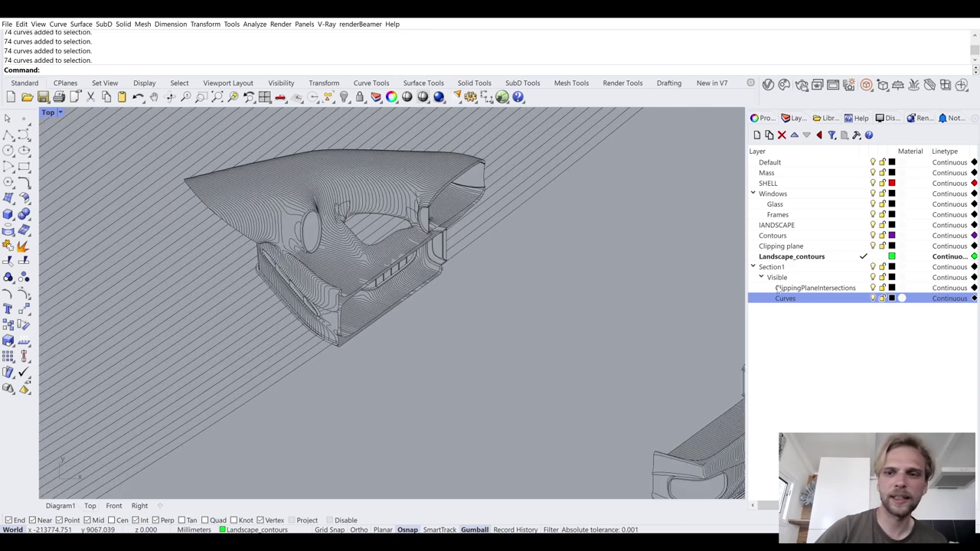
- Isolate the ClippingPlaneIntersections layer and examine which edges of the smaller building lie on it, against the restored Curves layer
click(873, 298)
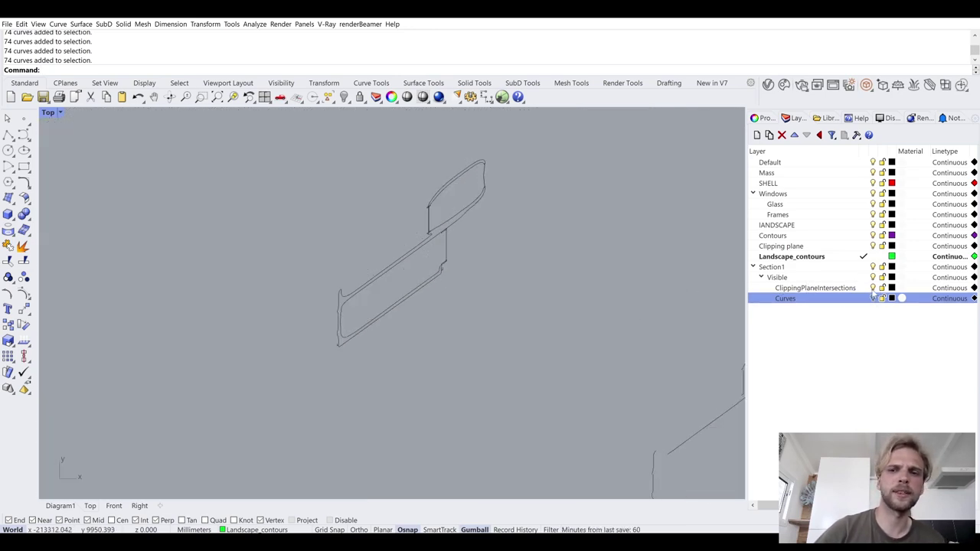
click(872, 289)
click(873, 289)
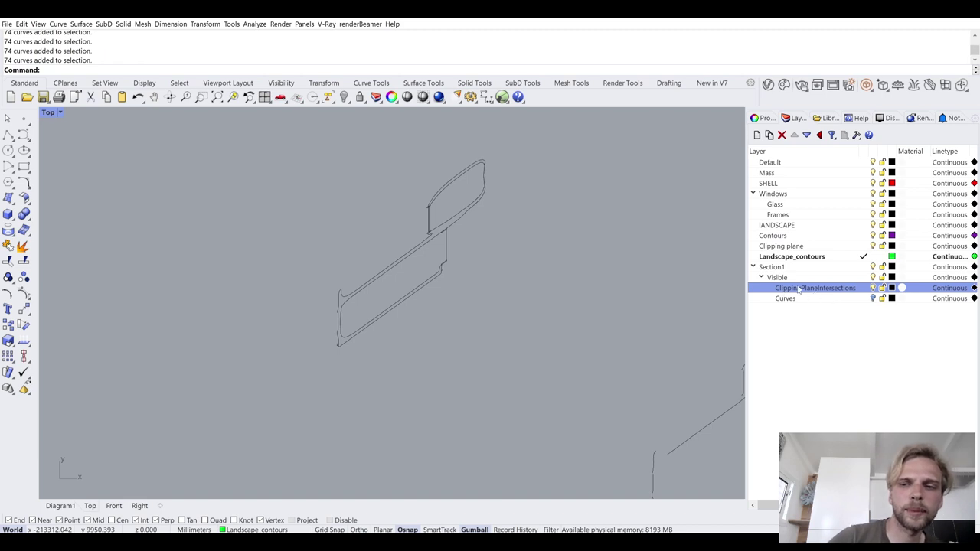
right_drag(684, 291, 379, 350)
drag(602, 420, 334, 148)
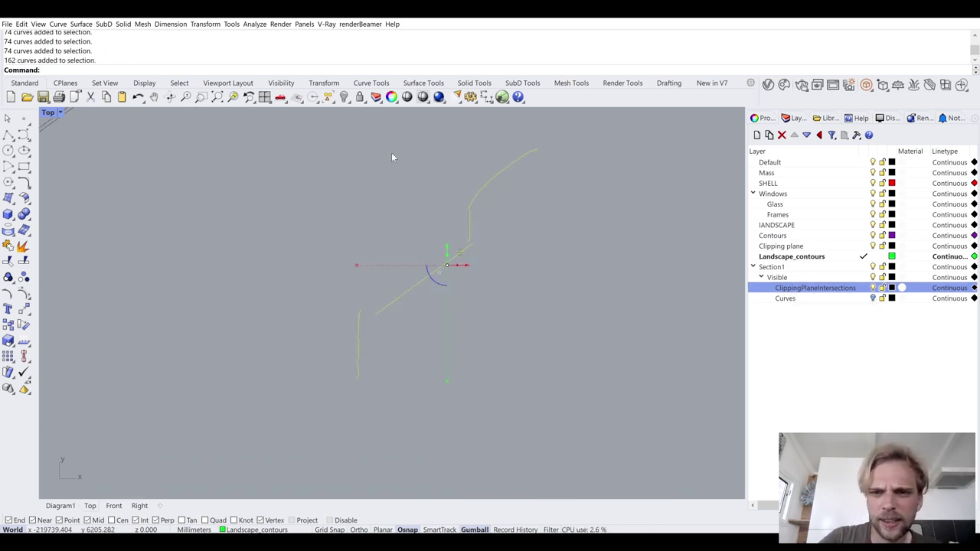
click(360, 401)
drag(690, 389, 257, 146)
click(873, 298)
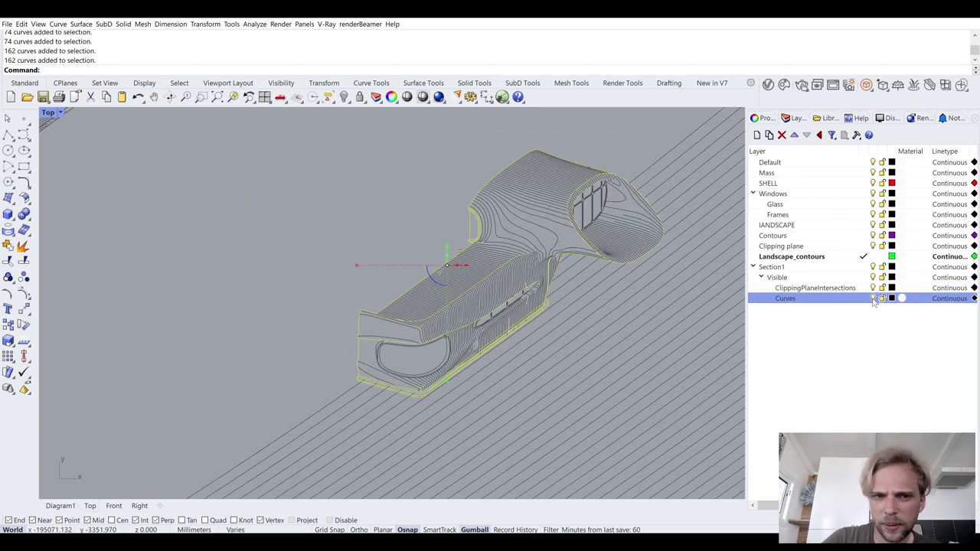
key(Escape)
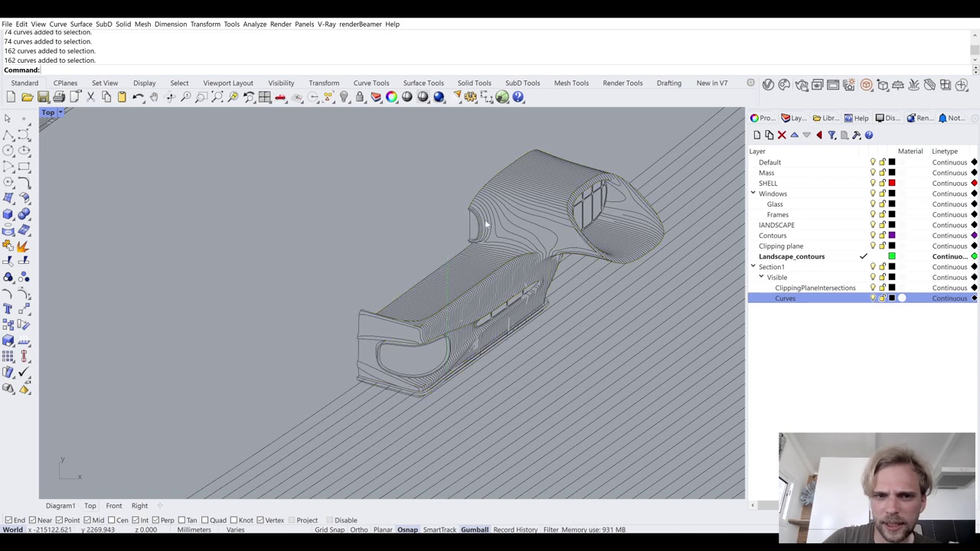
- Compare the smaller building's linework with the Curves and ClippingPlaneIntersections layers each switched off and on
click(873, 298)
click(873, 298)
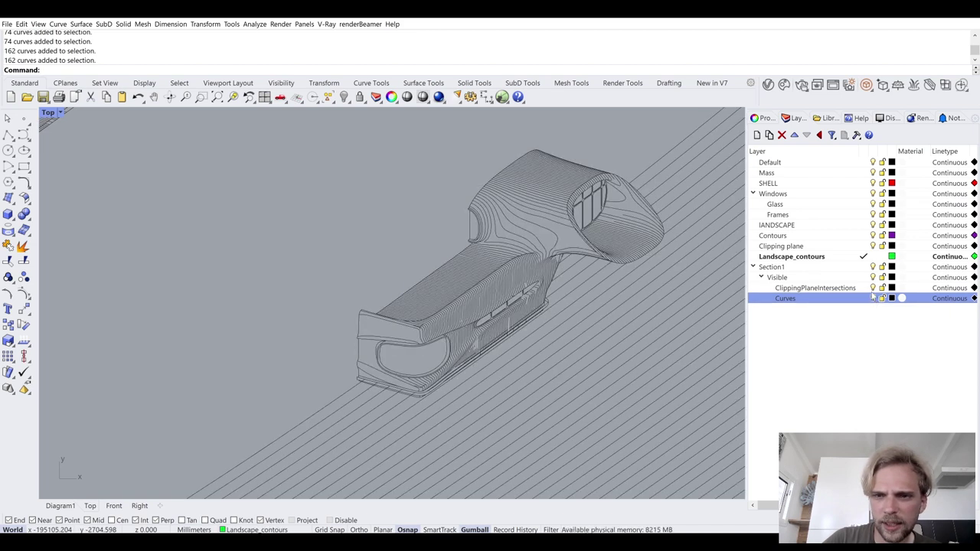
click(873, 289)
click(873, 289)
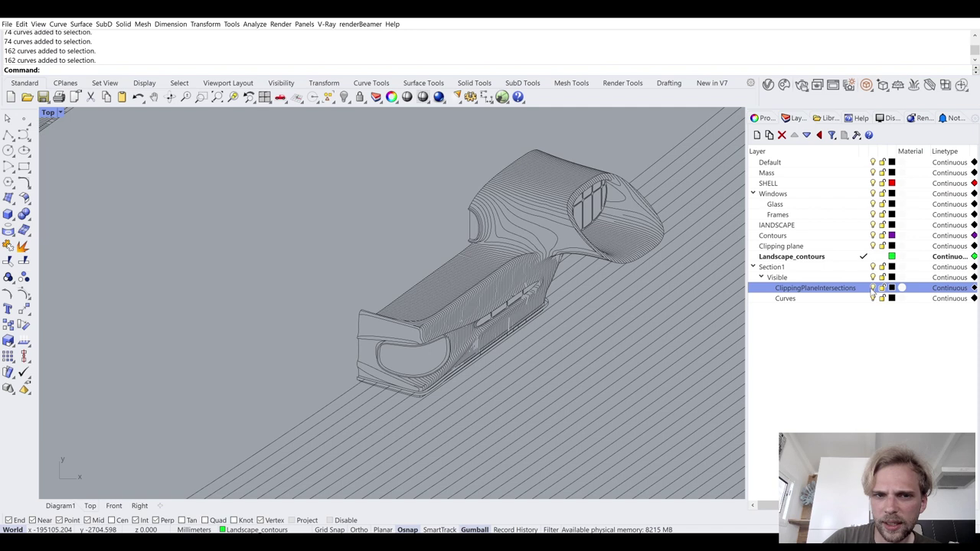
click(873, 289)
click(873, 288)
click(873, 288)
click(873, 288)
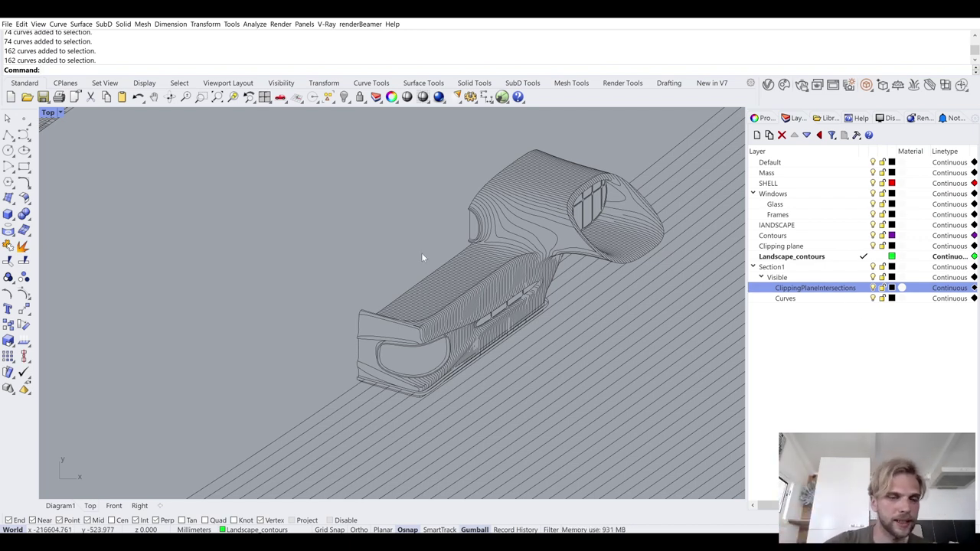
- With the Curves layer hidden, move the smaller building's ClippingPlaneIntersections curves to the Curves layer
click(873, 299)
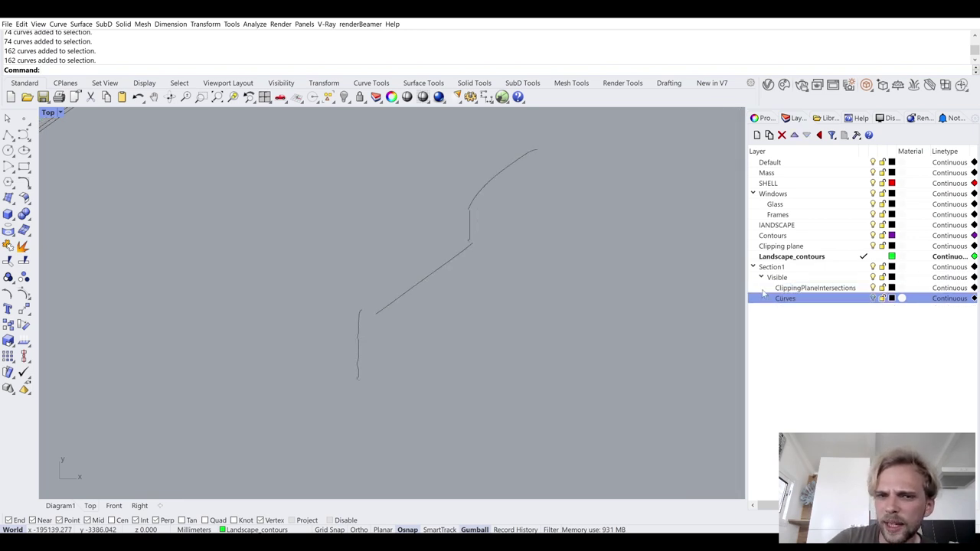
drag(636, 419, 203, 137)
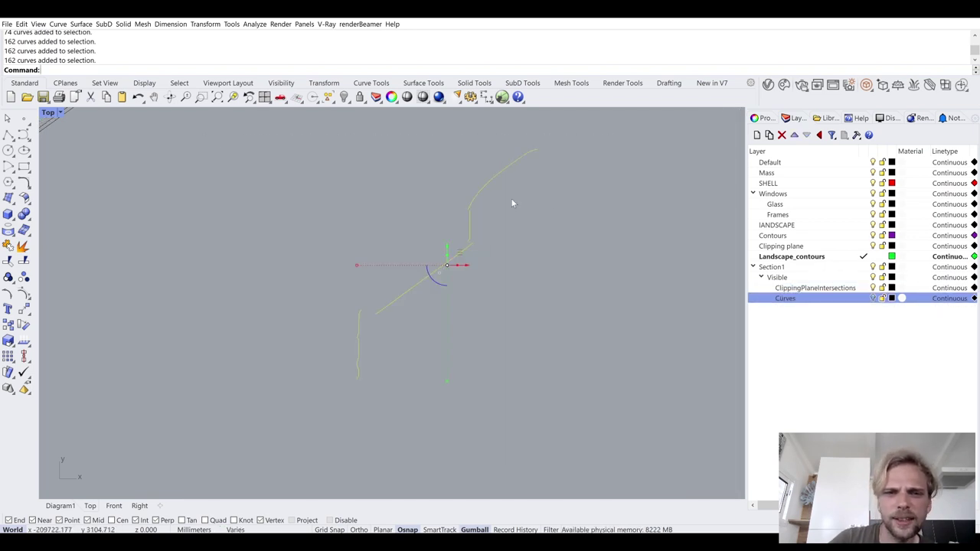
right_click(815, 300)
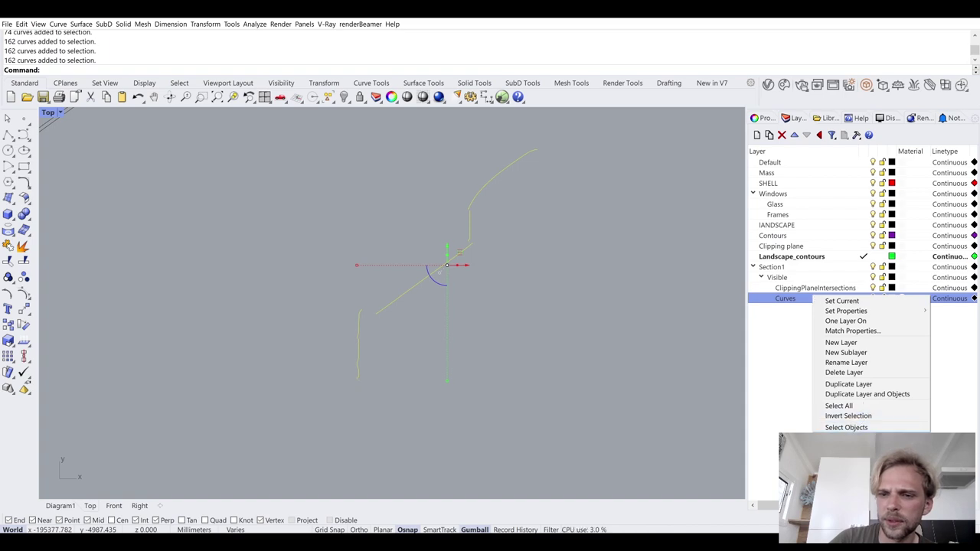
click(852, 438)
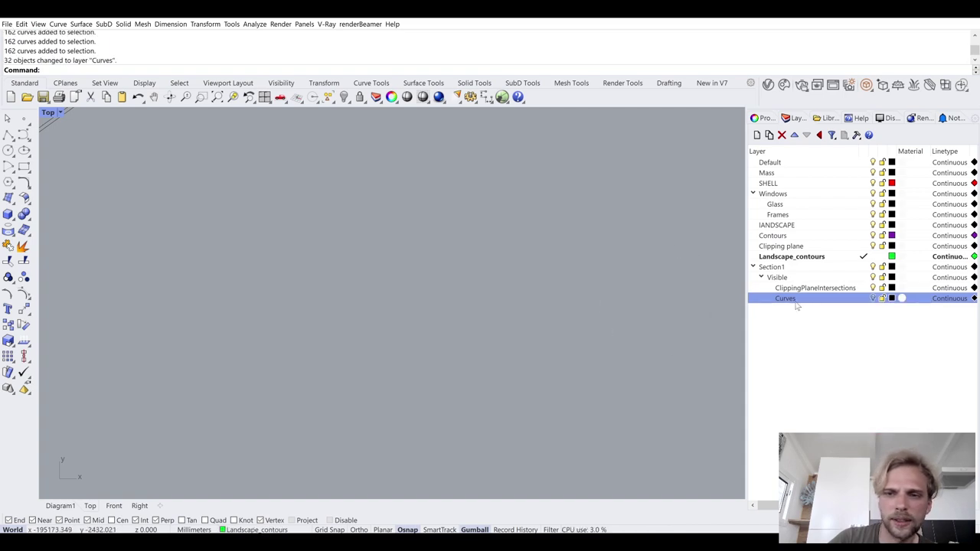
- Show the Curves layer again and test-select the smaller building's linework as a whole
click(873, 298)
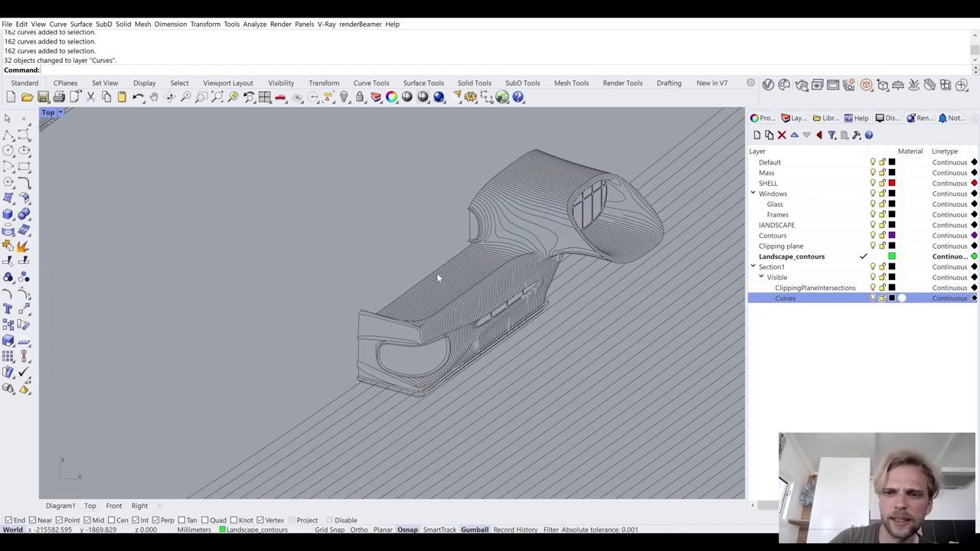
scroll(436, 272, down, 4)
drag(359, 202, 670, 438)
key(Escape)
right_drag(263, 174, 382, 247)
scroll(382, 247, up, 3)
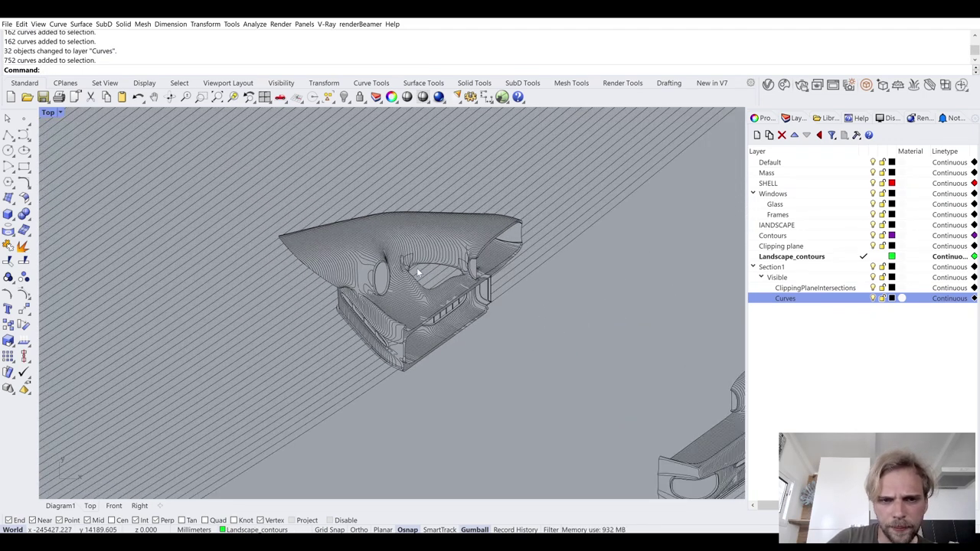
- Isolate the larger building's grouped outline curves and ungroup them
scroll(423, 276, up, 5)
click(412, 212)
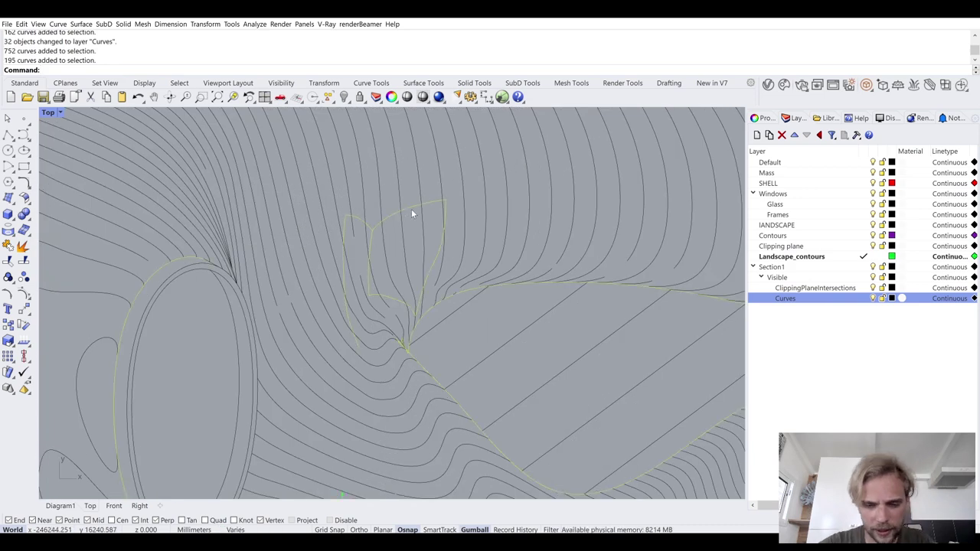
text(is)
key(Return)
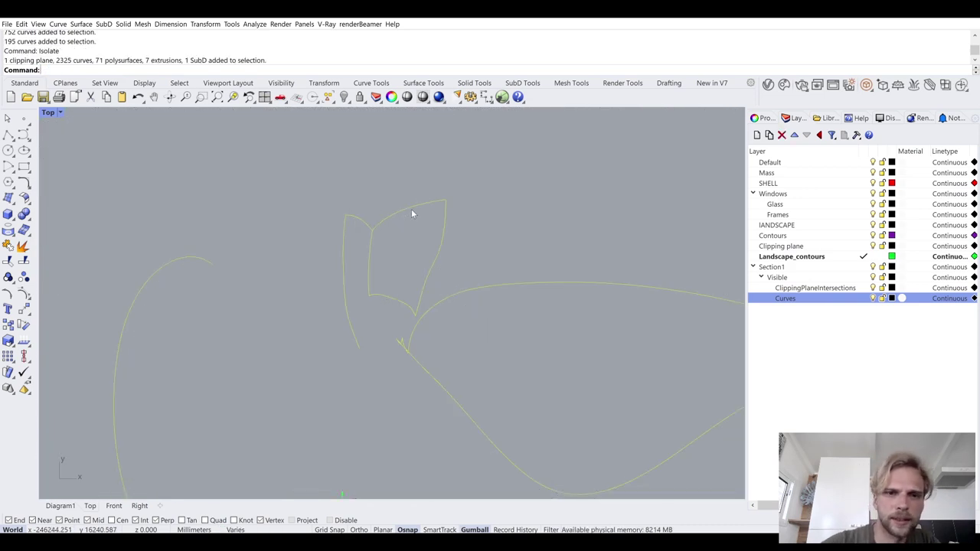
text(ung)
key(Return)
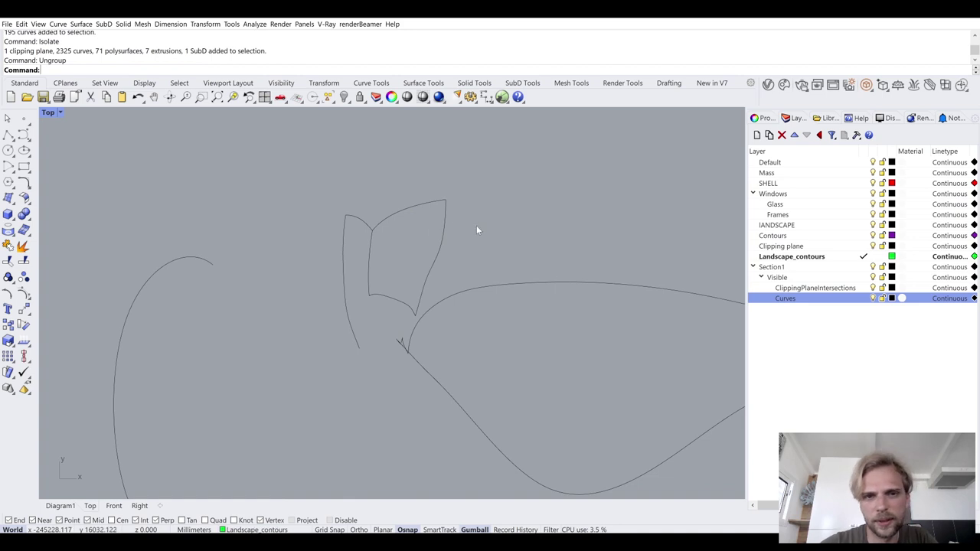
- Delete the stray leaf-shaped curves between the oval window and the large opening of the isolated outlines
drag(492, 223, 301, 201)
key(Delete)
drag(414, 317, 345, 265)
key(Delete)
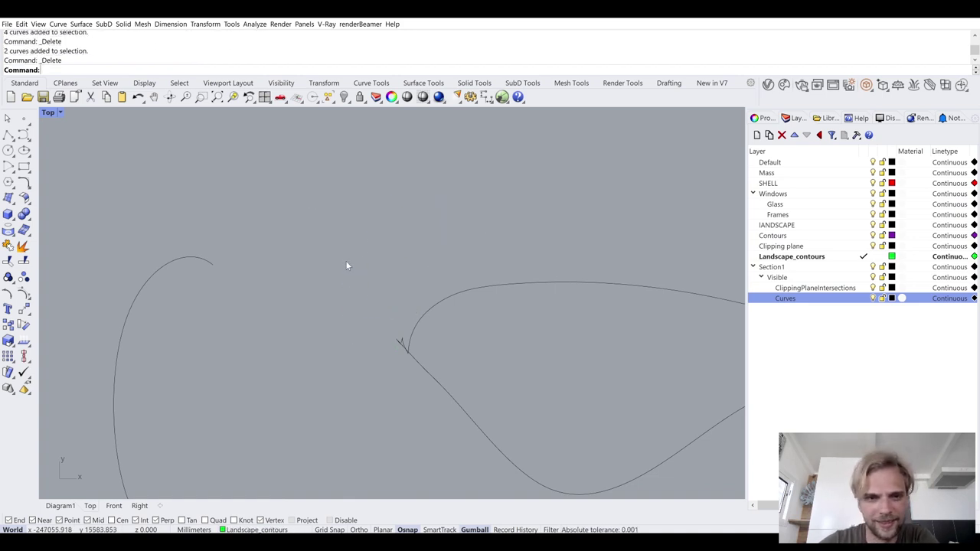
- Delete the short leftover curve segments at the pointed corner of the large opening
scroll(393, 327, up, 2)
drag(404, 360, 450, 409)
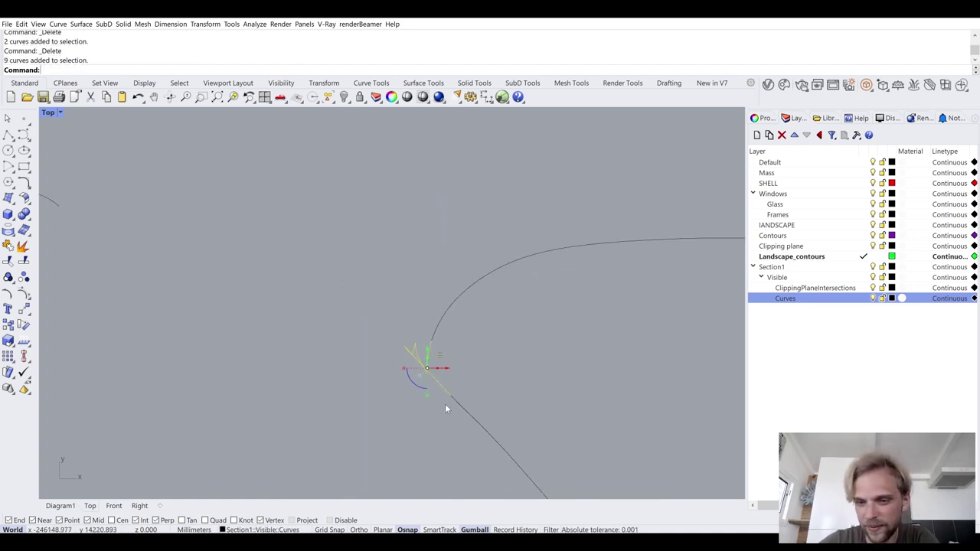
drag(382, 323, 429, 392)
key(Delete)
scroll(447, 370, down, 2)
- Group the larger building's remaining outline curves and unisolate the rest of the drawing
text(Show)
key(Escape)
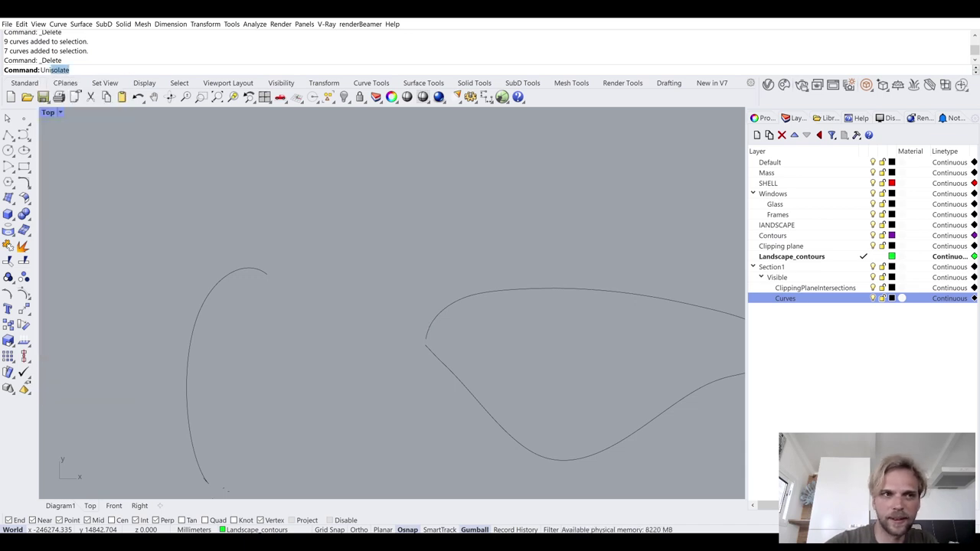
scroll(352, 304, down, 6)
drag(543, 457, 607, 483)
text(Group)
key(Return)
text(Unisolate)
key(Return)
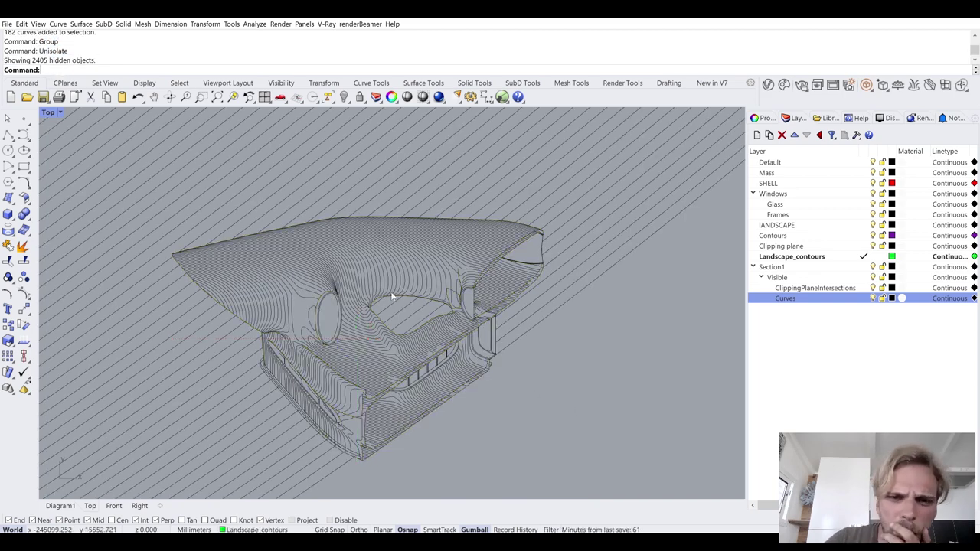
- Bridge two gaps in the larger building's contour lines beside the opening with BlendCrv, keeping Curvature continuity
scroll(401, 294, down, 5)
scroll(398, 295, up, 6)
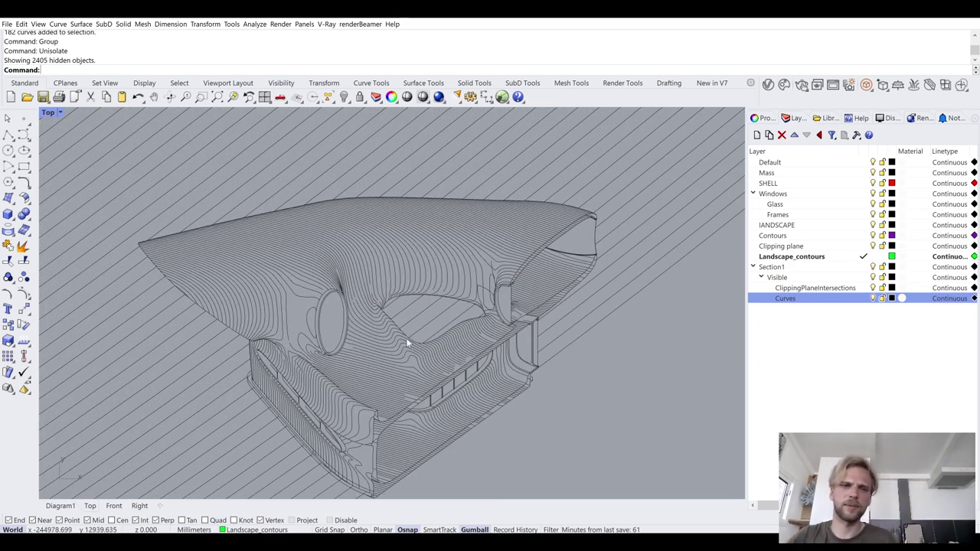
scroll(409, 340, up, 6)
text(blendcrv)
key(Return)
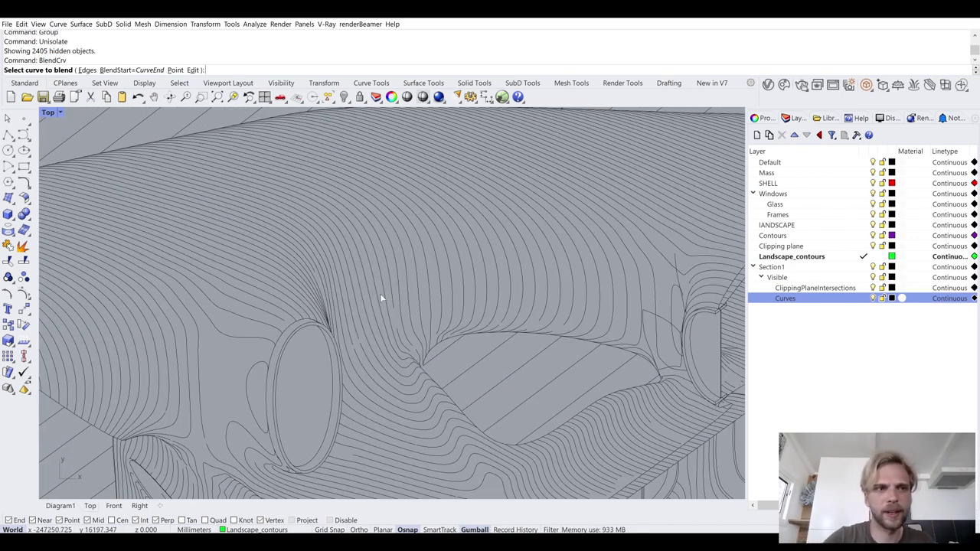
scroll(380, 293, up, 3)
click(397, 300)
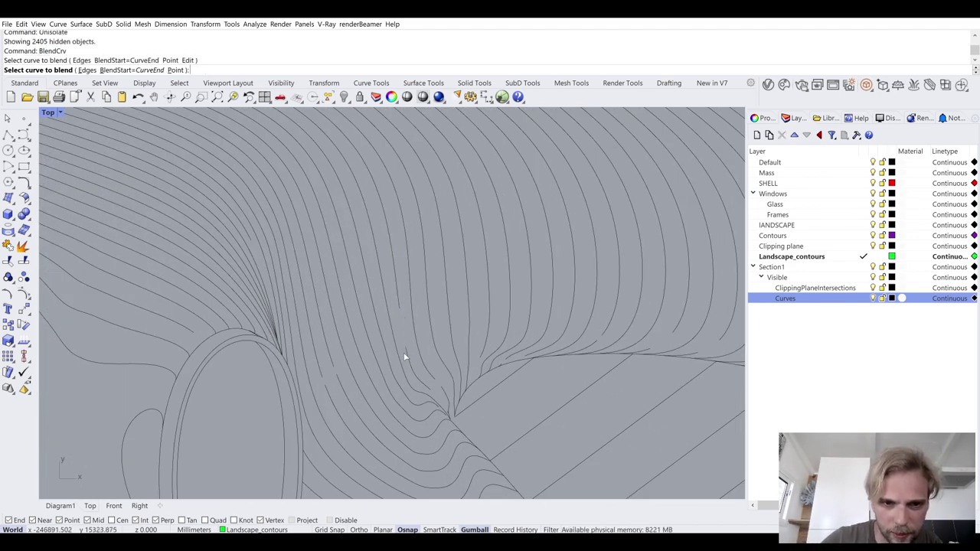
click(404, 351)
key(Return)
key(Return)
click(433, 374)
click(442, 389)
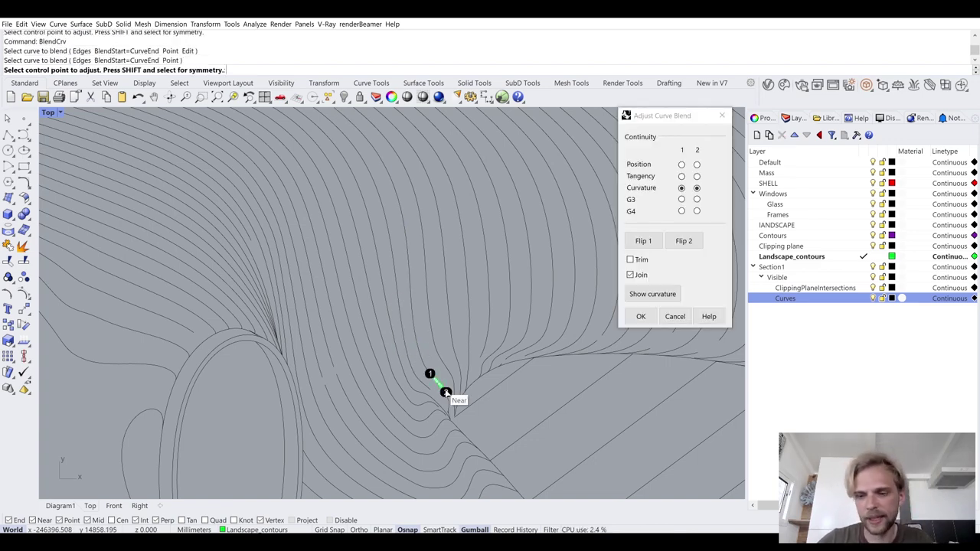
key(Return)
scroll(438, 277, down, 10)
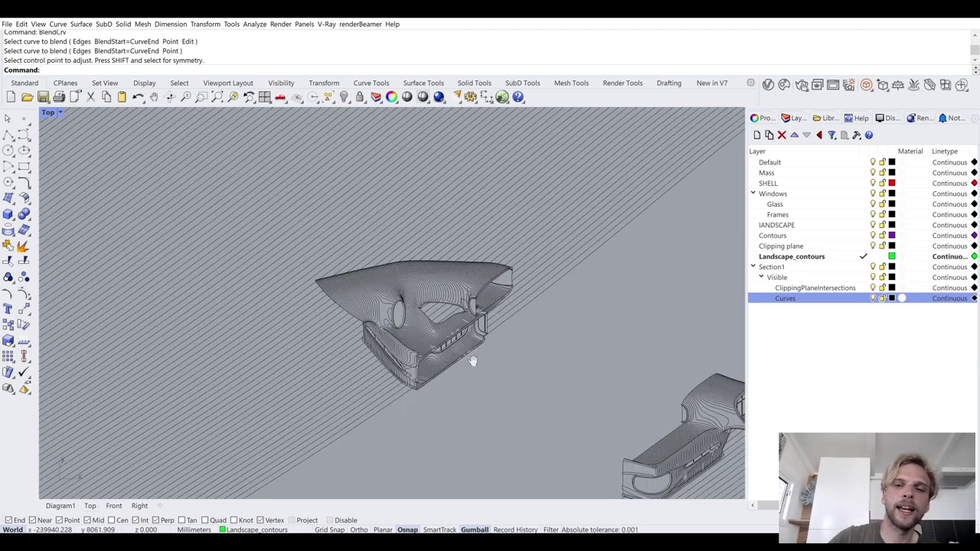
right_drag(471, 362, 442, 326)
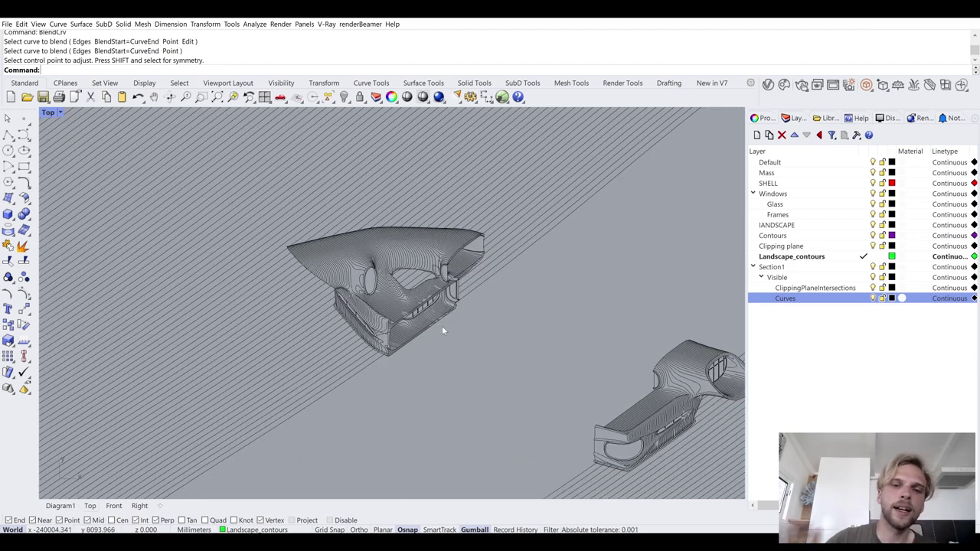
- Hide the Curves layer and inspect the larger building's section curves by selecting its wall and window frame parts
ctrl+click(873, 299)
drag(543, 384, 284, 197)
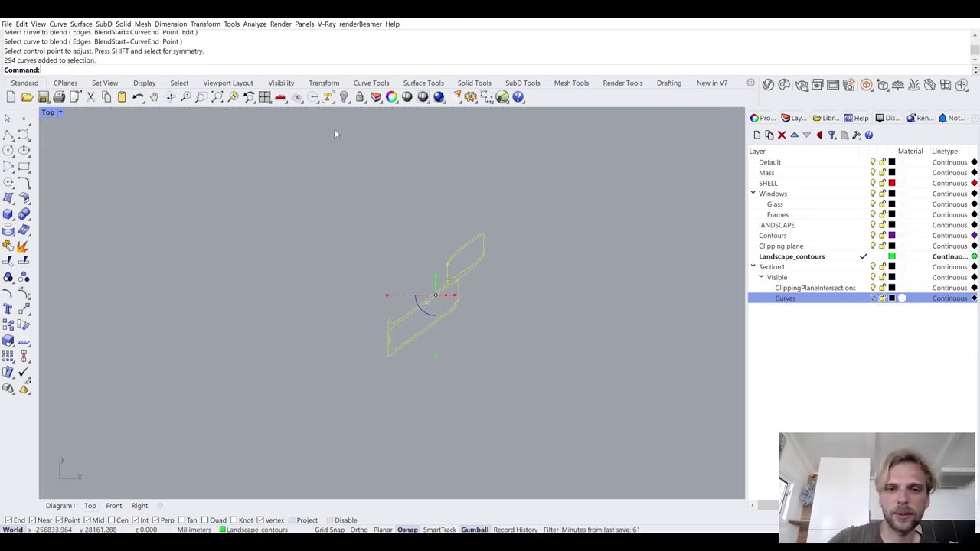
scroll(381, 304, up, 5)
key(Escape)
scroll(506, 268, up, 5)
drag(517, 213, 654, 207)
key(Escape)
key(Return)
scroll(602, 243, down, 4)
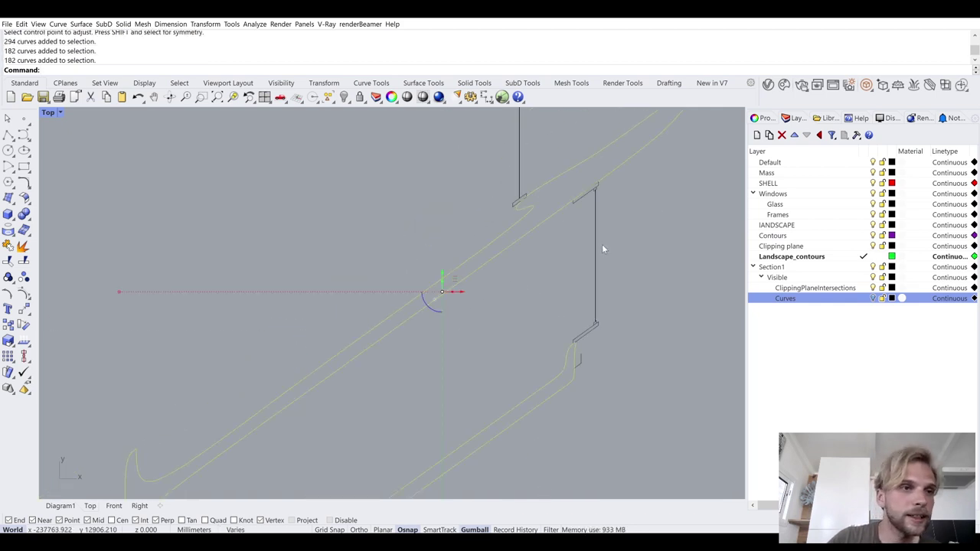
right_drag(665, 305, 607, 315)
click(658, 299)
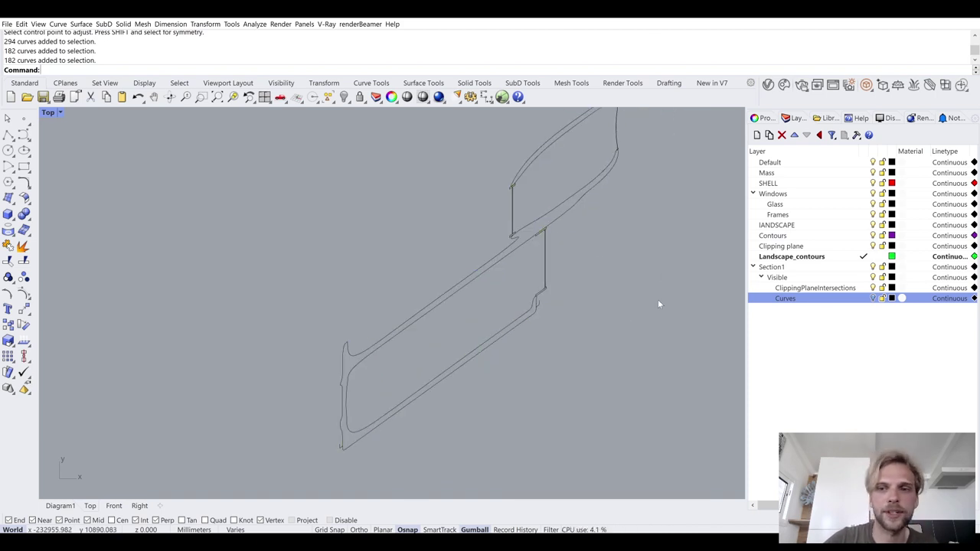
- Create a layer named Hatch under Visible, colour it red (255, 0, 0) and make it current
click(757, 135)
text(Hatch)
key(Return)
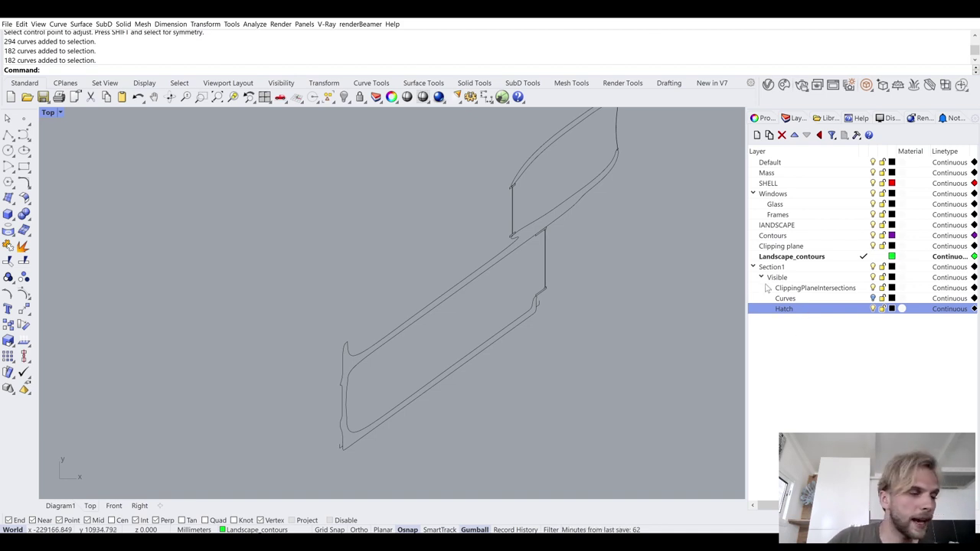
click(892, 310)
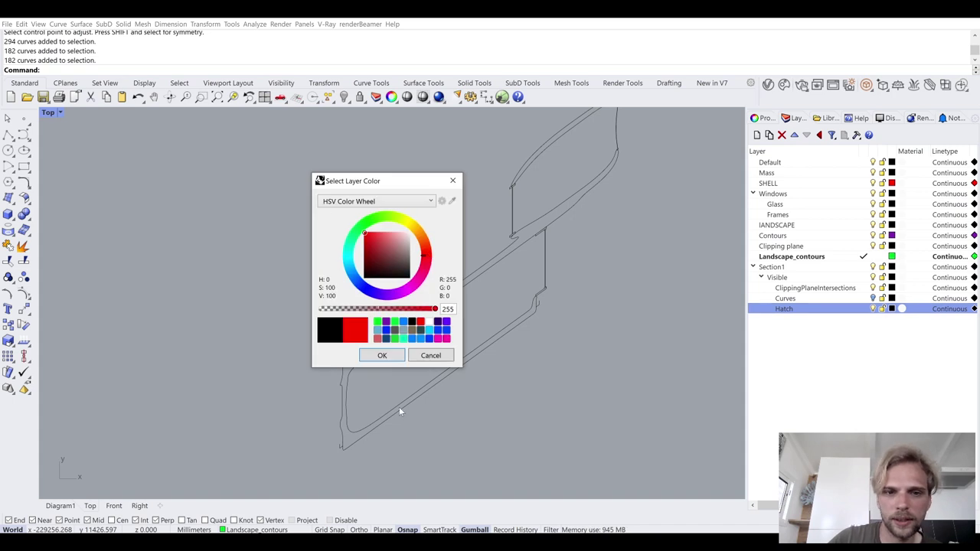
click(371, 356)
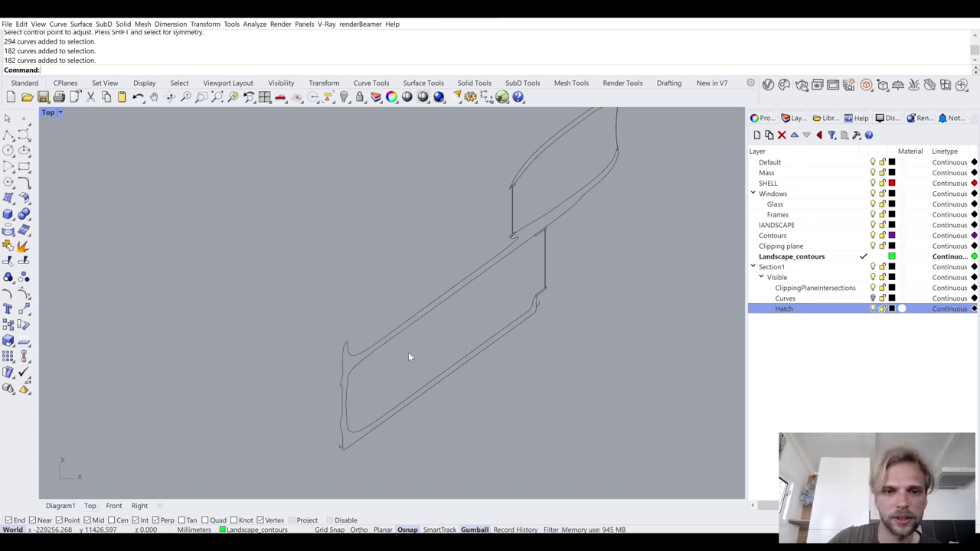
double_click(850, 309)
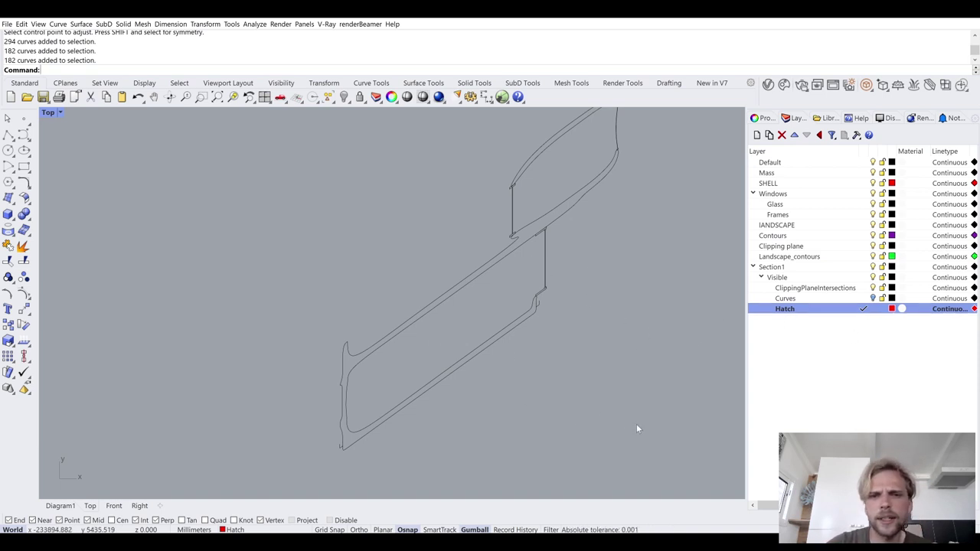
- Start a hatch with Boundary=Yes and use all of the larger building's section curves as its boundaries
scroll(618, 375, down, 3)
scroll(477, 366, up, 3)
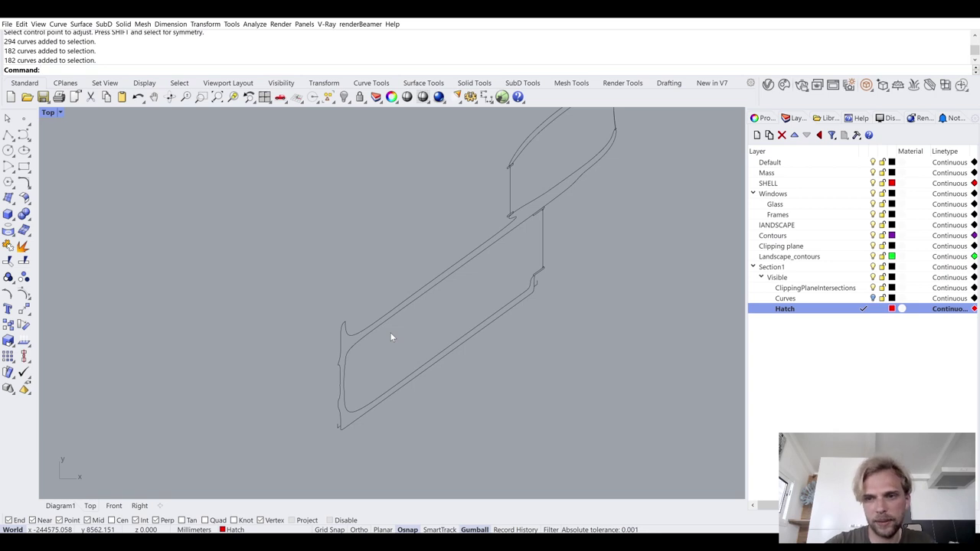
text(Hatch)
key(Return)
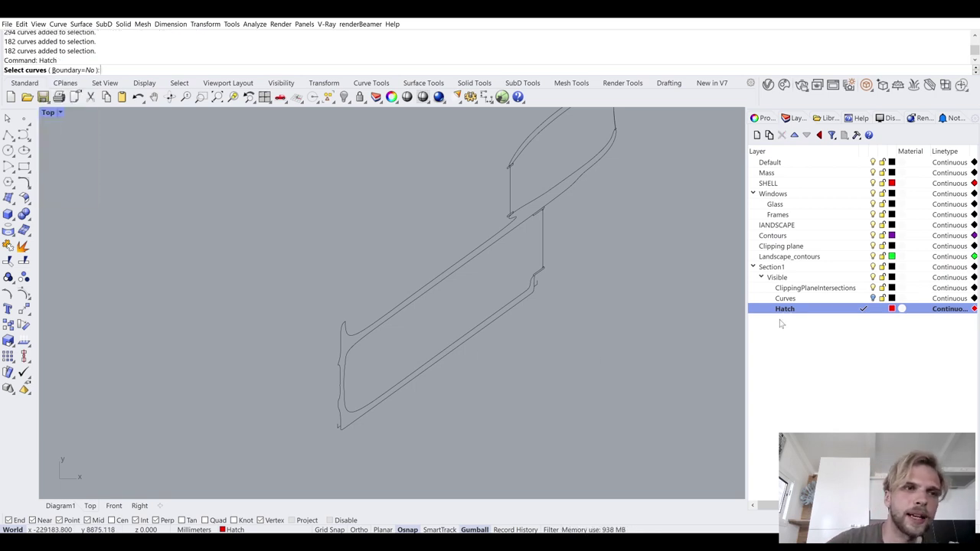
click(73, 70)
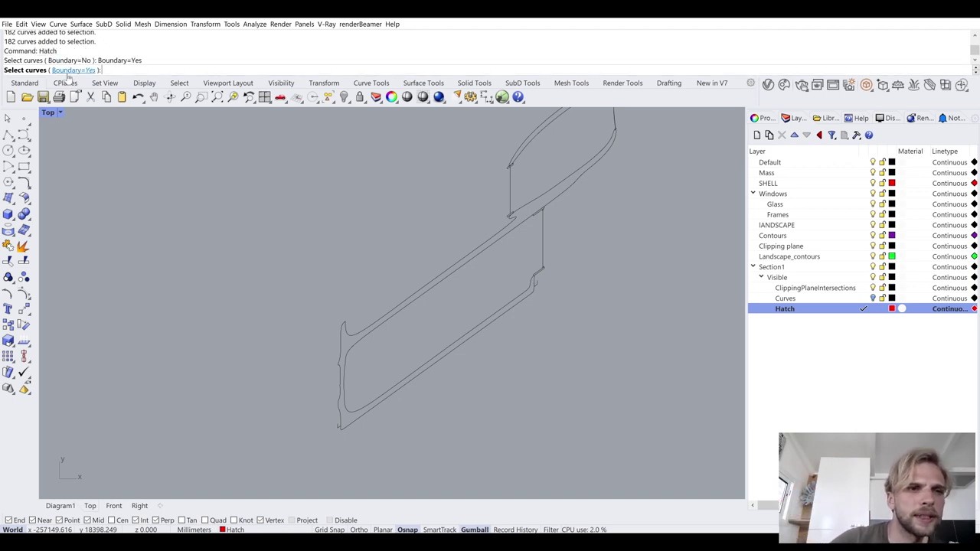
click(442, 352)
scroll(452, 353, down, 3)
drag(656, 418, 314, 175)
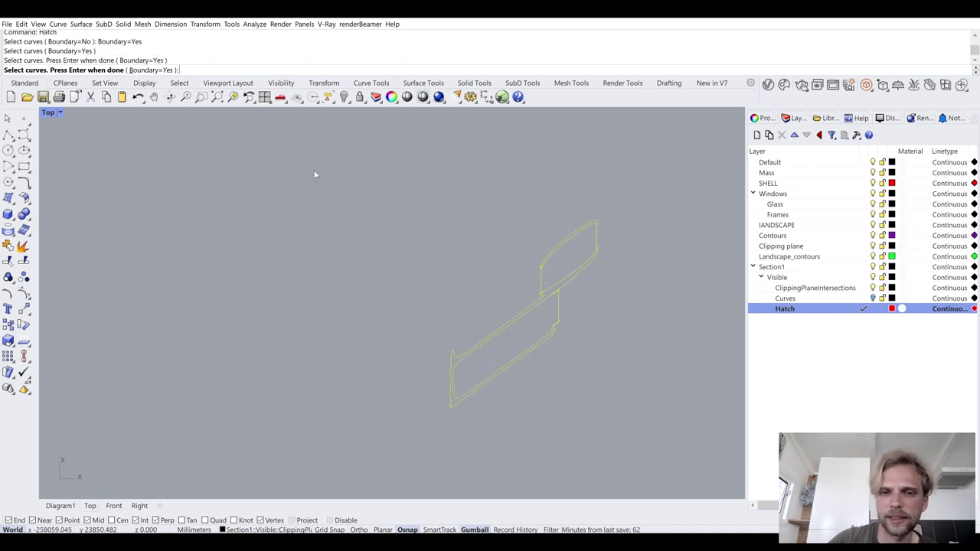
key(Return)
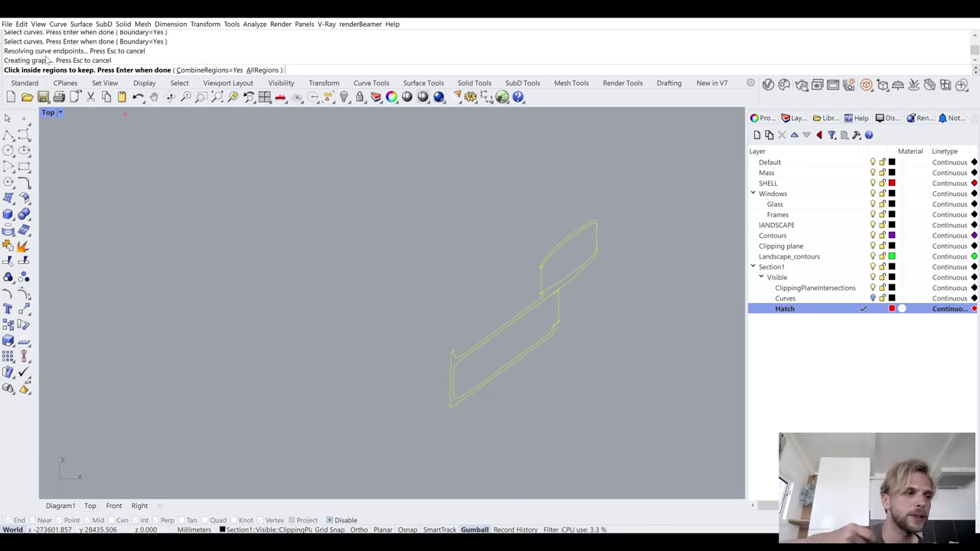
- Pick the lower wall section and the two adjoining frame pieces beside the lower opening as hatch regions
scroll(501, 316, up, 8)
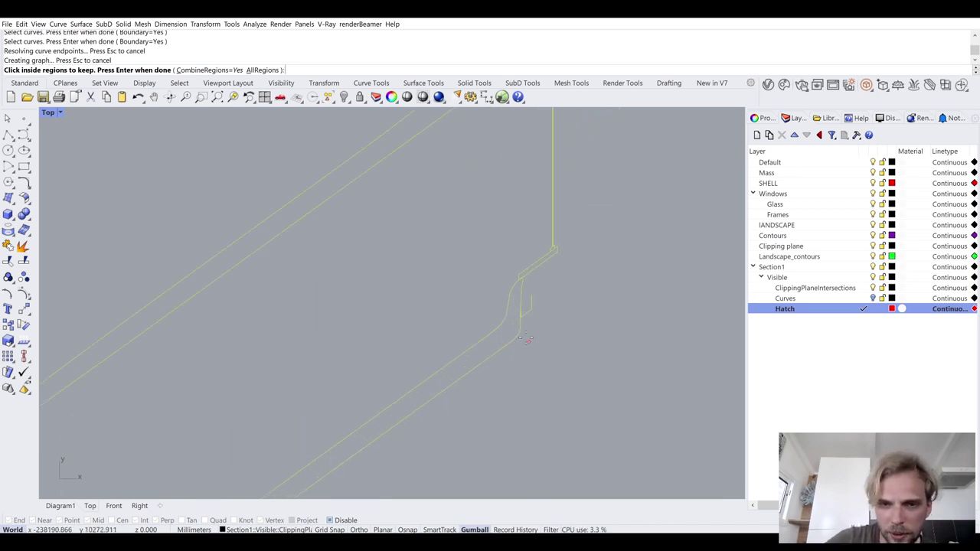
click(502, 317)
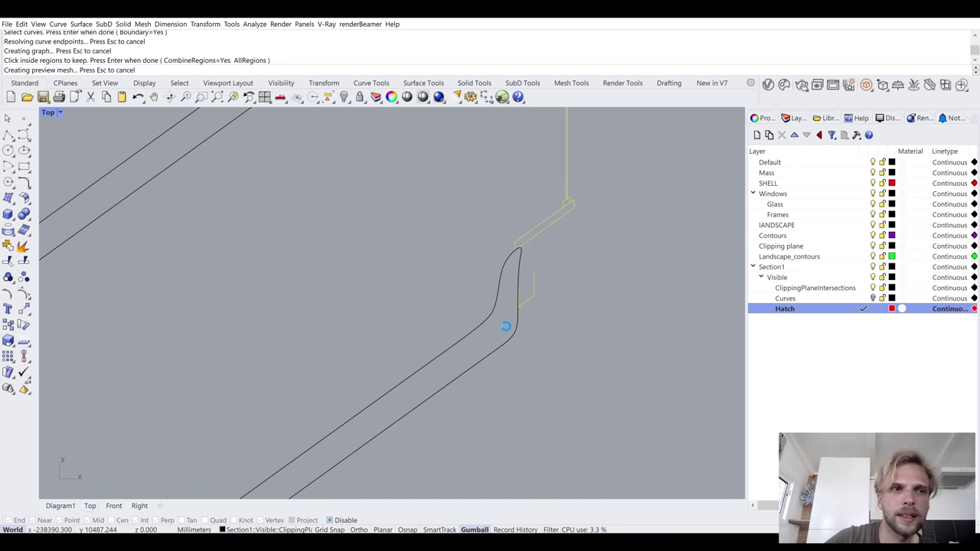
scroll(560, 240, up, 5)
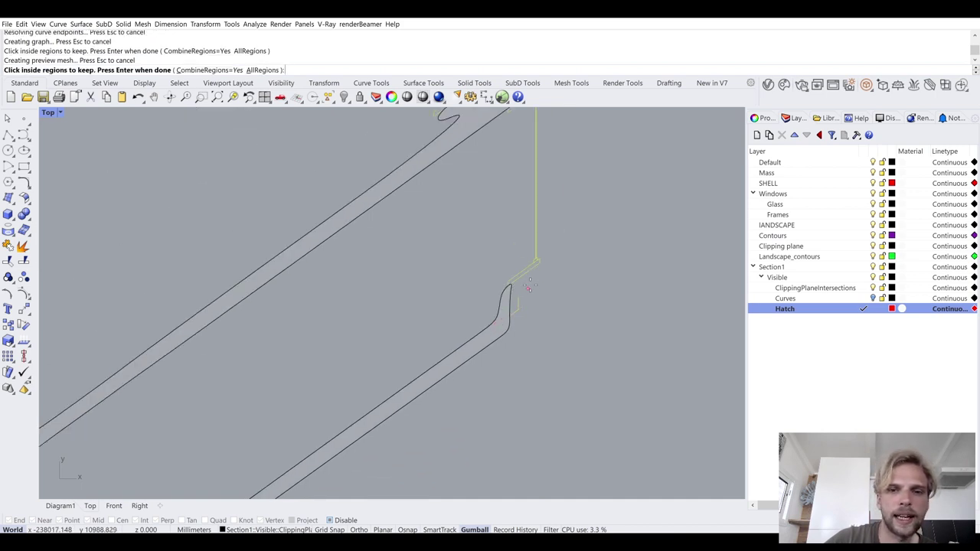
click(564, 242)
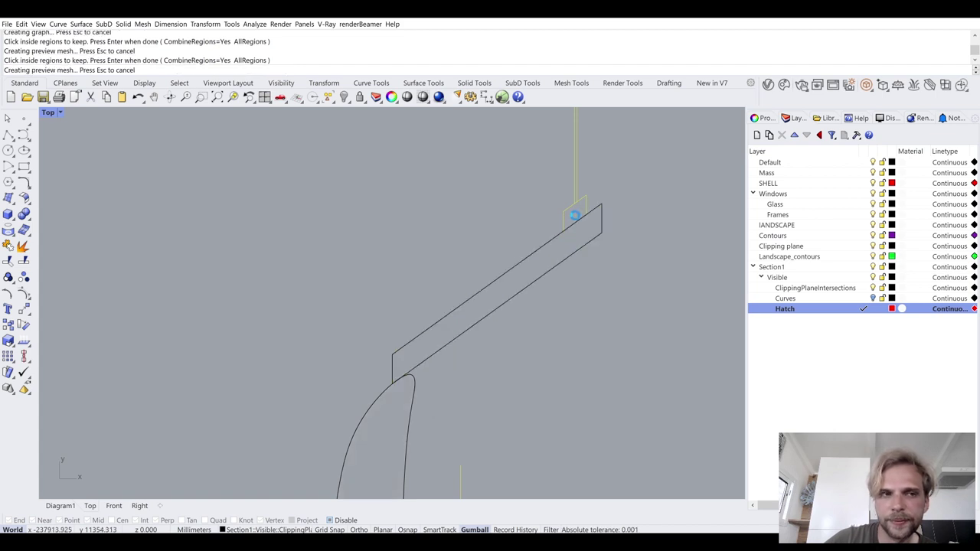
click(574, 215)
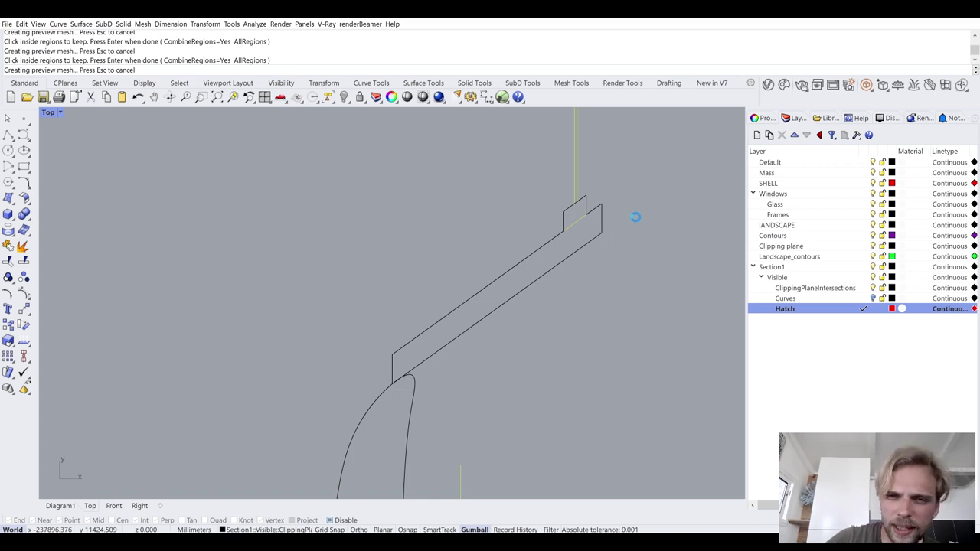
- Add the frame piece at the foot of the upper window and the curved roof section to the hatch regions
scroll(406, 354, down, 3)
scroll(406, 354, up, 5)
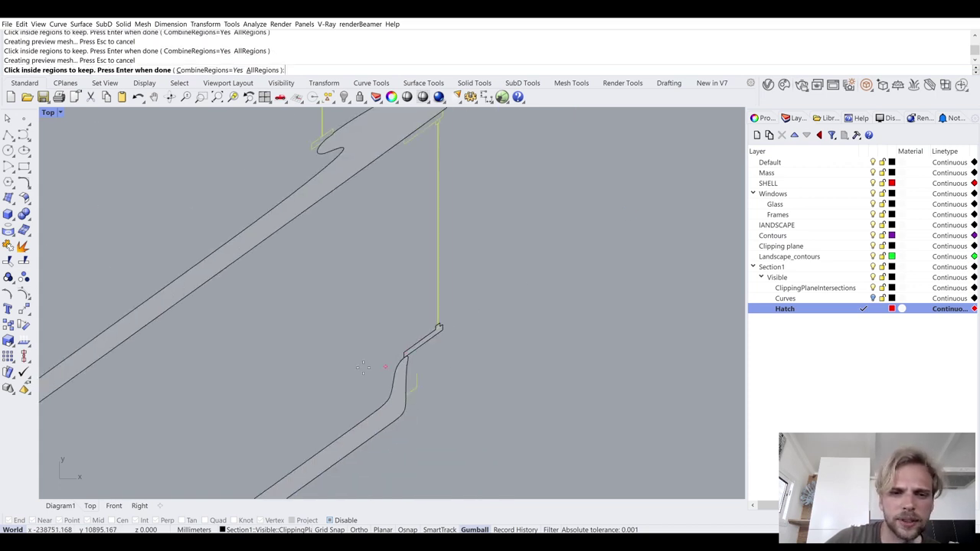
scroll(421, 322, down, 3)
scroll(400, 357, up, 8)
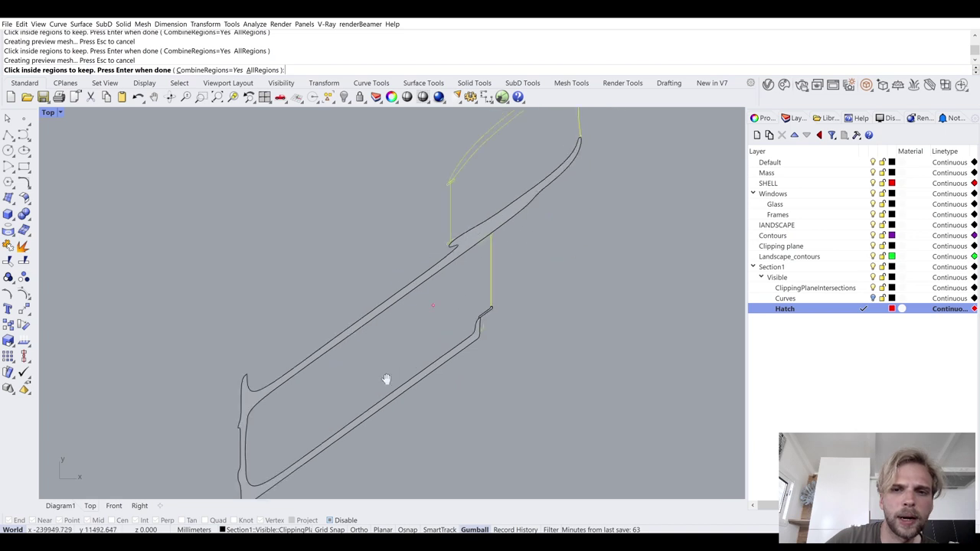
scroll(291, 481, up, 1)
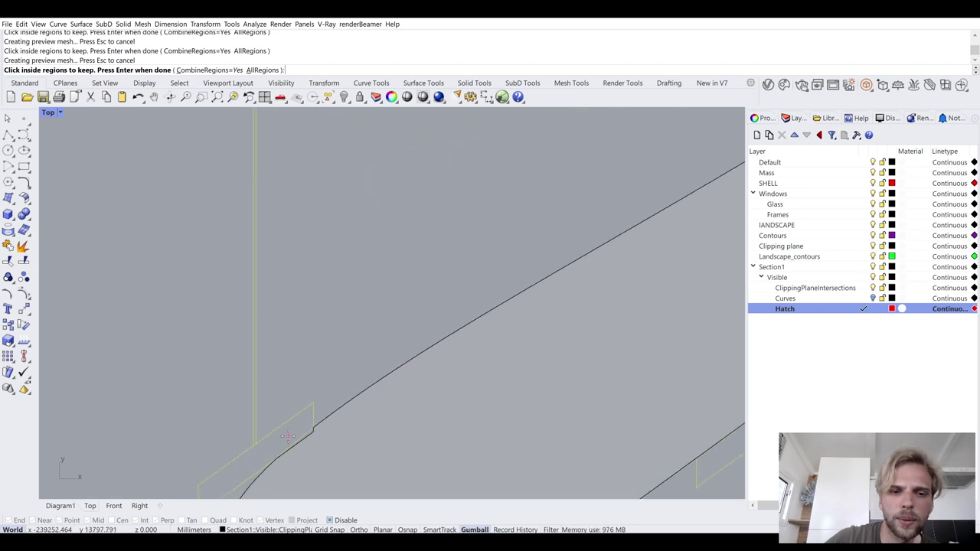
click(284, 436)
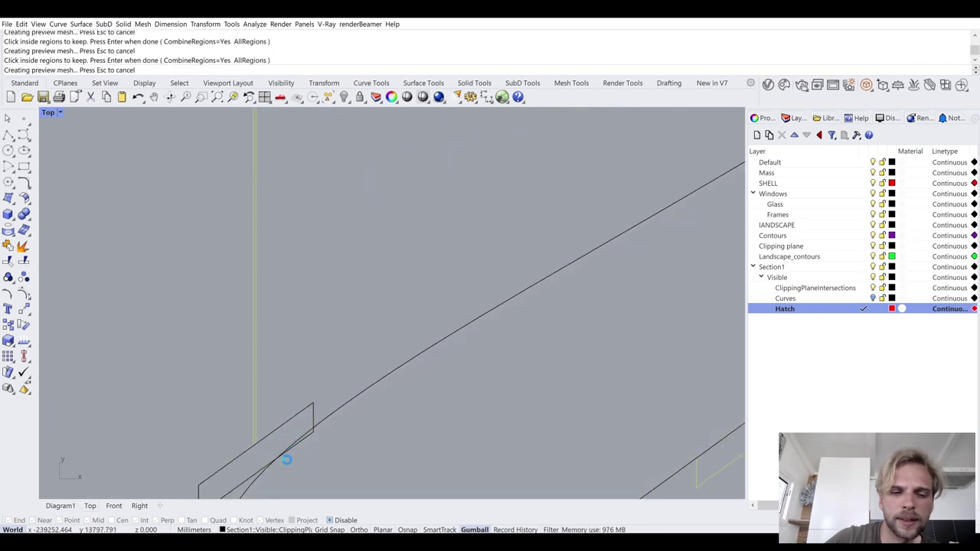
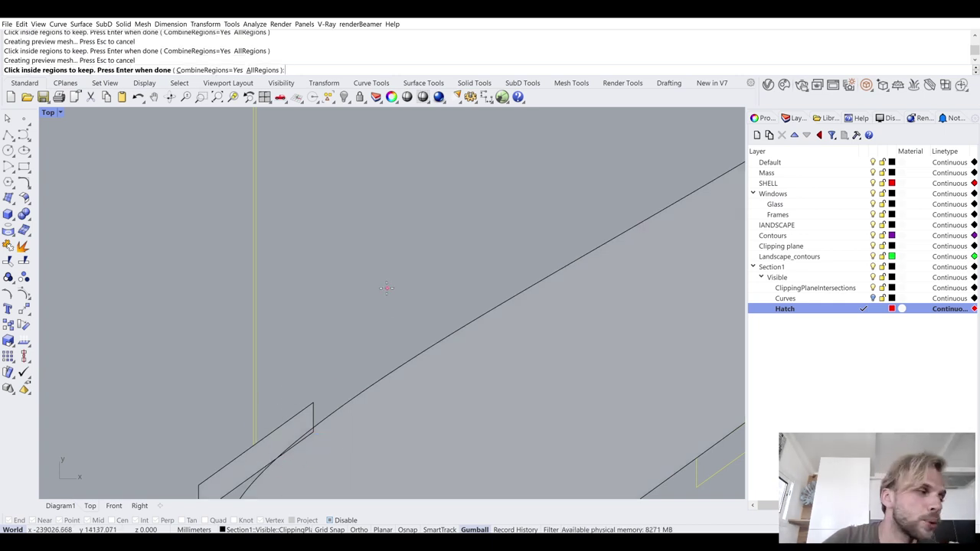
scroll(379, 282, down, 3)
right_drag(376, 269, 348, 271)
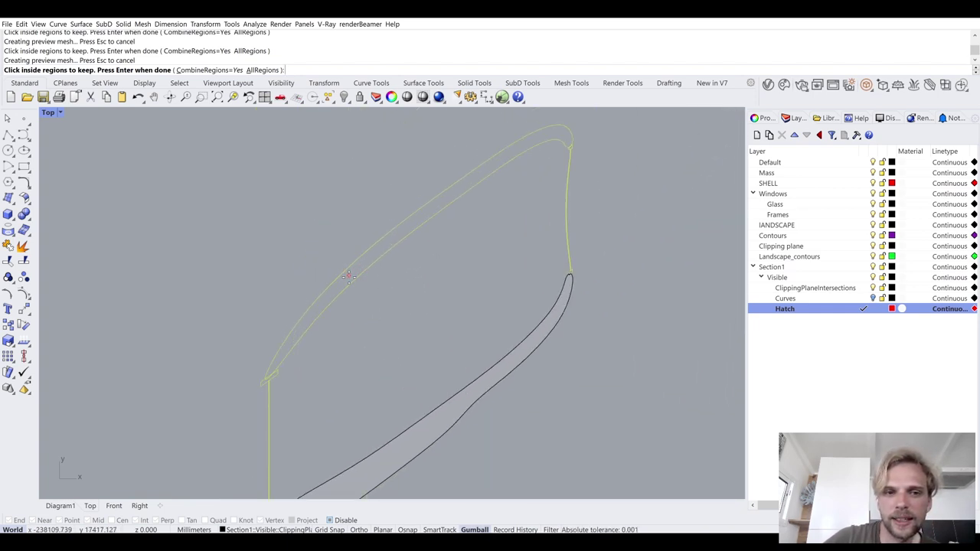
click(349, 274)
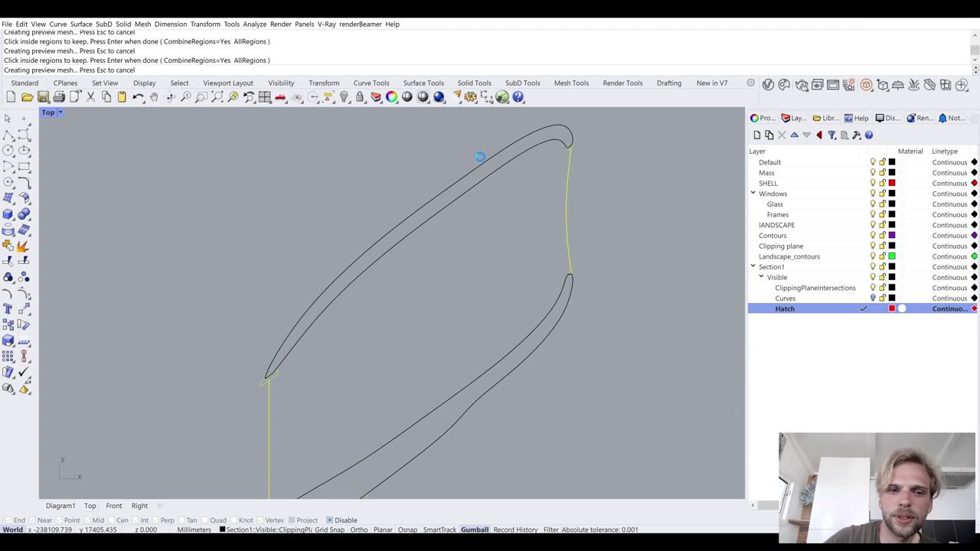
- Add the frame piece at the roof's lower end and its overlap with the roof section to the hatch regions
scroll(261, 402, up, 3)
click(277, 331)
click(276, 328)
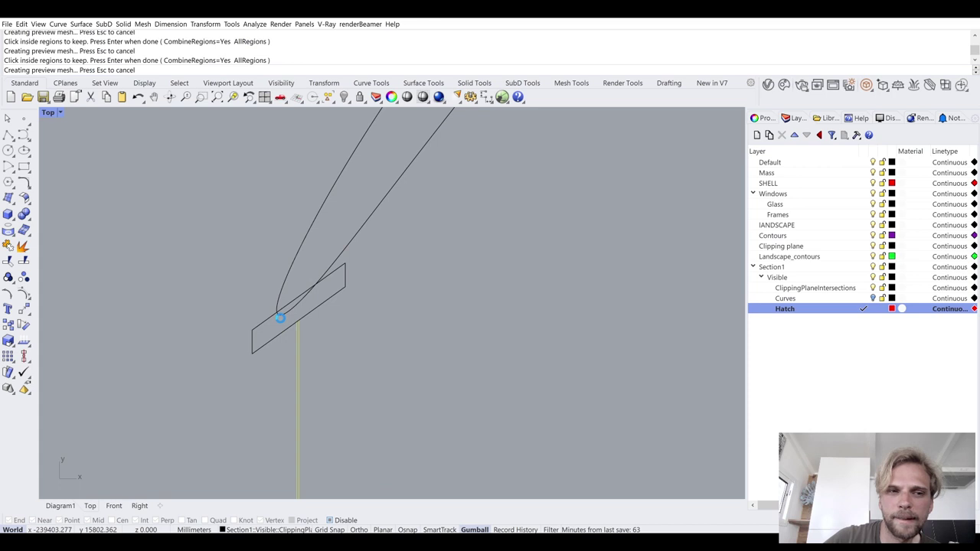
scroll(289, 305, up, 6)
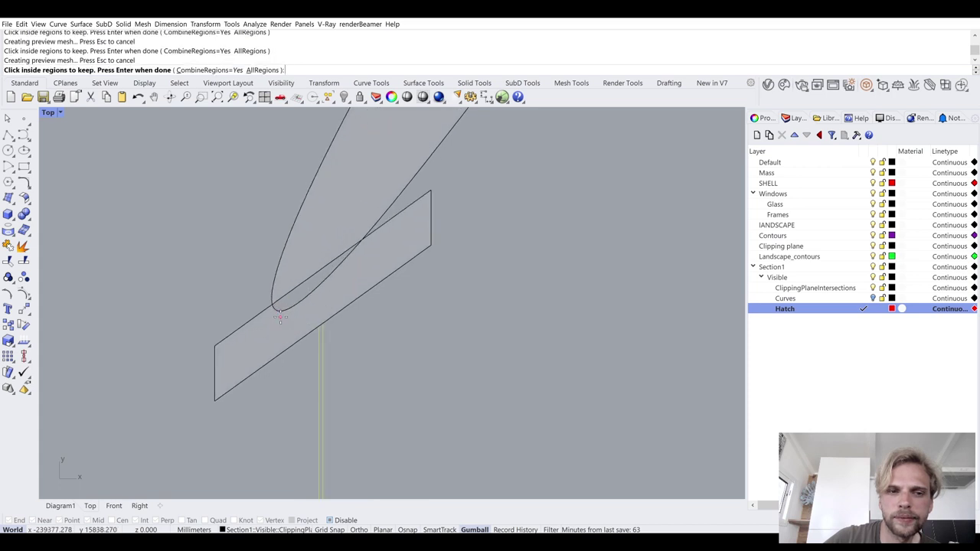
click(294, 294)
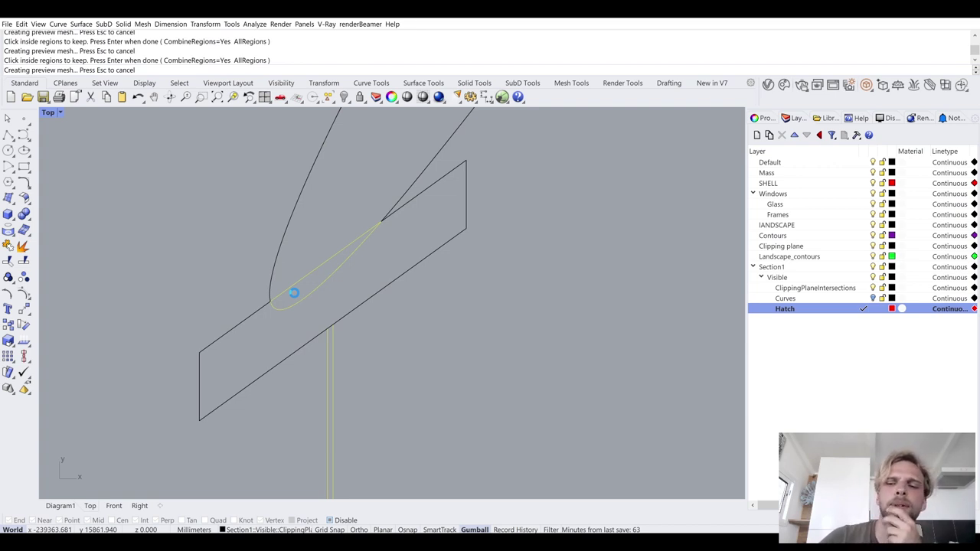
- Add the frame pieces at both ends of the curved glazing below the roof's rounded tip to the hatch regions
scroll(301, 288, down, 3)
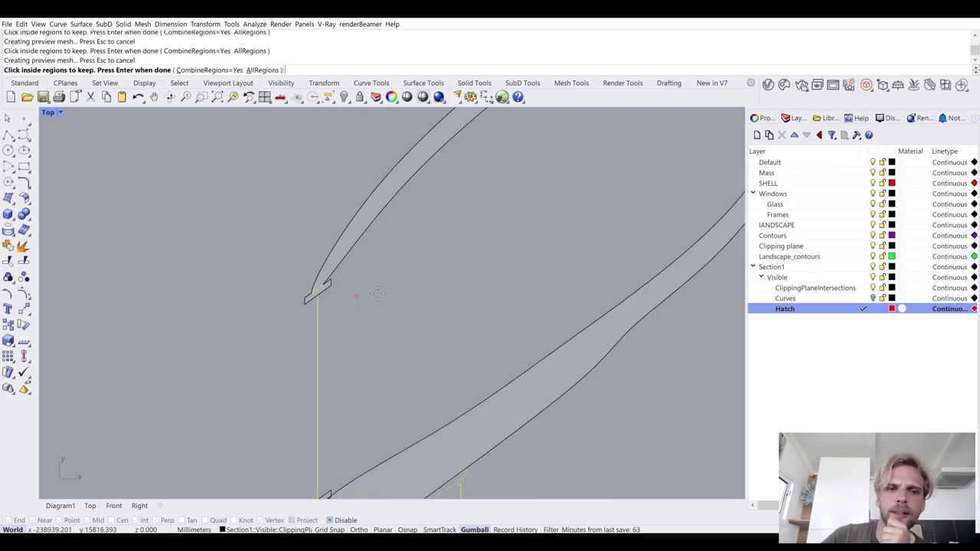
scroll(444, 274, up, 6)
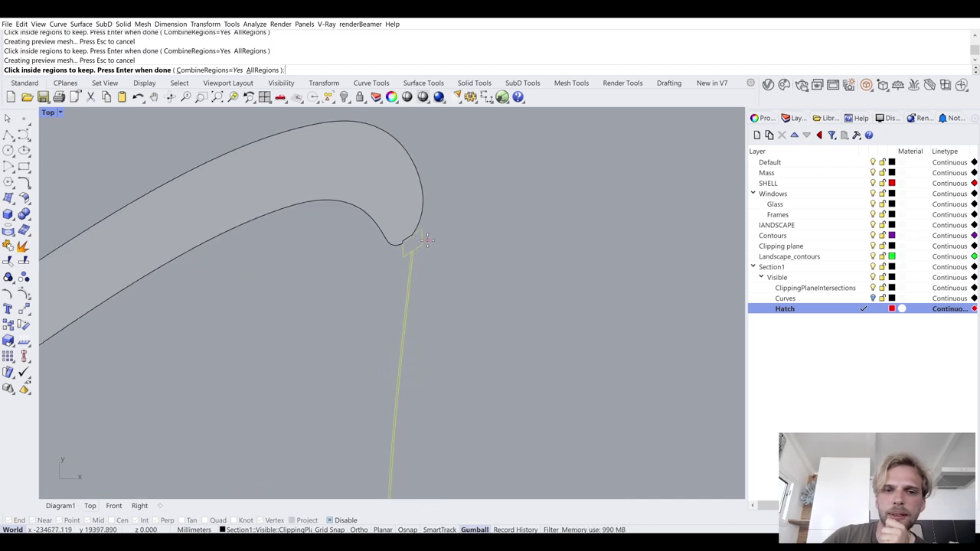
click(414, 253)
click(413, 252)
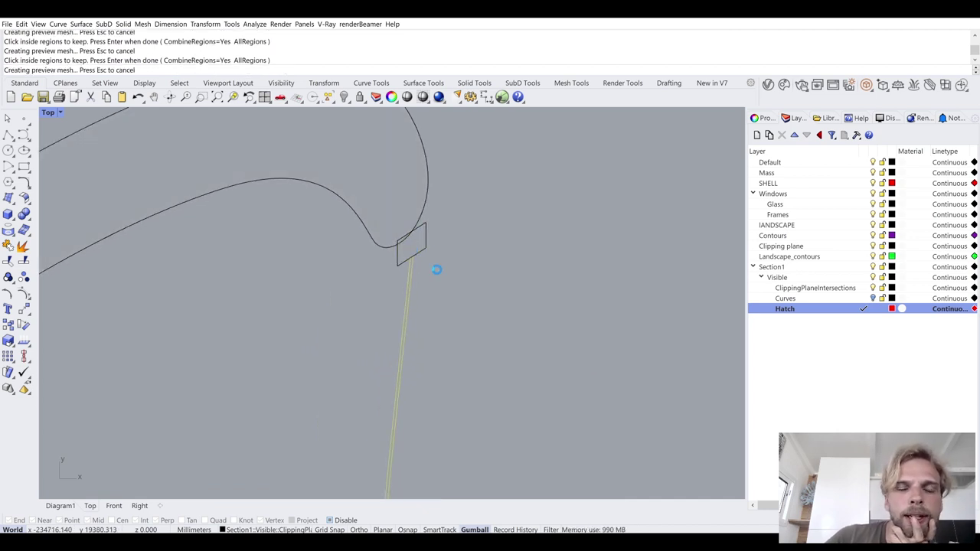
scroll(436, 269, up, 6)
right_drag(442, 284, 445, 222)
scroll(436, 314, down, 8)
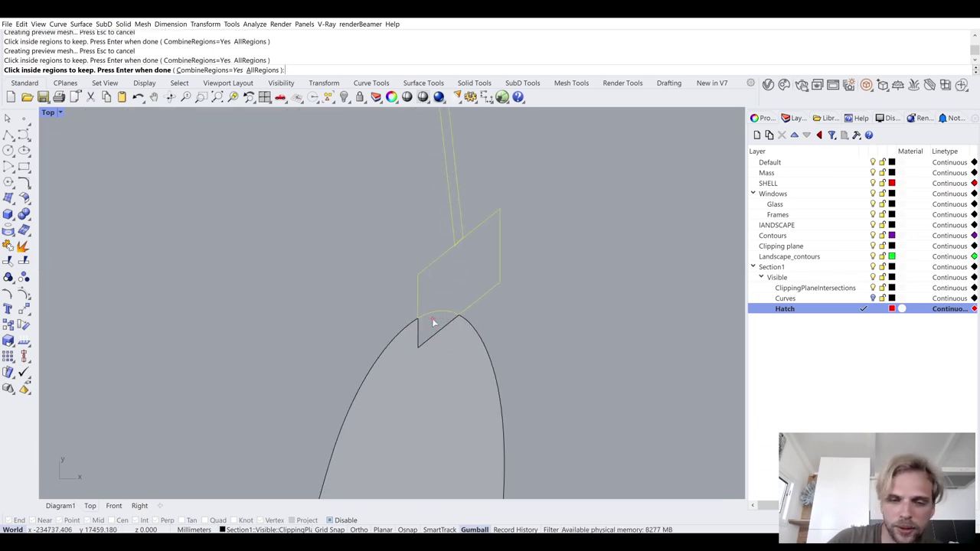
click(433, 322)
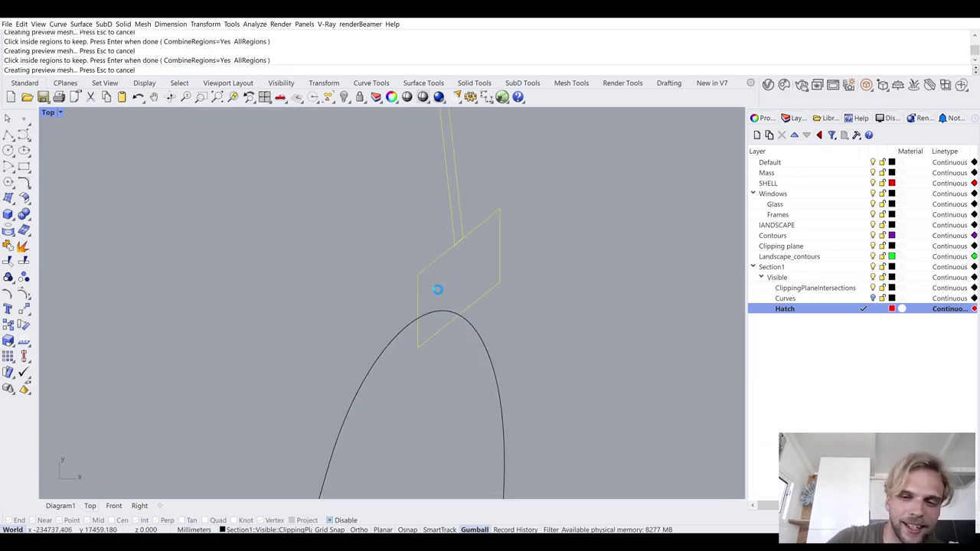
click(450, 283)
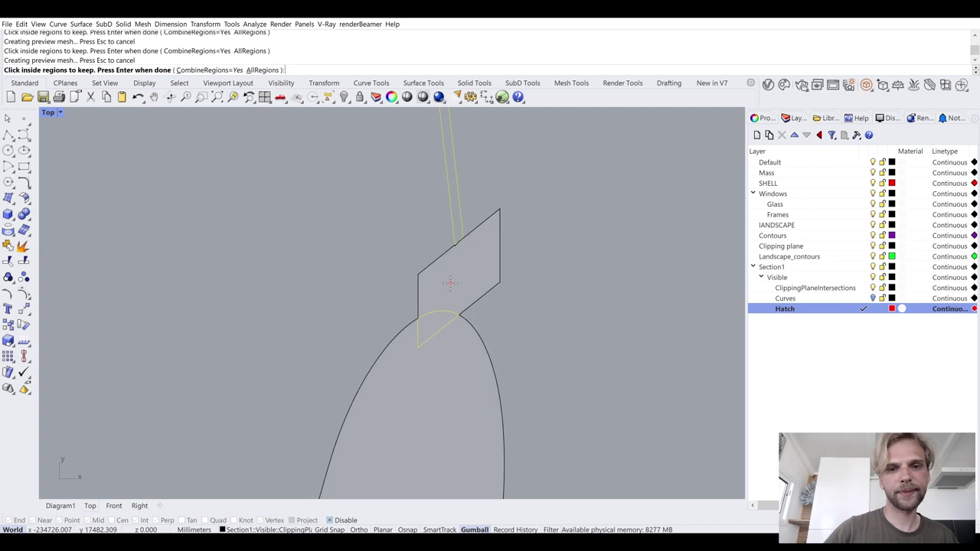
- Fill the chosen regions with the Solid hatch pattern, keeping Boundary enabled
key(Return)
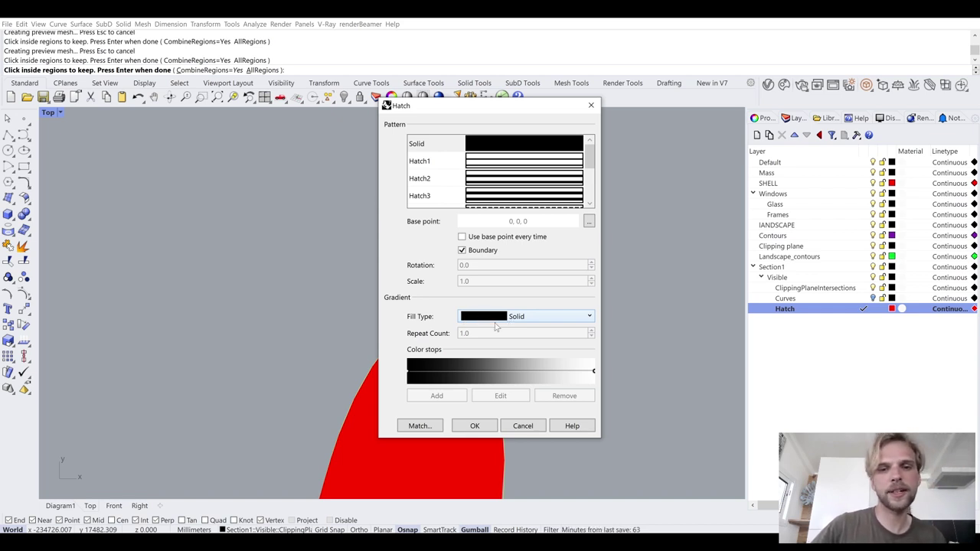
mouse_move(590, 150)
mouse_down()
mouse_move(588, 222)
mouse_move(592, 151)
mouse_up()
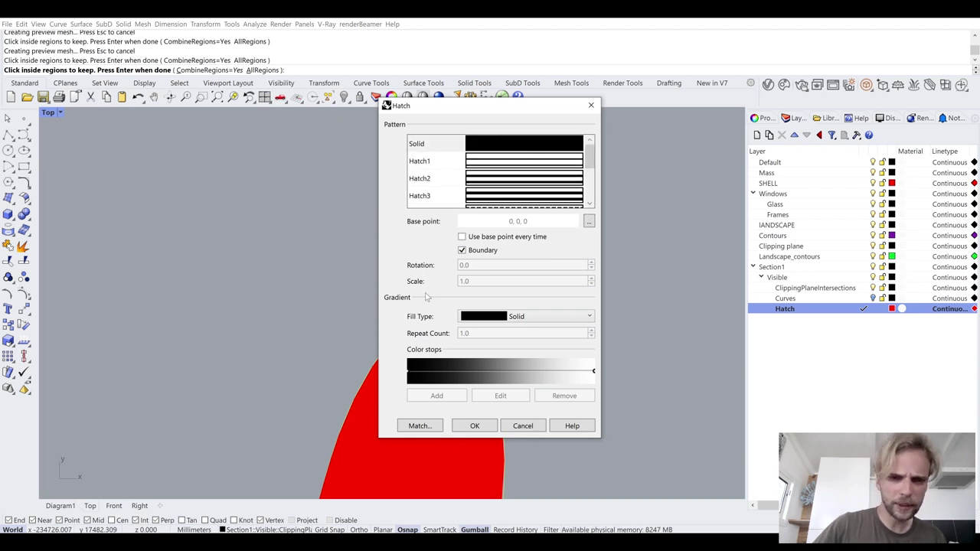
click(475, 426)
- Try to hatch the long frame strip beneath the middle slab with the Solid pattern and delete the resulting hatch
scroll(289, 289, down, 3)
scroll(291, 291, down, 3)
scroll(382, 258, up, 6)
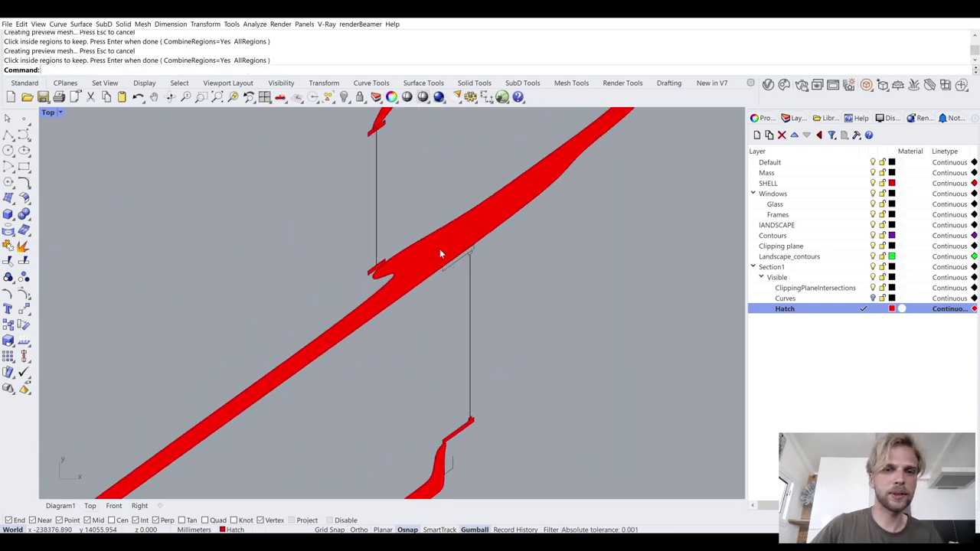
scroll(438, 246, up, 5)
click(446, 206)
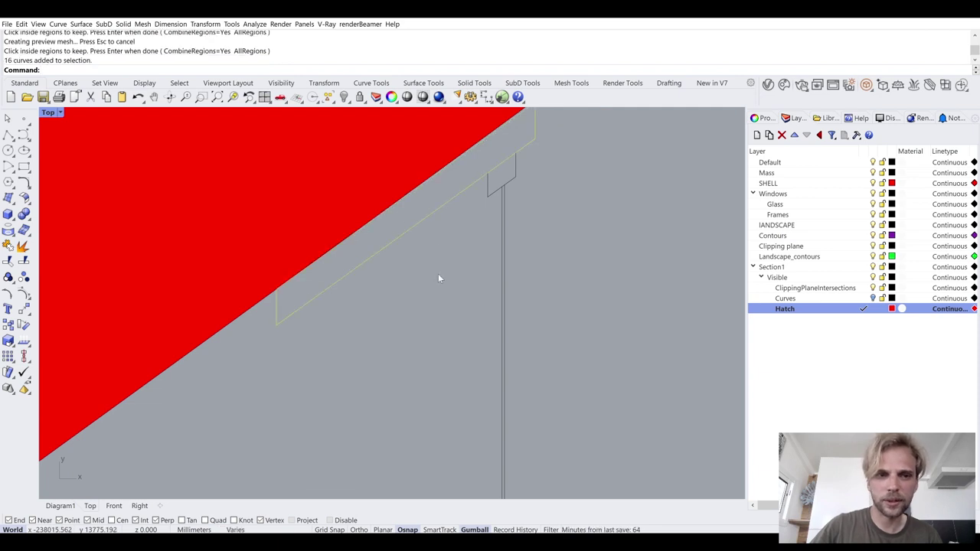
key(Up)
key(Return)
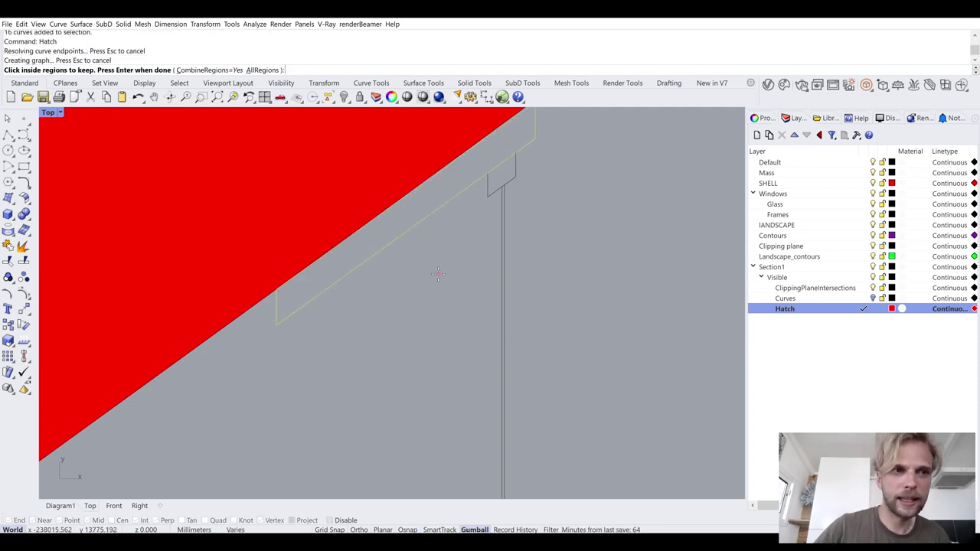
click(408, 207)
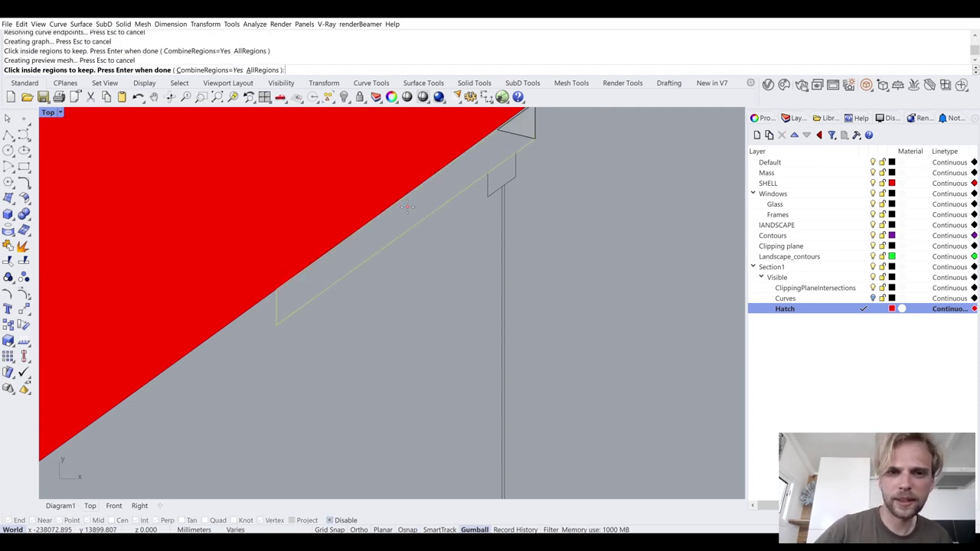
click(407, 207)
click(461, 185)
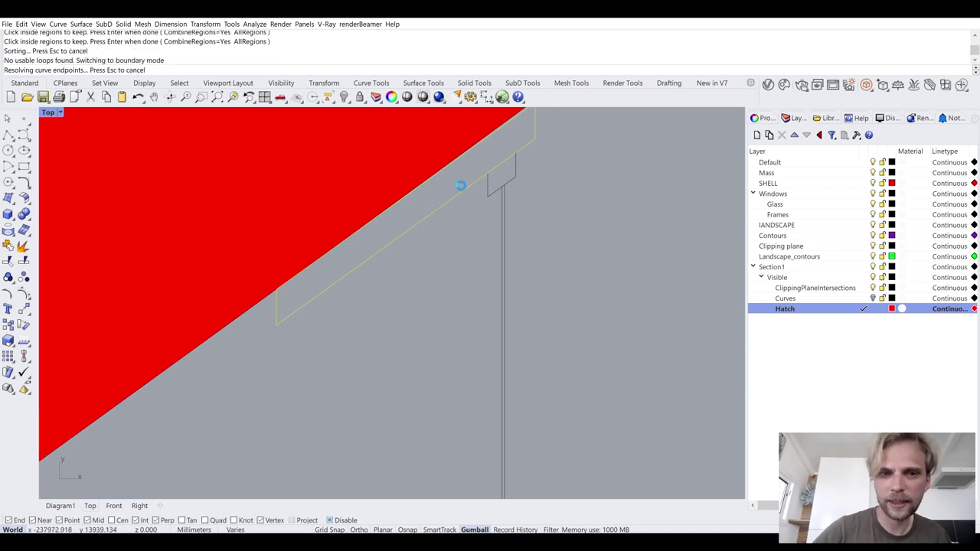
click(453, 186)
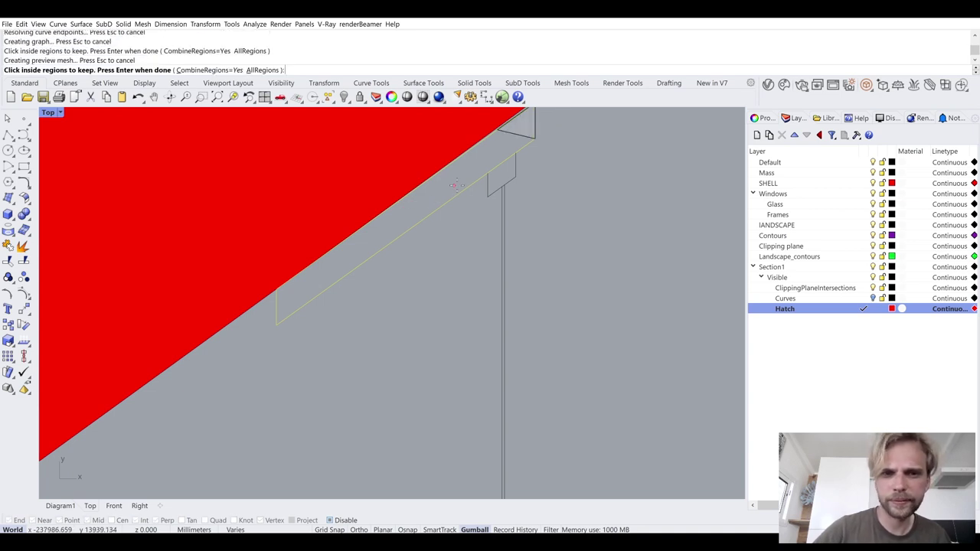
key(Return)
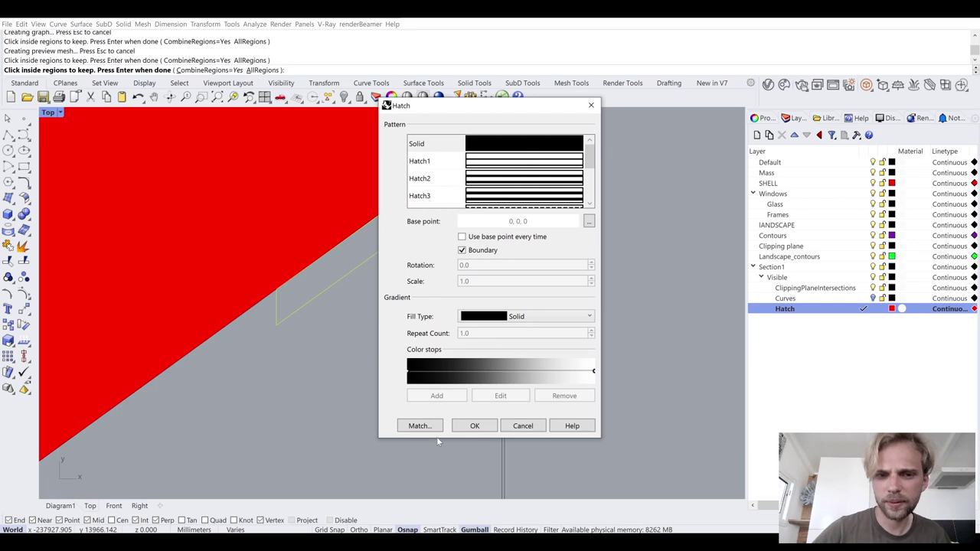
click(474, 426)
click(522, 125)
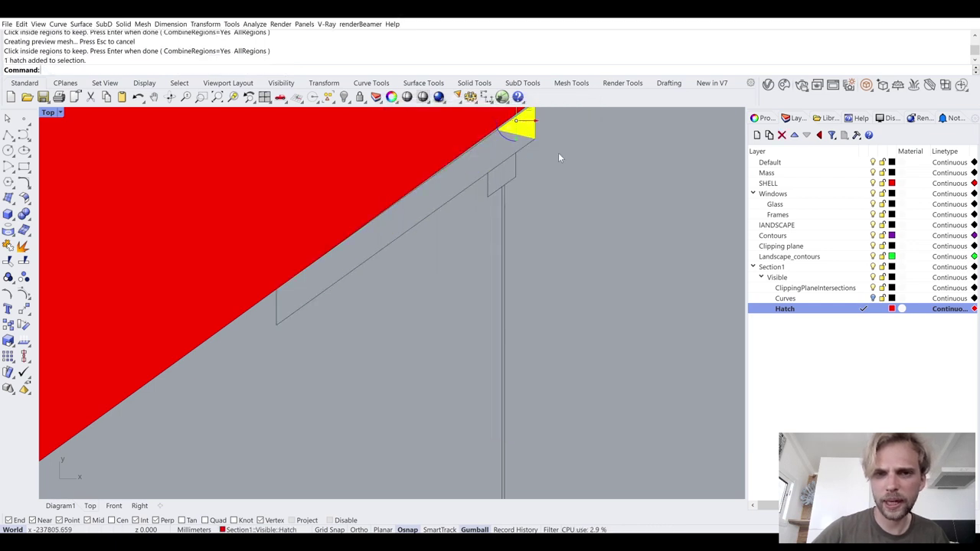
key(Delete)
- Isolate the long frame strip's outline and try to hatch its interior again
text(isolate)
key(Return)
drag(489, 271, 291, 192)
text(hatch)
key(Return)
click(320, 255)
click(322, 259)
key(Return)
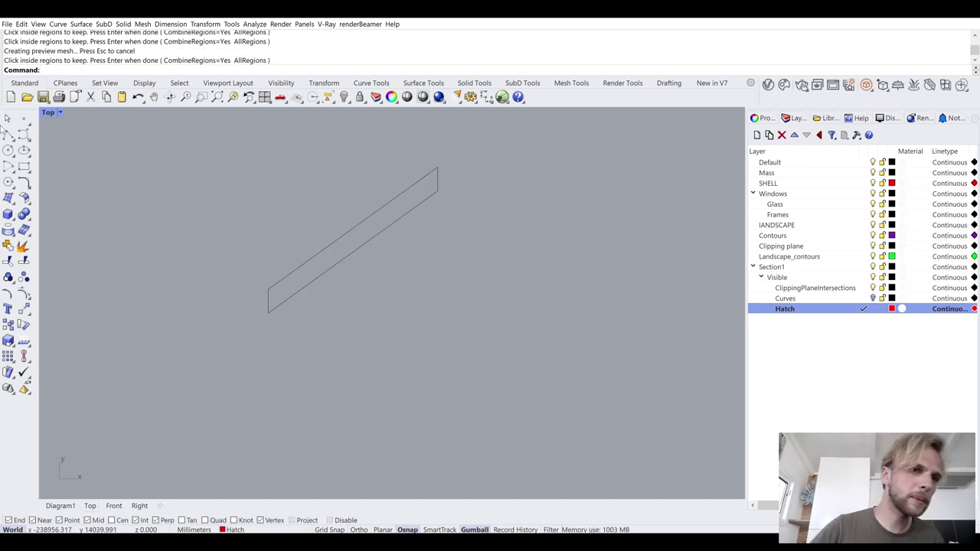
- Trace the isolated frame strip with a closed polyline through its four corners
click(9, 134)
click(267, 312)
click(268, 290)
click(438, 167)
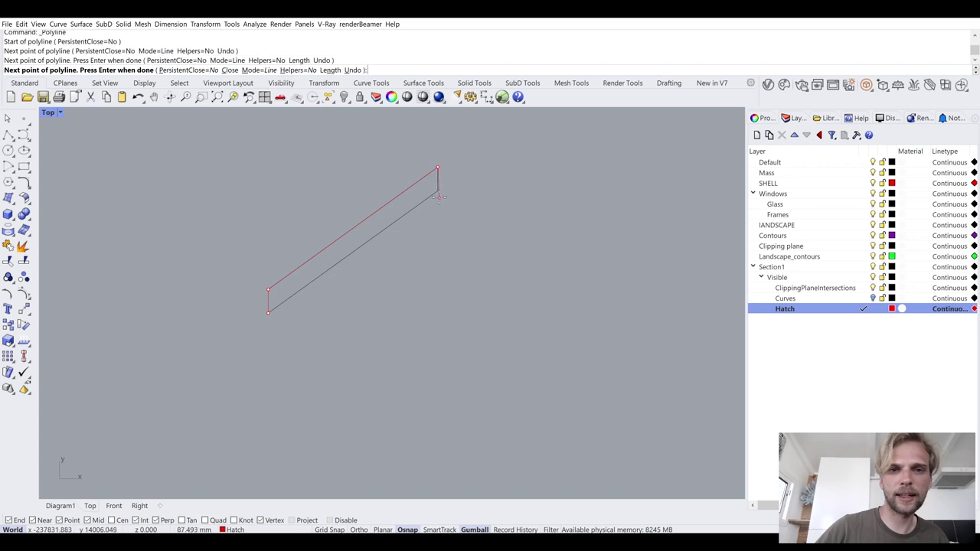
click(438, 192)
click(269, 312)
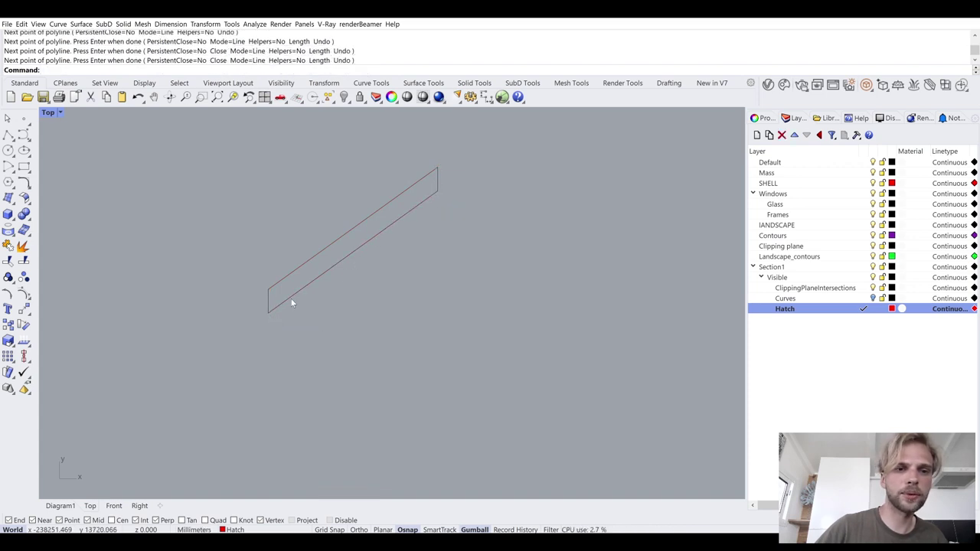
- Fill the interior of the traced frame strip polyline with a solid hatch
click(293, 298)
click(327, 326)
text(hatch)
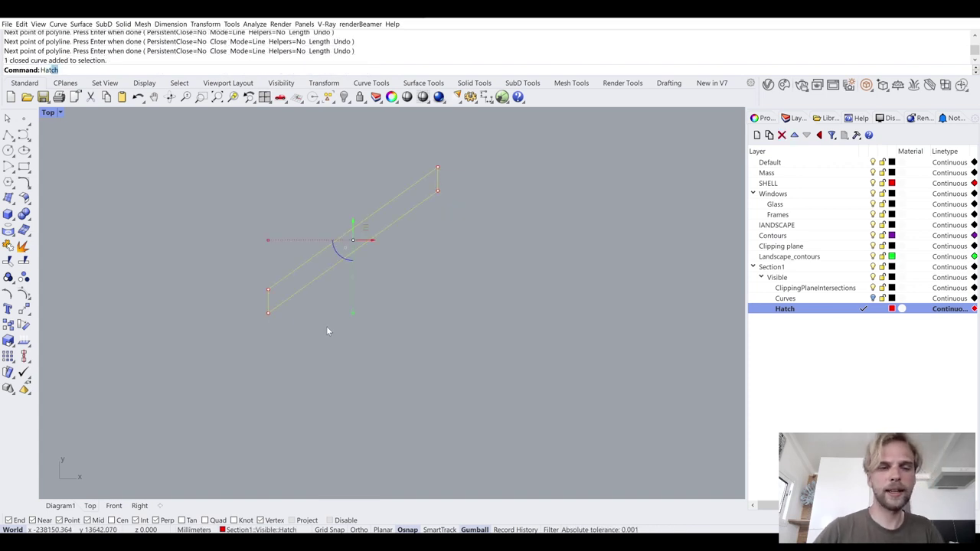
key(Return)
click(310, 277)
key(Return)
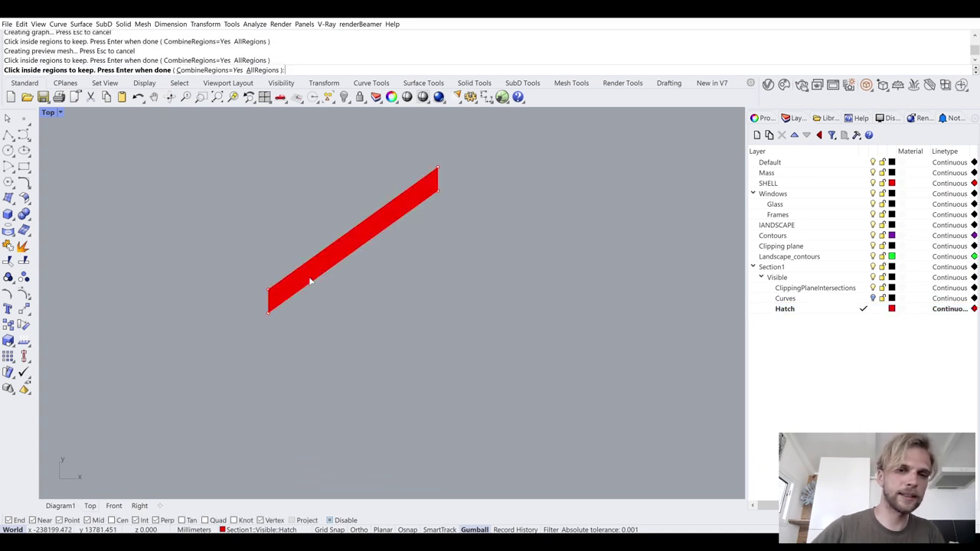
key(Return)
- Delete the traced outline curve of the frame strip while keeping its hatch
click(343, 320)
click(355, 255)
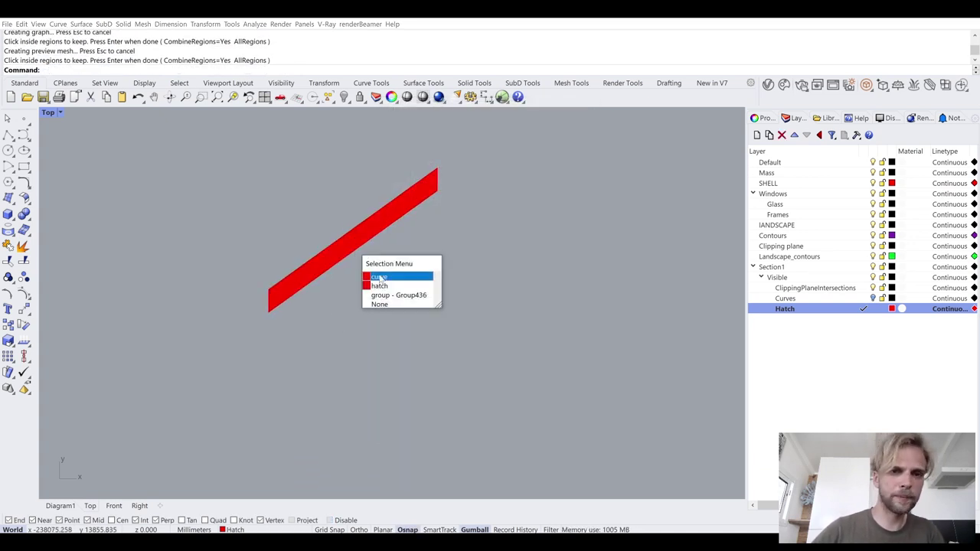
click(380, 277)
key(Delete)
- Show all hidden objects again and turn the Curves layer back on
text(Show)
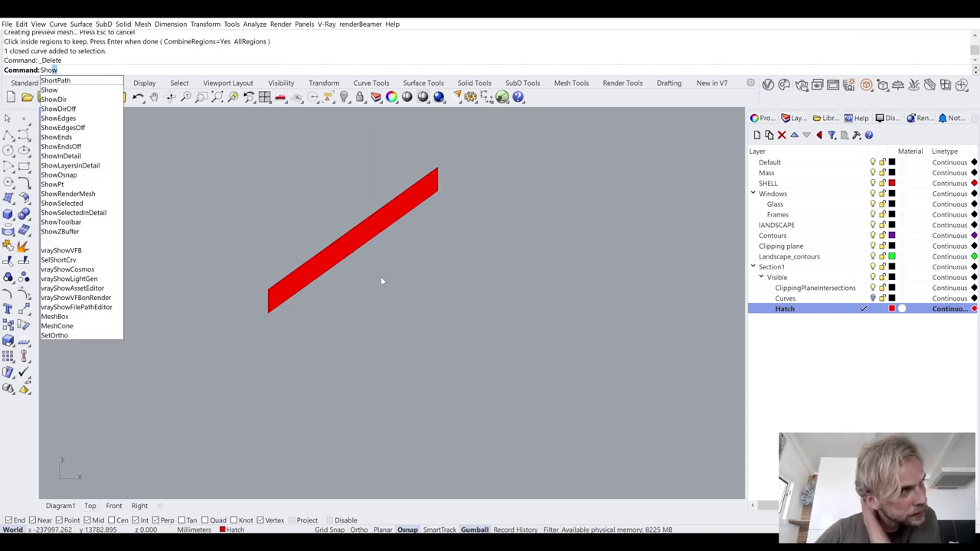
key(Return)
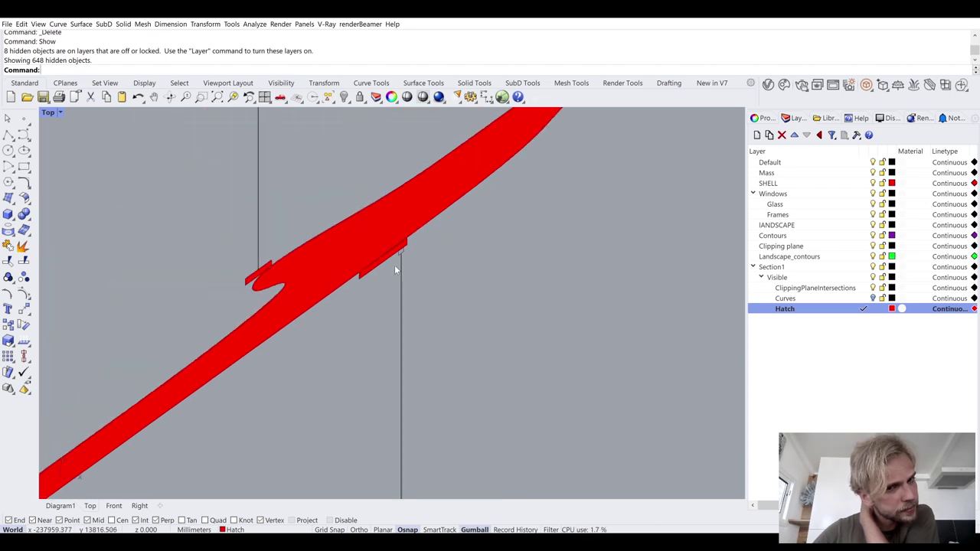
scroll(394, 265, down, 6)
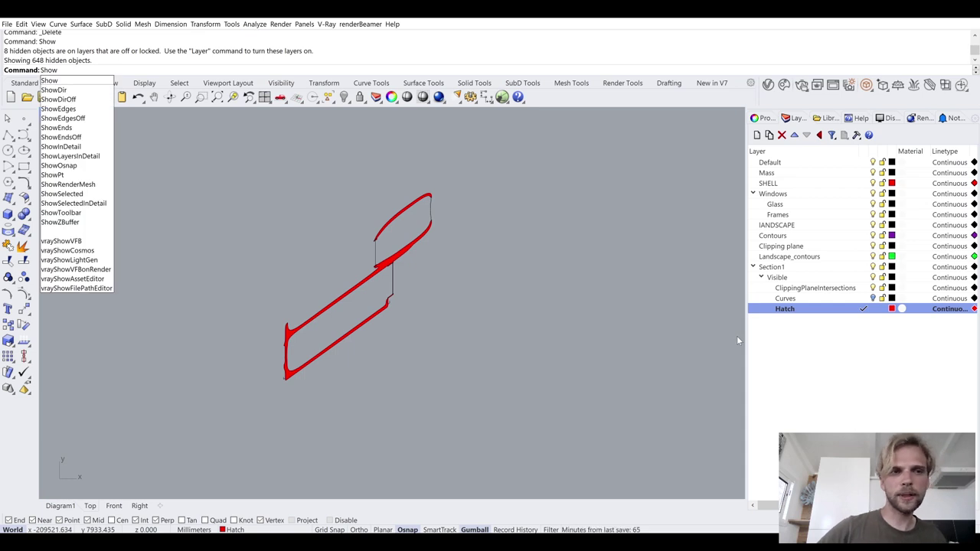
key(Return)
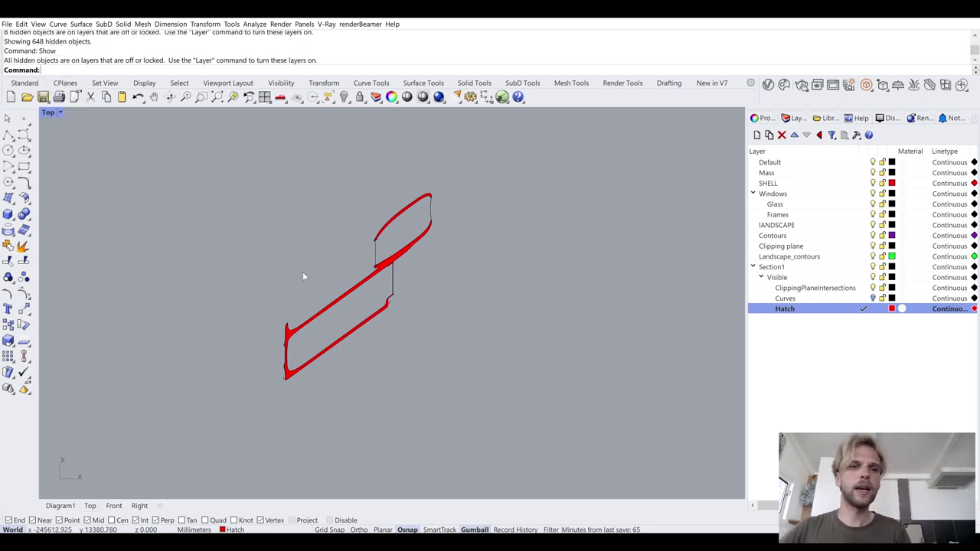
text(Unisolate)
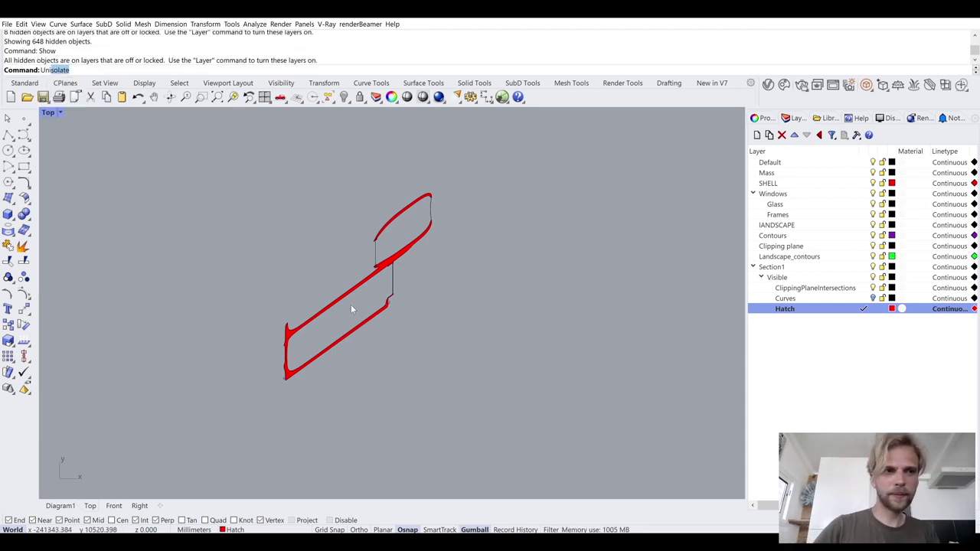
key(Return)
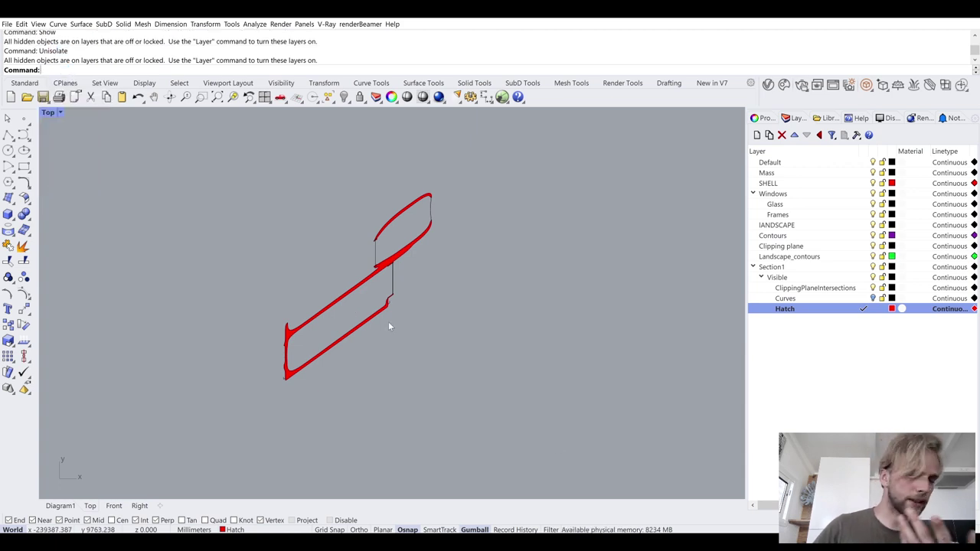
click(873, 299)
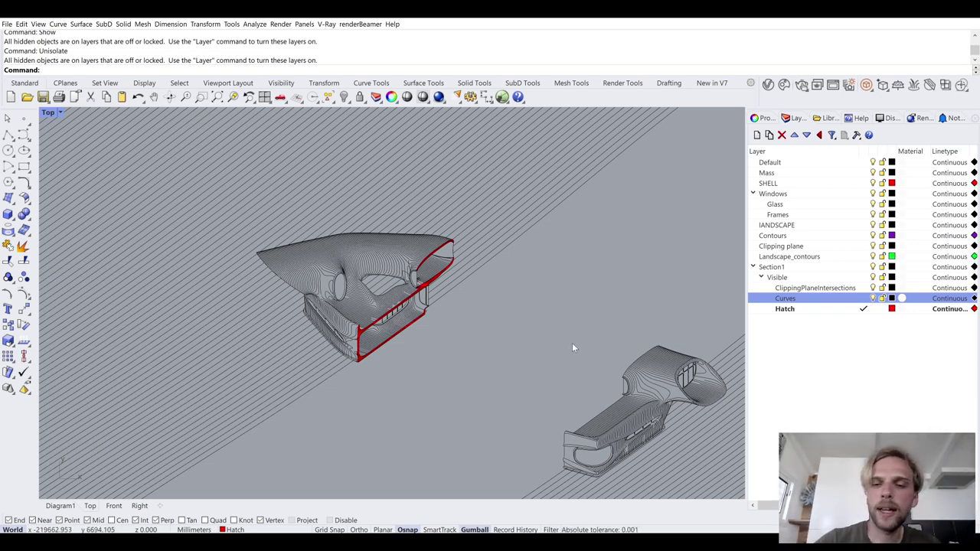
- Try overlaying the separated front half's curves on the hatched section, and move them back aside
scroll(575, 345, down, 4)
scroll(460, 269, down, 1)
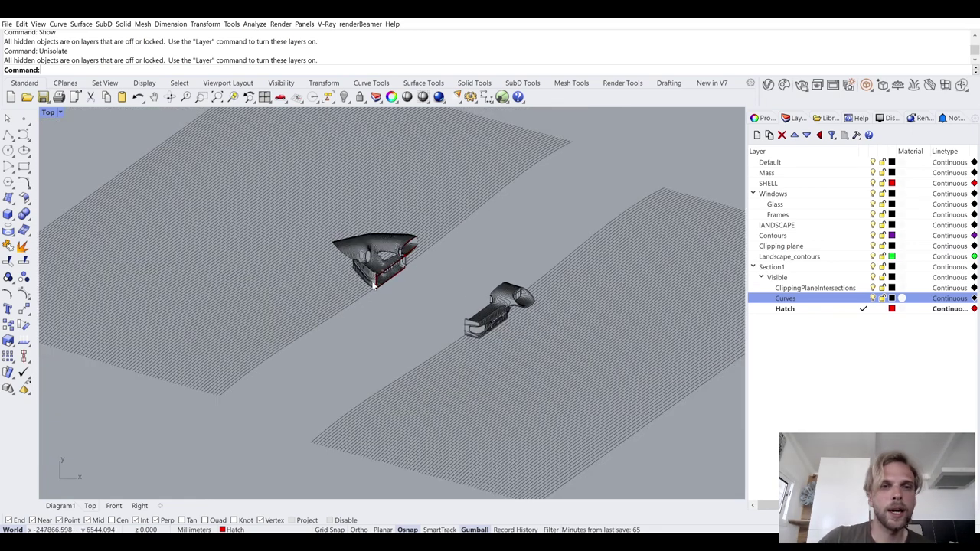
drag(693, 461, 444, 268)
scroll(471, 292, up, 3)
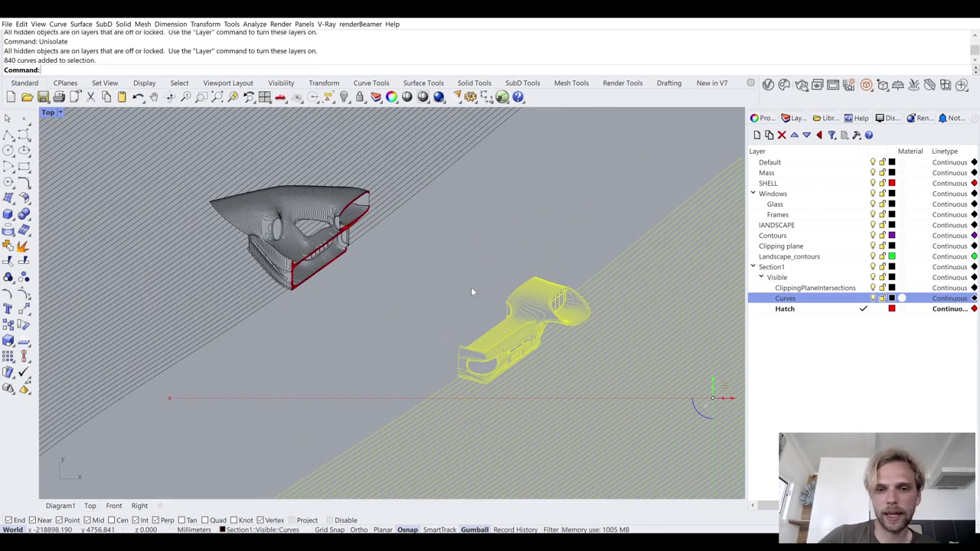
drag(725, 387, 556, 306)
scroll(362, 255, up, 10)
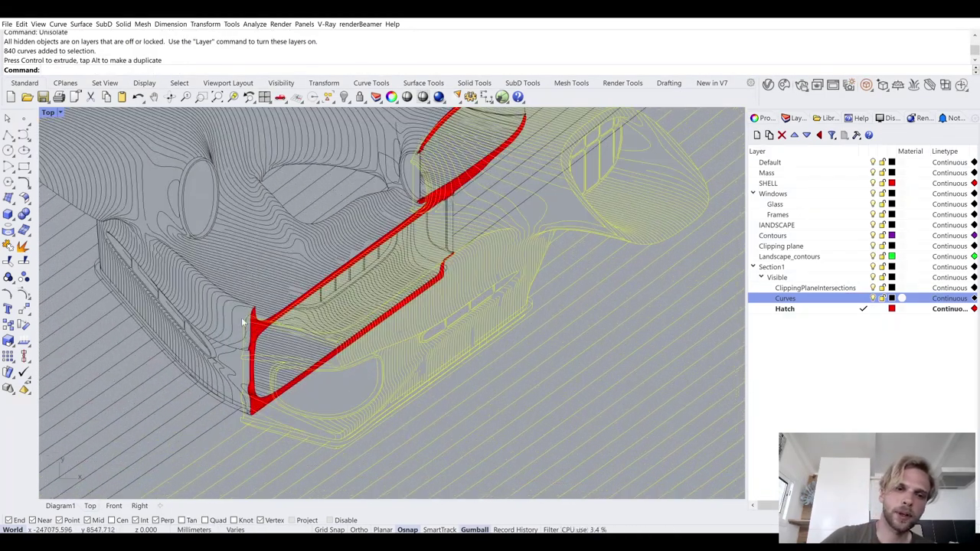
scroll(247, 320, down, 10)
drag(390, 326, 435, 361)
click(359, 279)
scroll(348, 272, up, 5)
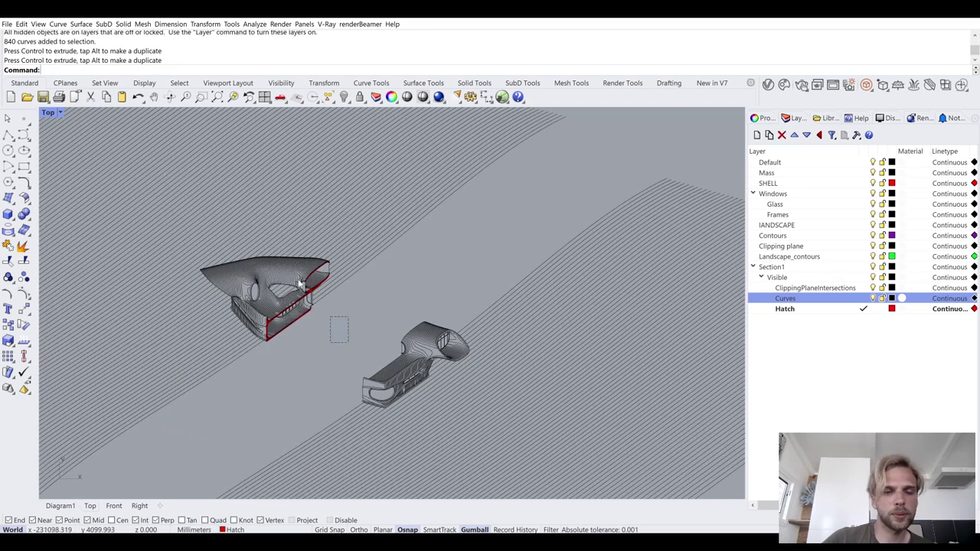
drag(332, 322, 140, 203)
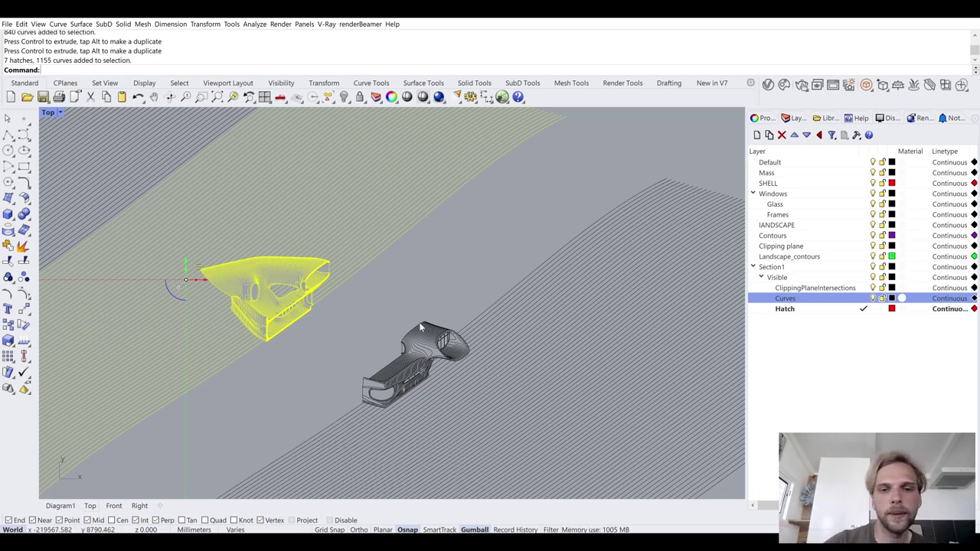
drag(341, 312, 540, 461)
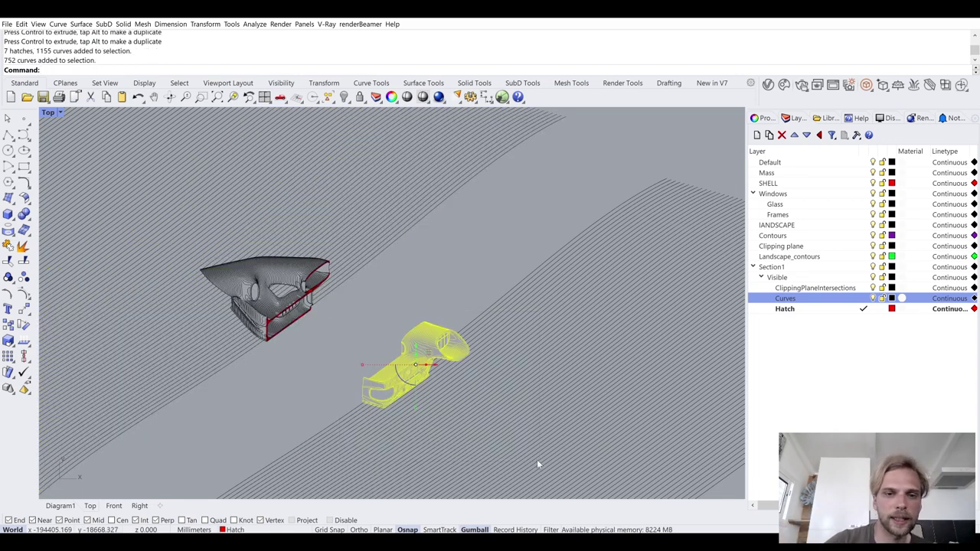
click(481, 297)
click(408, 303)
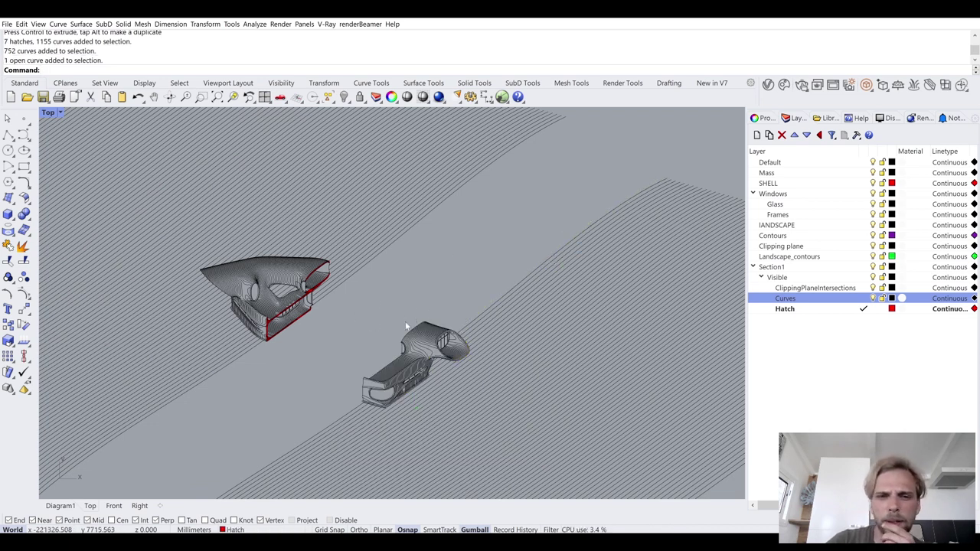
mouse_move(499, 253)
mouse_down()
mouse_move(387, 402)
mouse_move(447, 431)
mouse_move(412, 431)
mouse_up()
right_drag(412, 431, 477, 361)
- Create a Ghost layer under Visible and move the separated front half's building and landscape curves onto it
drag(476, 365, 369, 267)
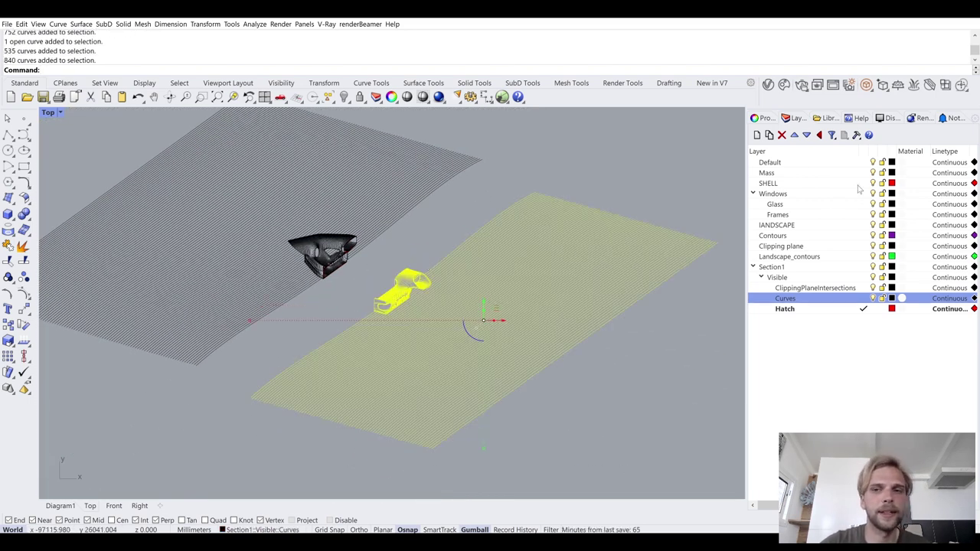
click(811, 311)
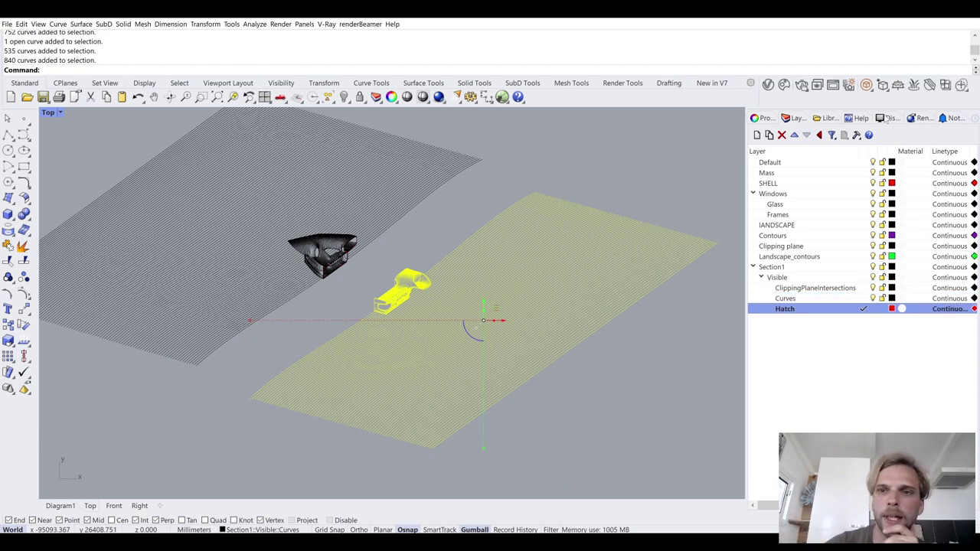
click(756, 135)
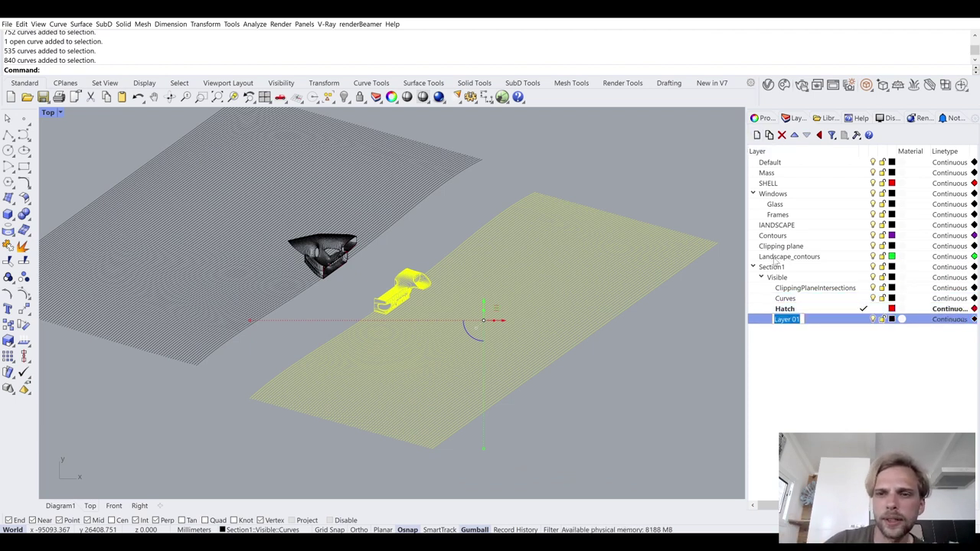
text(Ghost)
key(Return)
right_click(798, 321)
key(Escape)
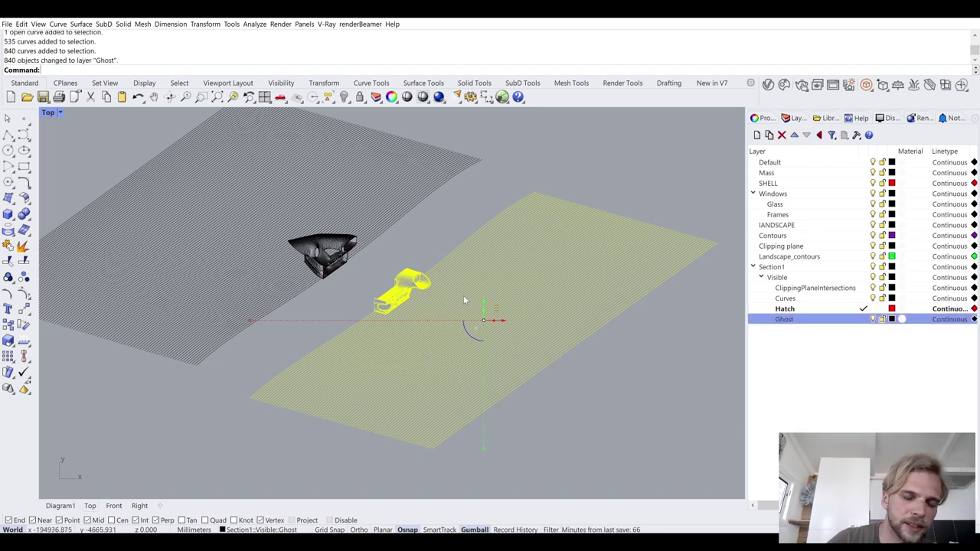
- Set the Ghost layer's colour to dark grey
click(643, 393)
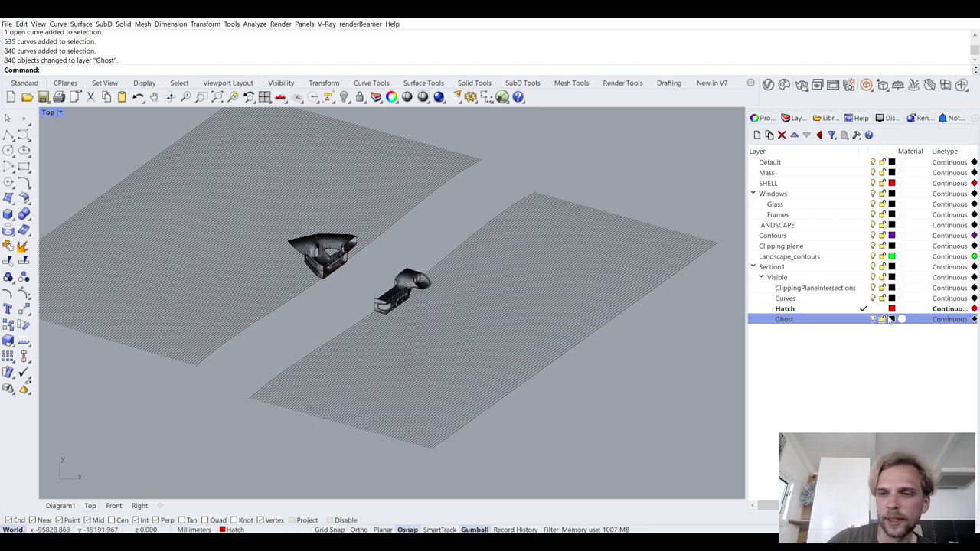
click(891, 320)
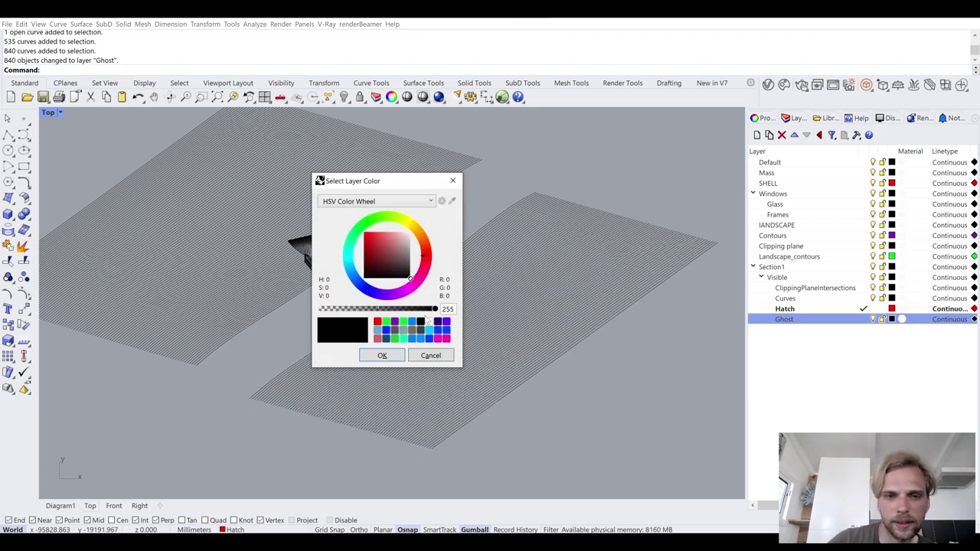
click(400, 265)
click(382, 356)
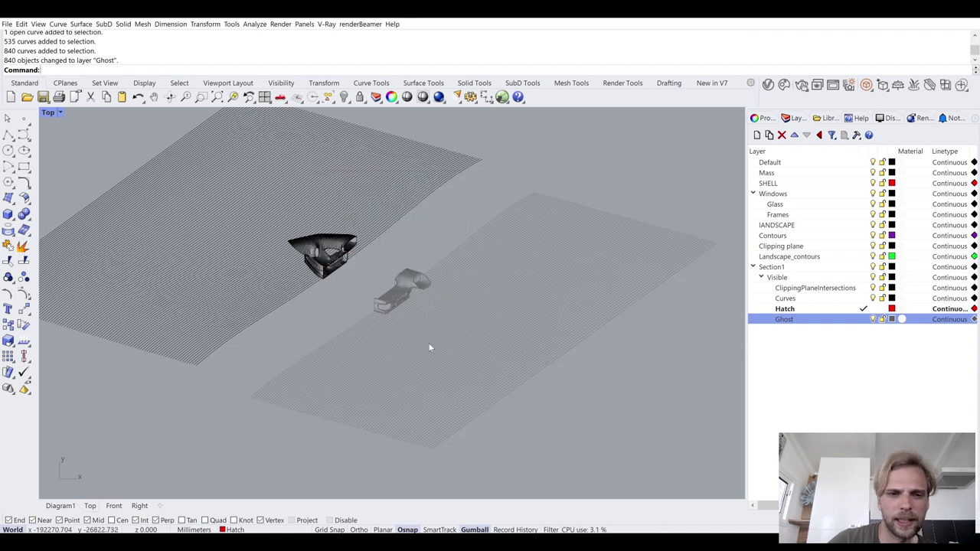
scroll(346, 270, up, 2)
scroll(435, 316, up, 3)
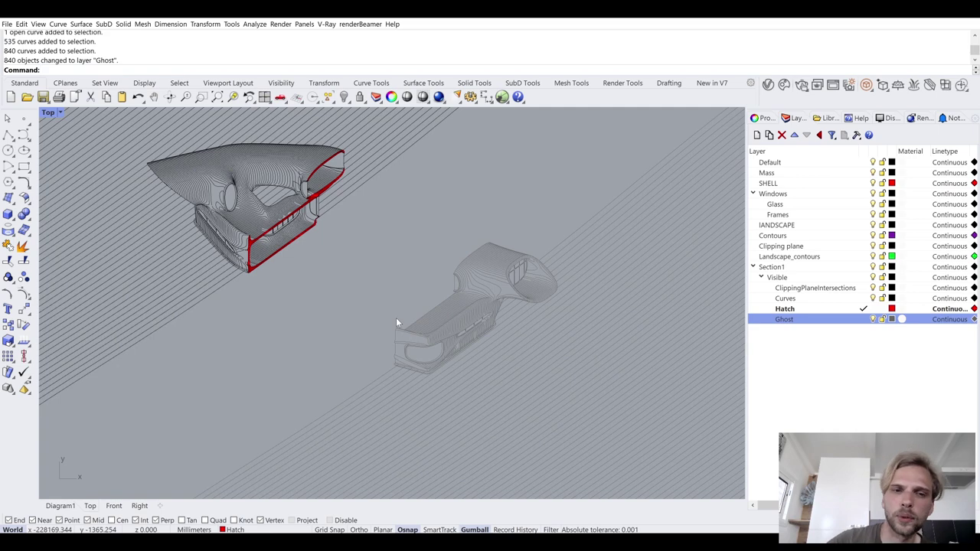
scroll(417, 320, down, 5)
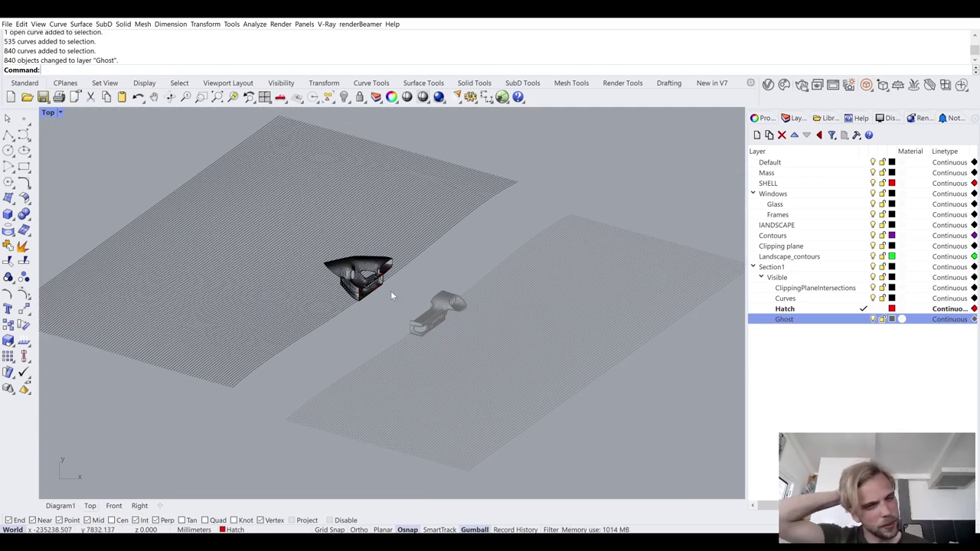
- Select all the separated front half's curves and try to move them by the upper corner tip of the building
mouse_move(635, 464)
mouse_down()
mouse_move(431, 324)
mouse_move(402, 345)
mouse_up()
text(m)
key(Return)
scroll(402, 321, up, 5)
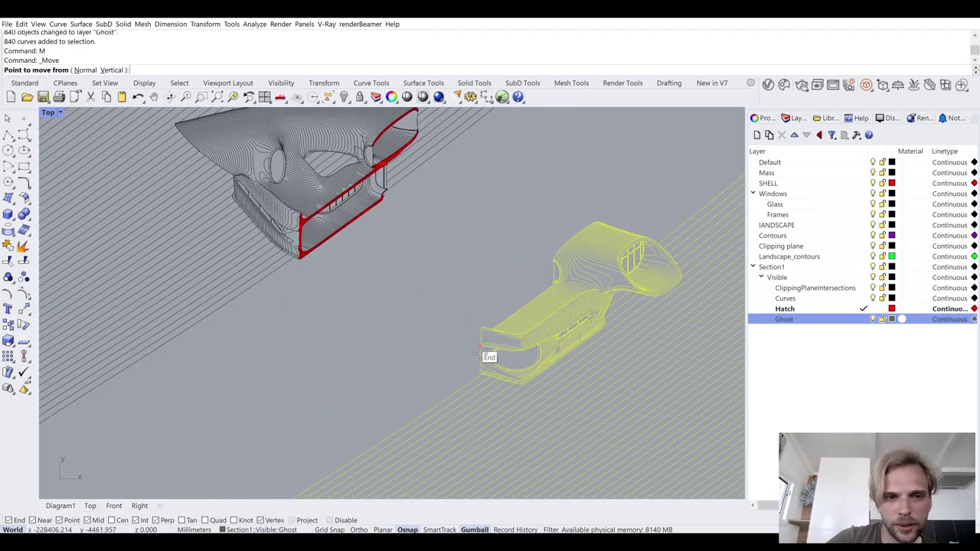
scroll(327, 218, up, 5)
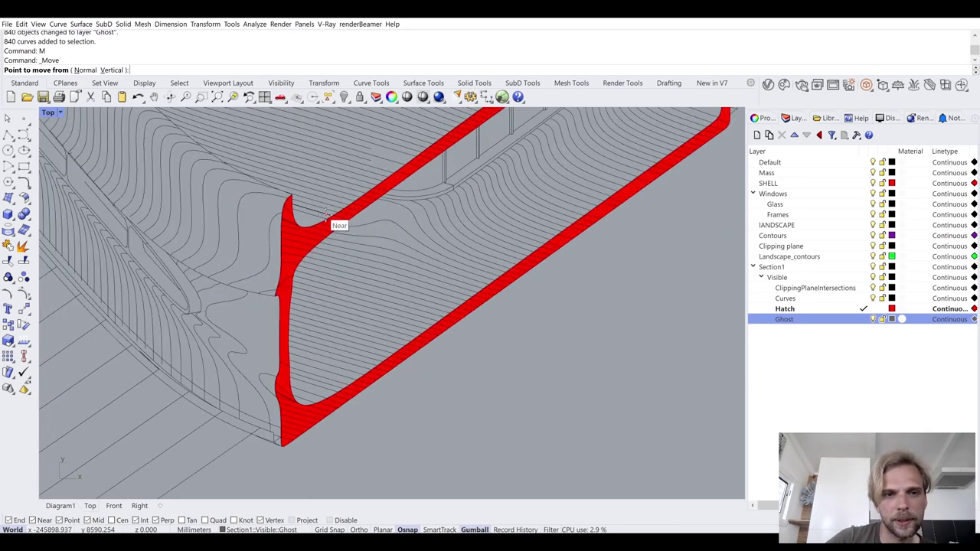
scroll(327, 218, up, 5)
scroll(253, 222, up, 3)
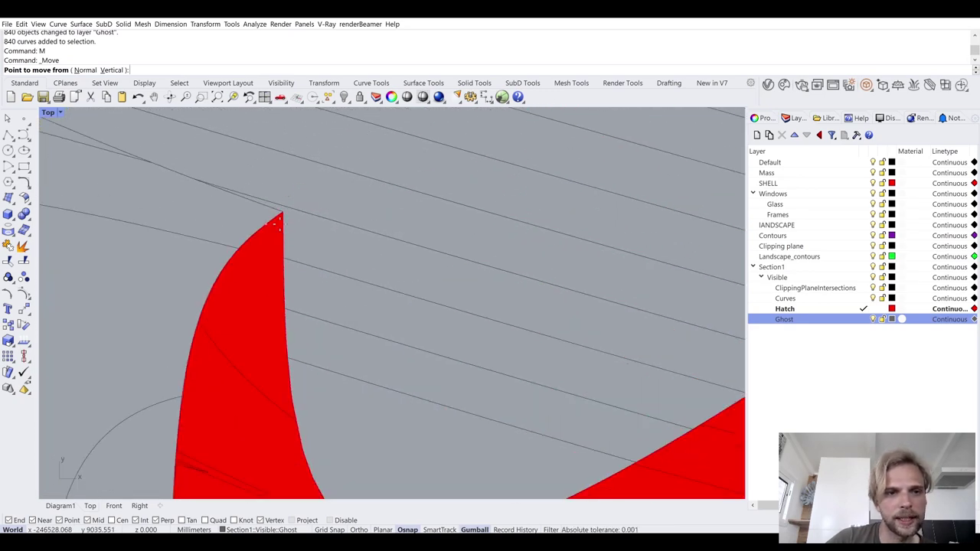
scroll(234, 224, down, 12)
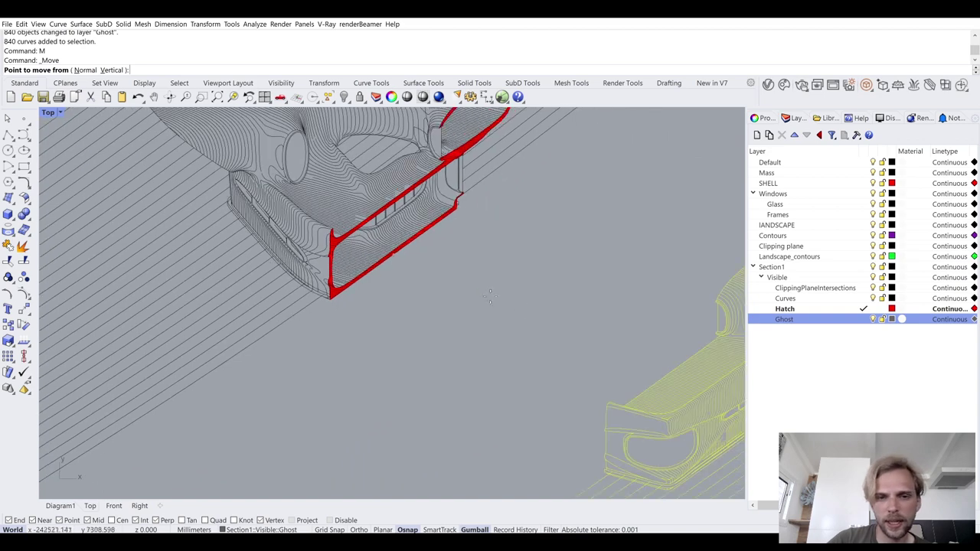
right_drag(452, 281, 330, 204)
scroll(401, 303, up, 10)
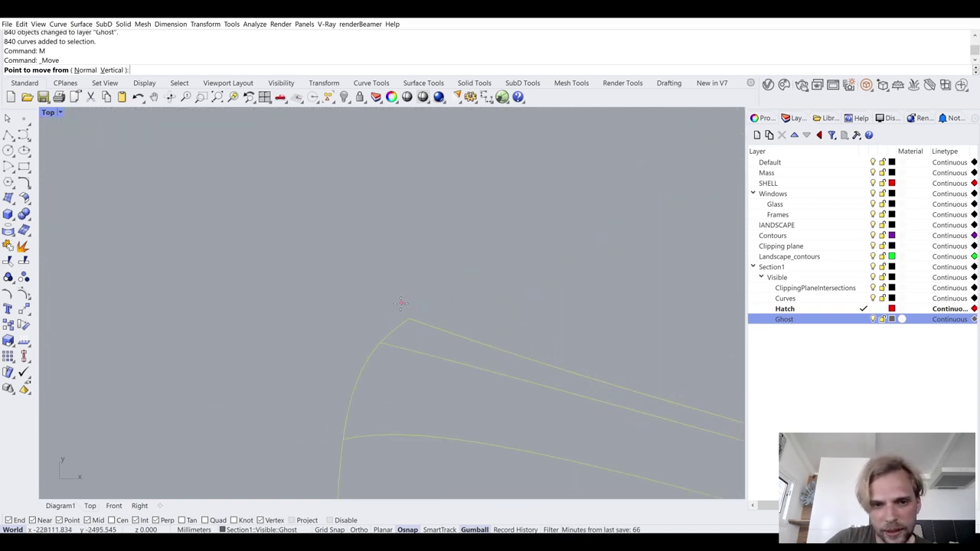
click(421, 320)
click(422, 318)
- Move the selected Ghost curves from their building's upper corner tip to the matching endpoint on the red hatched section
text(m)
key(Return)
click(411, 319)
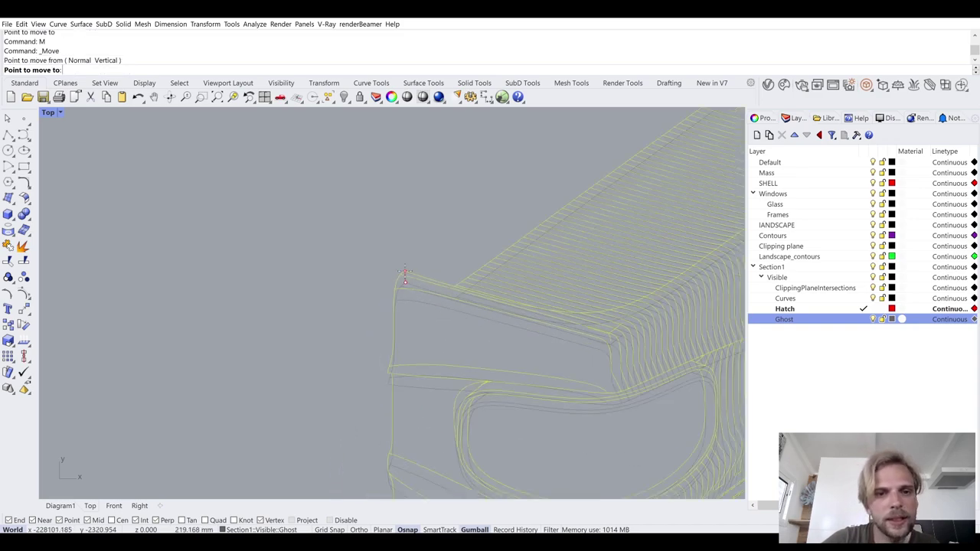
scroll(405, 283, down, 8)
scroll(300, 264, up, 10)
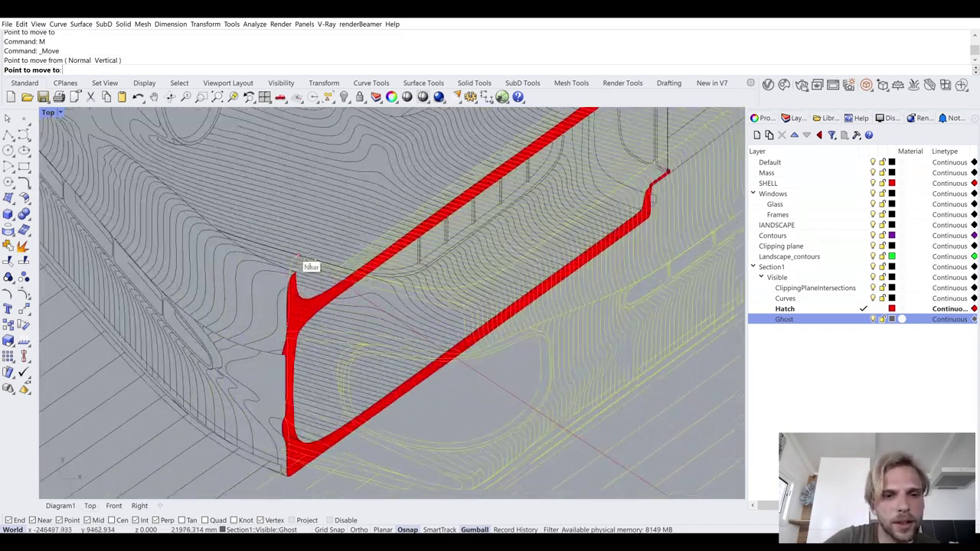
scroll(296, 255, up, 5)
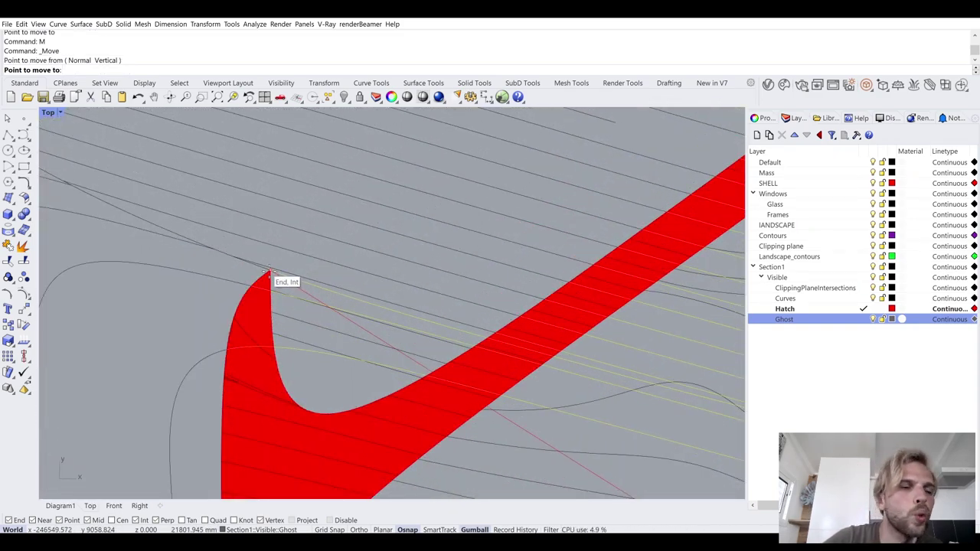
click(269, 270)
scroll(263, 276, down, 10)
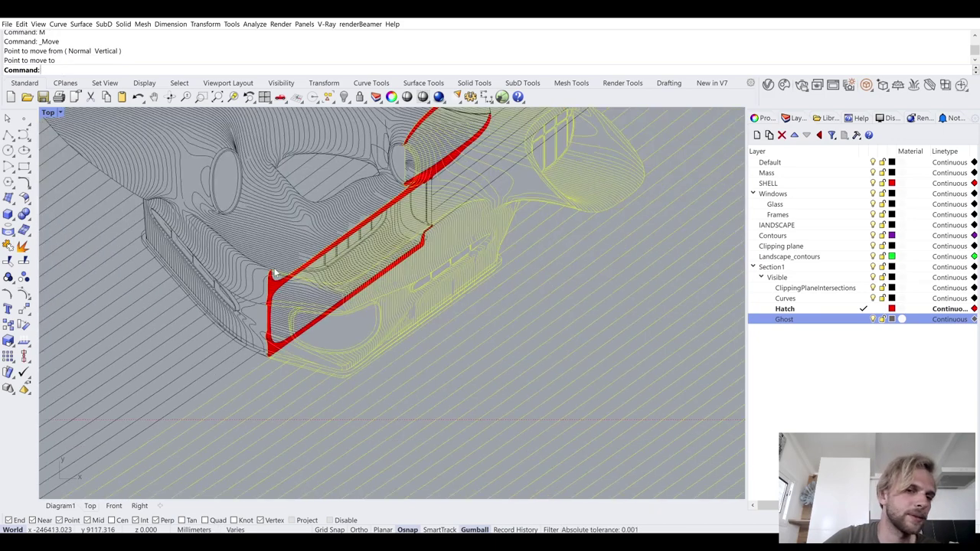
- Deselect the Ghost curves, then examine the overlaid section up close and the full extent of its surrounding landscape lines
key(Escape)
ctrl+shift+right_drag(399, 312, 337, 227)
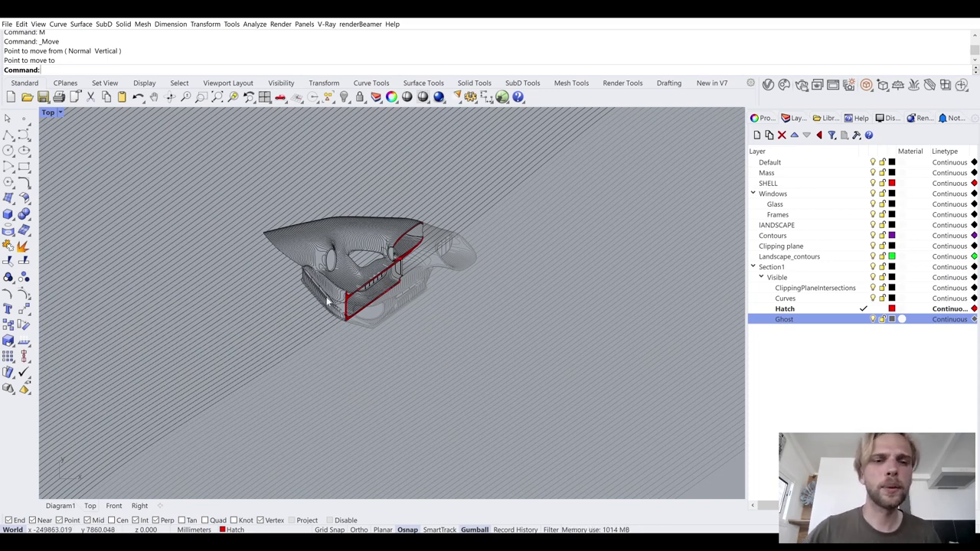
scroll(323, 298, up, 4)
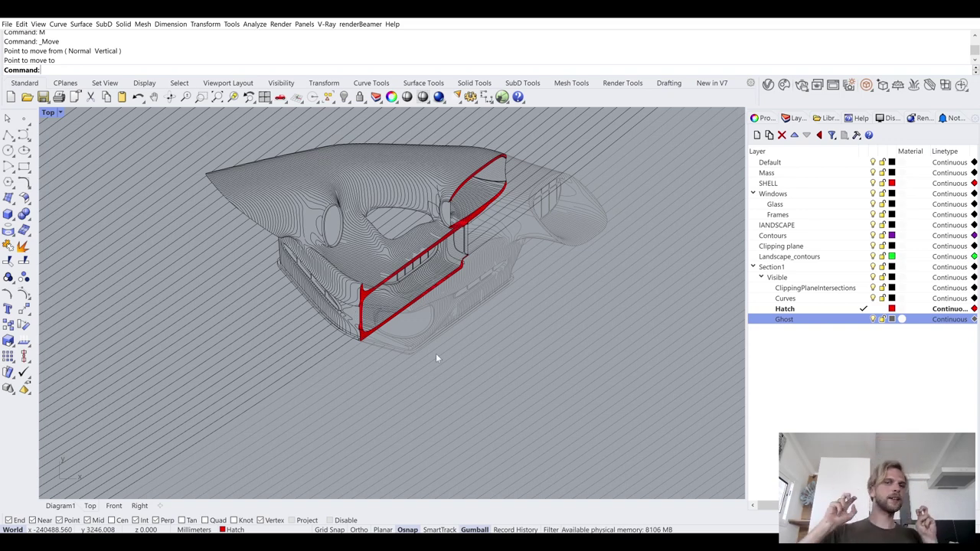
scroll(435, 353, down, 8)
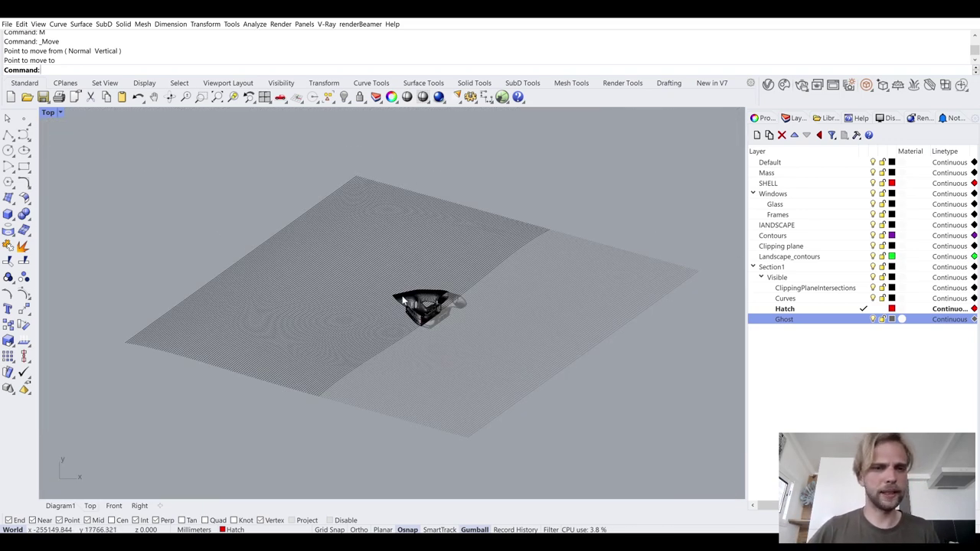
right_drag(403, 299, 373, 234)
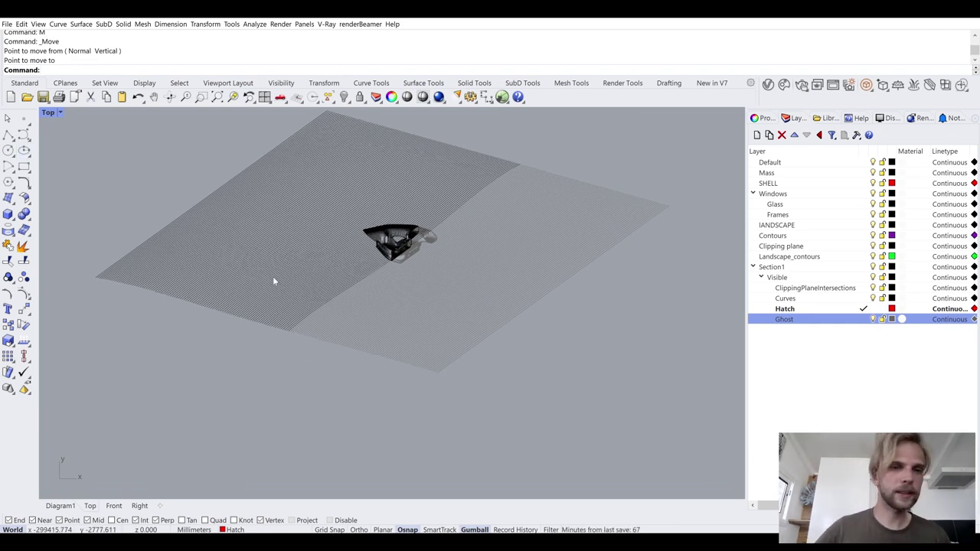
scroll(406, 271, down, 4)
scroll(433, 302, up, 2)
right_drag(420, 346, 429, 245)
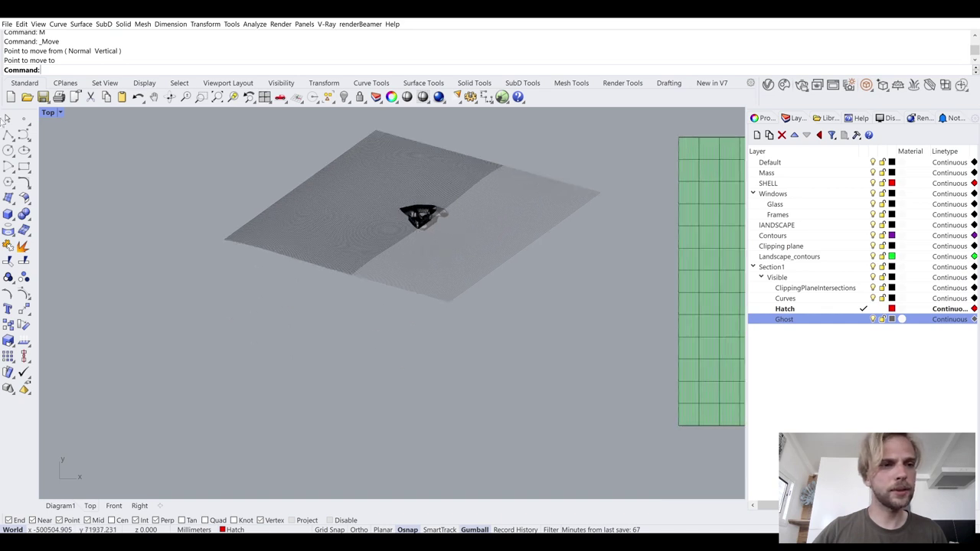
- Make Curves the current layer and draw a 420 by 297 mm rectangle in the empty space below the section drawing
click(24, 167)
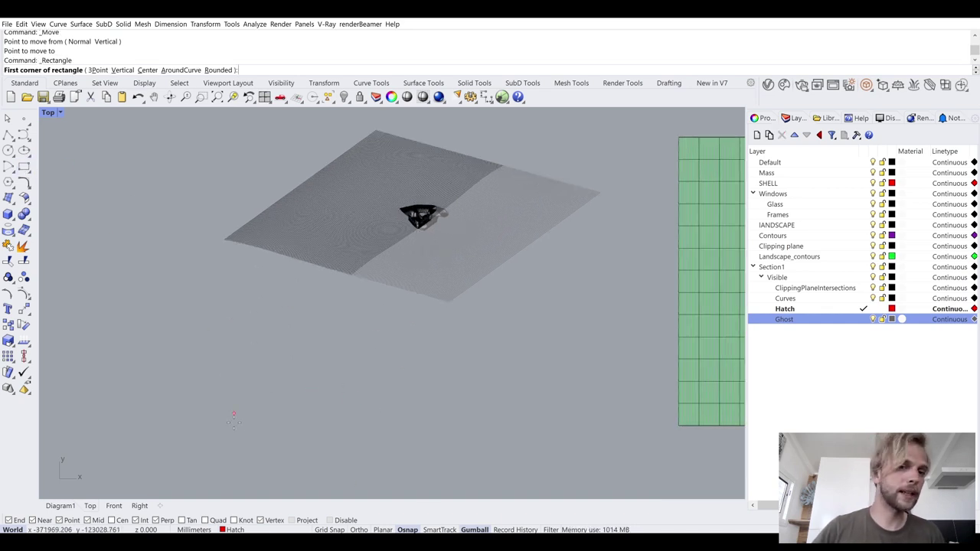
double_click(860, 298)
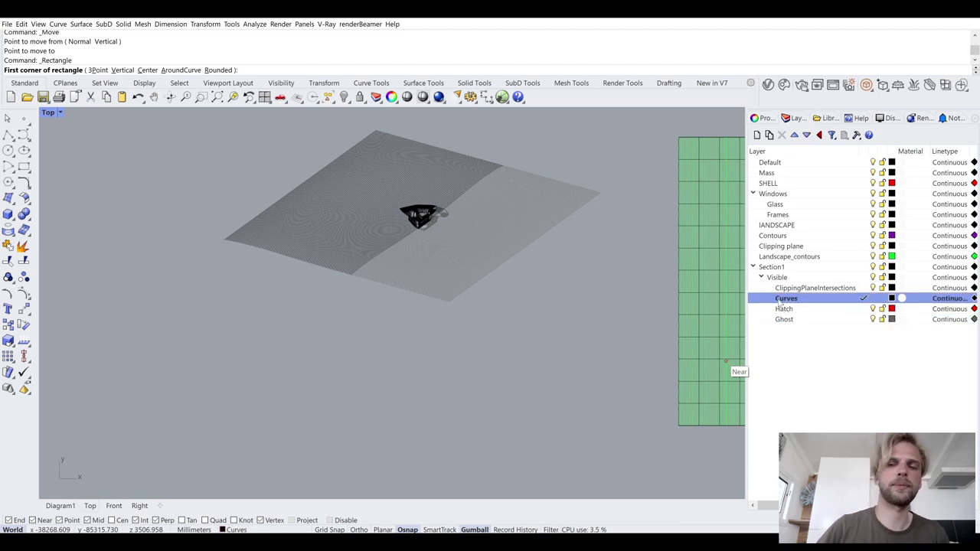
click(280, 390)
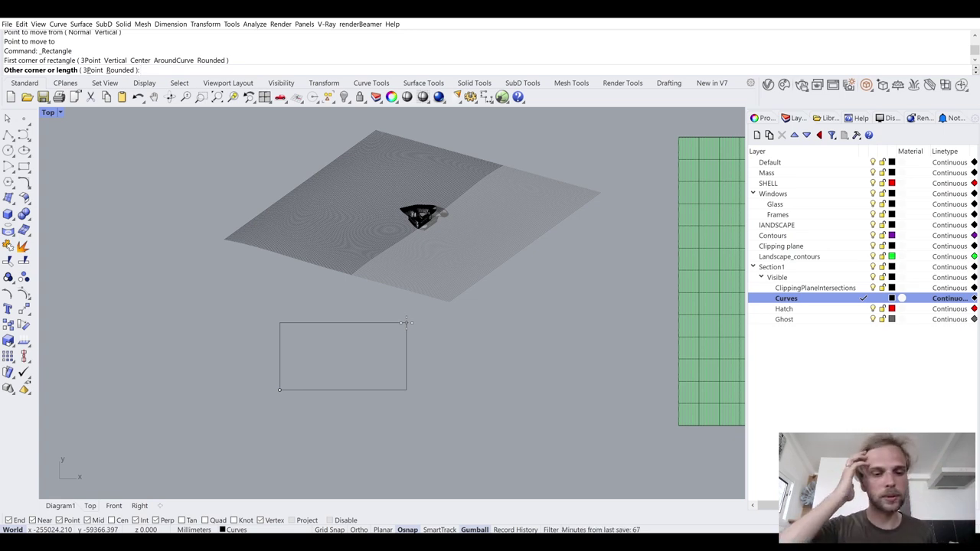
text(420)
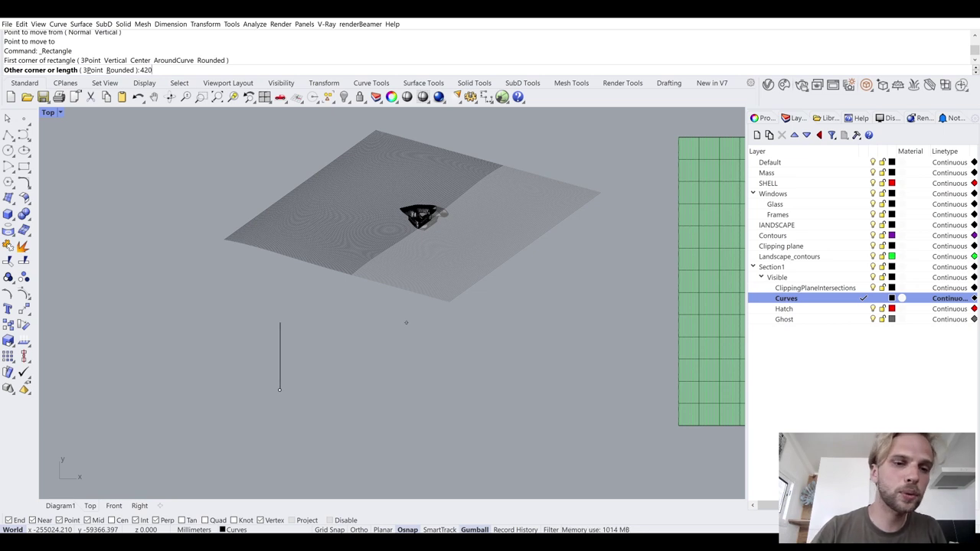
key(Return)
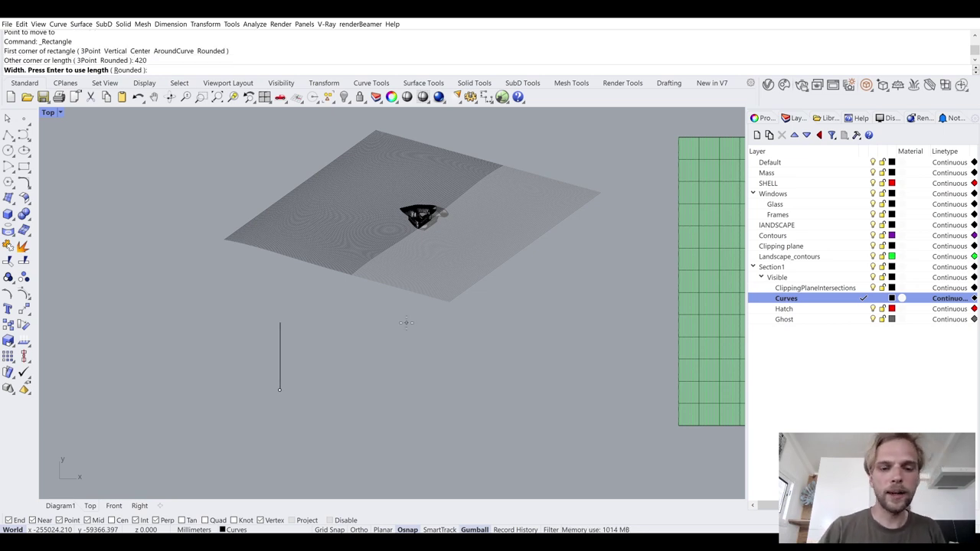
text(297)
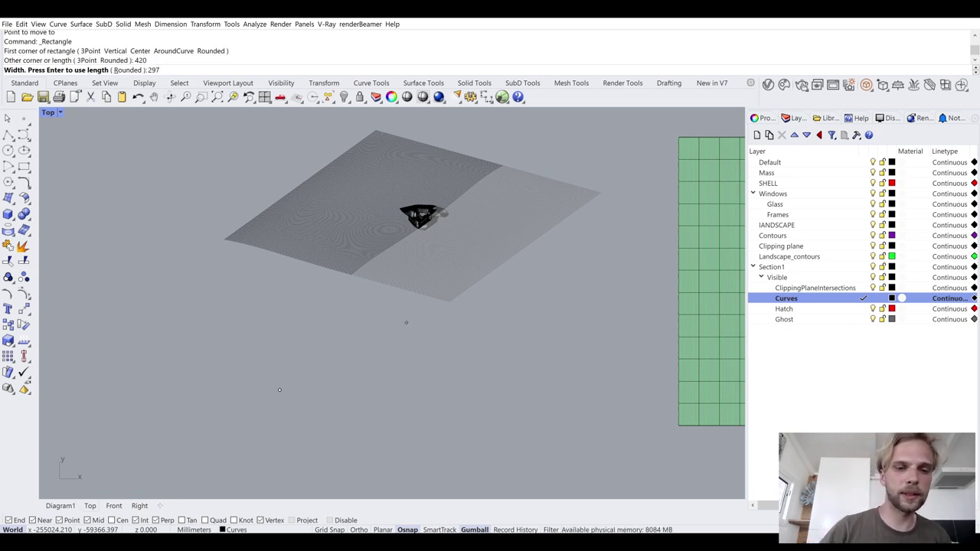
key(Return)
- Scale the new rectangle by a factor of 50 from its lower-left corner
drag(244, 363, 347, 433)
text(zs)
key(Return)
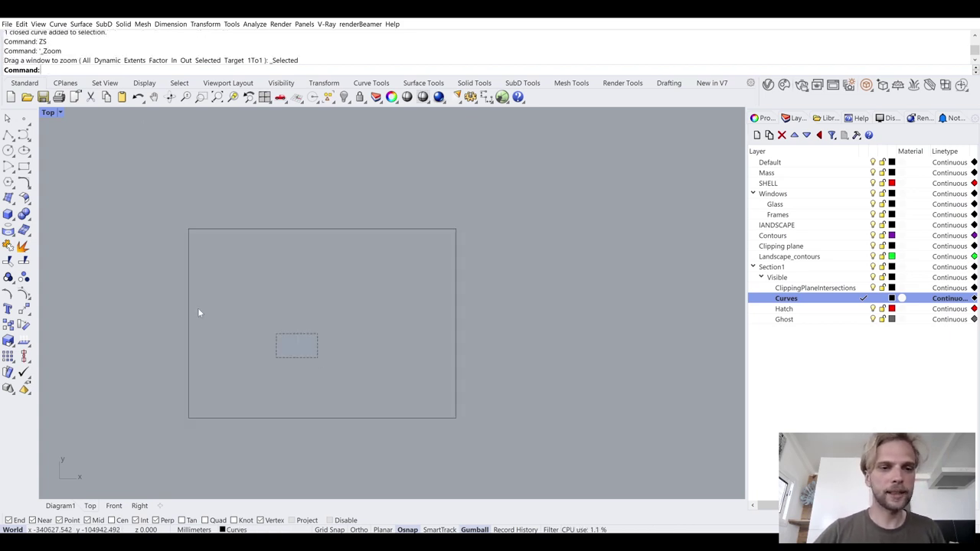
drag(256, 329, 124, 295)
scroll(124, 295, down, 3)
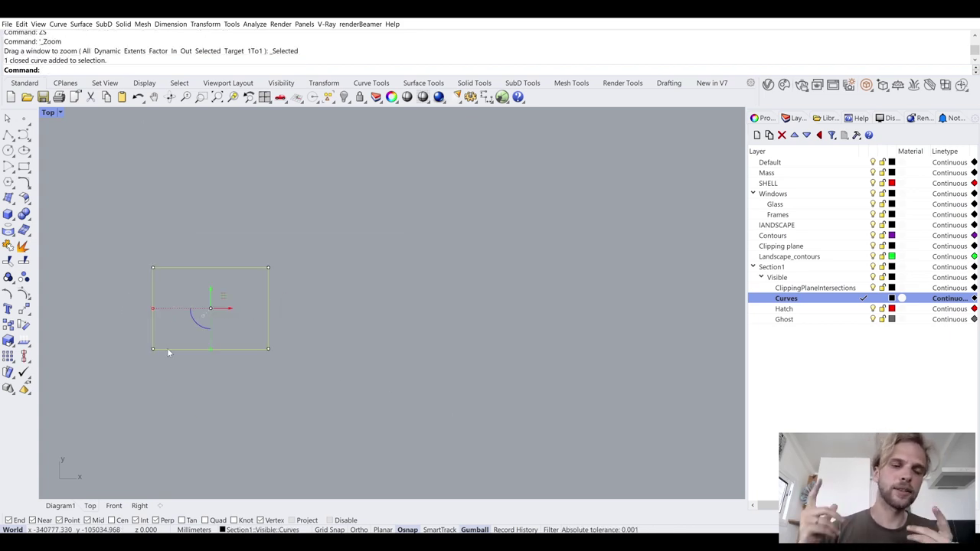
scroll(186, 355, down, 3)
text(scale)
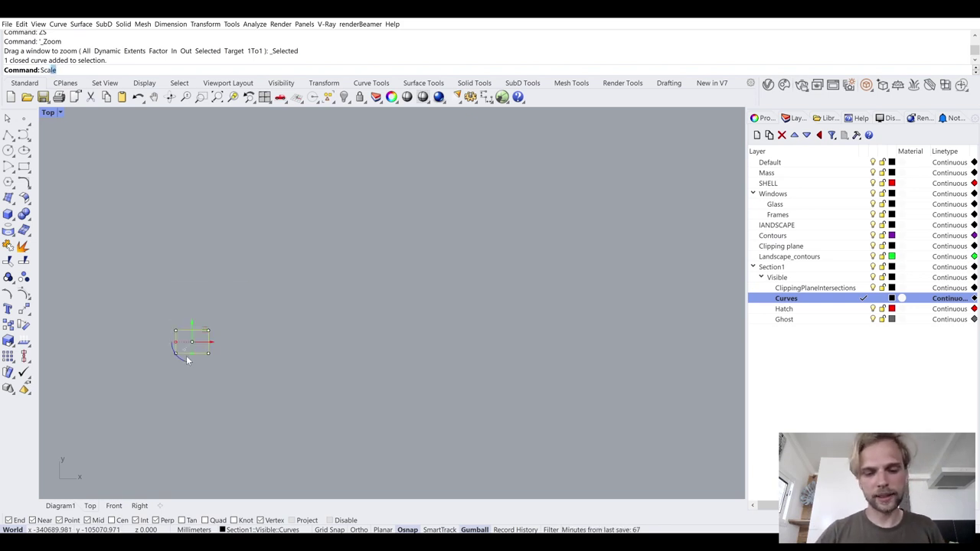
key(Return)
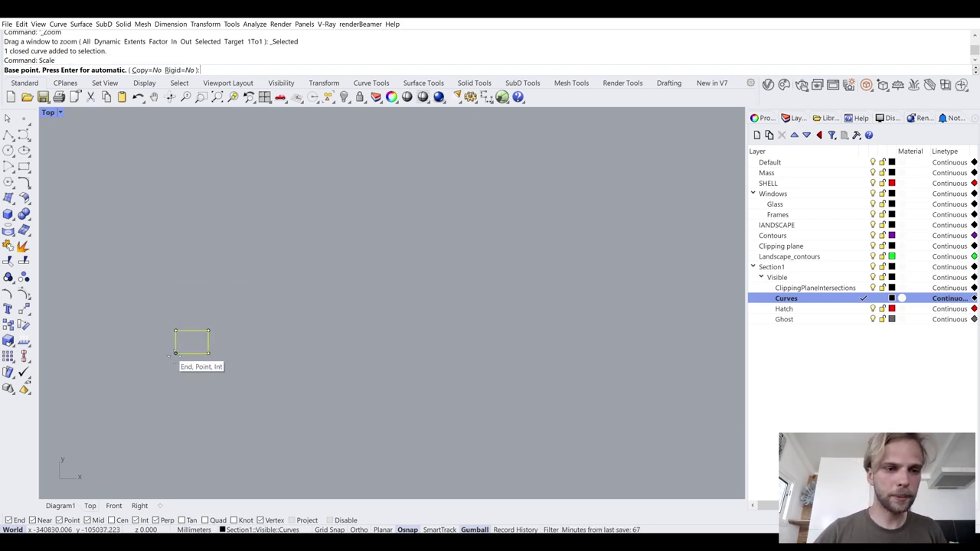
click(175, 353)
scroll(195, 365, down, 10)
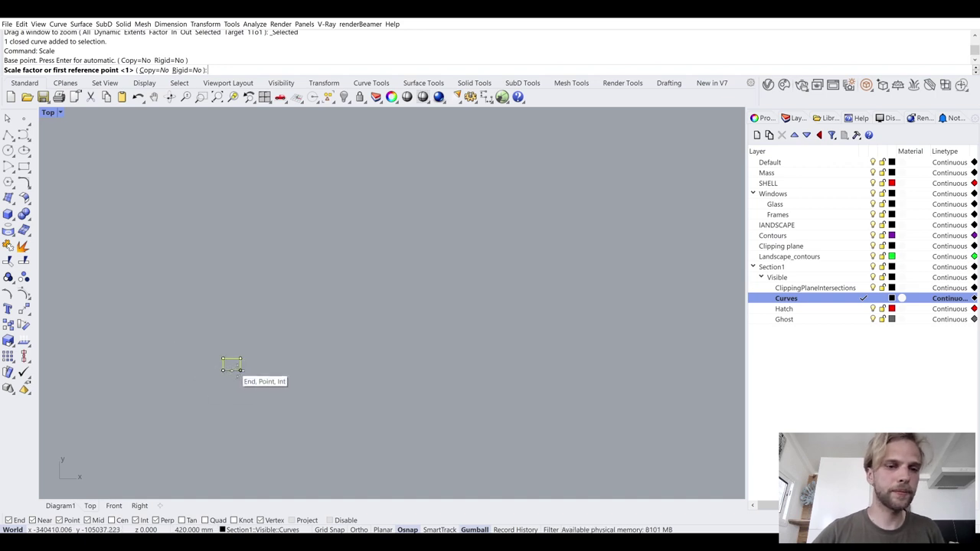
scroll(233, 390, up, 10)
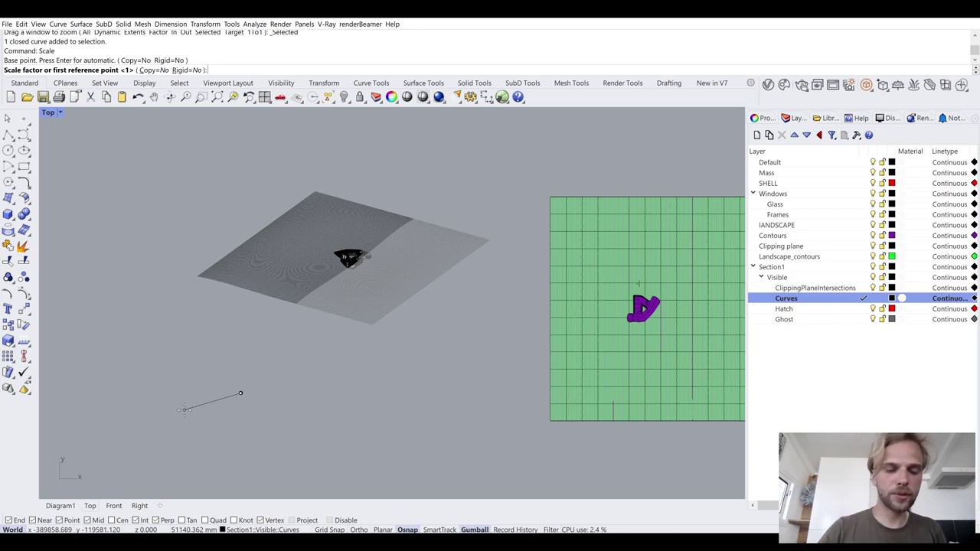
text(50)
key(Return)
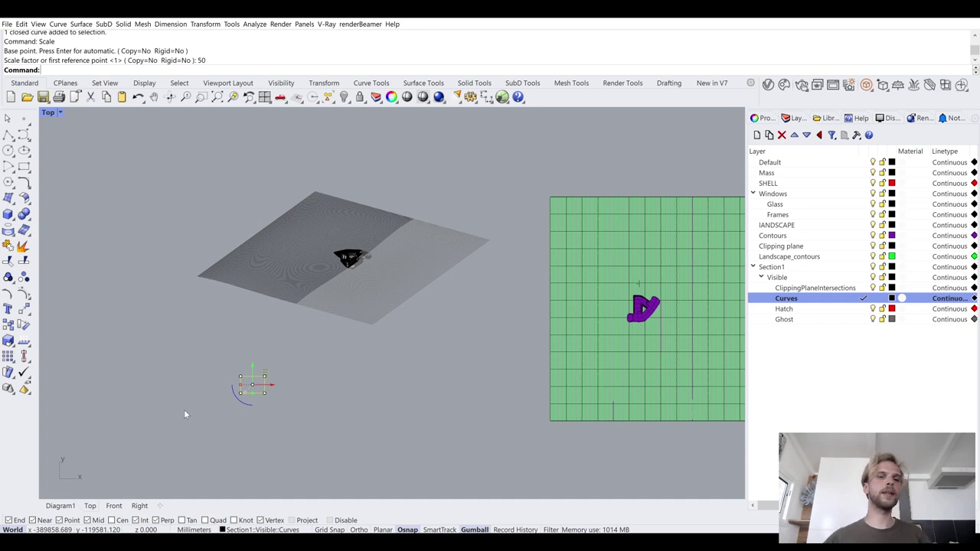
- Examine the scaled rectangle and compare its size with the building in the section drawing
key(Escape)
scroll(241, 395, up, 3)
scroll(242, 394, up, 4)
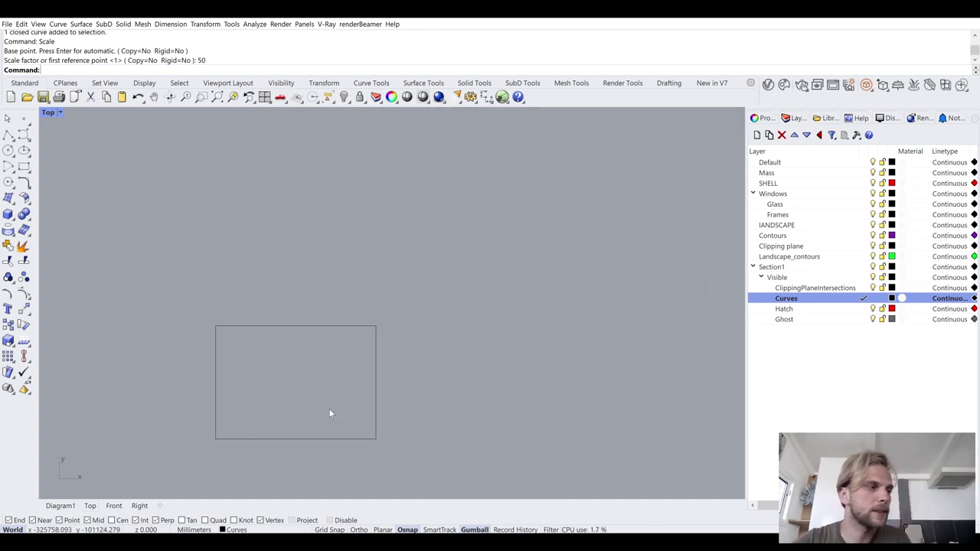
click(215, 404)
key(Escape)
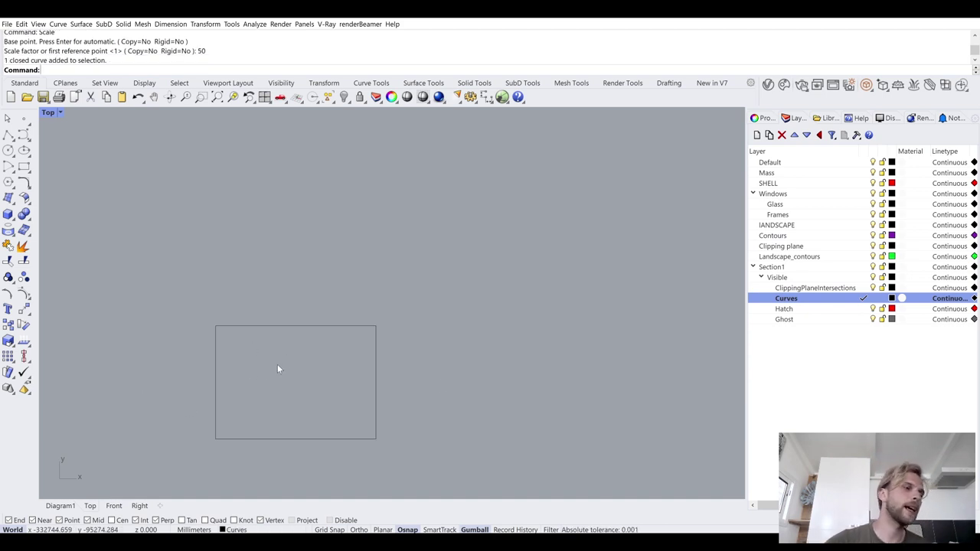
drag(279, 368, 126, 337)
scroll(307, 356, down, 6)
scroll(418, 244, up, 3)
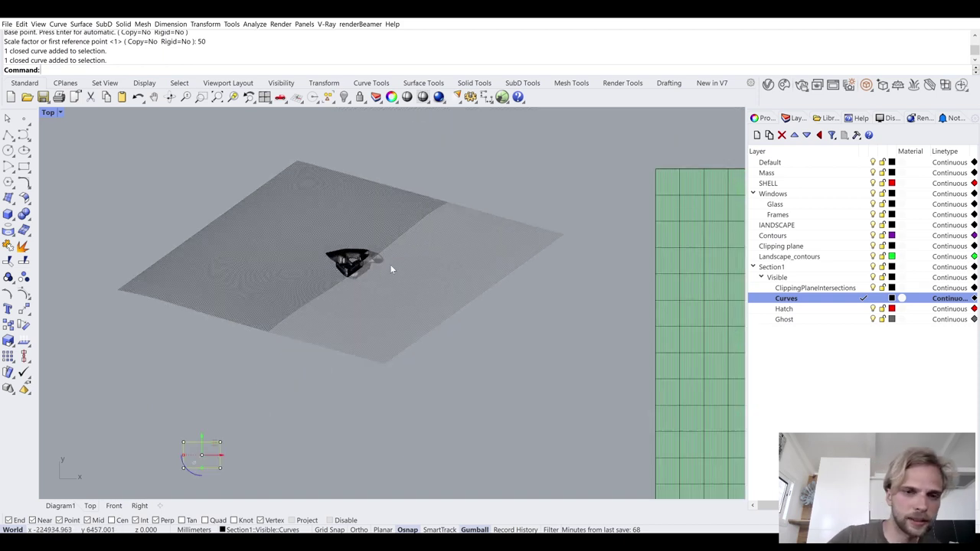
scroll(261, 368, up, 3)
- Scale the rectangle by a factor of 2 from its lower-left corner
drag(308, 372, 249, 358)
key(Up)
key(Return)
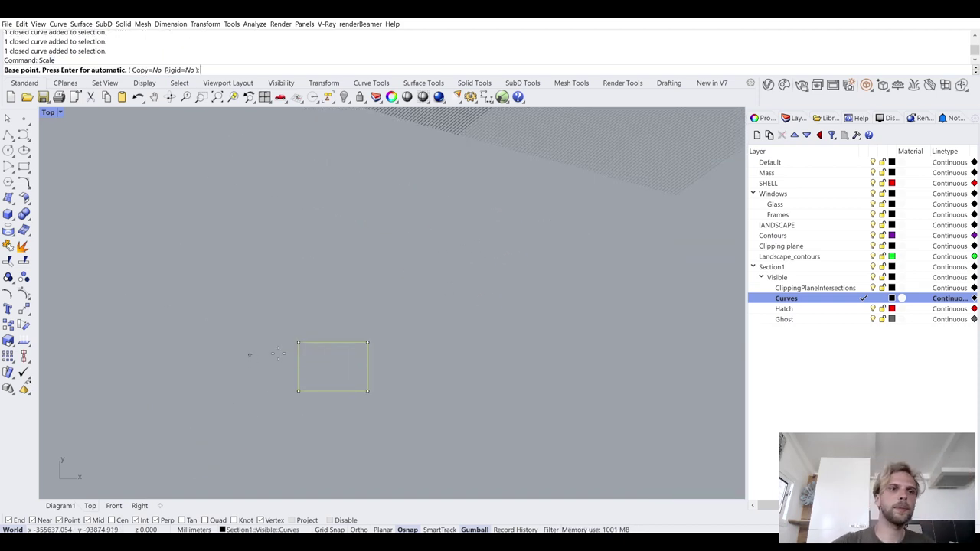
click(299, 390)
text(2)
key(Return)
scroll(345, 333, down, 4)
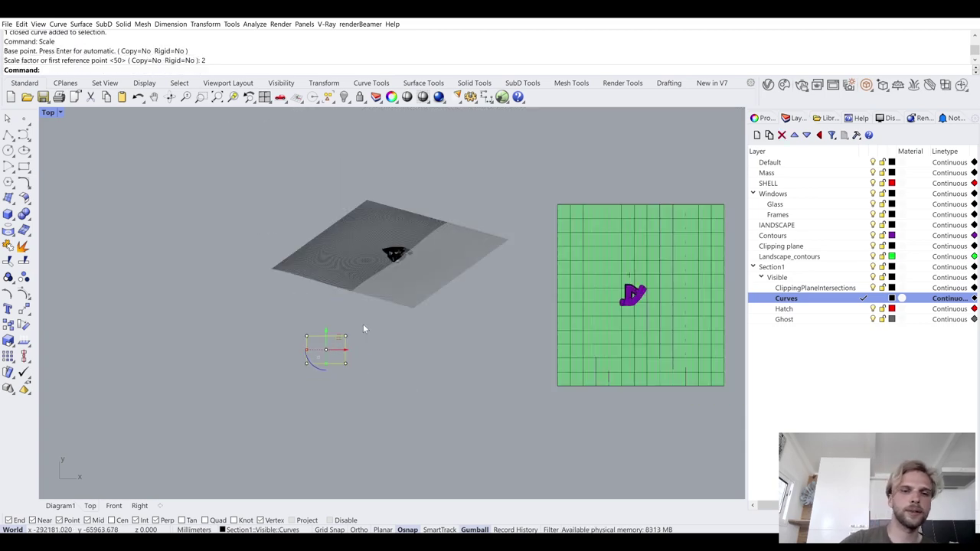
- Move the rectangle over the section drawing so it frames the whole building, including its ghosted half
drag(299, 413, 421, 238)
scroll(406, 238, up, 5)
click(706, 464)
scroll(400, 252, up, 4)
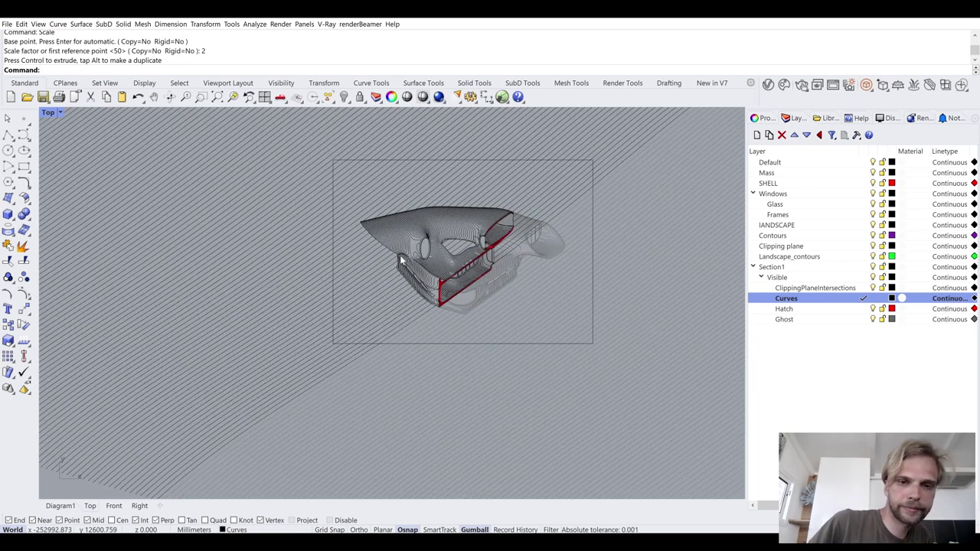
scroll(277, 245, up, 1)
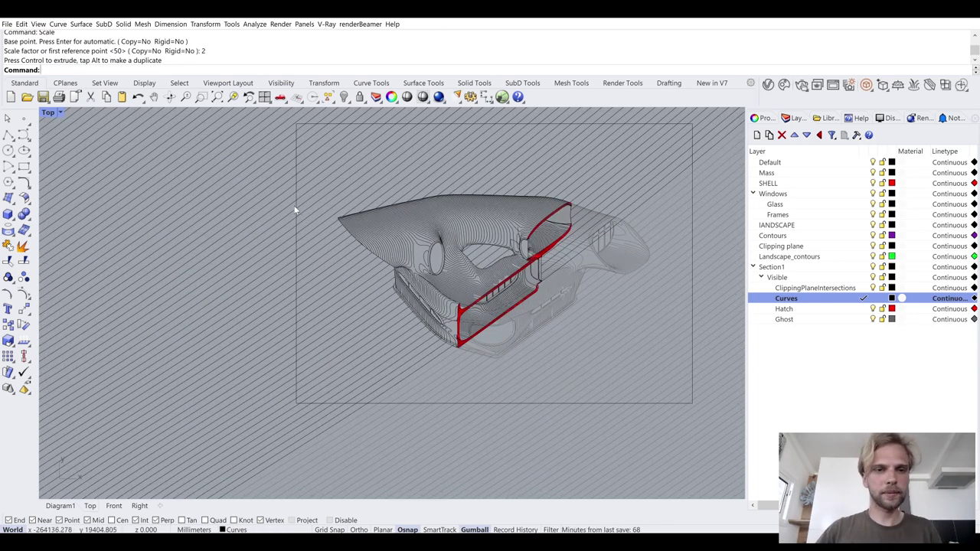
scroll(295, 203, up, 3)
- Offset the frame rectangle inward by 1000 mm
click(297, 202)
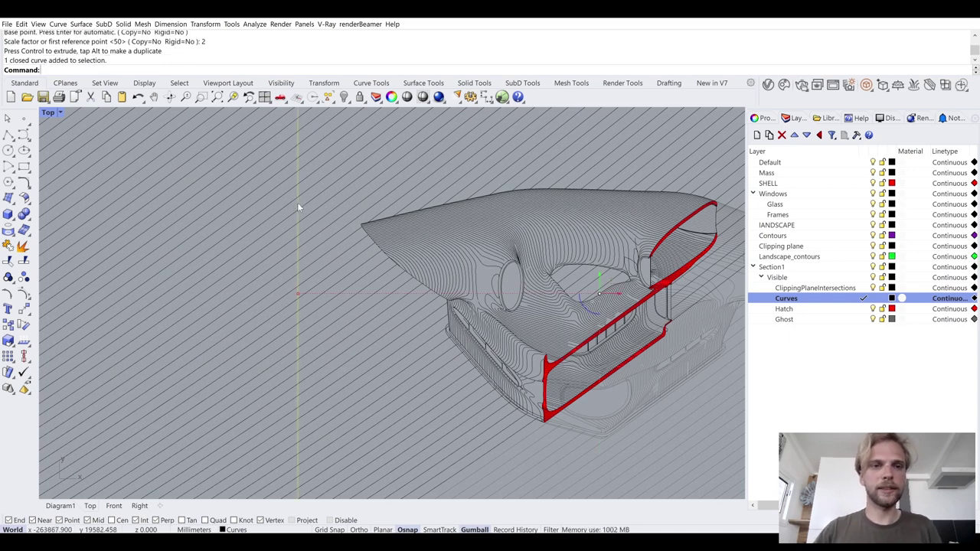
scroll(298, 201, down, 6)
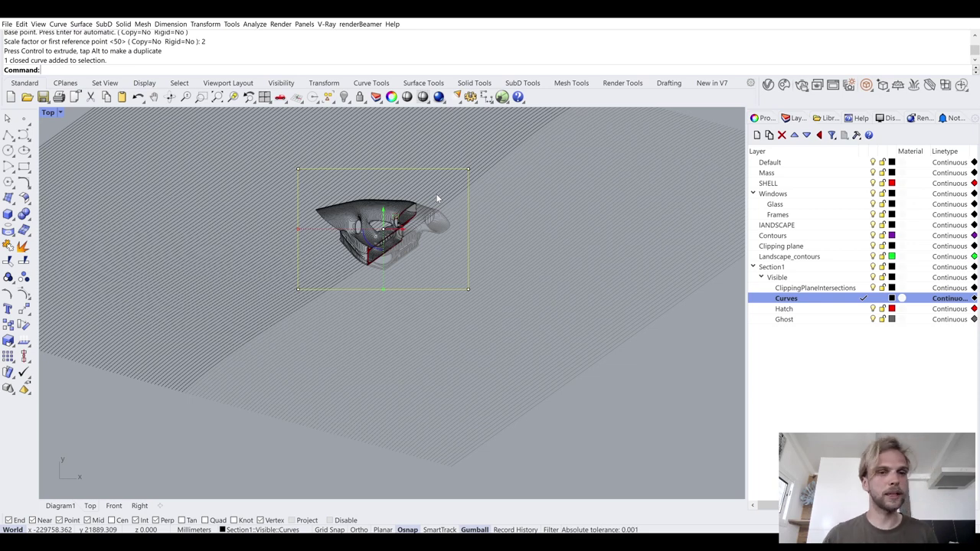
text(offset)
key(Return)
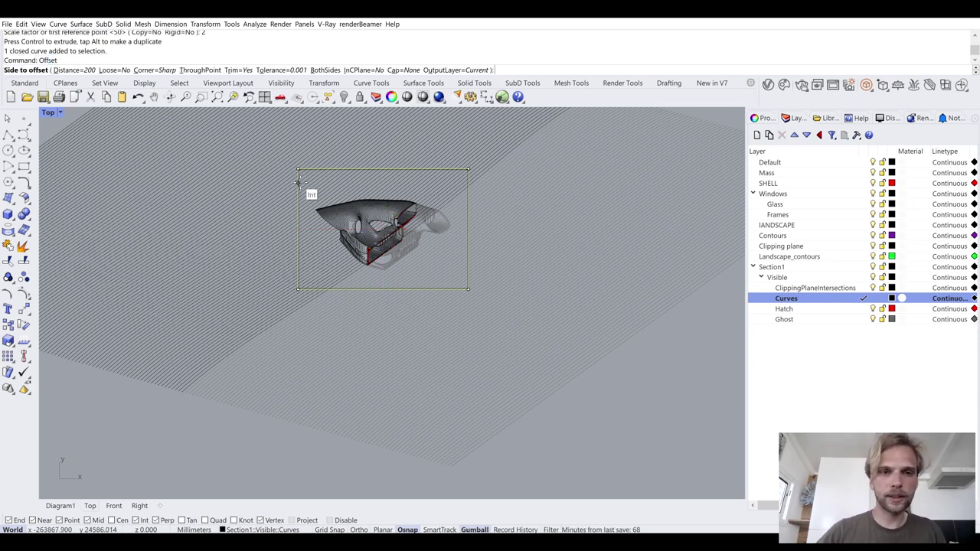
scroll(313, 204, up, 3)
text(1000)
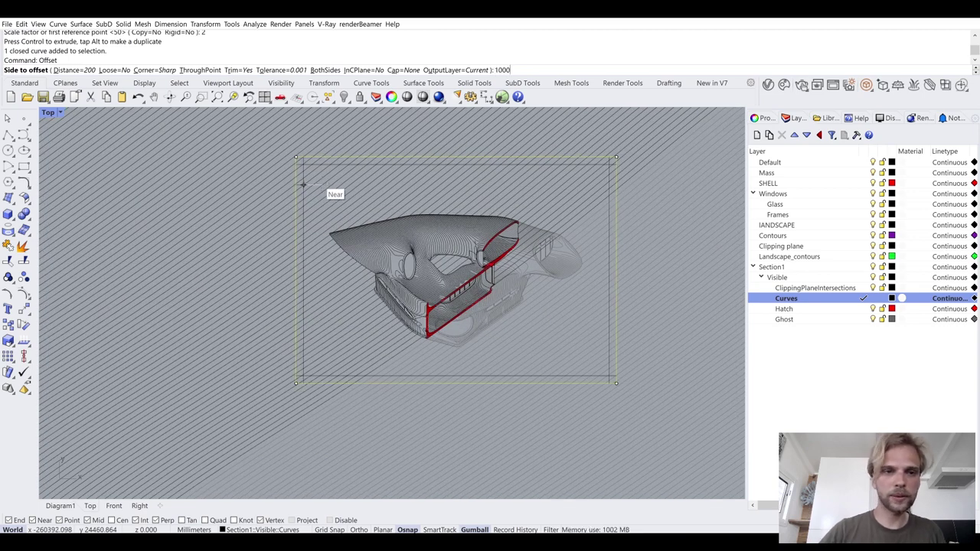
key(Return)
scroll(311, 171, up, 3)
click(312, 160)
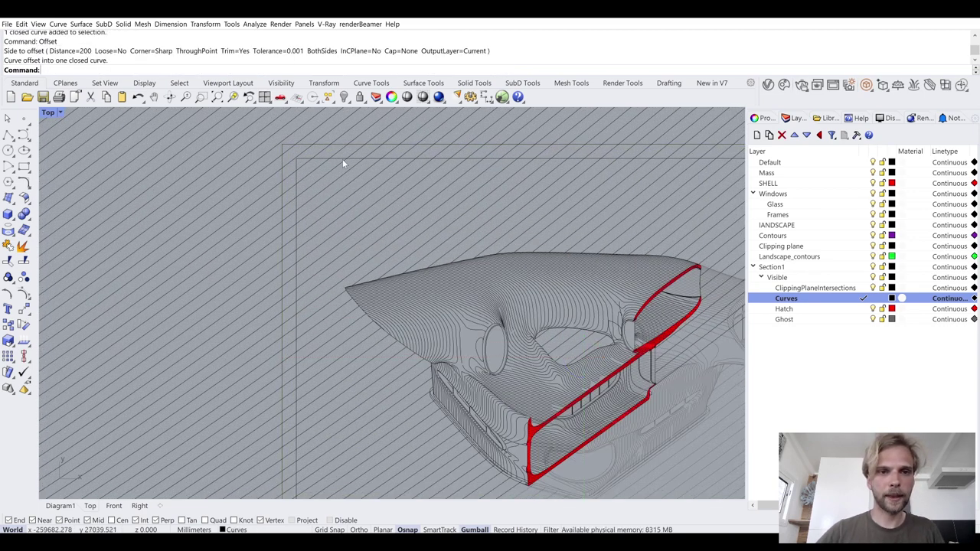
- Use the inner frame rectangle as the cutting object and start trimming the landscape lines that extend outside it
click(335, 160)
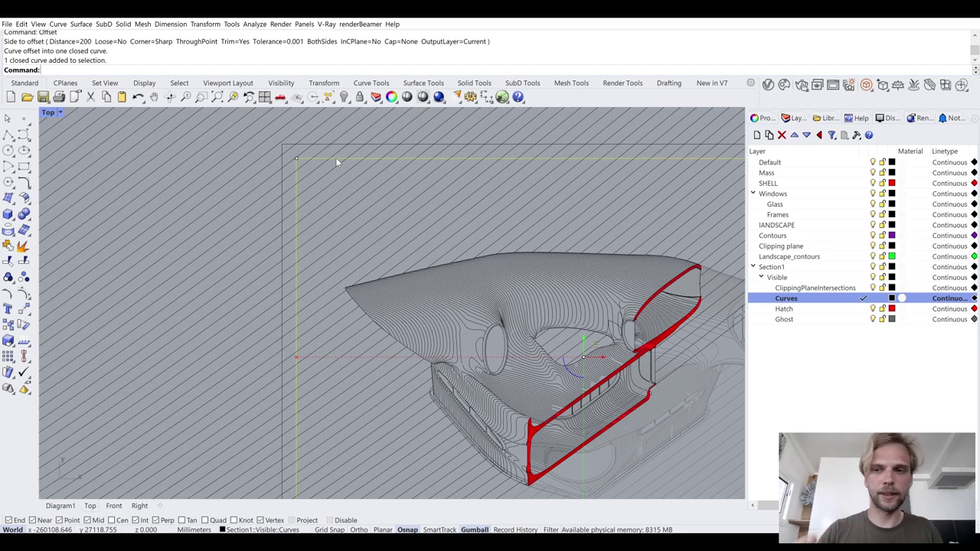
text(Trim)
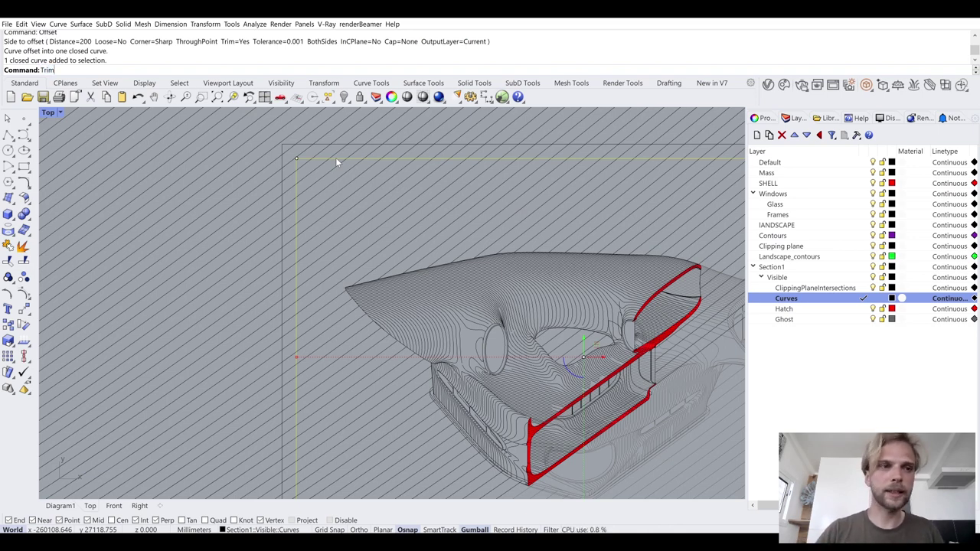
key(Return)
scroll(336, 157, down, 6)
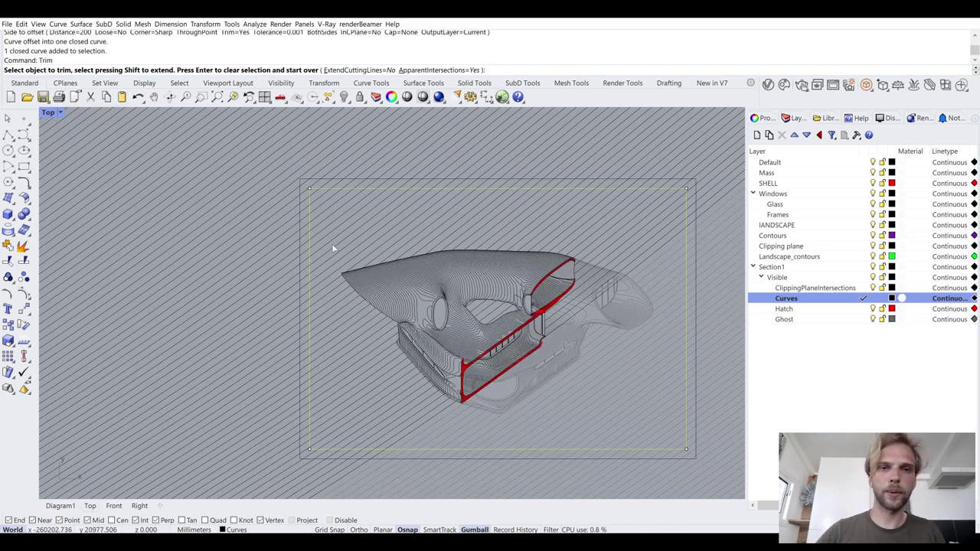
scroll(452, 176, down, 2)
click(294, 209)
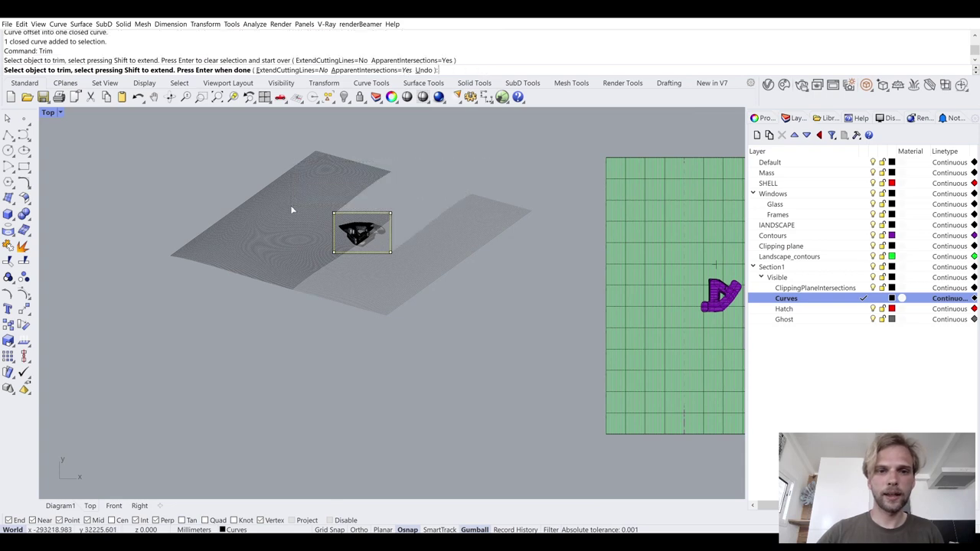
- Trim away the landscape contour lines that extend outside the inner rectangular frame around the section drawing
click(260, 272)
scroll(480, 355, up, 6)
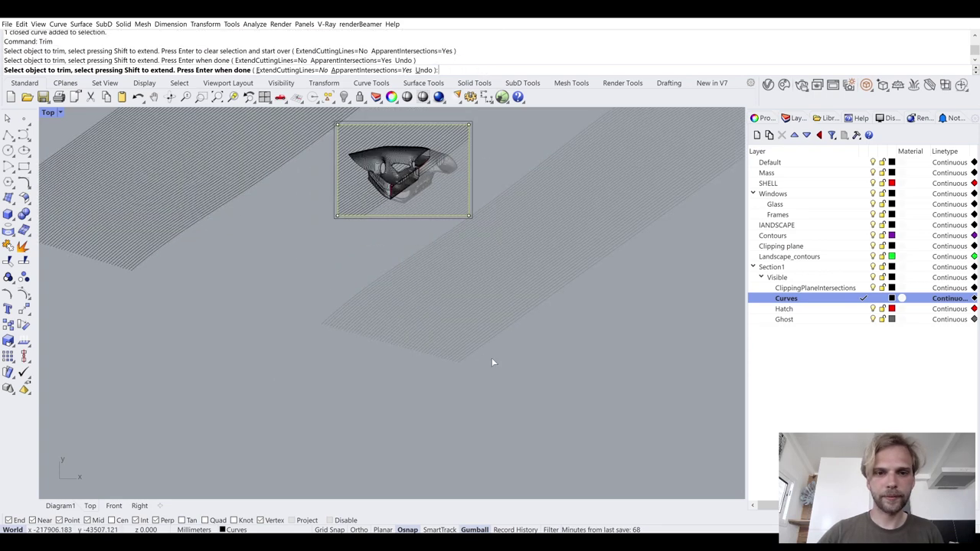
click(296, 252)
scroll(298, 257, down, 5)
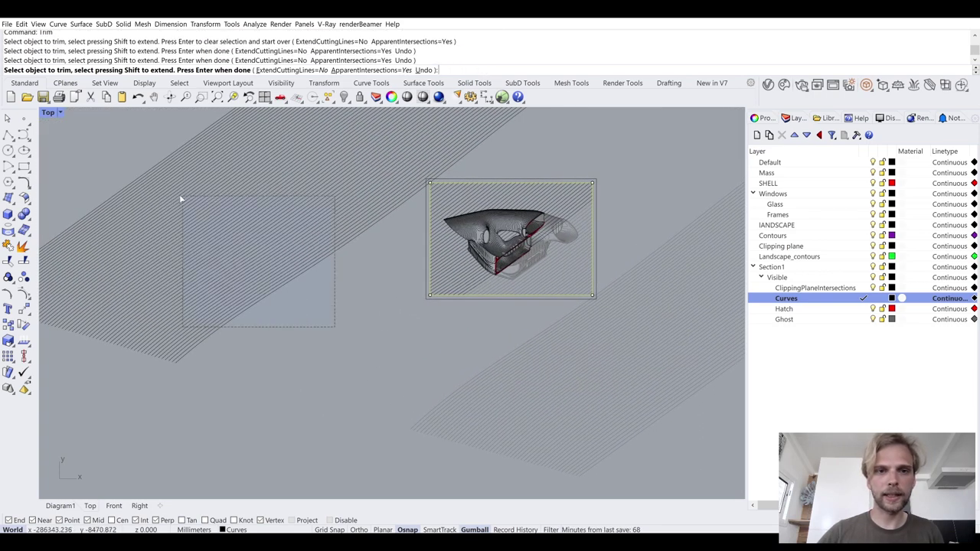
key(Return)
- Delete the two leftover groups of landscape contour lines lying outside the frame
drag(277, 328, 116, 192)
key(Delete)
drag(499, 396, 274, 303)
key(Delete)
- Examine the framed section drawing and its trimmed contour lines, both up close and as a whole
scroll(382, 241, up, 5)
right_drag(536, 258, 510, 291)
scroll(510, 291, up, 3)
scroll(509, 288, down, 1)
scroll(371, 266, up, 4)
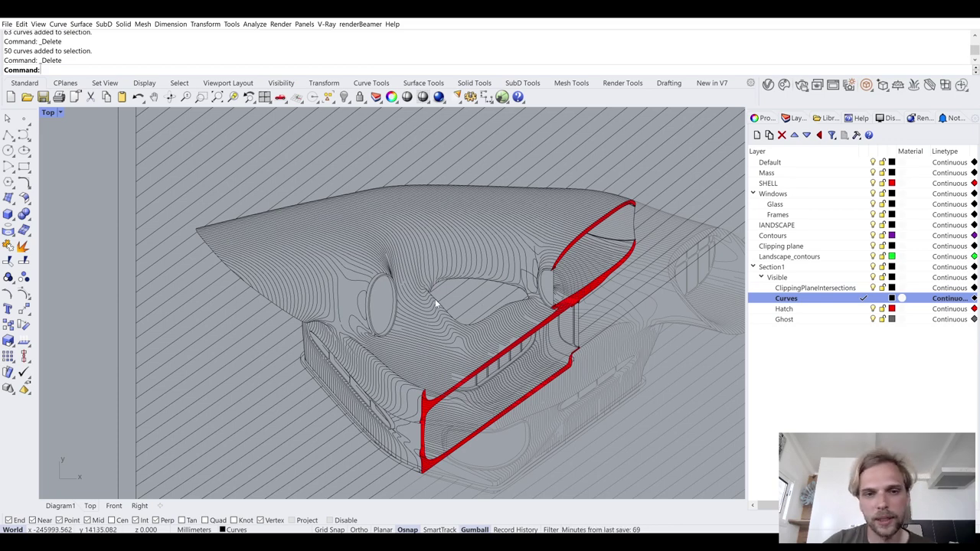
scroll(380, 303, up, 3)
scroll(506, 327, down, 5)
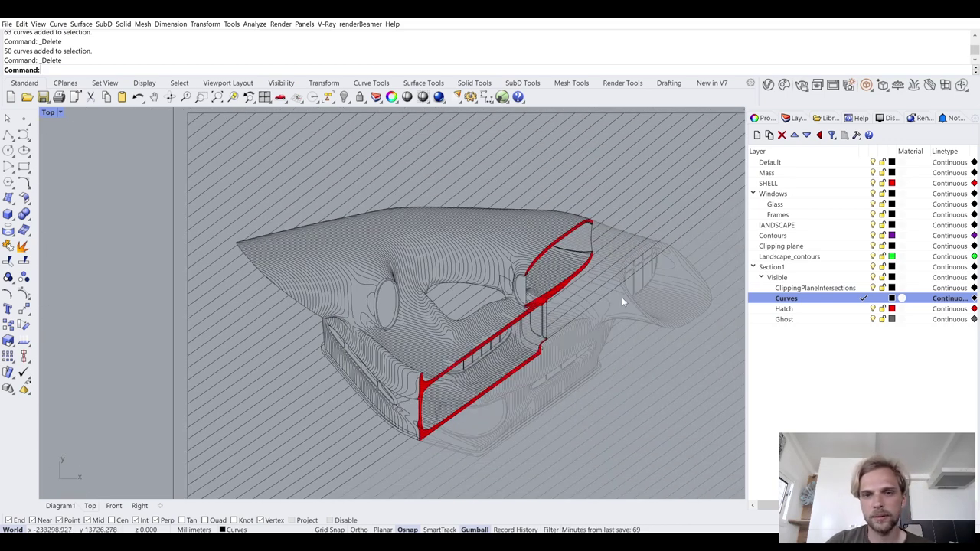
scroll(606, 352, down, 2)
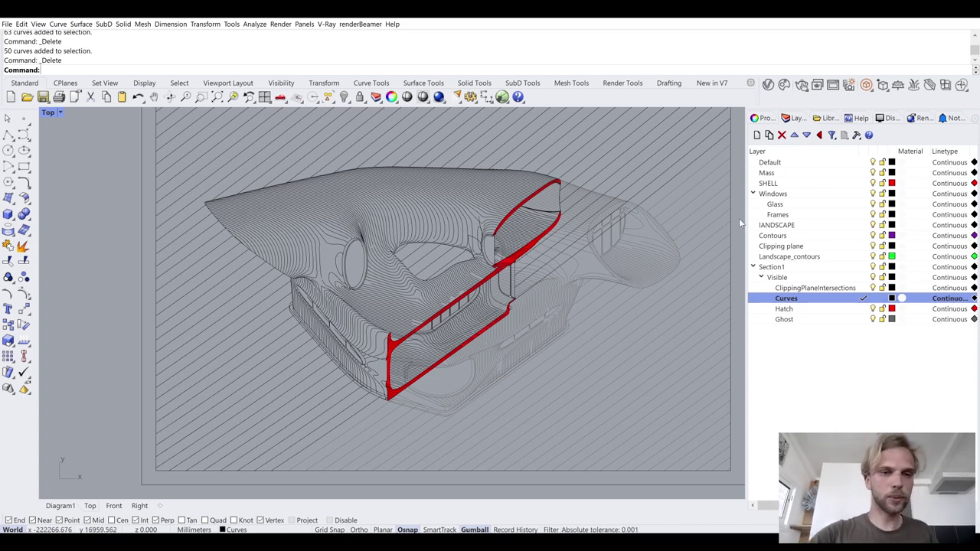
right_drag(574, 202, 465, 251)
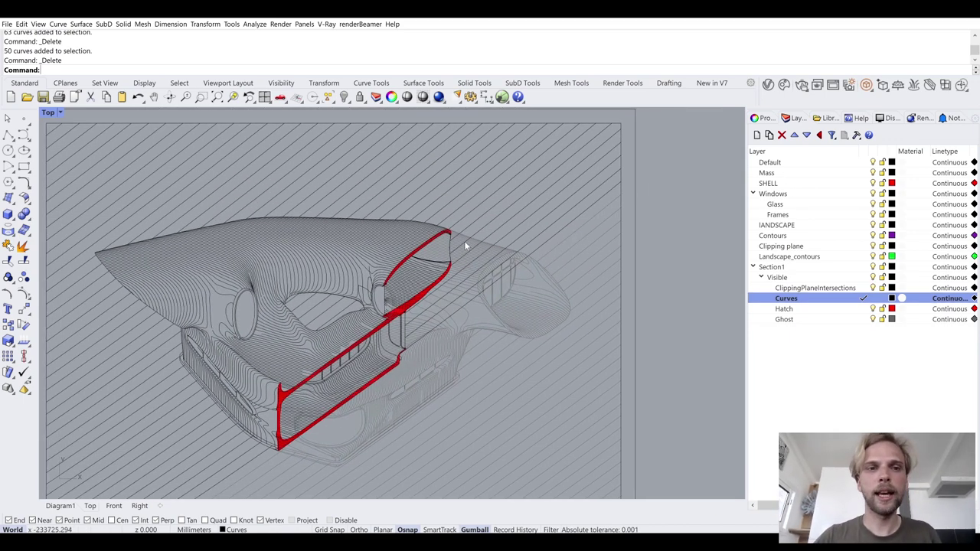
scroll(464, 250, down, 2)
scroll(456, 229, up, 2)
scroll(452, 222, down, 2)
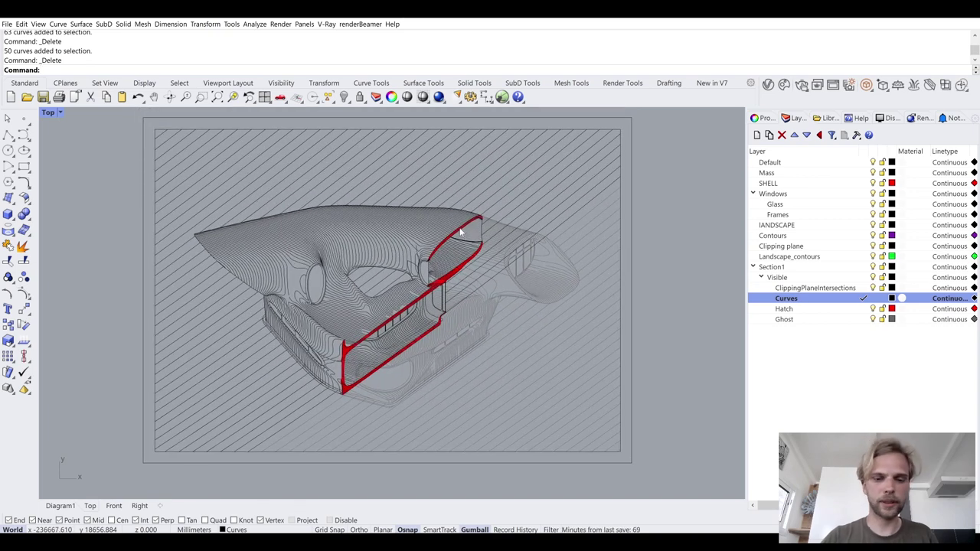
- Turn on PrintDisplay for the model viewports so curves are drawn with their print widths
text(PrintDisplay)
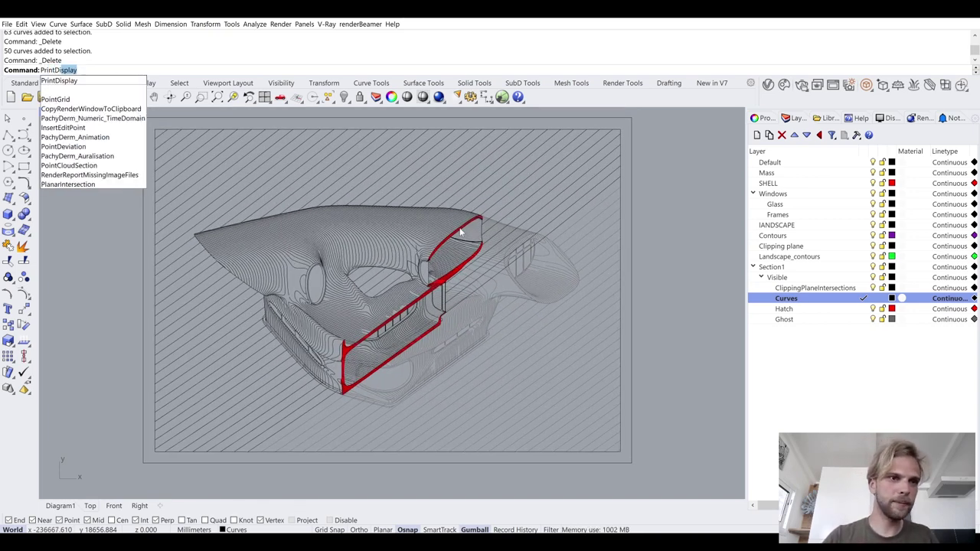
key(Return)
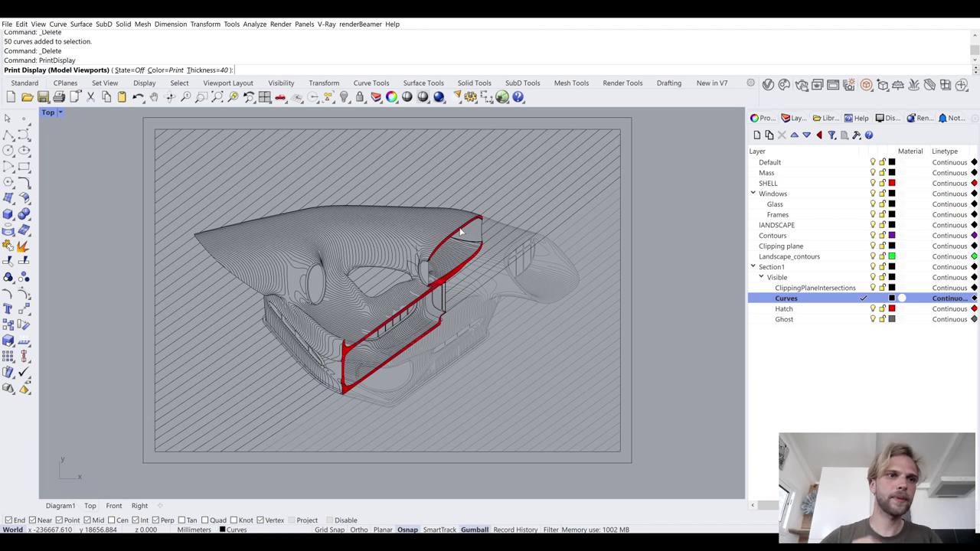
click(130, 70)
click(55, 70)
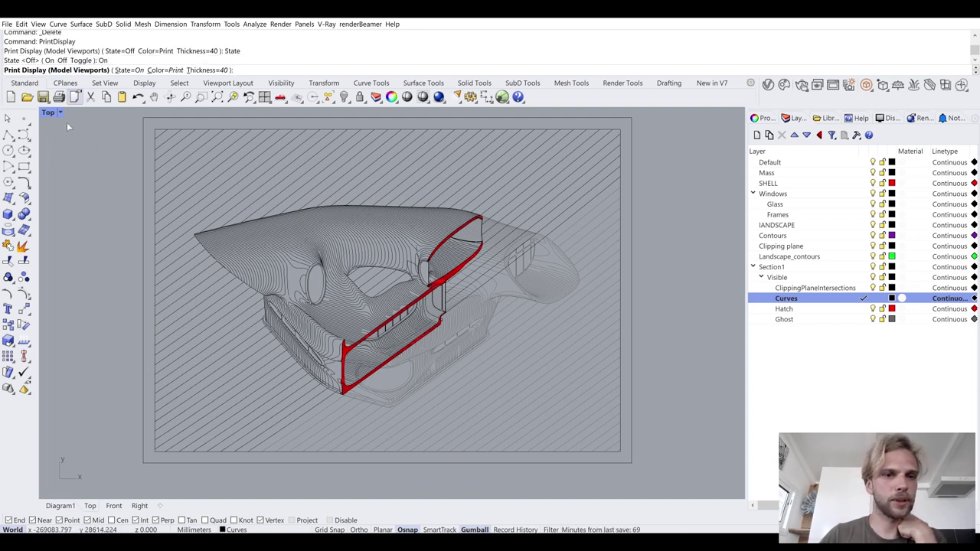
scroll(160, 241, up, 2)
key(Return)
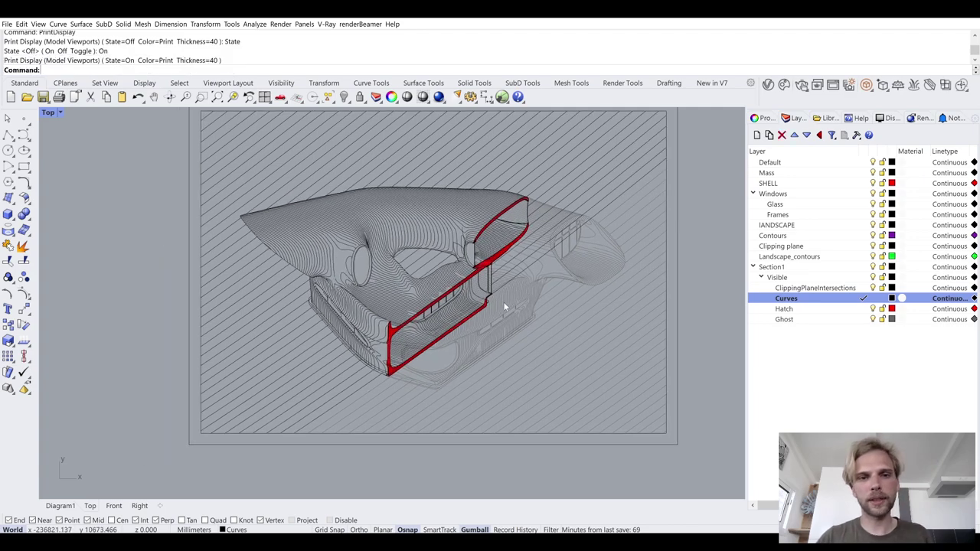
- Widen the layer panel until the Print Width column fits beside the layer names
scroll(509, 296, up, 5)
scroll(459, 300, down, 5)
scroll(447, 306, up, 4)
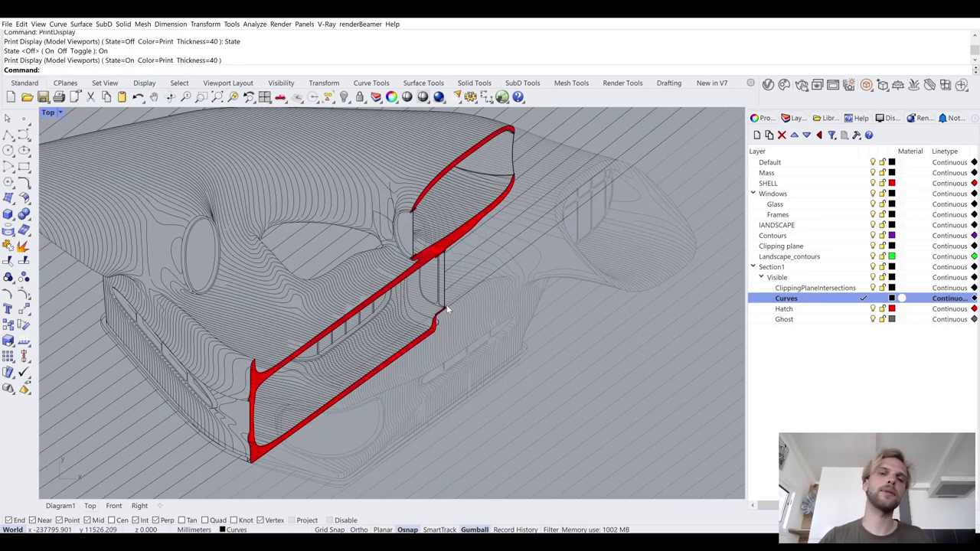
right_drag(449, 303, 456, 315)
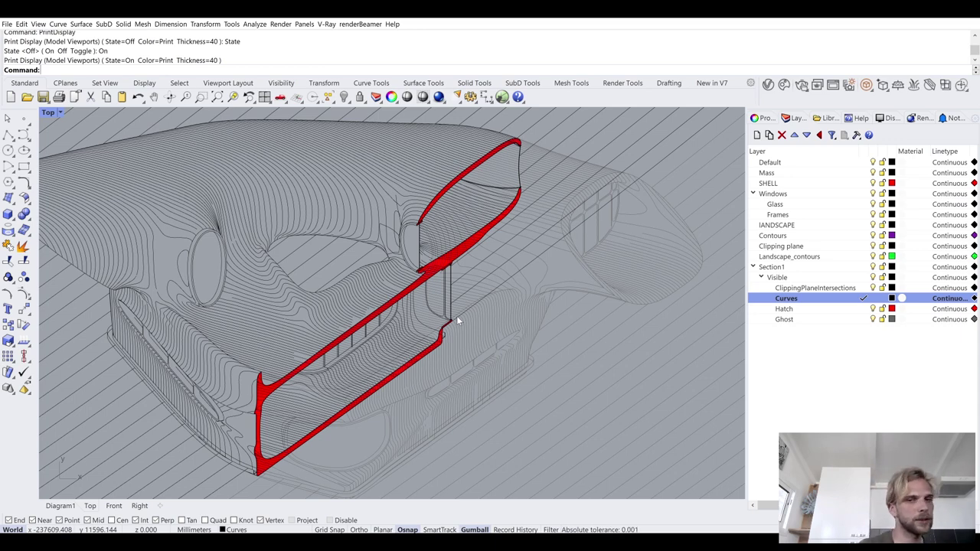
scroll(863, 237, right, 3)
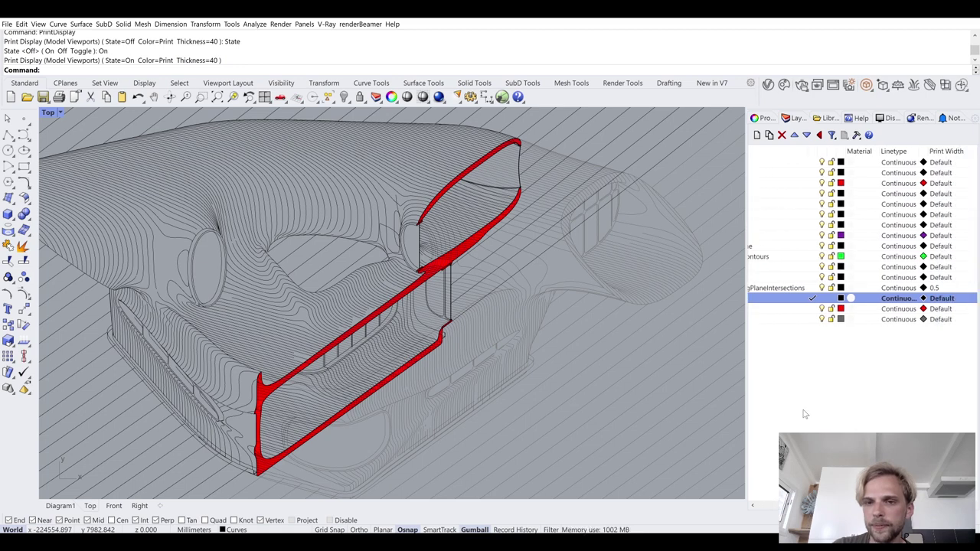
drag(747, 375, 695, 387)
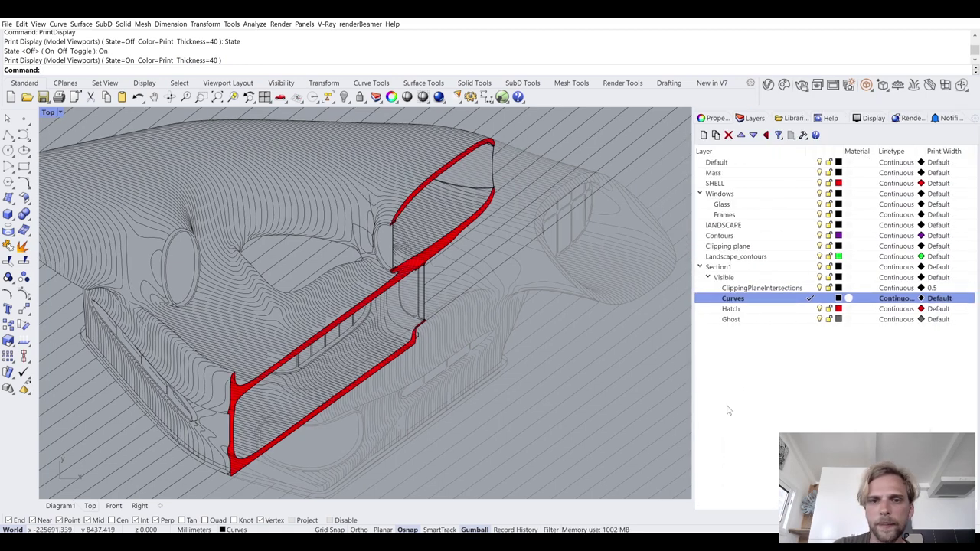
- Sort the layers in reverse alphabetical order and move the Section1 layer group above Windows
click(741, 321)
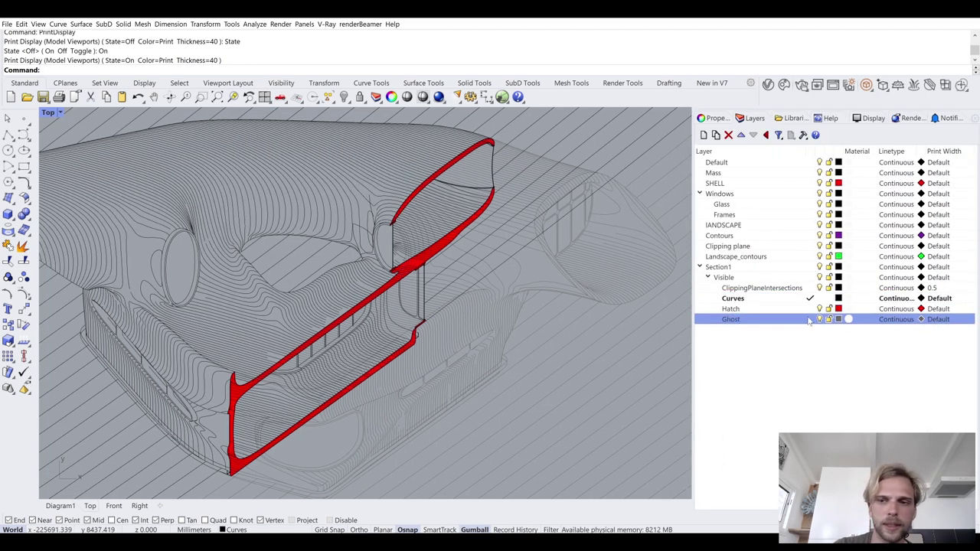
click(803, 152)
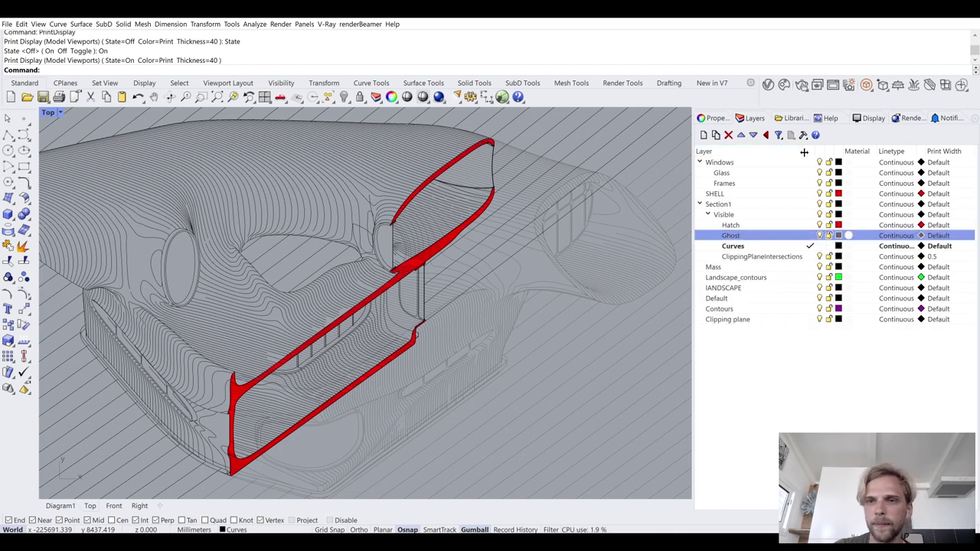
drag(804, 151, 786, 154)
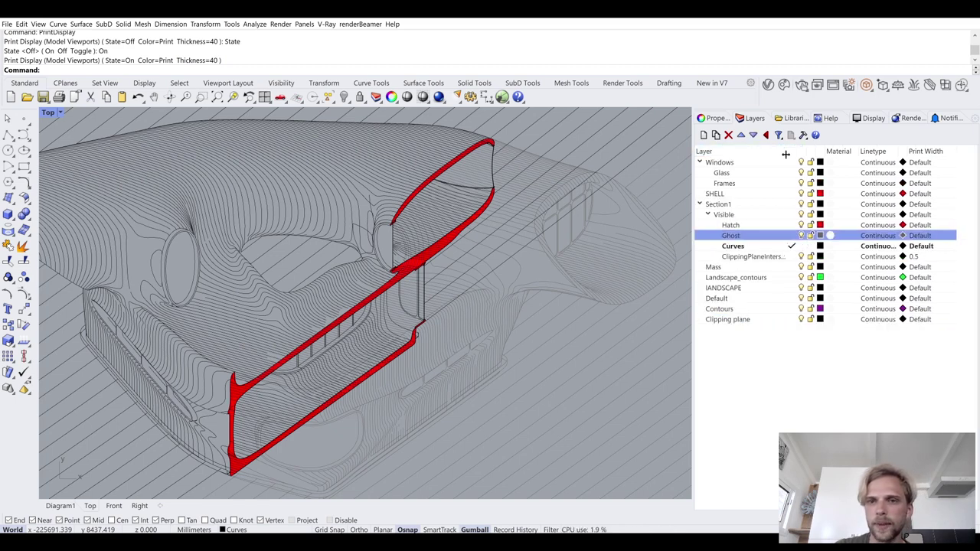
click(722, 205)
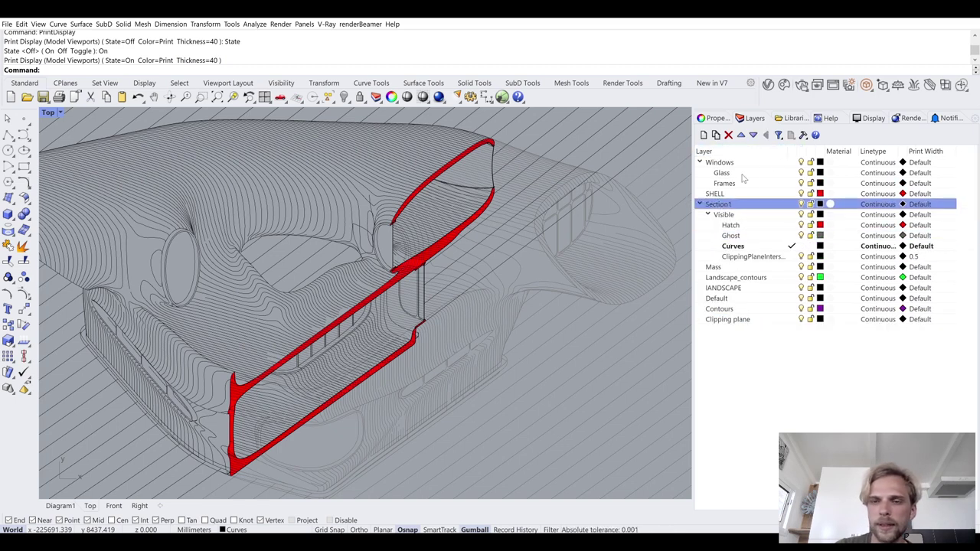
click(742, 135)
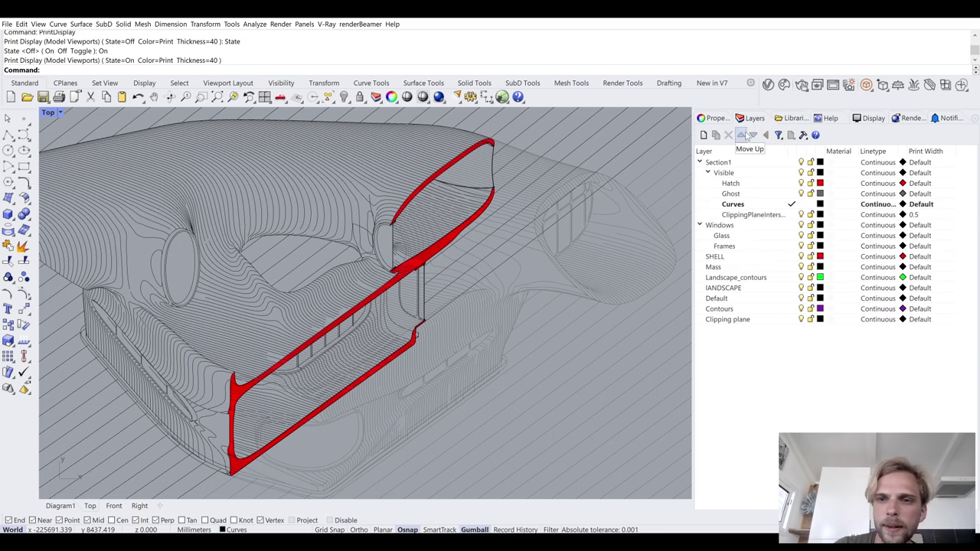
- Set the print width of the Ghost layer to 0.13 mm and check the line thickness up close
click(747, 197)
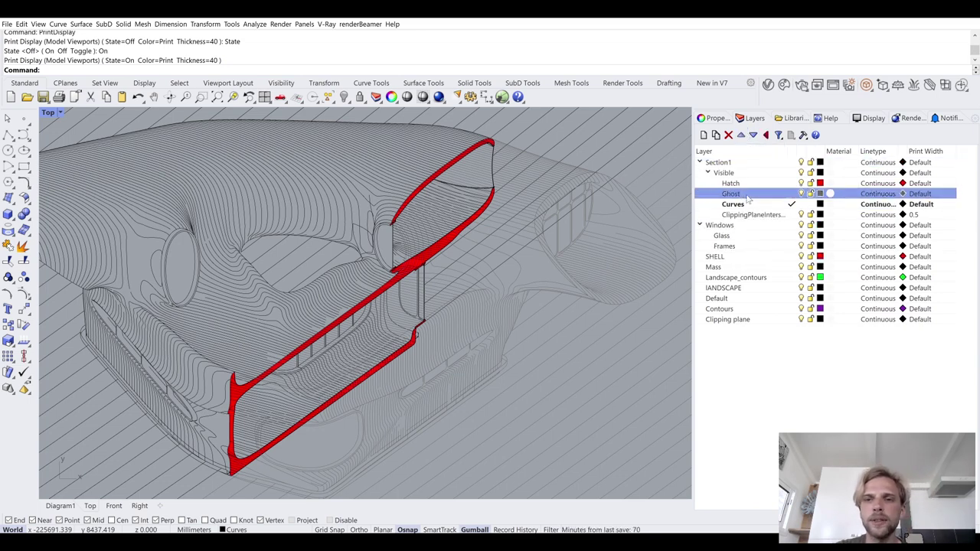
click(920, 194)
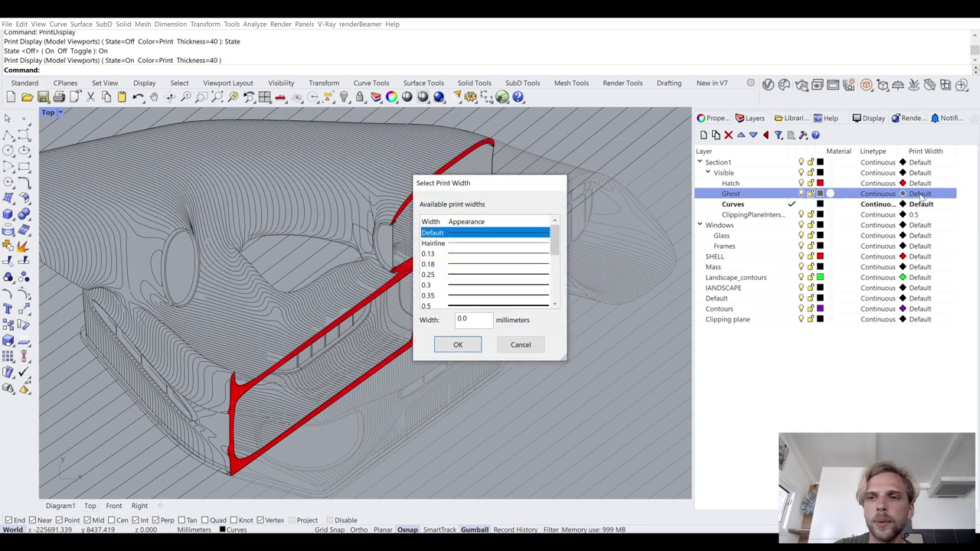
click(455, 254)
click(458, 345)
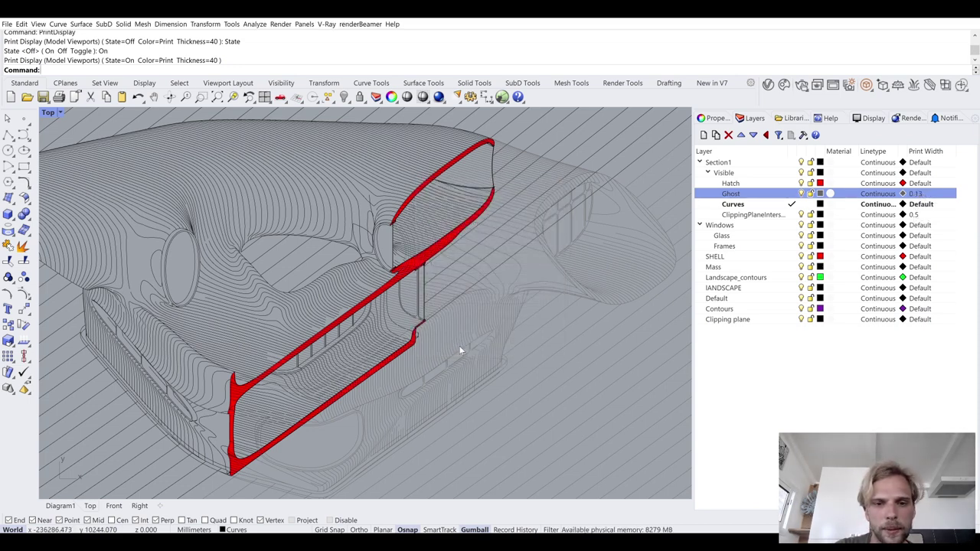
scroll(276, 297, up, 8)
scroll(286, 298, up, 5)
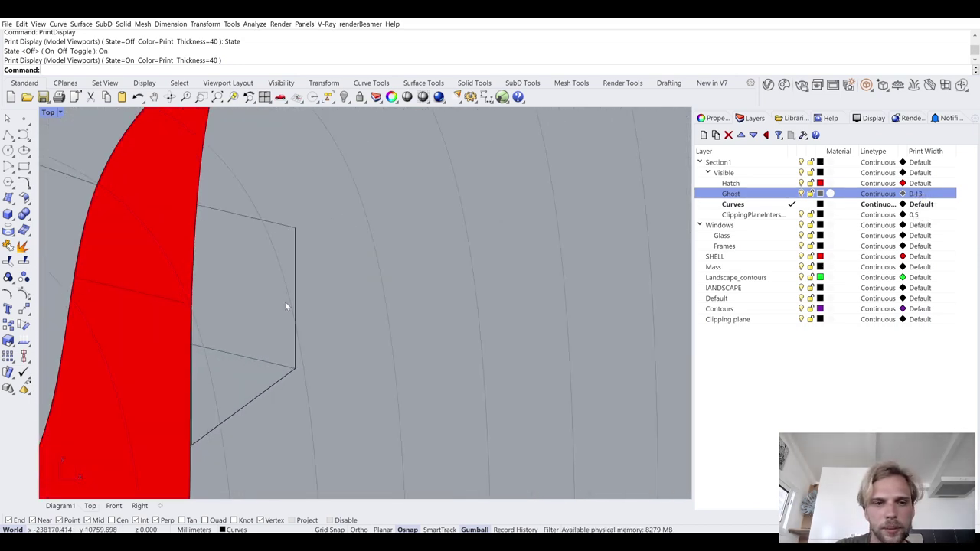
scroll(309, 345, down, 3)
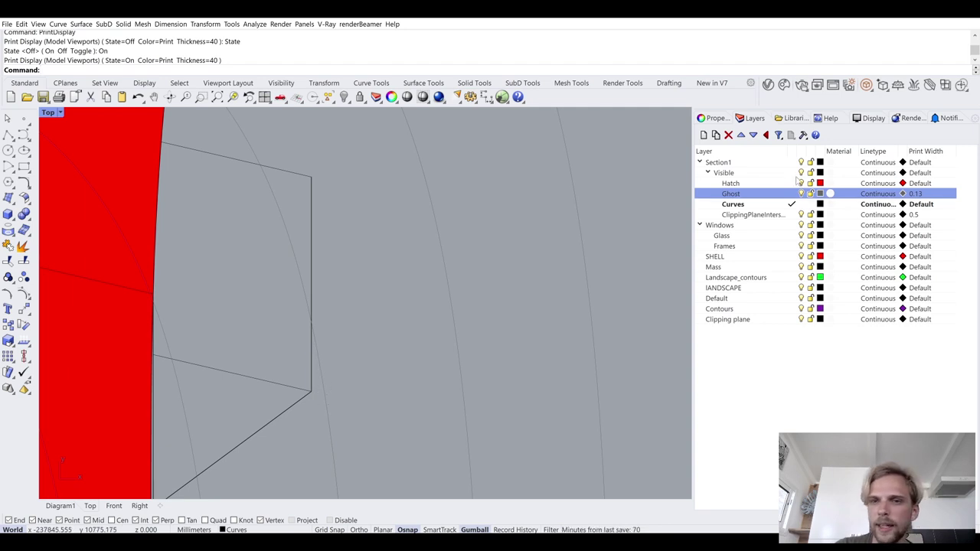
- Set the print width of the Curves layer to 2 mm and check its lines across the drawing
click(755, 203)
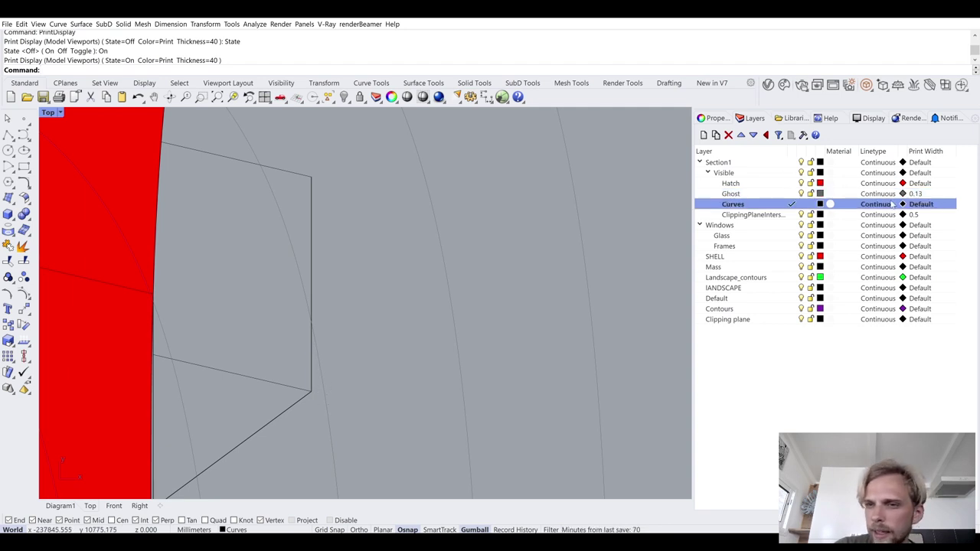
click(934, 208)
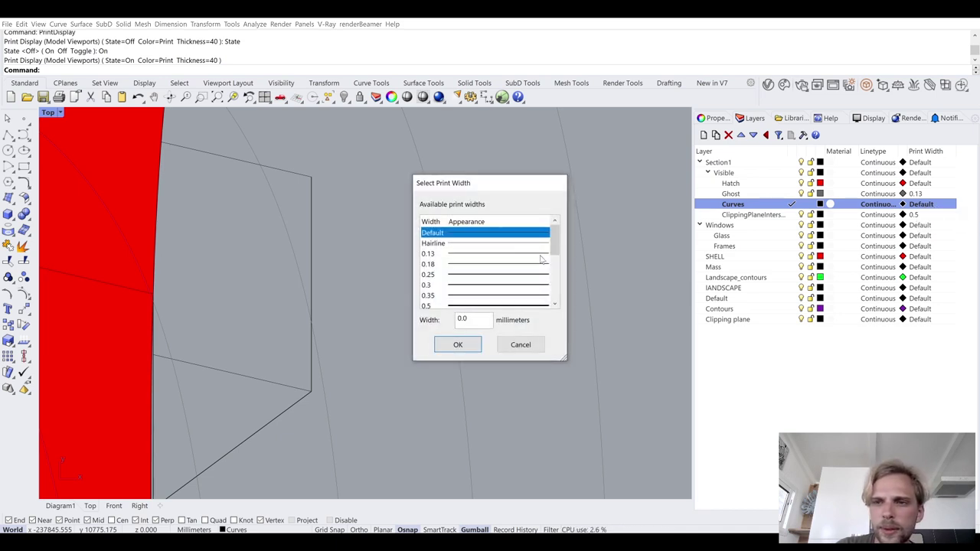
scroll(541, 261, down, 1)
scroll(540, 260, down, 3)
click(470, 286)
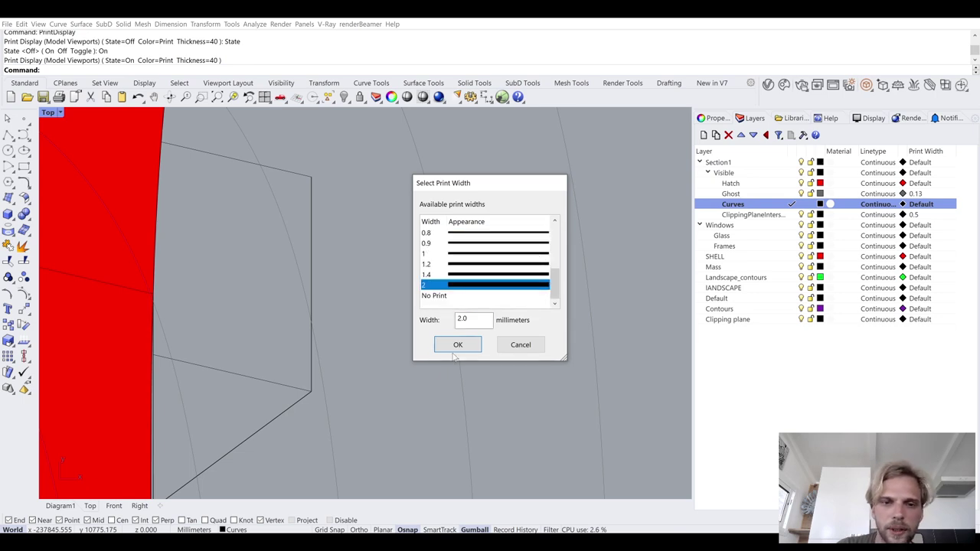
click(458, 345)
scroll(340, 324, down, 5)
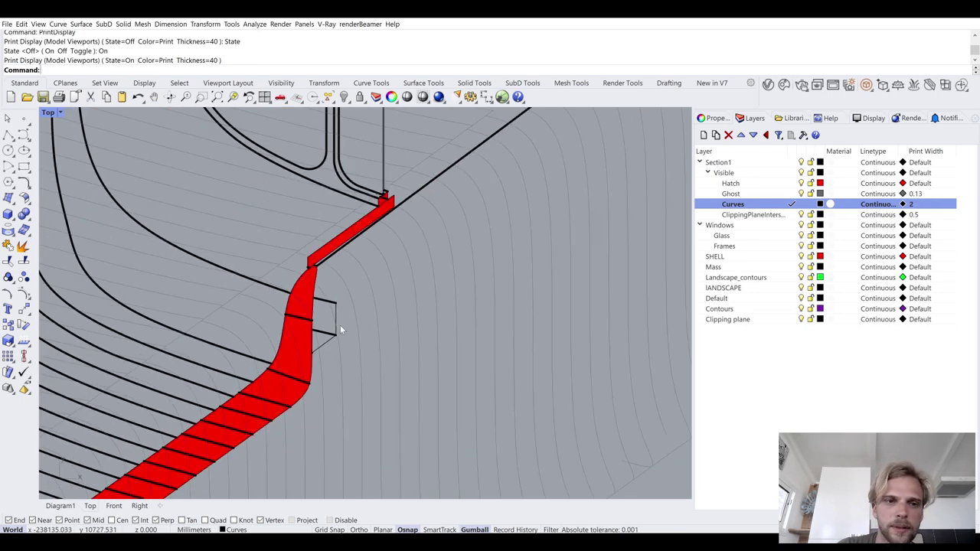
scroll(340, 325, down, 5)
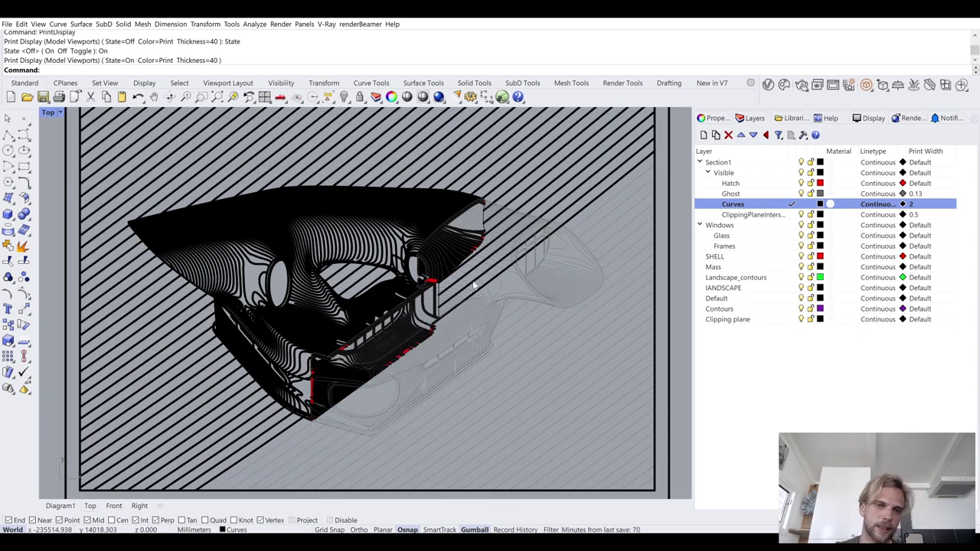
scroll(475, 286, up, 3)
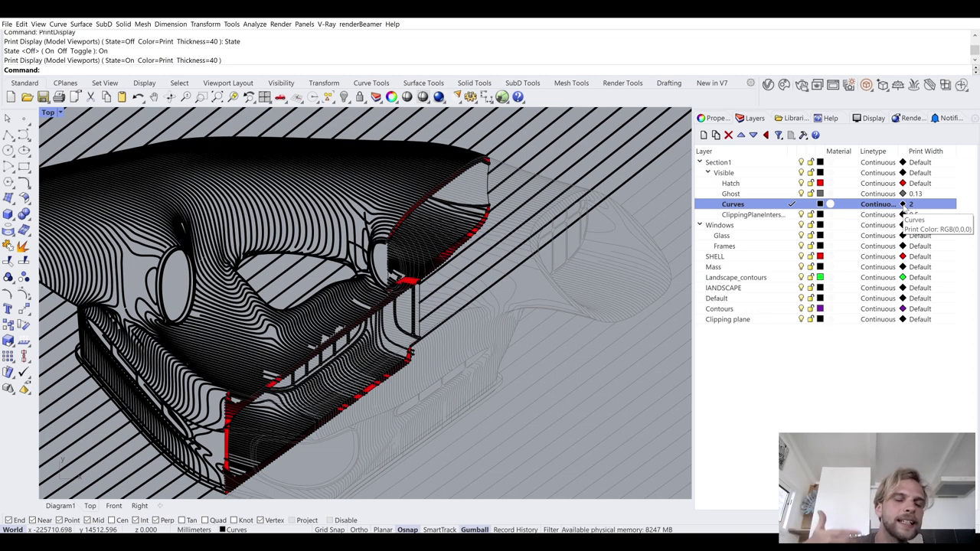
click(903, 204)
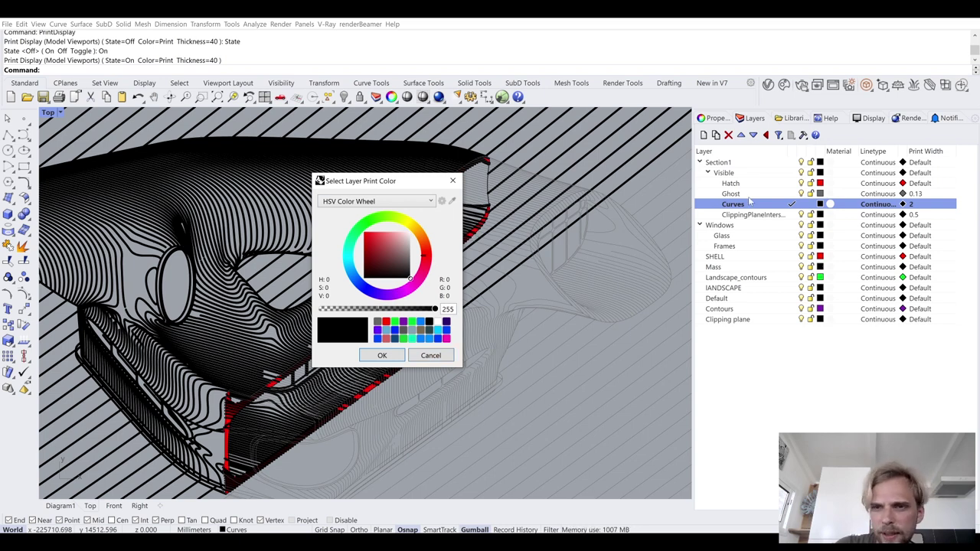
click(455, 353)
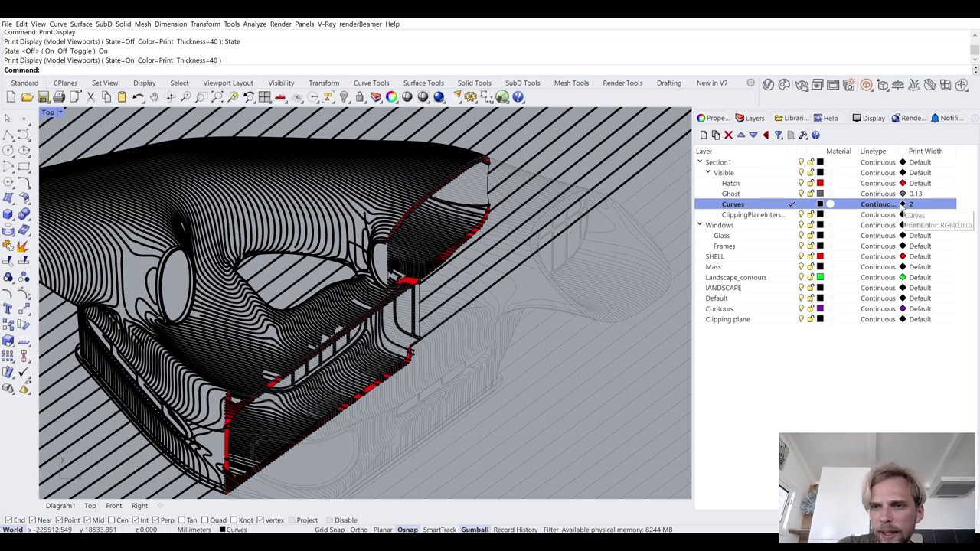
click(903, 205)
click(426, 357)
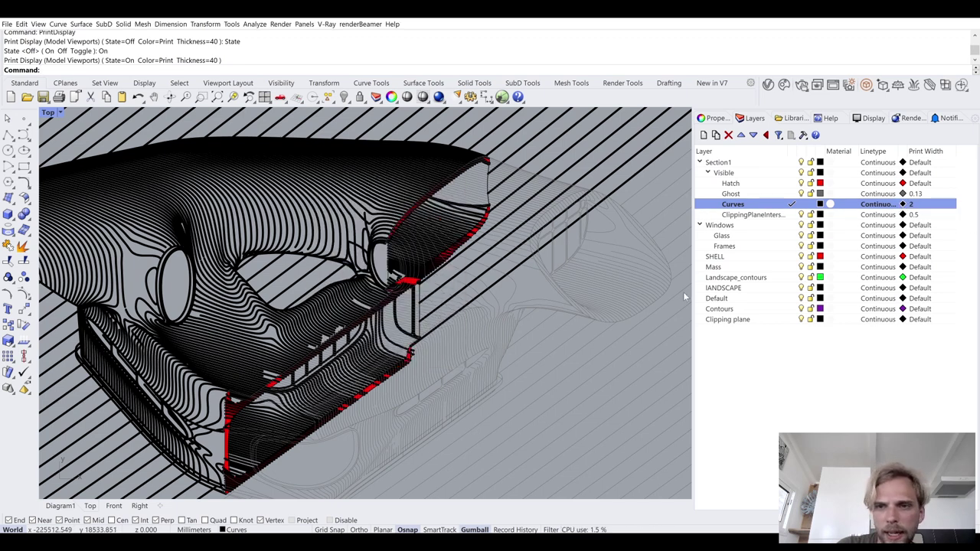
- Set the print width of the Curves layer to 0.18 mm
click(912, 205)
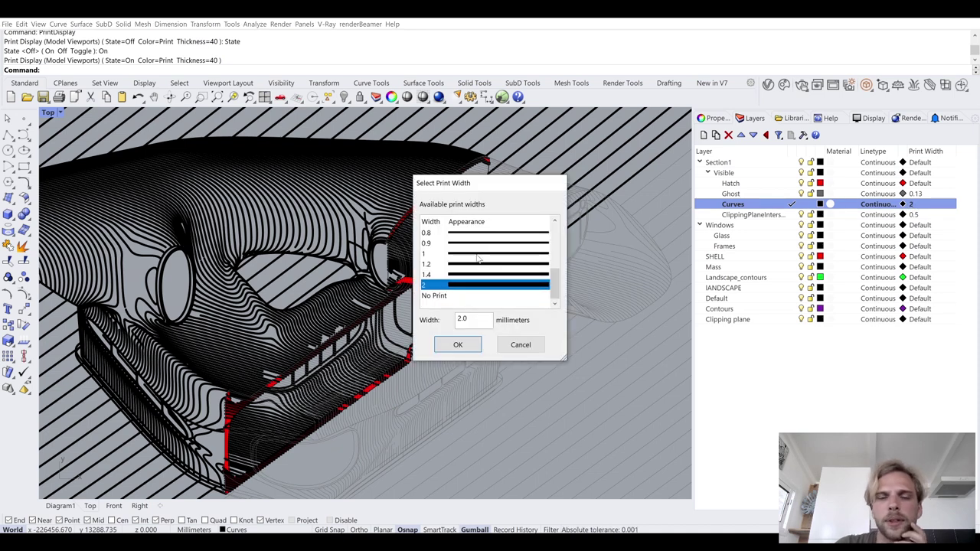
scroll(477, 258, up, 4)
click(452, 265)
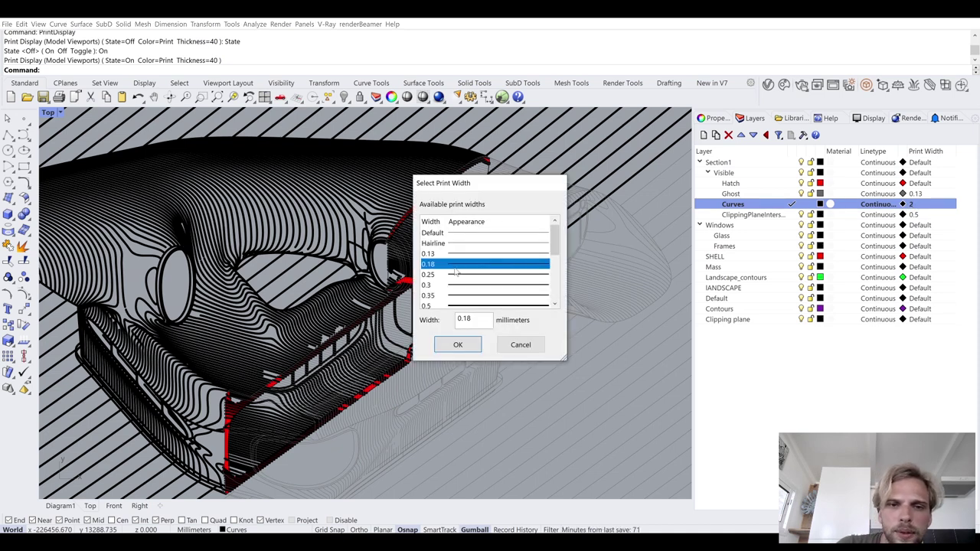
click(444, 348)
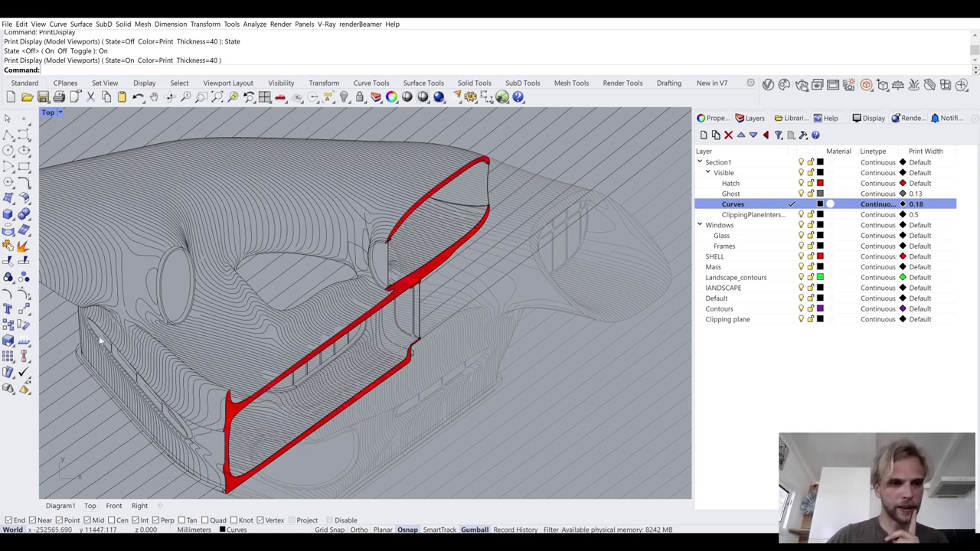
- Select the large oval window's frame and the shell's outline curves to check how the linework is grouped
click(158, 285)
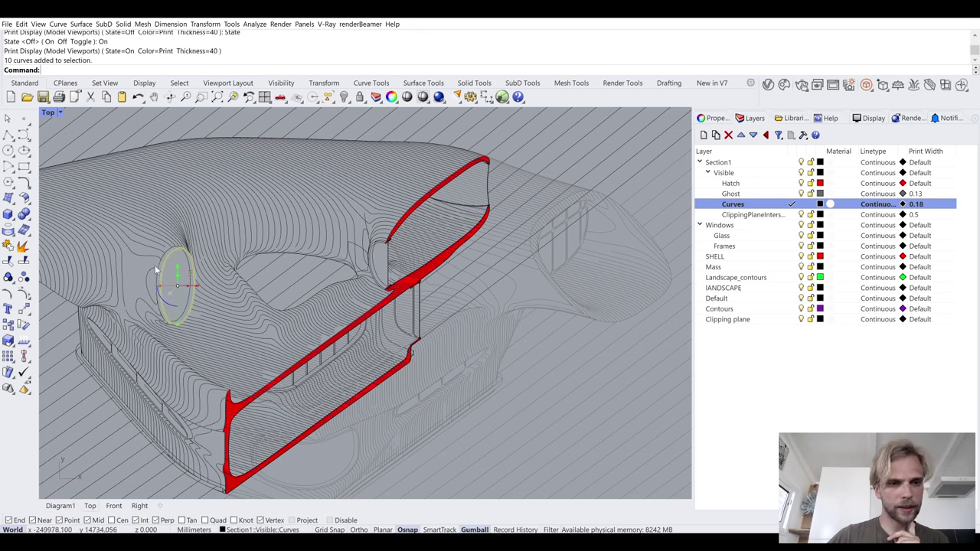
click(157, 268)
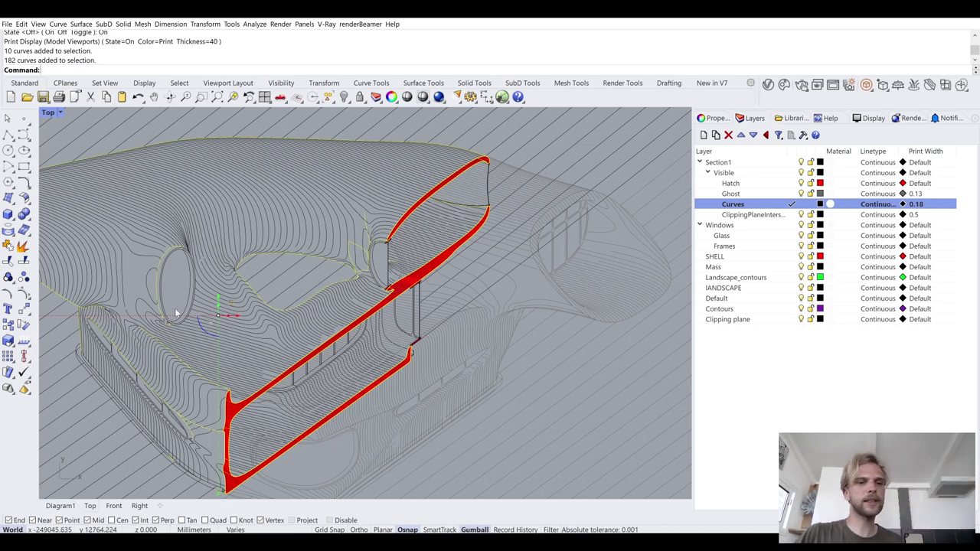
scroll(173, 302, down, 2)
scroll(77, 265, up, 3)
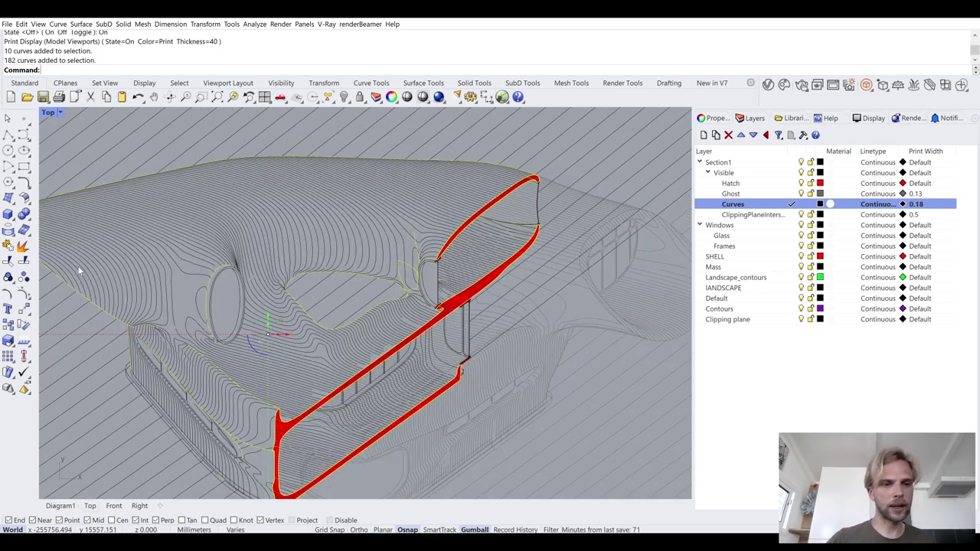
scroll(79, 265, down, 2)
right_drag(78, 265, 147, 231)
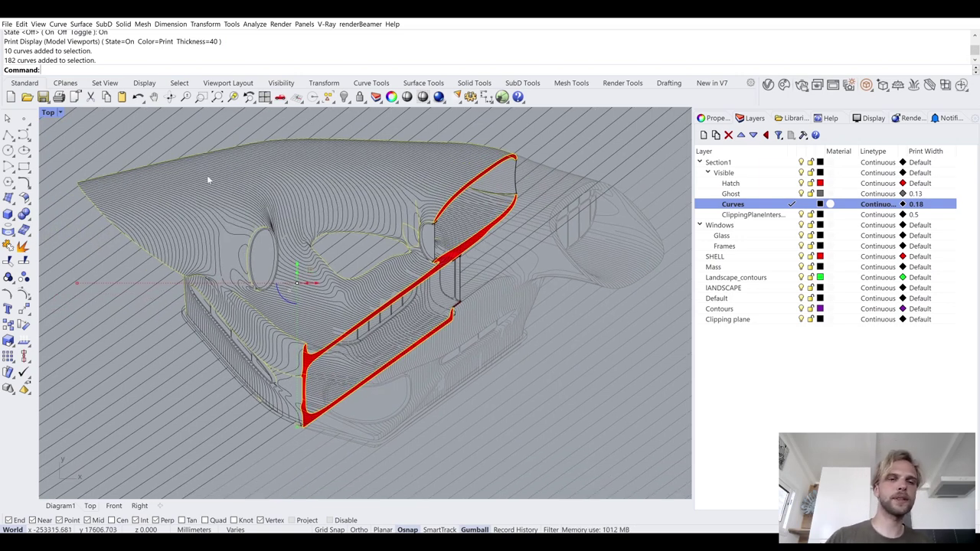
- Select the contour lines on the shell's left end and the short curve segments along its outer edge
scroll(253, 164, up, 4)
drag(212, 330, 209, 191)
scroll(209, 192, down, 3)
scroll(211, 271, up, 2)
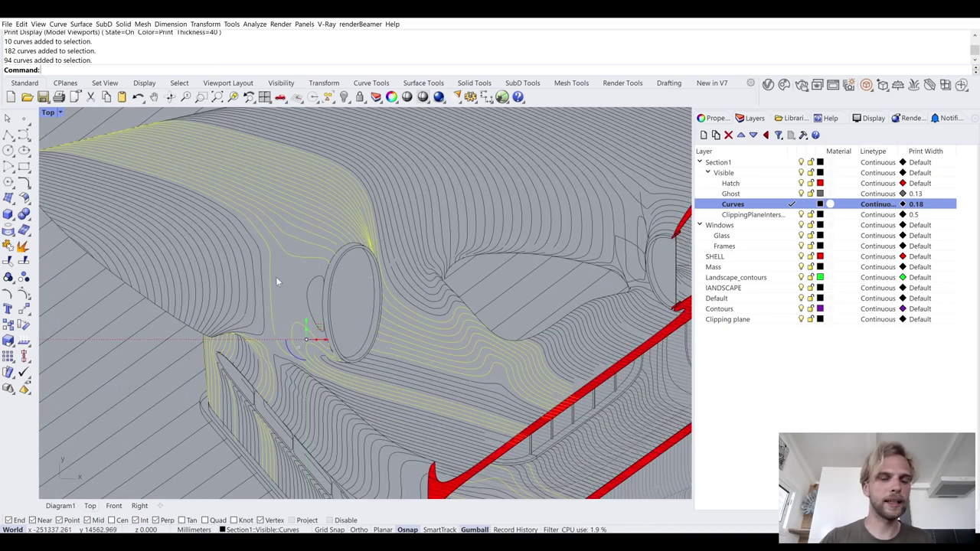
drag(163, 241, 107, 233)
scroll(87, 246, up, 3)
shift+click(86, 254)
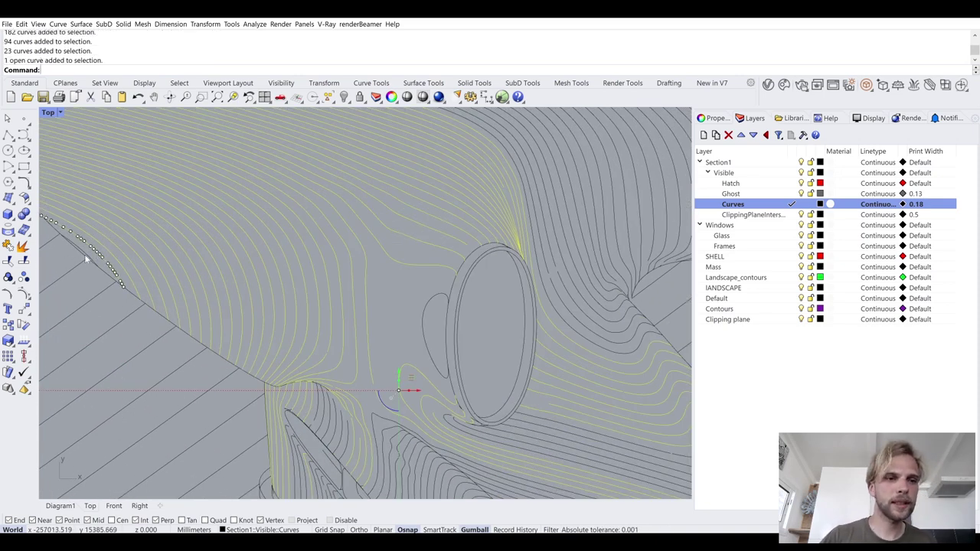
shift+click(87, 257)
- Add the contour lines between the large oval window and the roof opening to the selection
scroll(207, 247, down, 4)
scroll(339, 265, up, 5)
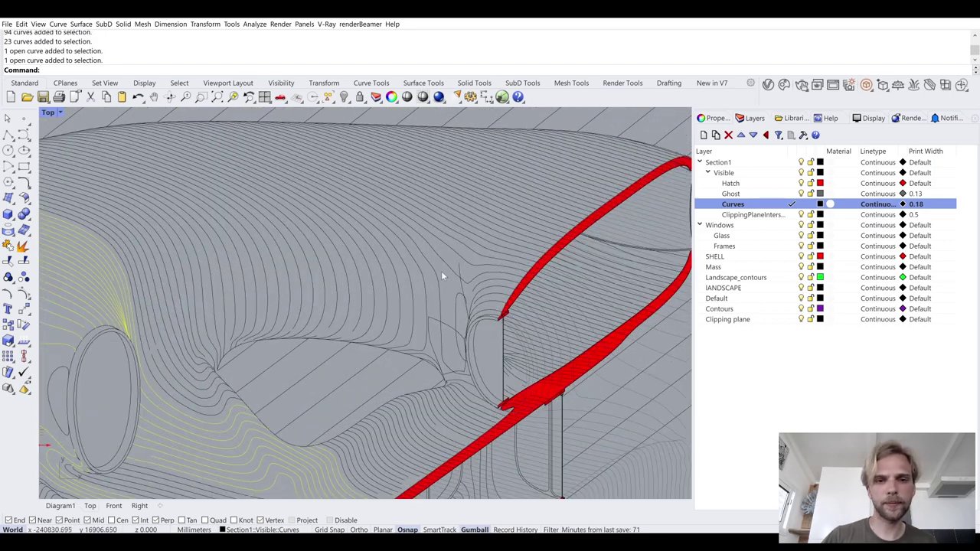
shift+drag(85, 266, 89, 258)
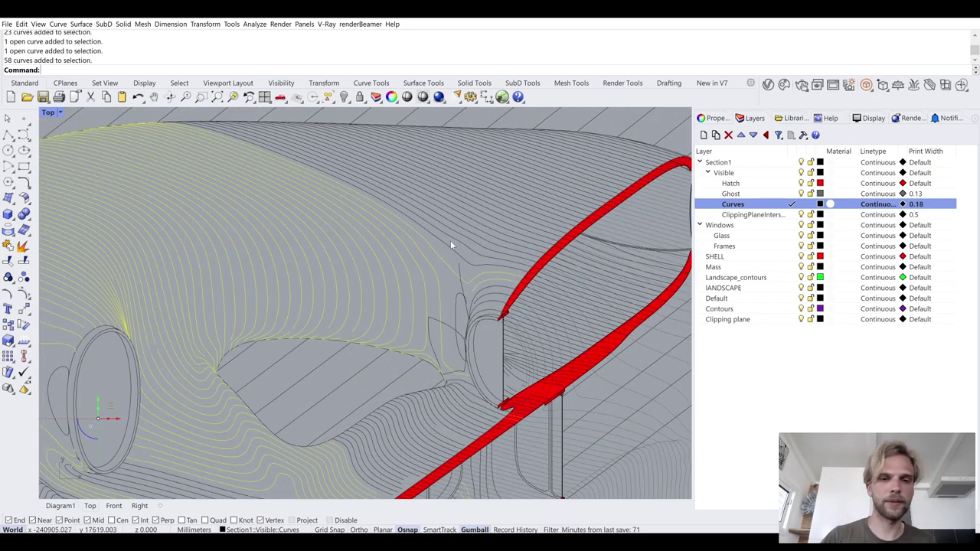
scroll(482, 226, up, 2)
scroll(486, 275, up, 2)
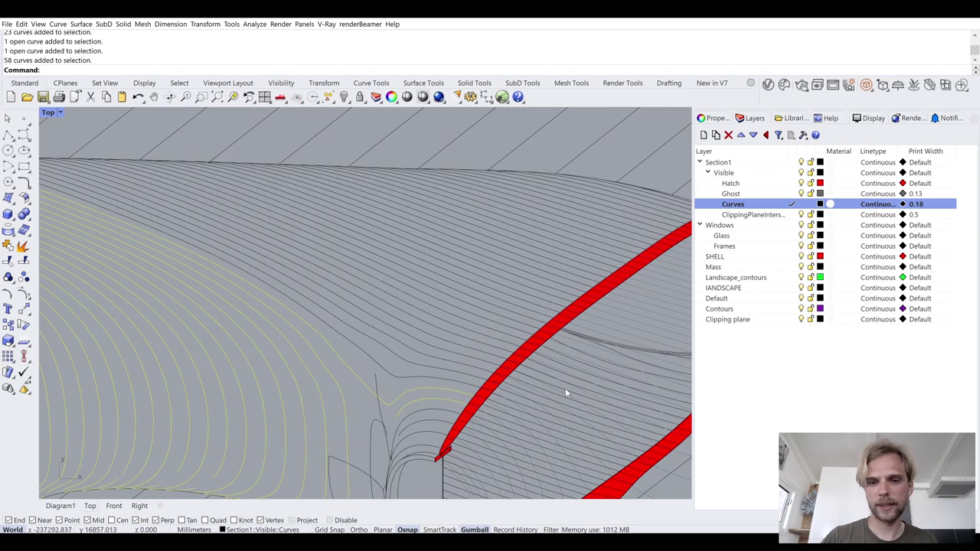
scroll(396, 274, down, 3)
scroll(518, 296, down, 2)
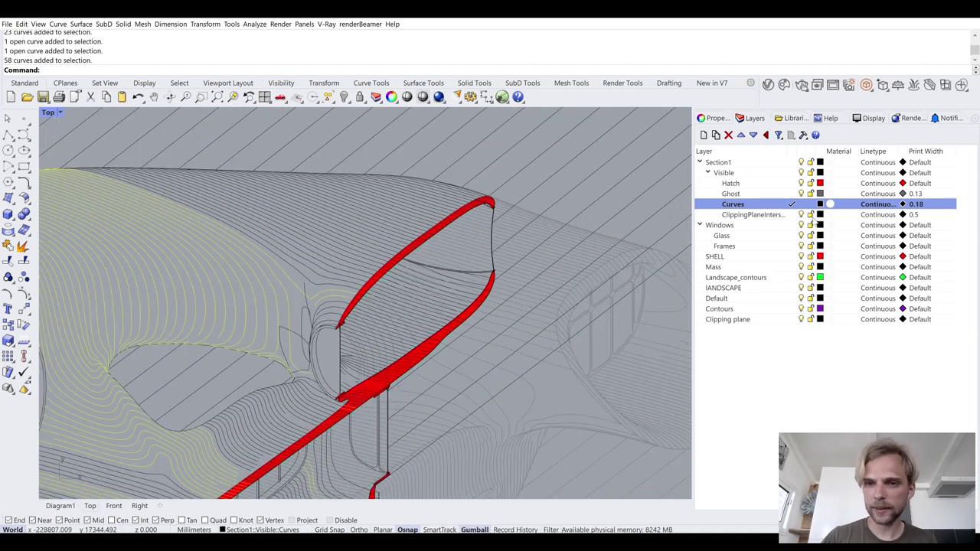
- Hide the Ghost layer and add the upper shell's contour lines up to the red section cut to the selection
click(797, 193)
scroll(335, 201, up, 4)
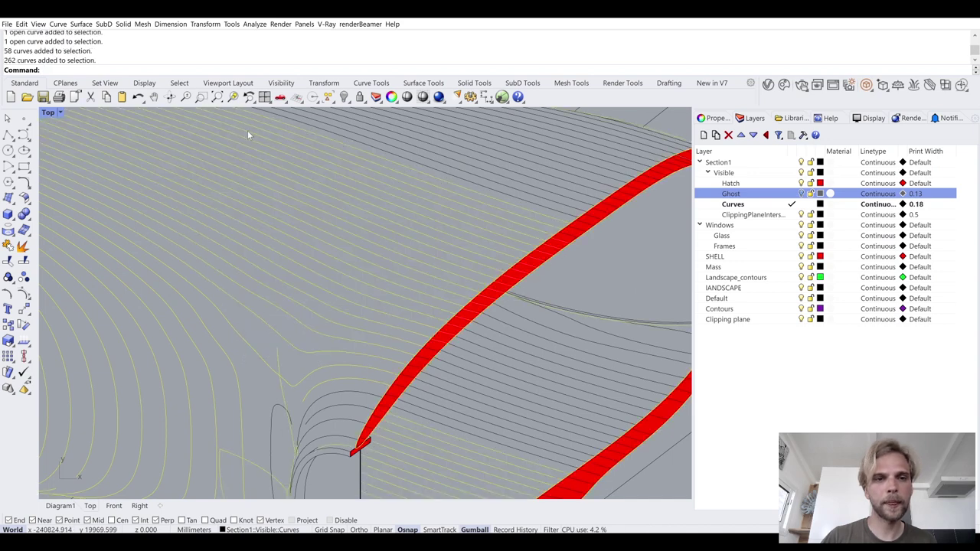
scroll(294, 344, up, 5)
click(588, 287)
drag(584, 287, 100, 352)
- Add the remaining contour lines around the upper section opening and the small oval window to the selection
scroll(373, 288, up, 3)
drag(288, 293, 154, 409)
scroll(250, 406, down, 5)
scroll(384, 184, up, 3)
scroll(389, 414, down, 3)
scroll(546, 265, up, 3)
click(546, 265)
scroll(360, 408, up, 5)
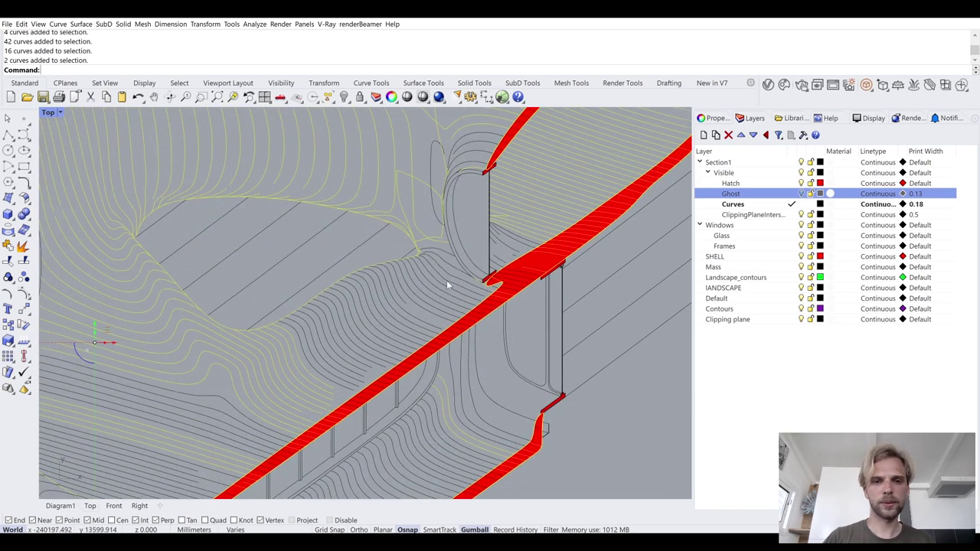
- Add the contour lines on the slope between the roof opening and the red section cut to the selection
drag(426, 234, 105, 446)
right_drag(379, 234, 435, 192)
scroll(317, 273, up, 3)
drag(317, 273, 280, 300)
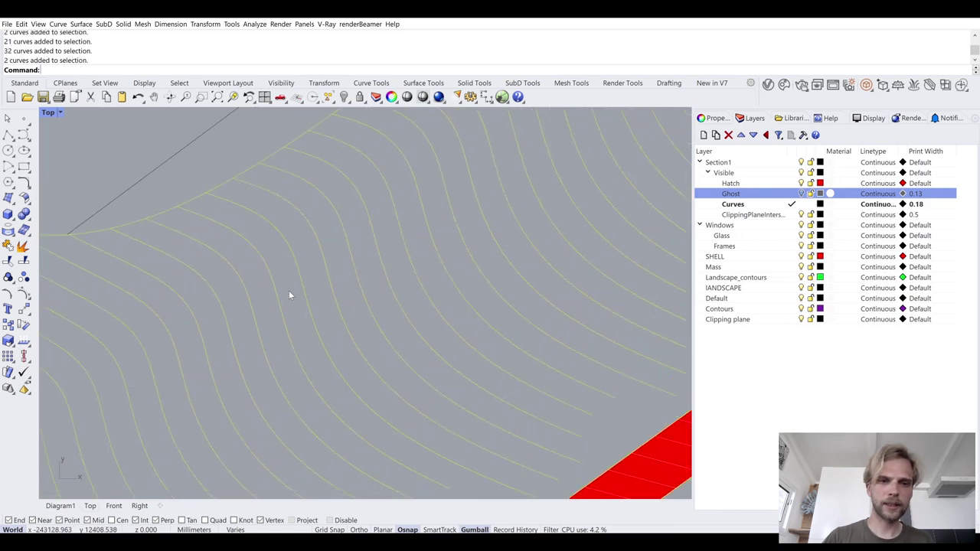
scroll(280, 299, down, 3)
right_drag(346, 286, 435, 248)
drag(435, 248, 406, 256)
scroll(448, 278, down, 3)
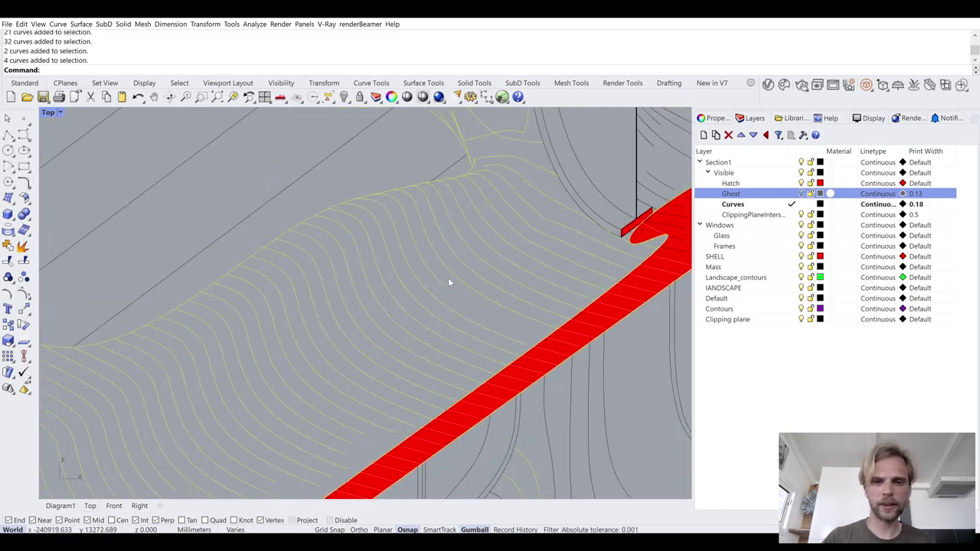
- Add the contour lines across the lower part of the shell and the lower room to the selection
right_drag(484, 310, 409, 240)
drag(378, 318, 350, 340)
drag(303, 411, 276, 388)
- Add the wavy contour lines on the sloping wall left of the vertical section cut to the selection
scroll(332, 329, up, 4)
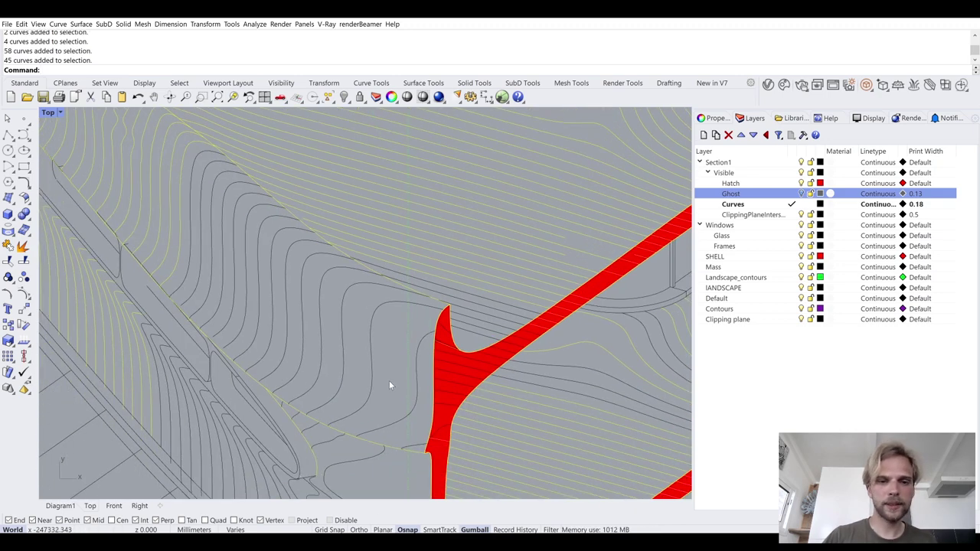
drag(289, 282, 353, 274)
drag(381, 315, 153, 202)
scroll(233, 276, up, 2)
scroll(412, 303, down, 5)
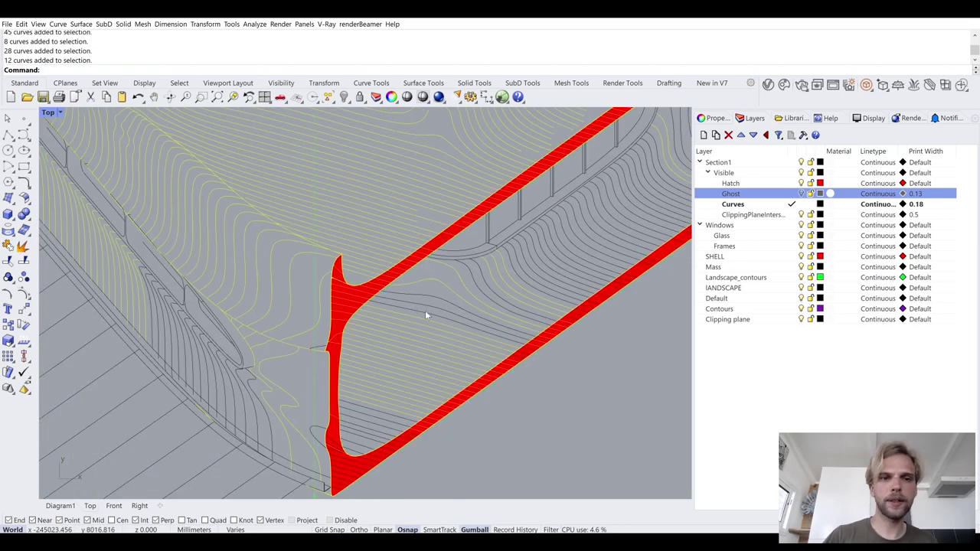
- Add the lower room's contour lines beneath the near end of the interior window strip to the selection
scroll(306, 220, up, 4)
drag(492, 281, 585, 276)
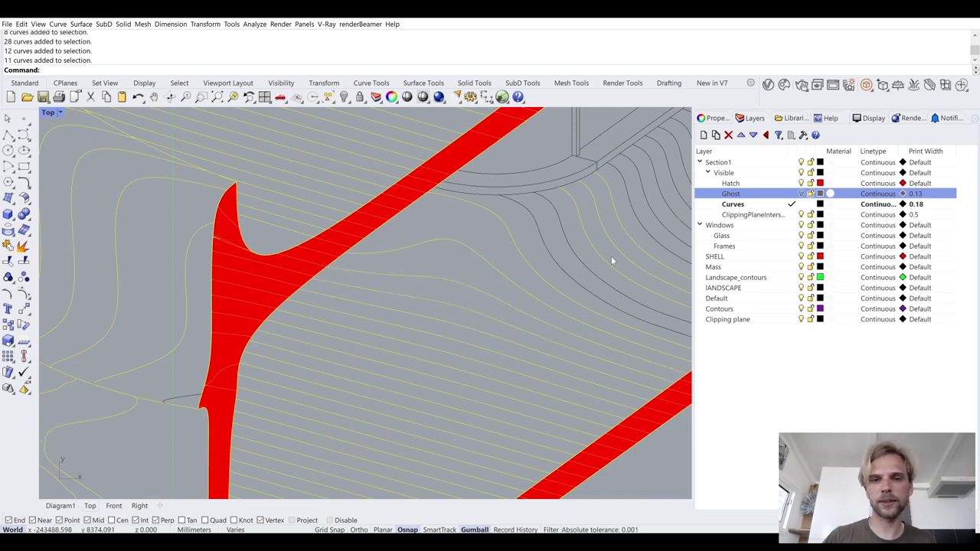
right_drag(585, 276, 304, 291)
scroll(433, 244, up, 1)
drag(442, 236, 260, 361)
shift+click(187, 381)
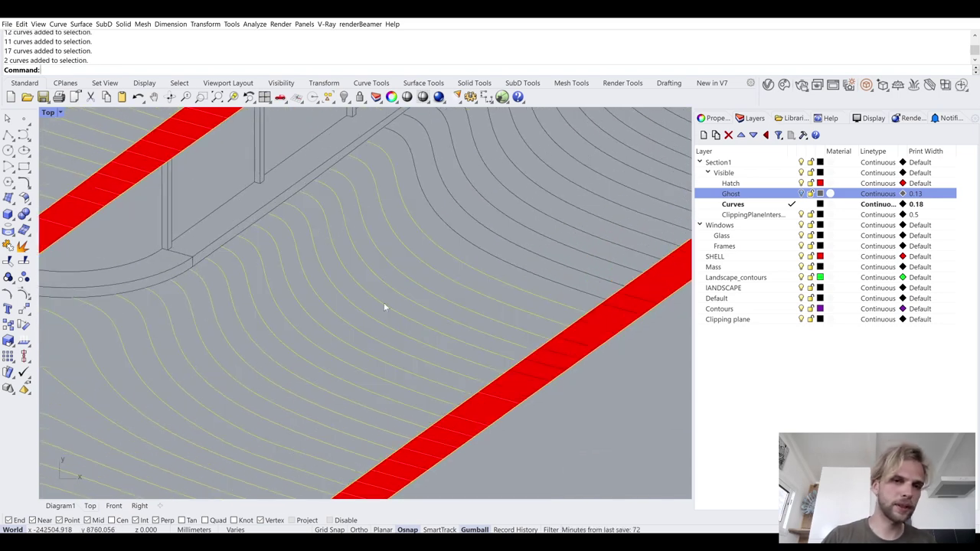
- Add the lower room's remaining contour lines toward its right end, including the single unselected curve mid-floor, to the selection
drag(470, 263, 469, 264)
right_drag(321, 352, 293, 366)
drag(482, 198, 306, 361)
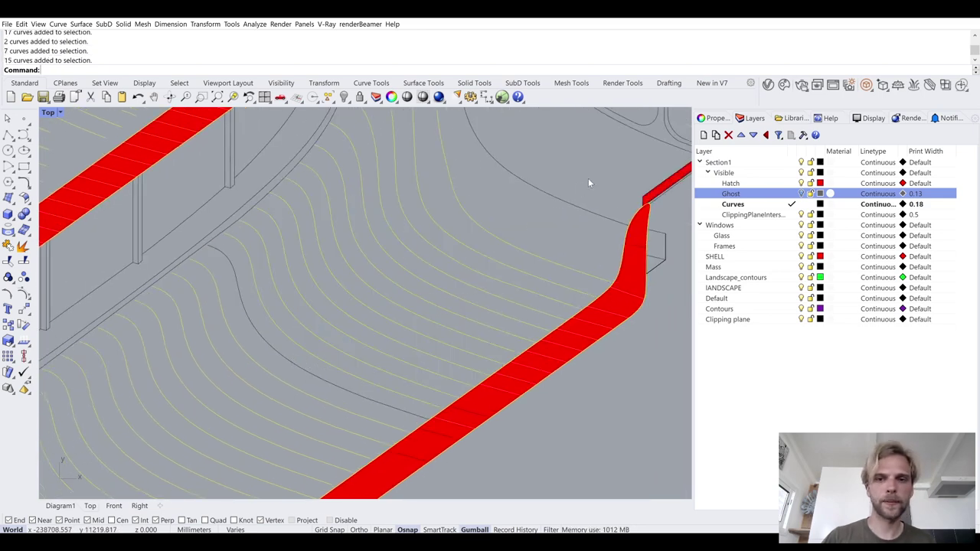
right_drag(579, 184, 448, 285)
scroll(448, 285, up, 1)
drag(358, 323, 360, 321)
scroll(390, 291, down, 3)
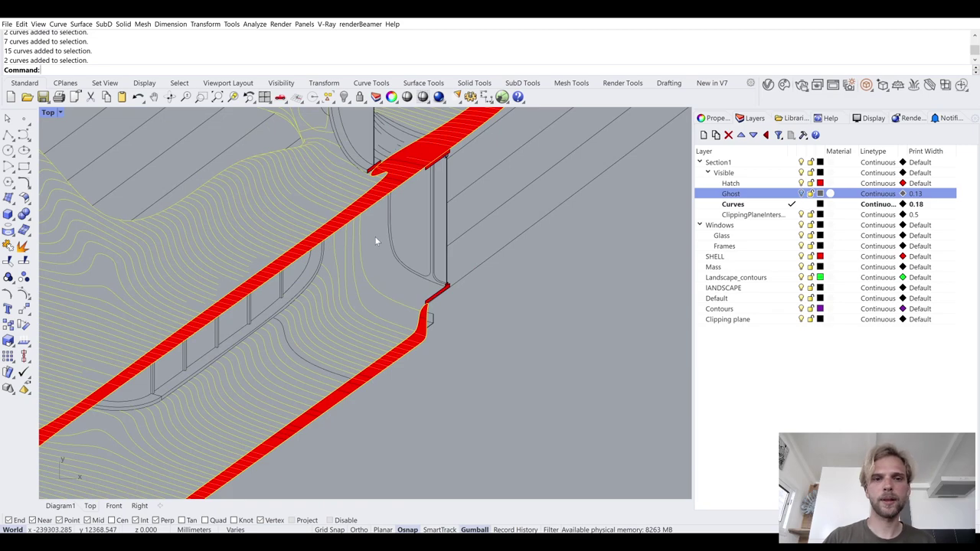
scroll(353, 262, up, 3)
click(295, 343)
scroll(260, 364, down, 3)
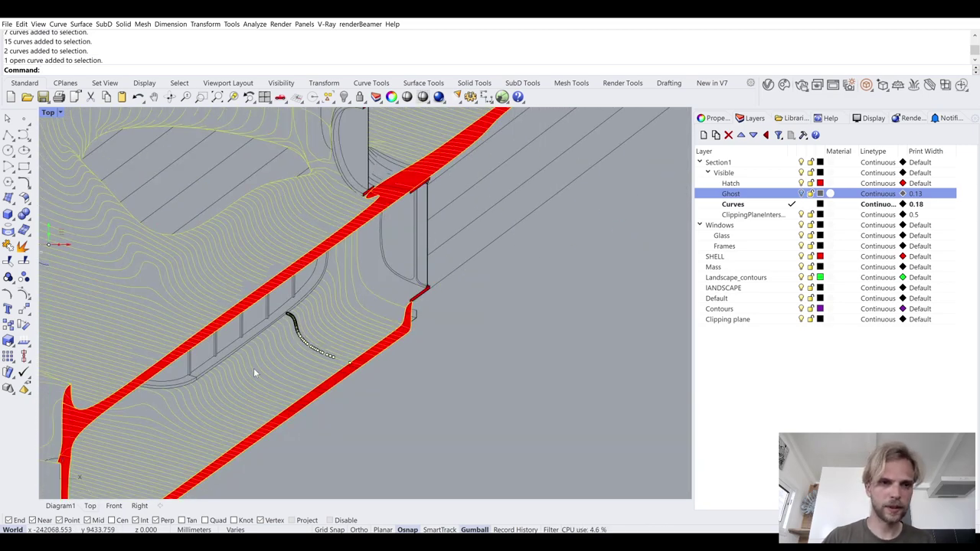
- Add the contour lines in the lower room's bottom corner and just outside its wall to the selection
scroll(361, 242, up, 5)
drag(363, 264, 297, 402)
drag(204, 357, 161, 304)
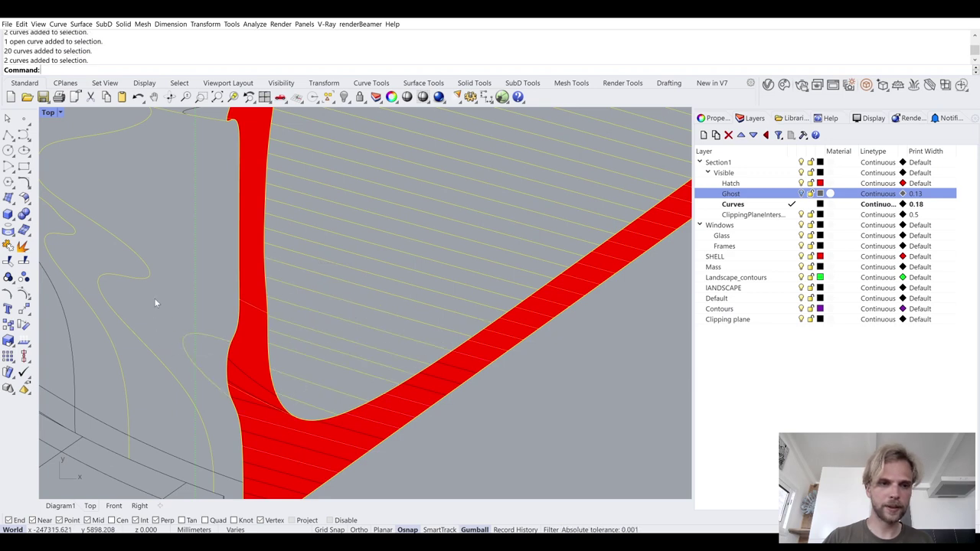
scroll(319, 326, down, 3)
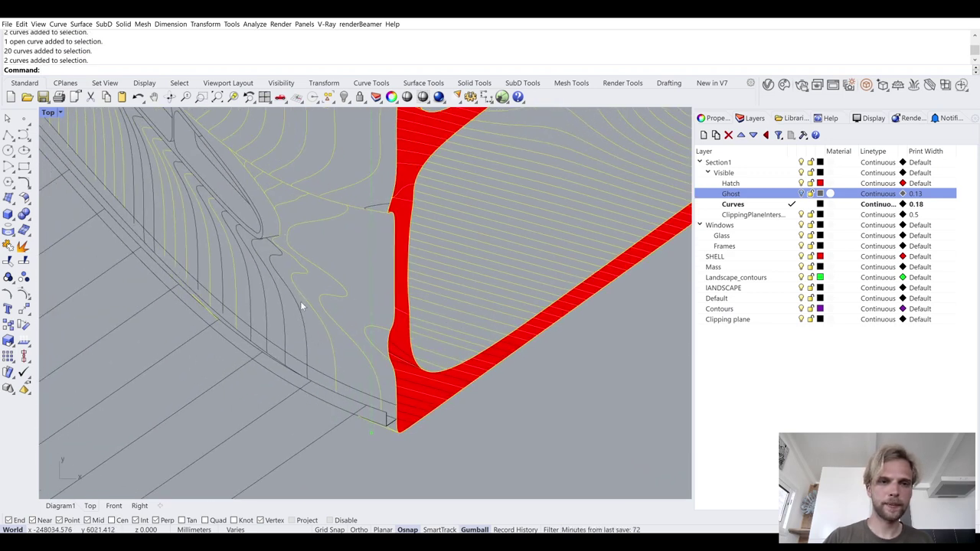
- Add the remaining contour lines on the outer wall below the long exterior window strip to the selection
drag(221, 270, 210, 267)
scroll(219, 247, up, 4)
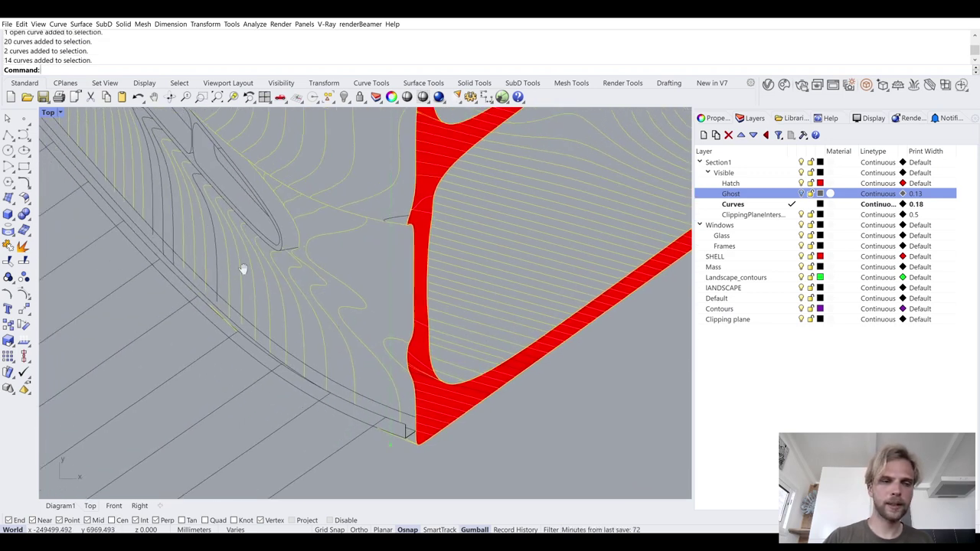
drag(379, 374, 278, 281)
drag(305, 312, 306, 311)
drag(255, 241, 252, 234)
scroll(214, 190, down, 4)
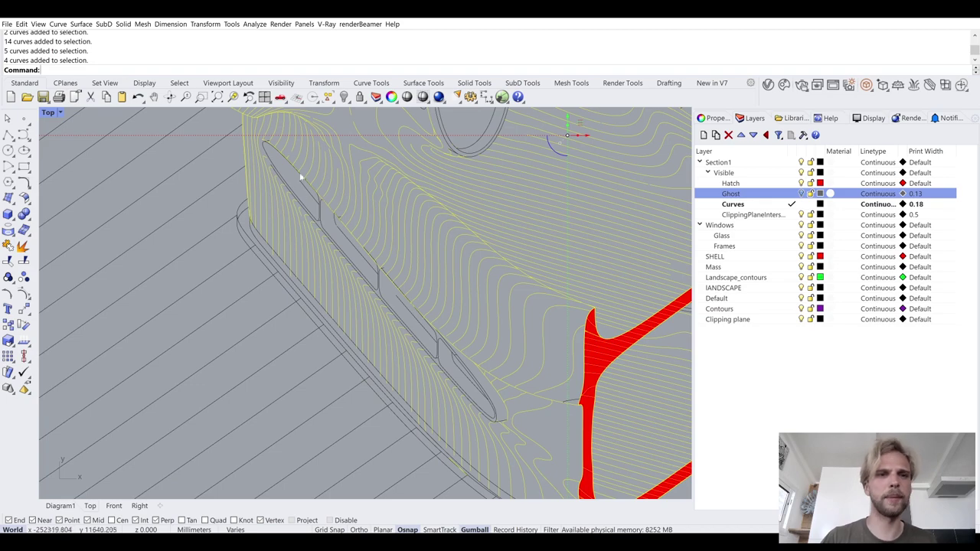
- Add the curved contour line beside the large oval window to the selection and check the whole drawing for missed lines
scroll(302, 188, up, 5)
scroll(302, 184, down, 6)
scroll(296, 274, up, 6)
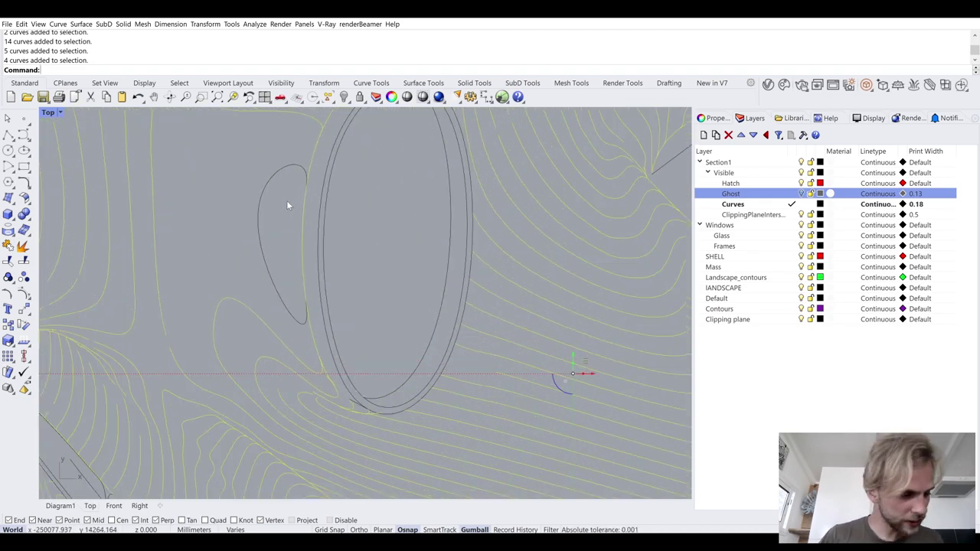
click(260, 208)
ctrl+shift+right_drag(189, 195, 376, 236)
scroll(360, 222, down, 2)
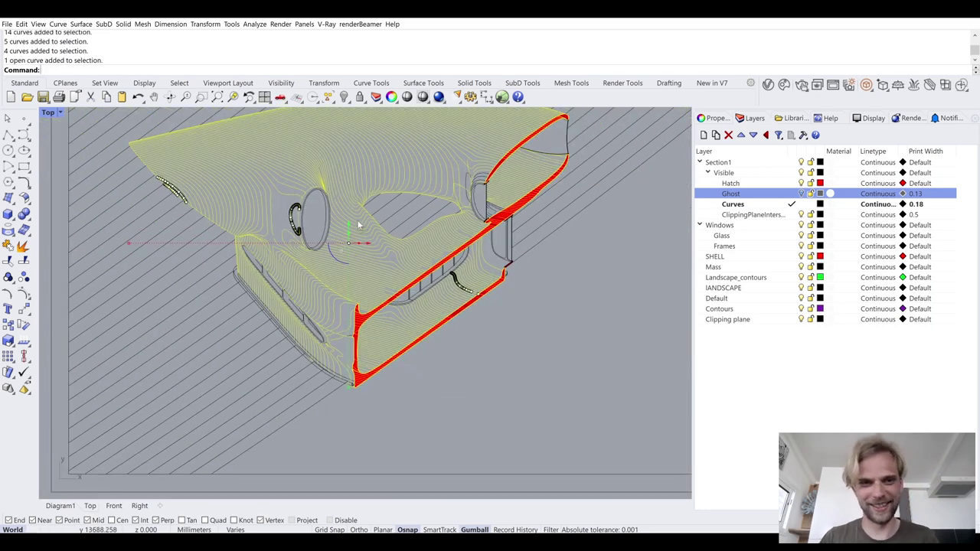
right_drag(317, 212, 252, 204)
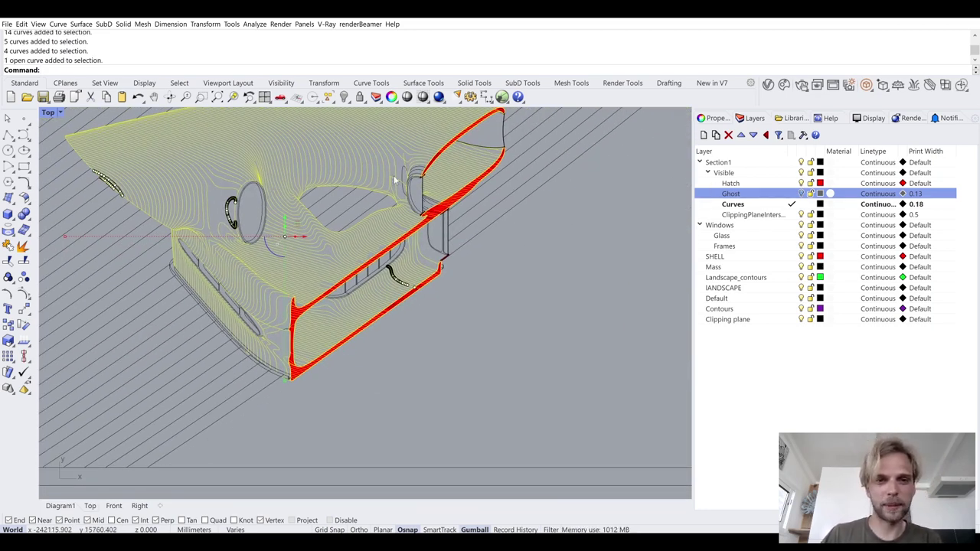
right_drag(349, 183, 333, 256)
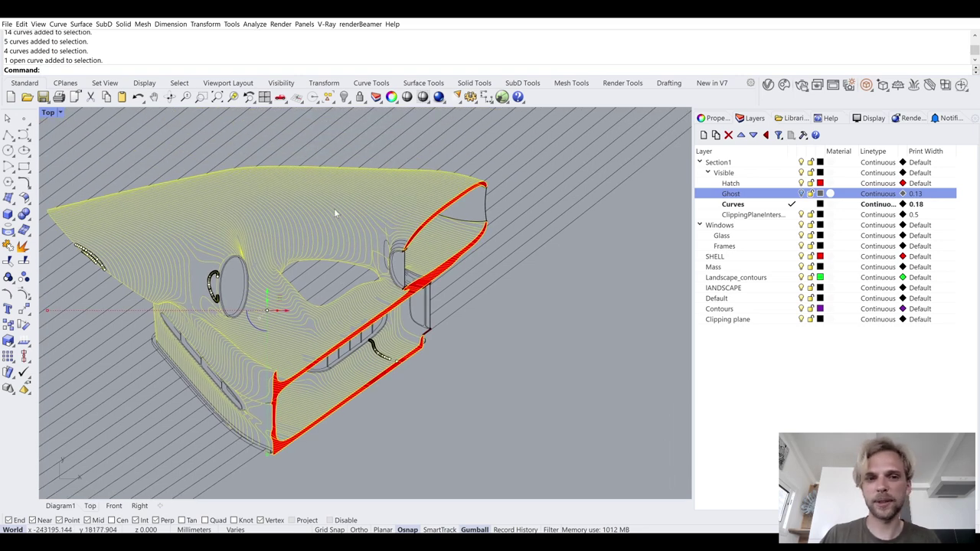
- Add the curved contour line beside the small oval window to the selection and undo the accidental move of the curves
scroll(476, 269, up, 10)
drag(465, 325, 447, 379)
right_drag(322, 346, 406, 248)
scroll(417, 283, down, 3)
click(406, 258)
scroll(402, 251, down, 2)
key(ctrl+z)
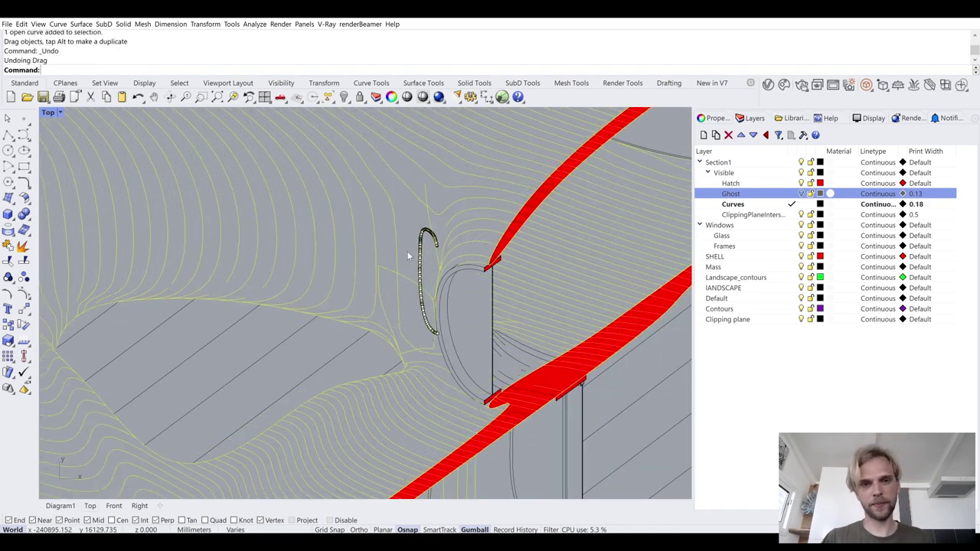
scroll(436, 276, down, 4)
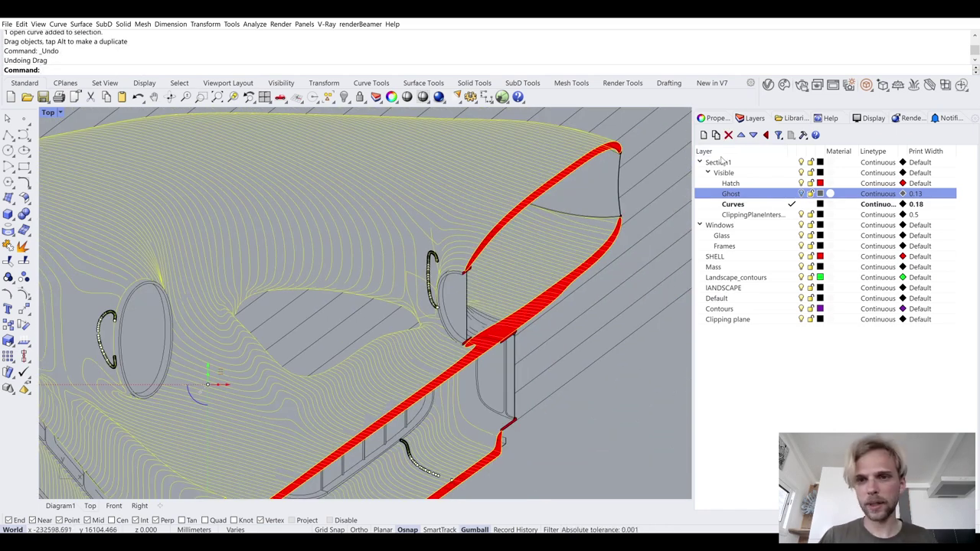
- Create a layer named Make2dcontours among the Visible sublayers and give it a blue display colour
click(702, 135)
text(c)
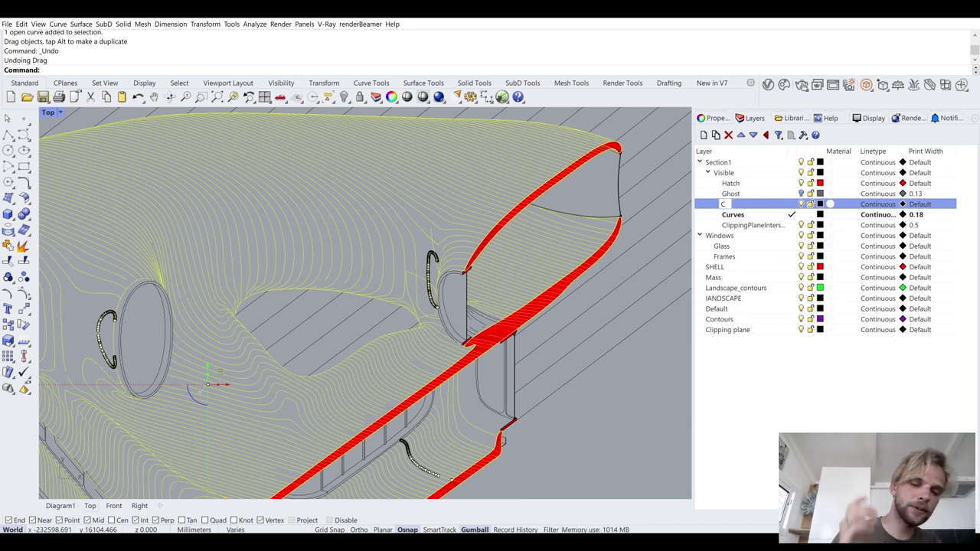
text(ake2dcontours)
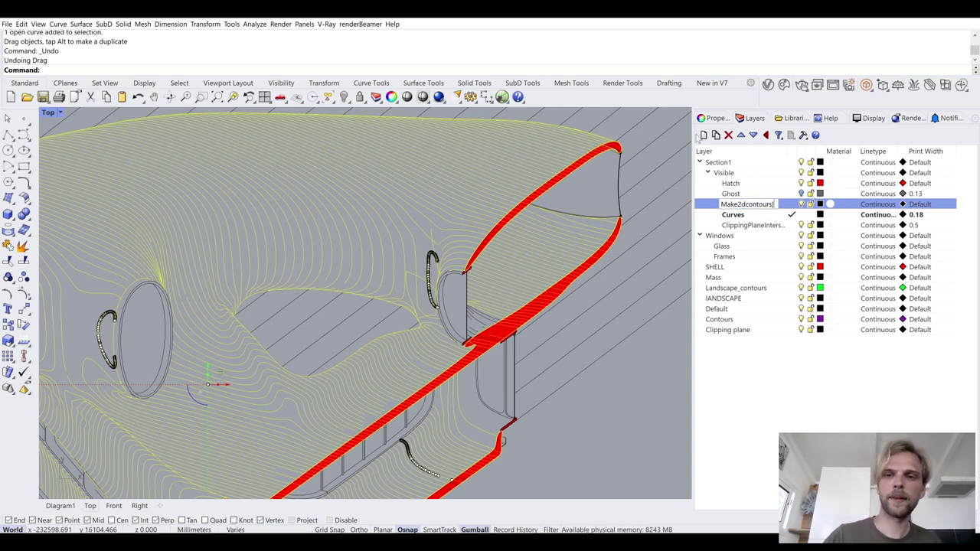
key(Return)
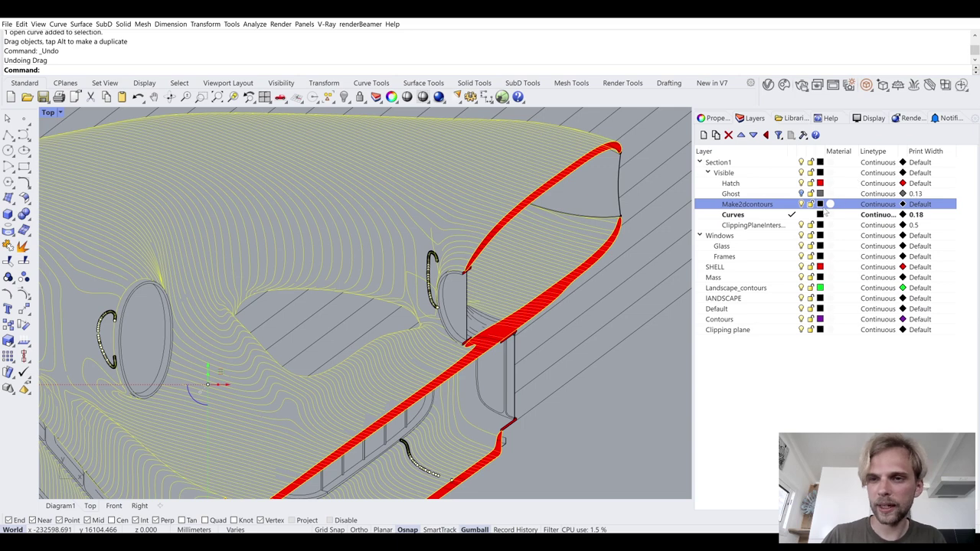
click(820, 204)
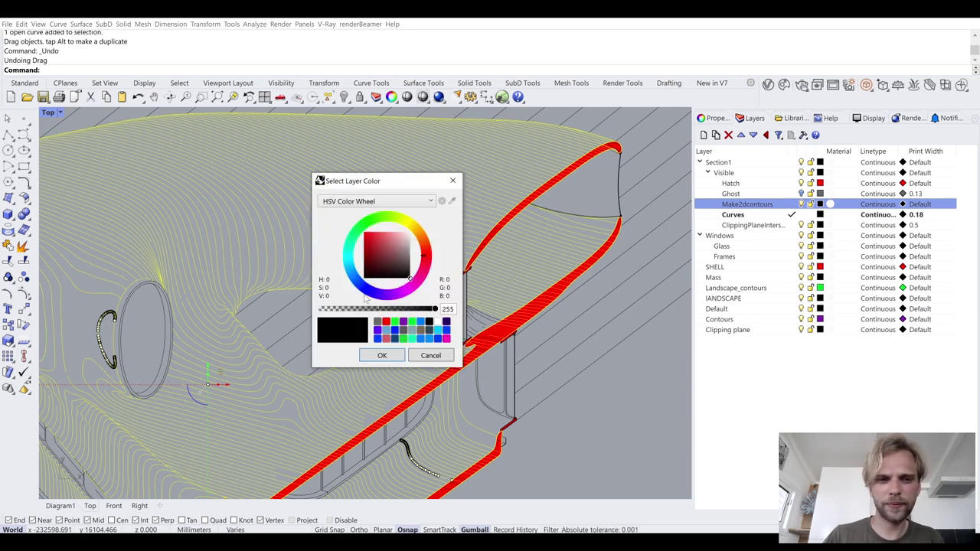
click(377, 330)
click(382, 357)
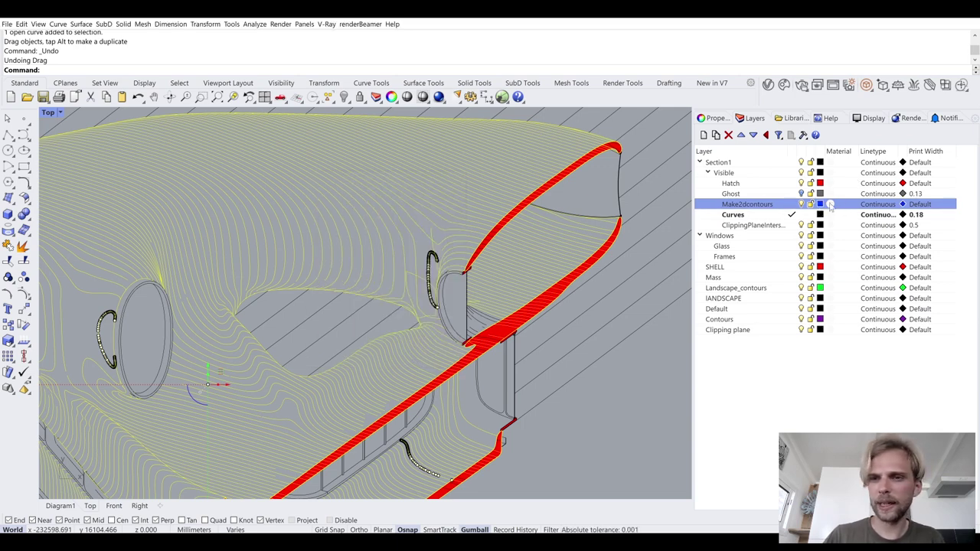
- Move the selected contour lines to the Make2dcontours layer and hide that layer to check the remaining linework
right_click(743, 209)
click(774, 357)
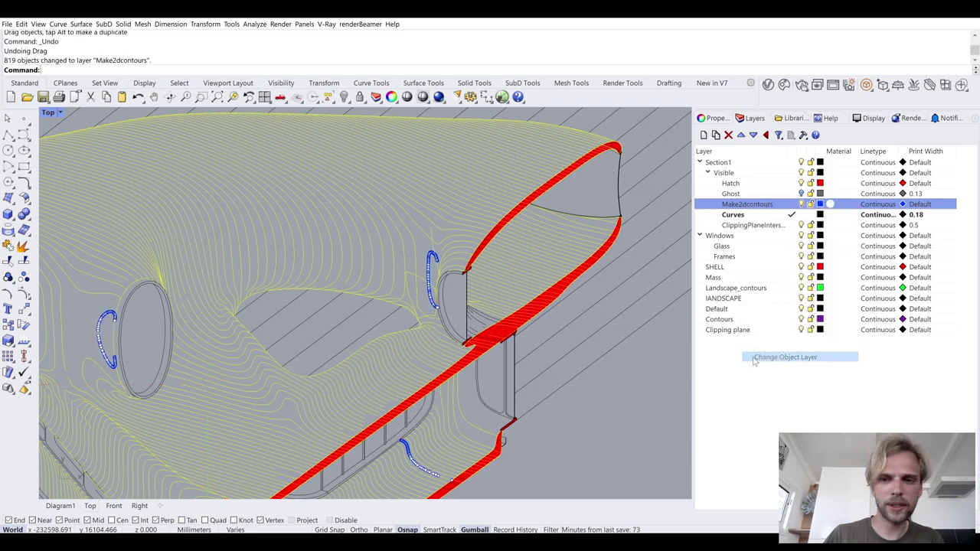
key(Escape)
scroll(642, 156, down, 5)
scroll(468, 205, up, 2)
scroll(468, 205, down, 4)
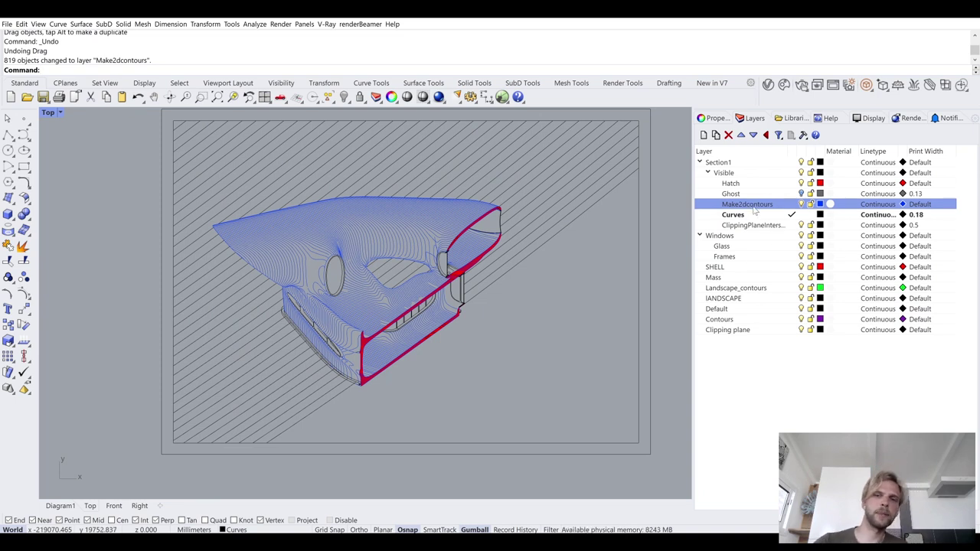
click(801, 205)
click(802, 204)
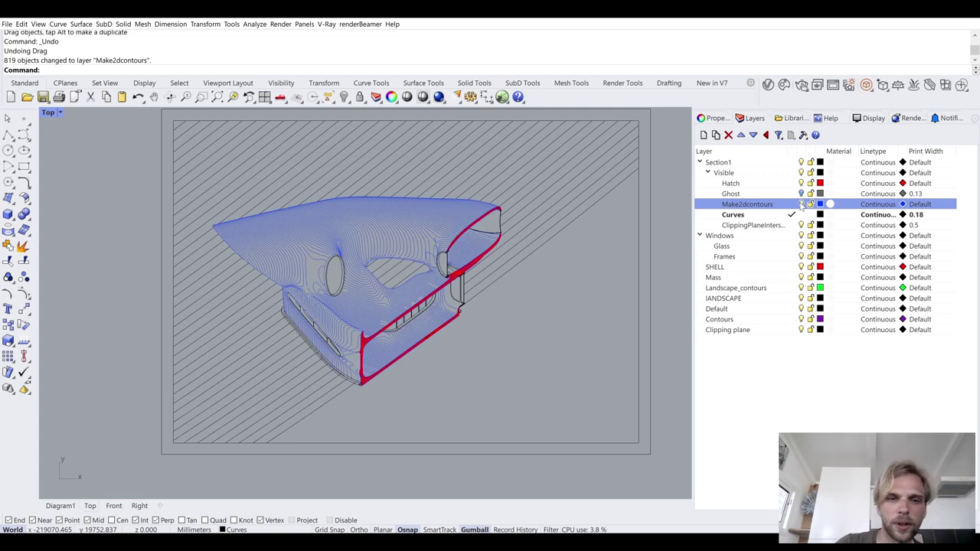
click(802, 204)
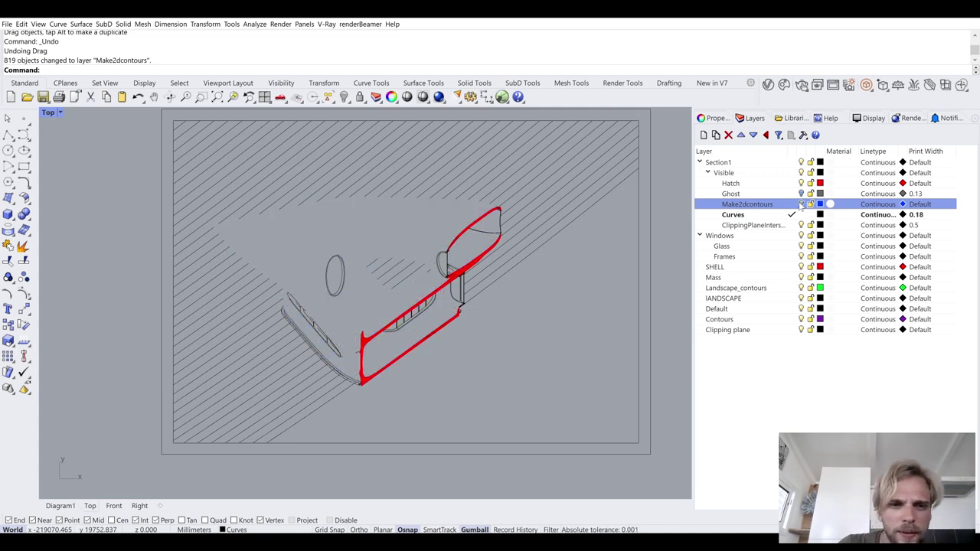
- Show Make2dcontours again and move the shell's outline curves from it back to the Curves layer
right_drag(291, 281, 357, 260)
scroll(356, 260, up, 4)
click(802, 205)
scroll(215, 198, up, 3)
click(227, 184)
scroll(228, 185, down, 3)
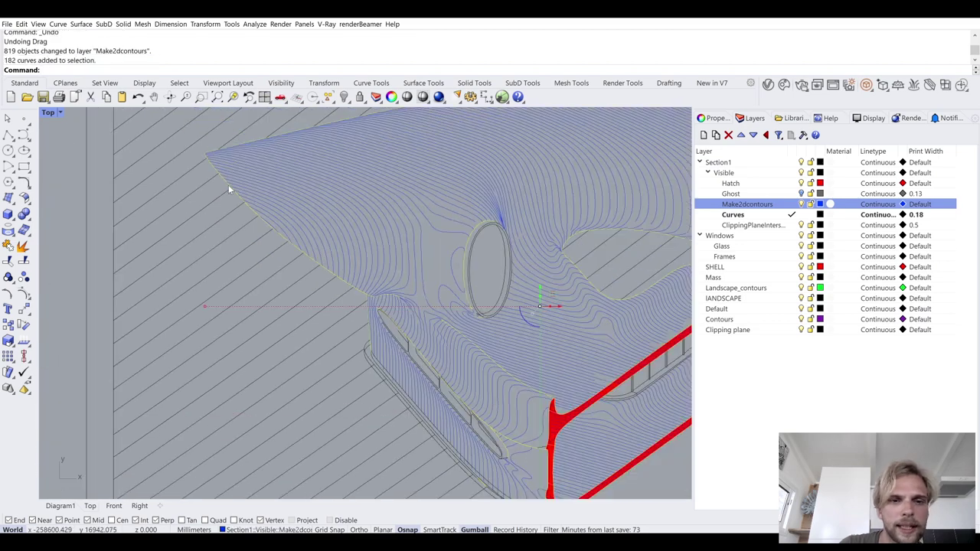
scroll(228, 185, down, 3)
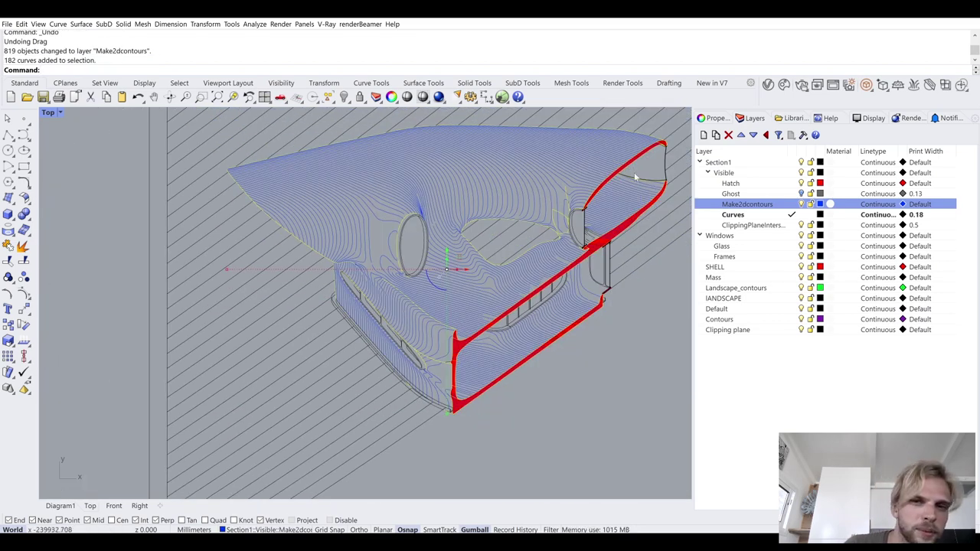
right_click(766, 214)
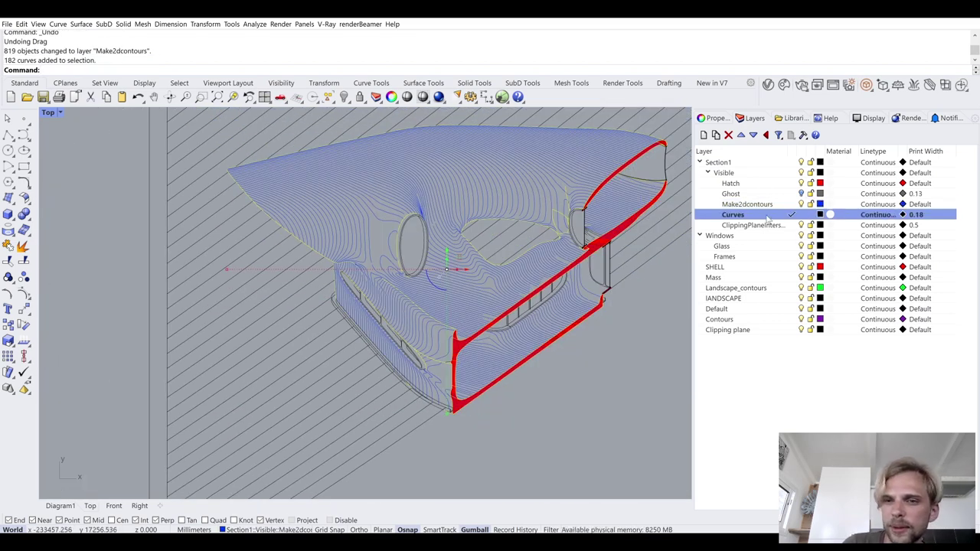
click(811, 370)
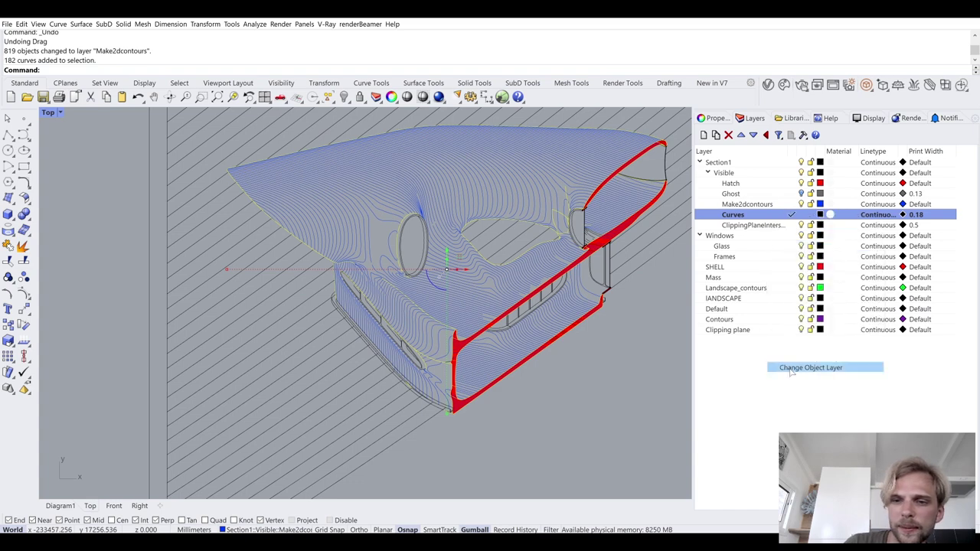
- Make Make2dcontours current and move the leftover black contour lines between the small oval window and the section cut onto it
click(792, 204)
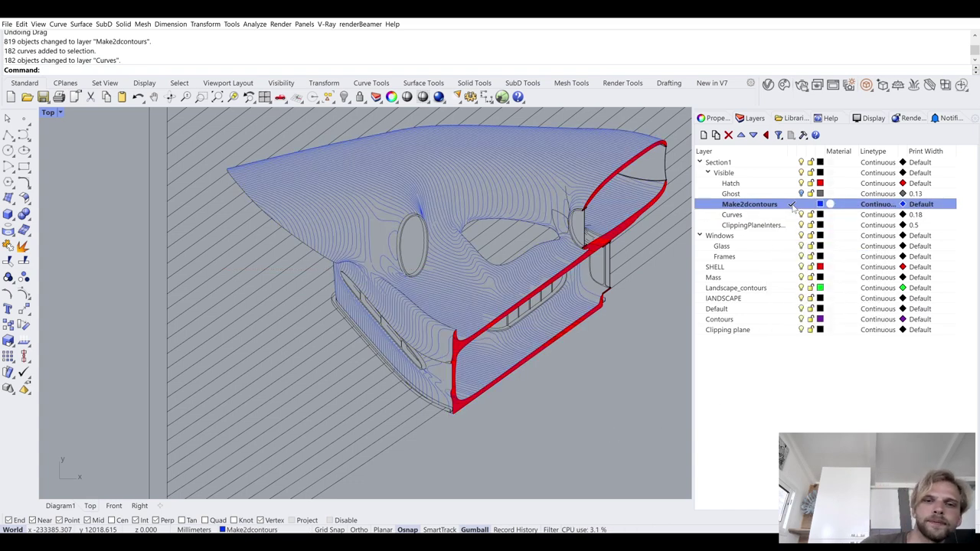
scroll(423, 246, up, 10)
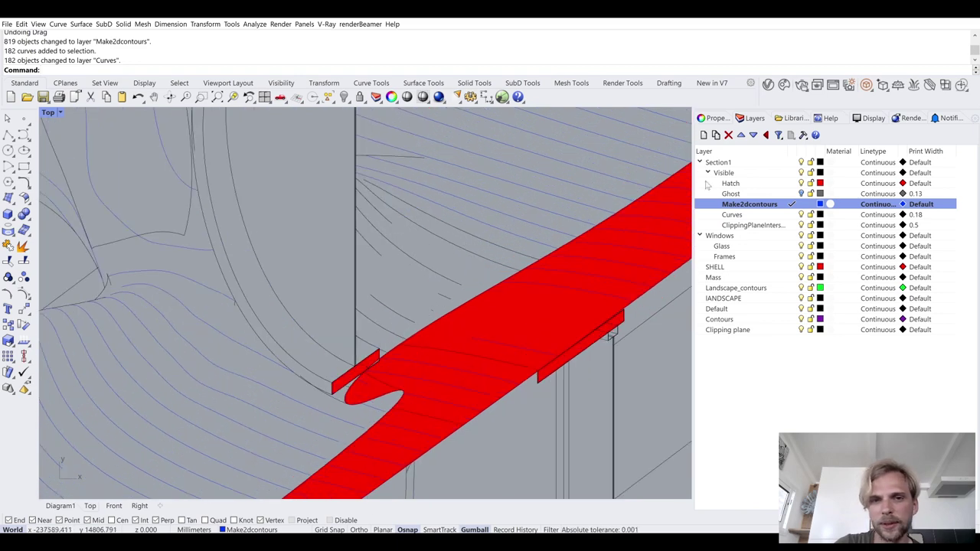
scroll(430, 218, up, 3)
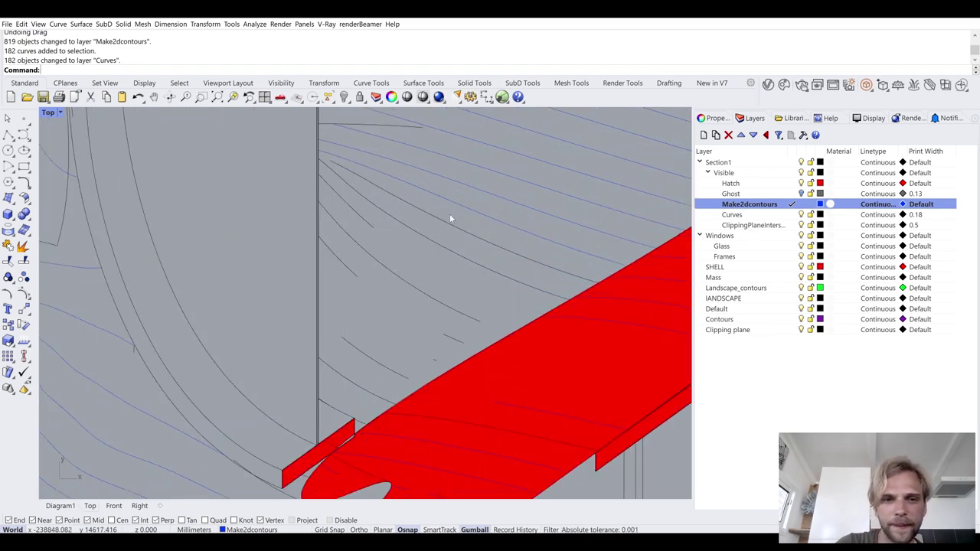
drag(358, 268, 222, 437)
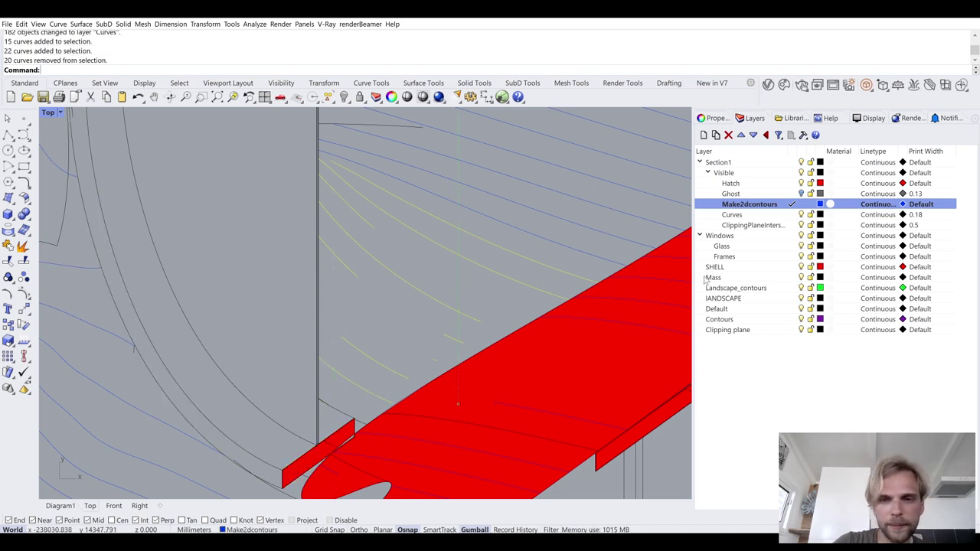
right_click(758, 205)
click(800, 353)
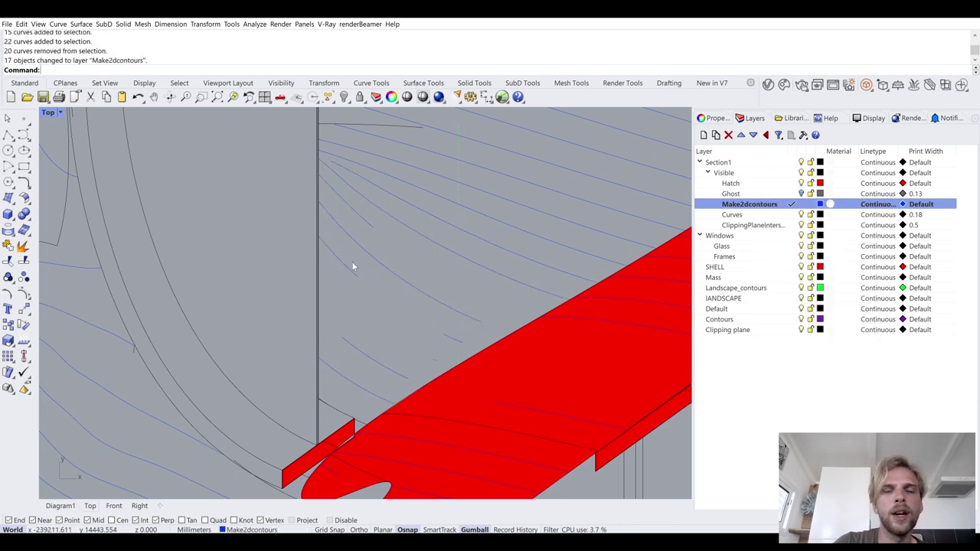
- Set the print width of the Curves layer to 0.25 mm and that of Make2dcontours to 0.13 mm
scroll(331, 268, down, 2)
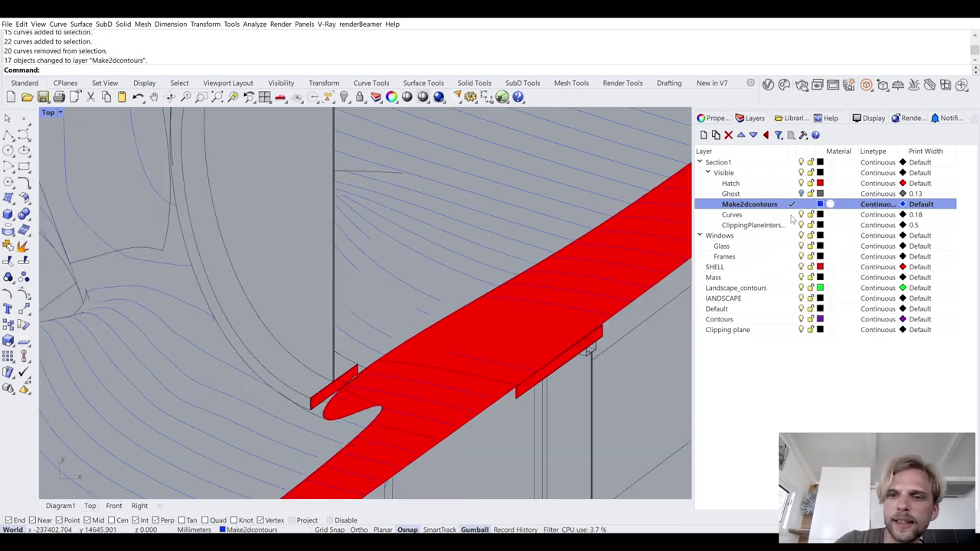
click(760, 215)
click(925, 215)
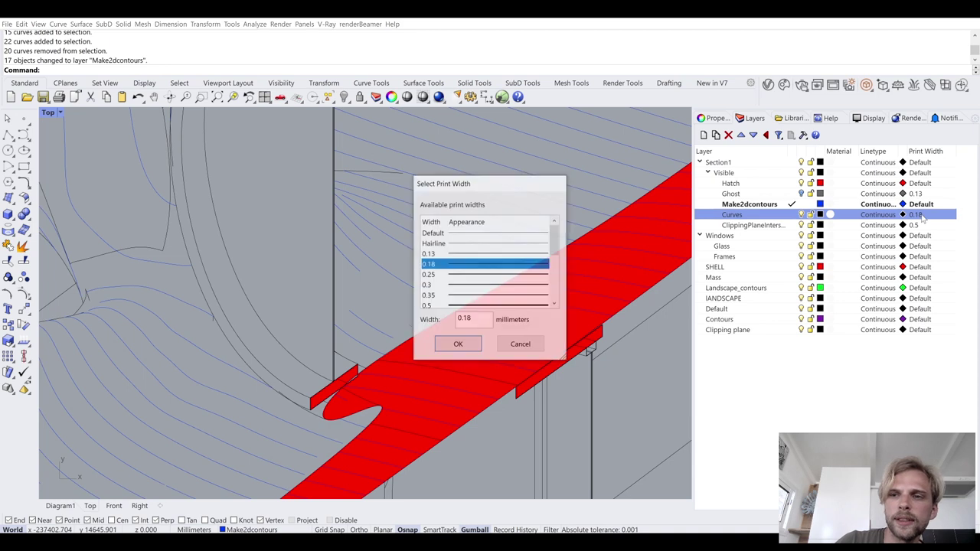
click(452, 275)
click(457, 345)
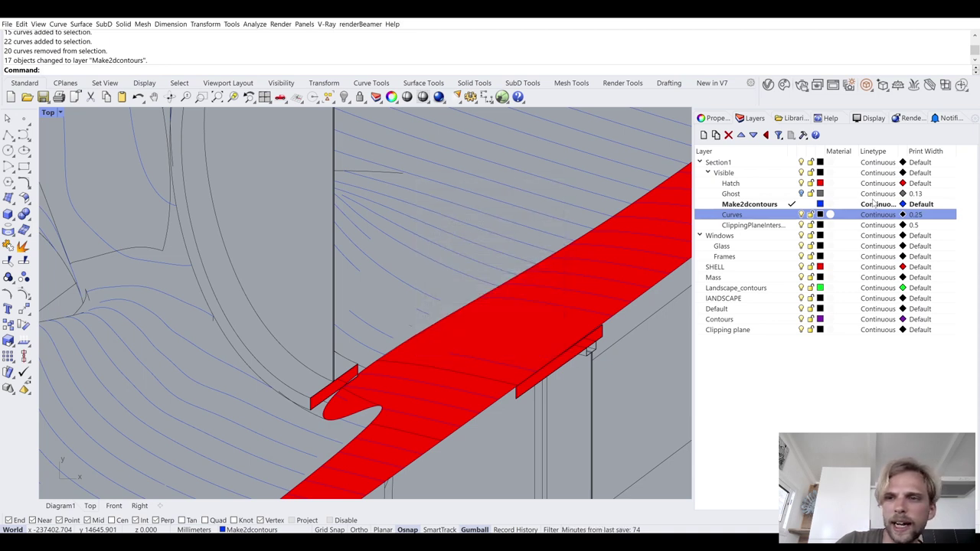
click(921, 204)
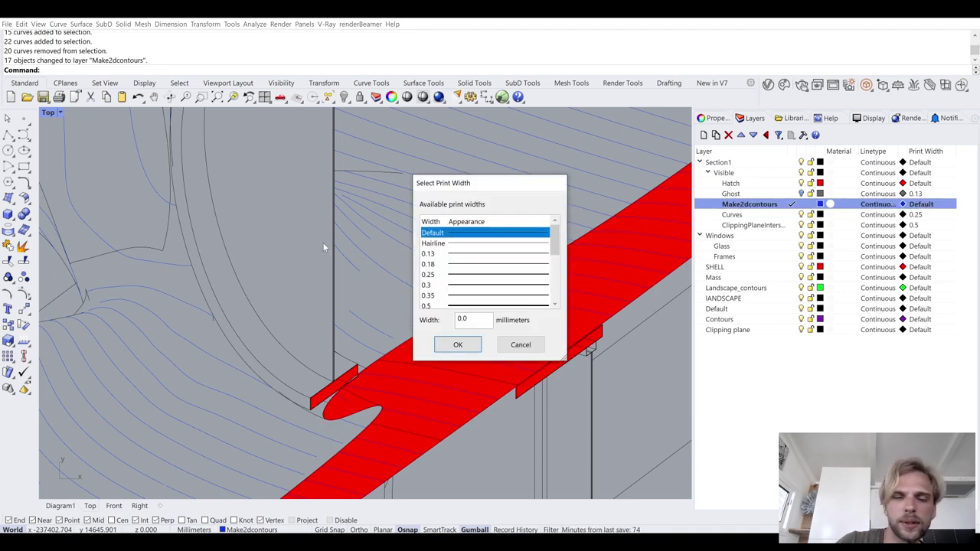
click(449, 256)
click(460, 345)
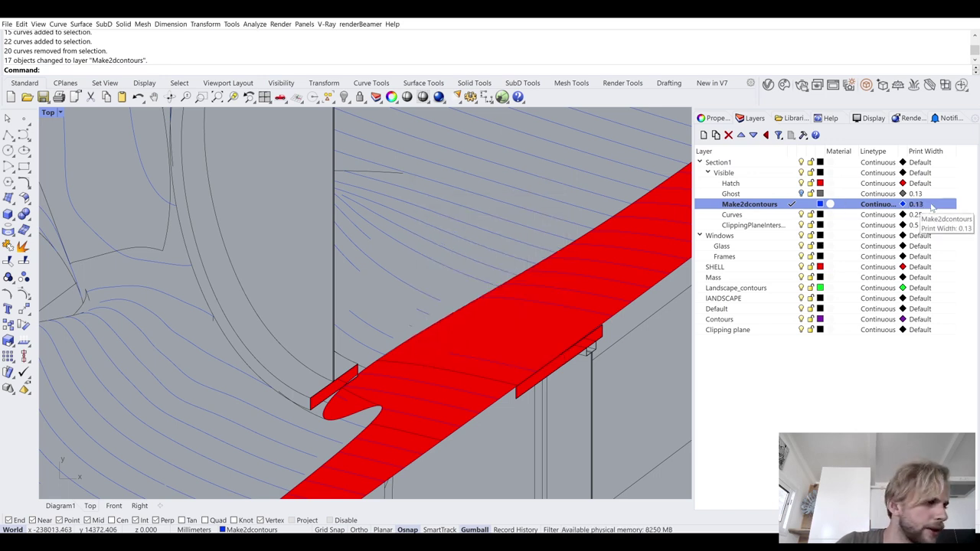
- Set the Make2dcontours layer's print colour to Dark Gray from the custom colour list
click(902, 204)
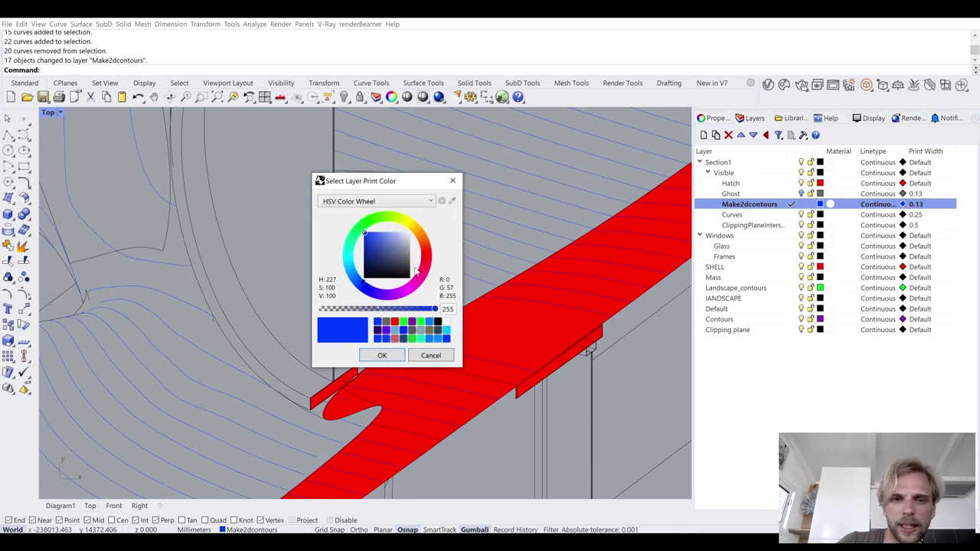
click(385, 201)
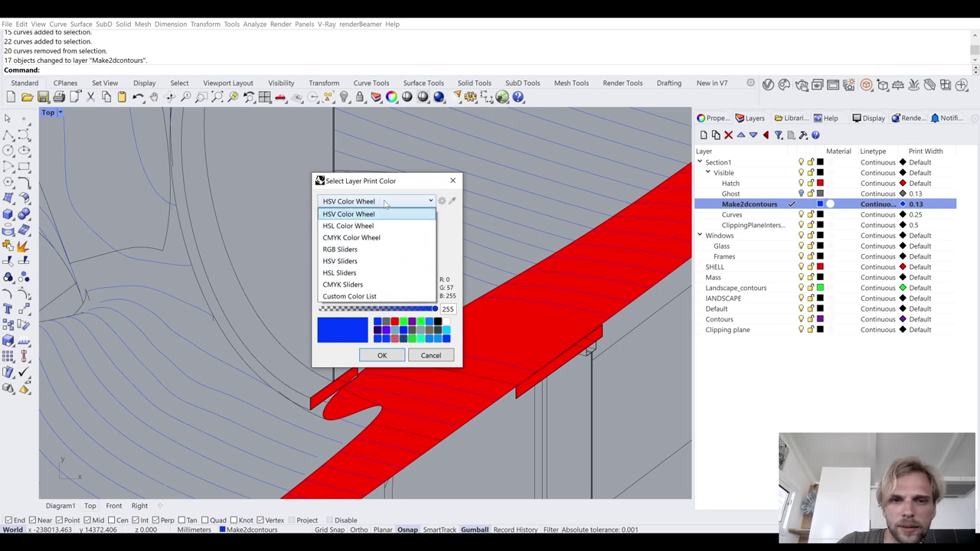
click(368, 249)
click(389, 202)
click(404, 296)
click(338, 227)
click(338, 237)
click(339, 249)
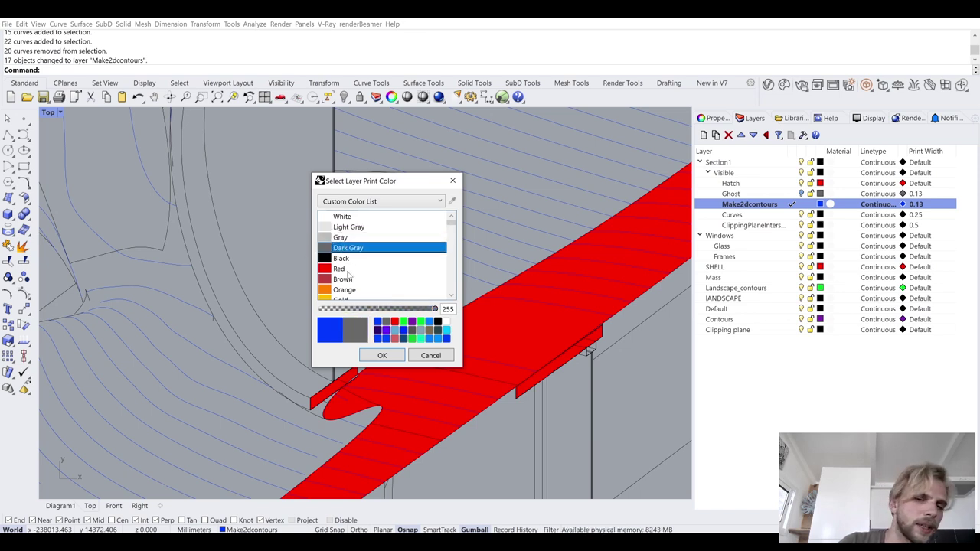
click(382, 356)
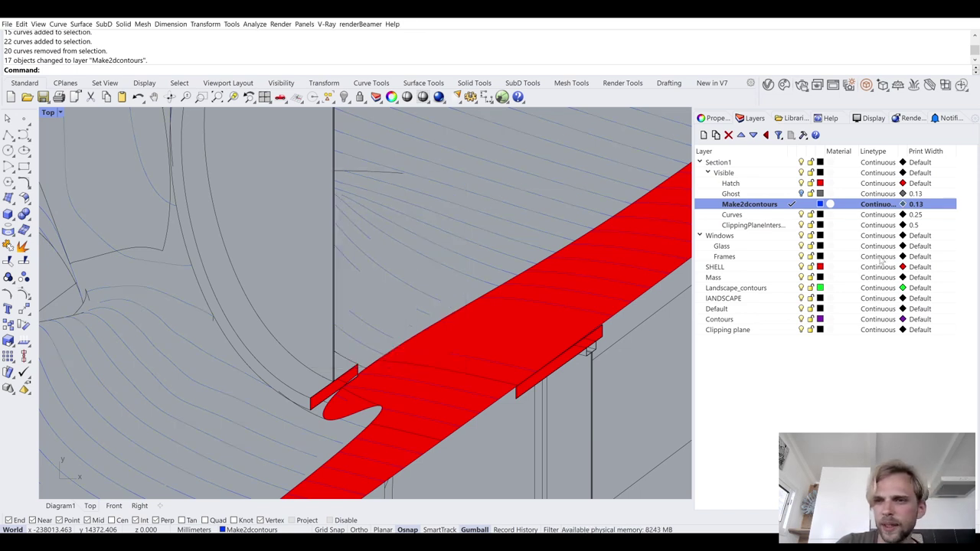
- Set the Ghost layer's print colour to Dark Gray and turn the layer on
click(903, 194)
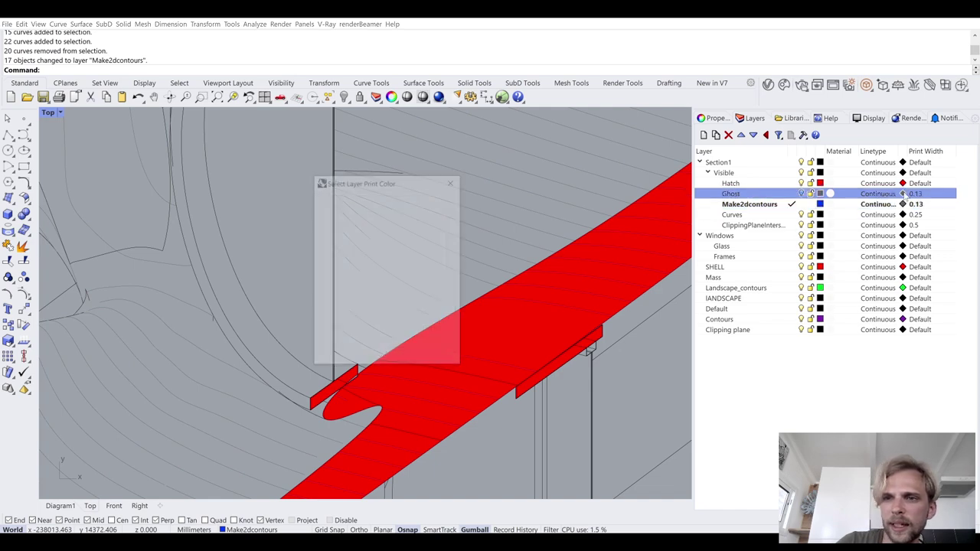
click(341, 248)
click(383, 356)
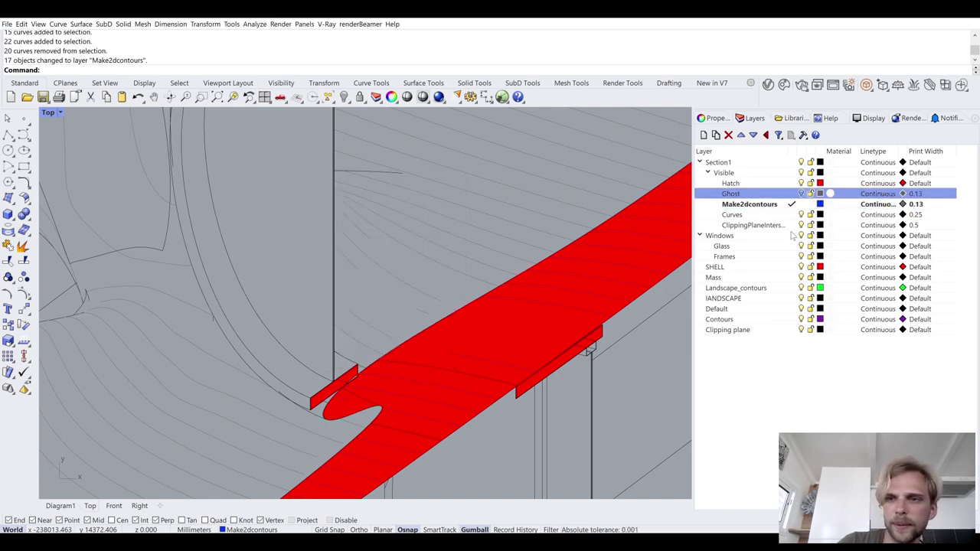
scroll(313, 209, down, 2)
scroll(314, 207, down, 3)
scroll(481, 300, down, 2)
click(801, 194)
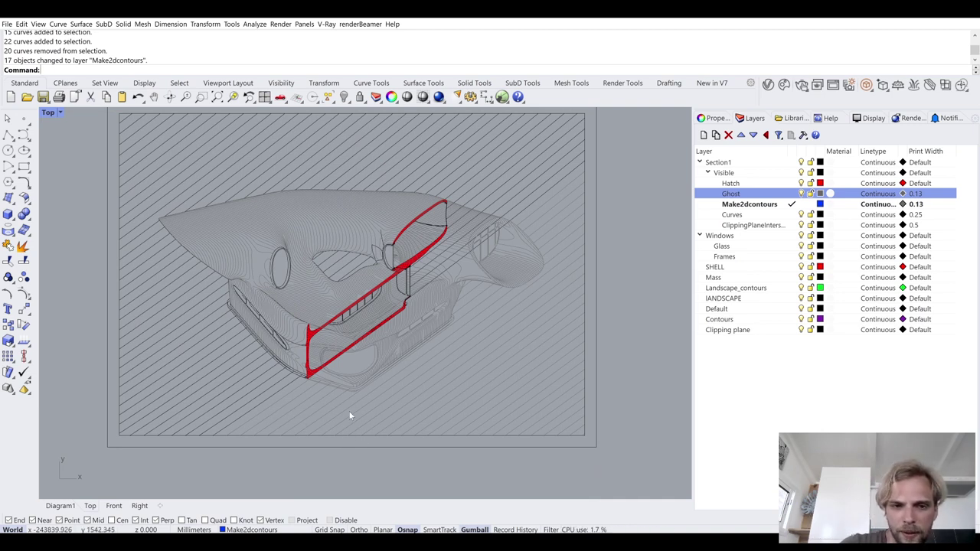
- Select the gray diagonal background lines below and beside the ghosted half of the shell
scroll(375, 420, up, 10)
drag(642, 435, 81, 349)
scroll(321, 361, down, 6)
right_drag(152, 399, 437, 407)
scroll(456, 403, up, 2)
drag(456, 405, 142, 346)
scroll(402, 332, down, 3)
scroll(387, 267, up, 5)
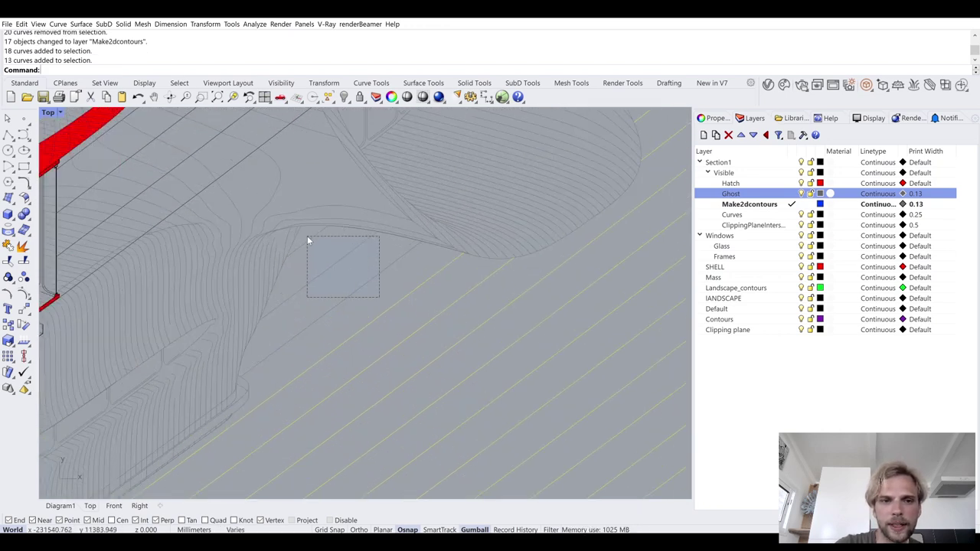
- Add the remaining diagonal background lines in the notch next to the ghosted shell to the selection
drag(307, 236, 307, 236)
scroll(353, 225, up, 4)
drag(418, 360, 346, 304)
scroll(346, 304, down, 5)
scroll(354, 400, up, 1)
right_drag(355, 399, 480, 264)
scroll(369, 172, up, 3)
scroll(377, 164, down, 4)
scroll(372, 169, up, 1)
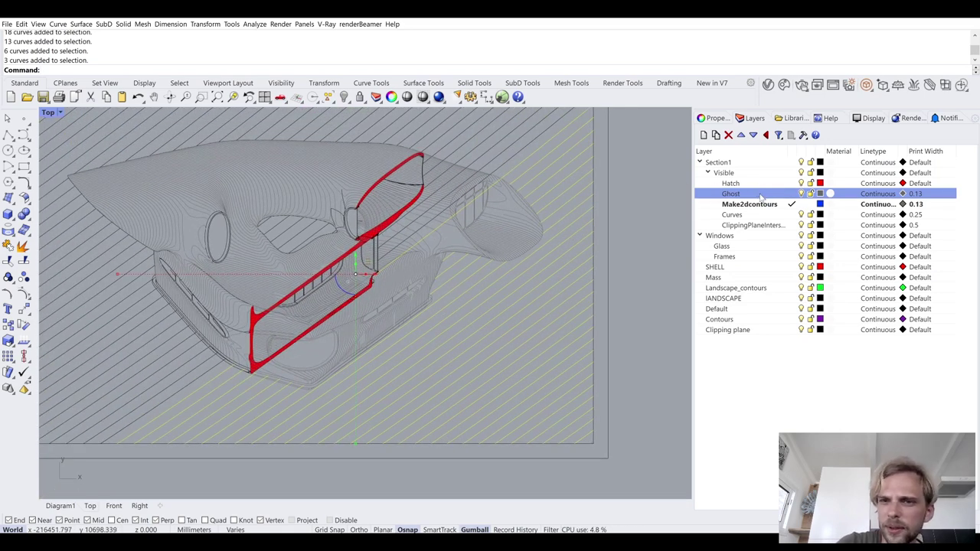
- Move the selected diagonal background lines to the Curves layer
right_click(760, 216)
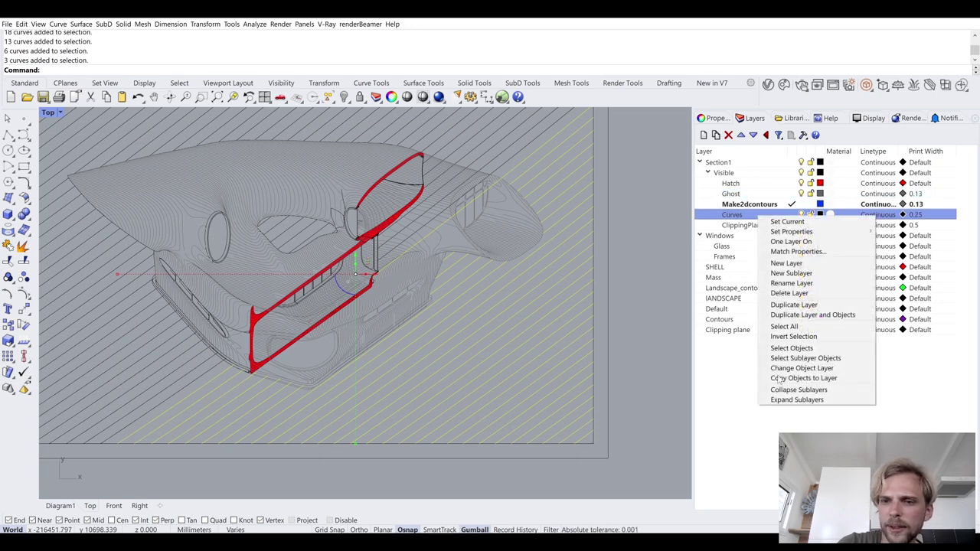
click(802, 368)
scroll(639, 327, down, 3)
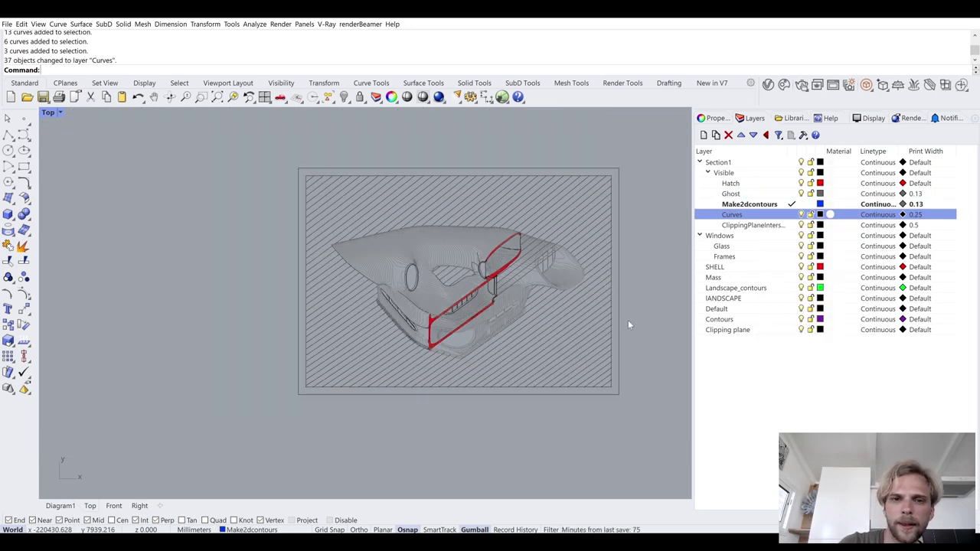
right_drag(630, 322, 521, 323)
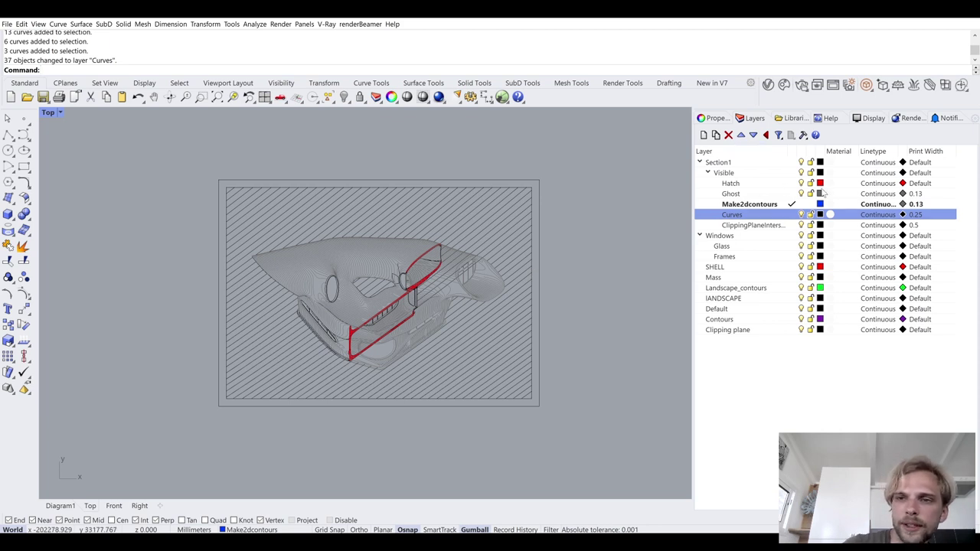
- Set the Hatch layer's print colour to Black
click(904, 184)
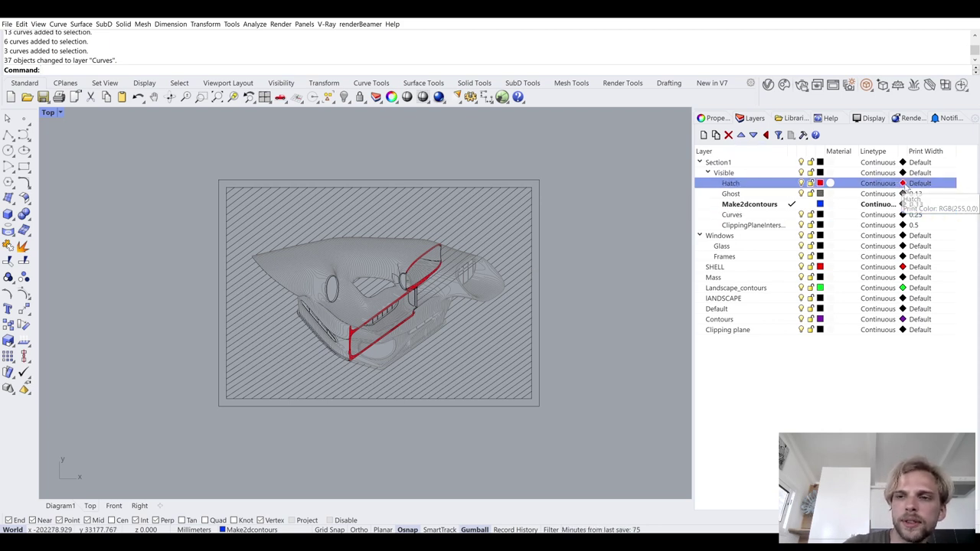
click(342, 258)
click(383, 355)
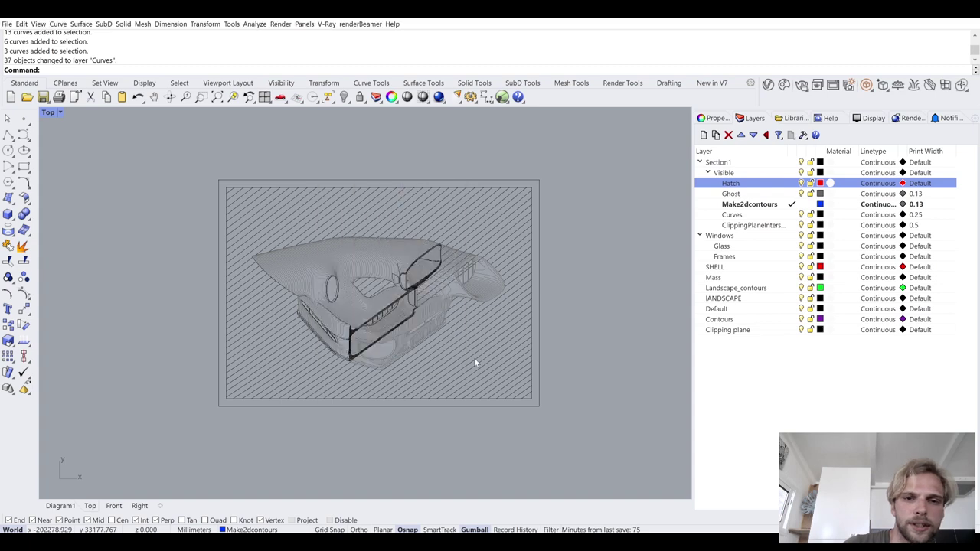
- Select all hatches in the section drawing with SelHatch and bring them in front of the contour lines with BringToFront
scroll(451, 295, up, 5)
scroll(451, 294, up, 6)
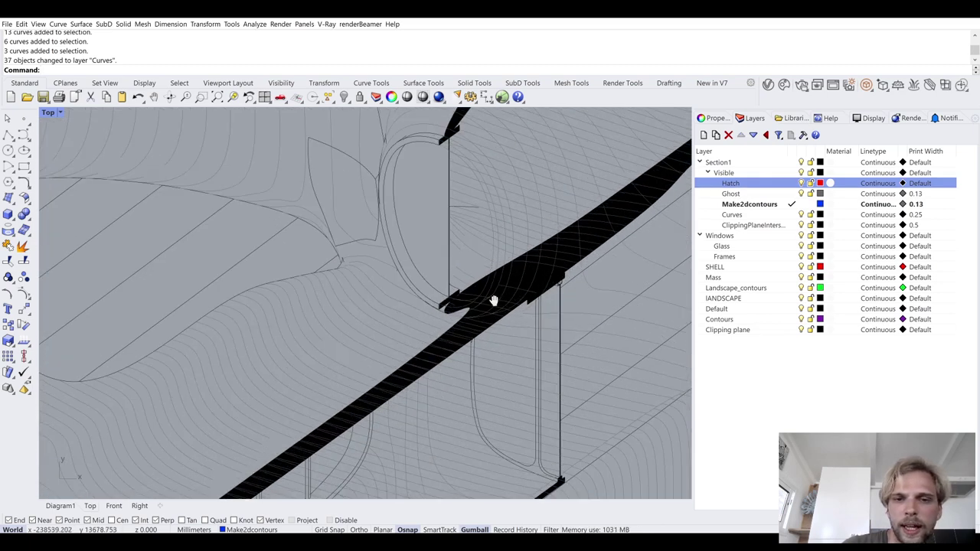
scroll(334, 264, up, 3)
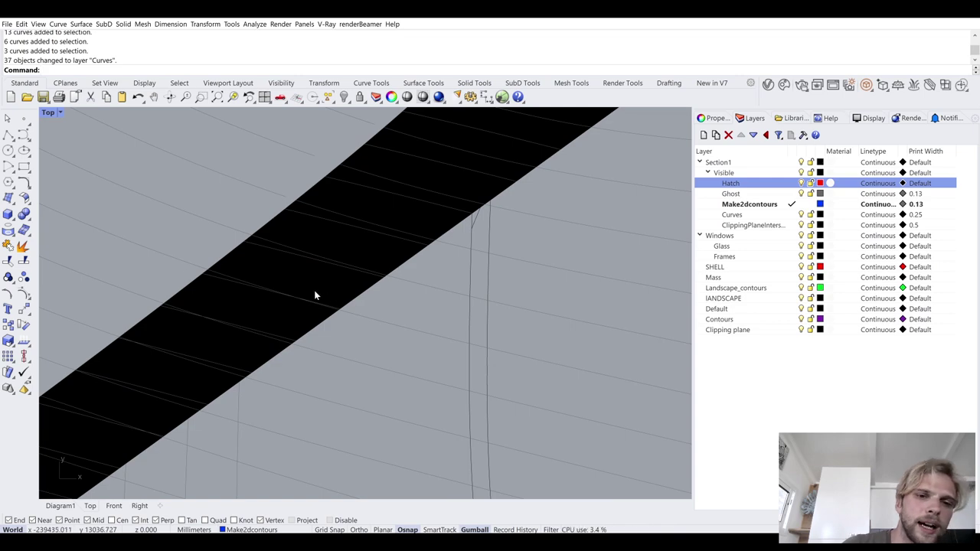
scroll(298, 288, down, 3)
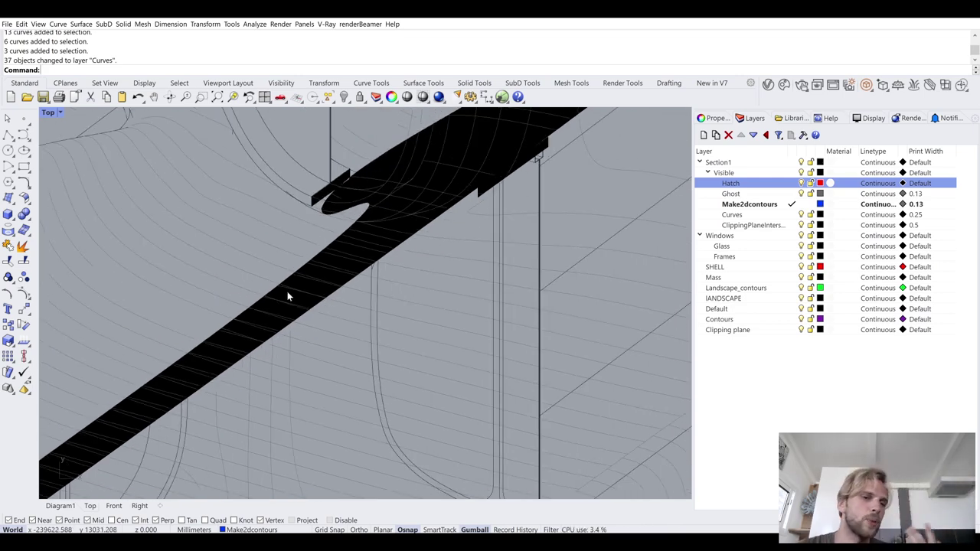
scroll(288, 298, up, 5)
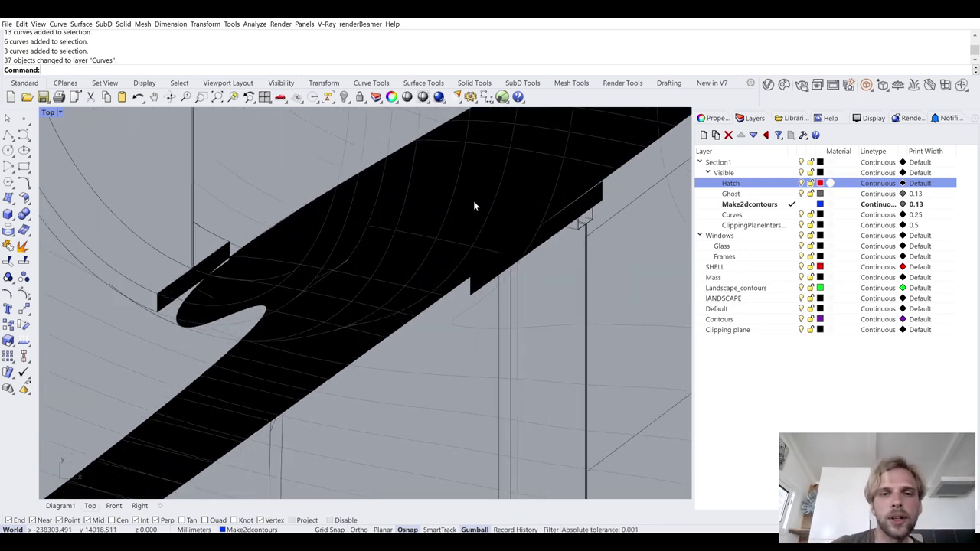
scroll(385, 266, down, 6)
text(SelHatch)
key(Return)
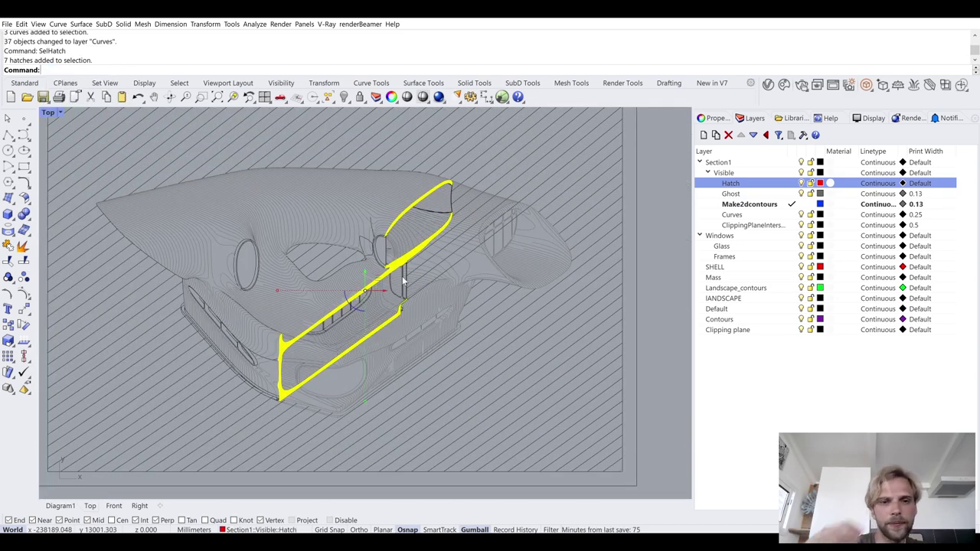
text(b)
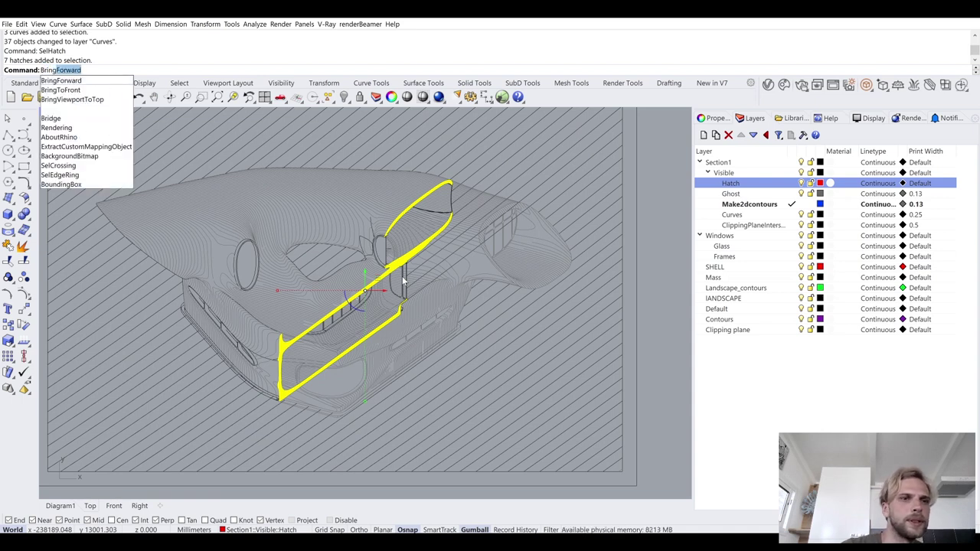
key(Down)
key(Down)
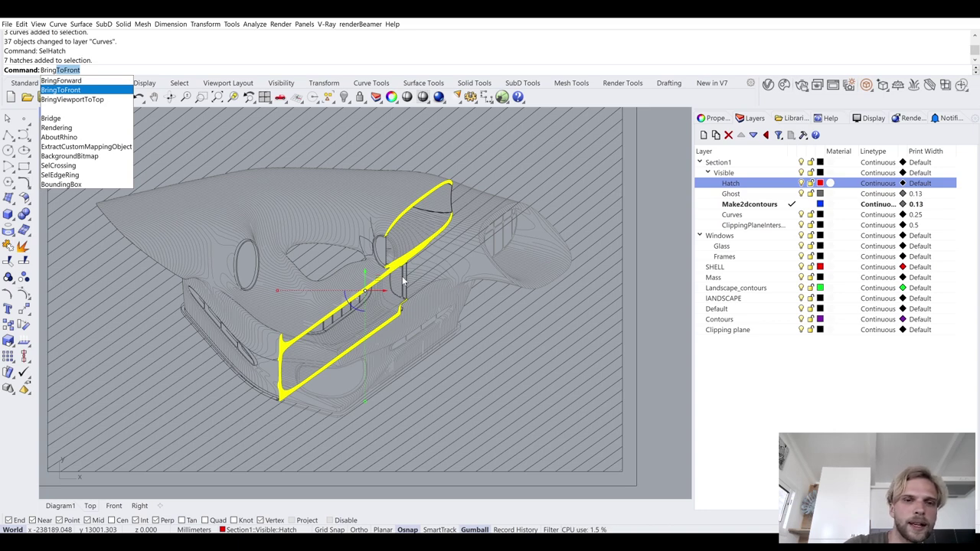
key(Return)
click(648, 236)
- Examine how the solid section hatch covers the contour lines along the cut, up close and in the whole diagram
scroll(389, 279, up, 5)
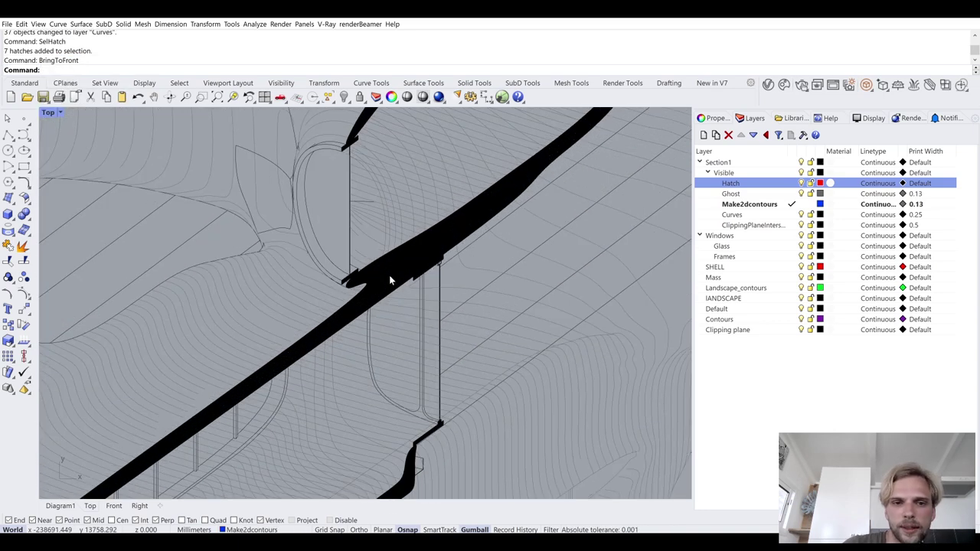
scroll(389, 276, up, 3)
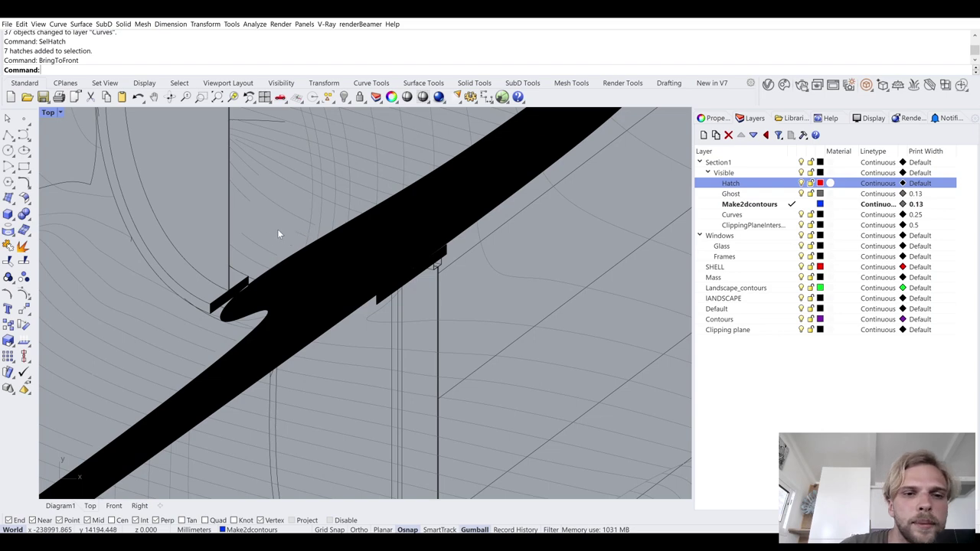
scroll(279, 245, down, 1)
scroll(199, 333, down, 5)
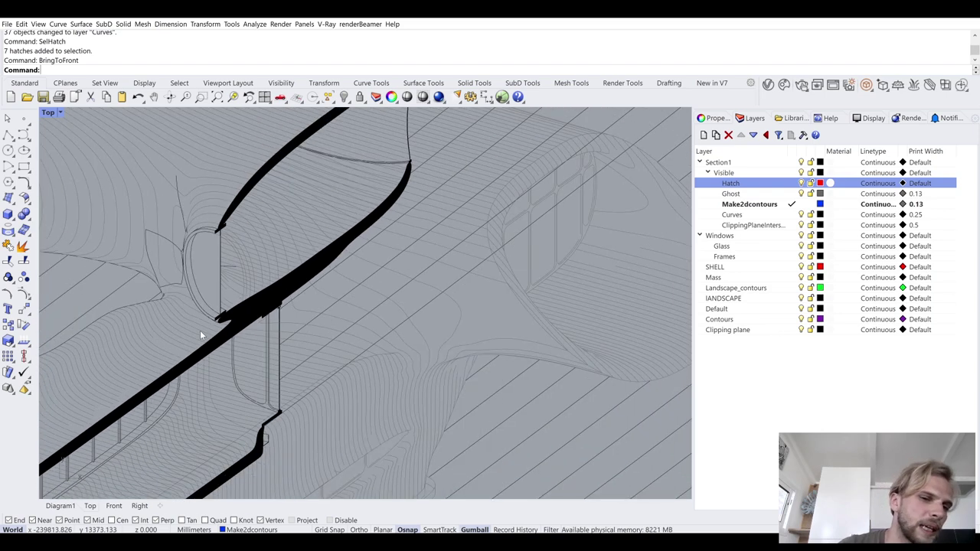
scroll(200, 333, up, 5)
right_drag(184, 383, 356, 281)
scroll(334, 284, down, 5)
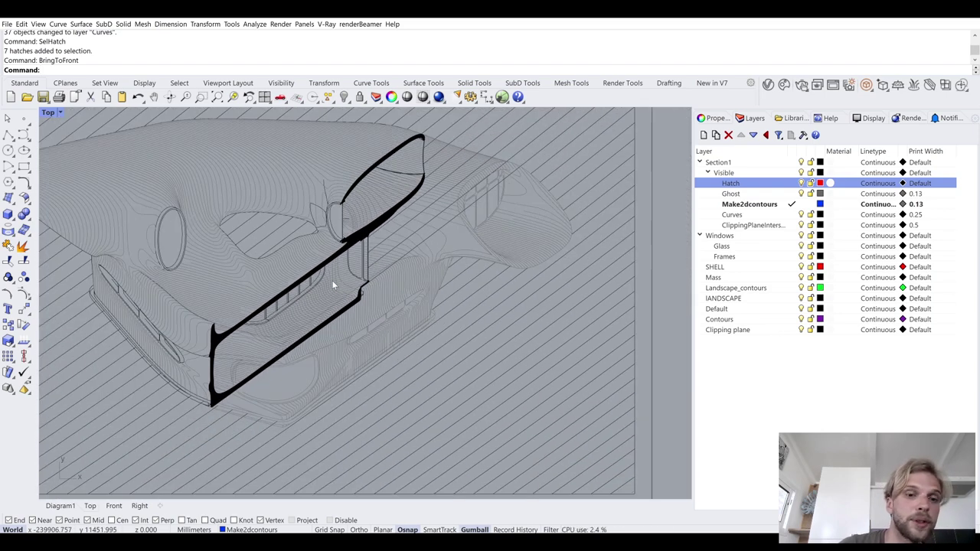
scroll(316, 282, down, 1)
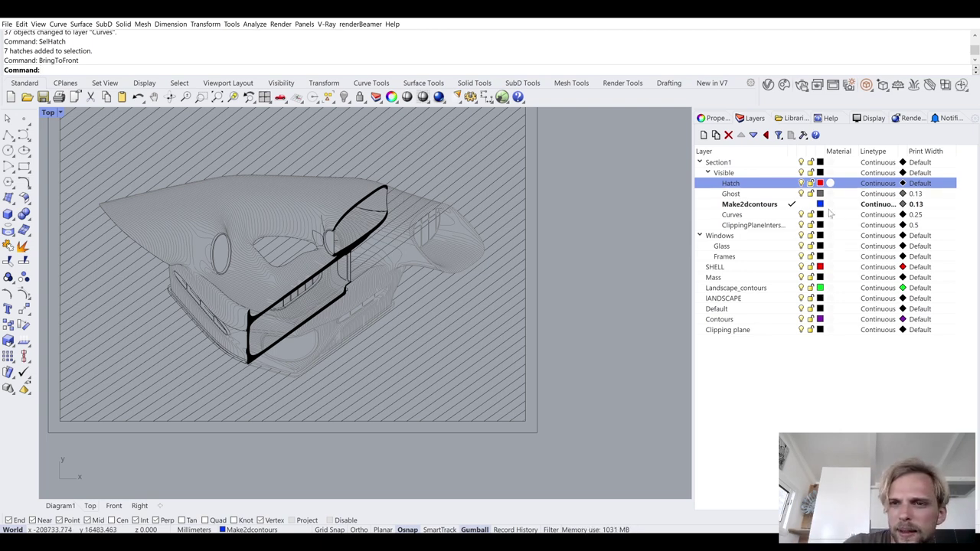
- Set the Make2dcontours layer's print colour to Black
click(904, 205)
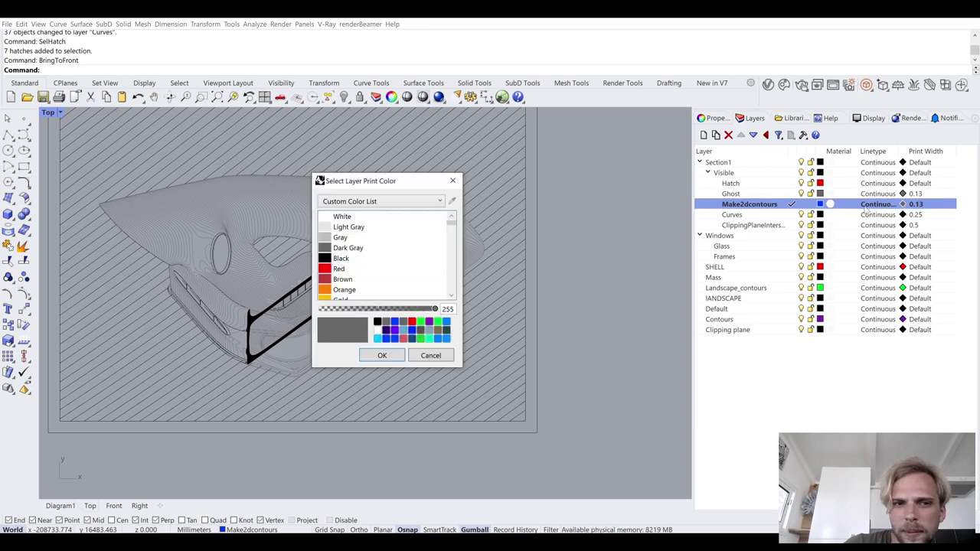
click(337, 259)
click(380, 356)
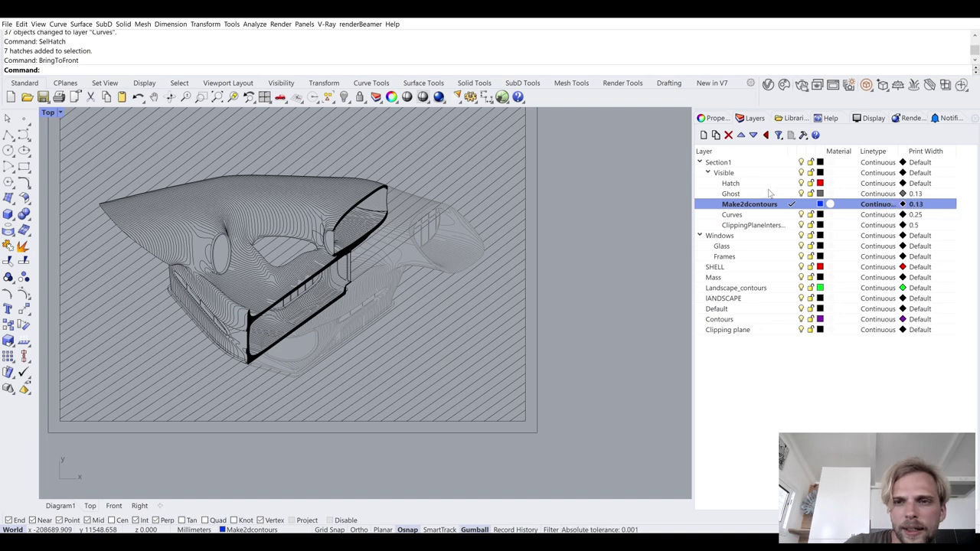
- Set the Ghost layer's print colour to Lavender
click(904, 194)
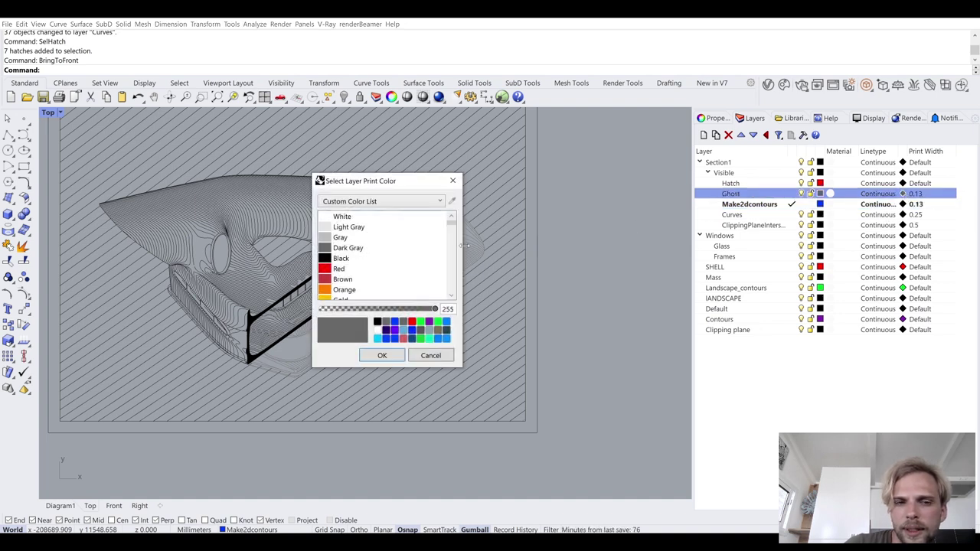
scroll(367, 269, down, 5)
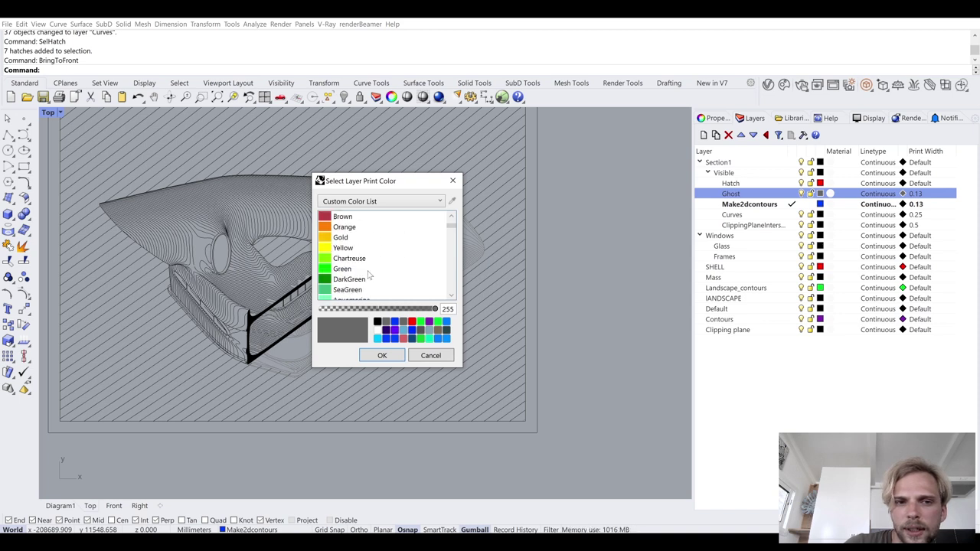
click(345, 238)
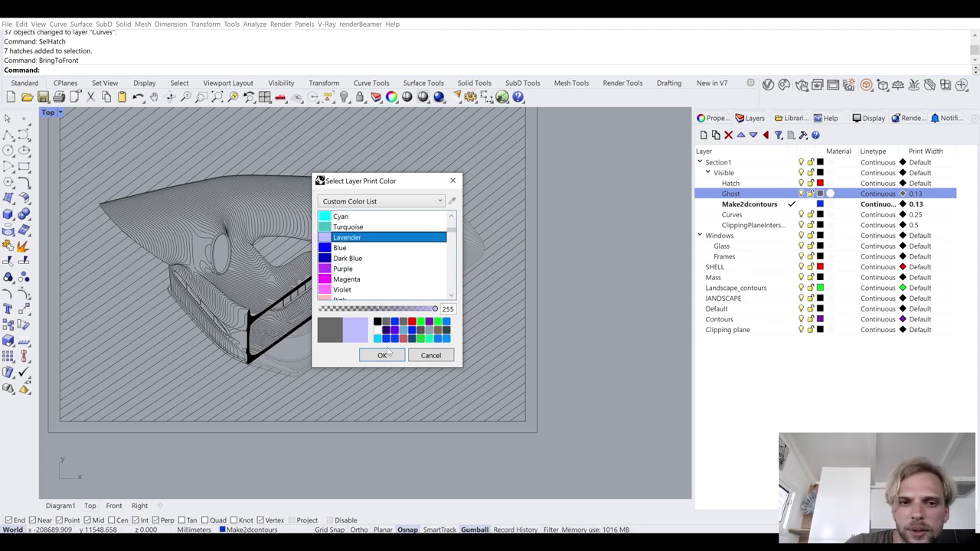
click(386, 355)
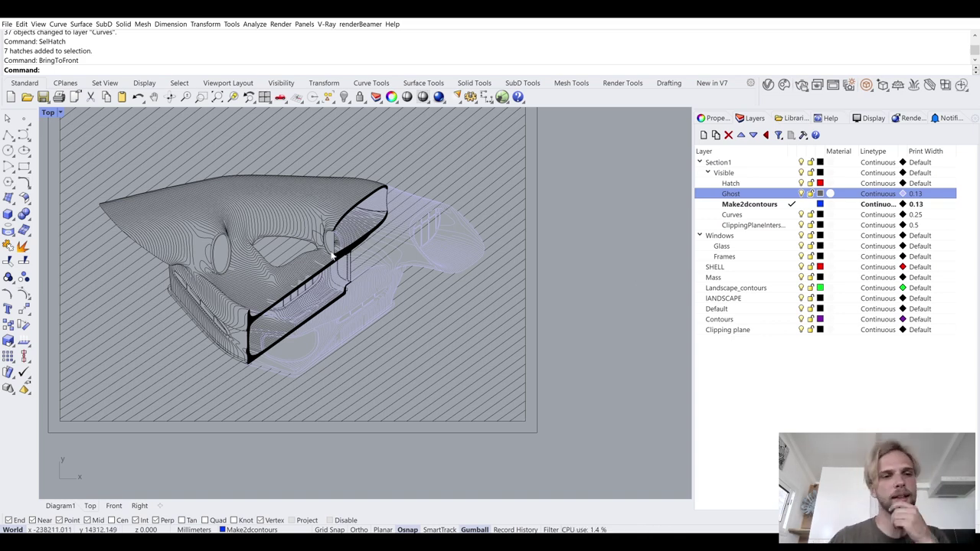
- Inspect the section cut's outline at the shell's lower corner, picking the overlapping ghost curve group to check what it contains
scroll(348, 241, up, 5)
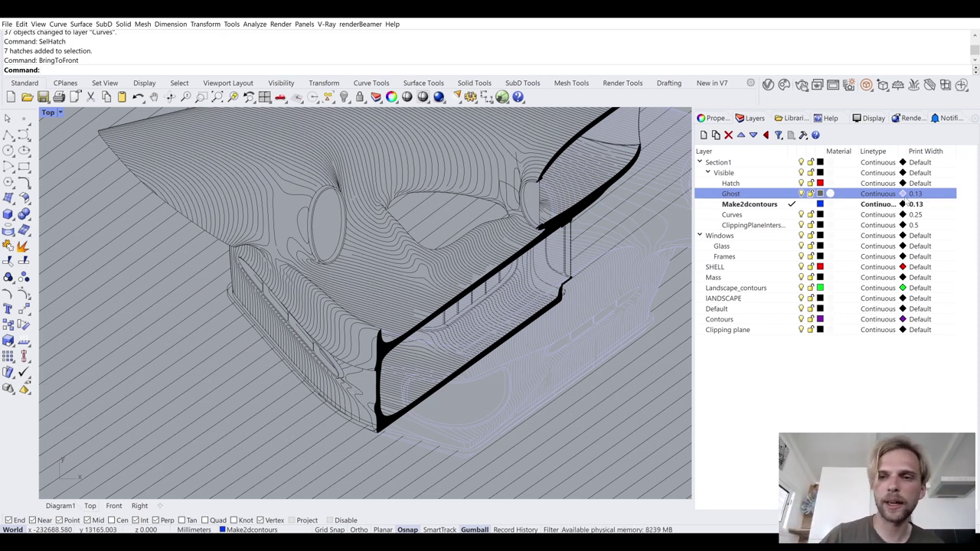
click(757, 227)
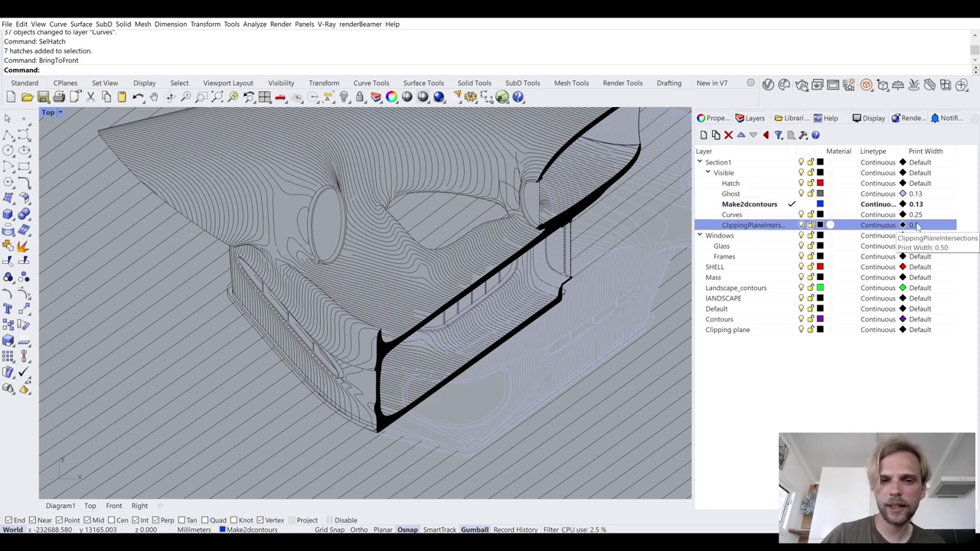
scroll(367, 356, up, 2)
scroll(368, 356, up, 2)
click(392, 352)
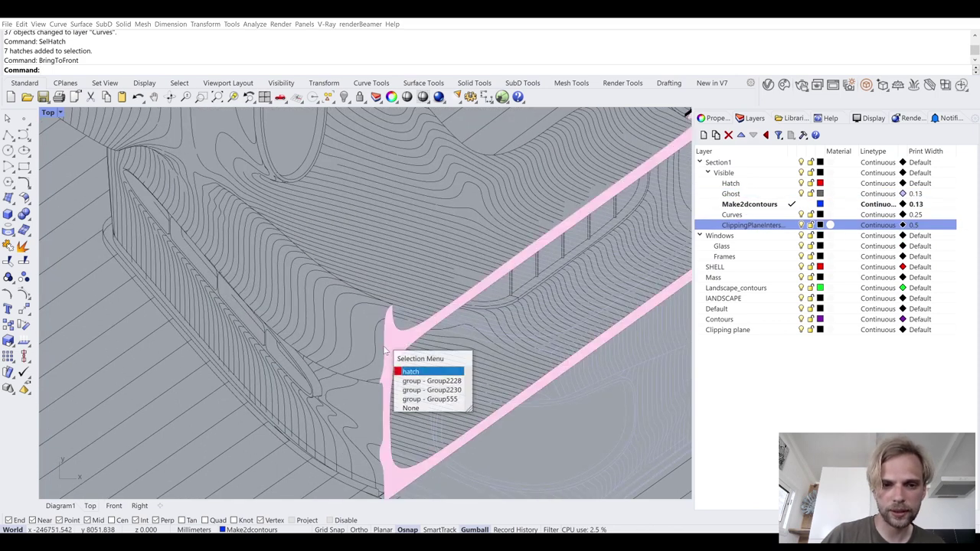
click(404, 382)
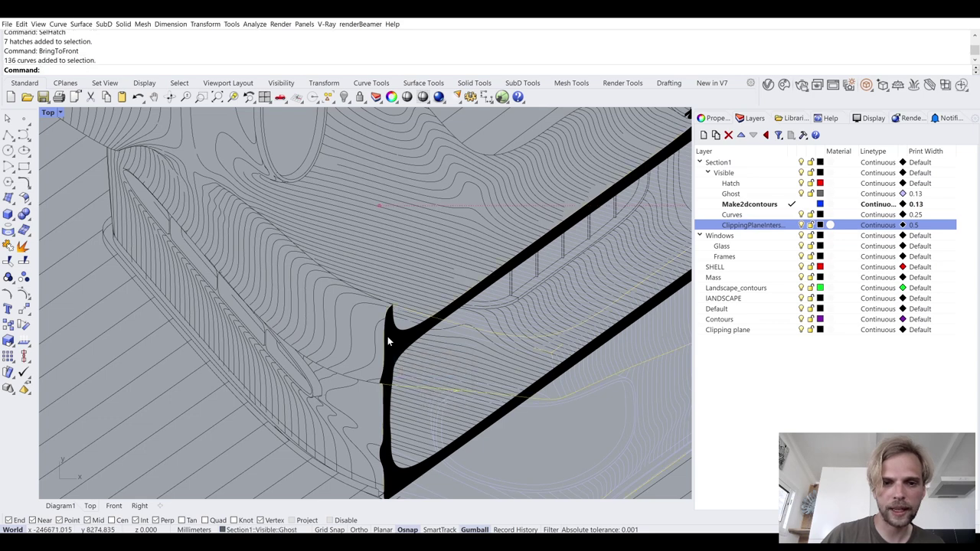
scroll(388, 335, down, 4)
scroll(485, 362, down, 2)
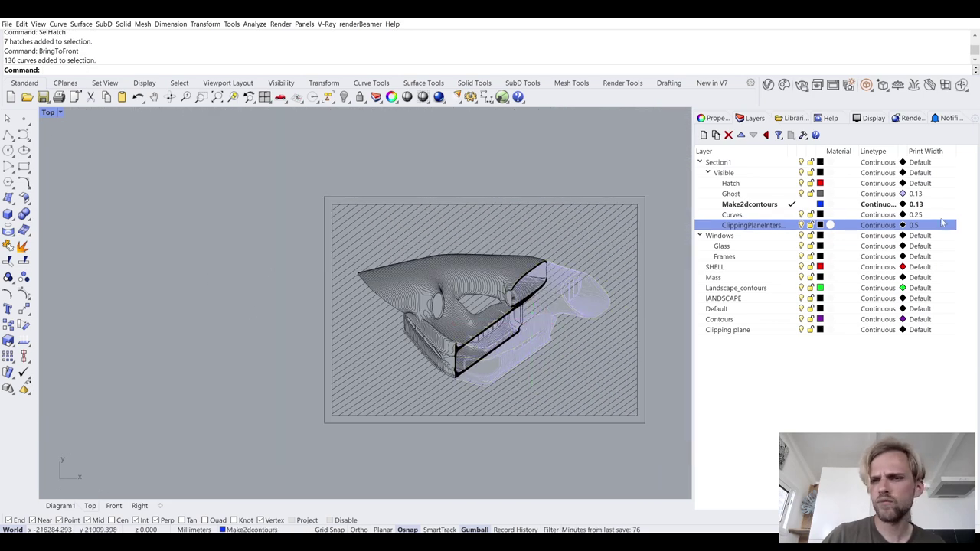
- Set the print width of the clipping plane intersections layer to 1 mm
click(918, 226)
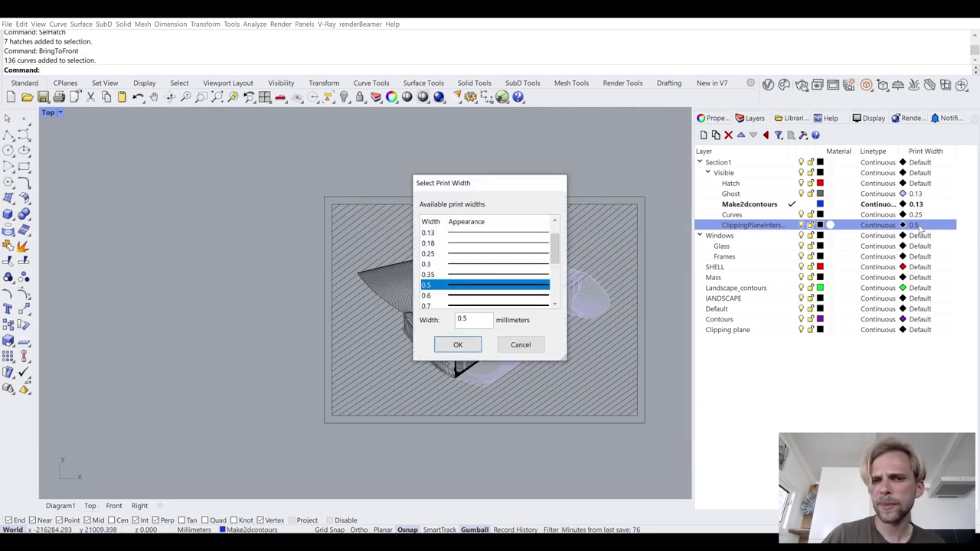
scroll(436, 295, down, 1)
click(443, 274)
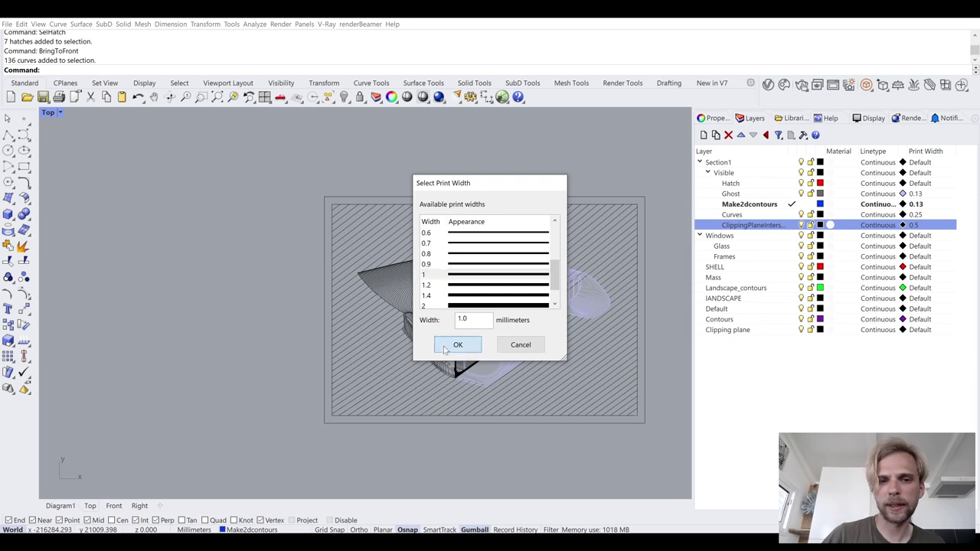
click(452, 346)
- Trim the background lines crossing the ghosted part beside the section cut, using the ghost outline curve group as cutting edges
right_drag(537, 283, 450, 277)
scroll(474, 265, up, 1)
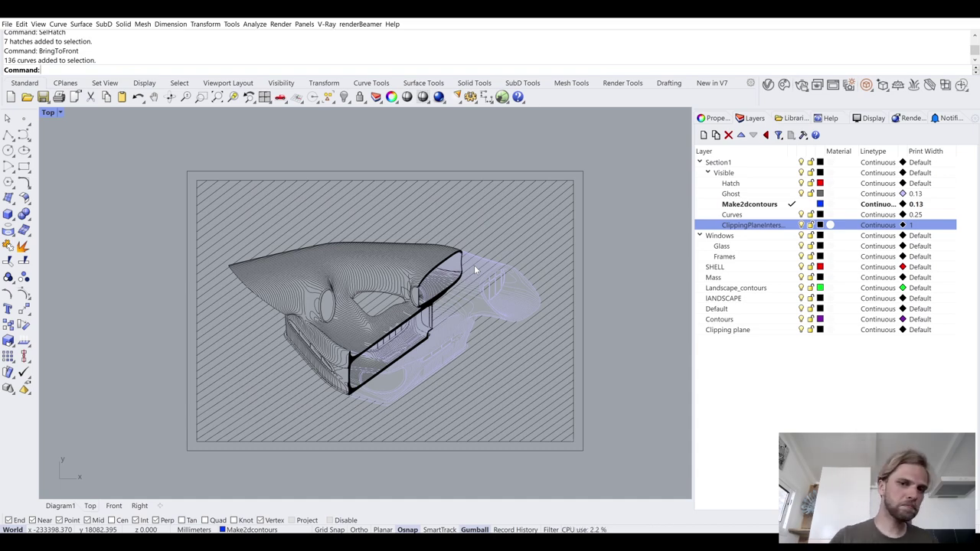
scroll(490, 257, up, 6)
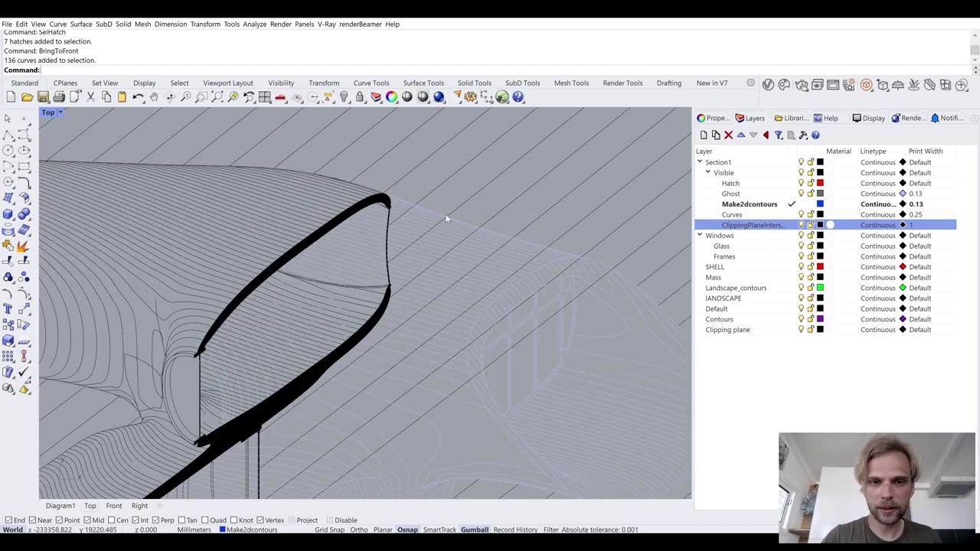
click(443, 216)
scroll(474, 222, down, 5)
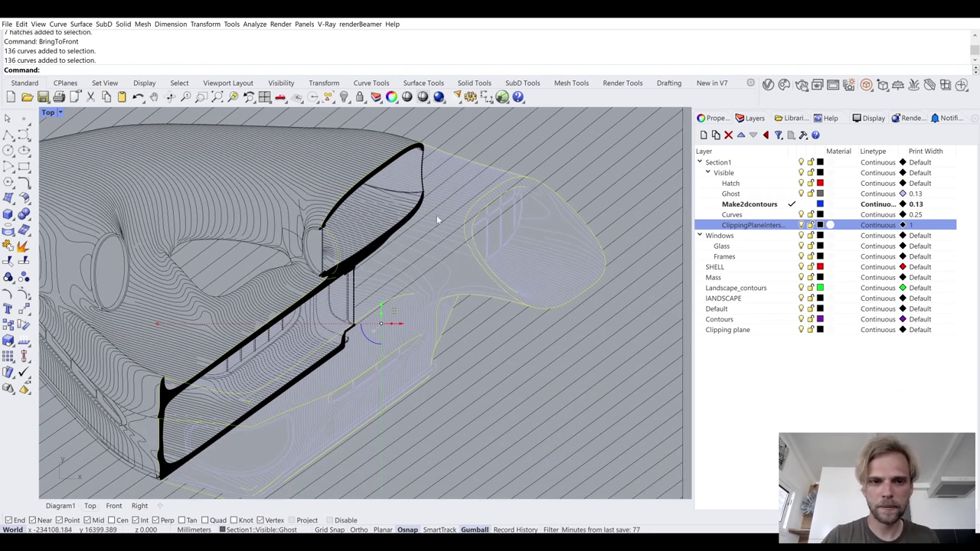
scroll(482, 159, up, 3)
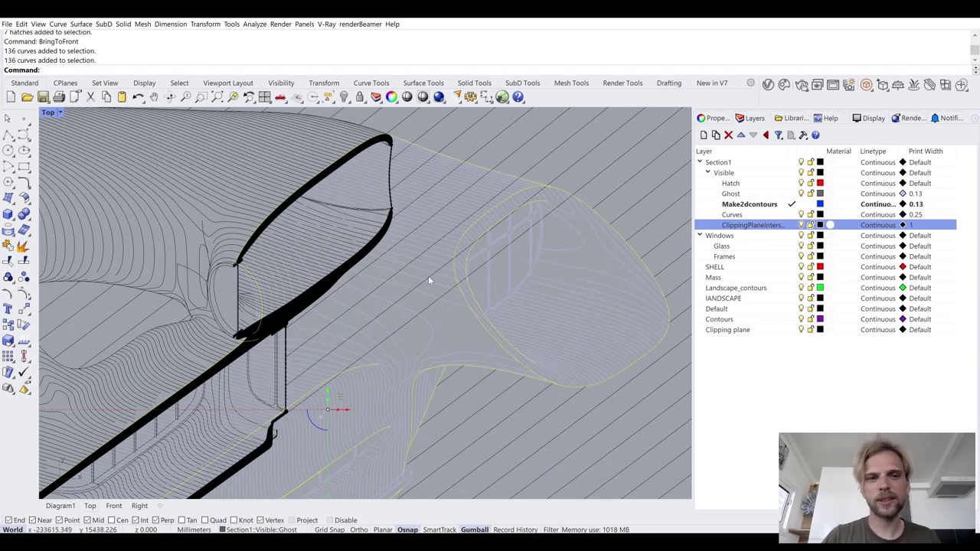
scroll(409, 127, up, 2)
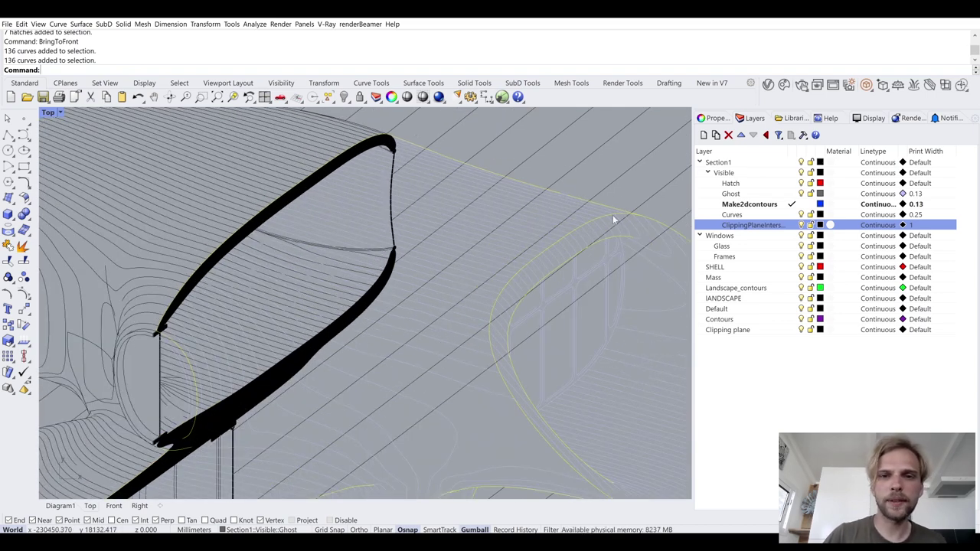
scroll(391, 132, up, 2)
right_drag(386, 129, 84, 141)
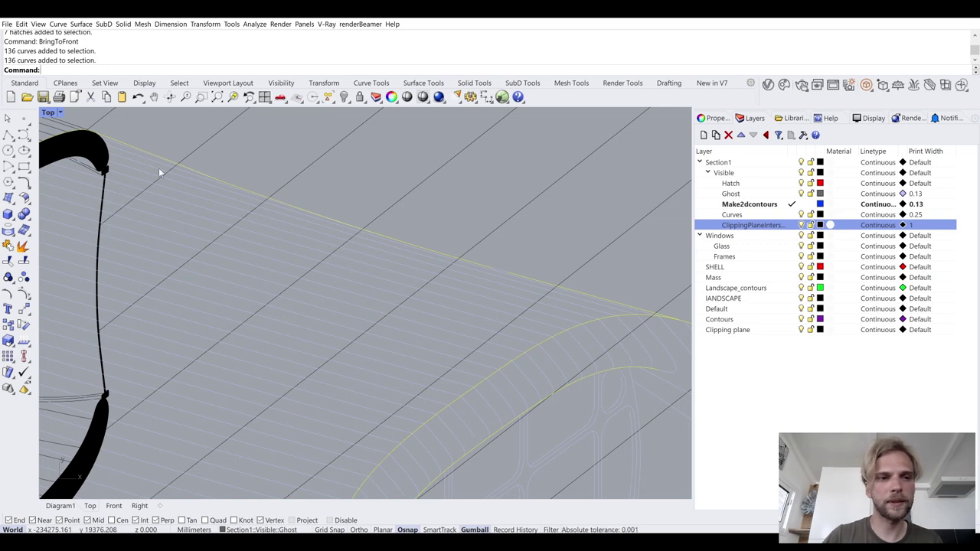
scroll(155, 179, down, 5)
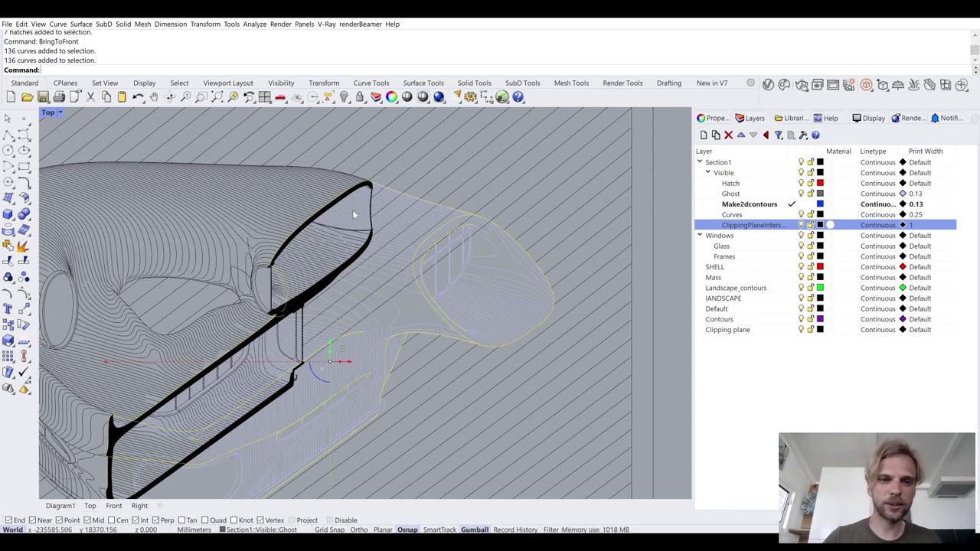
text(t)
key(Return)
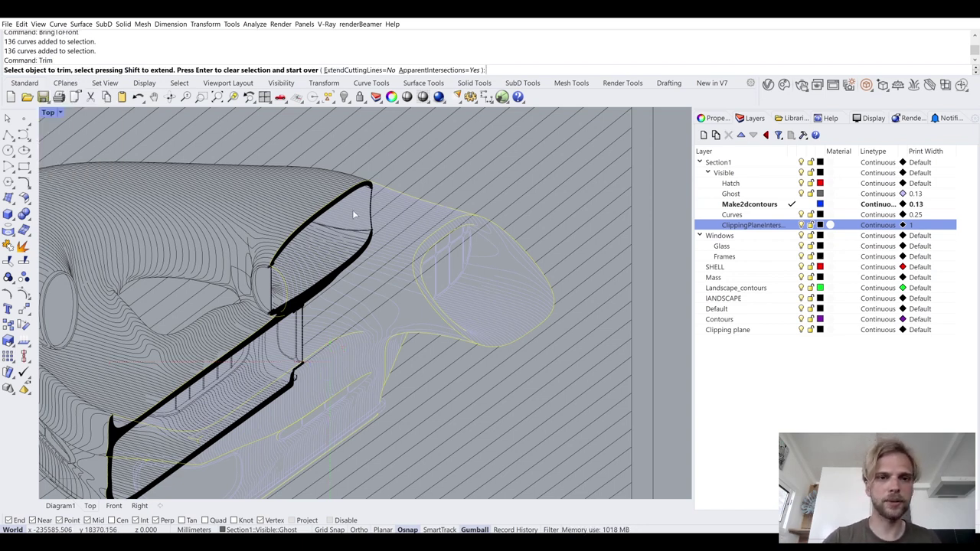
scroll(392, 287, up, 4)
click(383, 268)
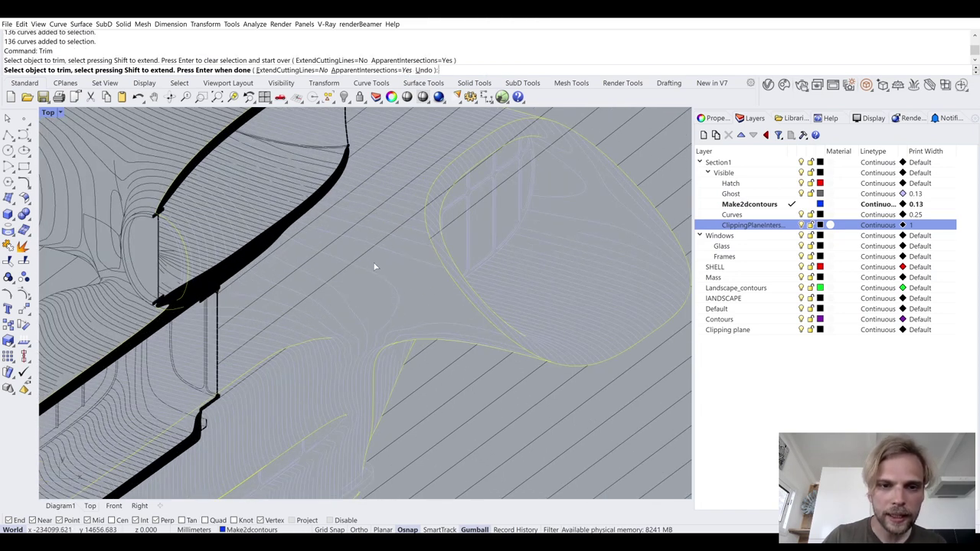
click(365, 253)
click(314, 240)
click(299, 230)
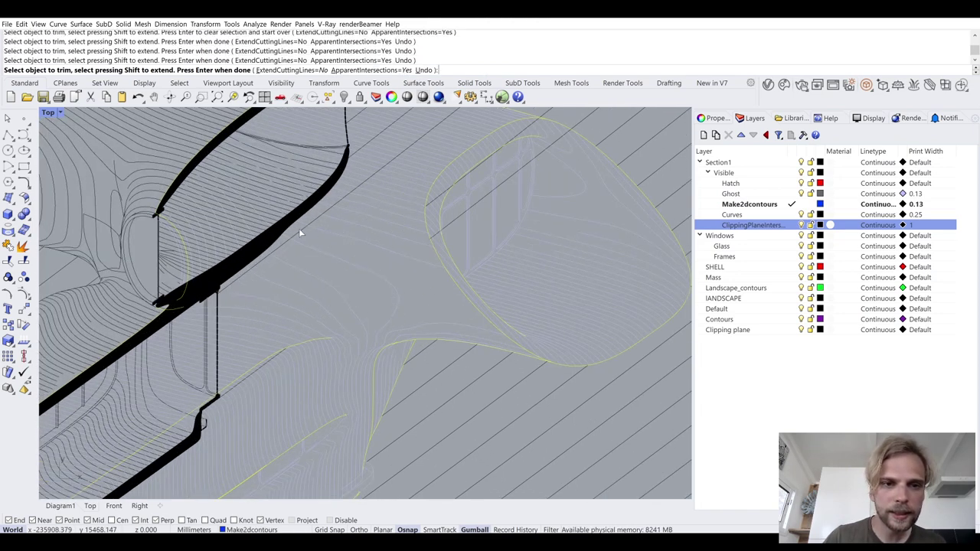
- Trim the remaining background lines that run inside the upper edge of the ghost outline and finish the Trim command
scroll(361, 223, up, 5)
scroll(433, 245, up, 3)
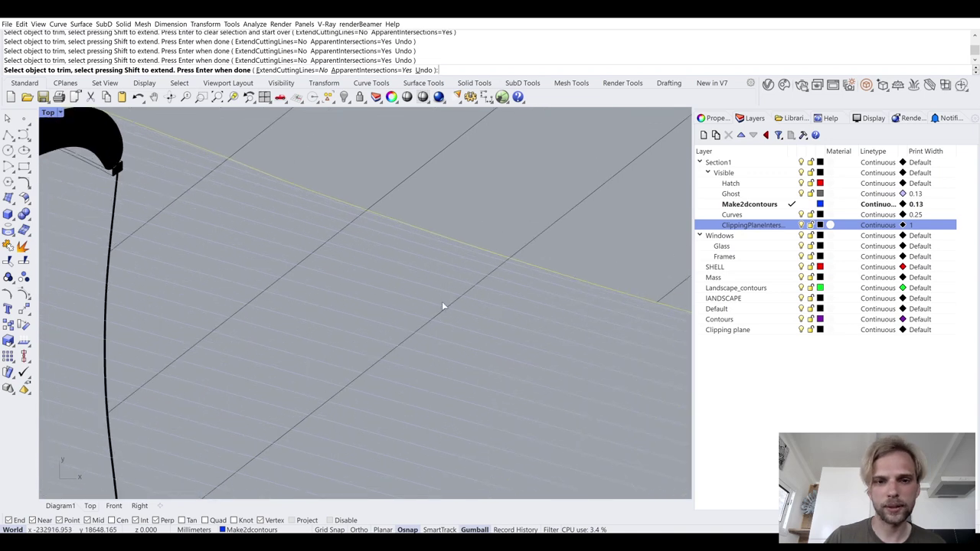
click(470, 297)
click(322, 255)
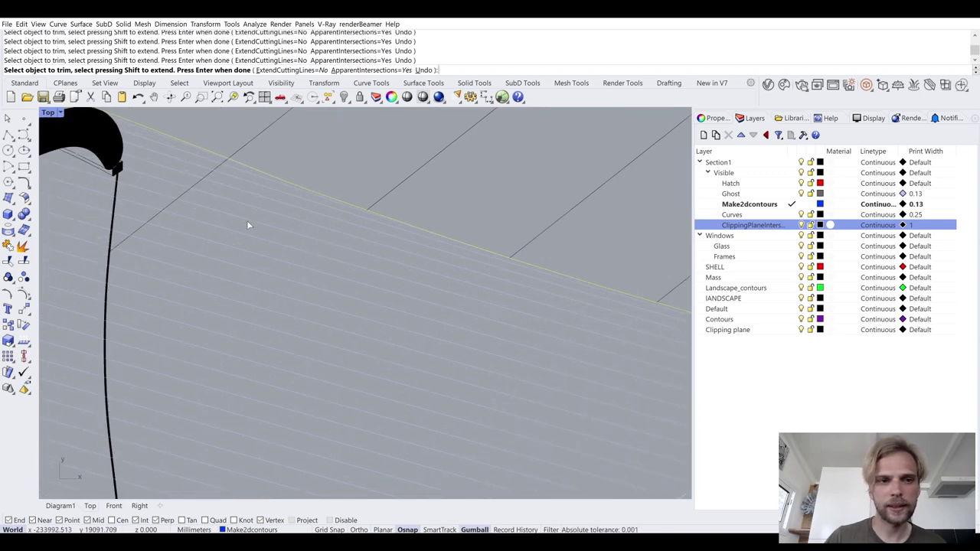
scroll(237, 203, down, 4)
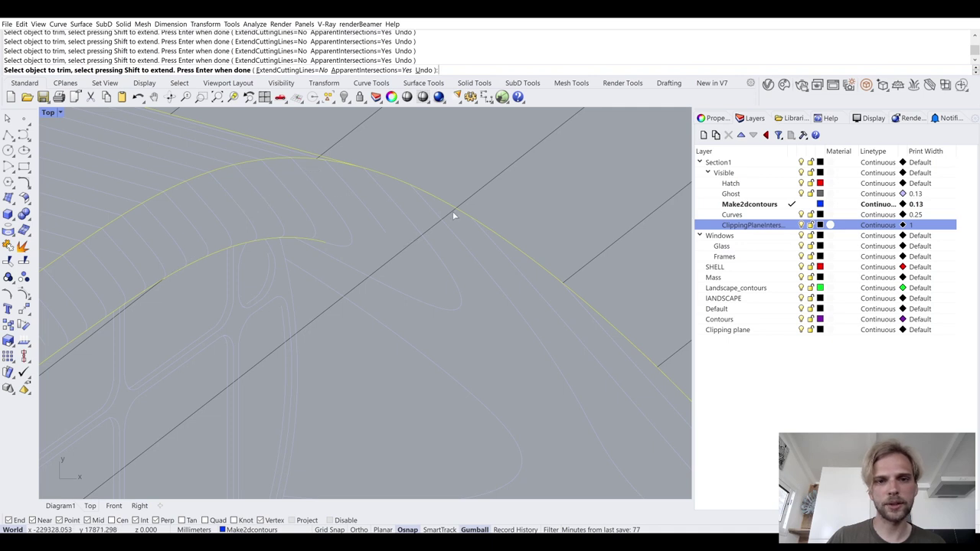
scroll(331, 208, up, 5)
key(Return)
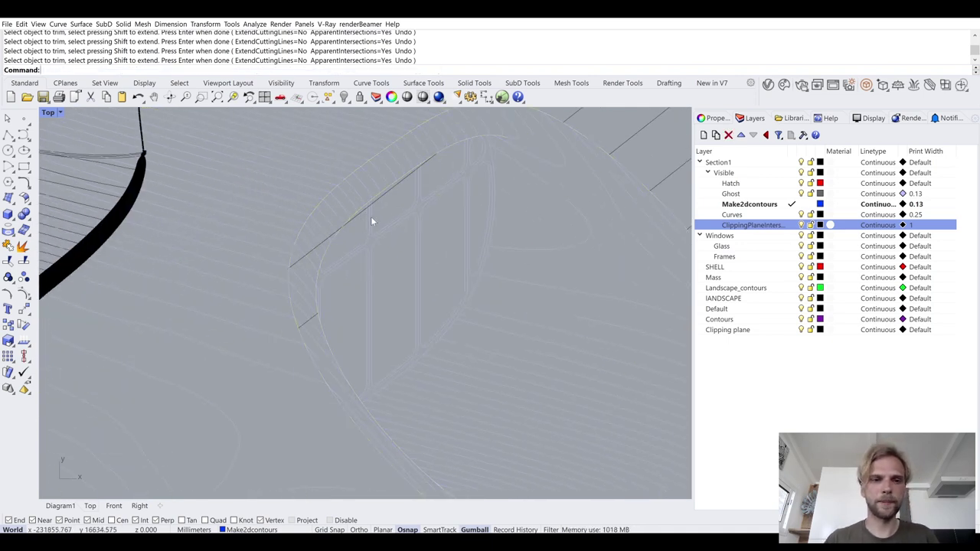
- Try to delete the two leftover background line pieces at the ghosted window opening
click(394, 195)
key(Delete)
scroll(306, 320, up, 3)
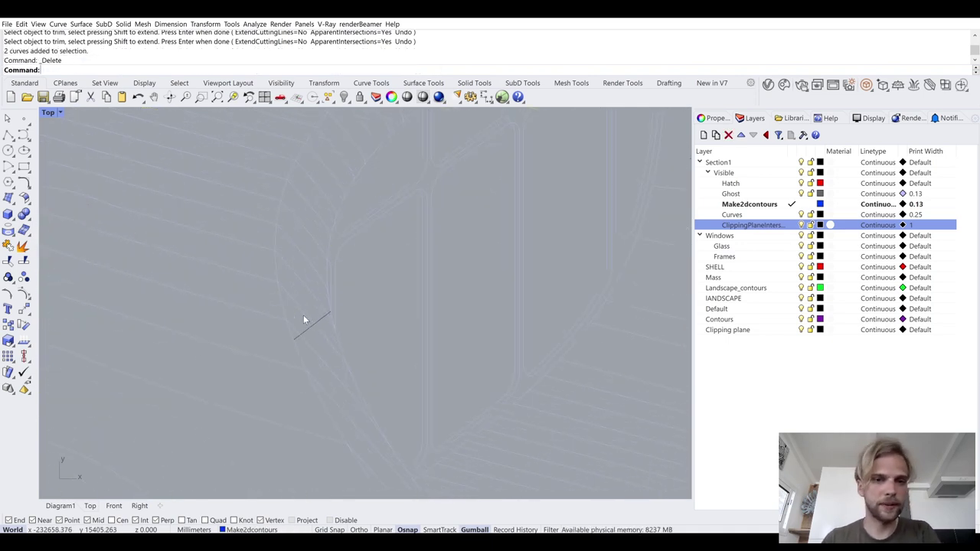
click(324, 316)
key(Delete)
scroll(325, 317, down, 10)
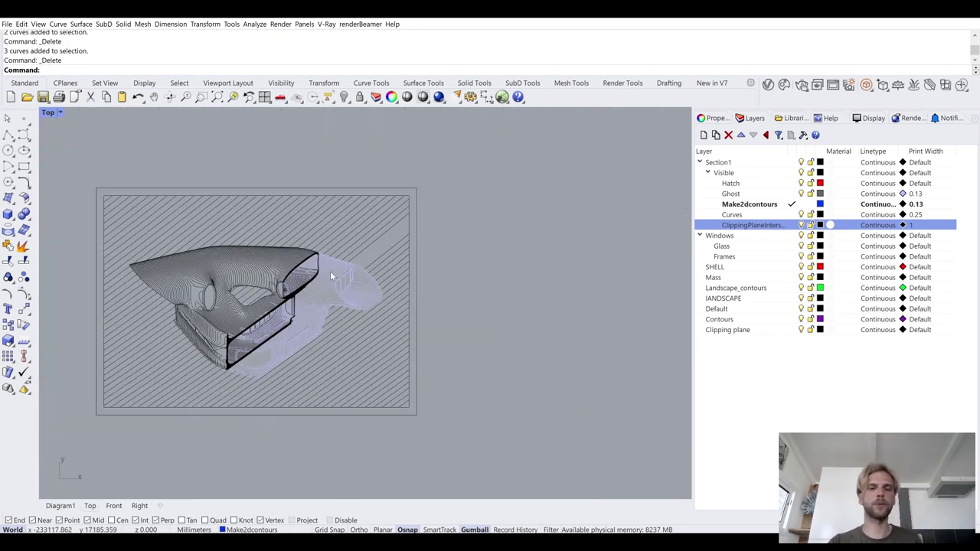
- Undo the ungrouping and the deletions of the leftover line groups around the ghosted window
scroll(422, 266, up, 3)
key(ctrl+z)
key(ctrl+shift+g)
scroll(476, 215, up, 3)
key(ctrl+z)
key(ctrl+z)
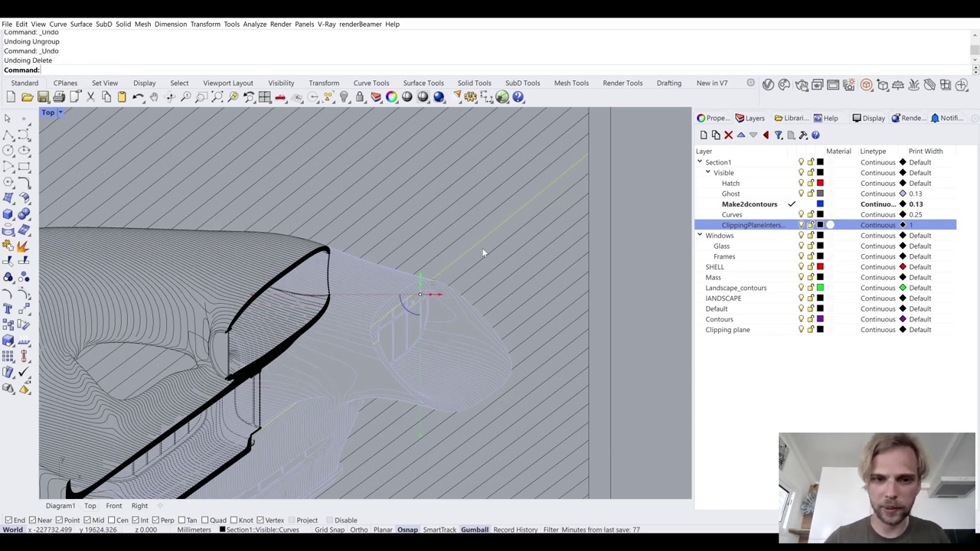
- Ungroup the two background lines crossing the ghosted window and delete only their inner leftover pieces, keeping the outer segments
click(479, 237)
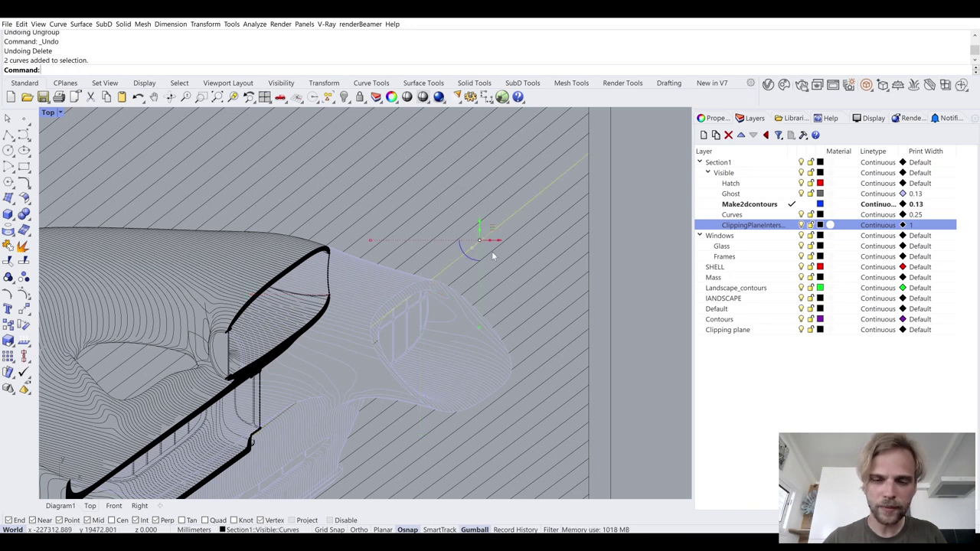
click(506, 249)
key(Up)
text(ung)
key(Return)
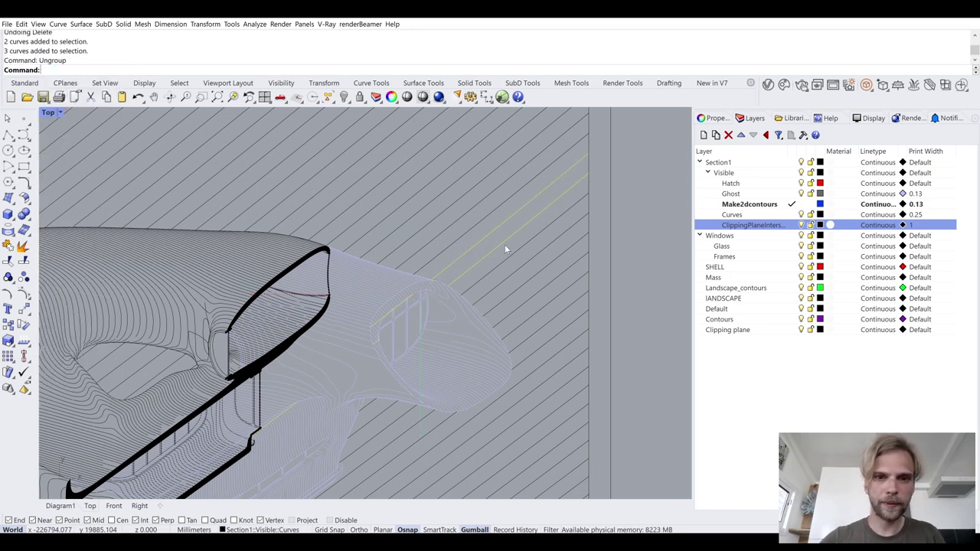
ctrl+click(504, 245)
key(Delete)
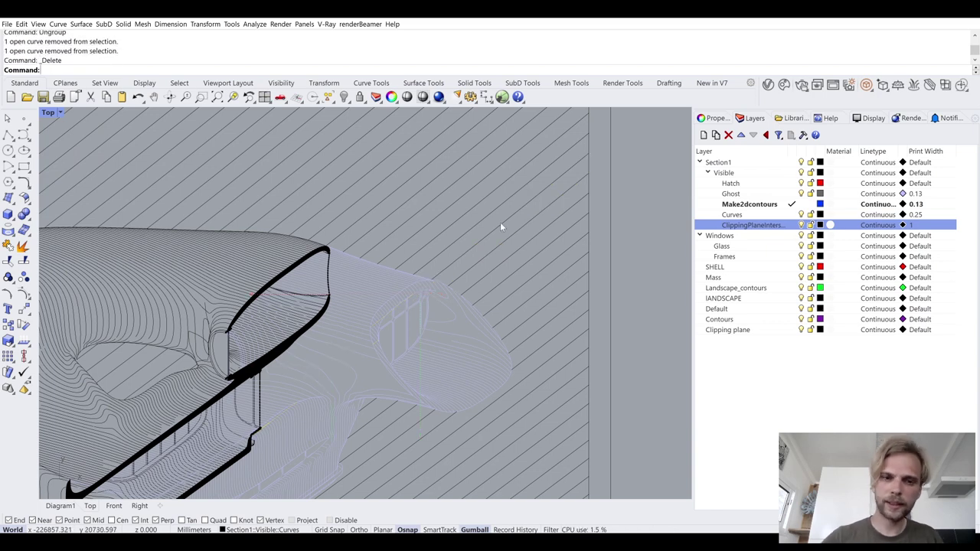
- Set up a print of the Top view to Adobe PDF with a print window around the diagram's outer frame
scroll(520, 203, down, 5)
scroll(535, 191, down, 3)
scroll(420, 216, up, 2)
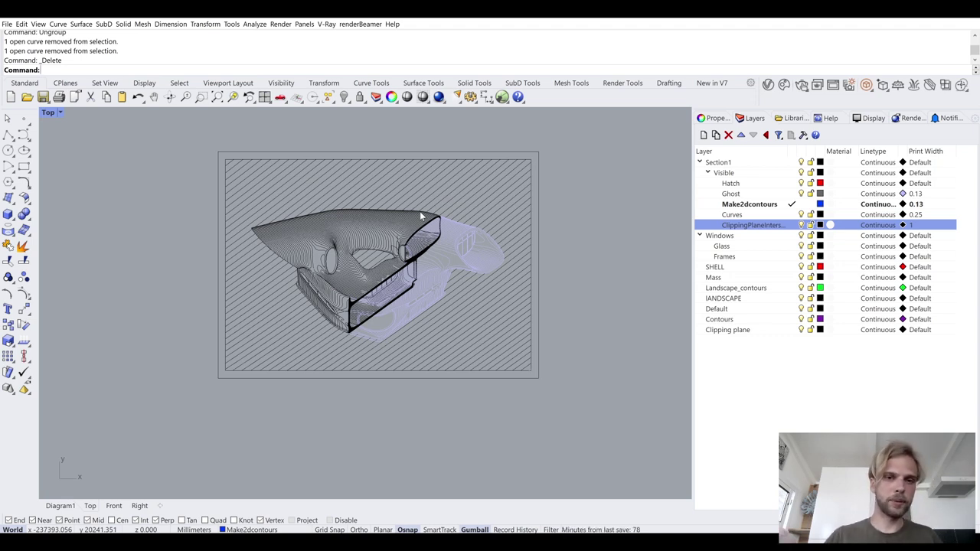
right_drag(420, 211, 407, 224)
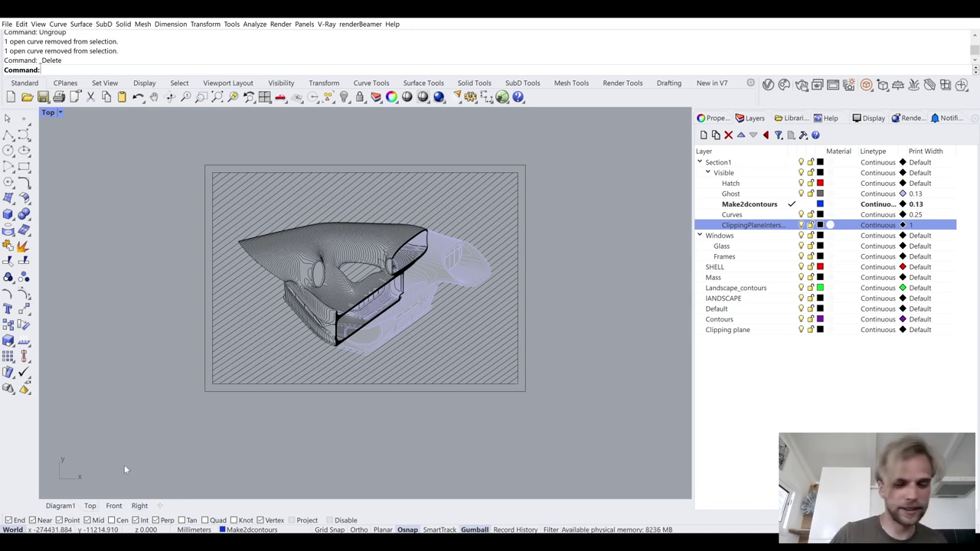
key(ctrl+p)
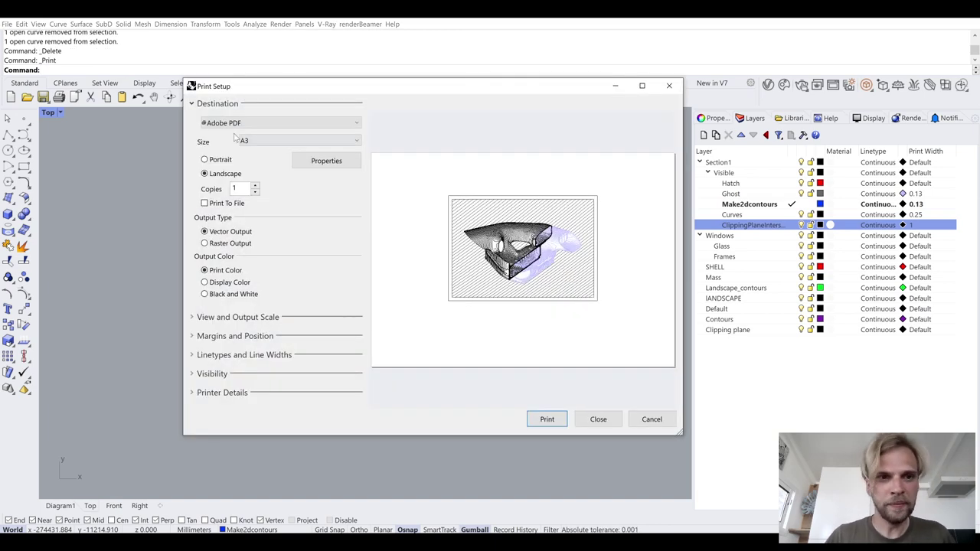
click(245, 123)
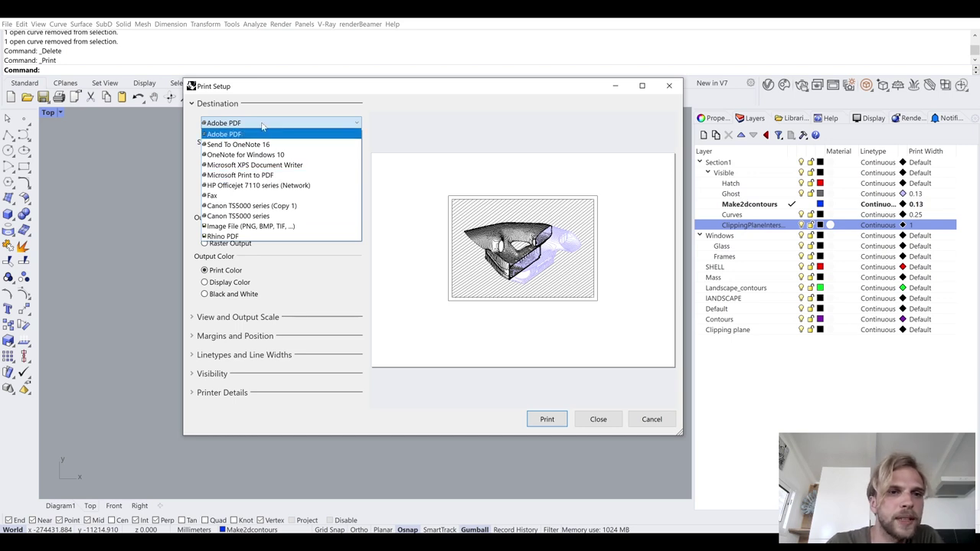
click(230, 134)
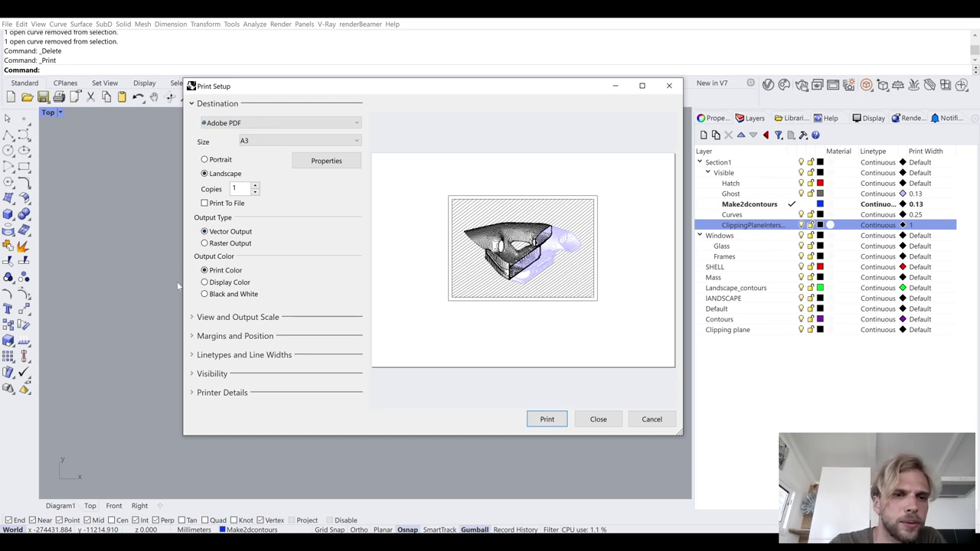
click(220, 319)
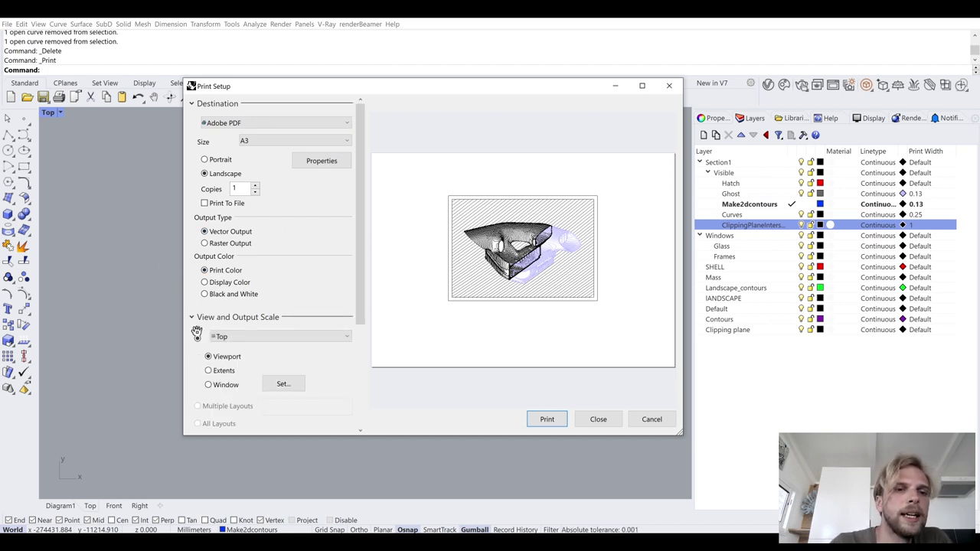
click(217, 388)
drag(205, 391, 526, 164)
key(Return)
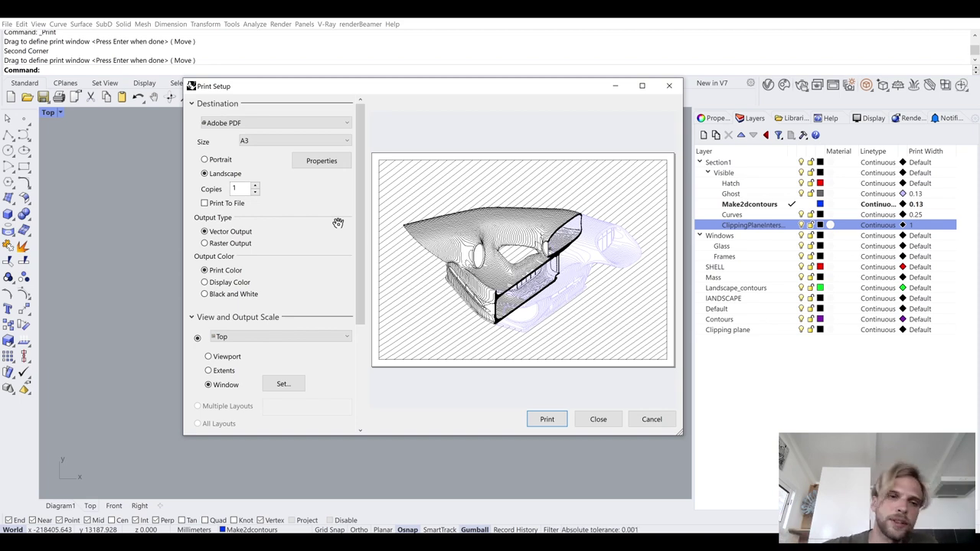
- Set the print scale to 1:100, with 1.0 mm on paper equal to 100 mm in the model
drag(357, 193, 356, 299)
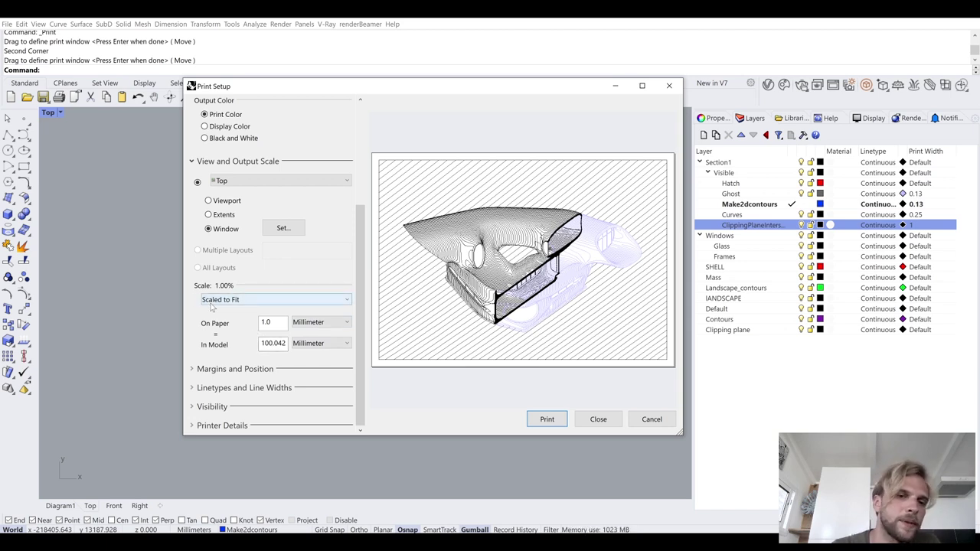
double_click(269, 344)
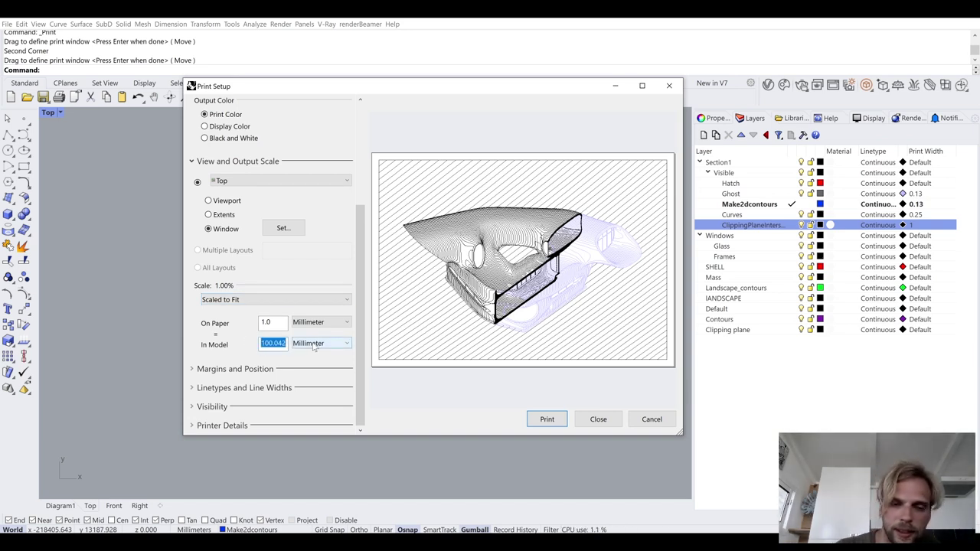
text(100)
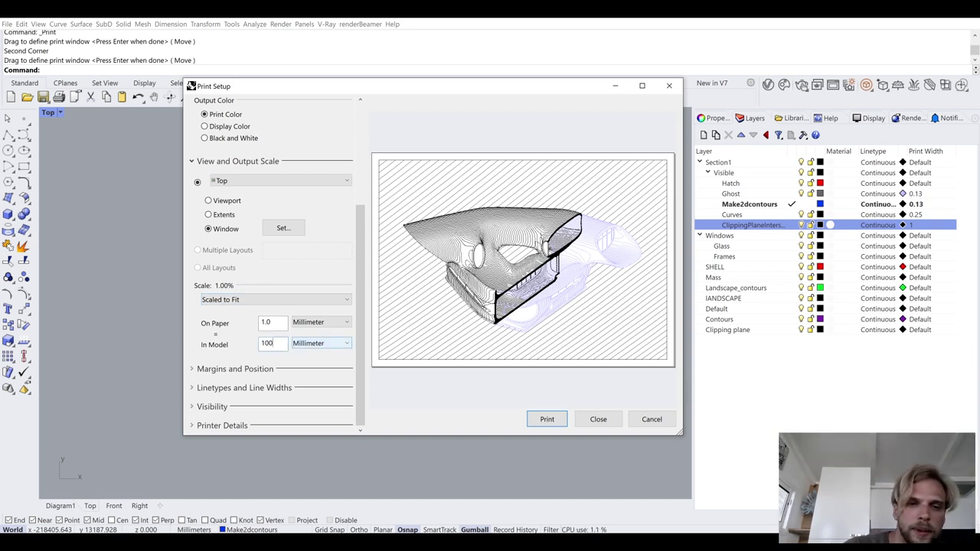
click(287, 325)
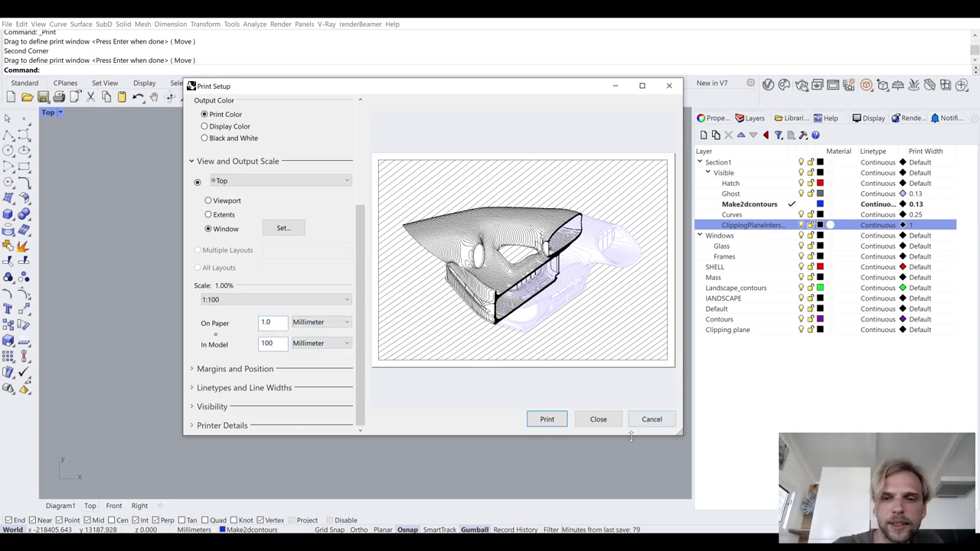
- Print the diagram to subdhouse.pdf, then view the result in a maximised Adobe Acrobat window and zoom in on it
click(555, 420)
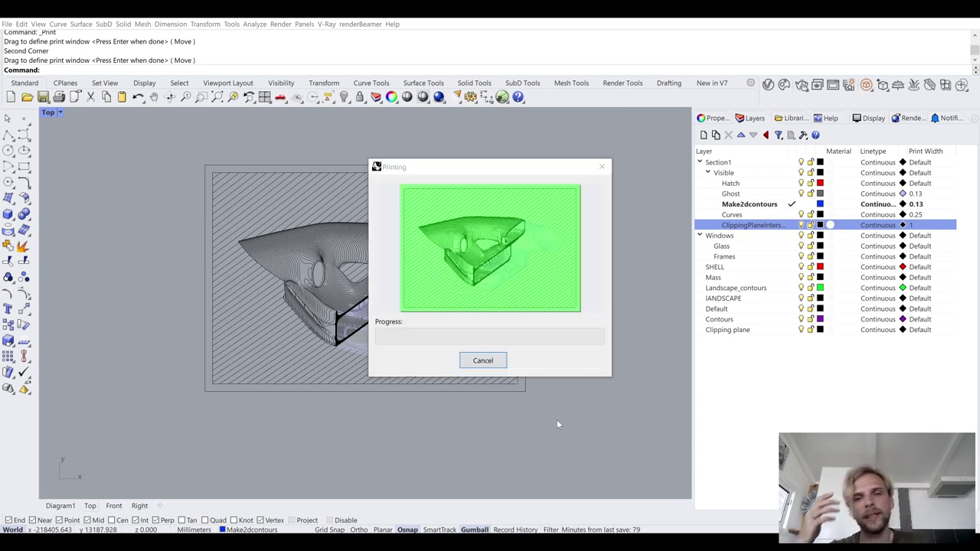
key(Return)
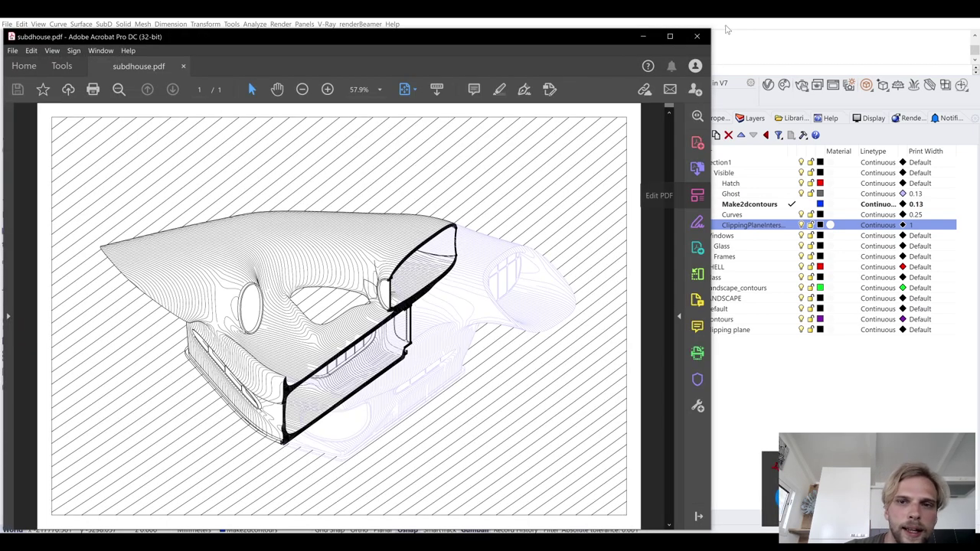
click(670, 36)
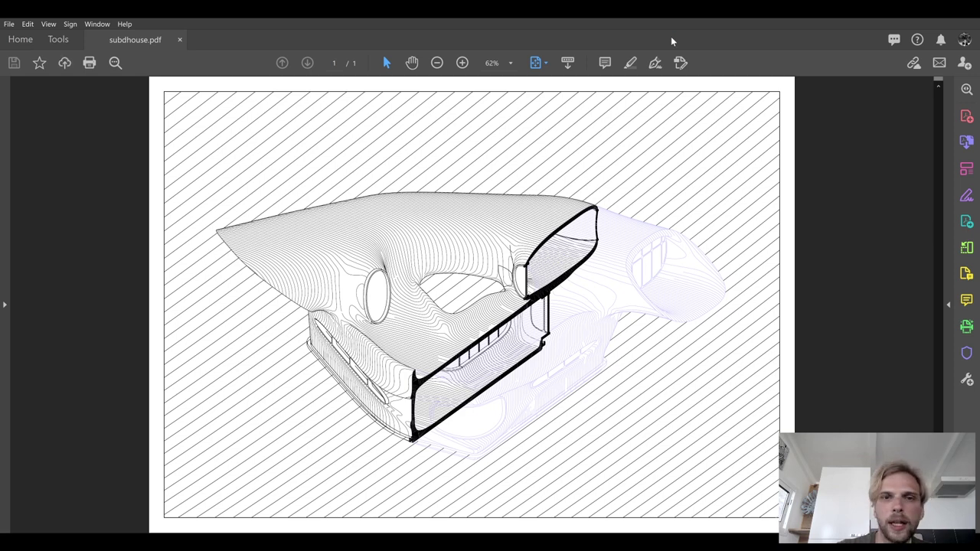
click(463, 62)
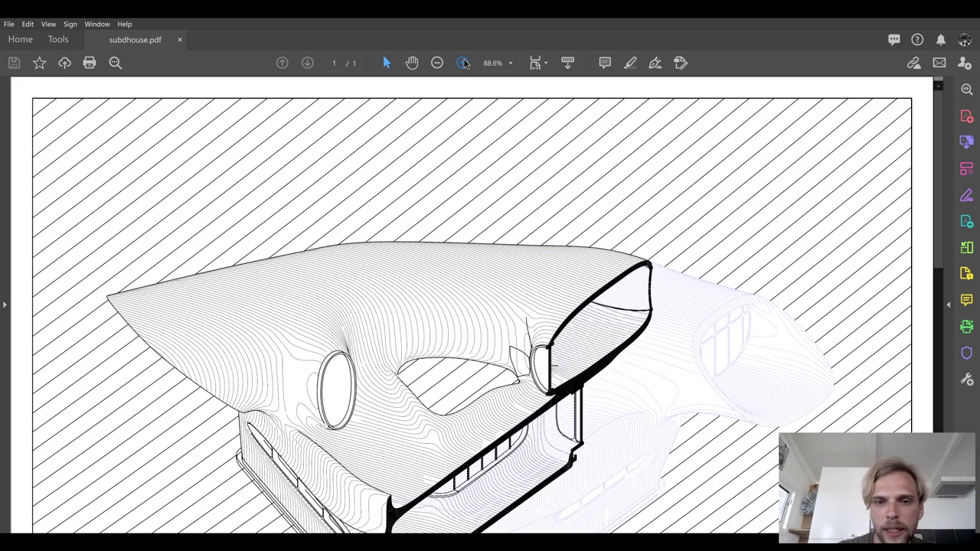
- Inspect the printed diagram in the PDF at 100% zoom, then switch back to Rhino
click(463, 62)
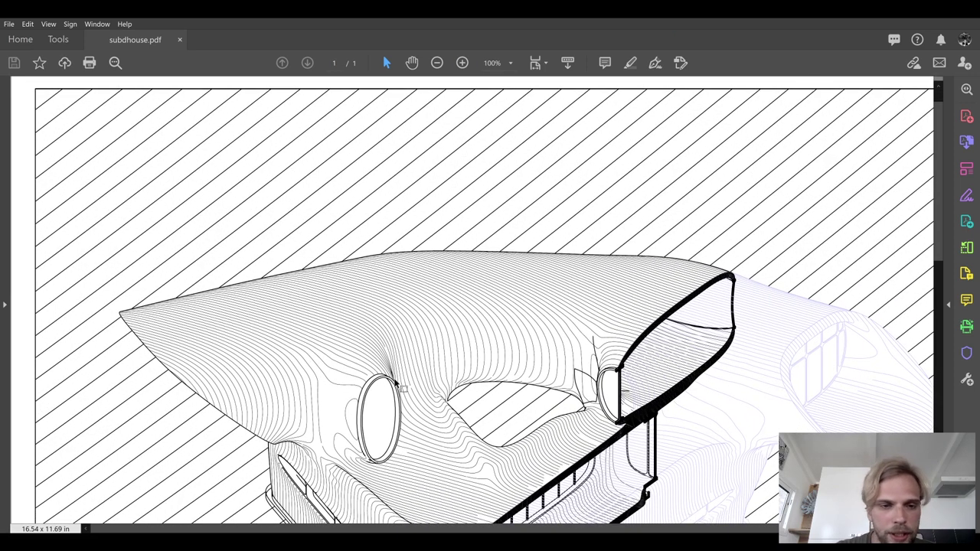
scroll(345, 311, down, 1)
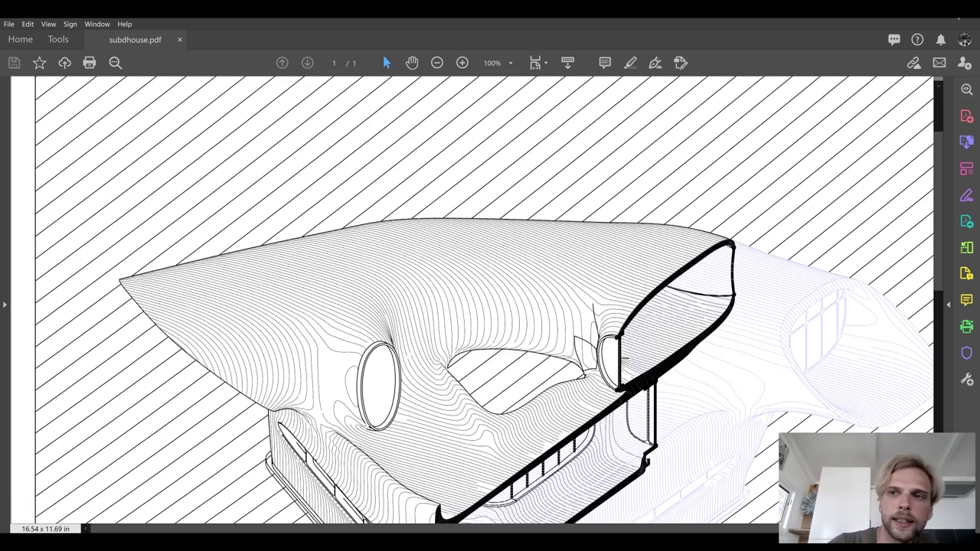
click(965, 22)
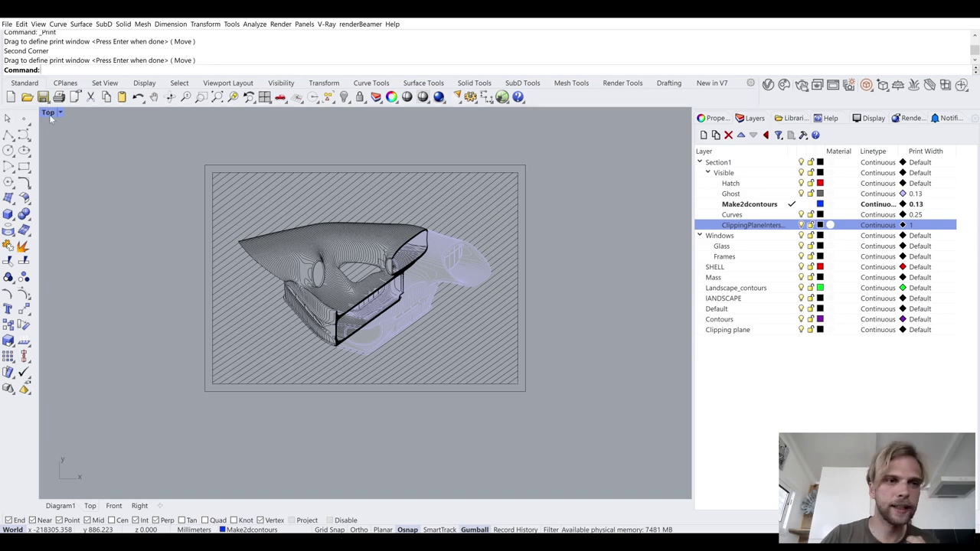
- Maximise the Diagram1 viewport and restore the saved Diagram1 named view in it
double_click(49, 114)
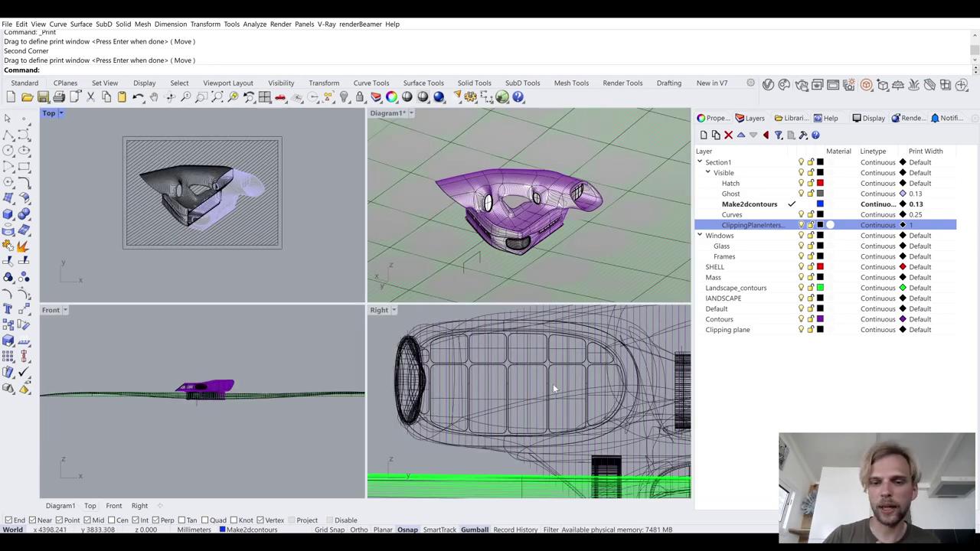
double_click(388, 113)
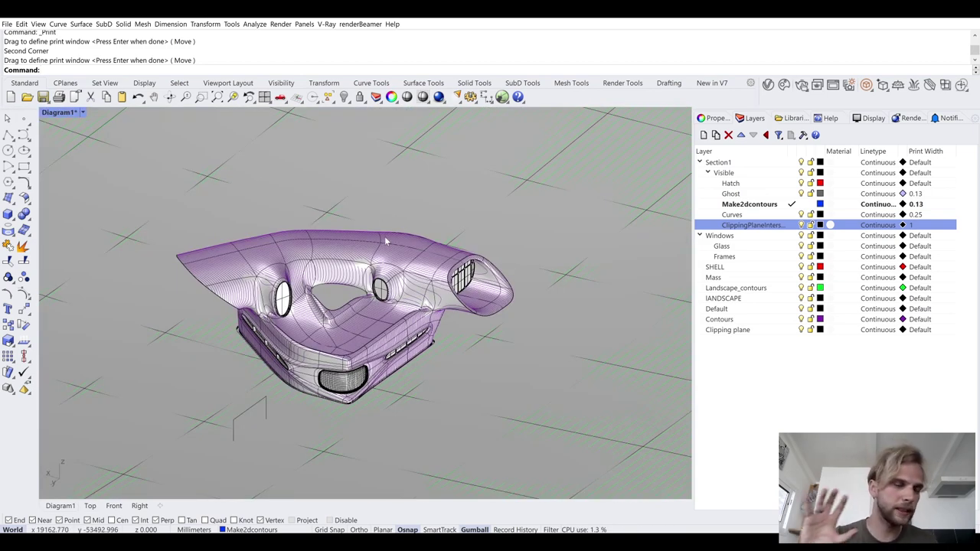
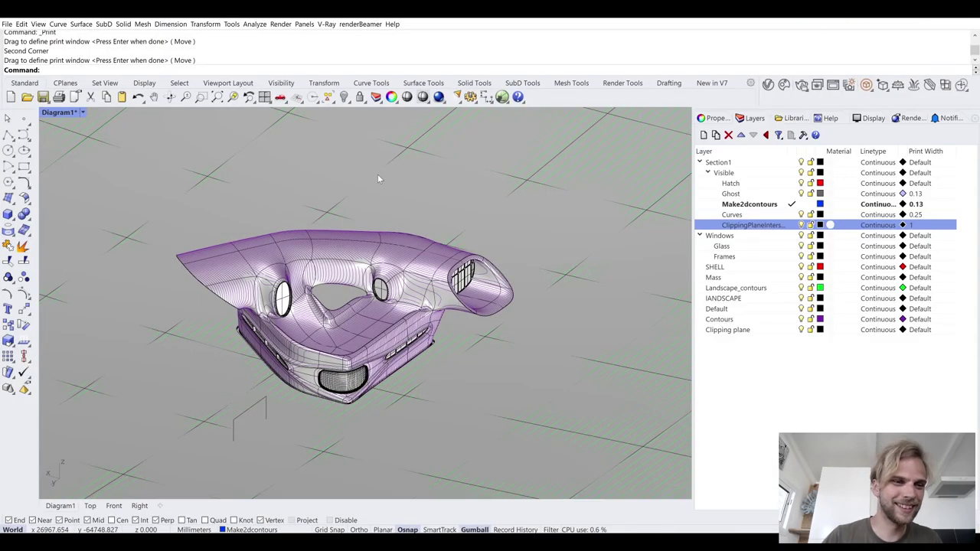
text(NamedView)
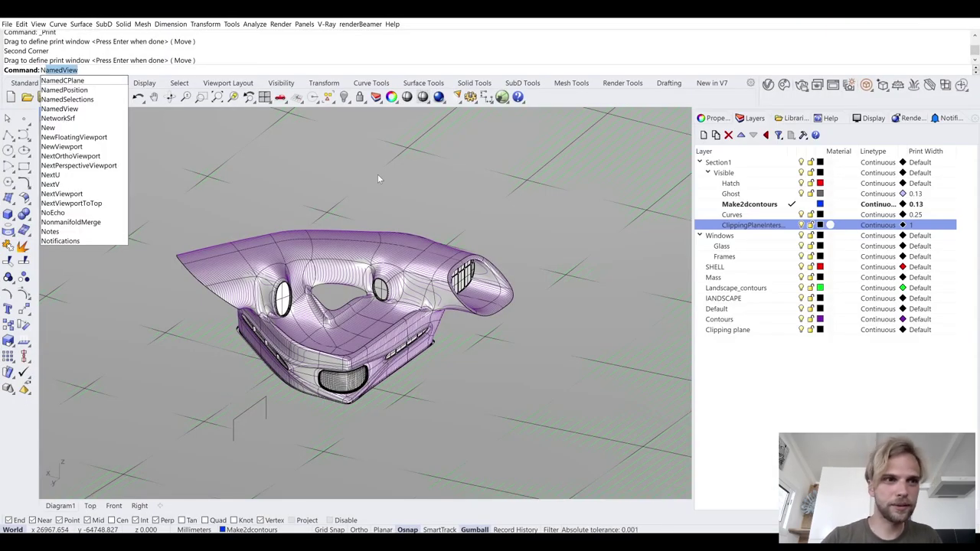
key(Return)
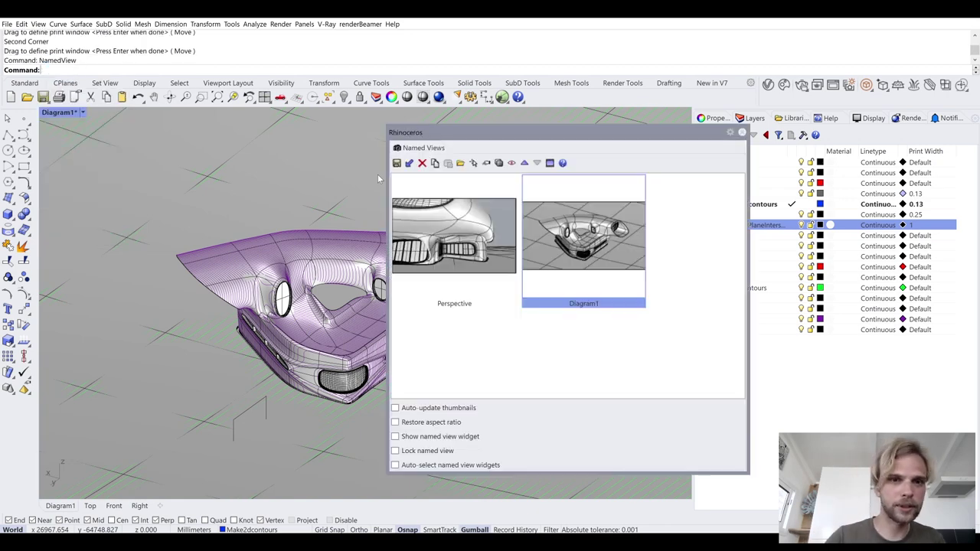
double_click(617, 257)
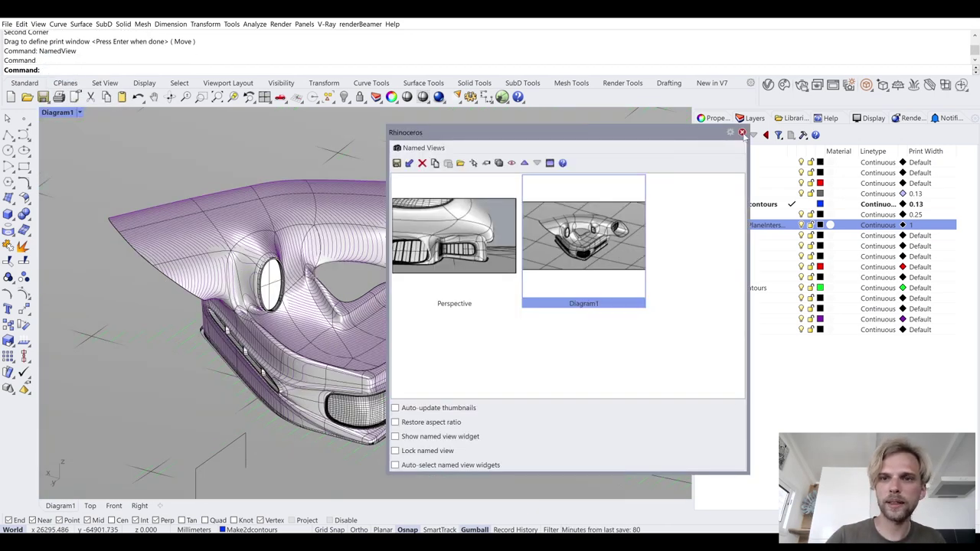
click(742, 133)
click(67, 113)
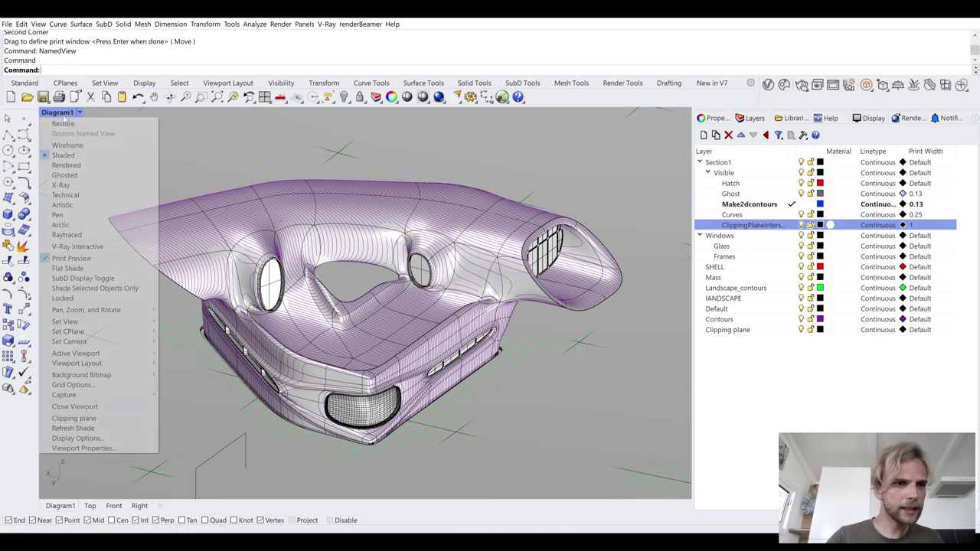
click(85, 225)
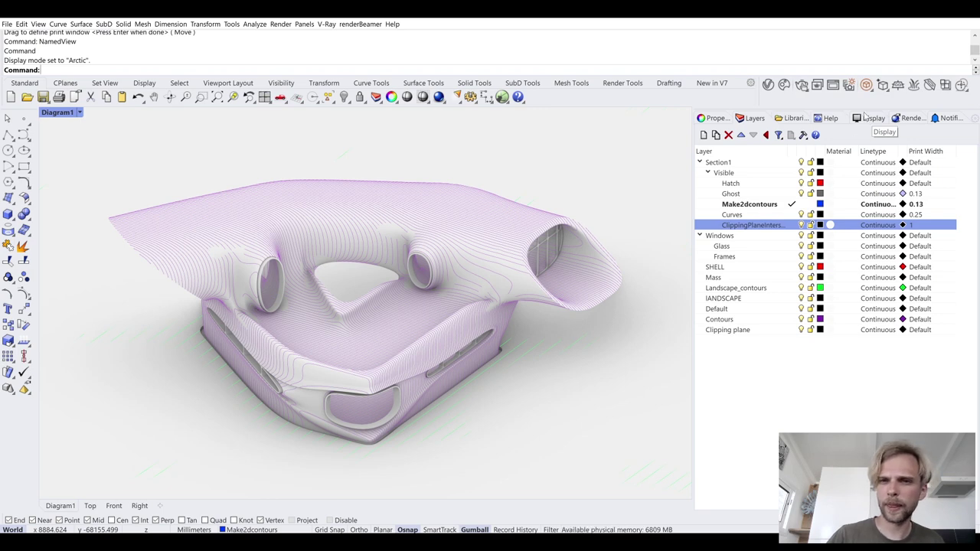
click(61, 114)
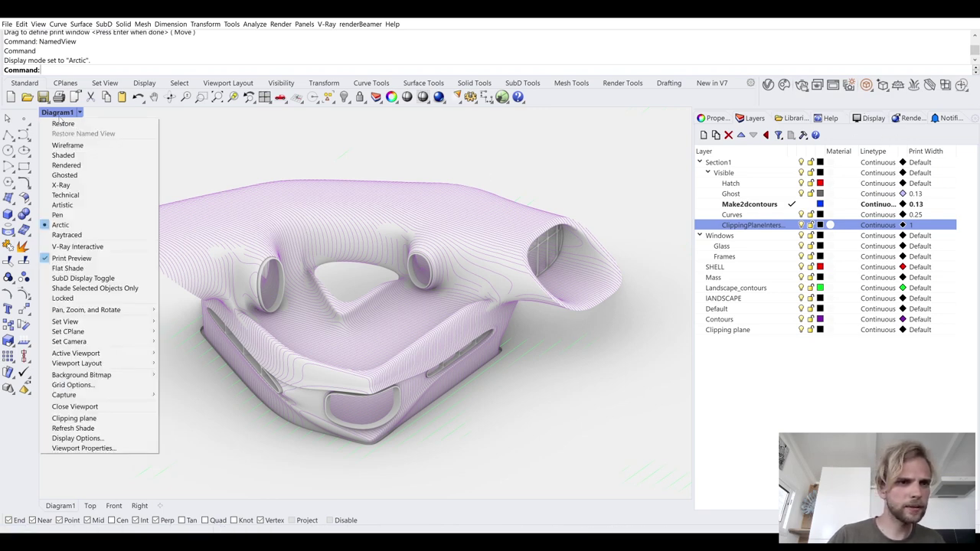
click(63, 154)
- Enable the clipping plane for the Diagram1 view and flip its direction
click(214, 460)
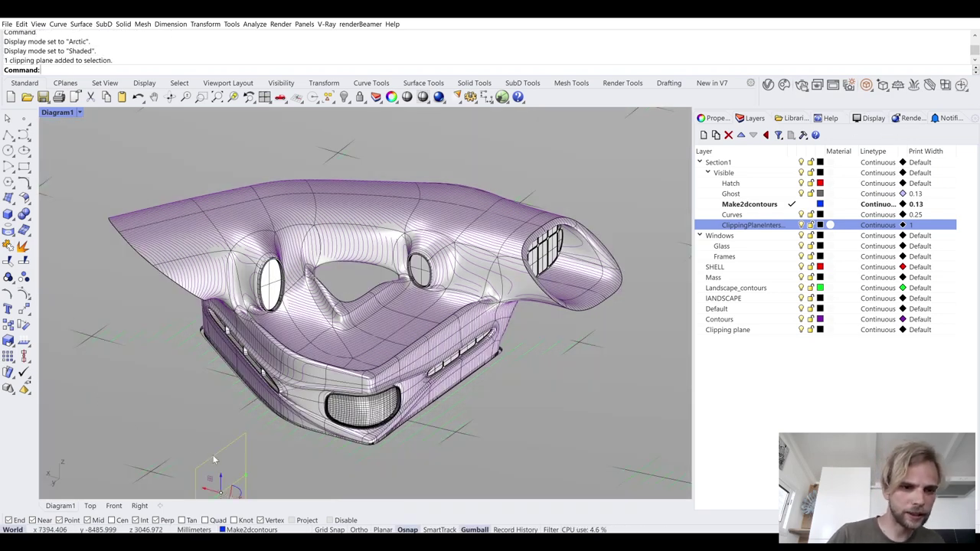
click(716, 118)
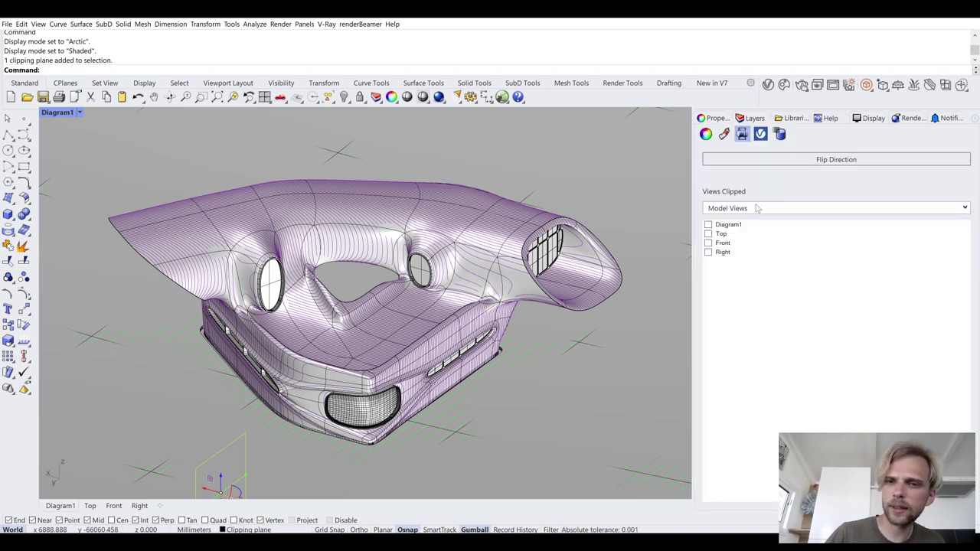
click(708, 225)
click(194, 408)
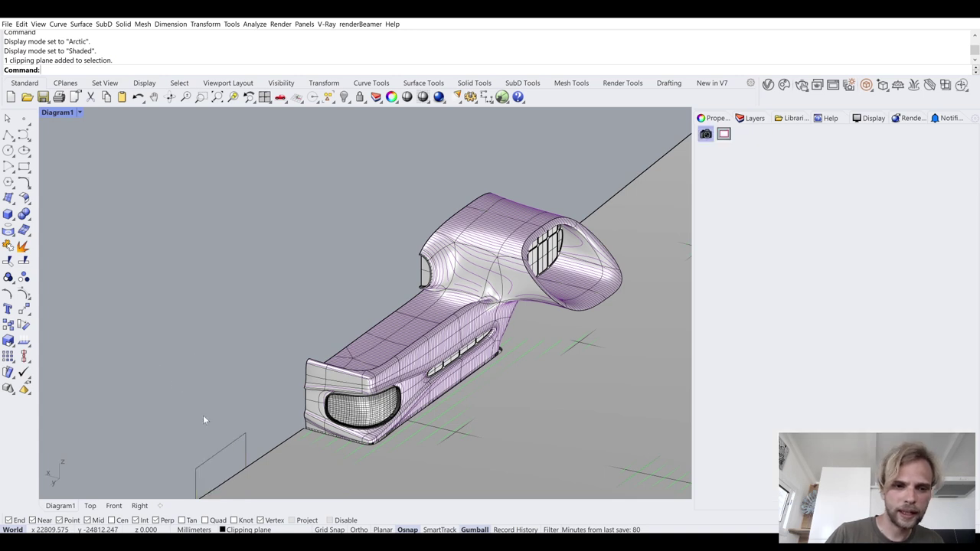
click(219, 454)
text(Flip)
key(Return)
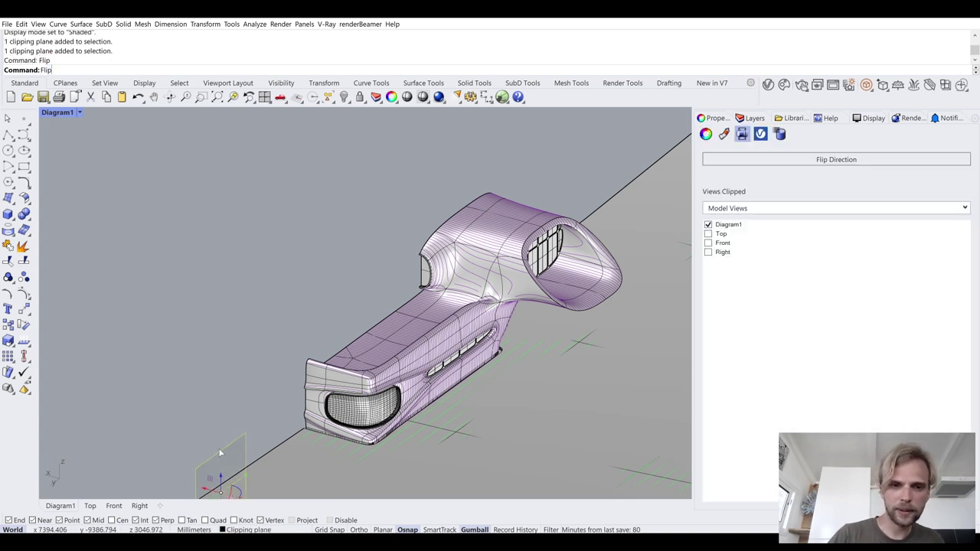
click(534, 453)
- Set the Diagram1 viewport to Arctic display mode and hide curves in it
click(58, 113)
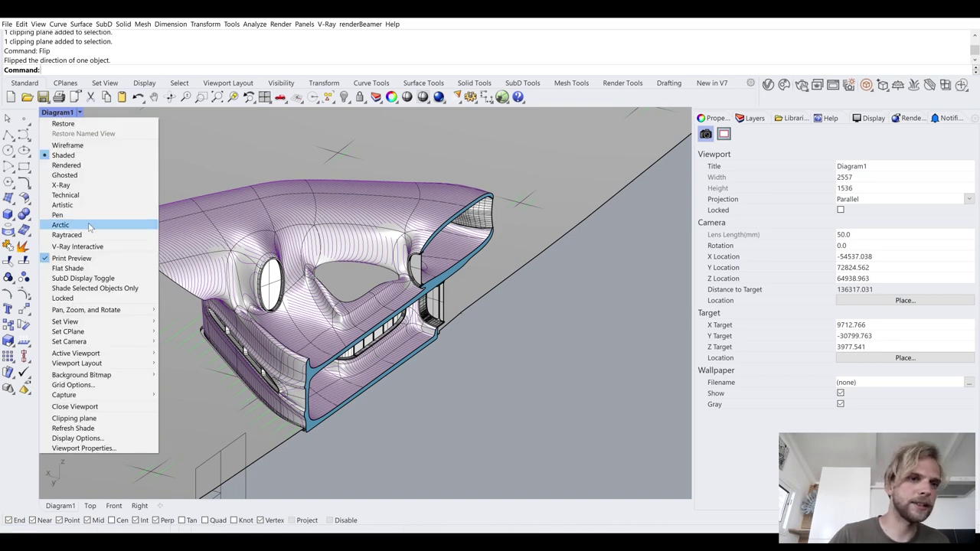
click(84, 224)
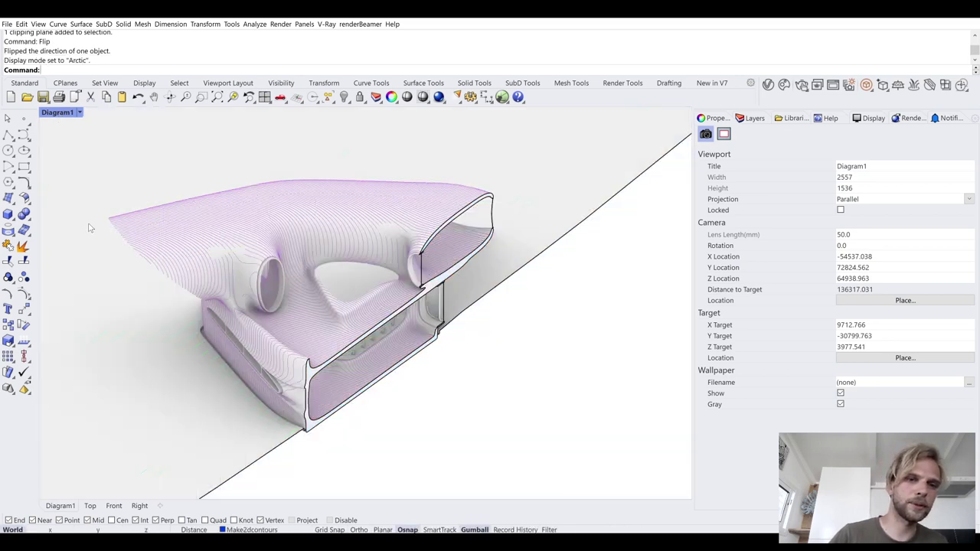
click(870, 119)
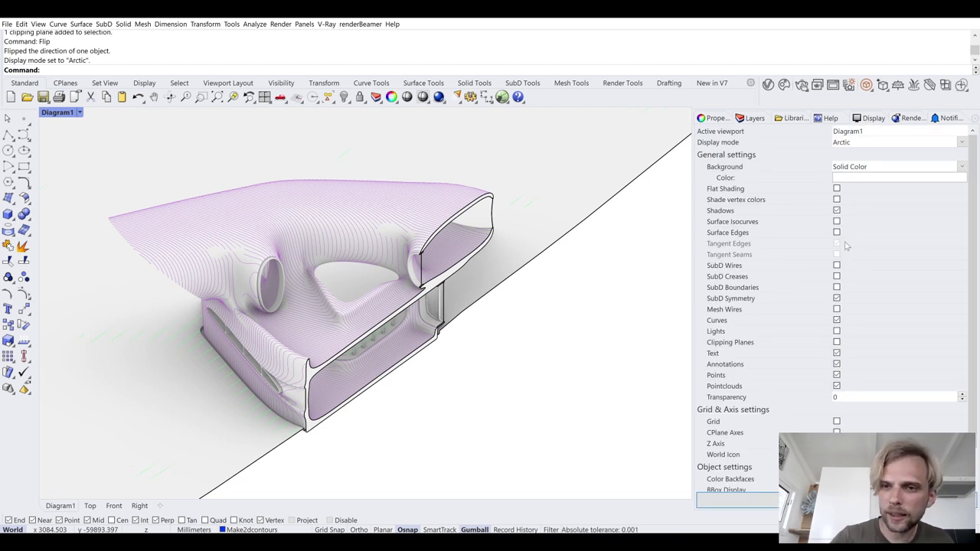
click(837, 321)
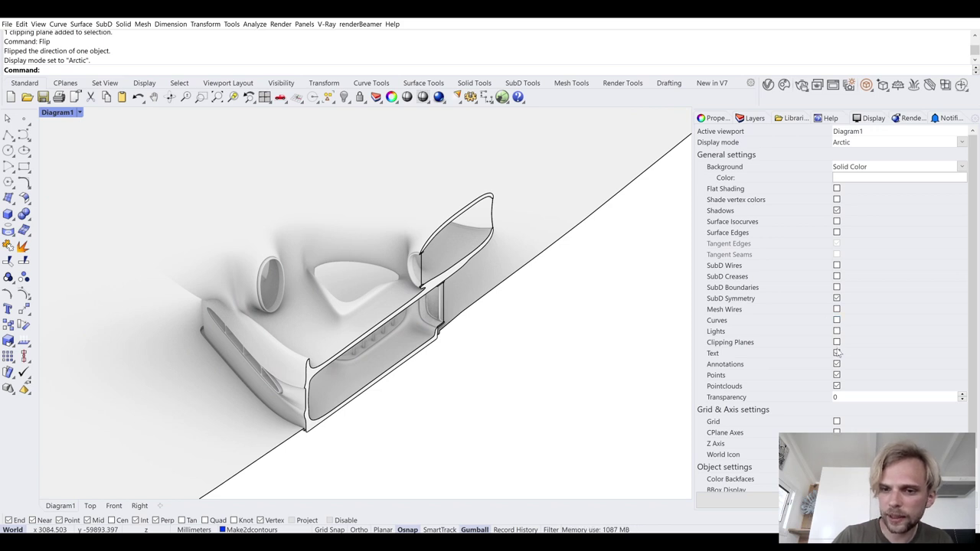
- Turn off the clipping plane edges in the display settings, keeping the section fills shown
scroll(885, 377, down, 2)
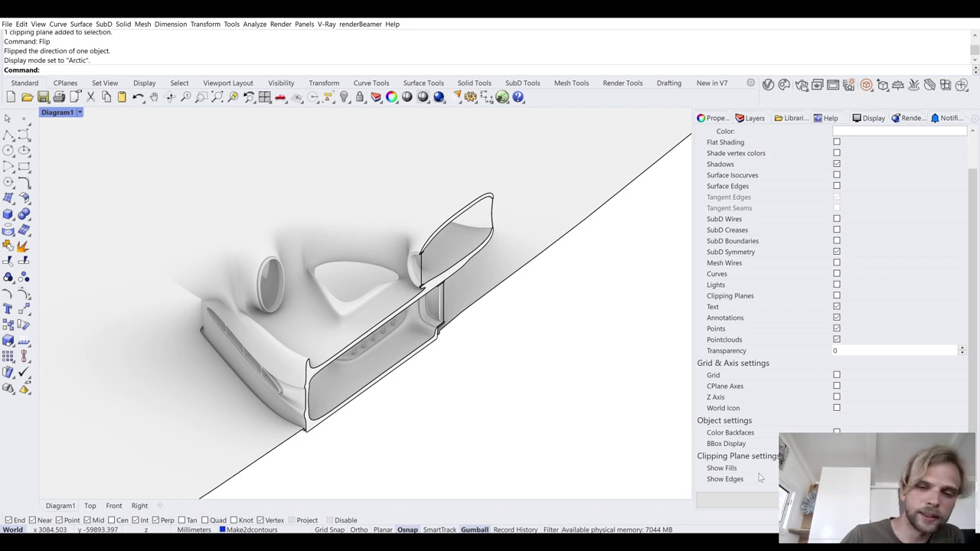
click(836, 478)
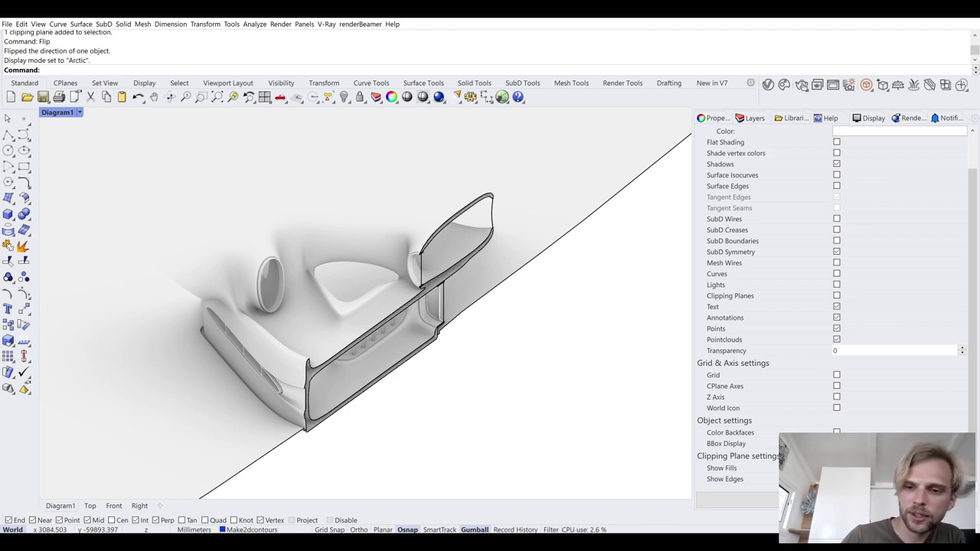
click(836, 479)
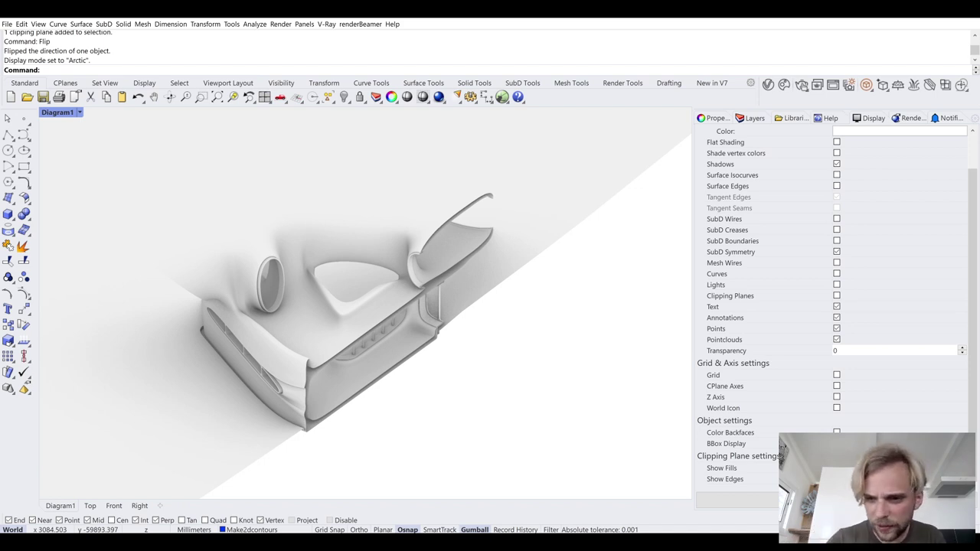
key(alt+Down)
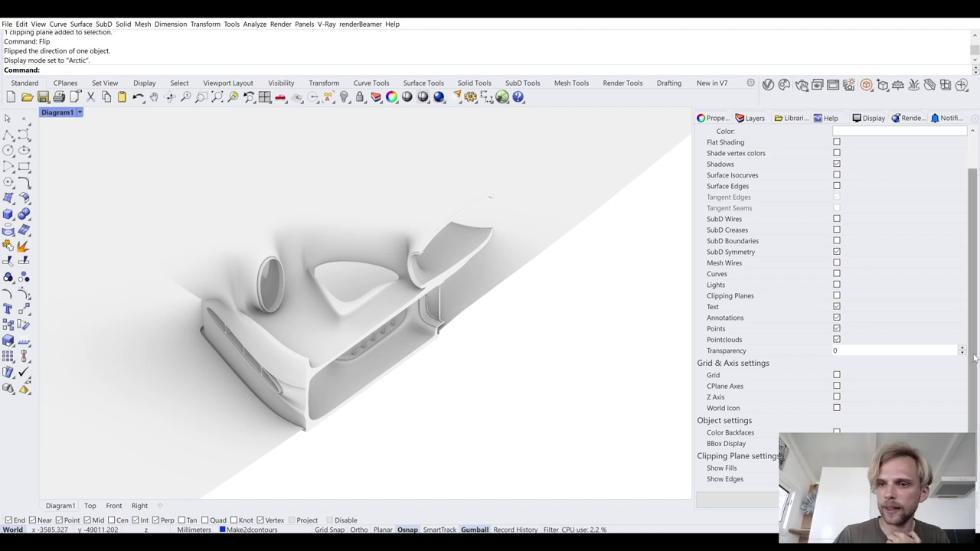
scroll(971, 314, up, 2)
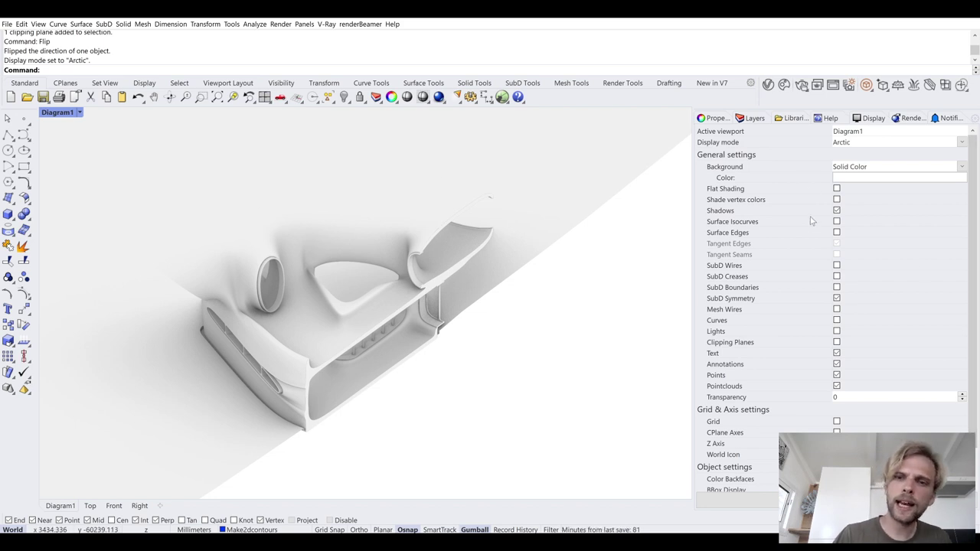
click(837, 233)
click(837, 233)
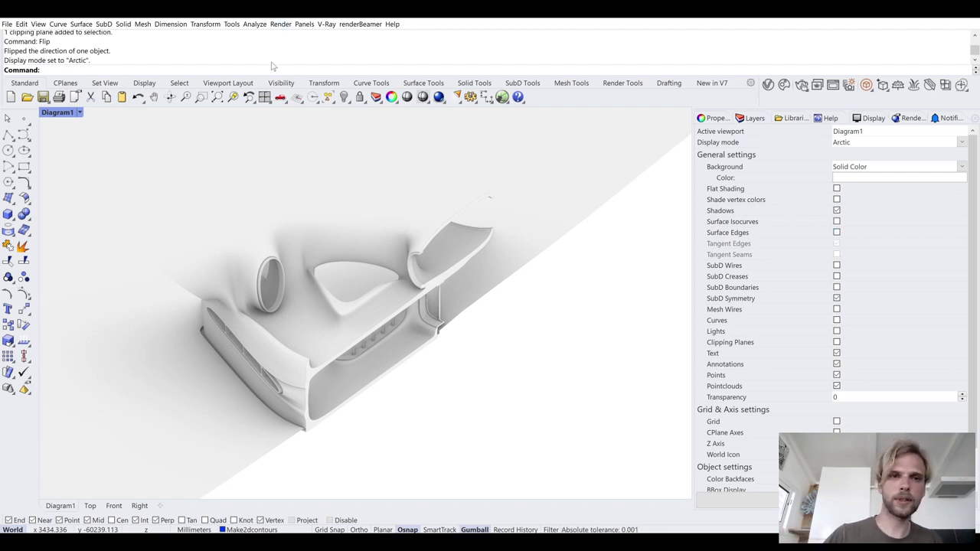
- Capture the Diagram1 view to a JPEG at 1920 x 1080 with scale 2, saved to the Desktop as glbdsbsdjbvdsjbvhsd
key(Up)
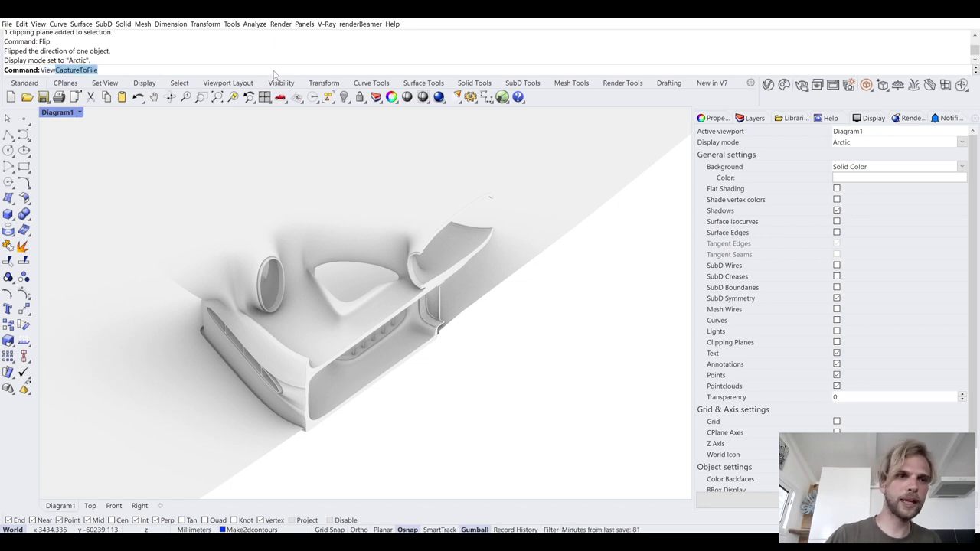
key(Return)
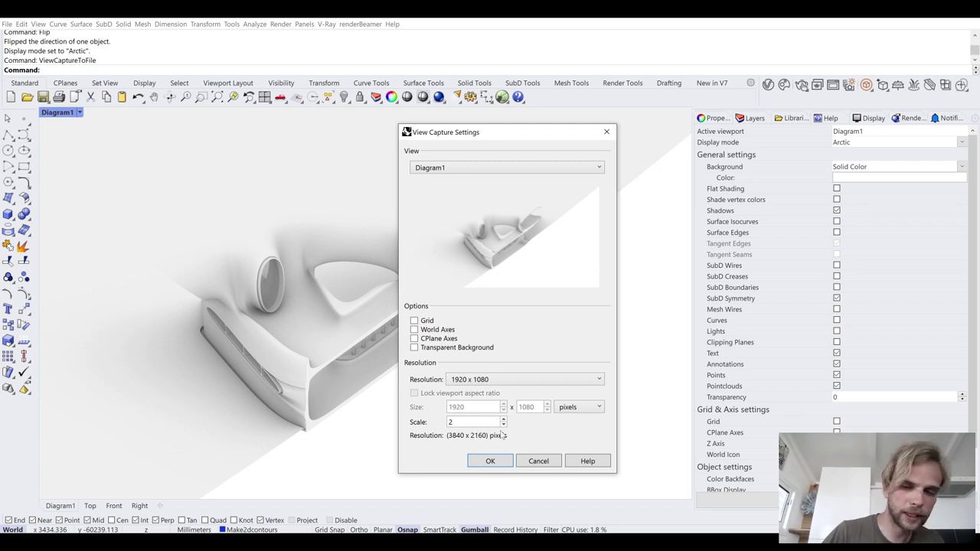
click(491, 461)
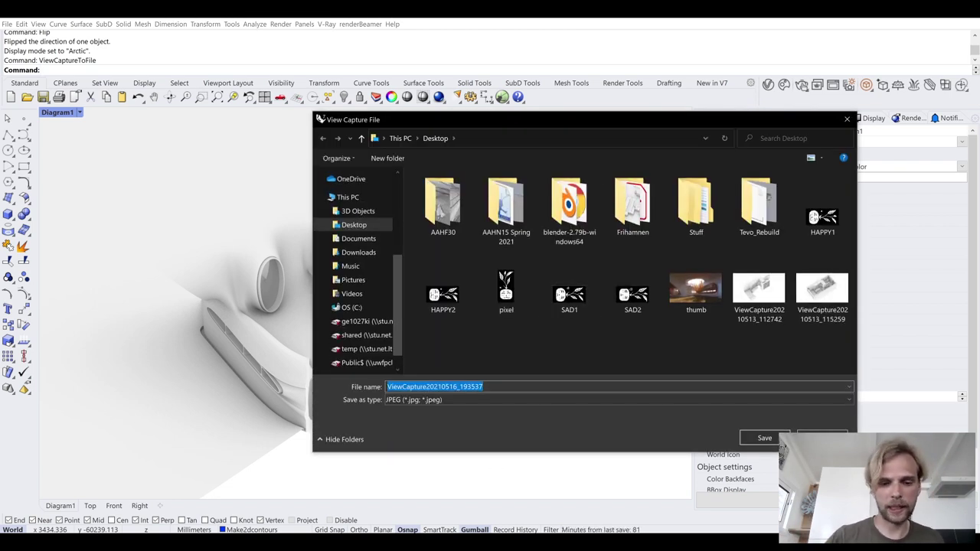
text(glbdsbsdjbvdsjbvhsd)
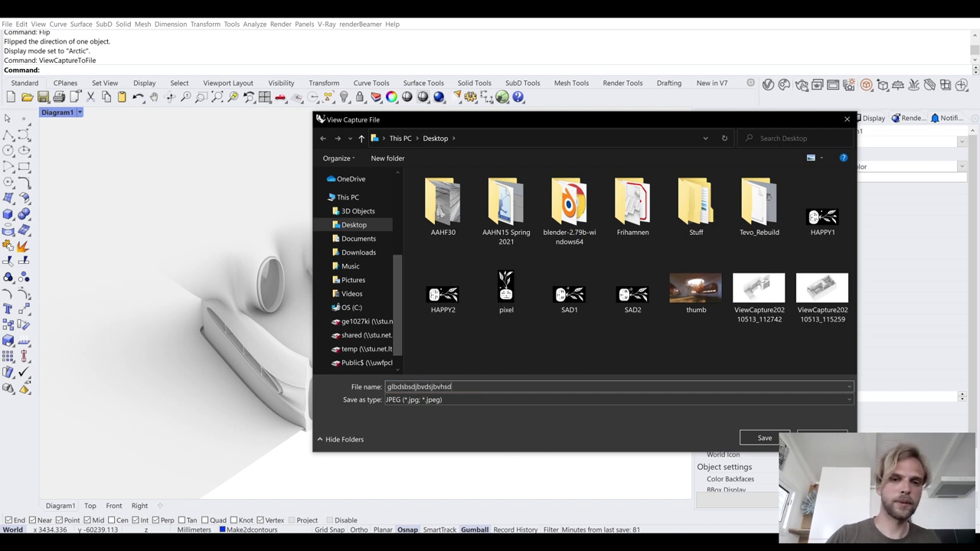
click(762, 439)
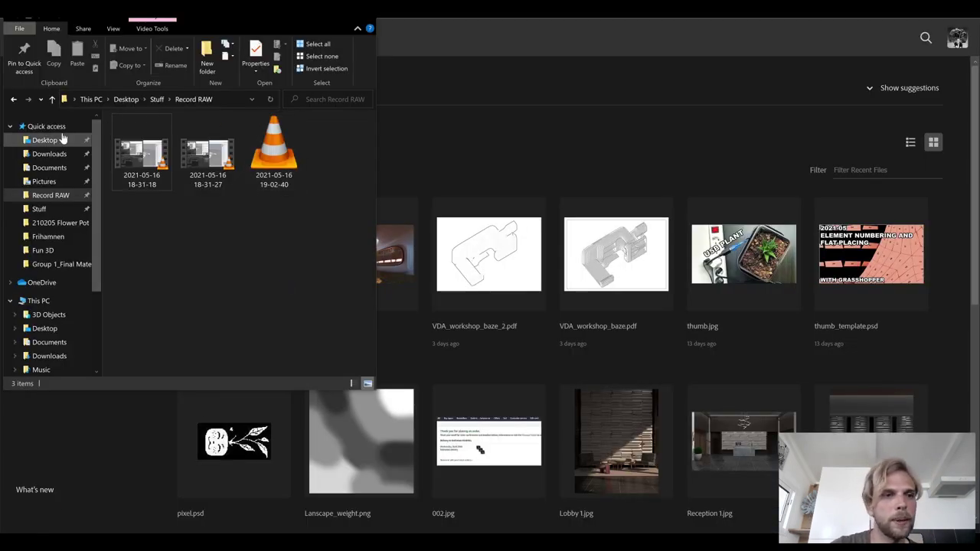
- Open subdhouse.pdf from the Desktop in Photoshop, importing its page at 300 pixels/inch in RGB Color with the Media Box crop
click(45, 140)
scroll(318, 258, down, 5)
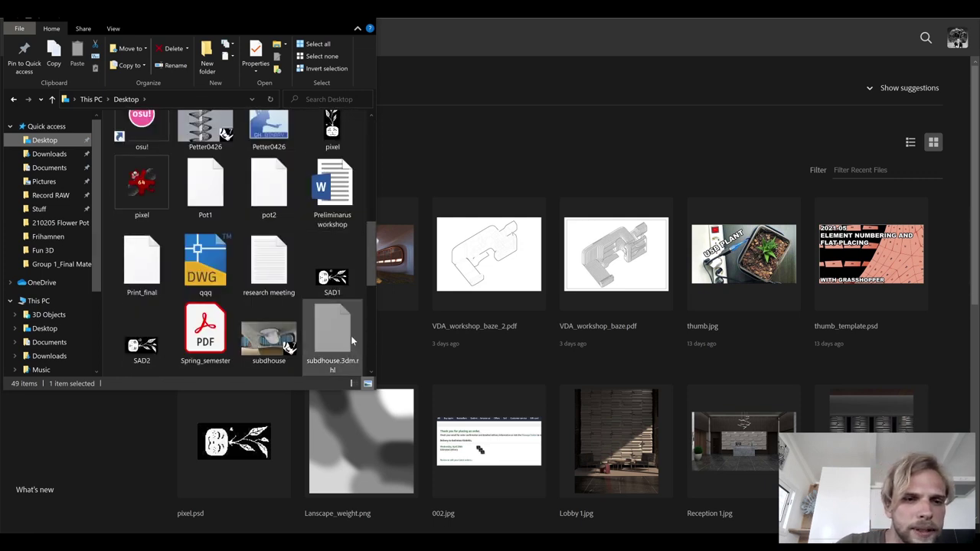
click(217, 342)
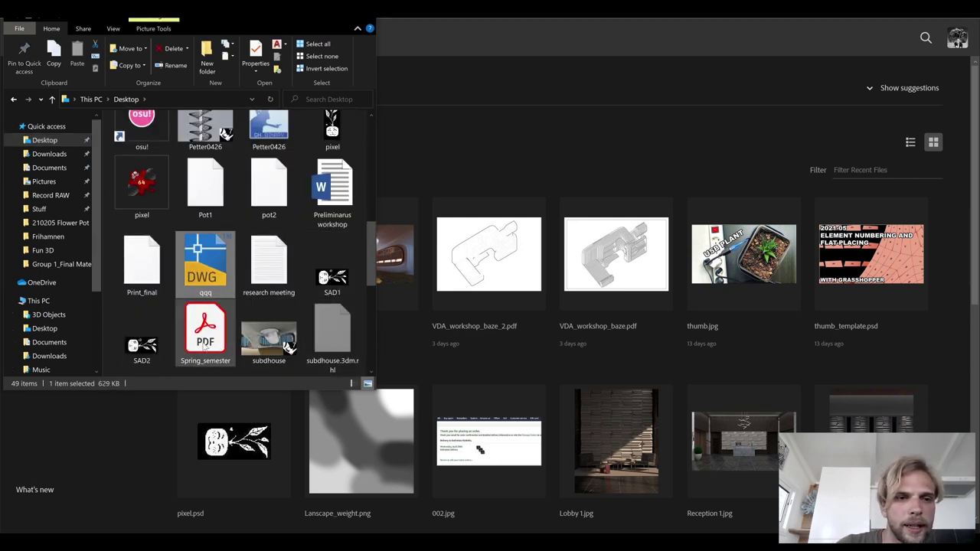
scroll(242, 268, down, 5)
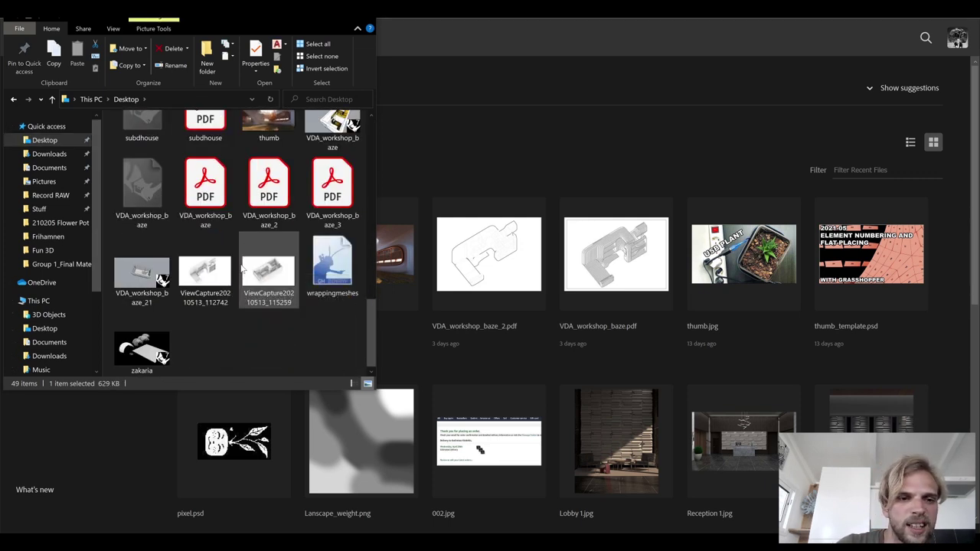
click(216, 121)
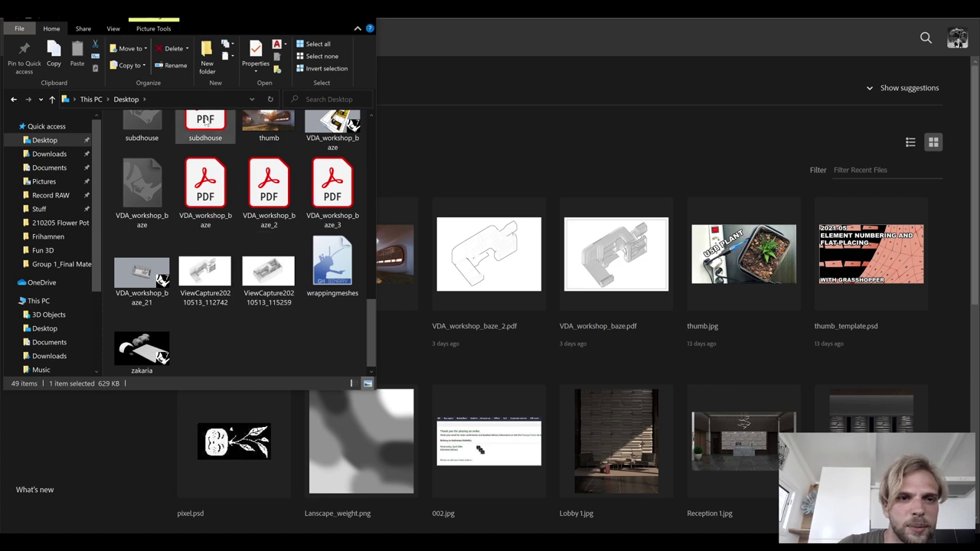
drag(219, 153, 562, 133)
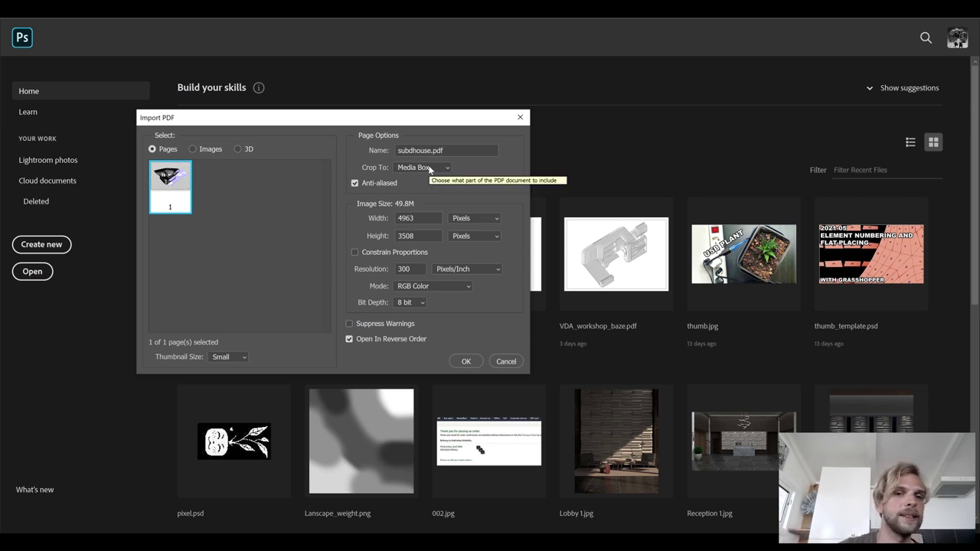
click(467, 362)
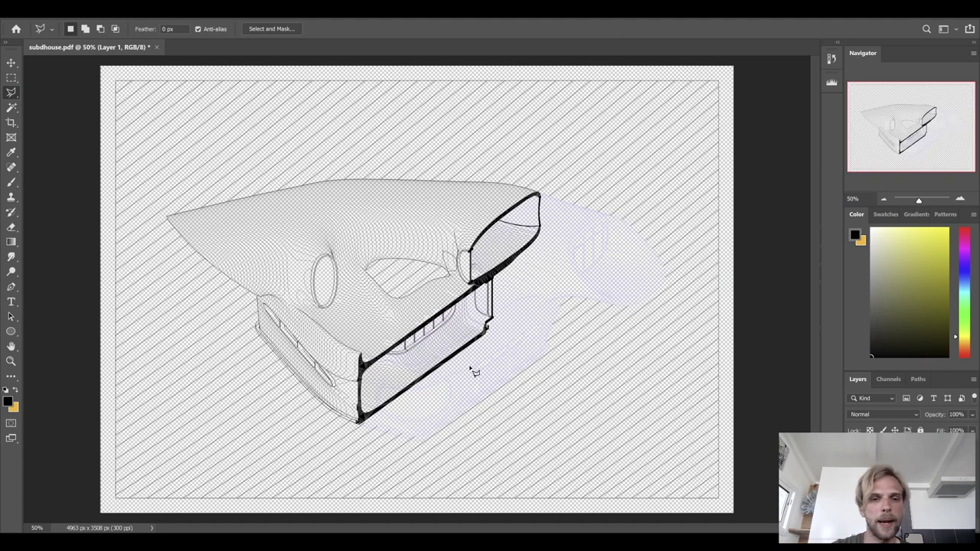
- Create a white background layer beneath Layer 1 by filling a new layer with the black foreground color and inverting it
key(ctrl+shift+alt+n)
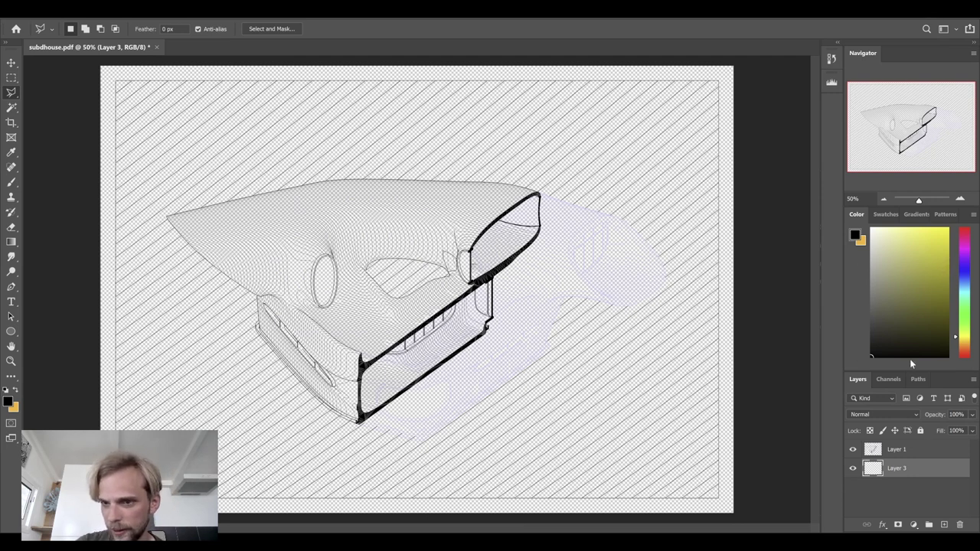
drag(924, 371, 924, 262)
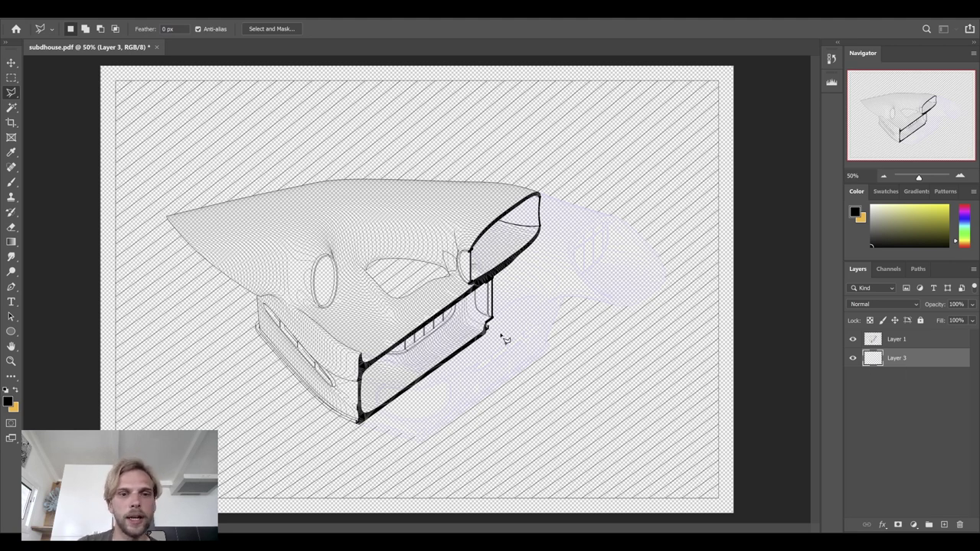
click(50, 15)
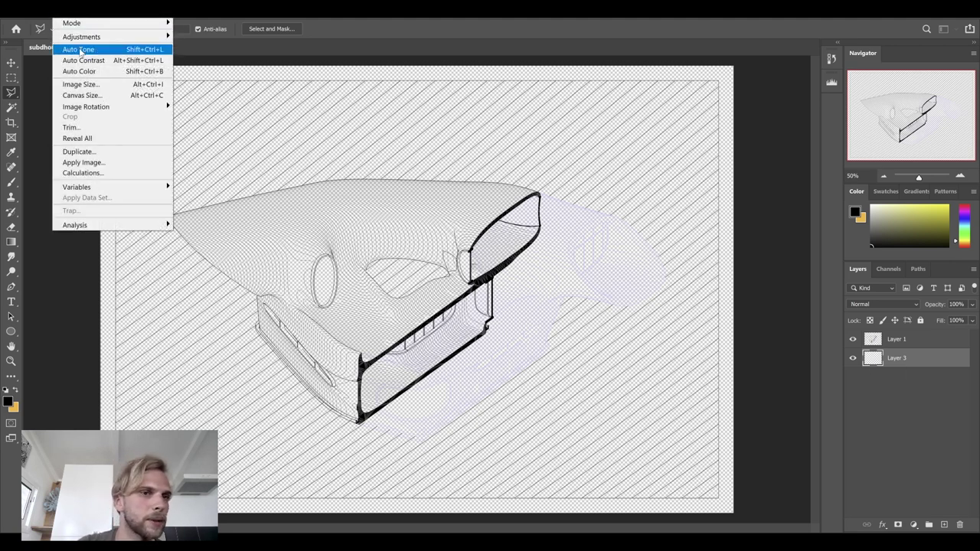
mouse_move(42, 12)
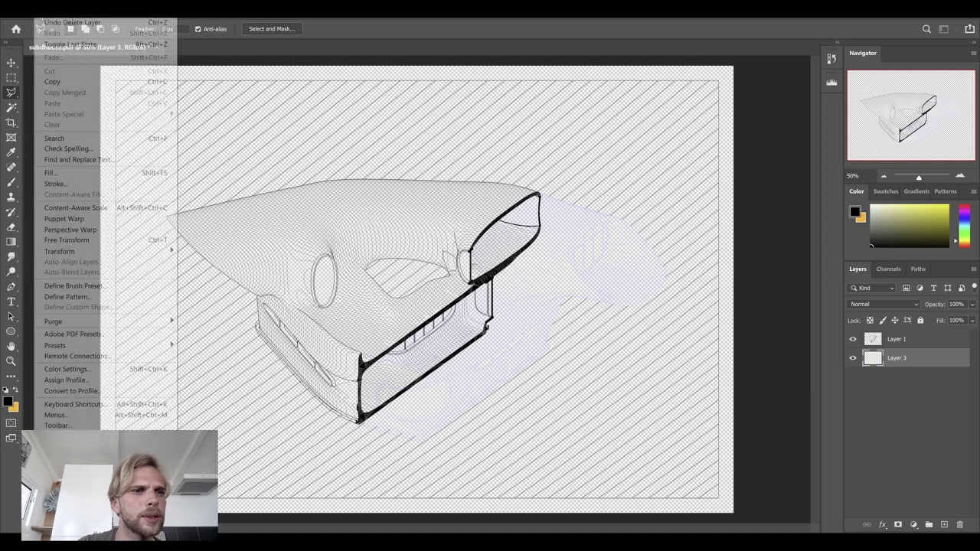
click(72, 176)
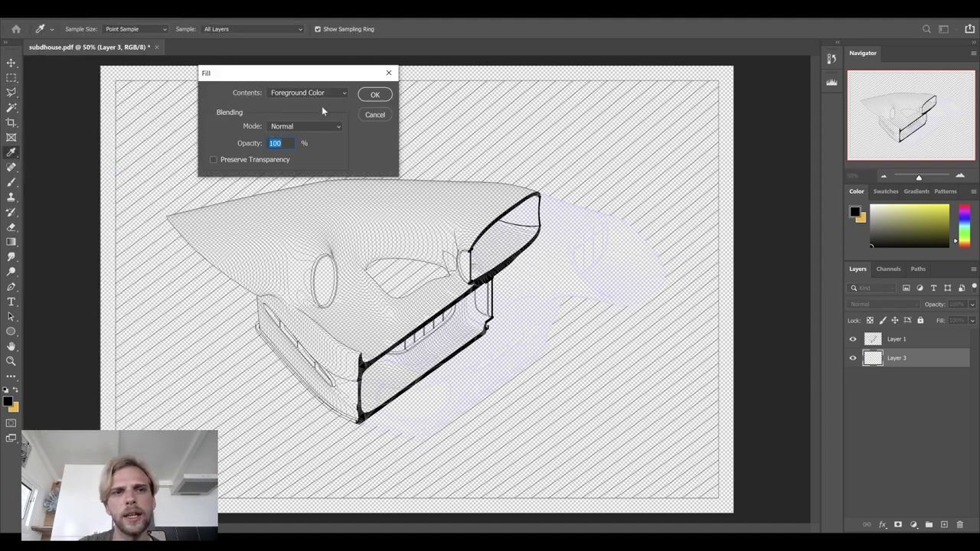
click(373, 94)
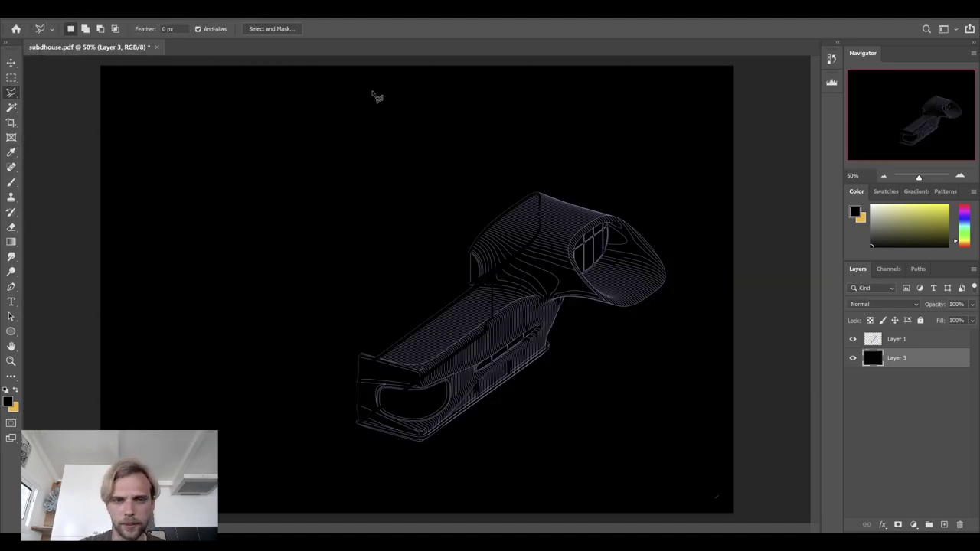
key(ctrl+i)
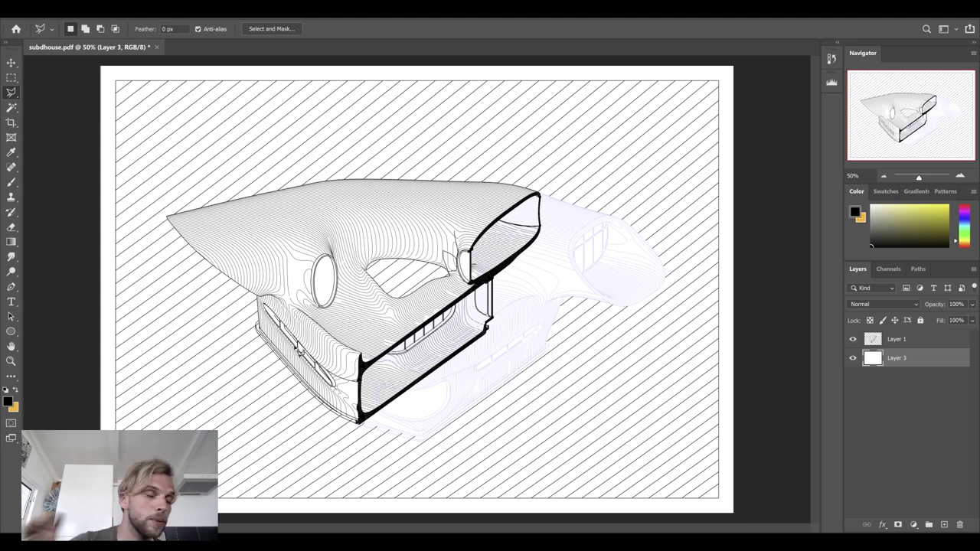
- Place the glbdsbsdjbvdsjbvhsd capture from the Desktop on a new layer between Layer 1 and the white background
click(853, 339)
click(853, 339)
click(907, 342)
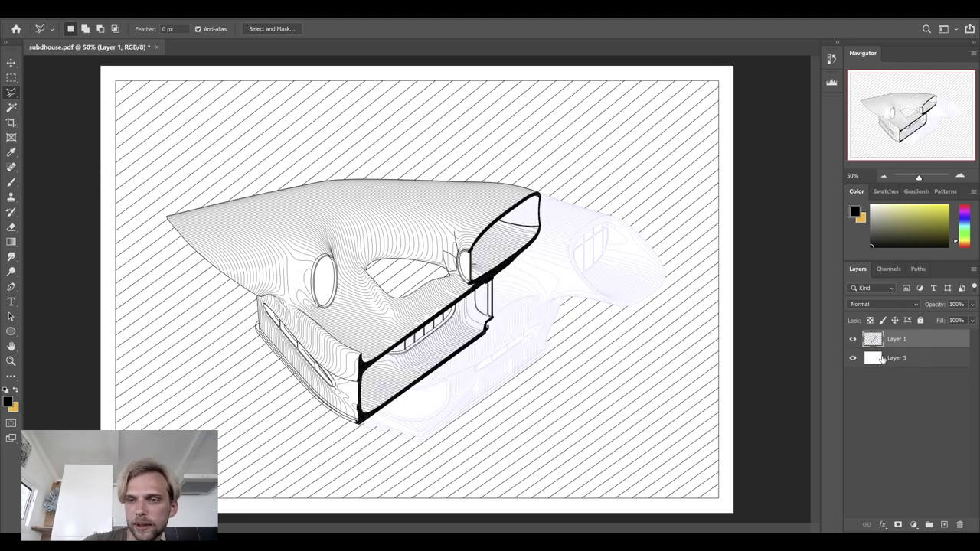
ctrl+click(944, 525)
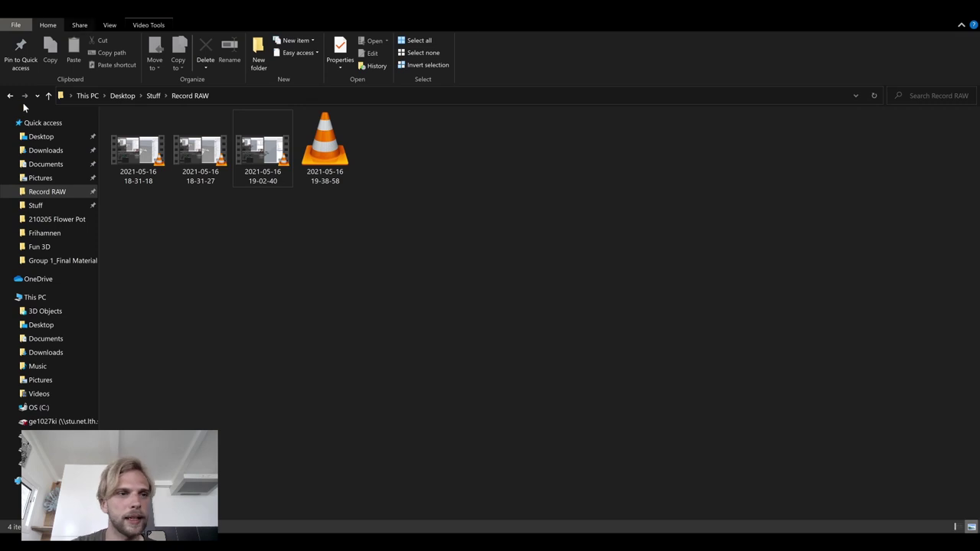
click(33, 136)
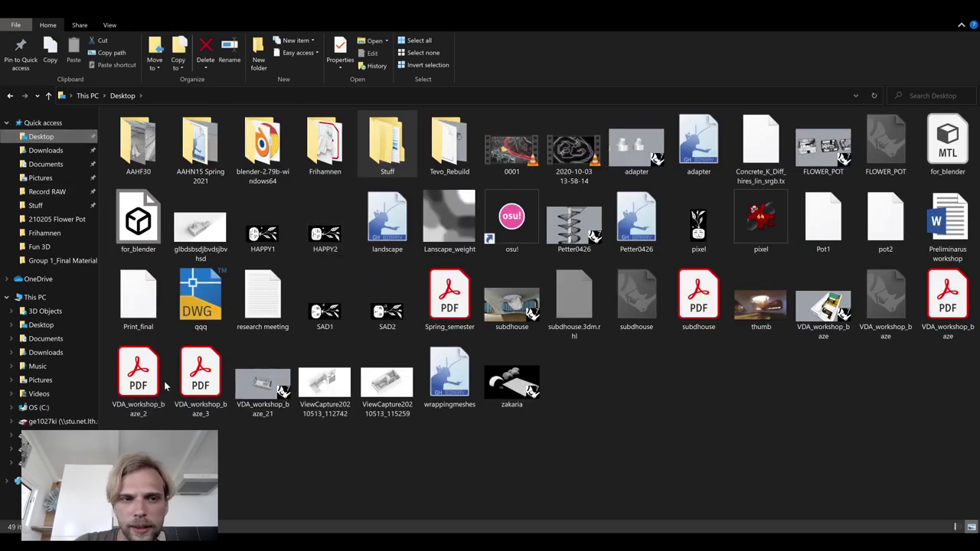
drag(200, 225, 328, 155)
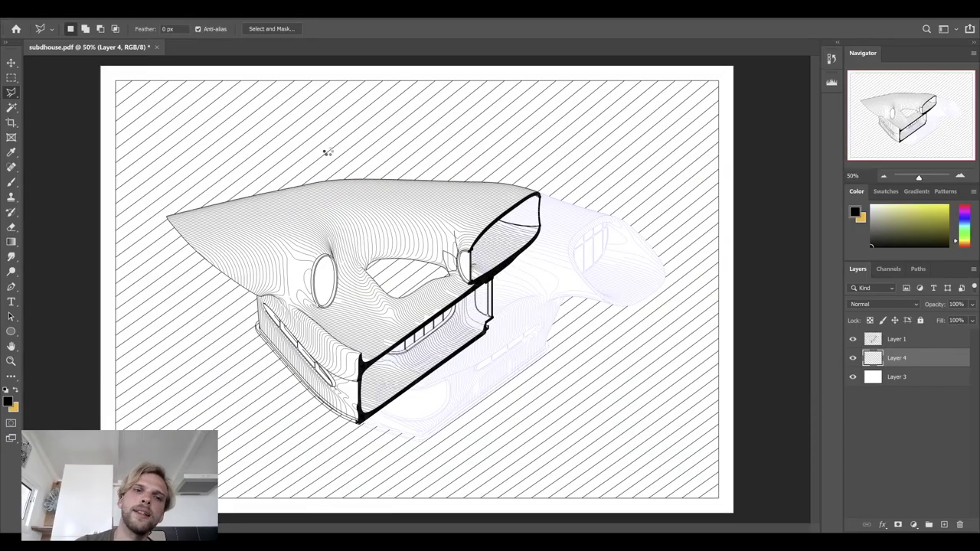
key(l)
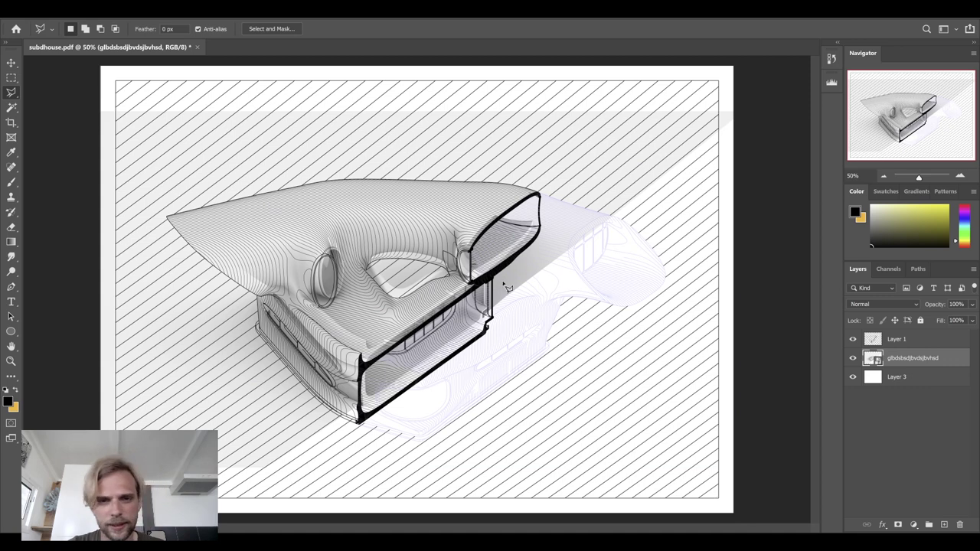
- Shift the placed capture slightly upward and rasterize its layer
click(12, 63)
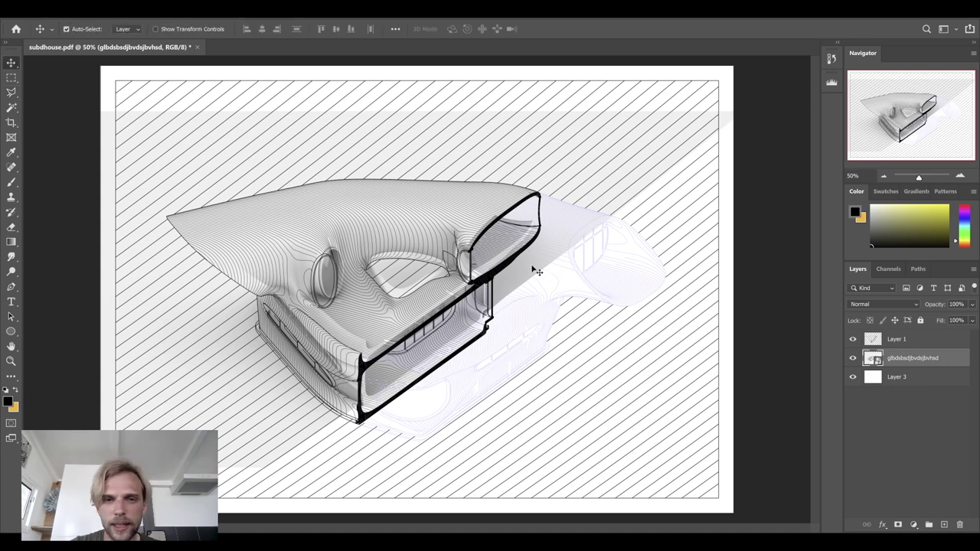
mouse_move(533, 271)
mouse_down()
mouse_move(549, 297)
mouse_move(597, 295)
mouse_move(556, 285)
mouse_move(530, 257)
mouse_move(529, 279)
mouse_move(532, 222)
mouse_move(547, 214)
mouse_move(648, 286)
mouse_move(651, 300)
mouse_move(599, 273)
mouse_move(505, 252)
mouse_move(545, 274)
mouse_up()
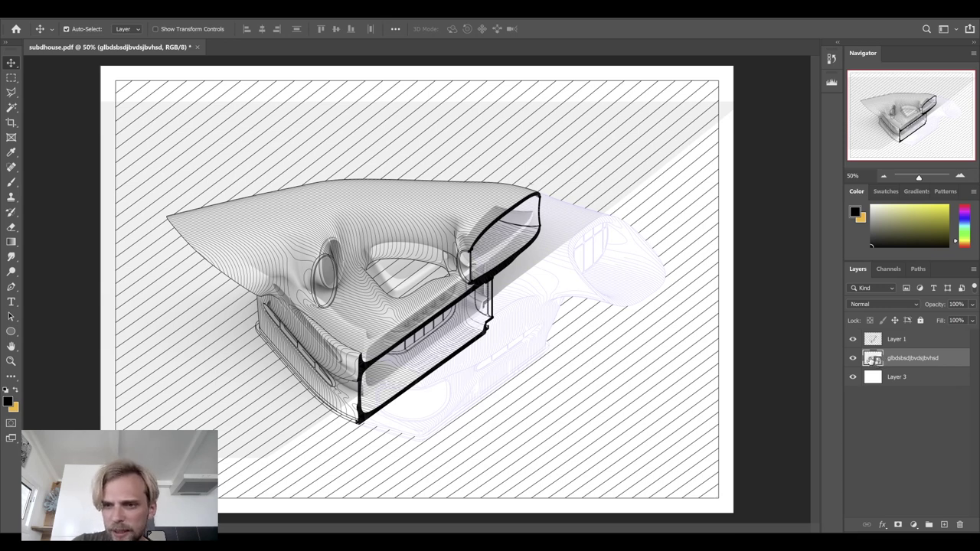
right_click(890, 360)
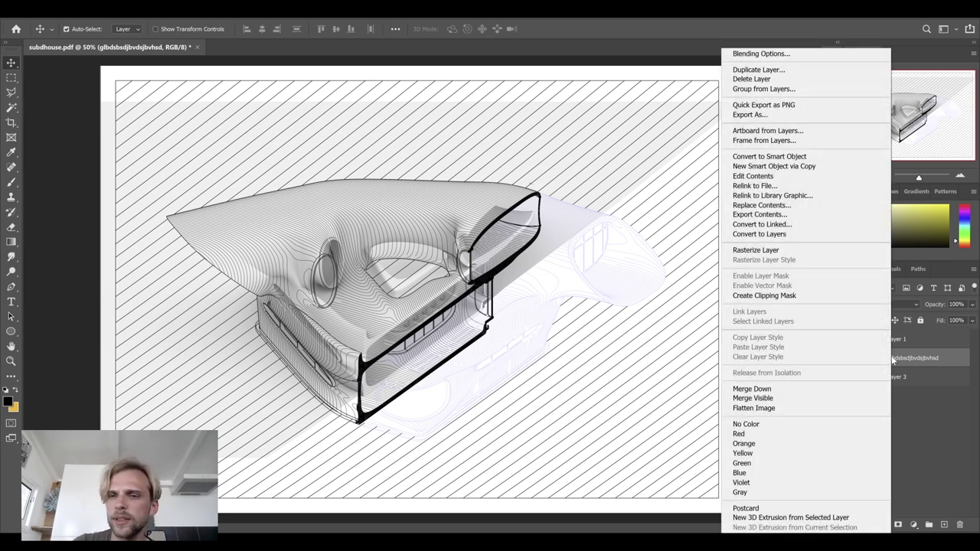
click(758, 250)
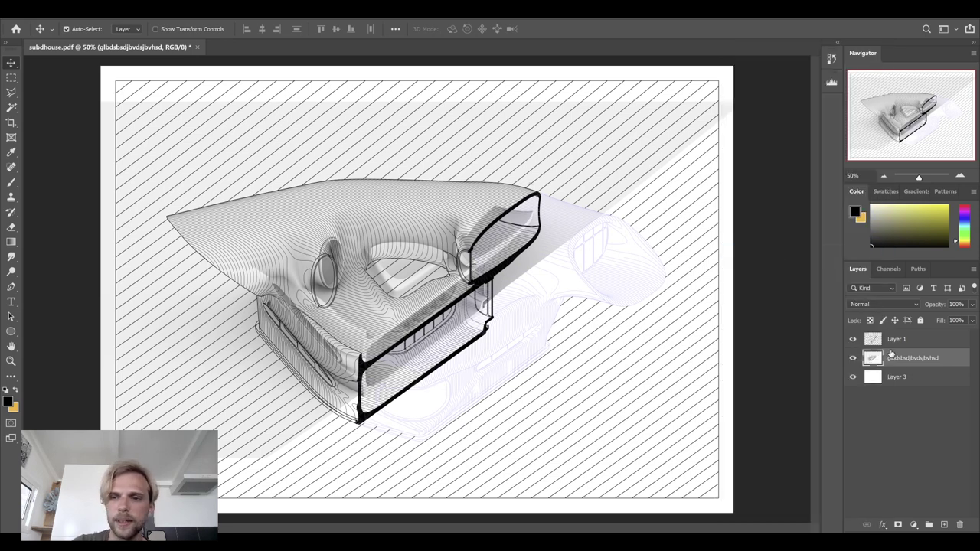
click(853, 358)
click(853, 359)
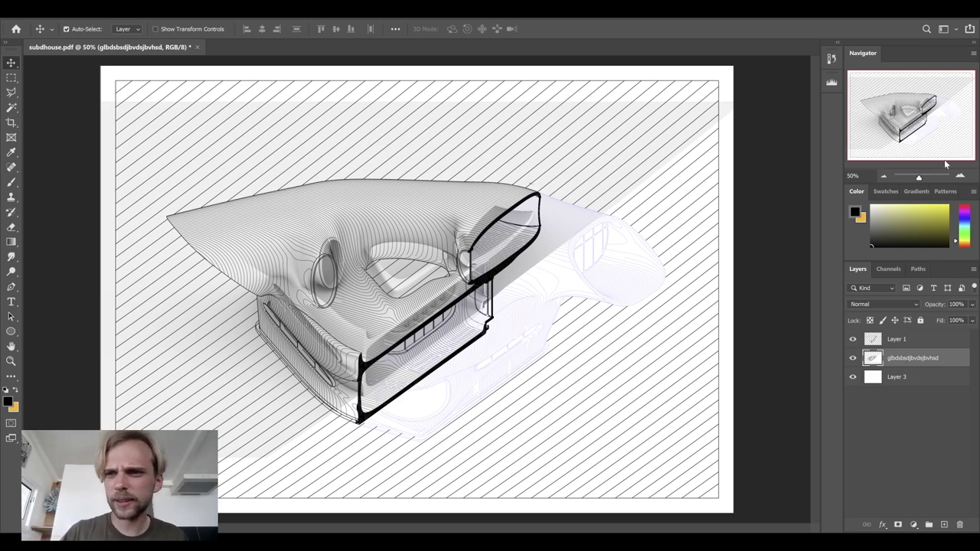
- Move the capture so its front section corner roughly matches the same corner in the line drawing
click(961, 176)
click(960, 176)
mouse_move(928, 135)
mouse_down()
mouse_move(919, 129)
mouse_move(905, 142)
mouse_move(919, 134)
mouse_move(924, 144)
mouse_move(899, 131)
mouse_up()
click(960, 177)
click(960, 176)
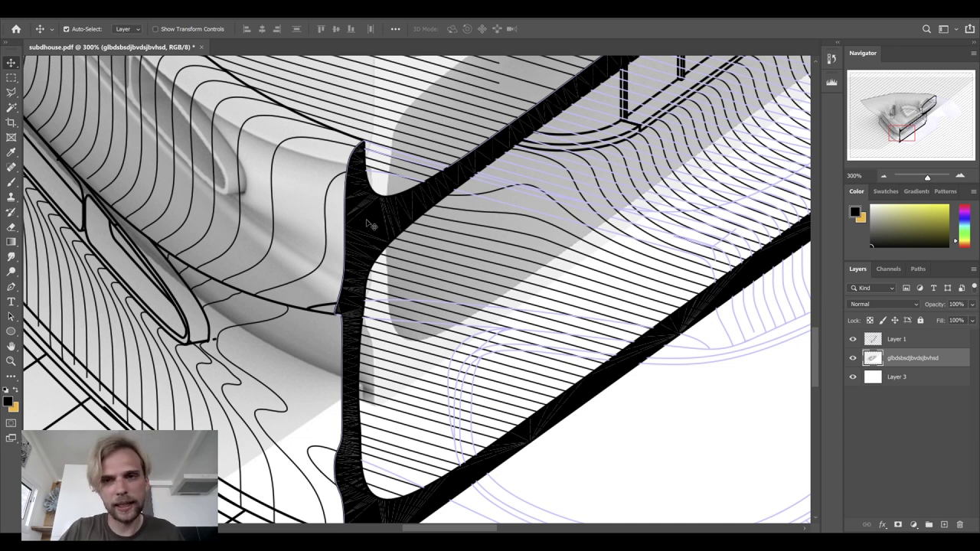
scroll(371, 222, up, 3)
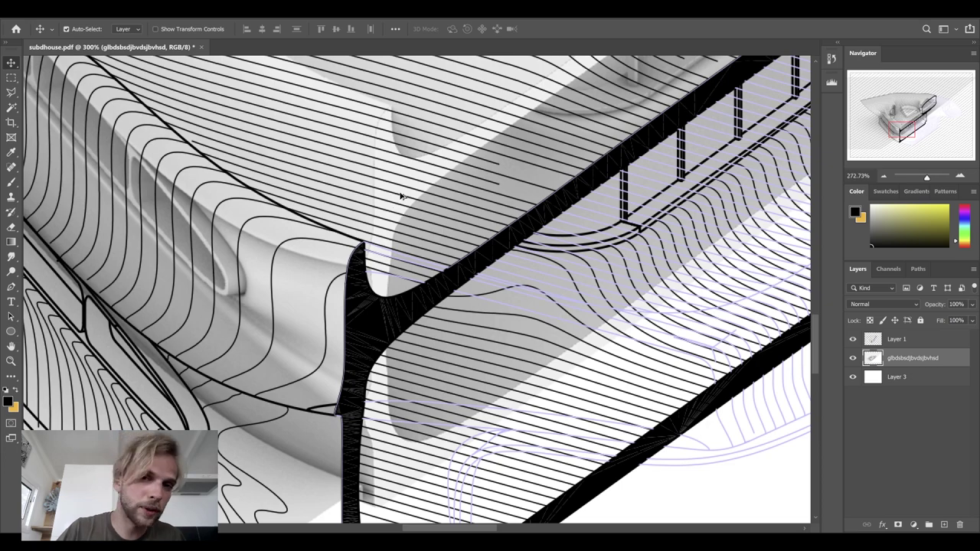
alt+scroll(401, 200, down, 2)
alt+scroll(401, 186, up, 2)
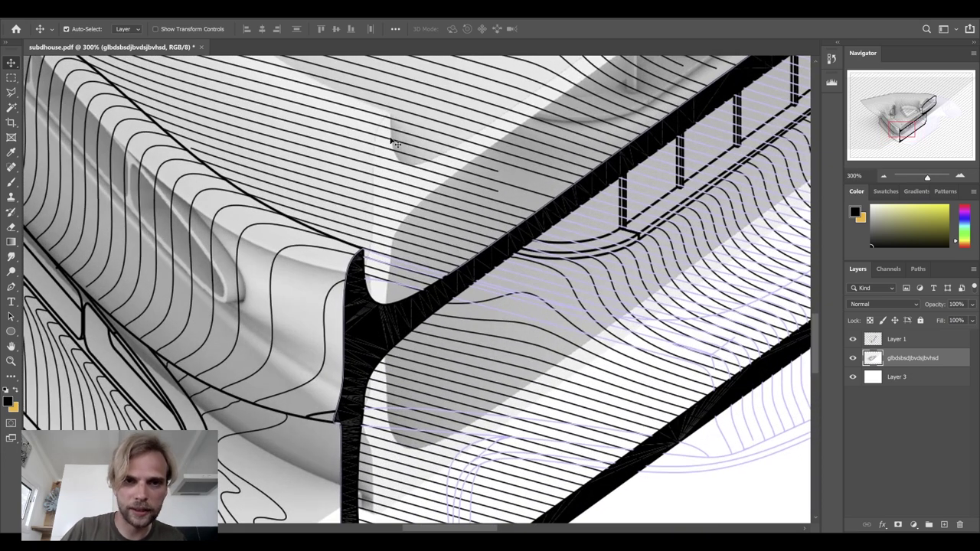
drag(391, 120, 388, 231)
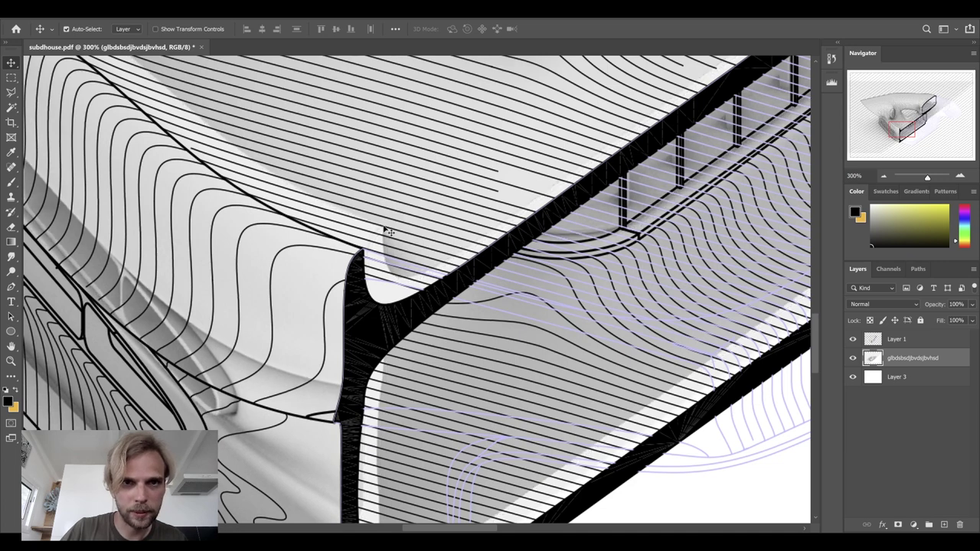
alt+scroll(423, 233, down, 2)
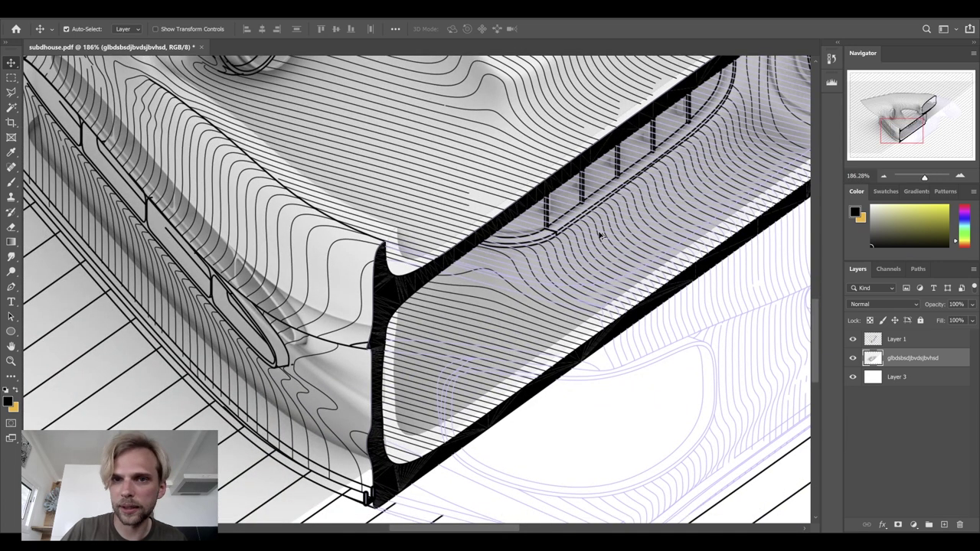
alt+scroll(653, 228, up, 1)
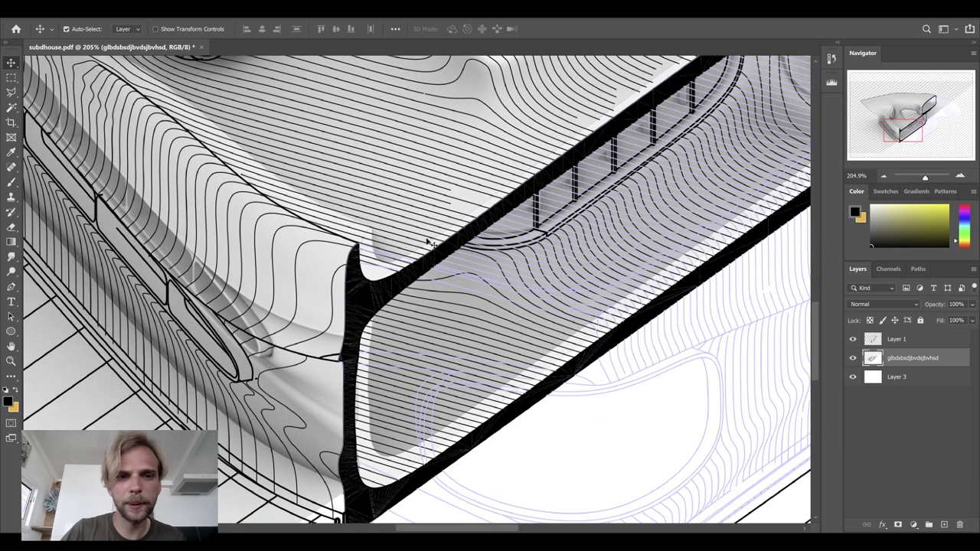
alt+scroll(458, 226, down, 5)
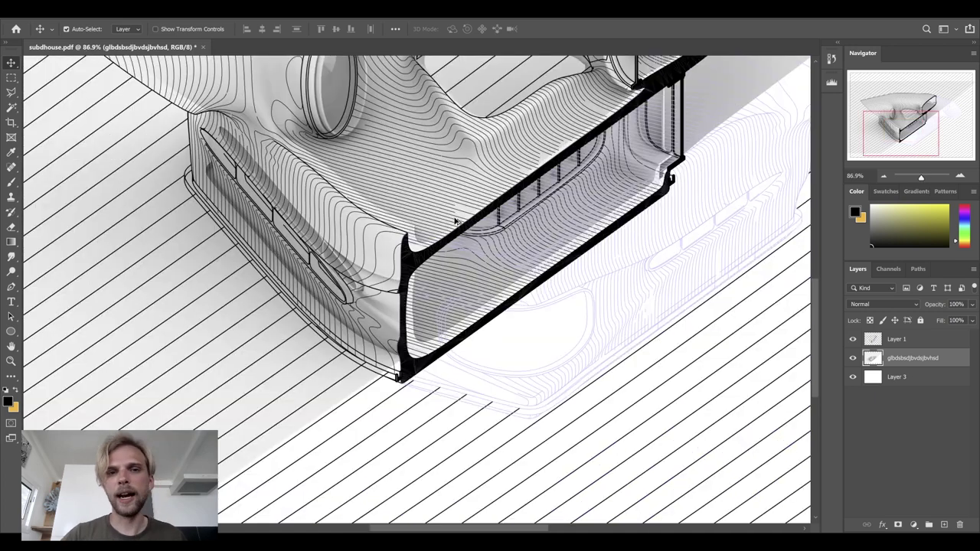
scroll(536, 203, up, 3)
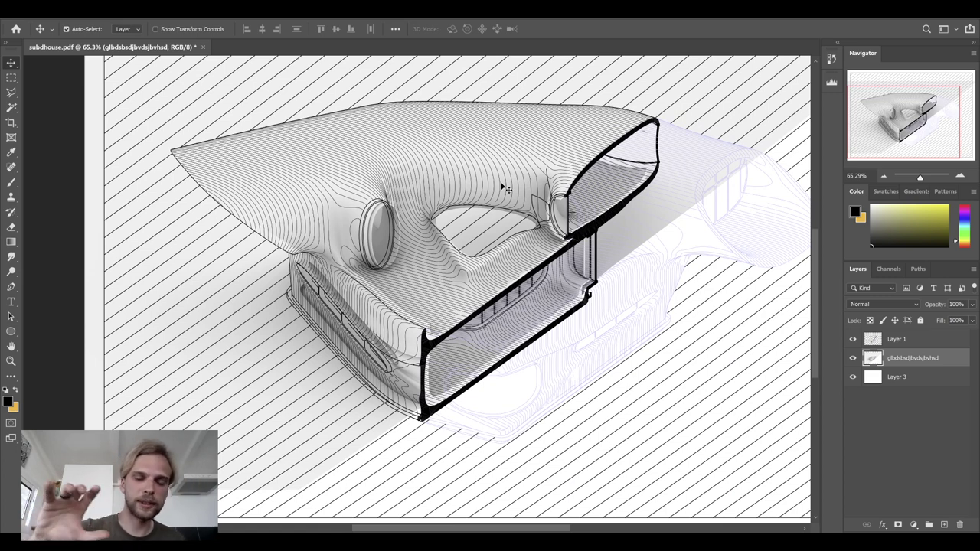
- Start a free transform of the capture, set its reference point on the line drawing's front section corner, and move the capture's matching corner onto it
key(ctrl)
key(ctrl+t)
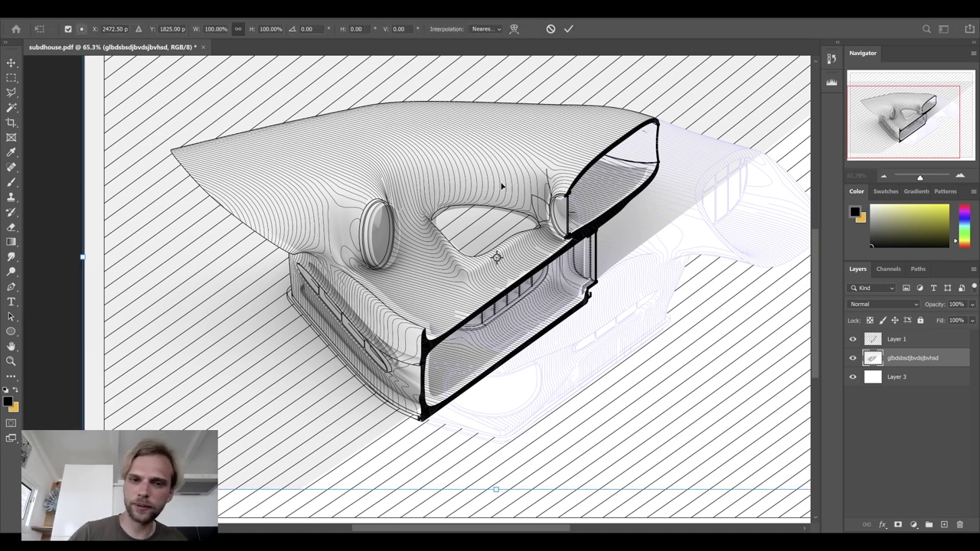
alt+scroll(428, 345, up, 3)
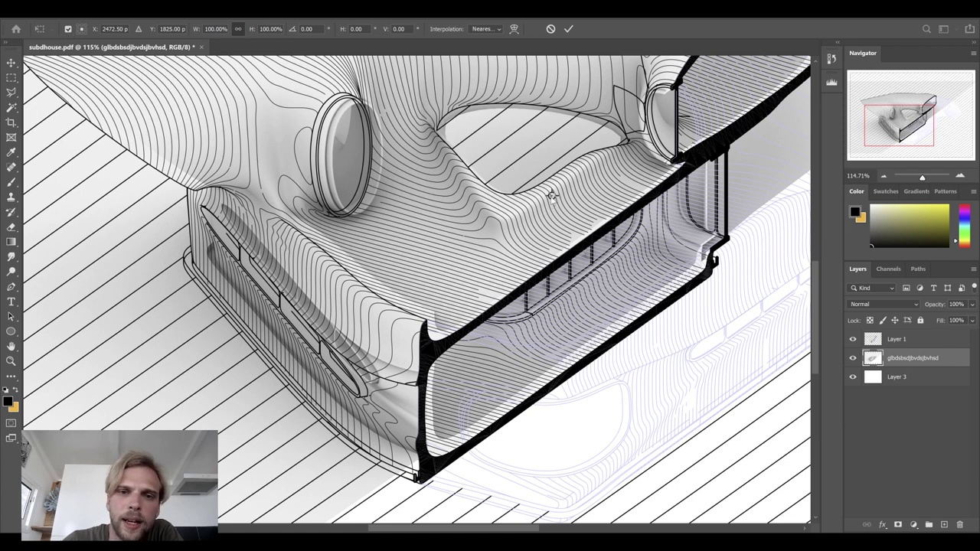
drag(551, 196, 430, 331)
alt+scroll(372, 302, up, 5)
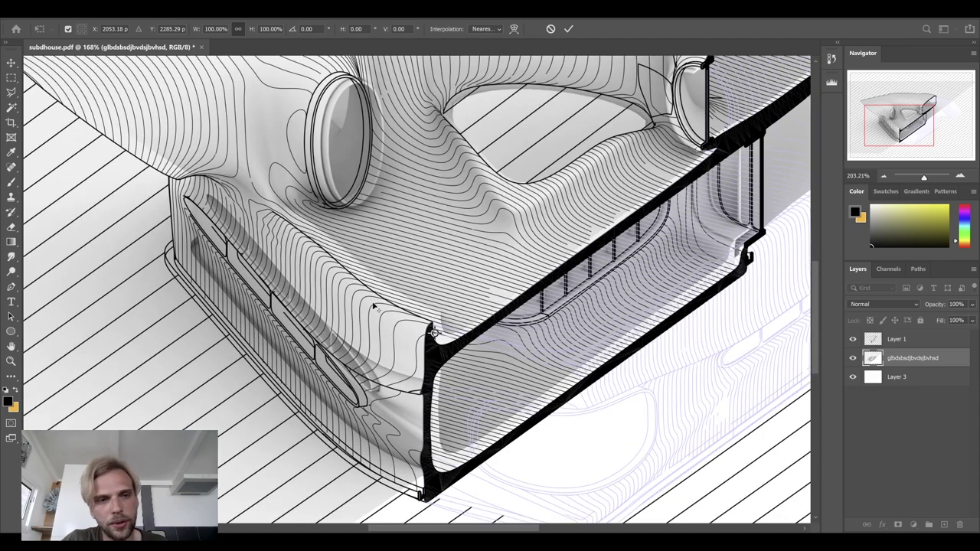
alt+scroll(451, 328, up, 10)
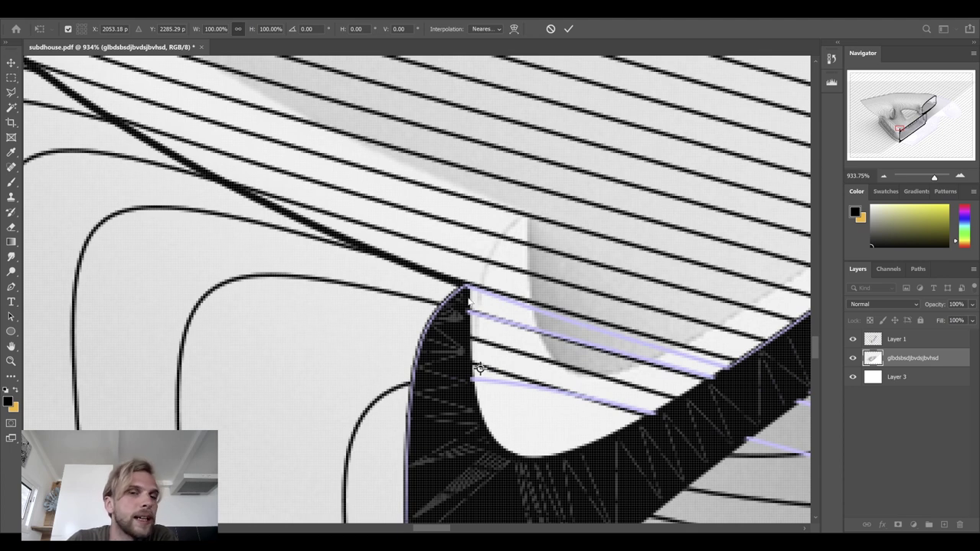
drag(480, 370, 468, 287)
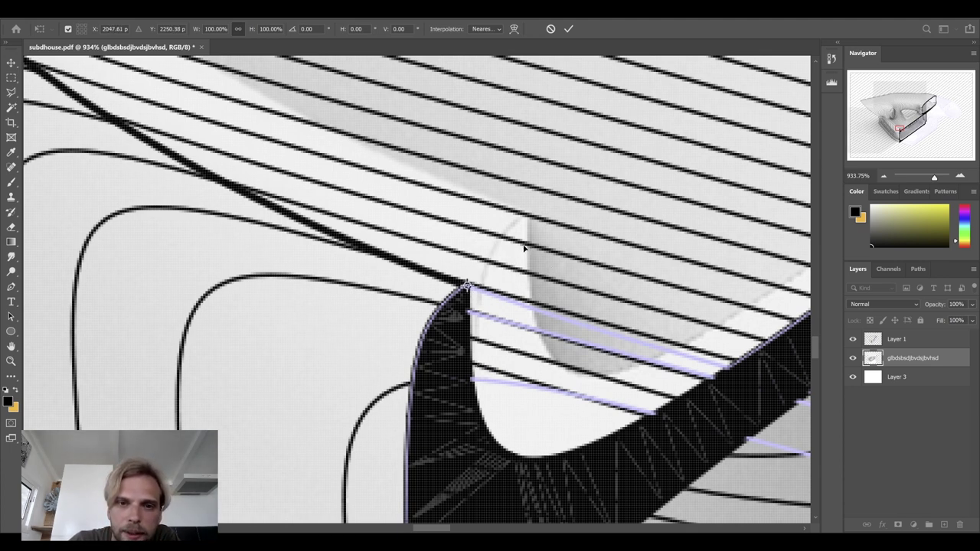
drag(519, 228, 466, 288)
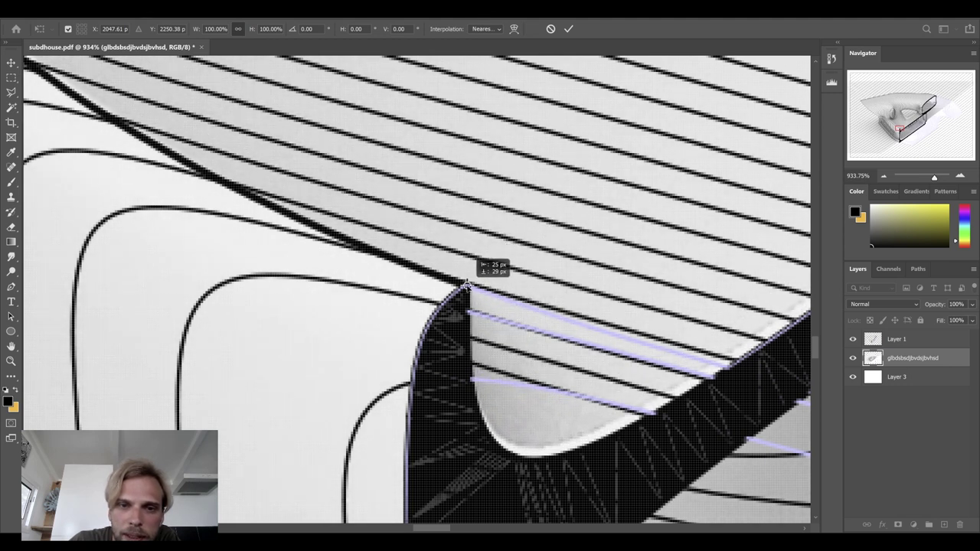
drag(465, 285, 466, 285)
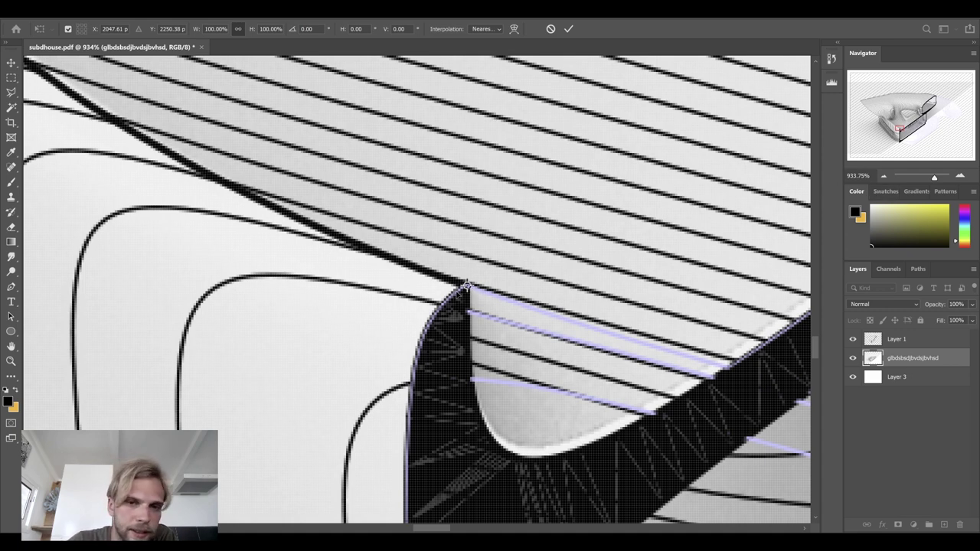
- Scale the capture proportionally to 106% about the front corner, checking the fit at the section's far lower corner
click(883, 177)
click(883, 177)
click(884, 177)
click(887, 176)
drag(902, 131, 925, 128)
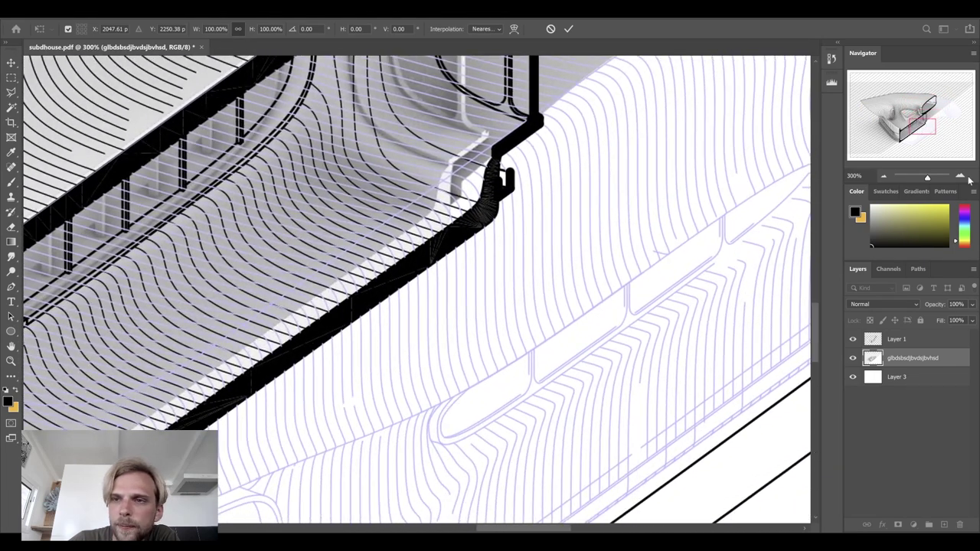
click(962, 177)
click(962, 177)
click(962, 177)
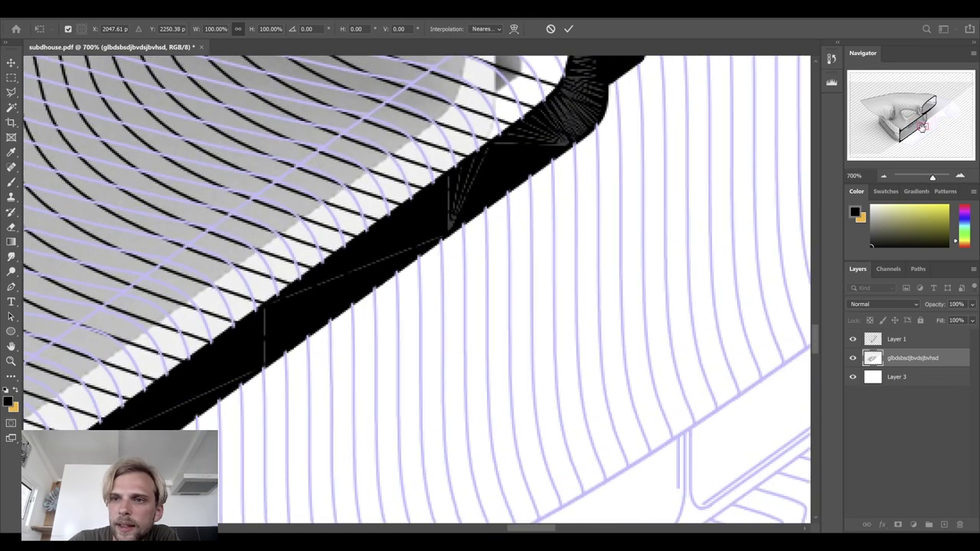
click(961, 177)
drag(924, 122, 925, 120)
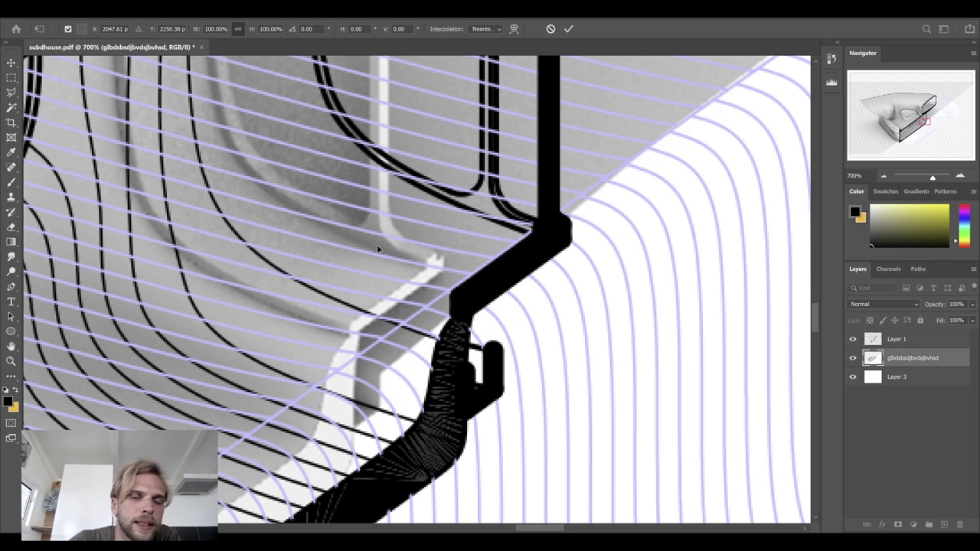
click(215, 28)
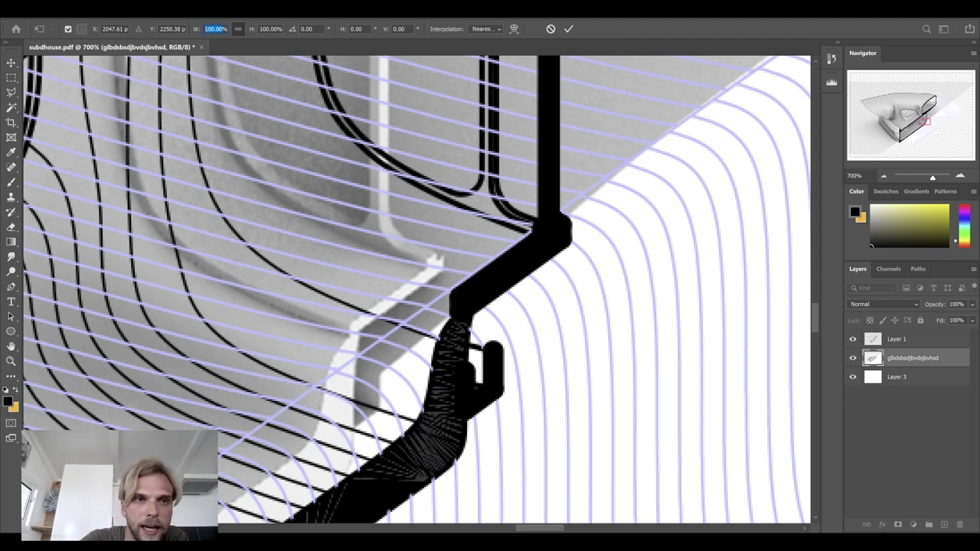
text(10%)
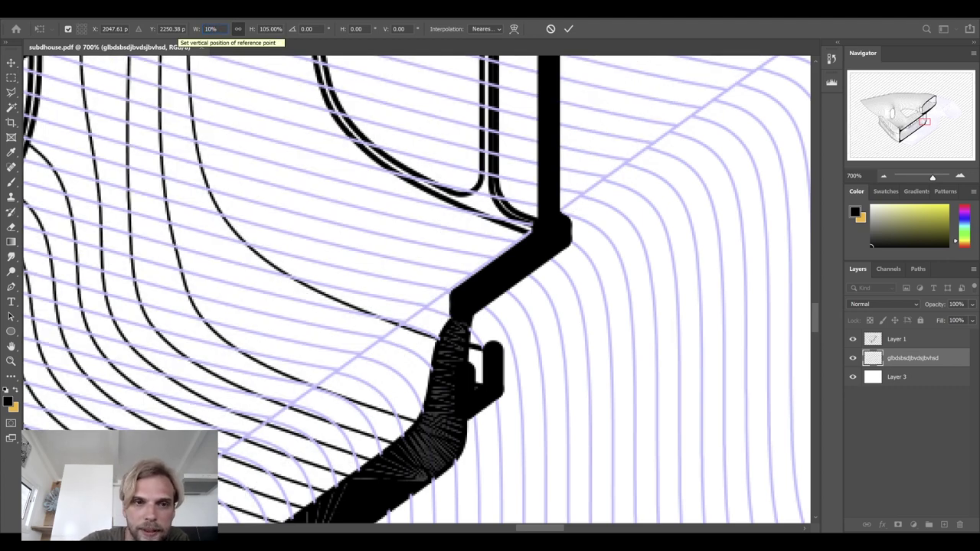
text(5)
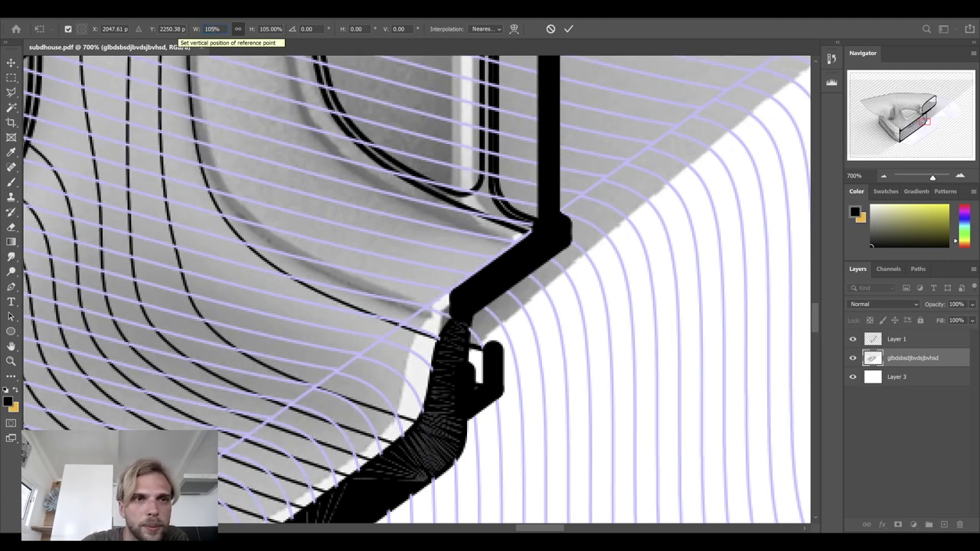
key(BackSpace)
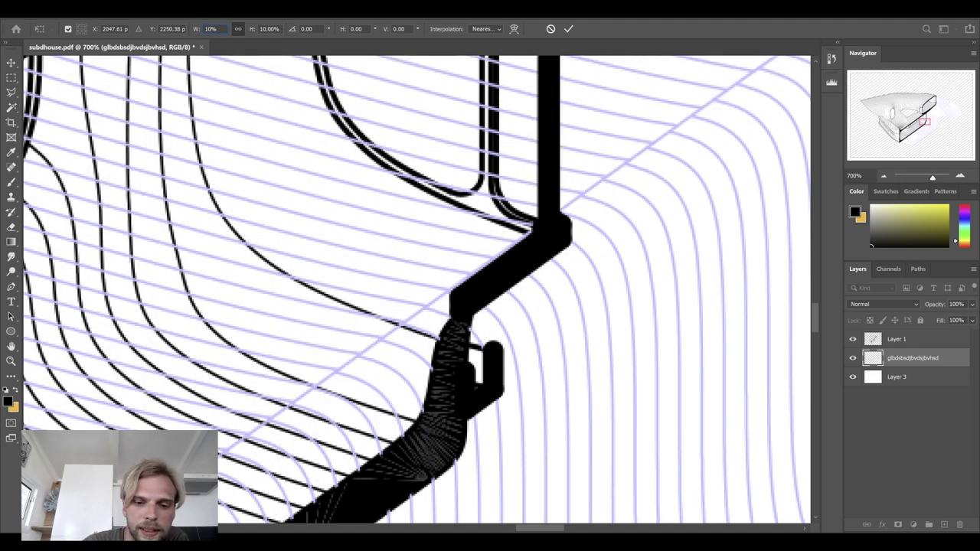
text(7)
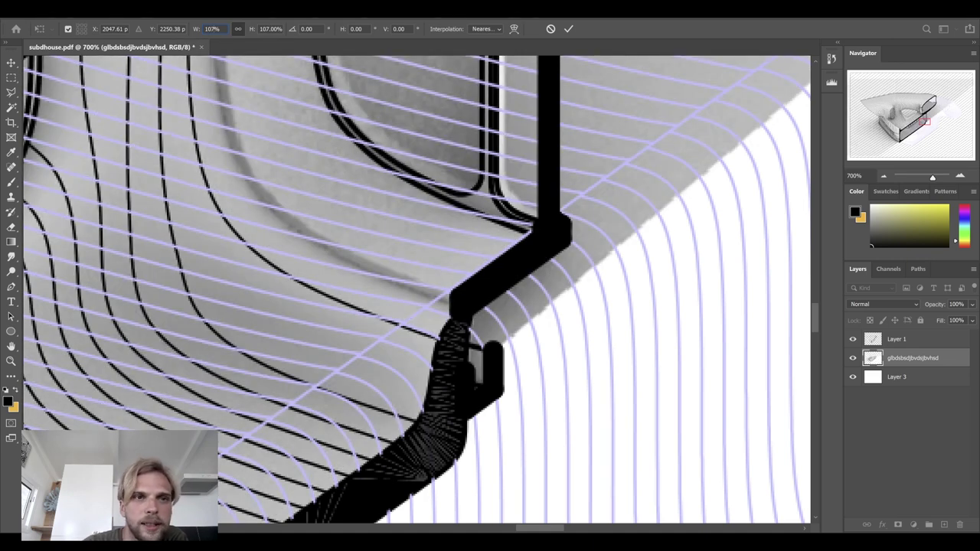
key(BackSpace)
text(6)
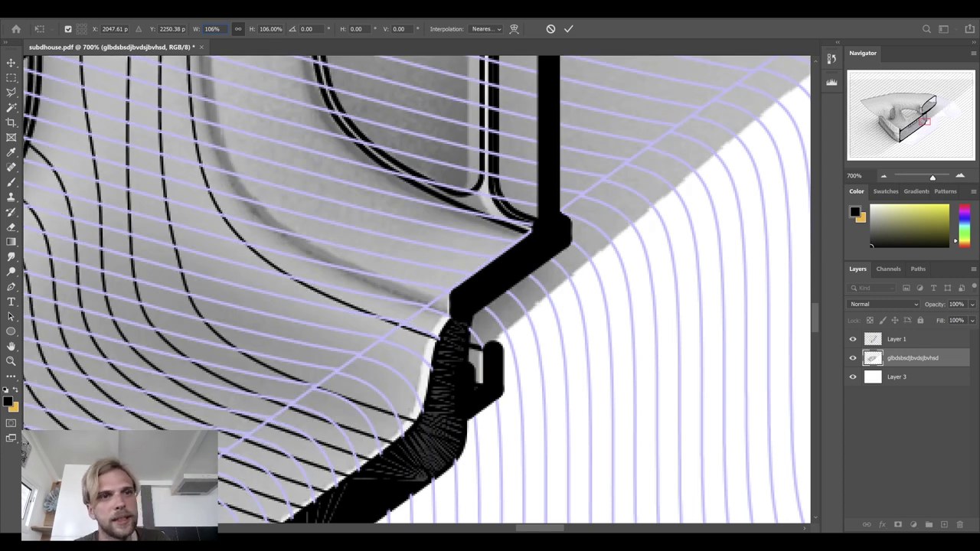
- Refine the capture's proportional scale to 106.57% and apply the transform
text(.5)
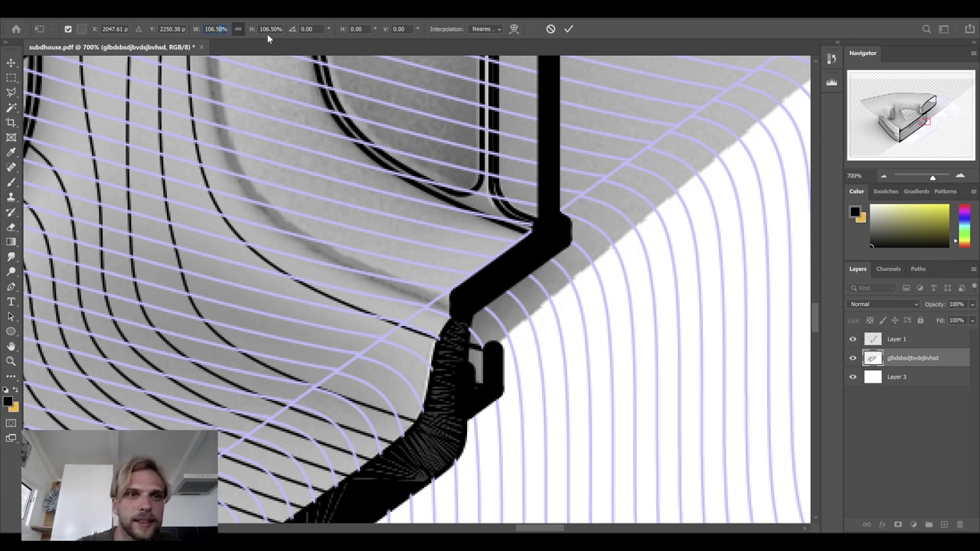
text(6)
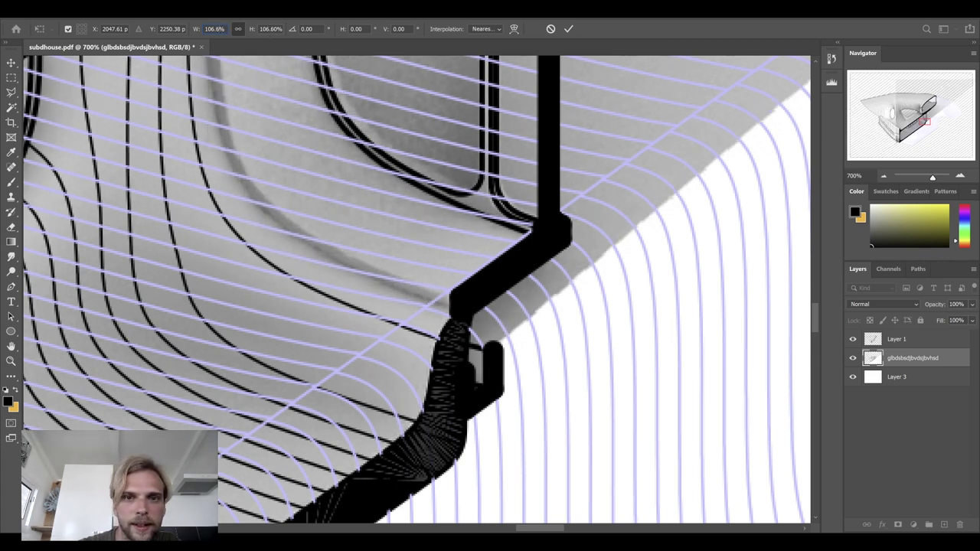
key(BackSpace)
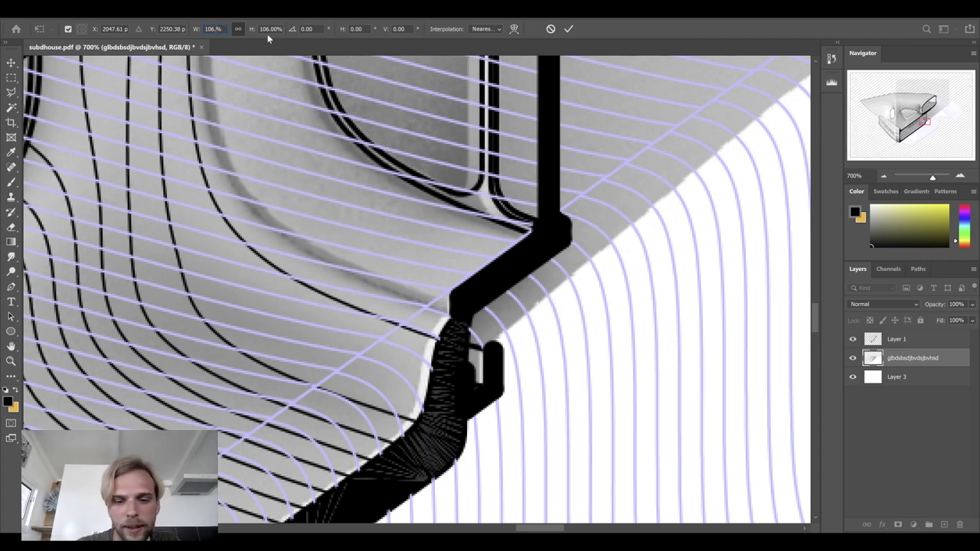
text(56)
key(BackSpace)
text(7)
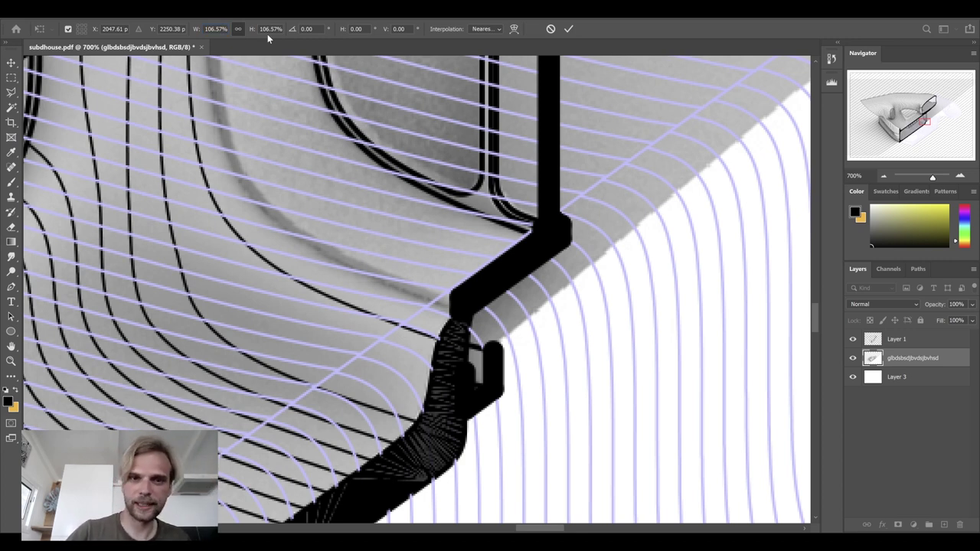
key(Return)
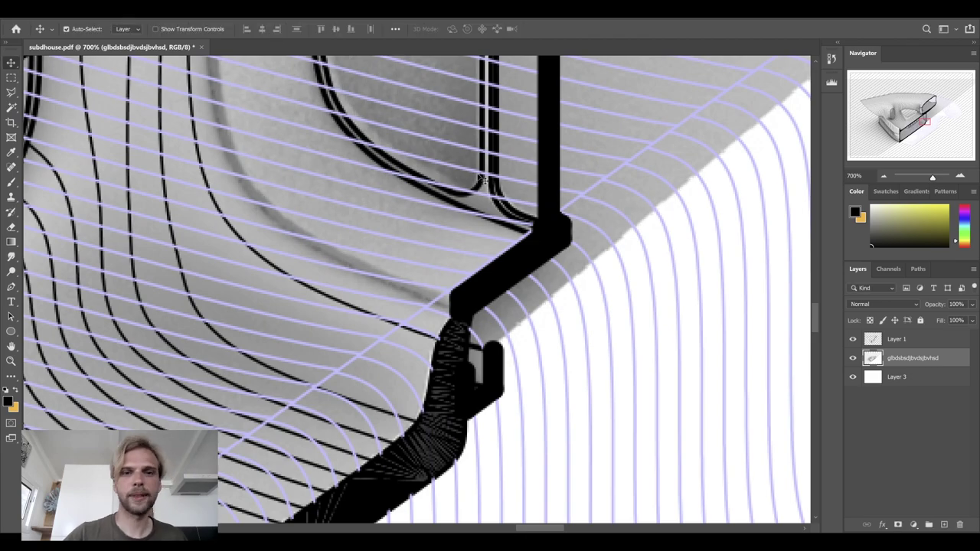
- Check the whole drawing's alignment by hiding and showing the capture layer again
click(885, 176)
click(886, 176)
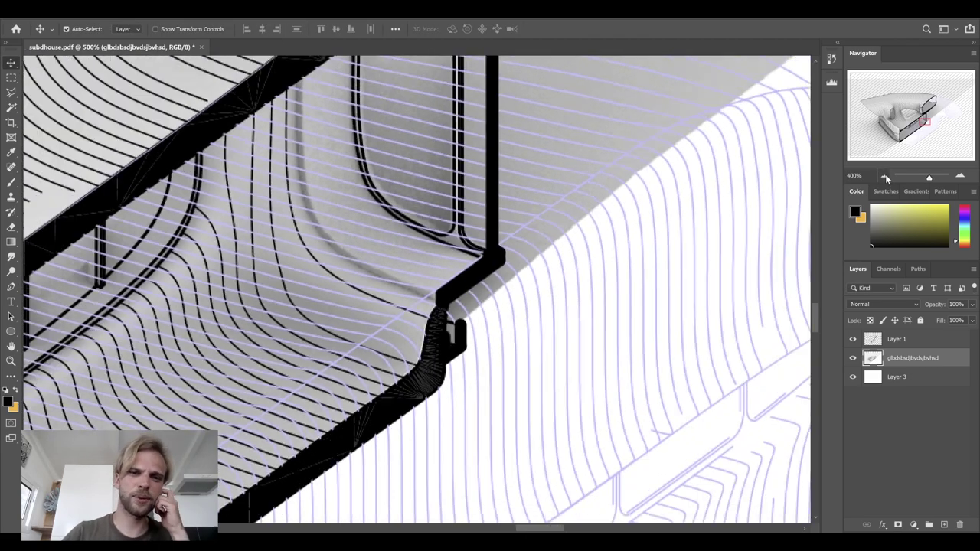
click(886, 176)
click(885, 175)
click(886, 176)
click(885, 175)
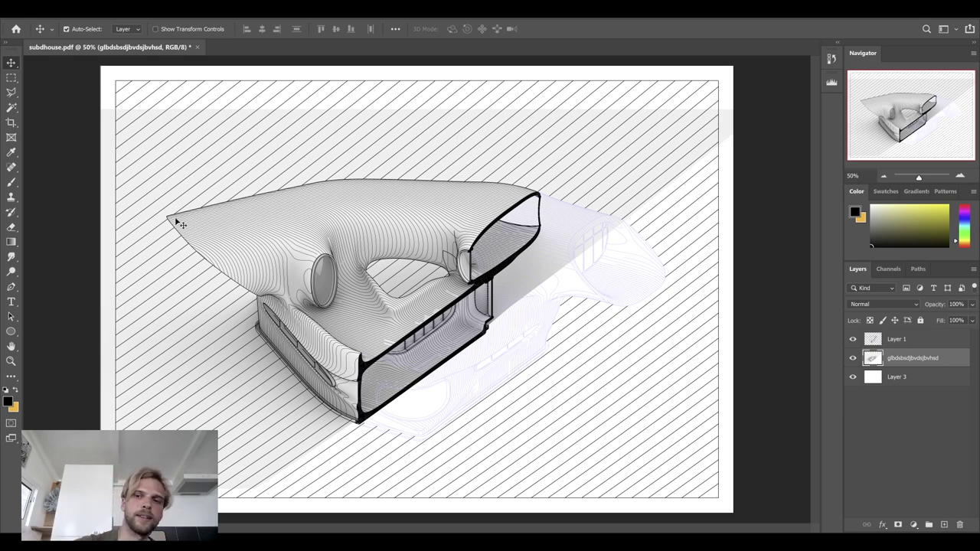
click(852, 362)
click(851, 362)
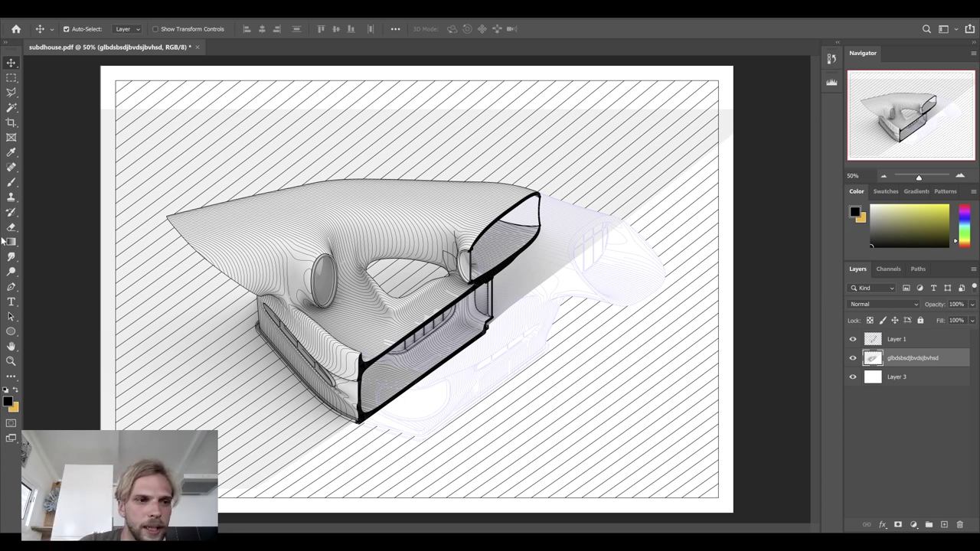
click(946, 524)
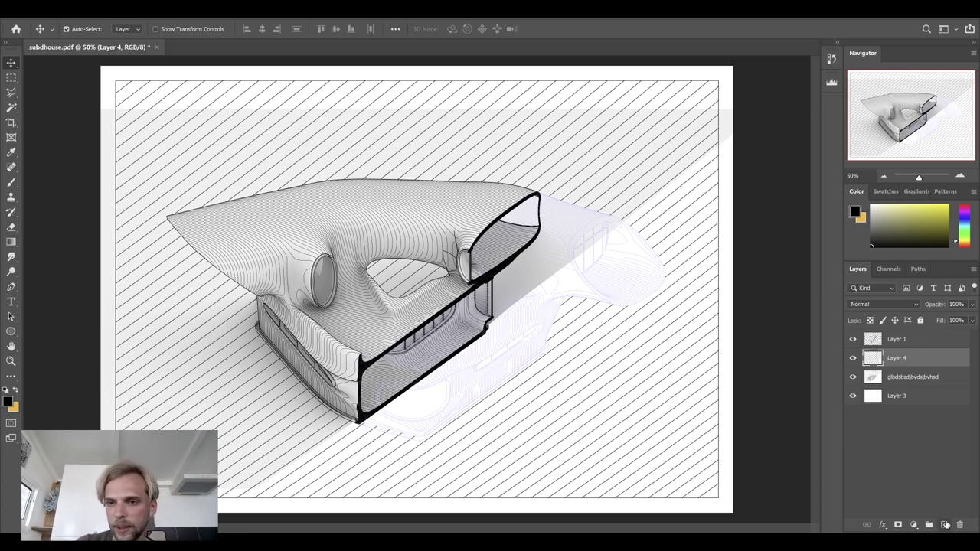
click(960, 524)
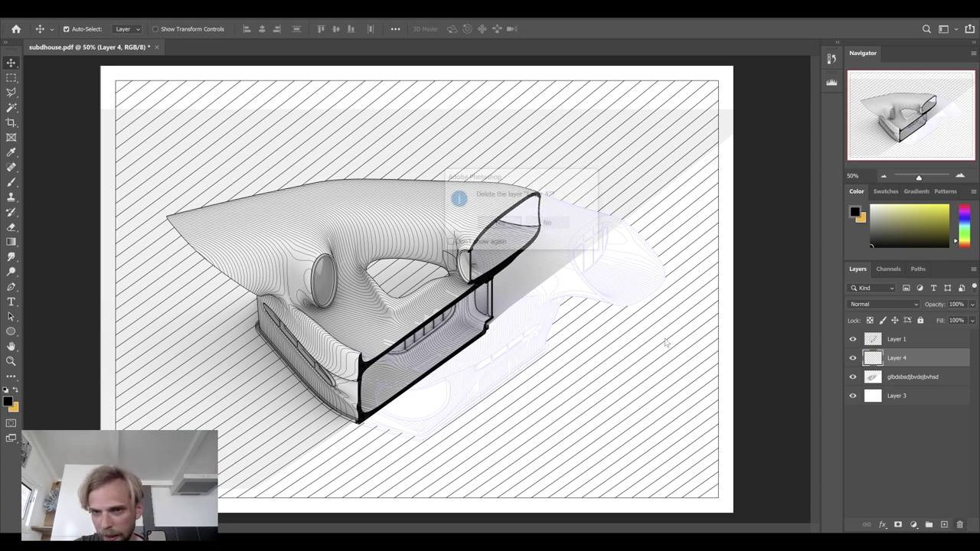
click(497, 225)
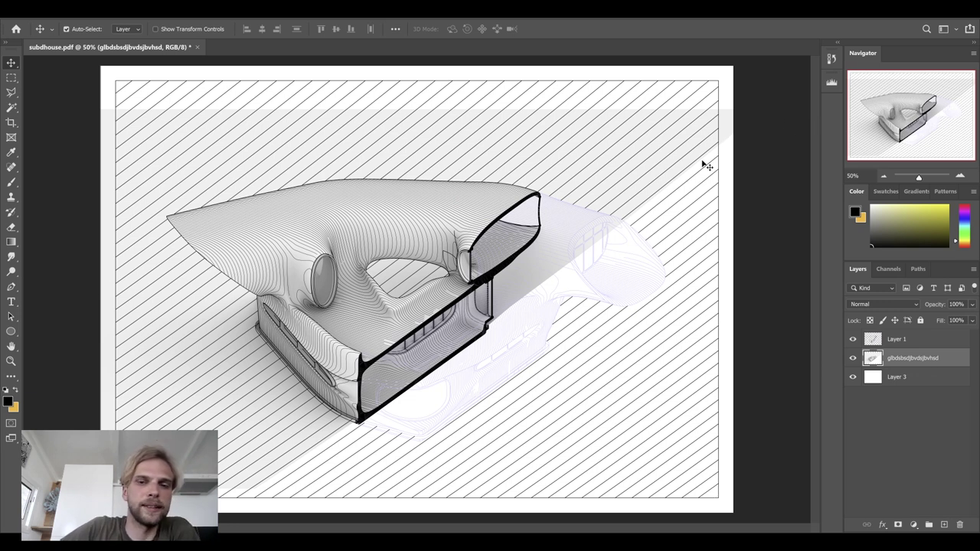
- Set the Eraser to Brush mode with 0% hardness and a size of 4646 px
click(10, 227)
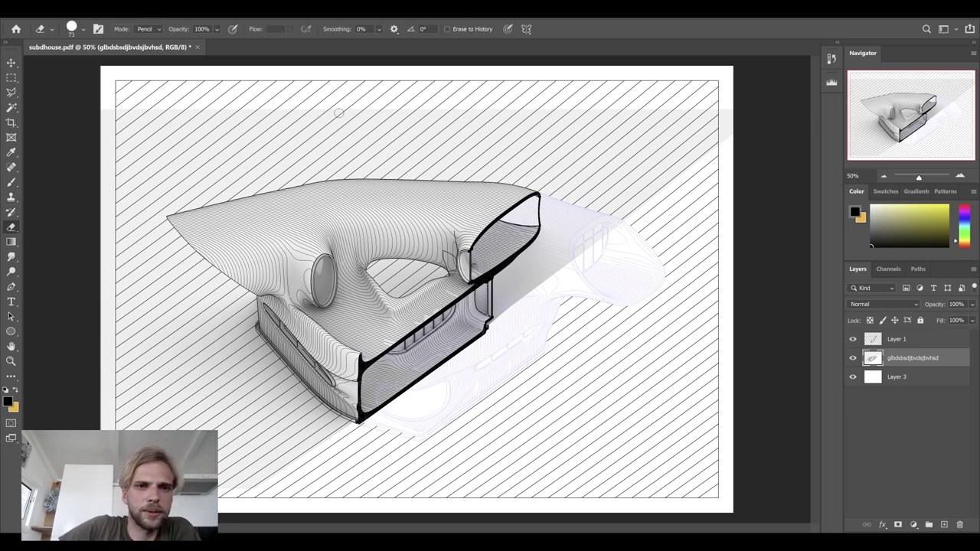
click(159, 30)
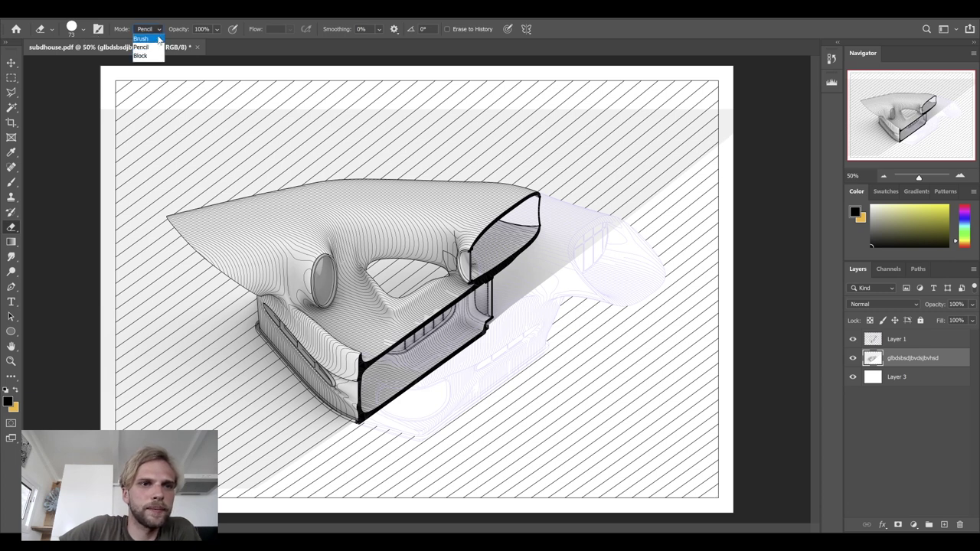
click(150, 31)
click(84, 31)
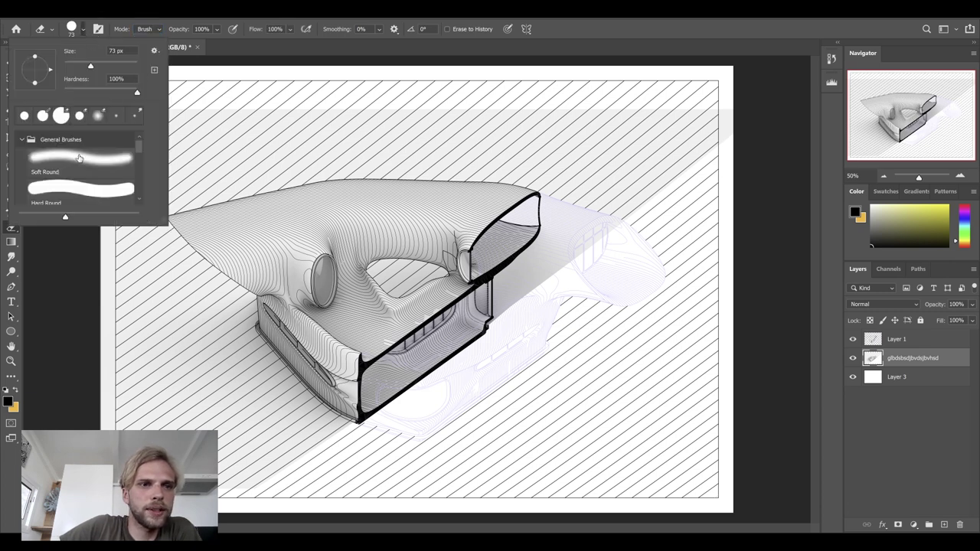
drag(98, 95, 13, 89)
drag(89, 67, 137, 68)
- Set the eraser size to 2520 px and softly erase the capture's hard outer edges around the building
click(885, 175)
click(884, 175)
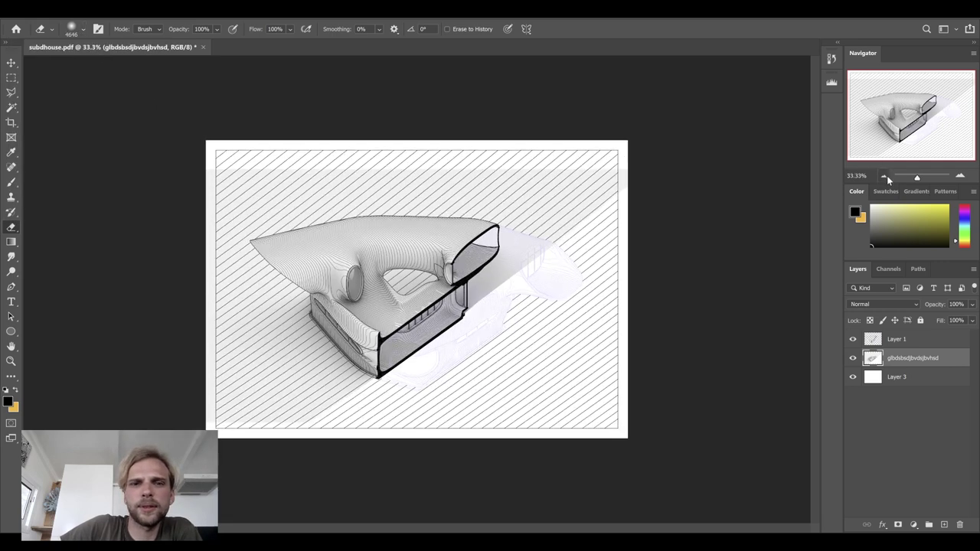
click(885, 176)
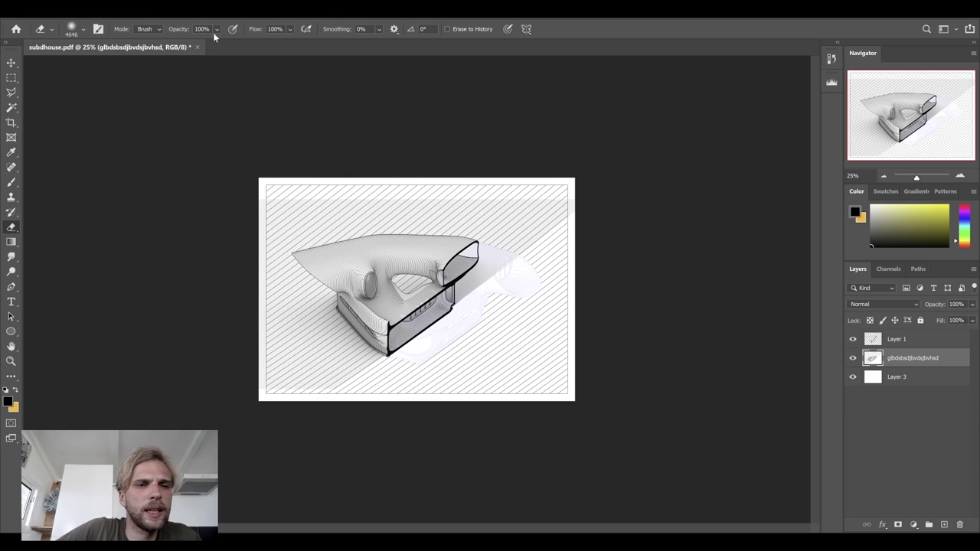
click(83, 29)
drag(109, 69, 134, 67)
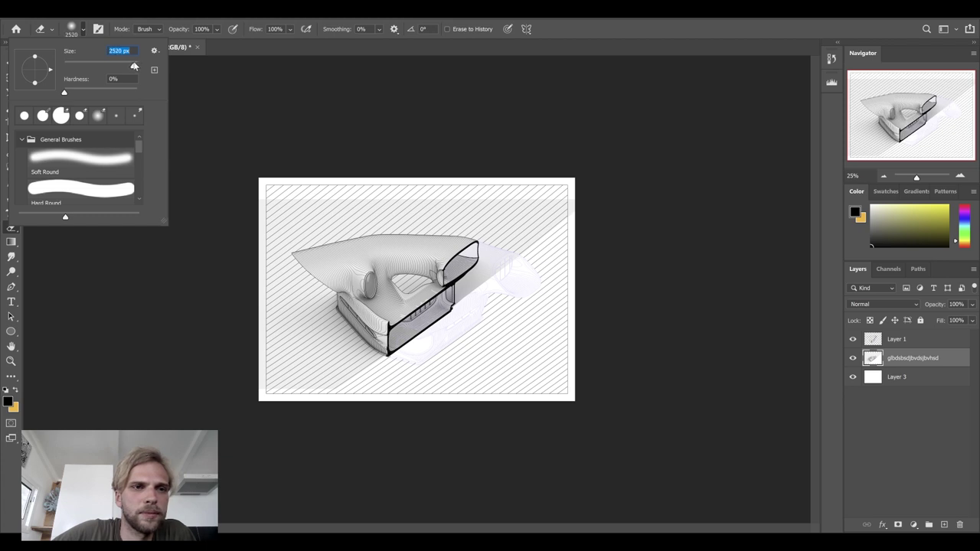
key(Return)
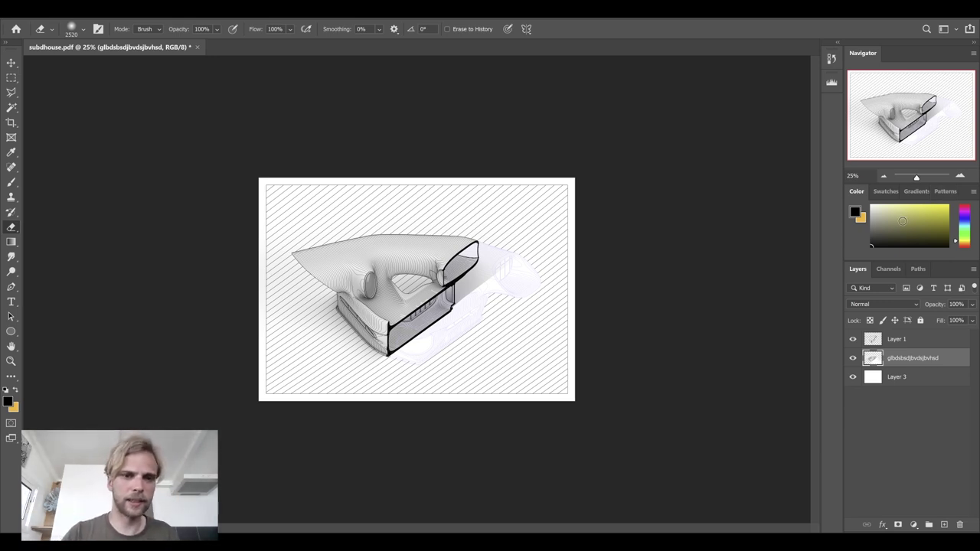
- Adjust the capture layer's Levels to input values of 117, 0.70 and 239
key(ctrl+l)
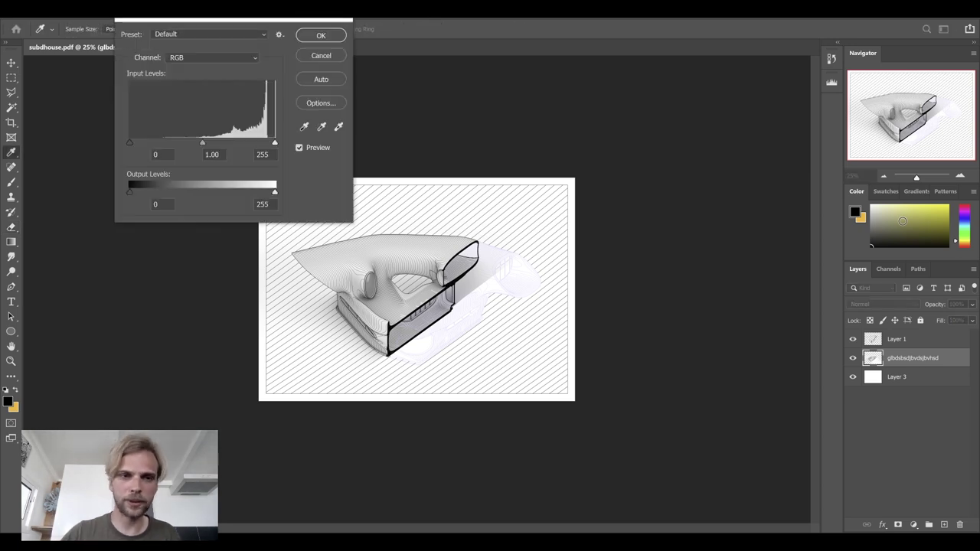
drag(287, 27, 245, 86)
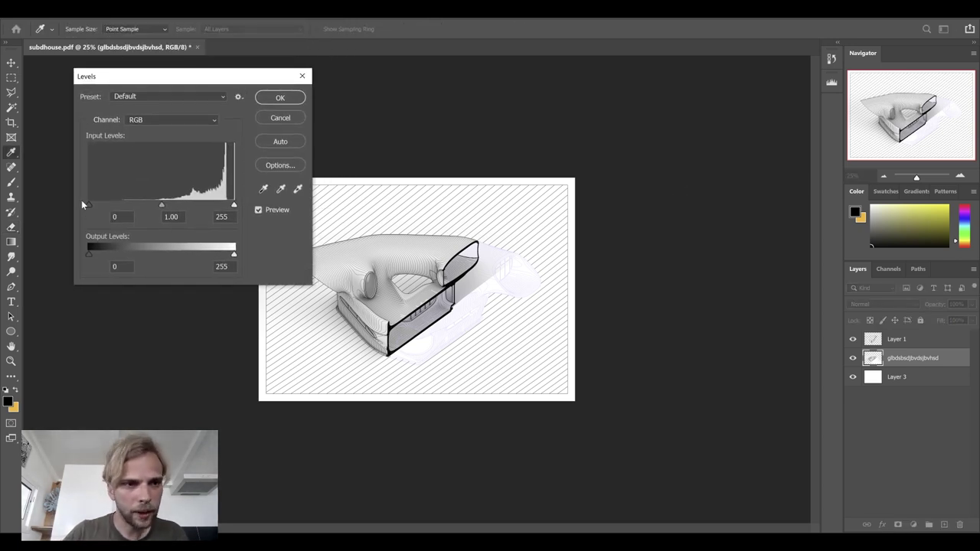
drag(88, 204, 156, 206)
click(155, 205)
drag(234, 205, 223, 206)
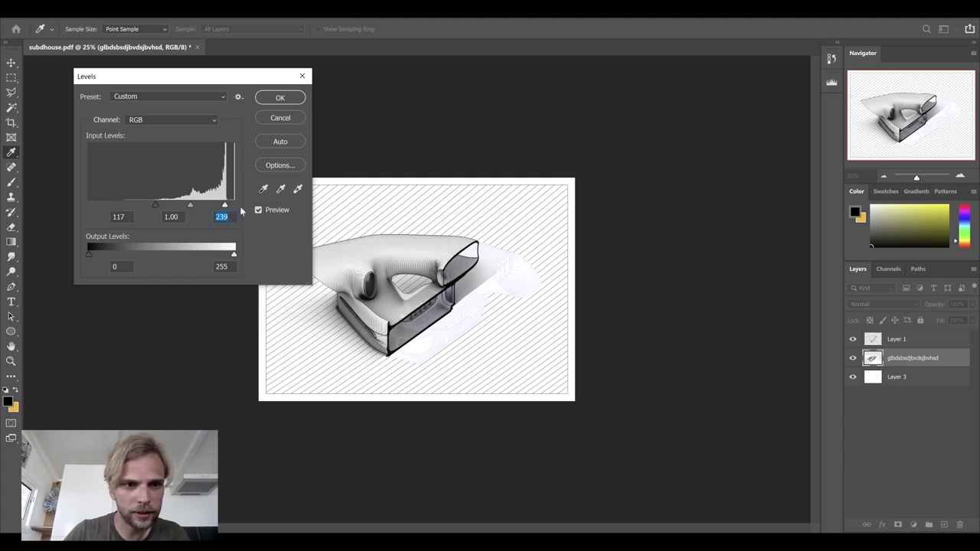
mouse_move(193, 207)
mouse_down()
mouse_move(171, 207)
mouse_move(201, 214)
mouse_up()
click(199, 214)
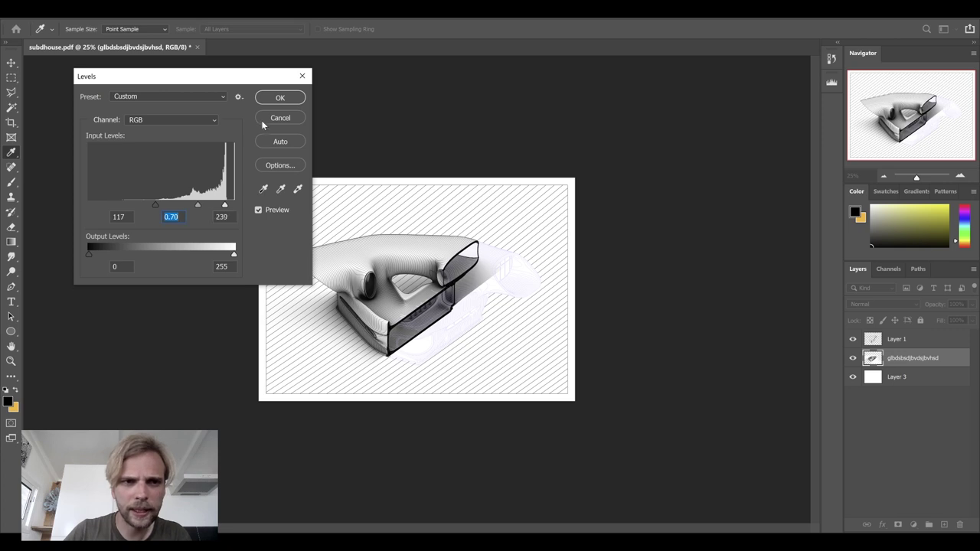
click(280, 97)
key(e)
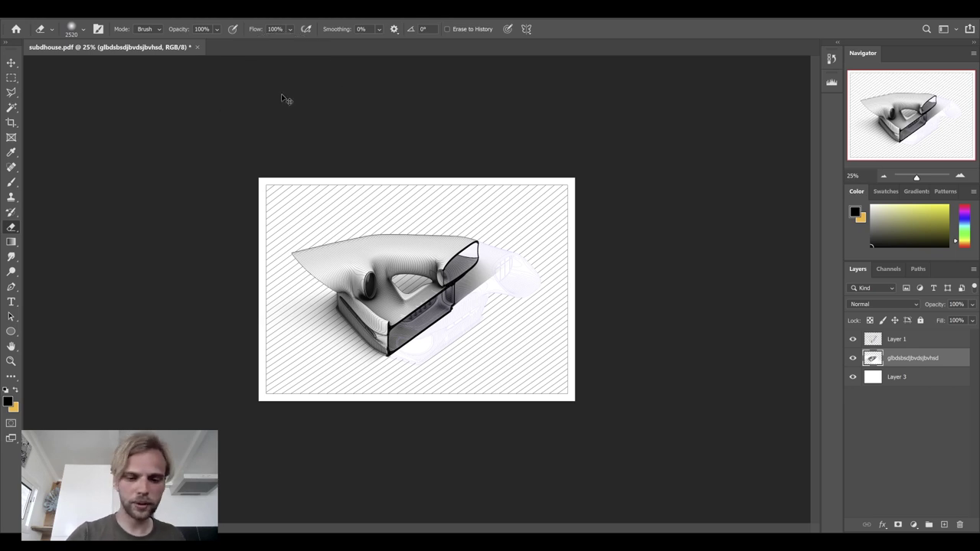
- Colorize the capture layer teal using Hue/Saturation with hue 180 and saturation 34
key(ctrl+u)
drag(282, 71, 124, 106)
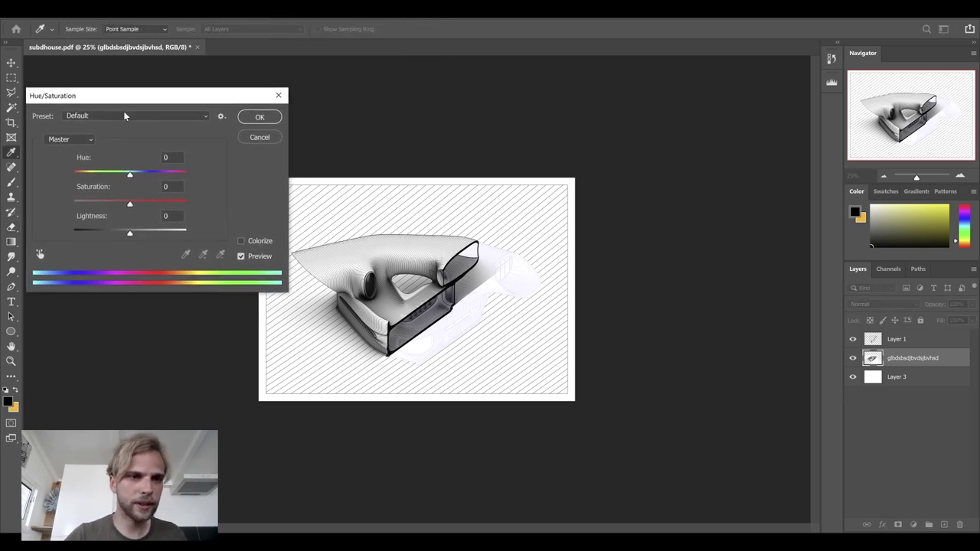
click(241, 242)
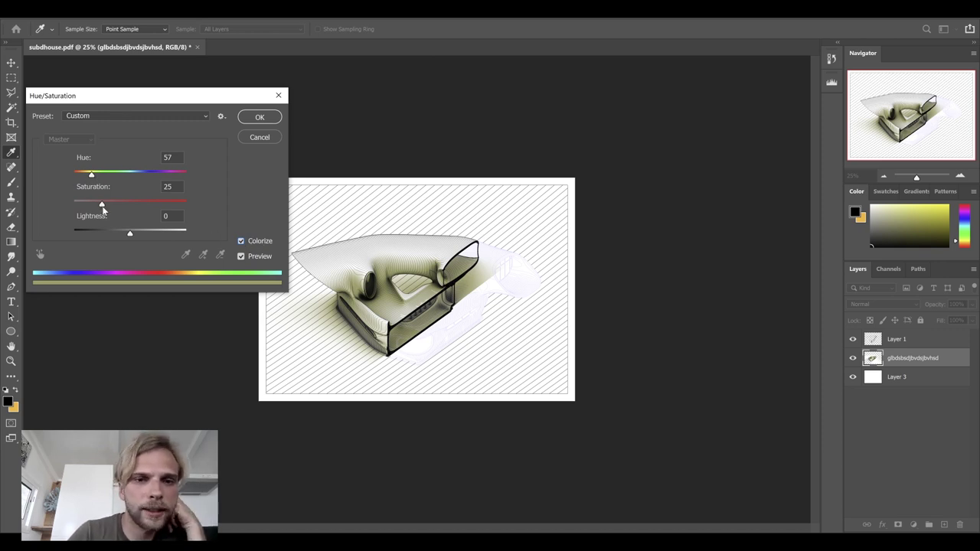
mouse_move(109, 203)
mouse_down()
mouse_move(169, 204)
mouse_move(98, 204)
mouse_up()
drag(114, 208, 118, 208)
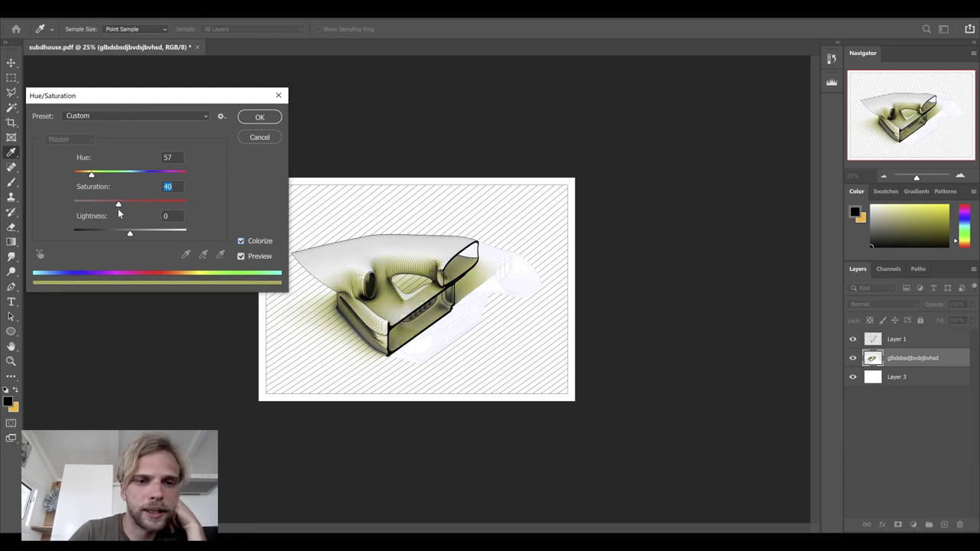
drag(92, 175, 111, 205)
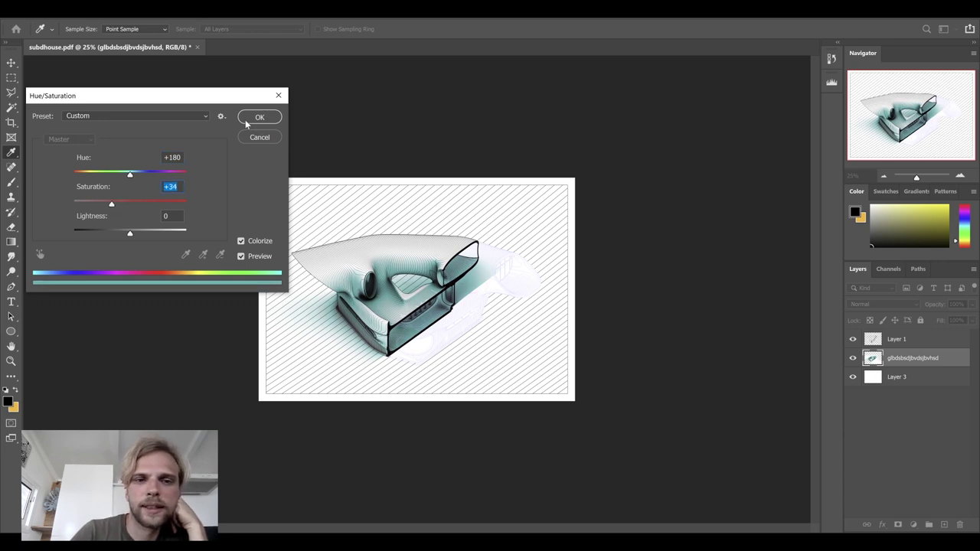
click(259, 117)
key(e)
- Lower the capture layer's opacity to 66%
click(973, 305)
key(Return)
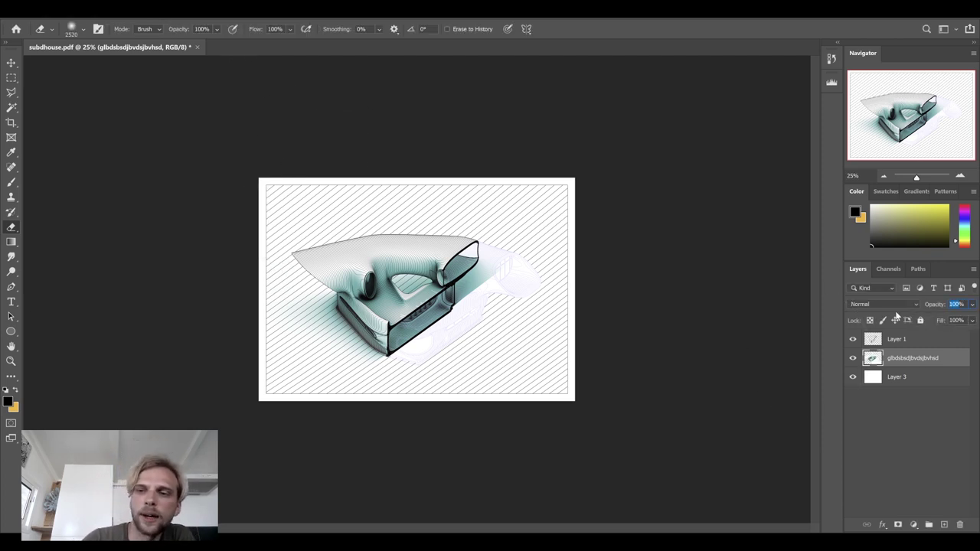
text(50)
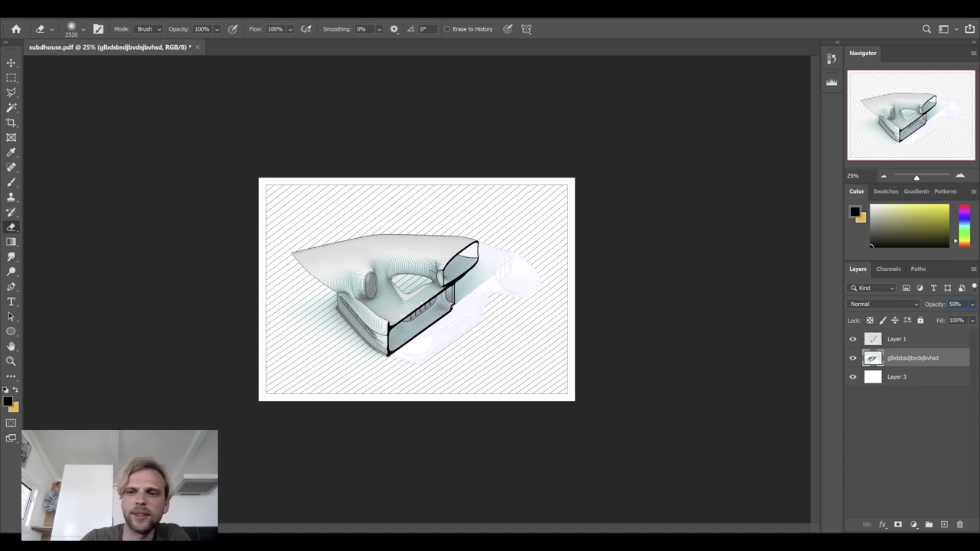
drag(941, 308, 953, 308)
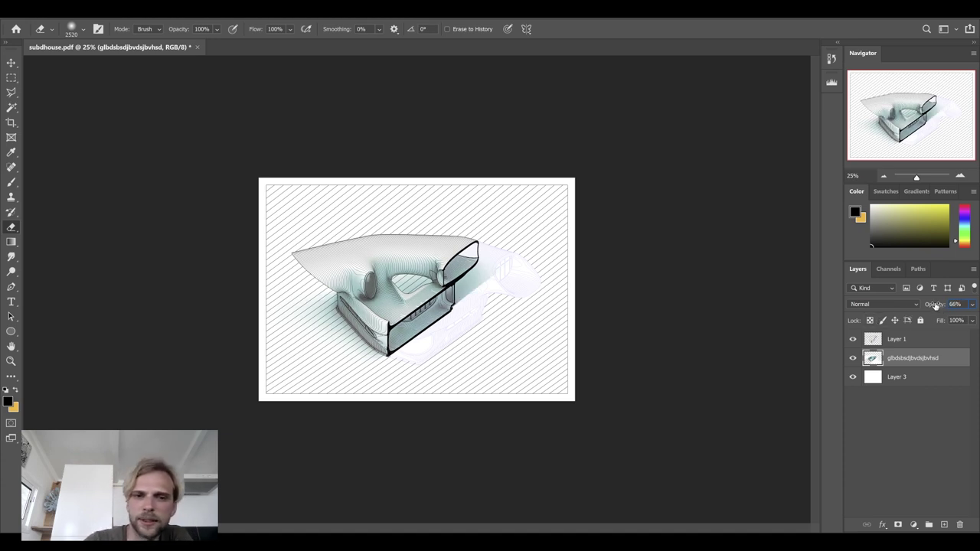
- Compare the drawing with and without the tinted capture layer by toggling its visibility
click(853, 358)
click(853, 358)
click(852, 358)
click(852, 358)
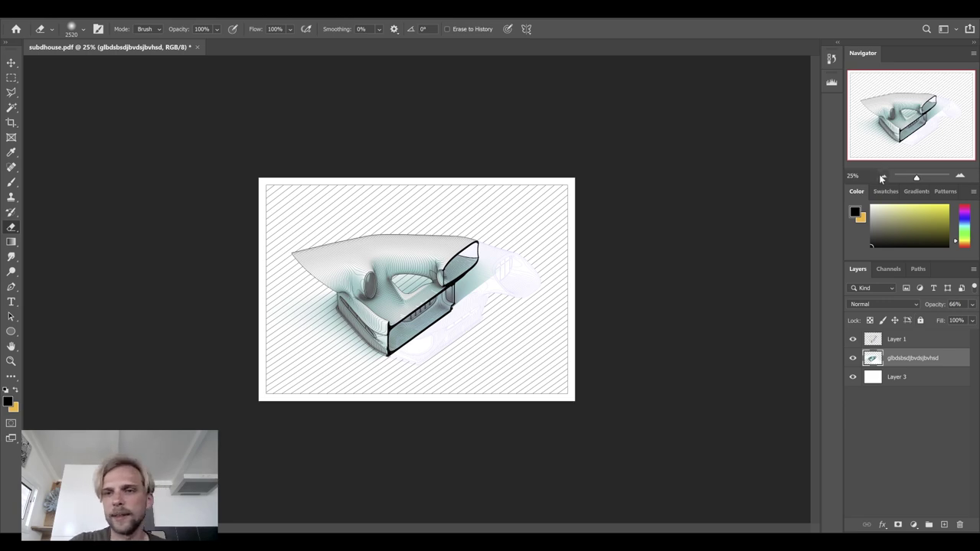
- Duplicate Layer 1, set the copy's blend mode to Multiply and compare the linework with and without it
click(960, 175)
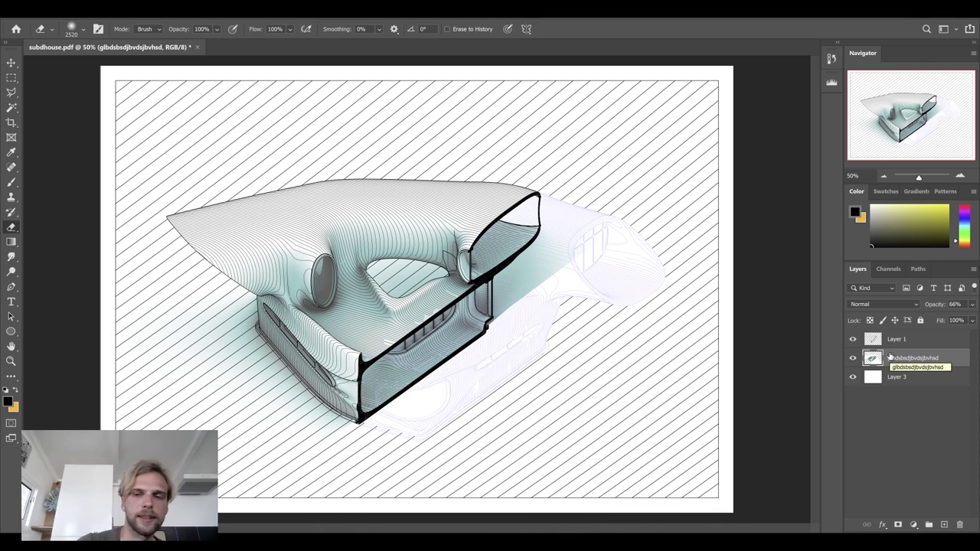
click(911, 340)
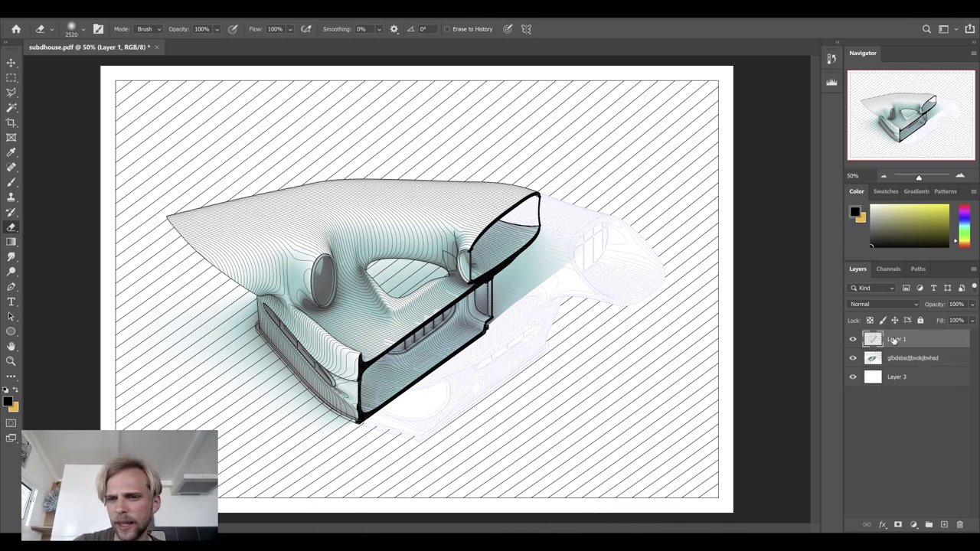
drag(896, 339, 944, 525)
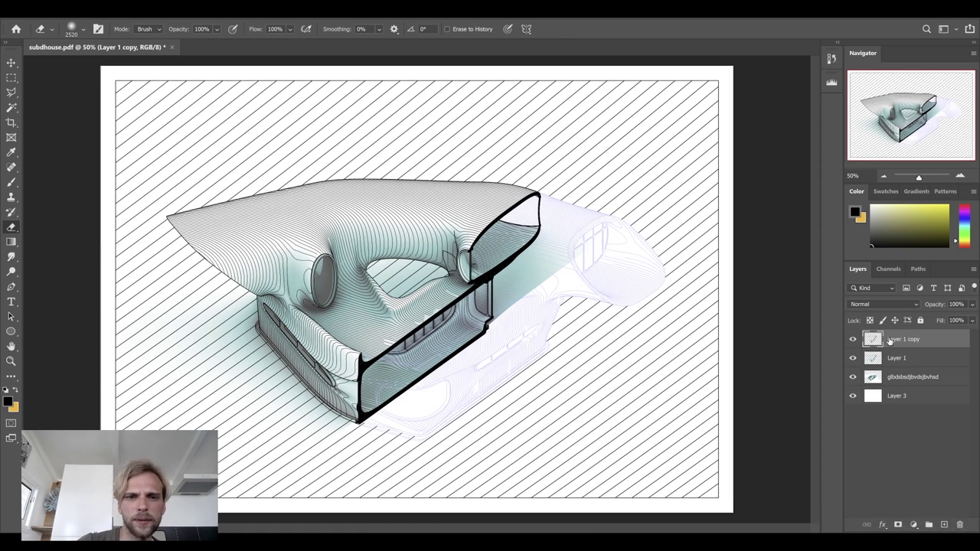
click(908, 303)
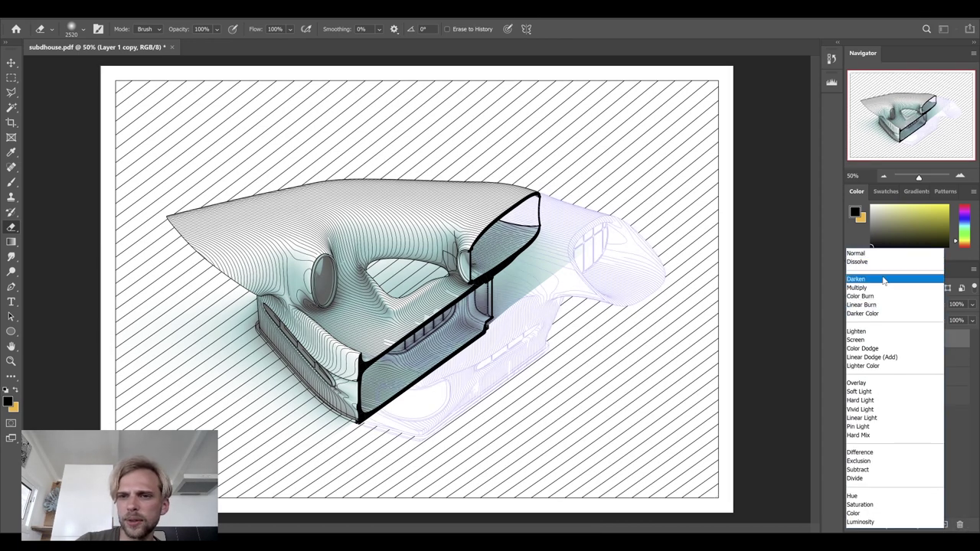
click(878, 282)
click(853, 339)
click(854, 339)
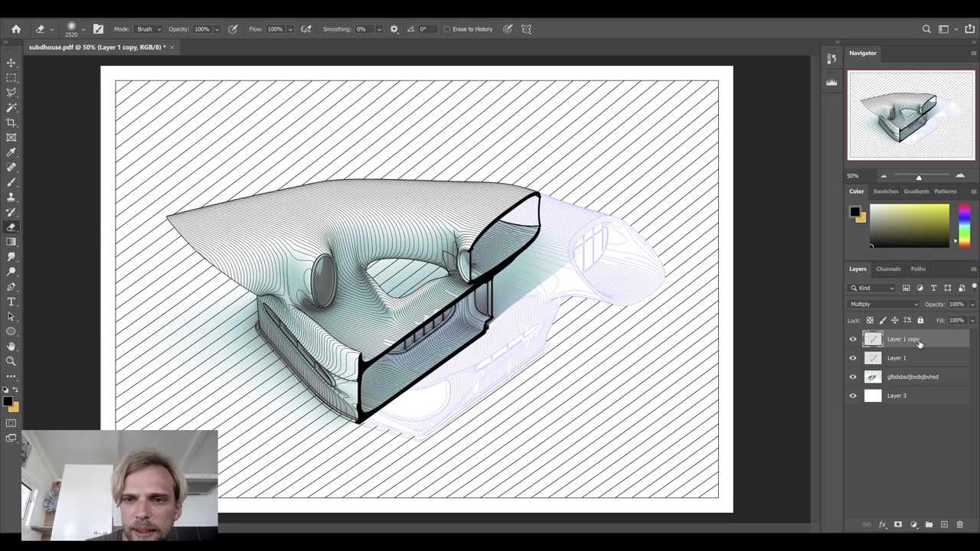
- Nudge the duplicated line layer sideways off the original and back to inspect the doubled lines up close
click(961, 177)
click(960, 177)
click(960, 177)
click(960, 177)
drag(916, 112, 927, 123)
key(ctrl+Right)
key(ctrl+Right)
key(ctrl+Right)
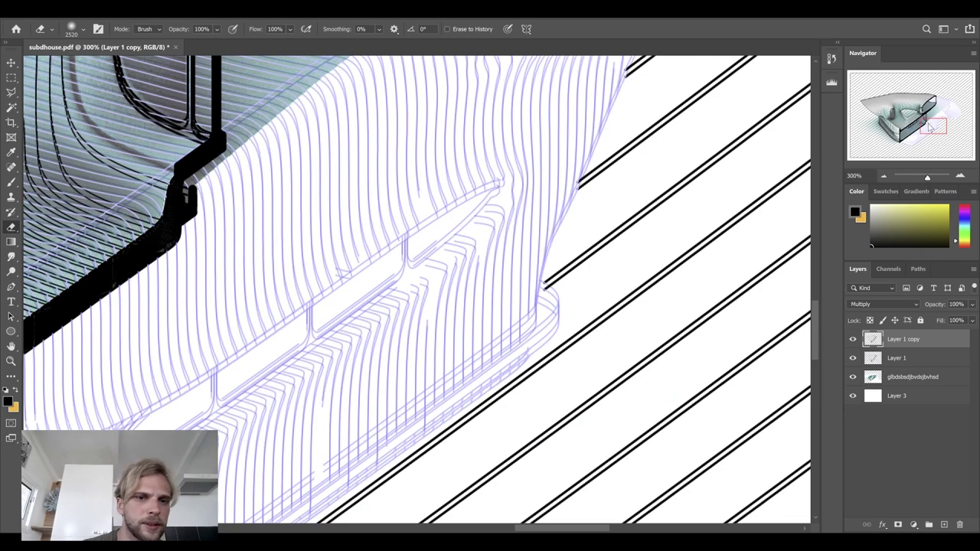
key(ctrl+Left)
key(ctrl+Left)
key(ctrl+Left)
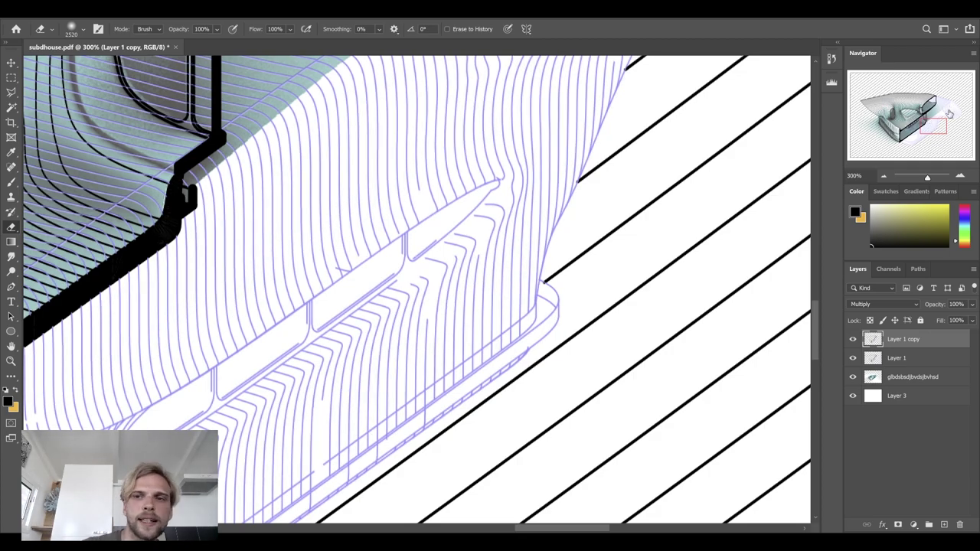
click(882, 178)
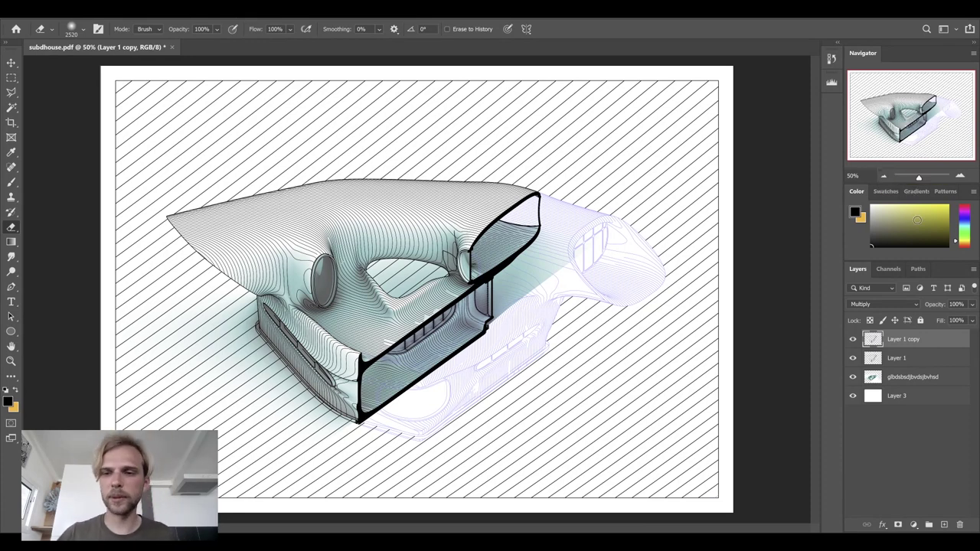
click(900, 359)
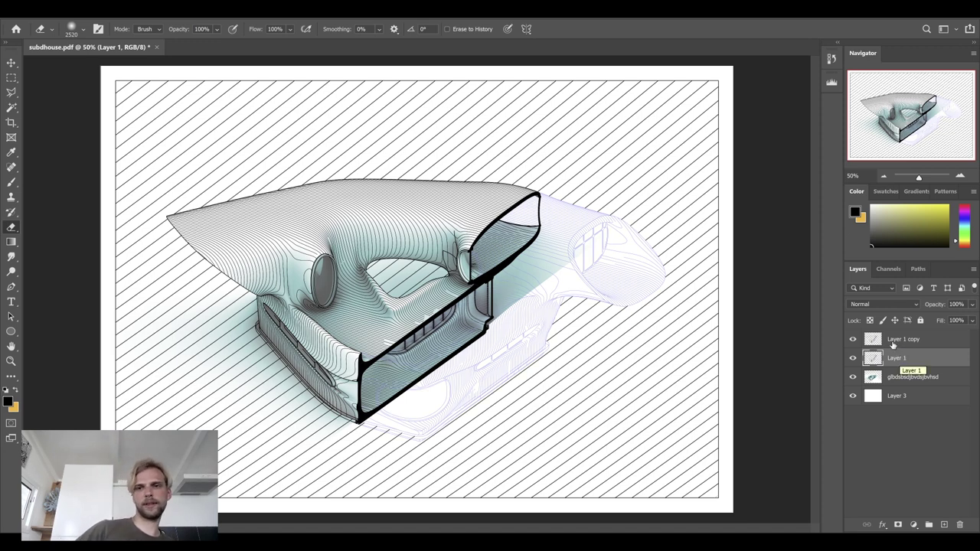
click(891, 346)
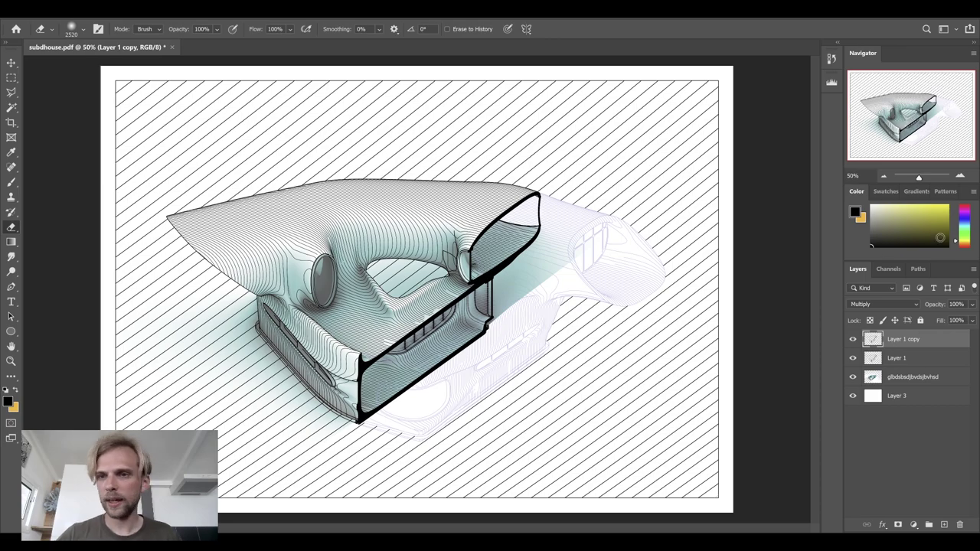
- Outline the teal tint beyond the thick section cut with the Polygonal Lasso and delete it from the capture layer
click(961, 179)
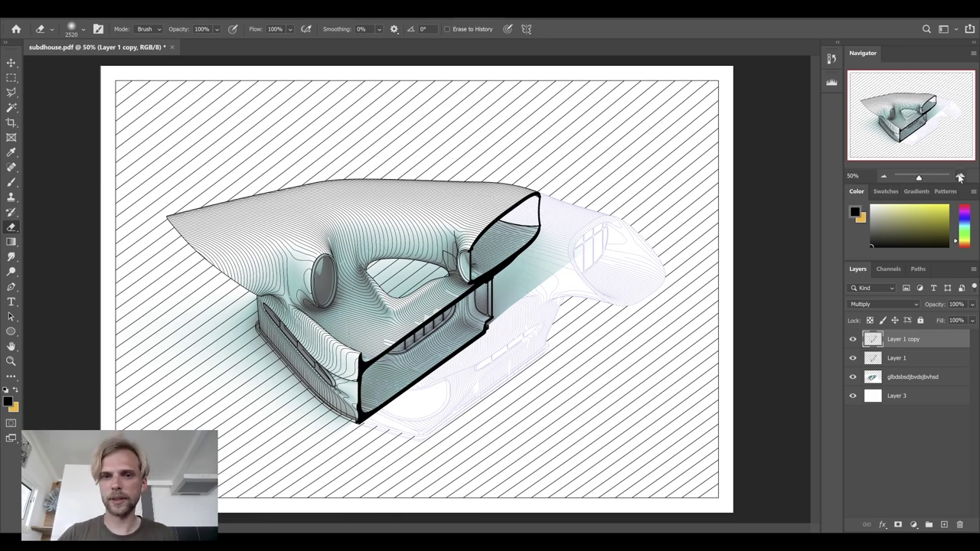
click(961, 179)
click(960, 178)
drag(910, 142, 921, 144)
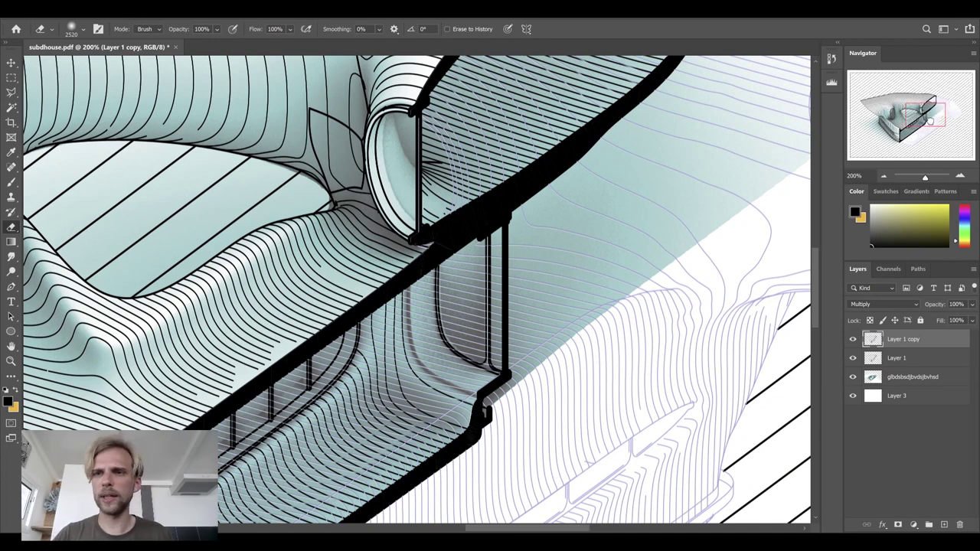
scroll(613, 157, right, 4)
scroll(613, 157, up, 2)
key(l)
mouse_move(561, 83)
mouse_down()
mouse_move(542, 126)
mouse_move(365, 285)
mouse_move(371, 418)
mouse_move(366, 450)
mouse_move(346, 464)
mouse_move(341, 501)
mouse_move(406, 507)
mouse_move(772, 232)
mouse_move(739, 137)
mouse_move(701, 76)
mouse_move(388, 145)
mouse_move(335, 219)
mouse_move(348, 223)
mouse_up()
click(911, 377)
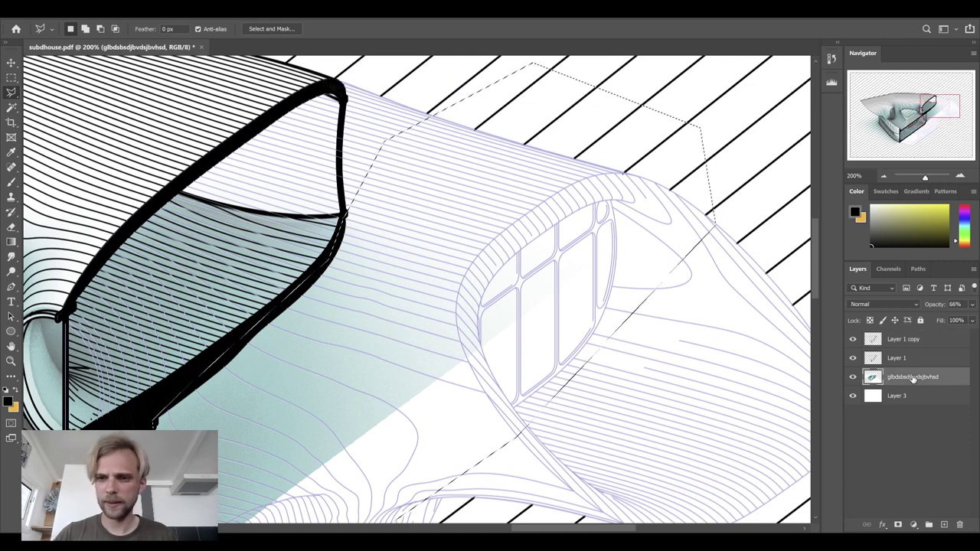
key(Delete)
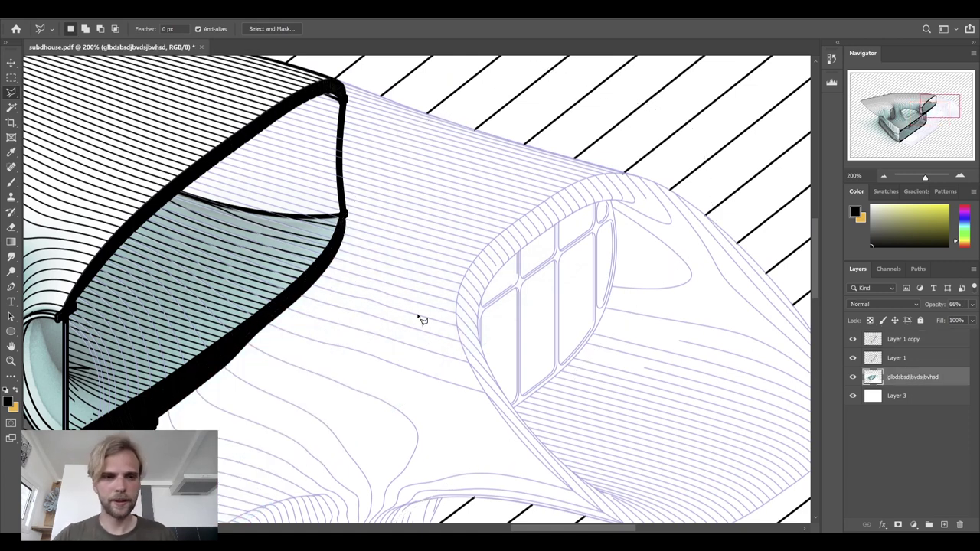
alt+scroll(429, 323, down, 5)
alt+scroll(426, 311, down, 2)
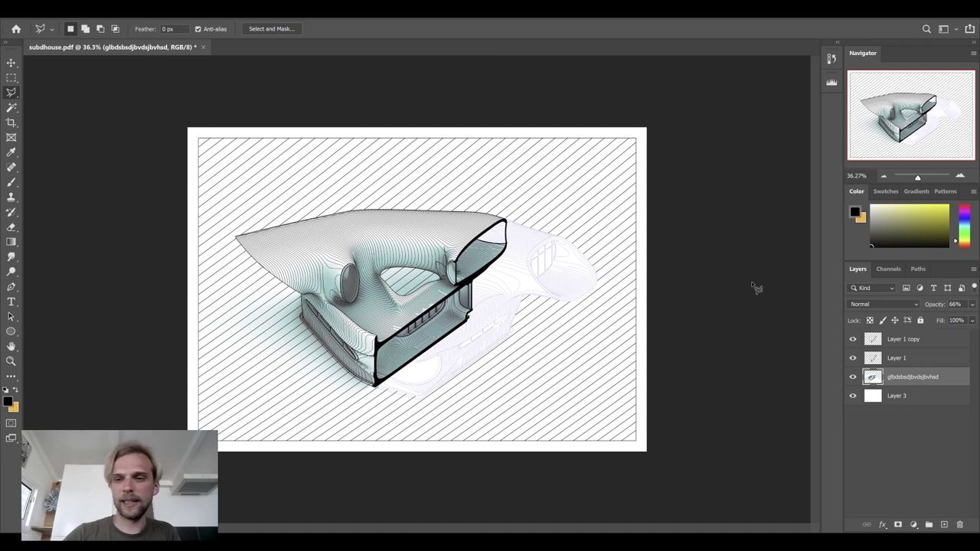
- Adjust Layer 1 copy's Hue/Saturation to hue -52, saturation +5 and lightness -22
key(ctrl+u)
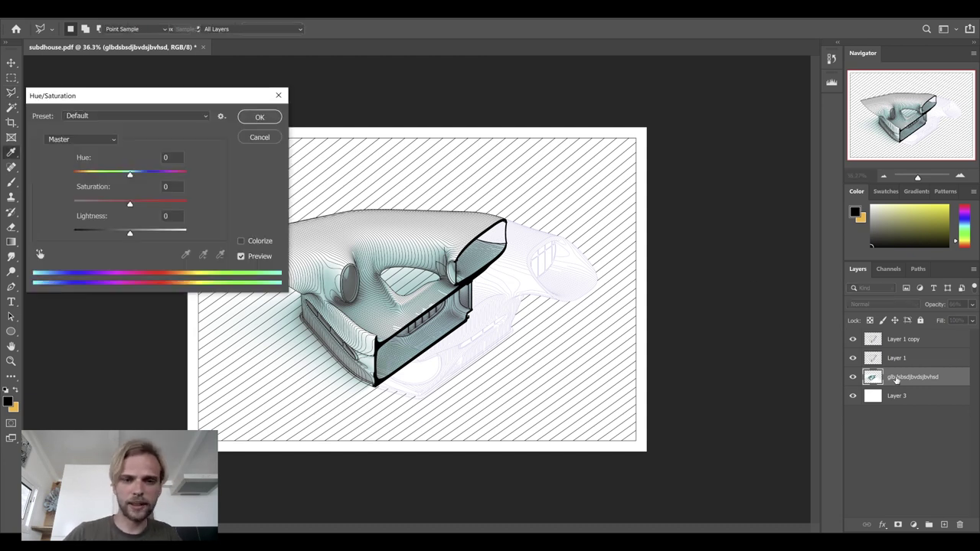
click(260, 138)
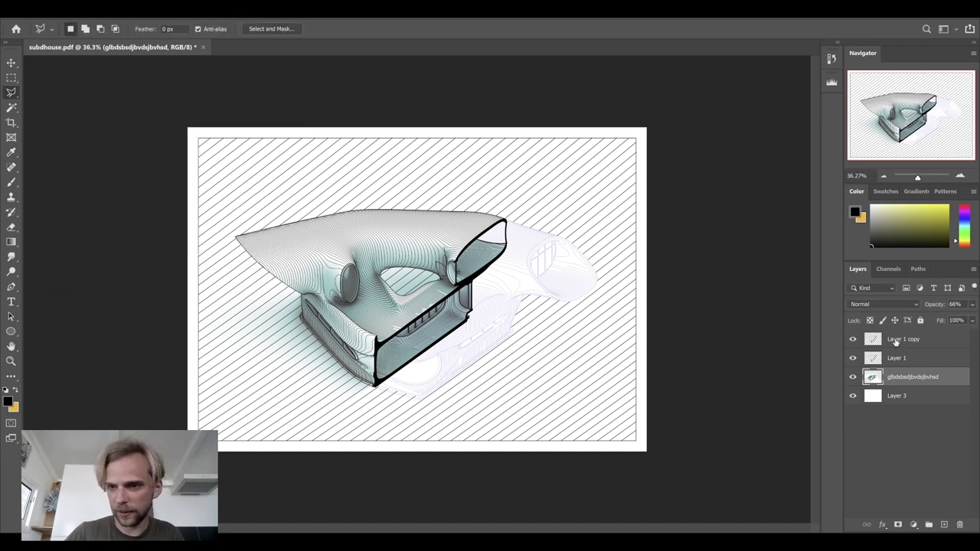
click(897, 340)
key(ctrl+u)
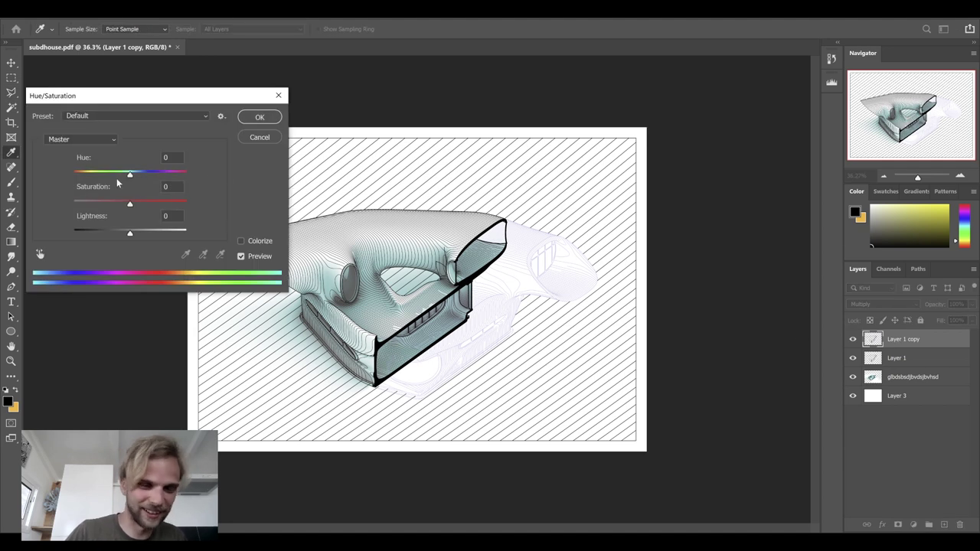
drag(130, 175, 221, 188)
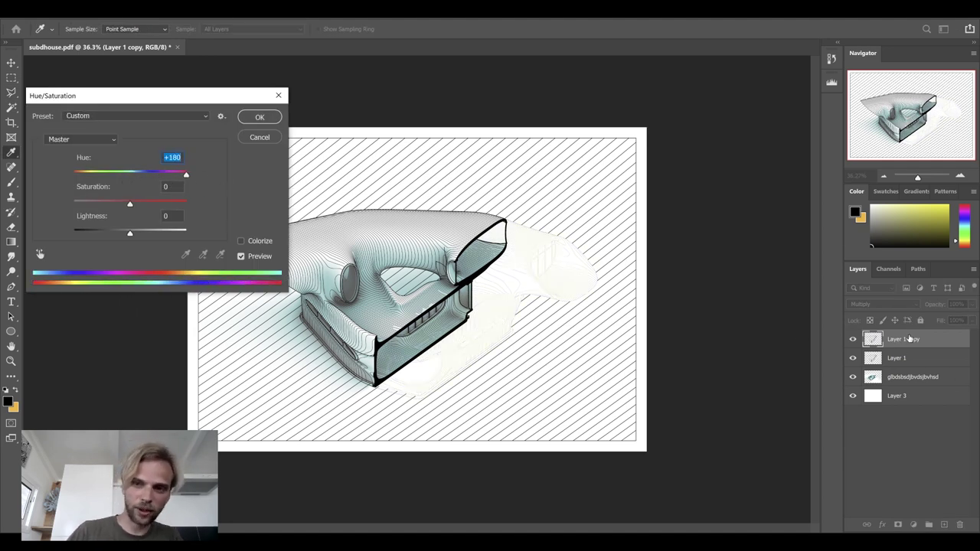
drag(124, 176, 103, 181)
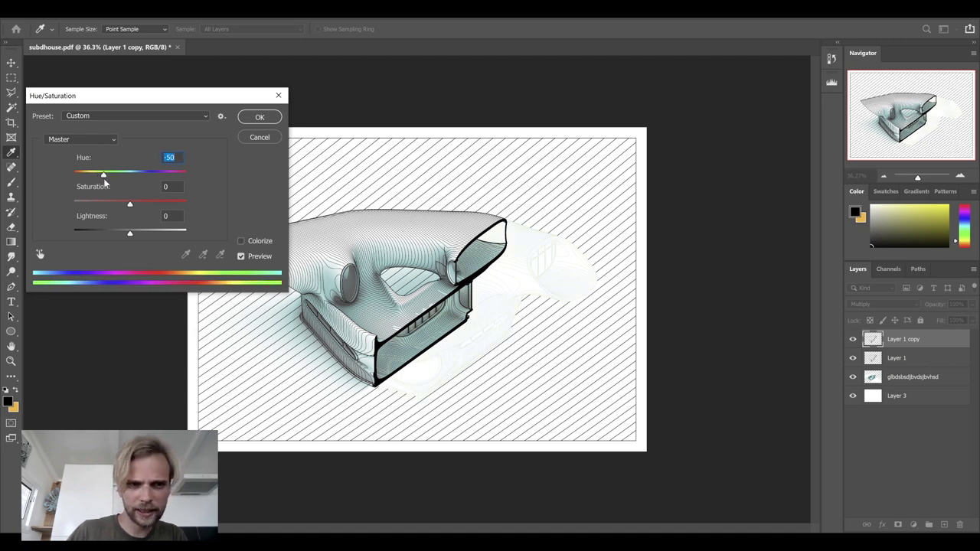
drag(131, 204, 117, 235)
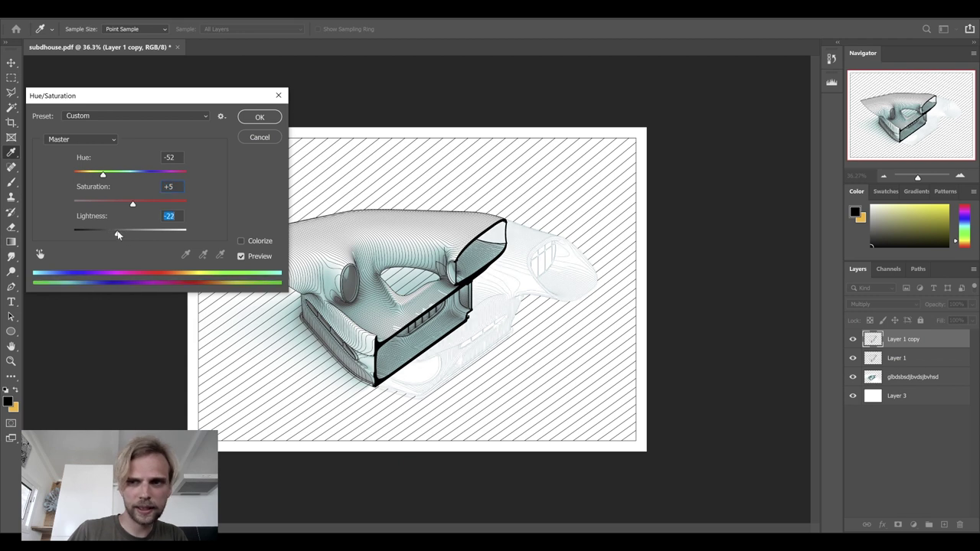
click(260, 117)
- Adjust Layer 1's Hue/Saturation to hue -30, saturation +66 and lightness -24
click(916, 360)
key(ctrl+u)
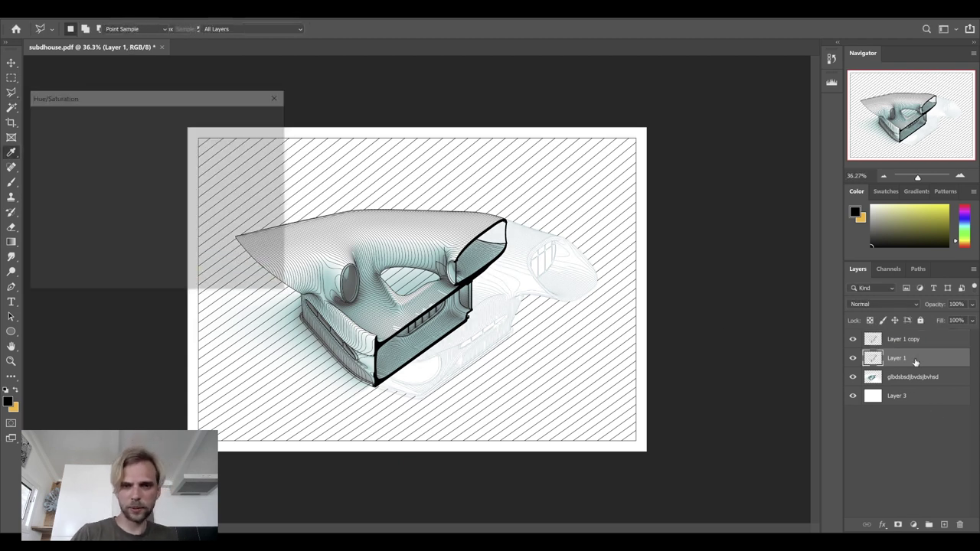
drag(130, 174, 167, 203)
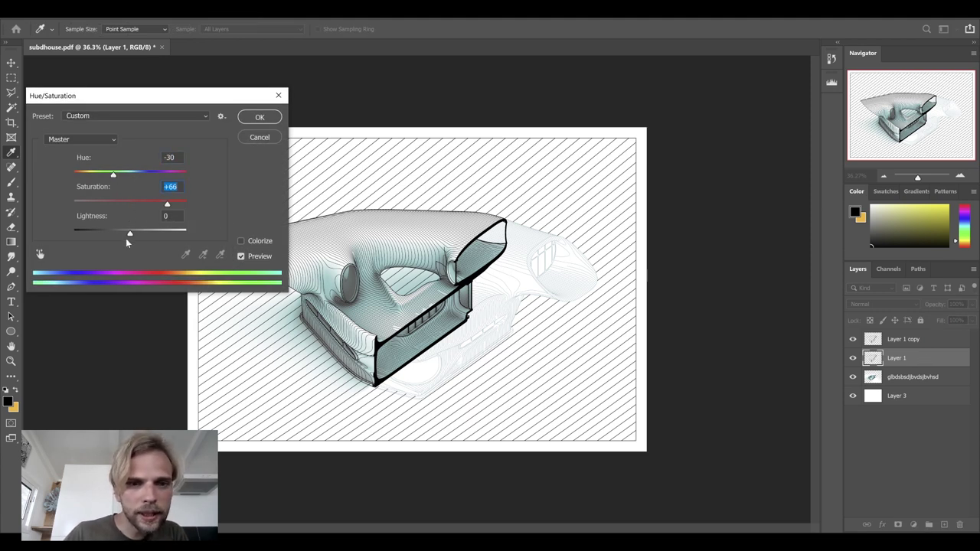
click(111, 233)
drag(112, 235, 117, 238)
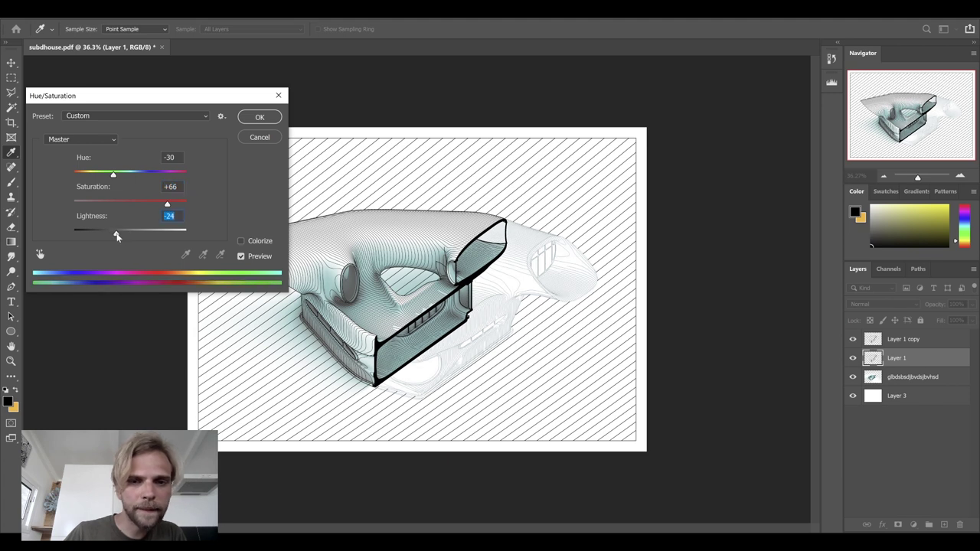
click(260, 120)
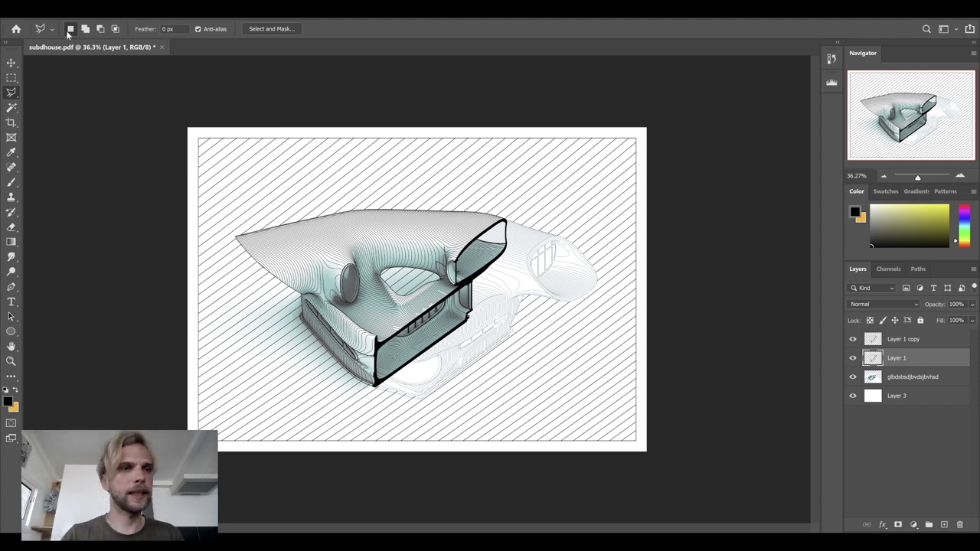
click(24, 21)
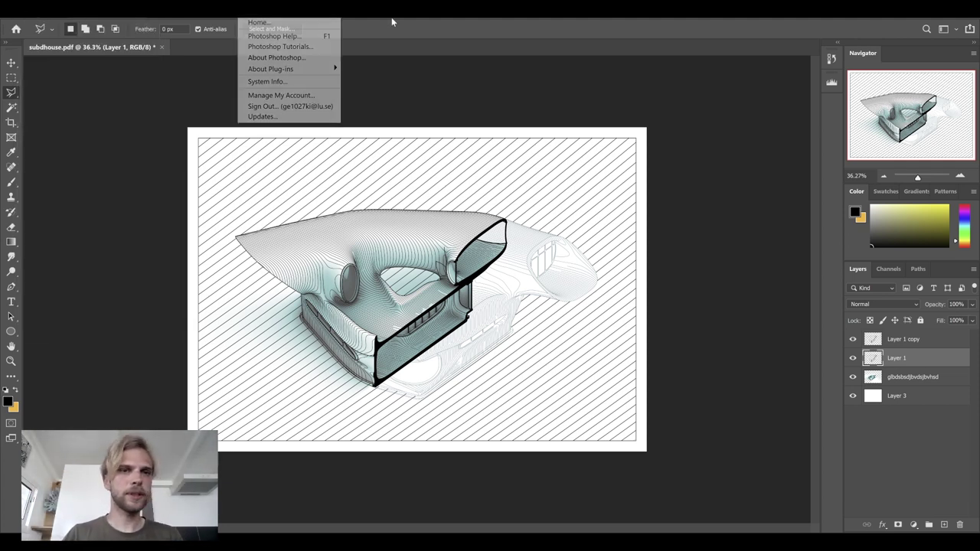
key(Escape)
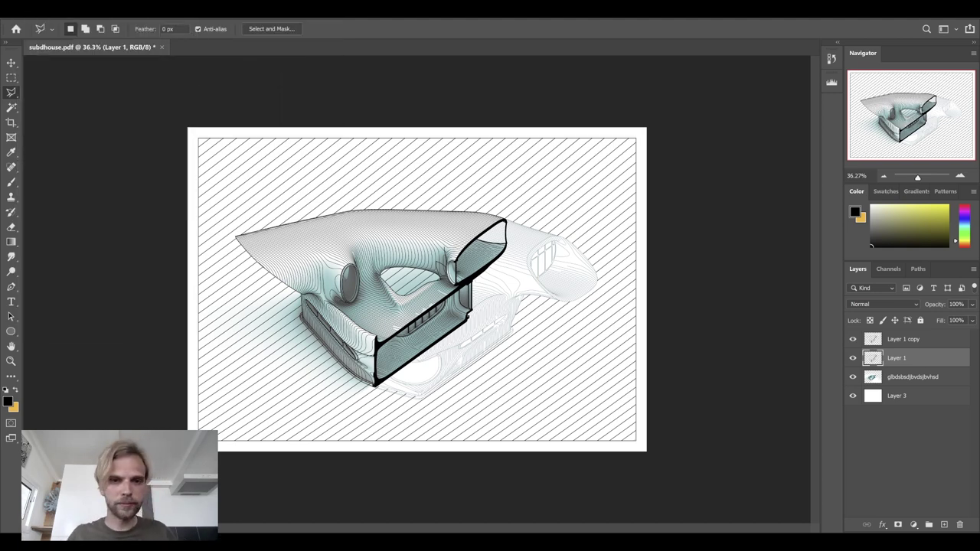